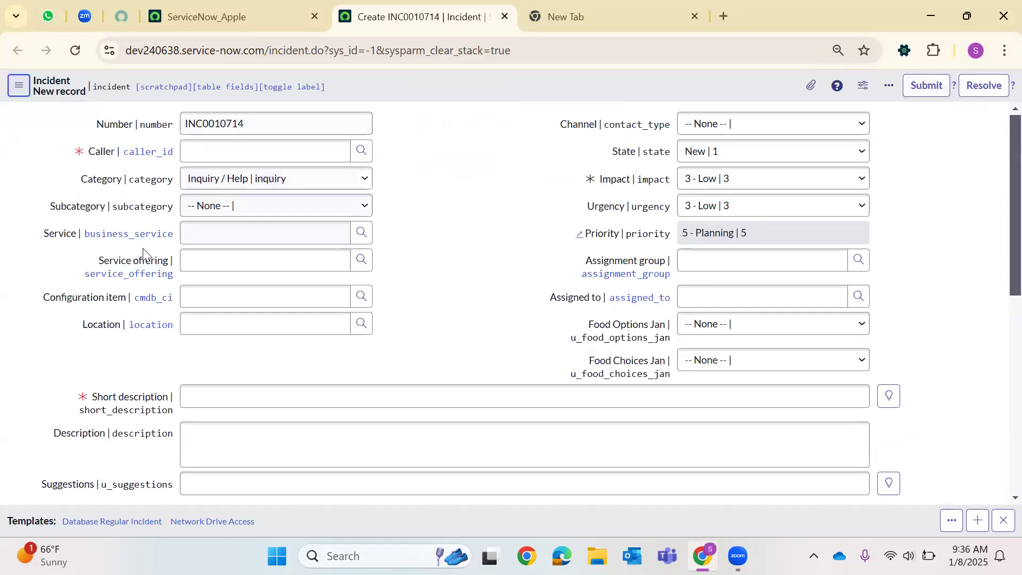
Scroll over the new incident INC0010714 form to review its fields.
scroll(144, 258, down, 6)
scroll(136, 282, up, 4)
scroll(203, 184, up, 2)
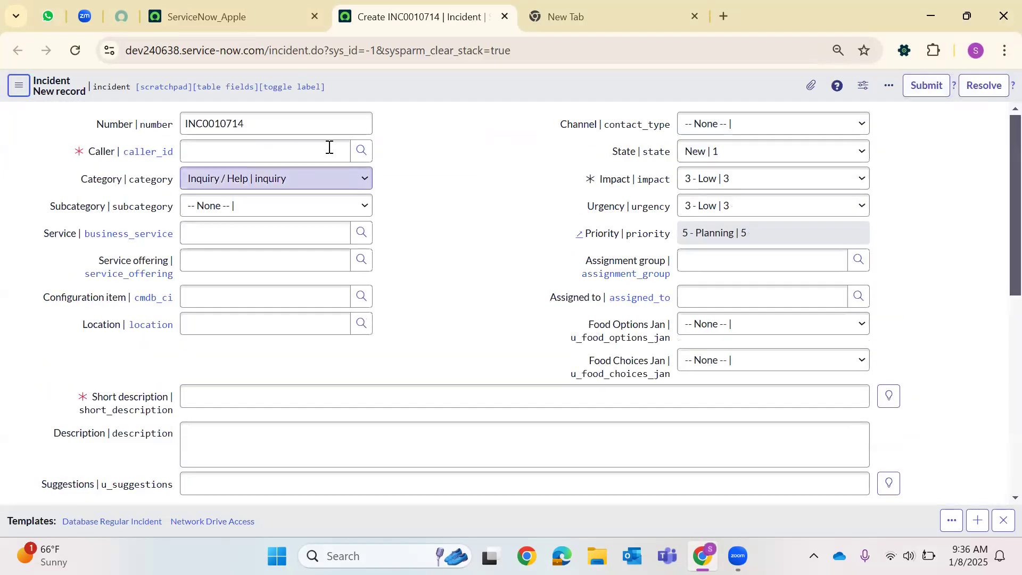
Set the first listed user as caller and short description 'rest6788', then save INC0010714.
click(359, 151)
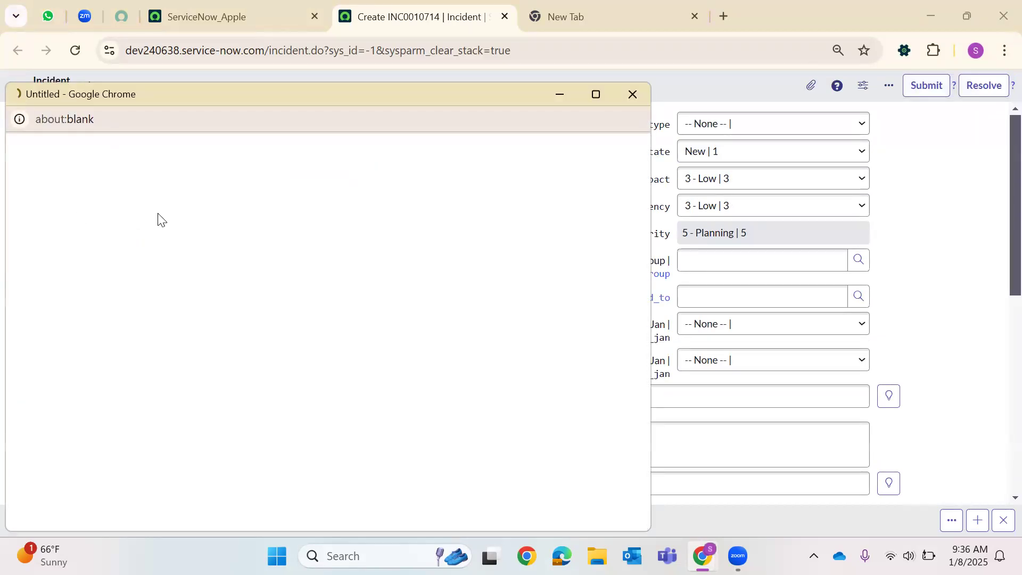
click(73, 259)
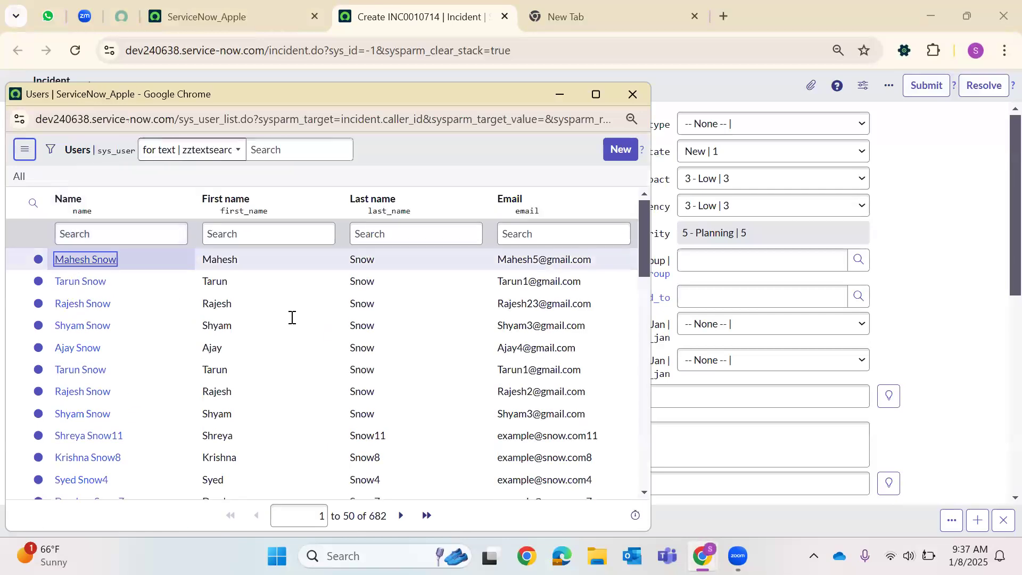
click(244, 398)
text(rest6788)
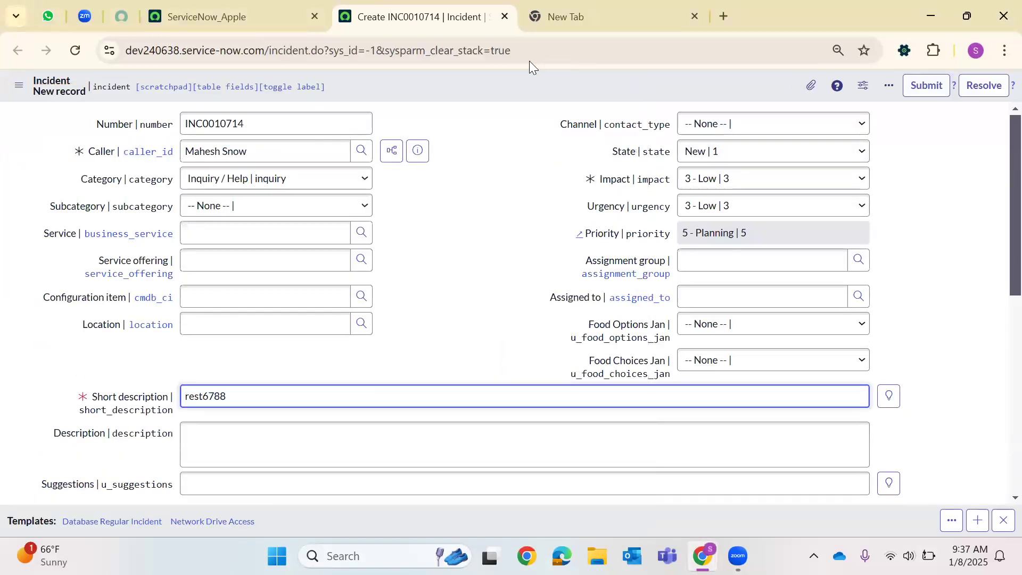
right_click(497, 94)
click(550, 98)
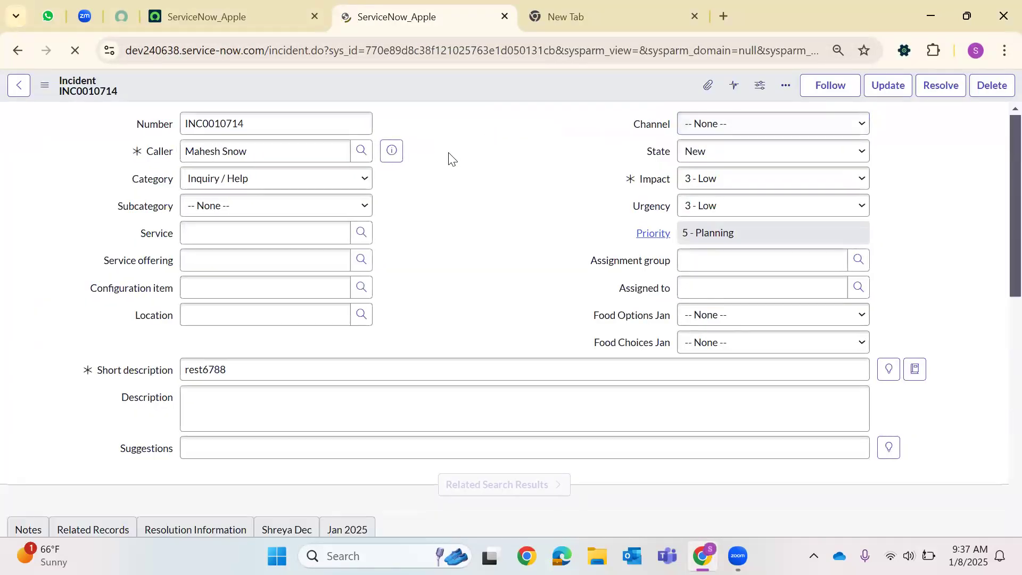
scroll(410, 175, down, 15)
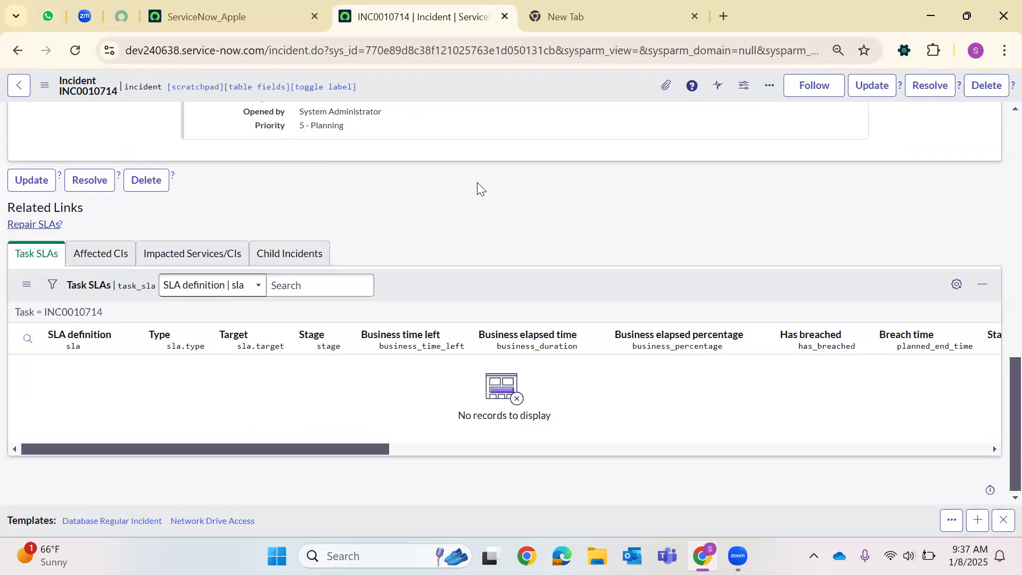
Search Google for 'What is UI Action in ServiceNow' and select the AI Overview definition.
click(655, 13)
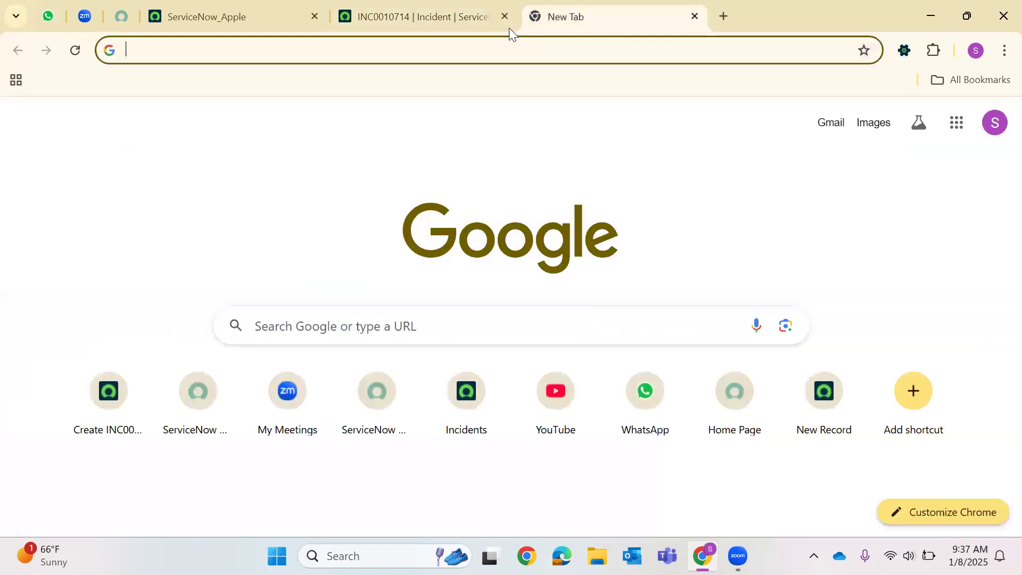
click(498, 48)
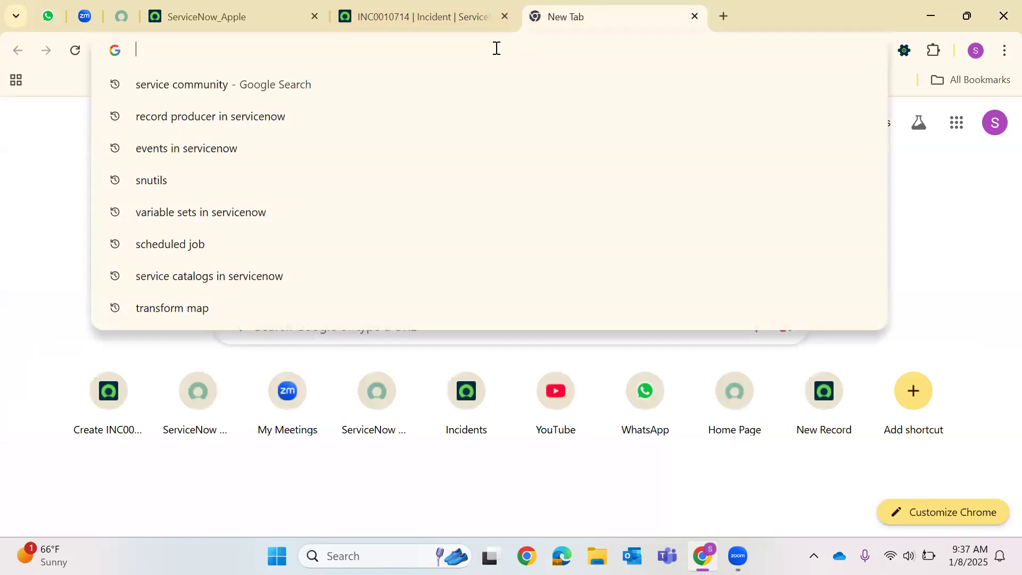
text(What is UI Action in ServiceN)
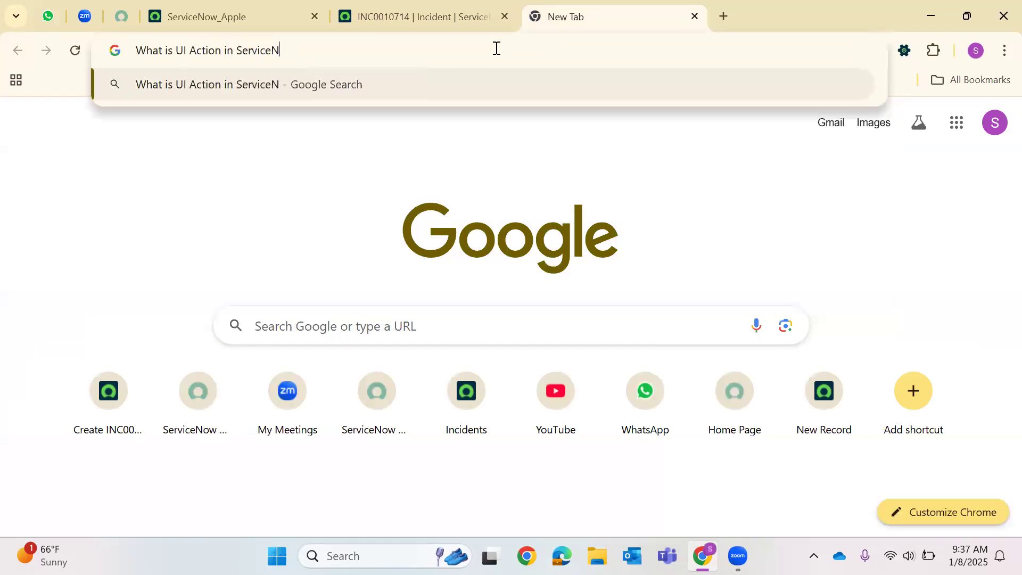
text(ow)
key(Return)
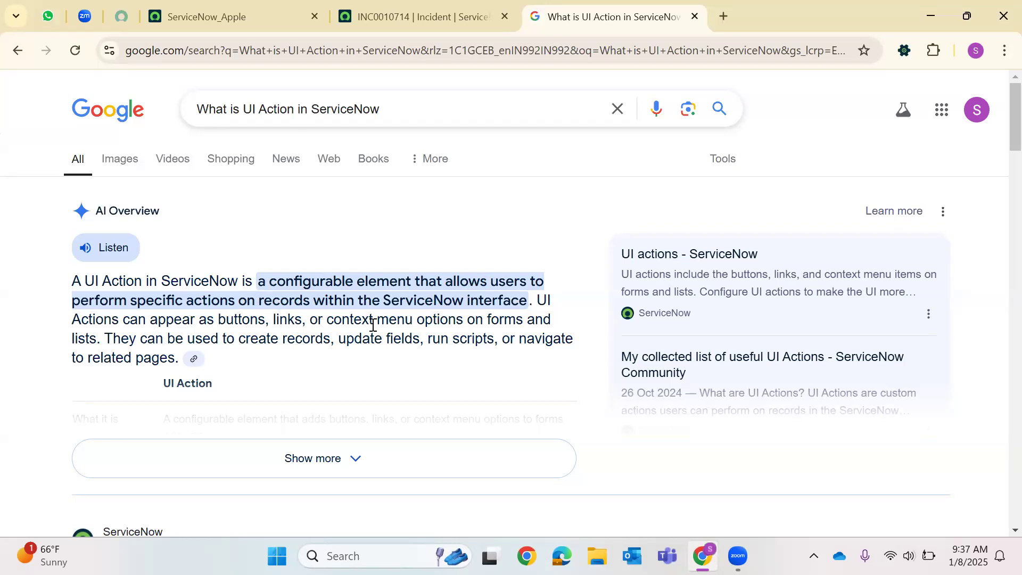
drag(105, 337, 72, 280)
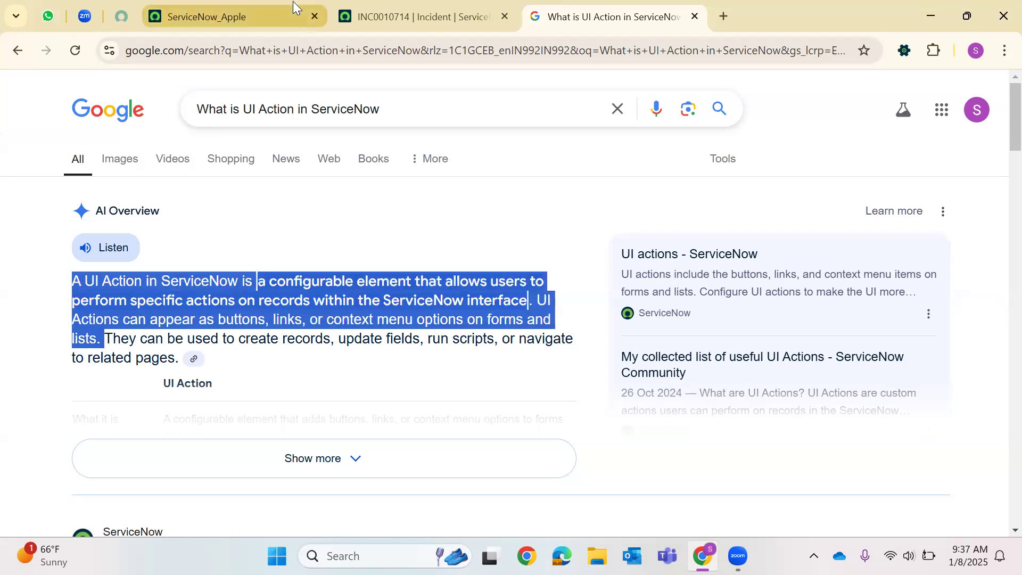
Duplicate the incident tab and change its address to incident_list to load the Incidents list.
click(293, 1)
key(ctrl+Tab)
right_click(375, 16)
click(451, 155)
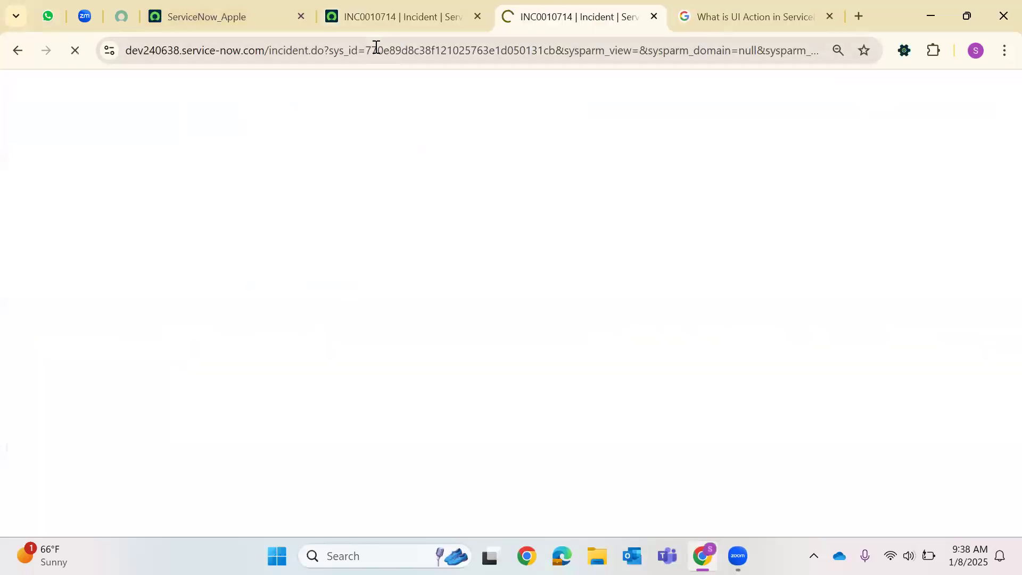
drag(309, 50, 414, 50)
drag(1006, 92, 1001, 92)
key(BackSpace)
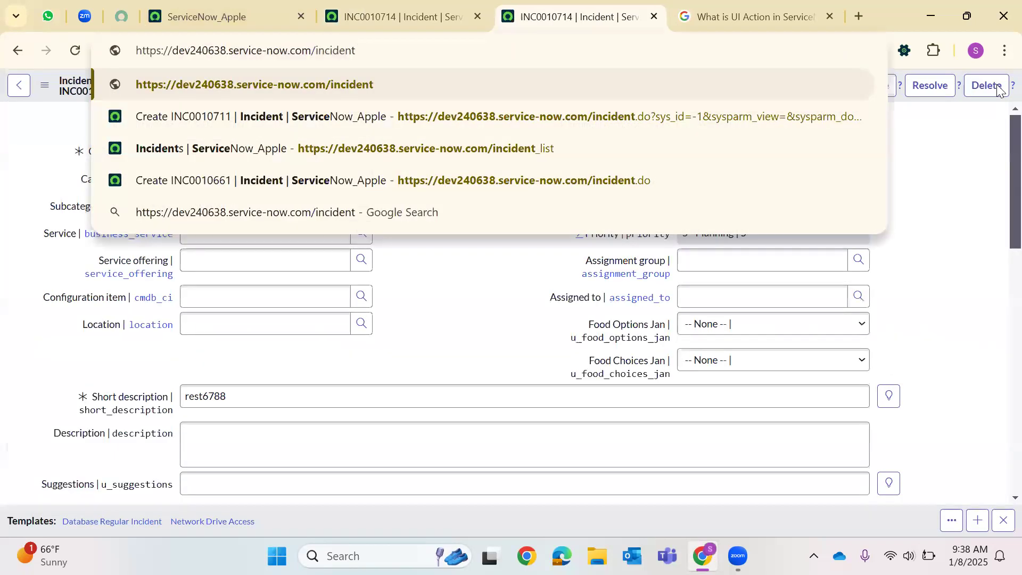
text(_li)
key(Return)
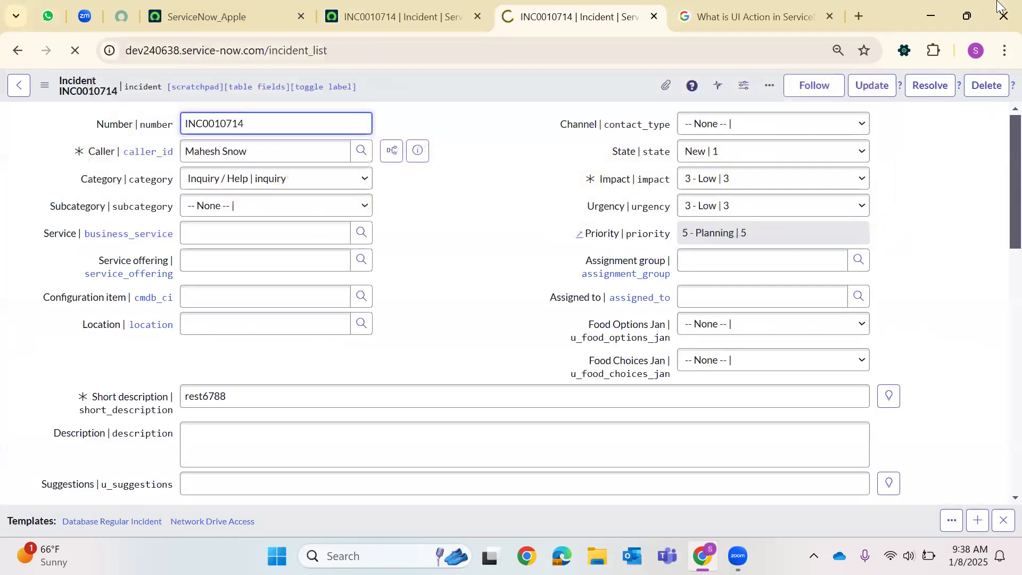
Review the Incidents list with INC0010714 first, opening the Number column options.
click(773, 7)
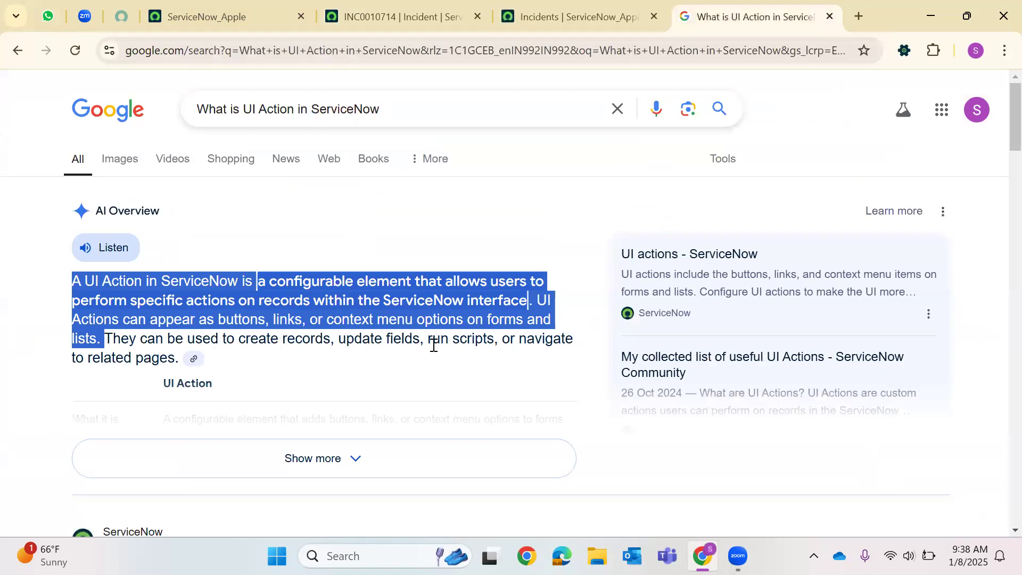
click(599, 15)
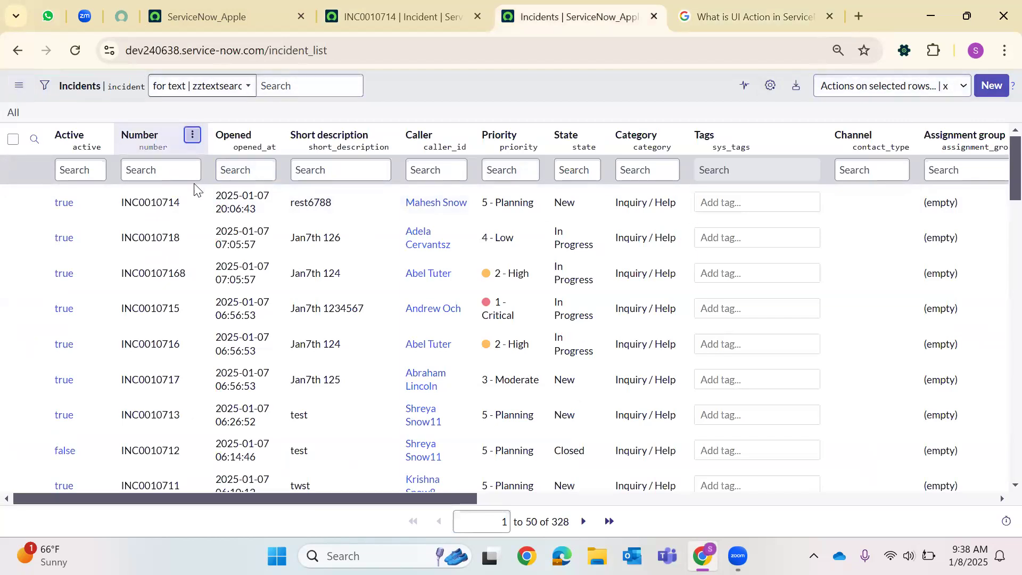
click(193, 135)
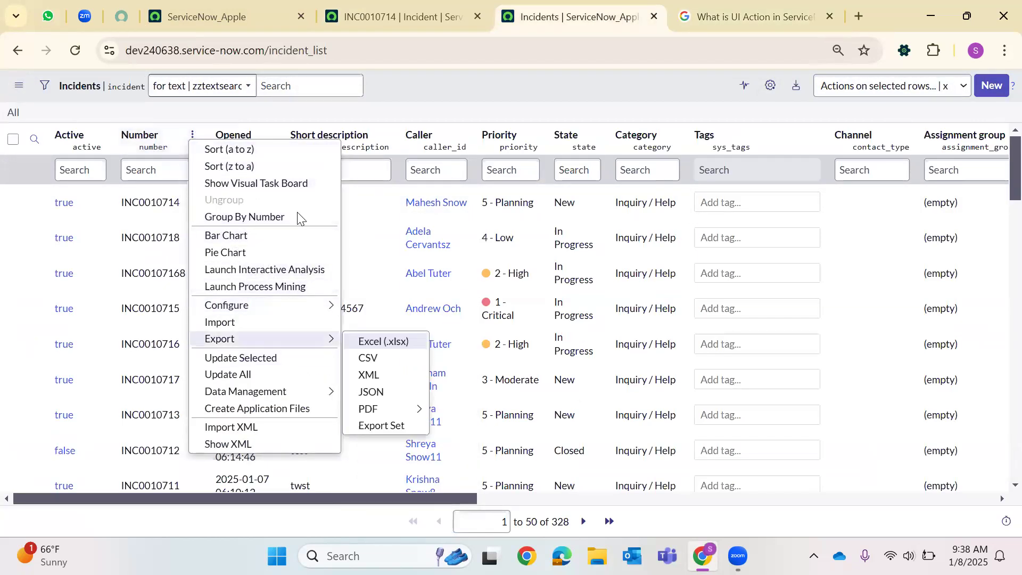
scroll(376, 205, down, 20)
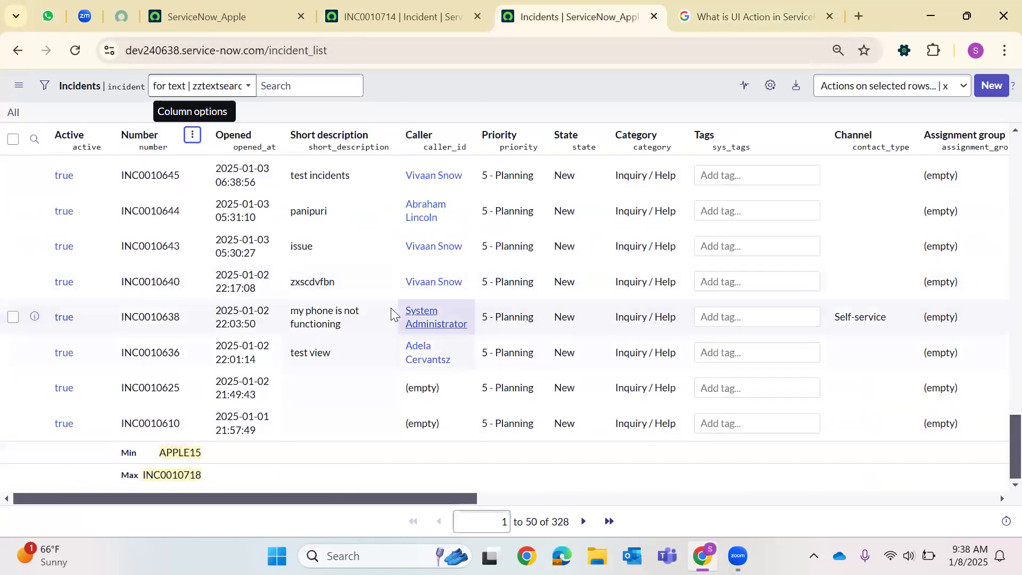
scroll(391, 298, up, 10)
scroll(391, 283, up, 15)
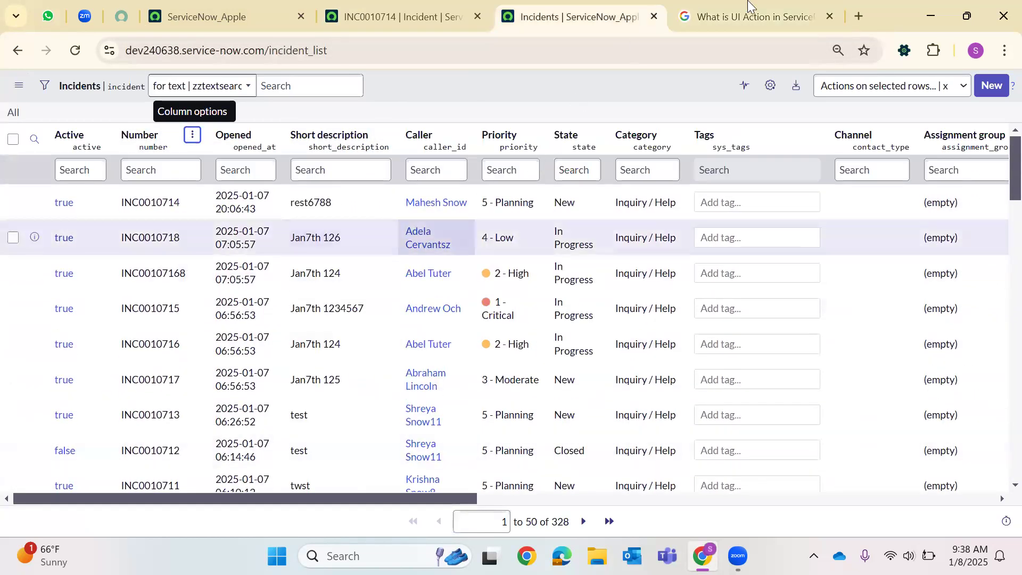
Expand the UI Action AI Overview to show its What it is, Purpose and Benefits table.
click(748, 7)
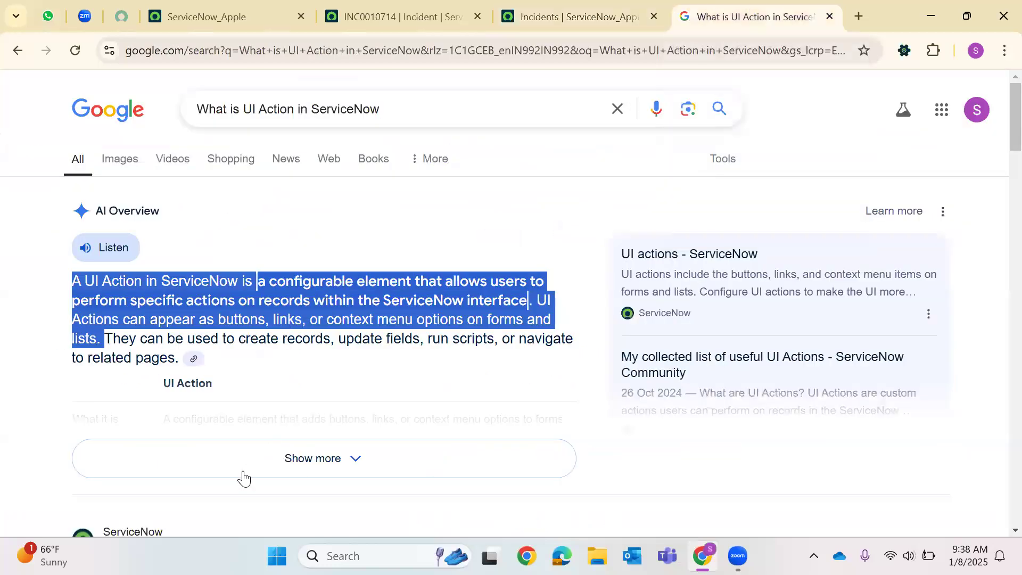
click(260, 452)
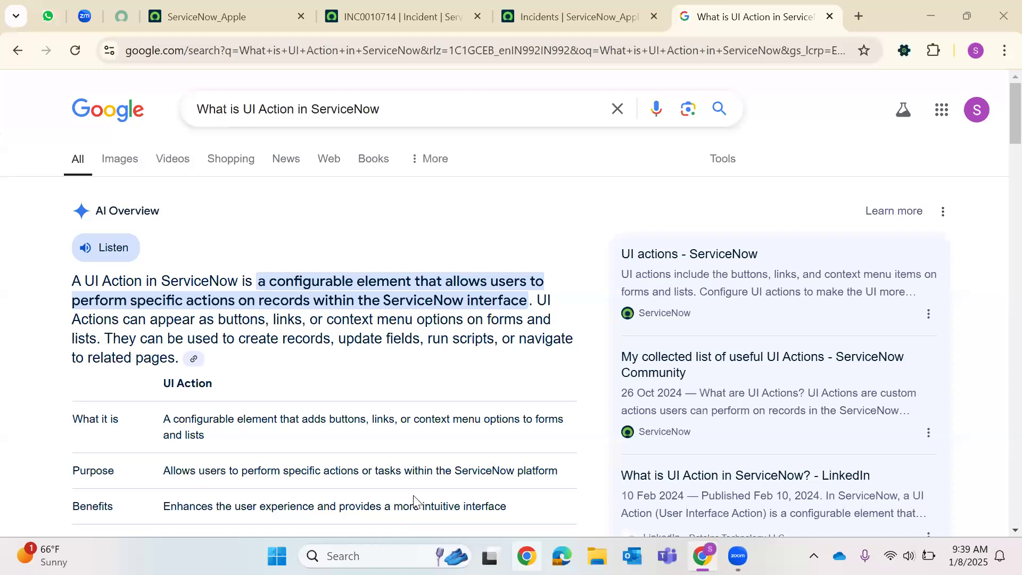
click(432, 111)
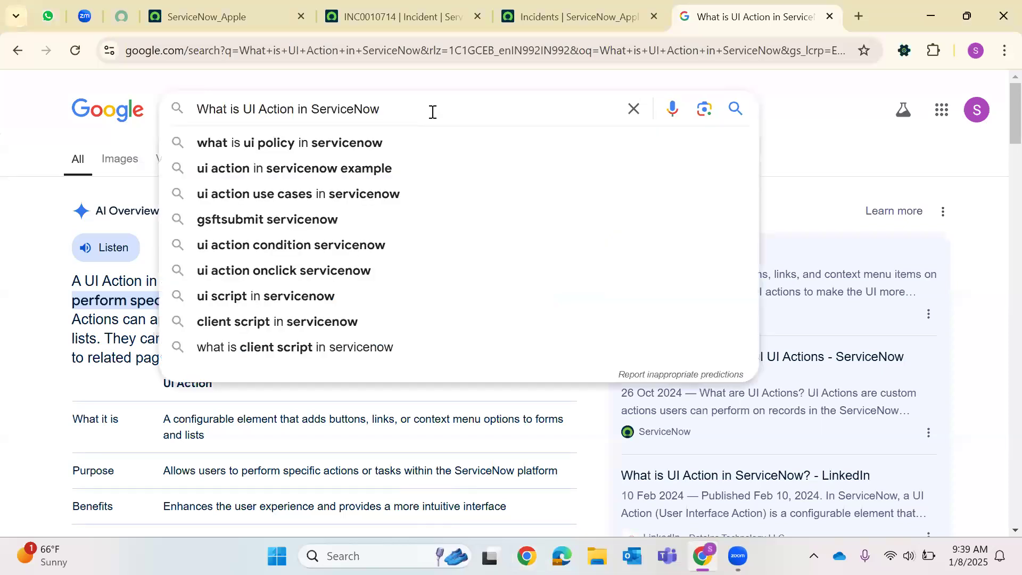
Search for UI action product documentation and open the ServiceNow UI actions docs page.
text(product)
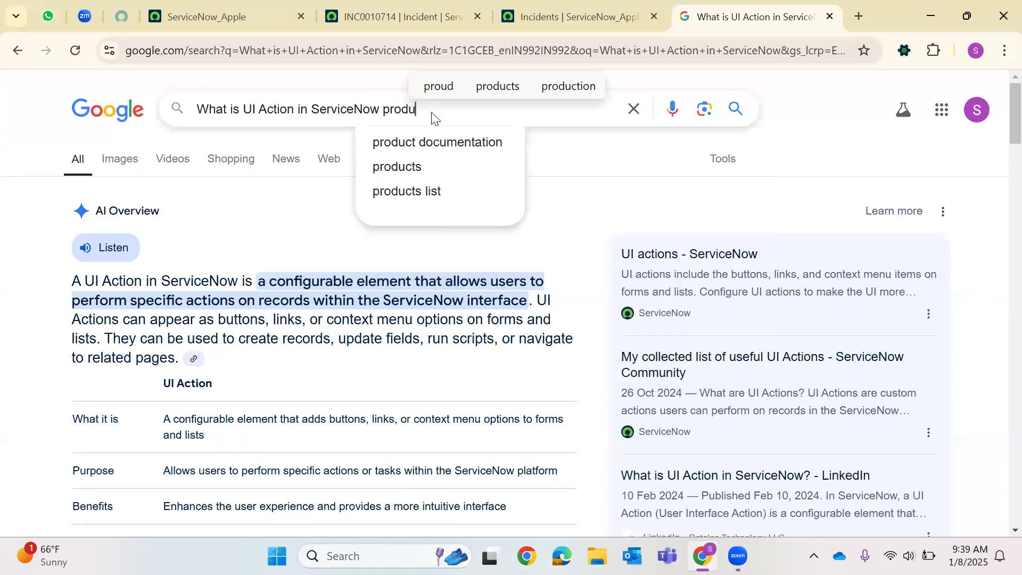
click(458, 143)
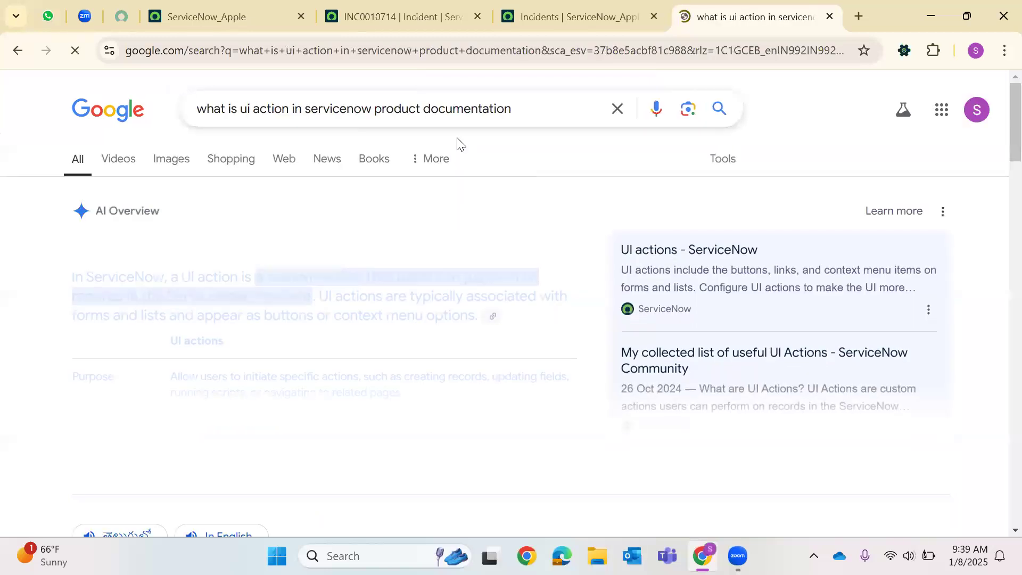
scroll(246, 367, down, 5)
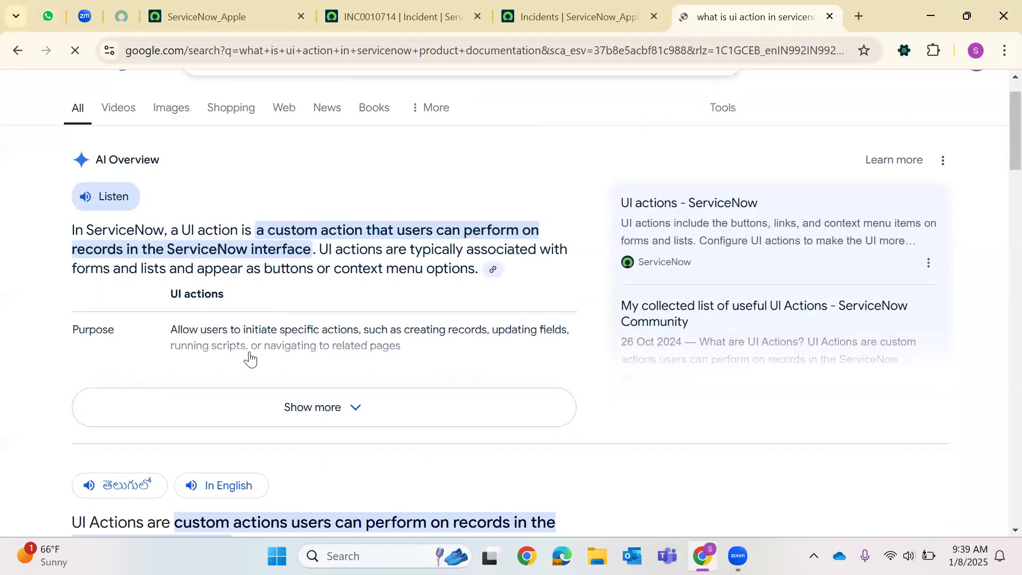
scroll(256, 384, down, 4)
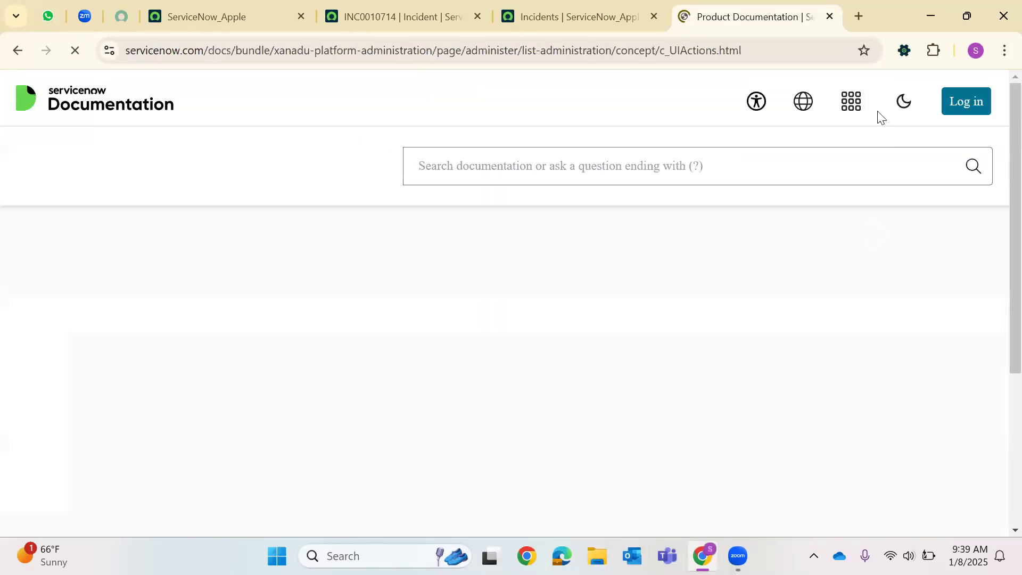
Close the Incidents list tab and scroll the documentation page.
click(583, 16)
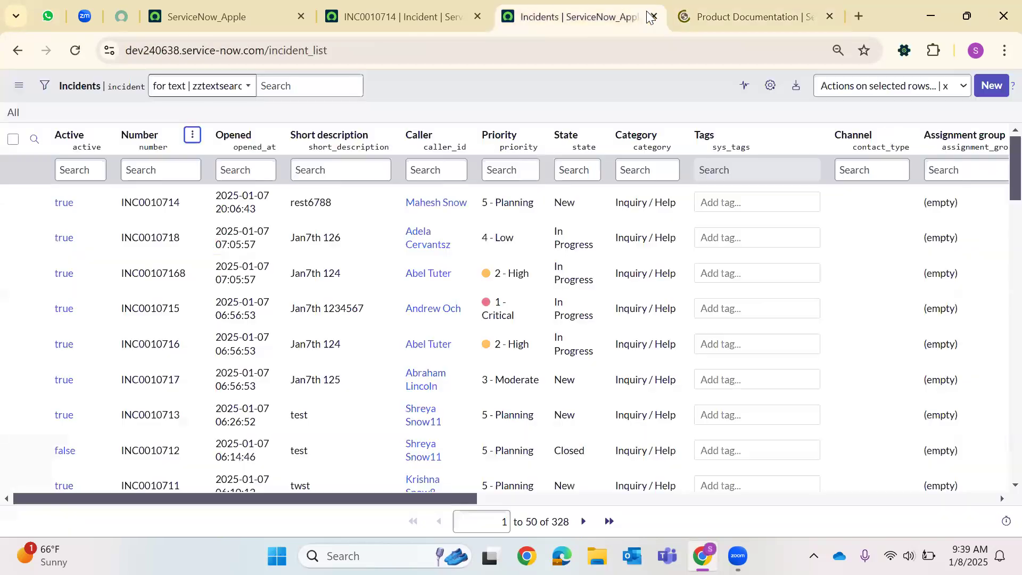
click(654, 16)
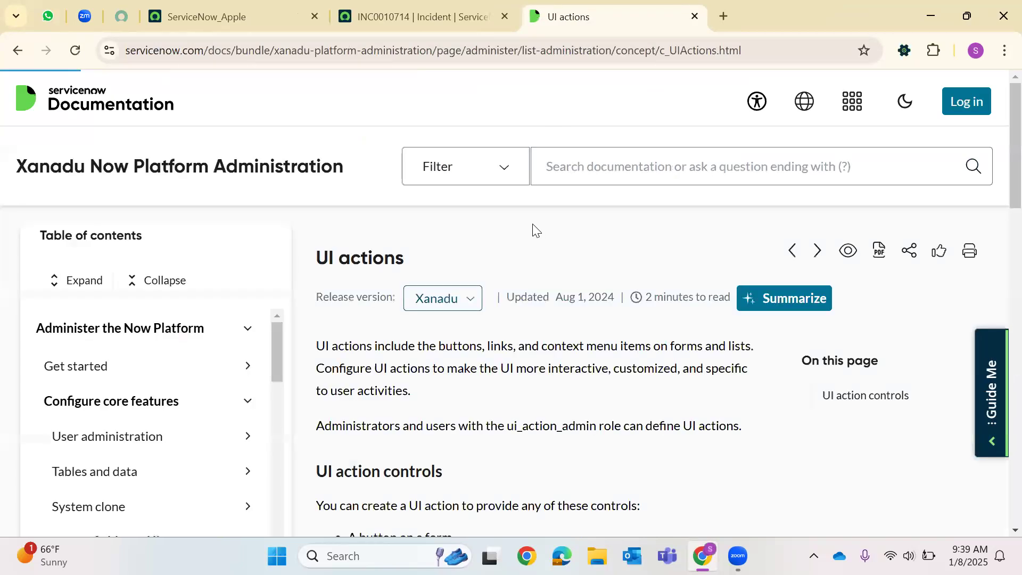
scroll(484, 222, down, 3)
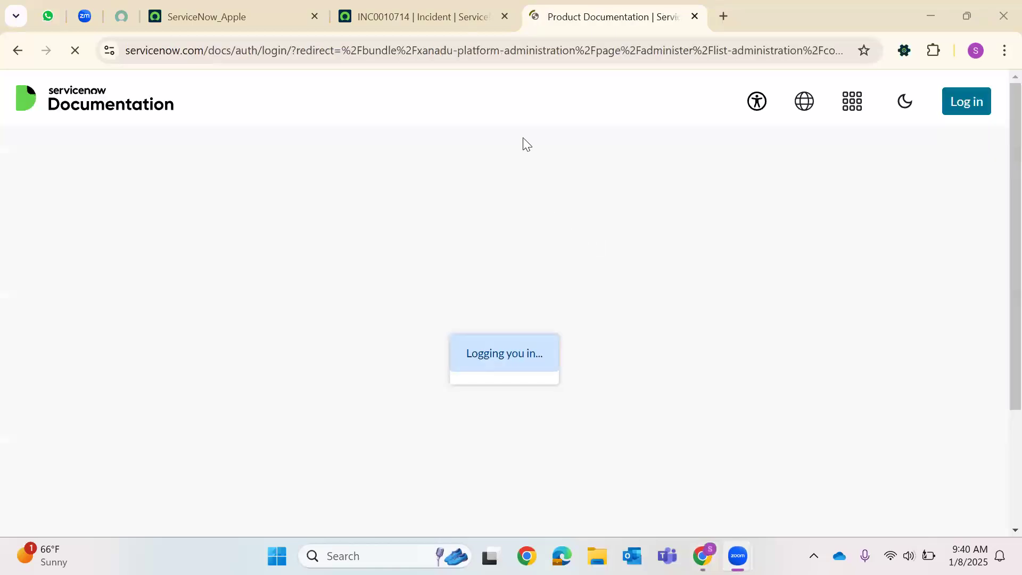
Read the UI actions introduction, selecting its opening paragraph and the word Administrators.
click(258, 19)
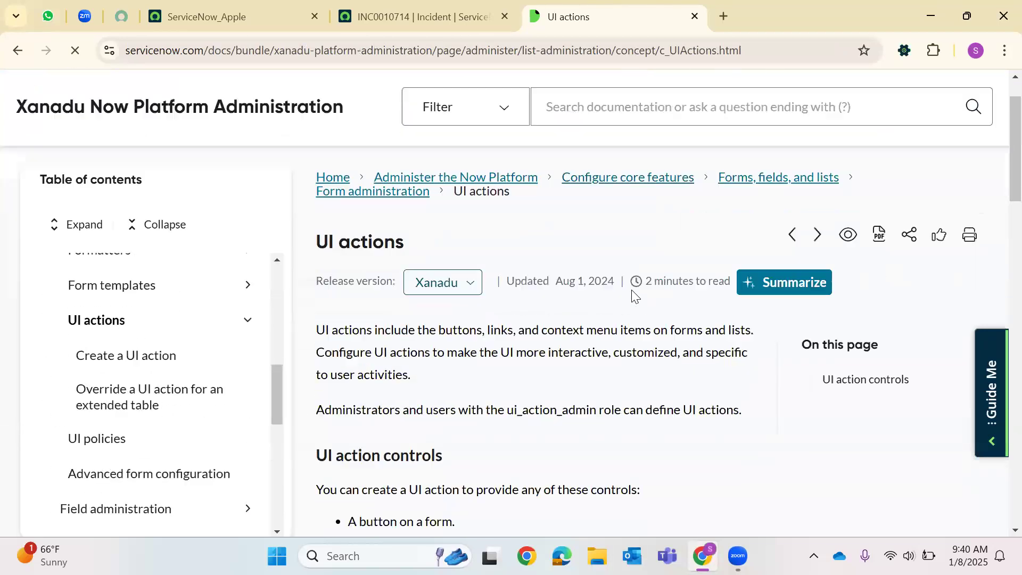
scroll(631, 293, down, 3)
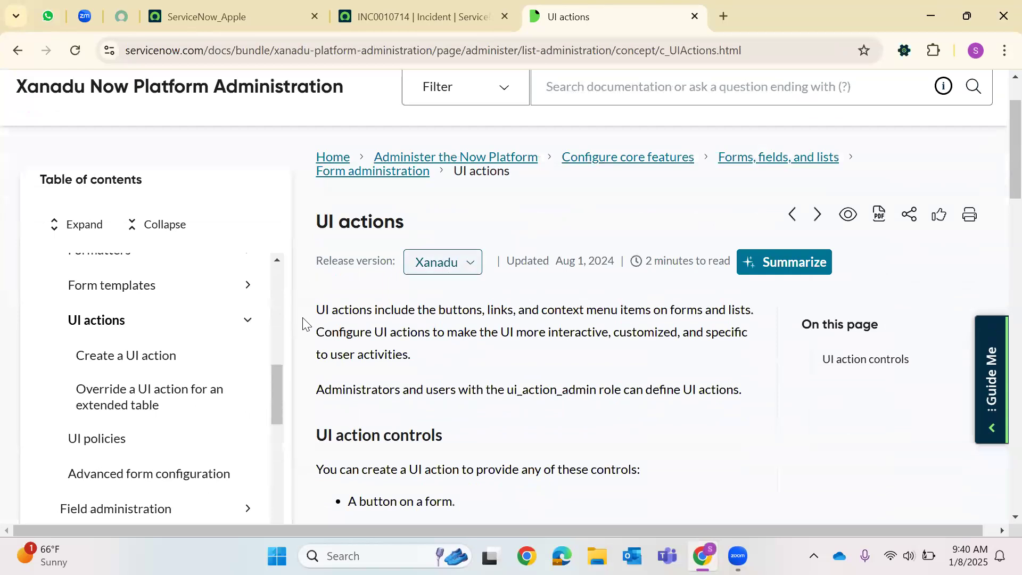
drag(325, 313, 417, 368)
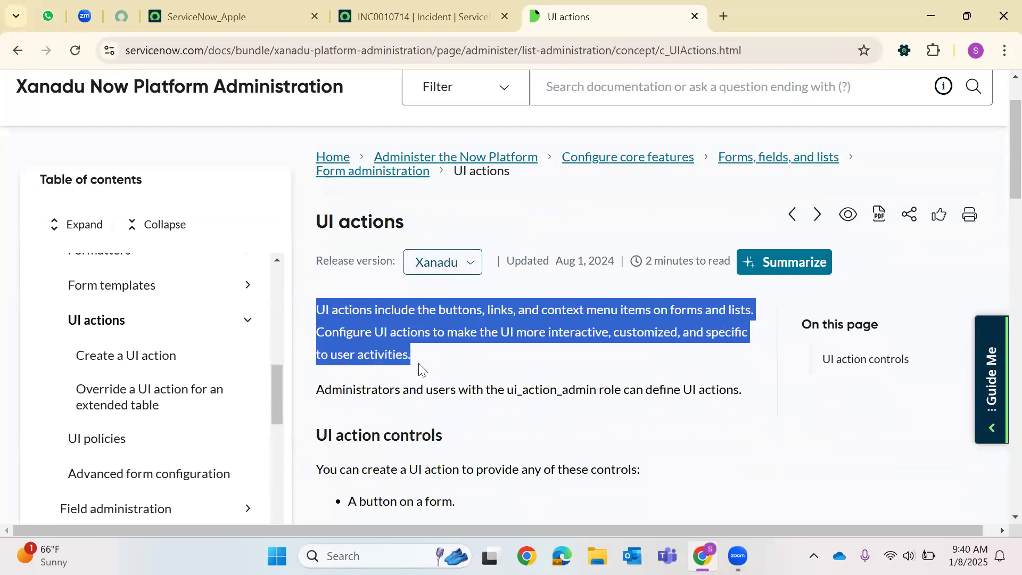
click(399, 347)
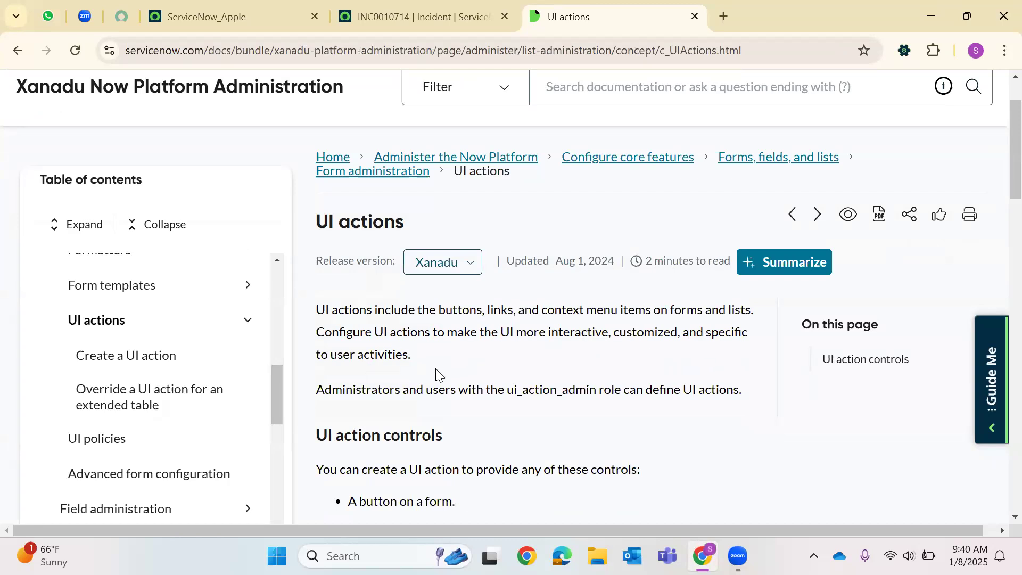
double_click(368, 387)
Highlight the admin role name and the 'A button at the bottom of a list' line.
drag(505, 391, 458, 438)
click(502, 335)
scroll(376, 258, down, 4)
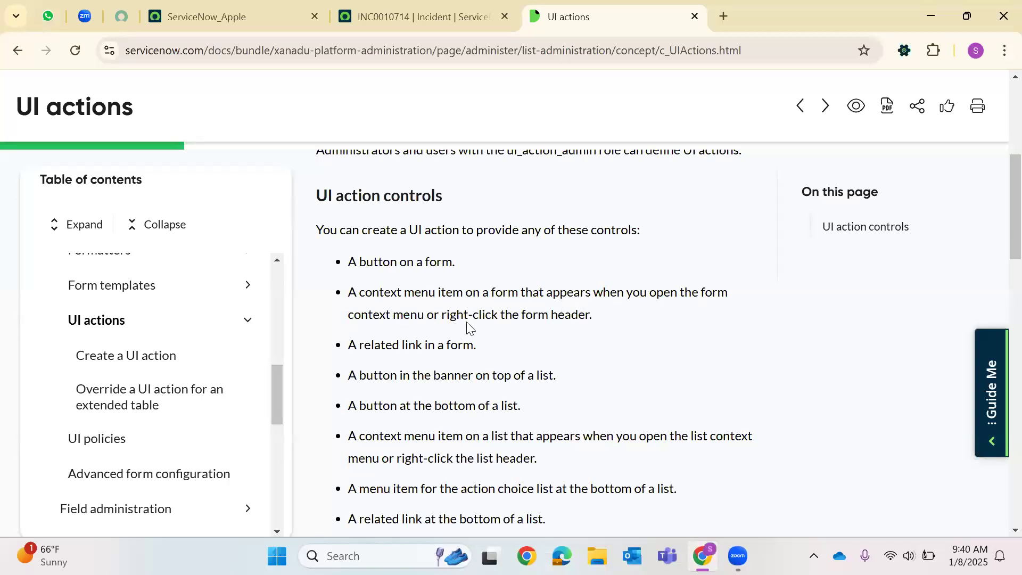
scroll(406, 275, down, 1)
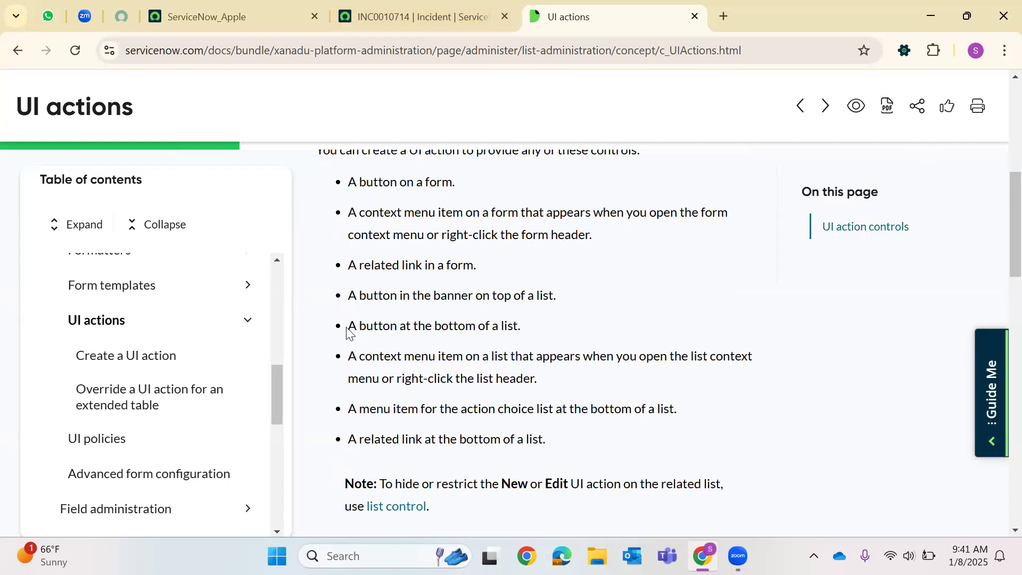
drag(349, 326, 554, 324)
Scroll through the Form and List UI actions screenshots, then open a new blank tab.
scroll(653, 275, down, 1)
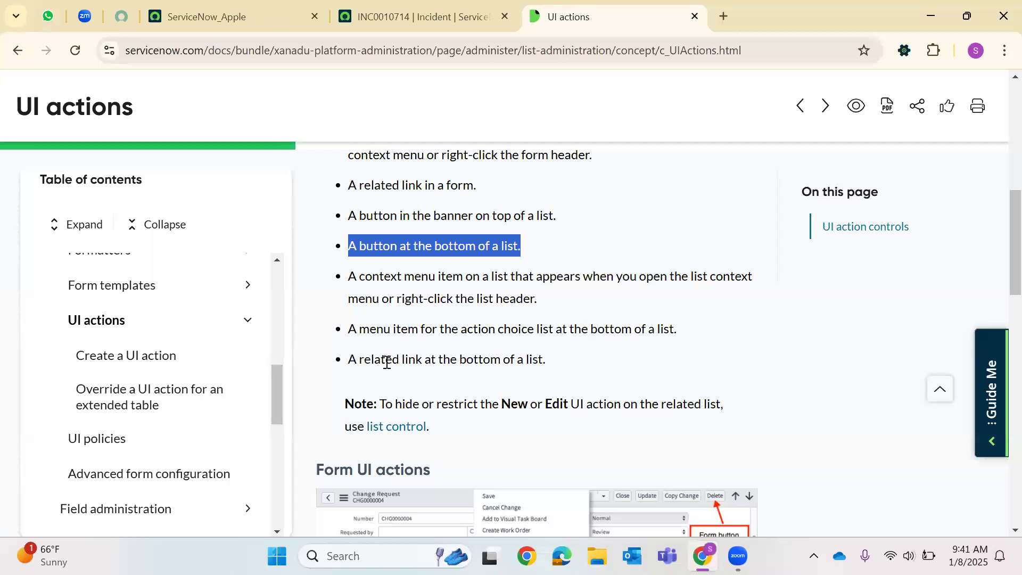
scroll(609, 328, down, 5)
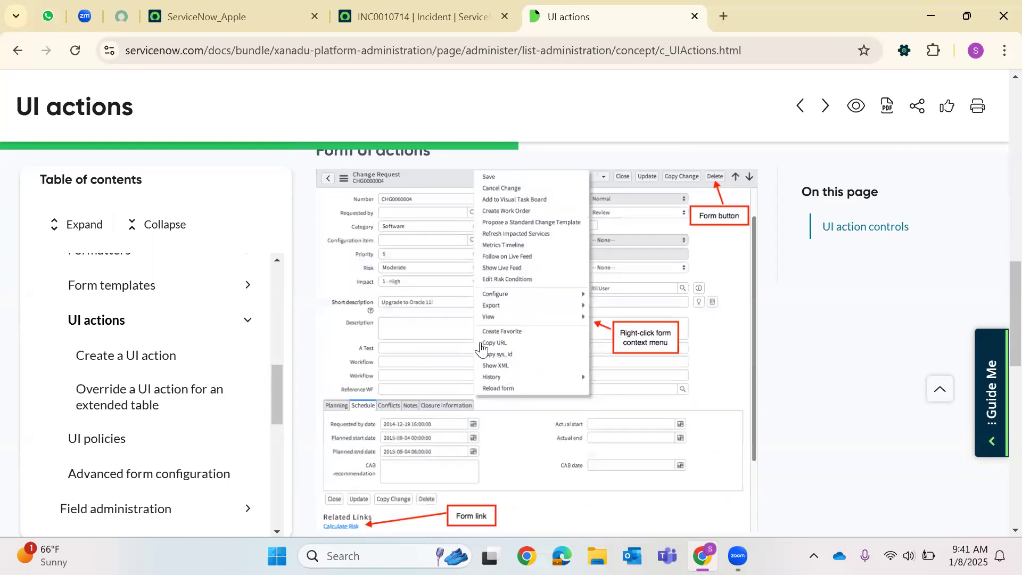
scroll(381, 431, down, 1)
scroll(381, 431, down, 3)
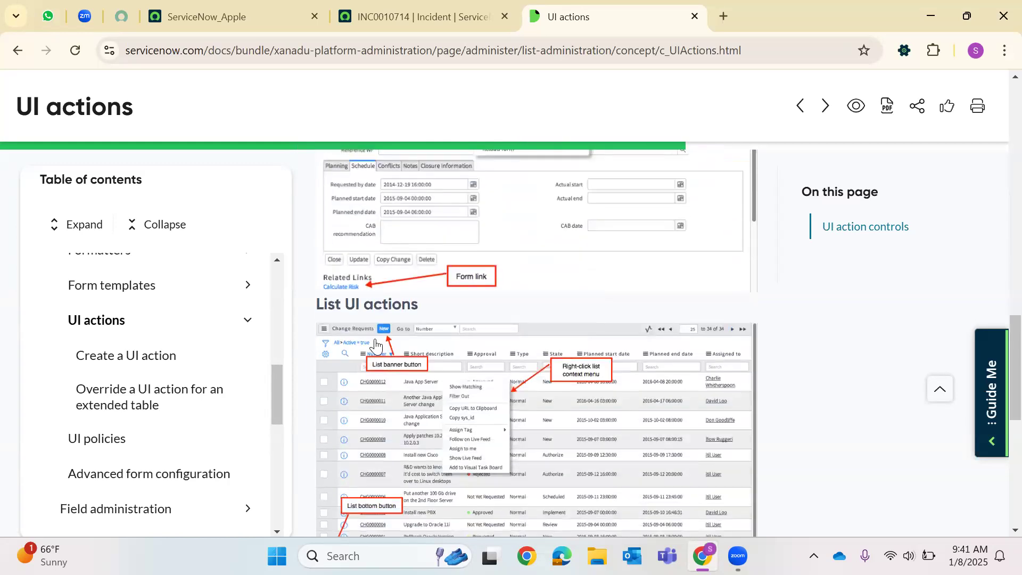
scroll(367, 426, down, 3)
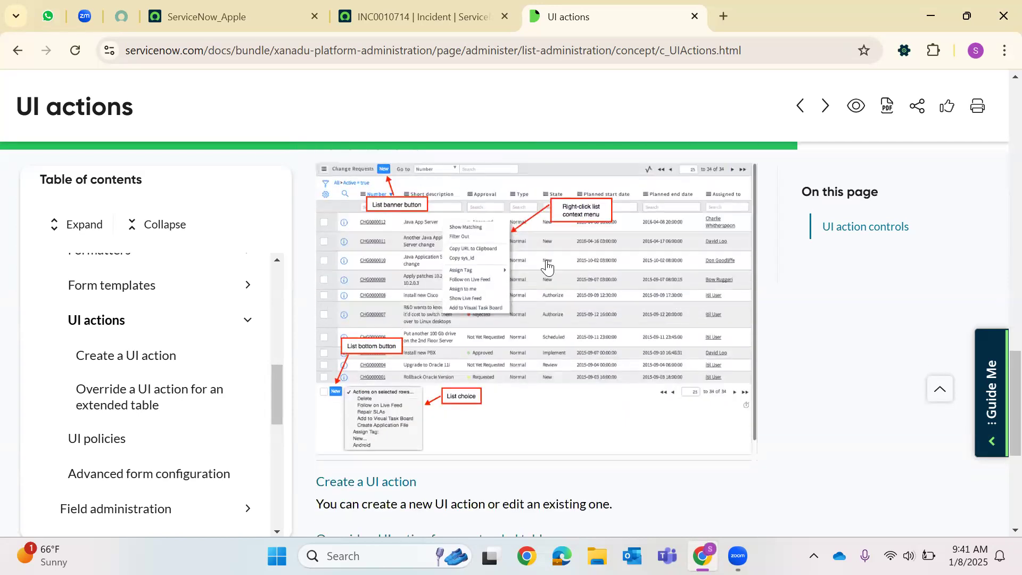
scroll(512, 330, down, 3)
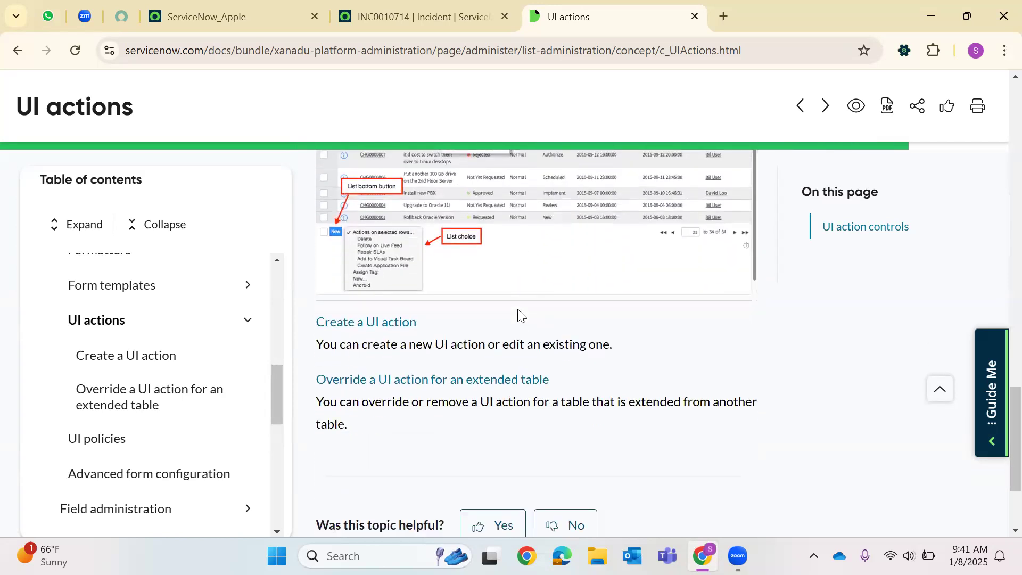
scroll(518, 314, up, 7)
scroll(496, 271, up, 15)
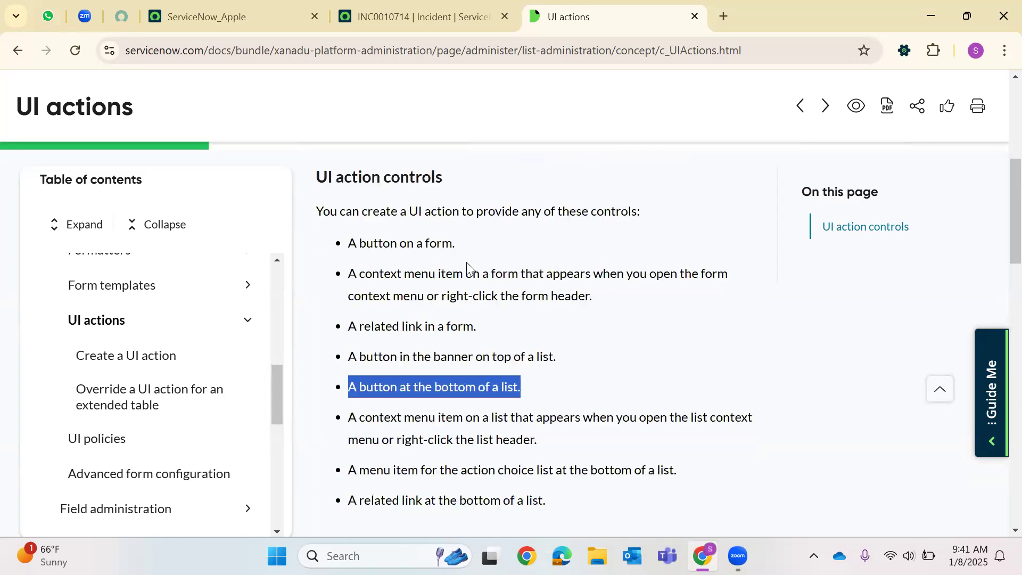
click(725, 13)
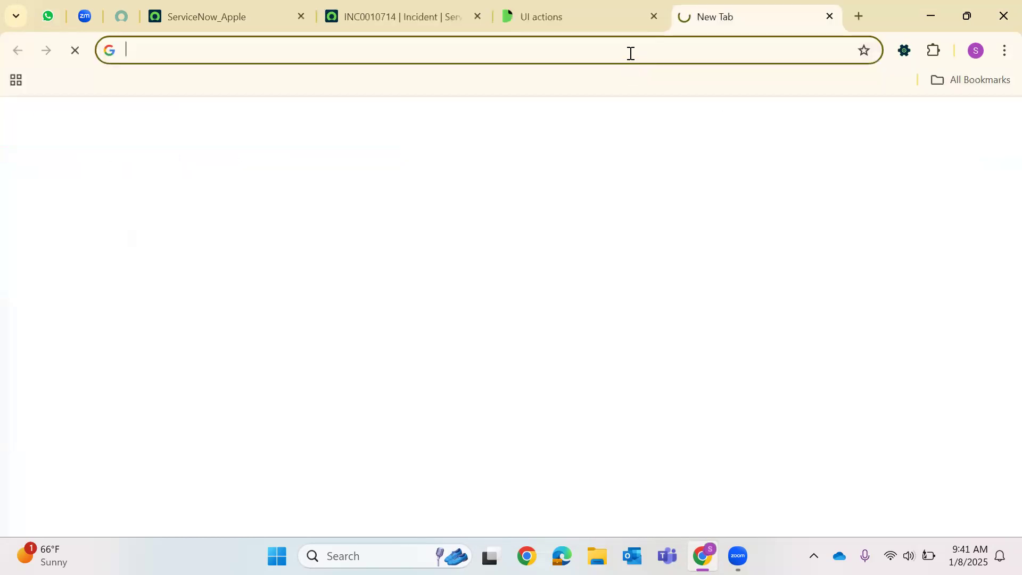
Search Google for 'GSFT in ServiceNow'.
text(GS)
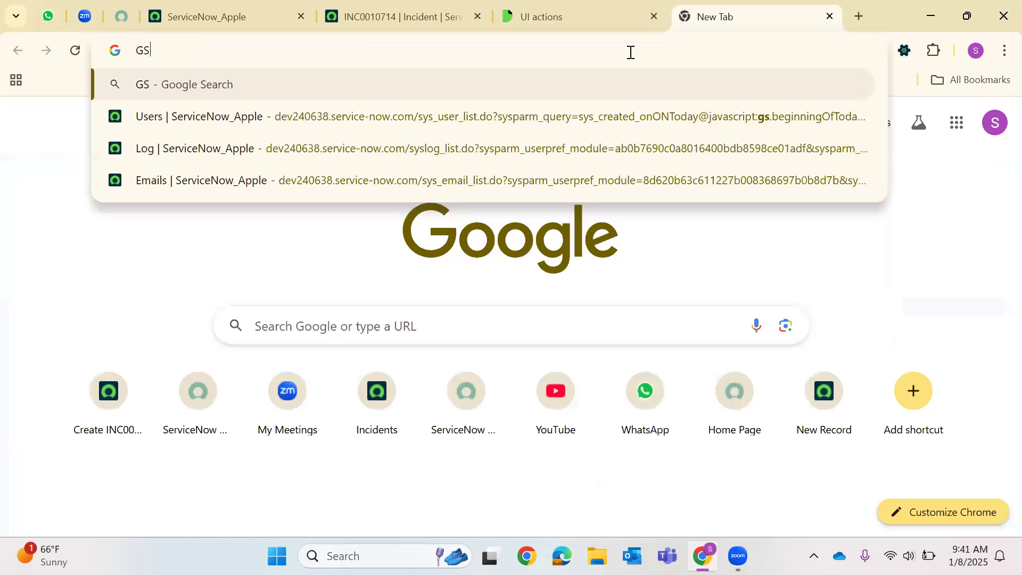
text(FT in S)
key(BackSpace)
text(ServiceNow)
key(Return)
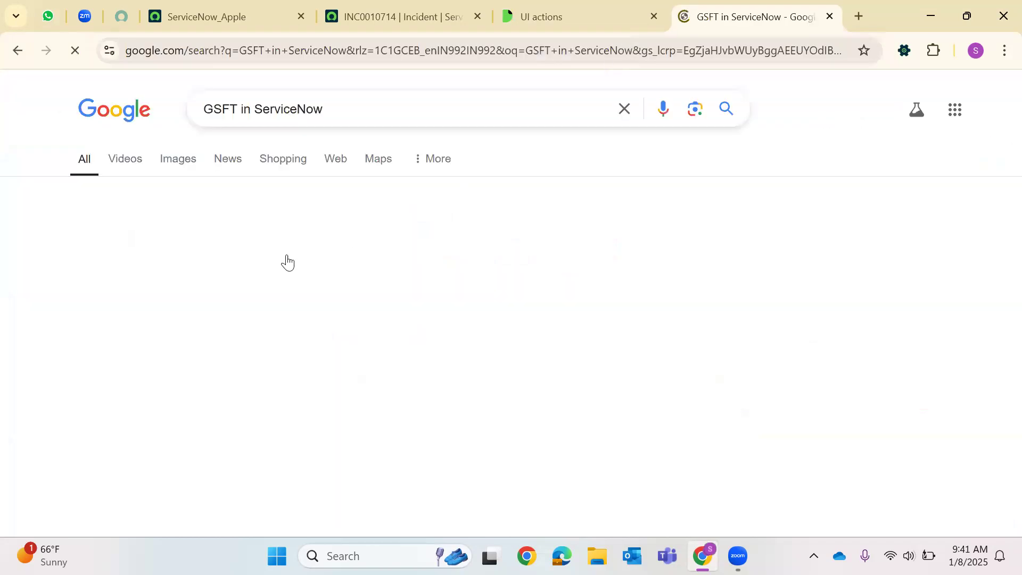
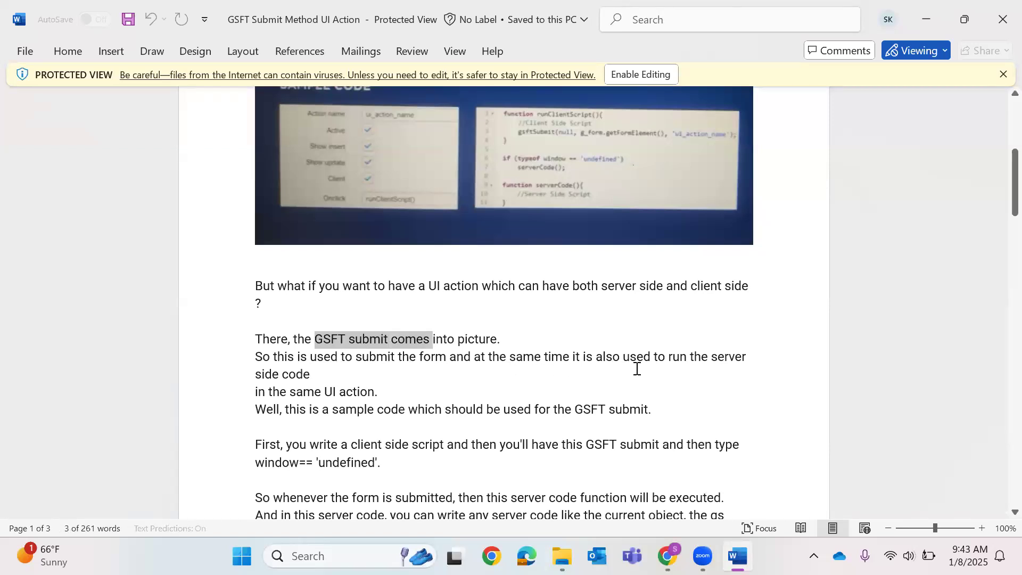
Highlight the GSFT submit paragraphs in Word, scroll to the runClientScript sample, then switch to Chrome.
drag(249, 371, 234, 335)
drag(379, 392, 255, 356)
shift+click(235, 322)
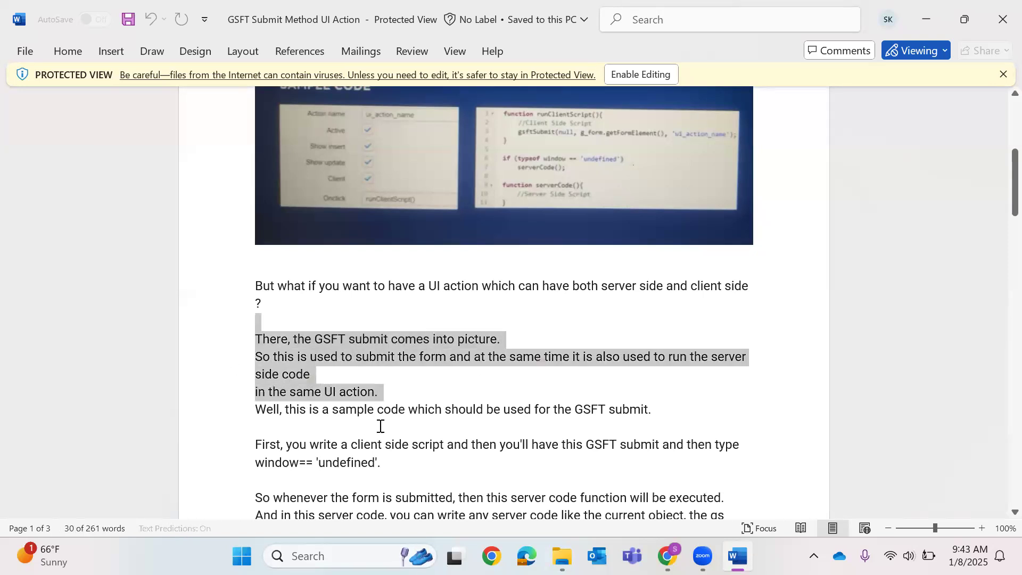
scroll(511, 381, down, 2)
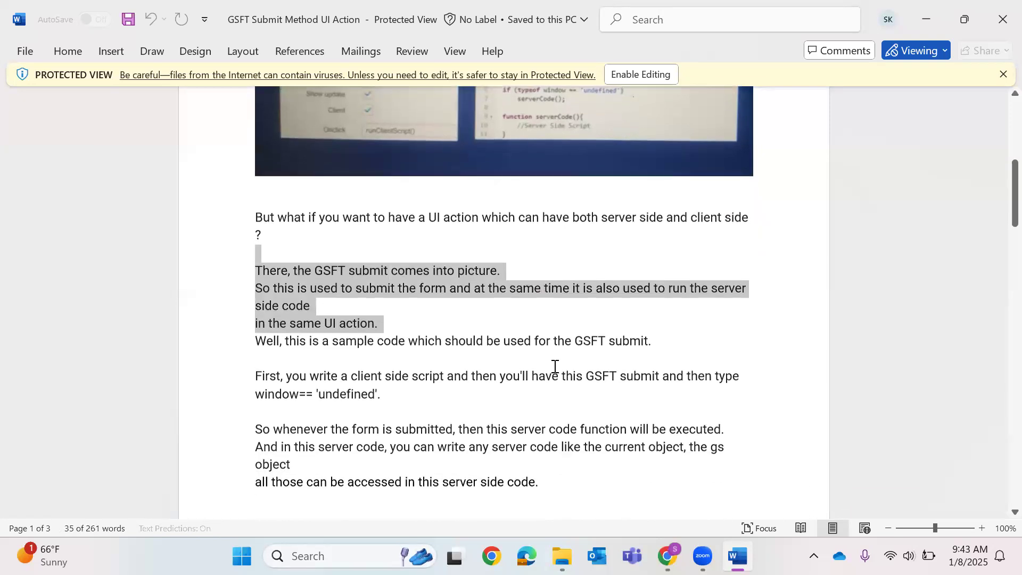
double_click(584, 334)
double_click(627, 335)
scroll(527, 340, down, 2)
scroll(520, 330, down, 8)
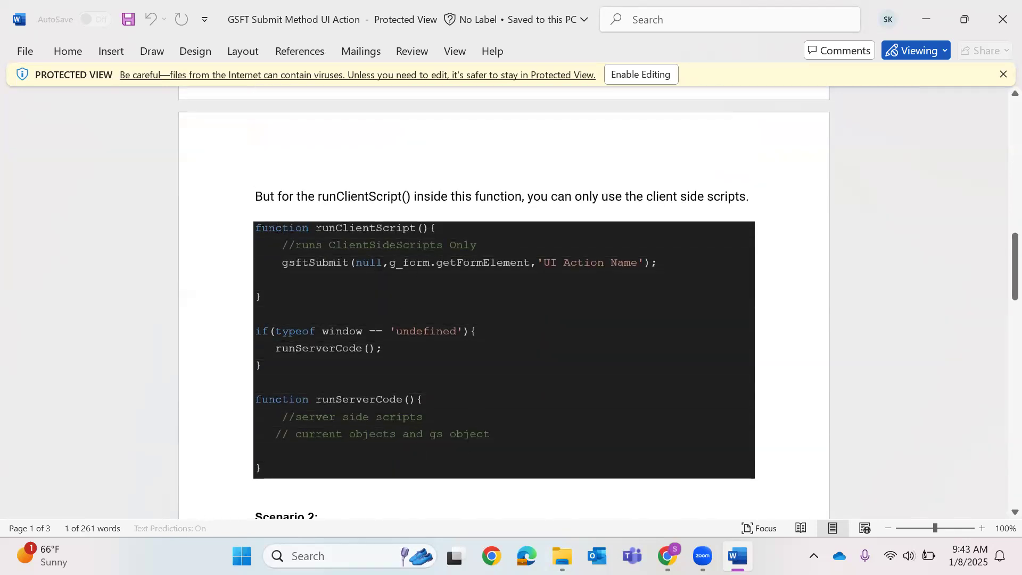
click(667, 556)
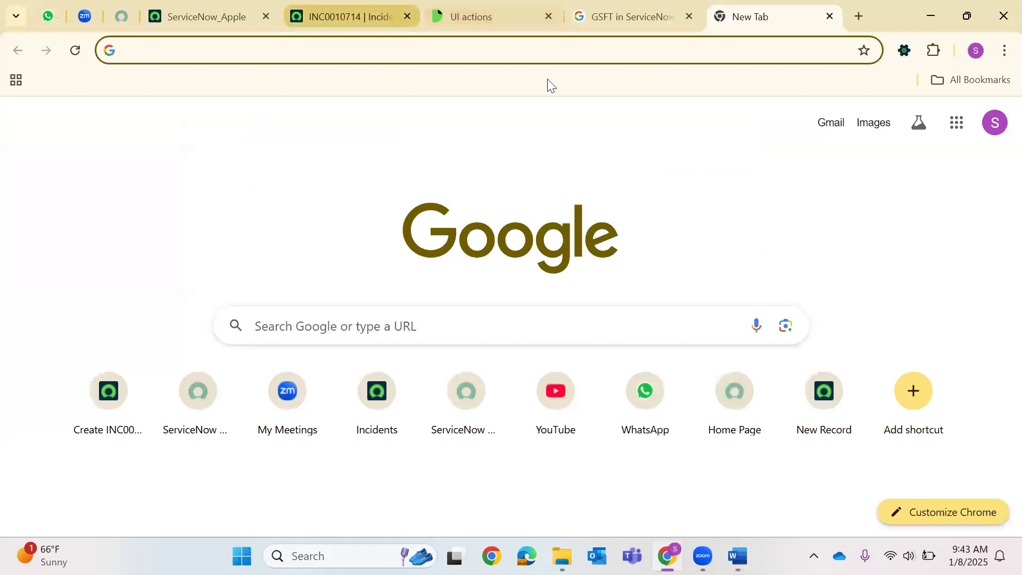
Open the UI Actions configured for the Incident table from INC0010714's form.
click(367, 16)
right_click(410, 77)
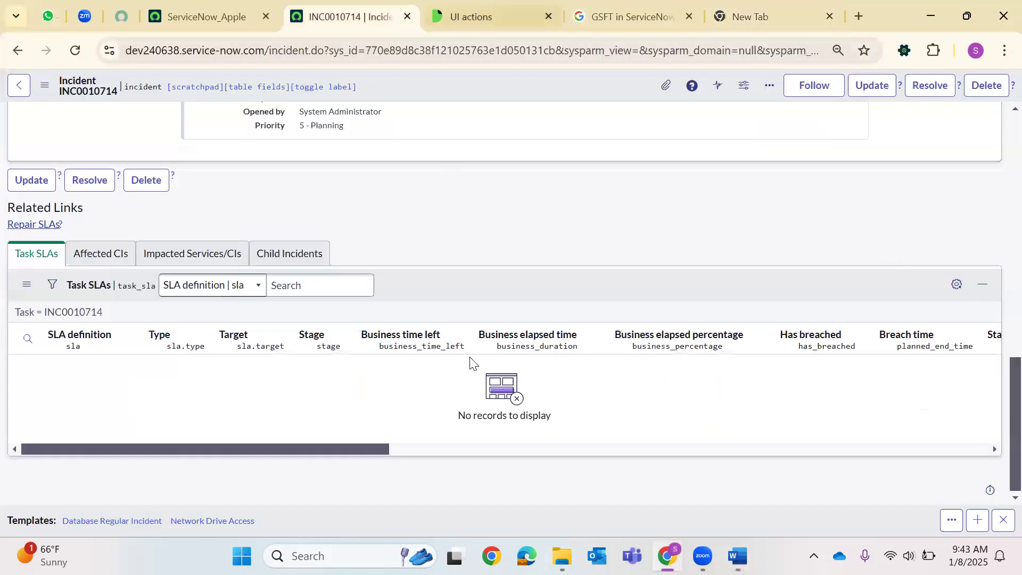
mouse_move(470, 342)
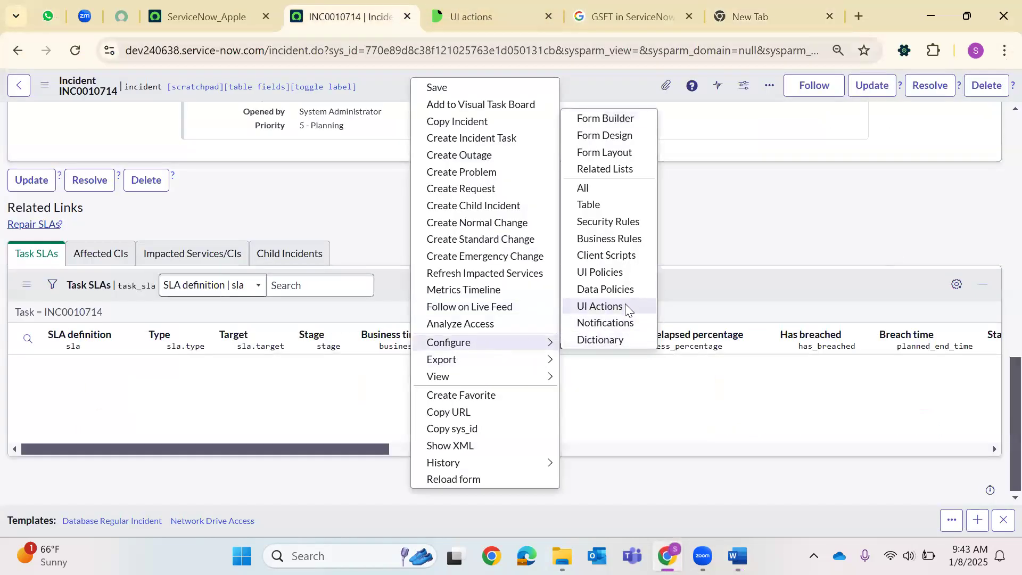
click(633, 177)
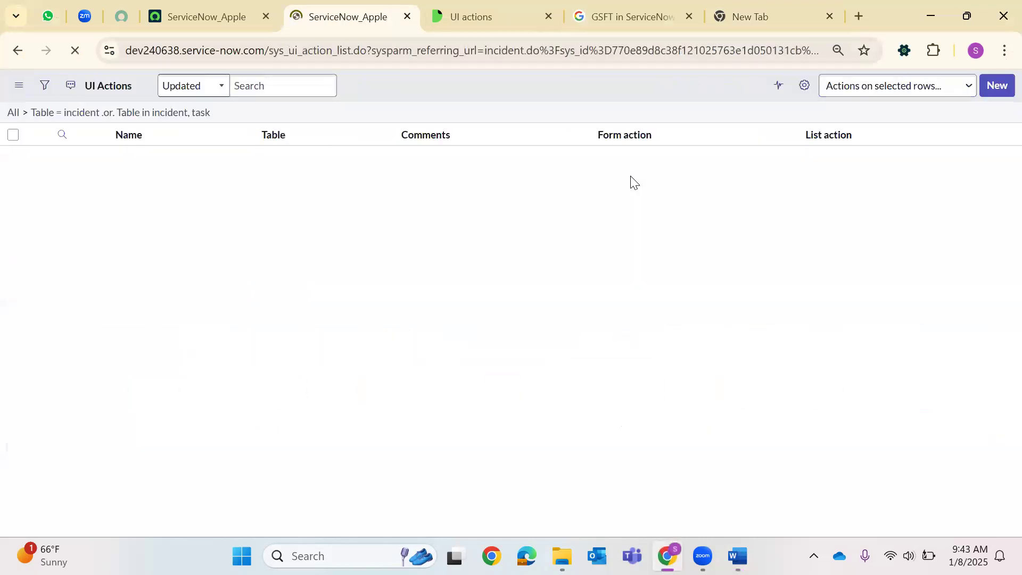
Open the System Definition UI Actions module in a new tab and note the sys_ui_action table.
key(ctrl+shift+Tab)
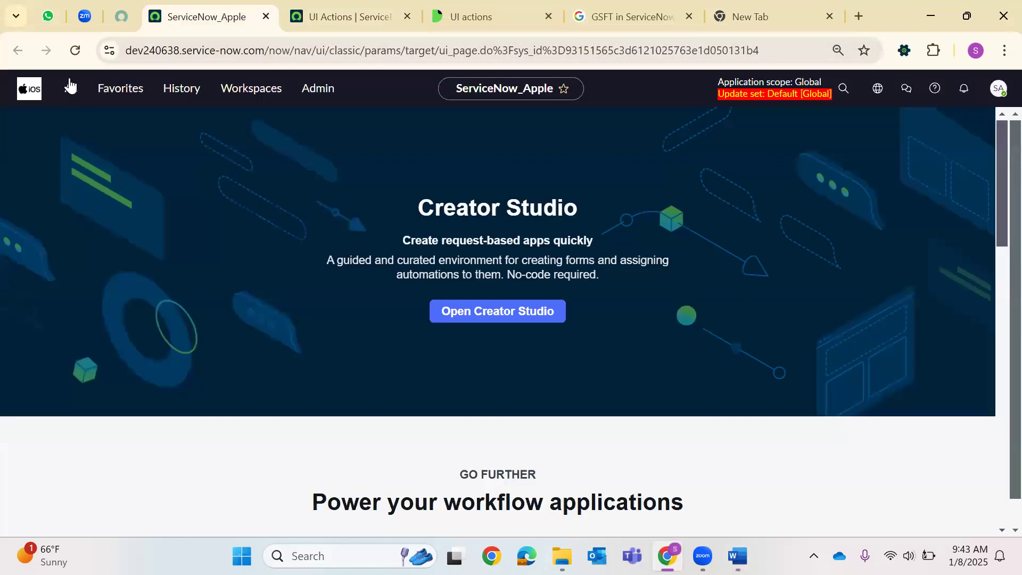
click(70, 87)
text(UI)
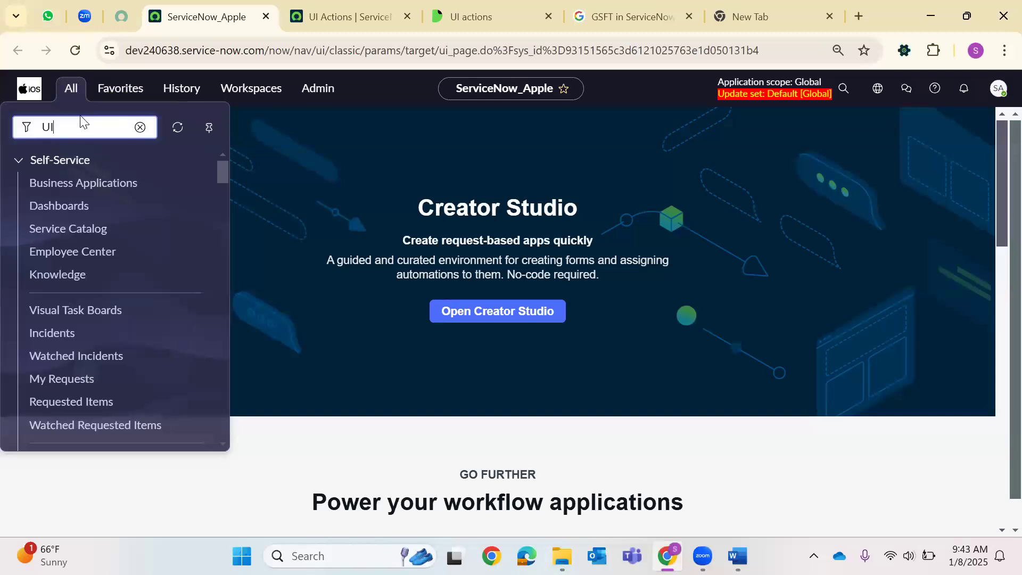
text( Action)
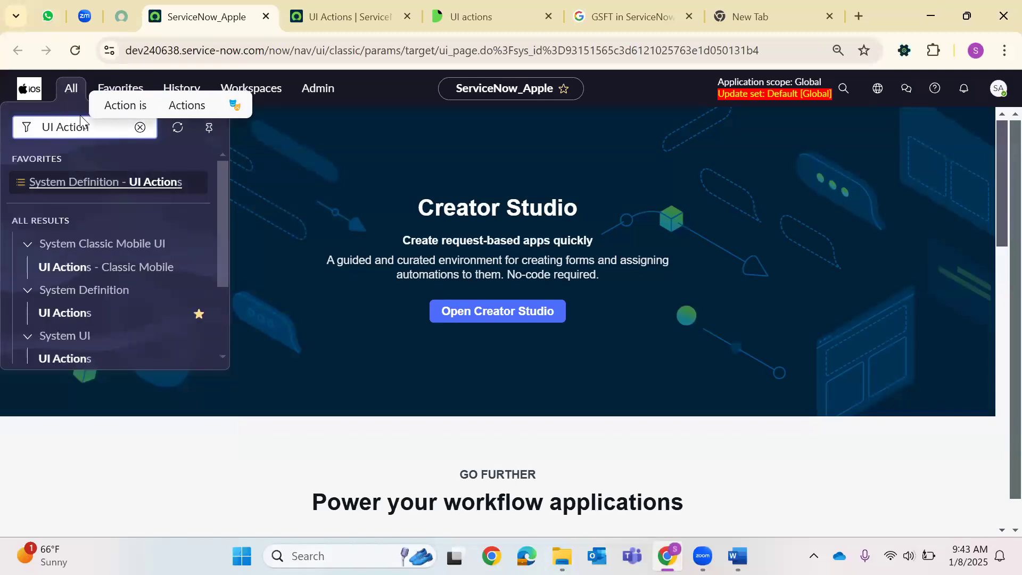
right_click(95, 312)
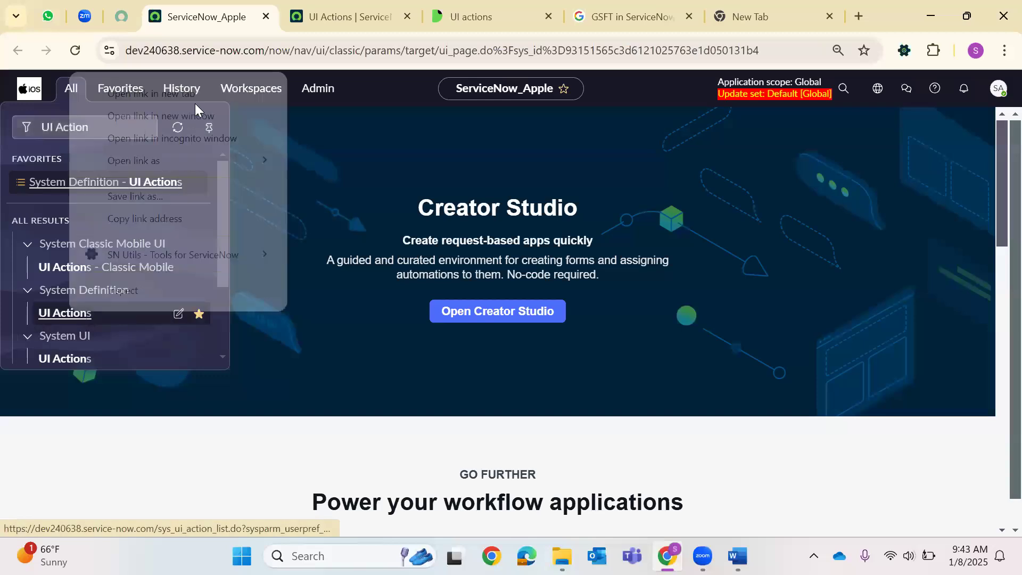
click(201, 96)
click(360, 4)
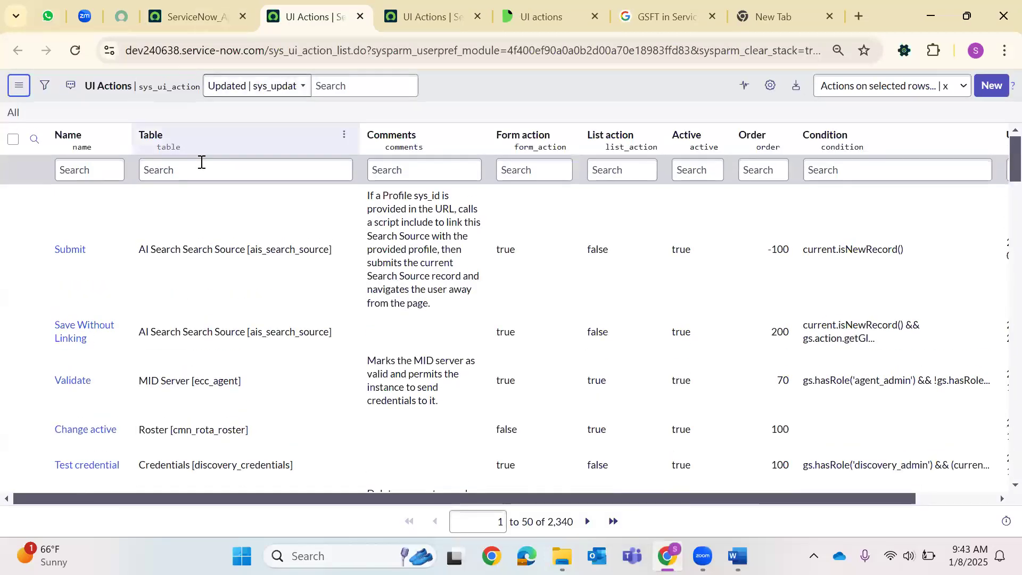
double_click(166, 87)
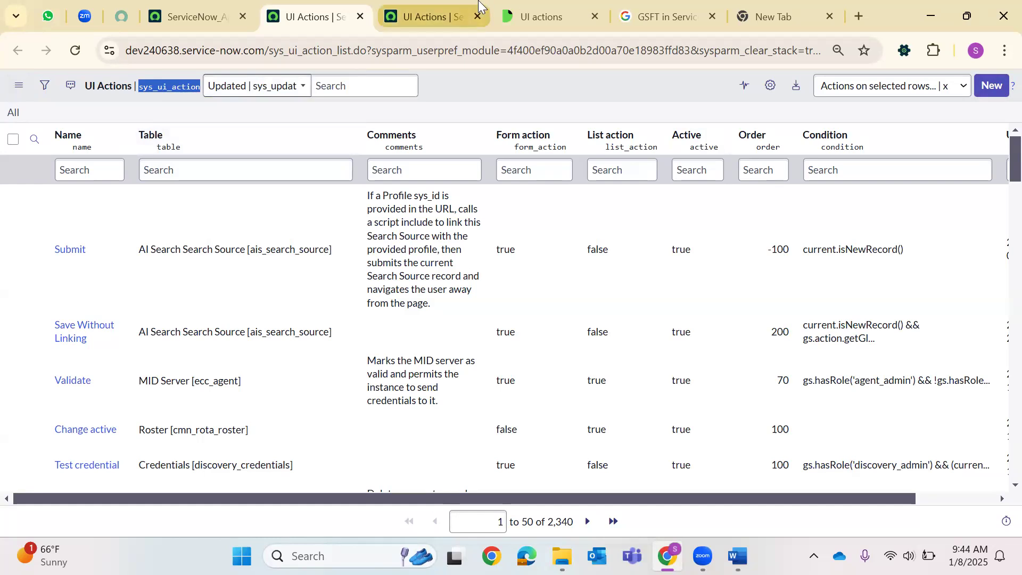
Create a new UI Action from the incident list and close the extra UI Actions, GSFT and New Tab tabs.
click(458, 18)
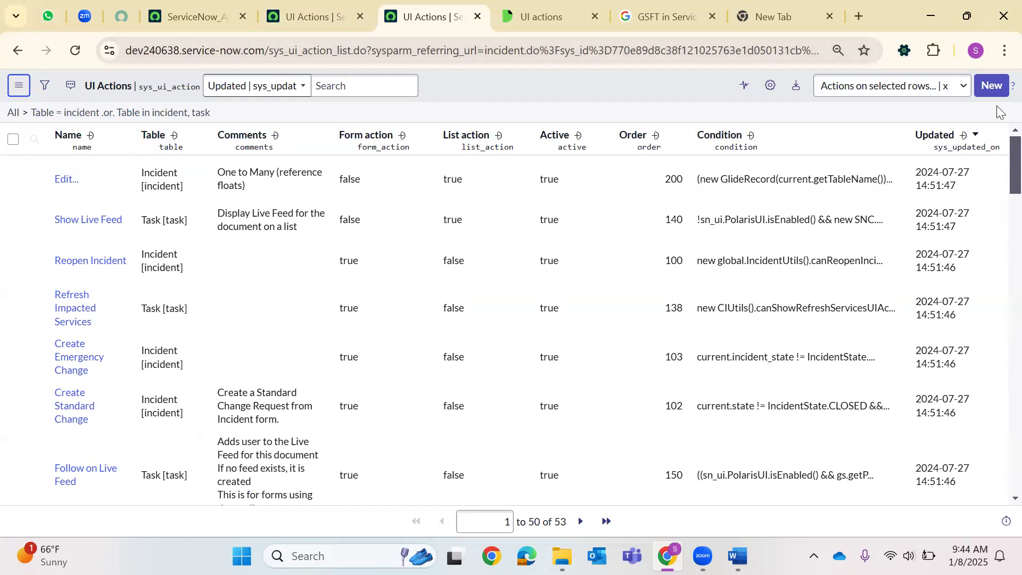
click(990, 85)
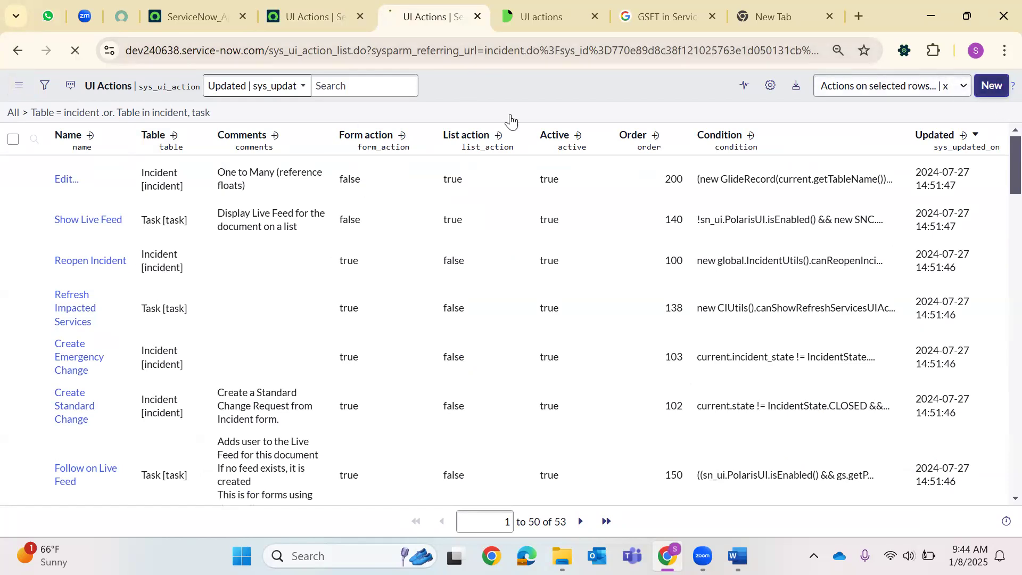
click(360, 17)
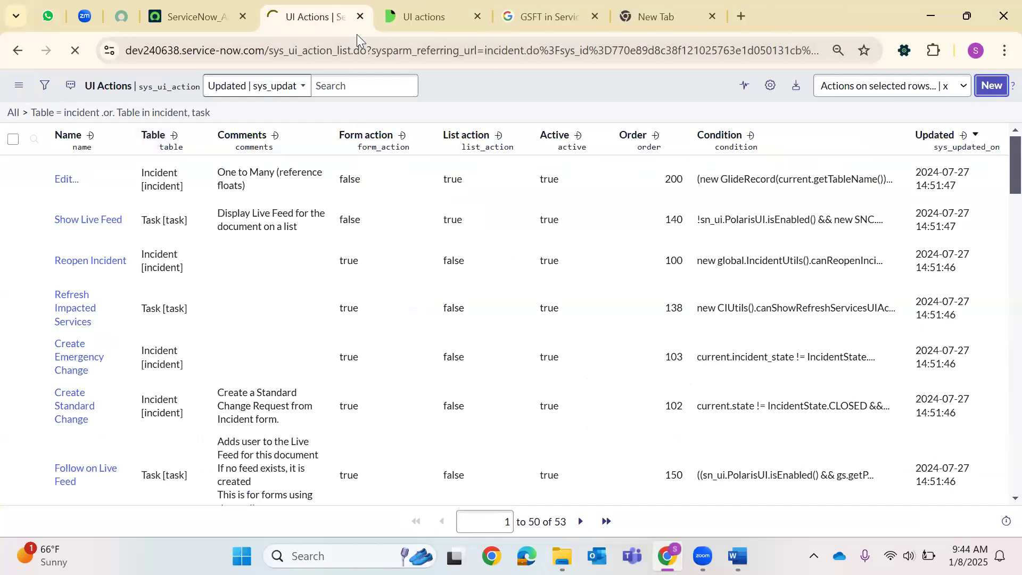
click(478, 15)
click(476, 16)
click(477, 16)
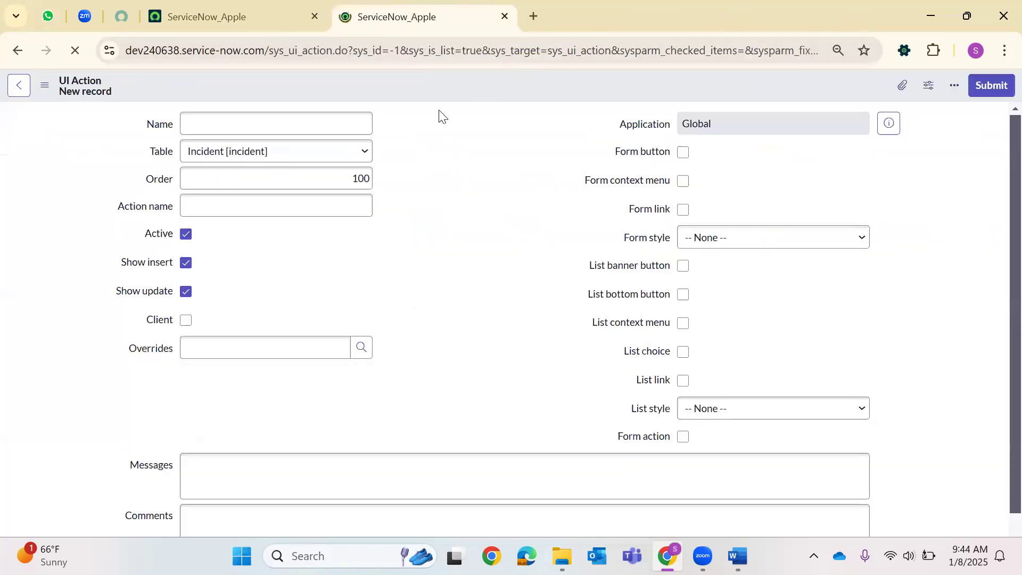
Review the Name, Order 100 and Action name fields, tick Client, and open the Overrides lookup.
click(198, 126)
scroll(244, 130, down, 8)
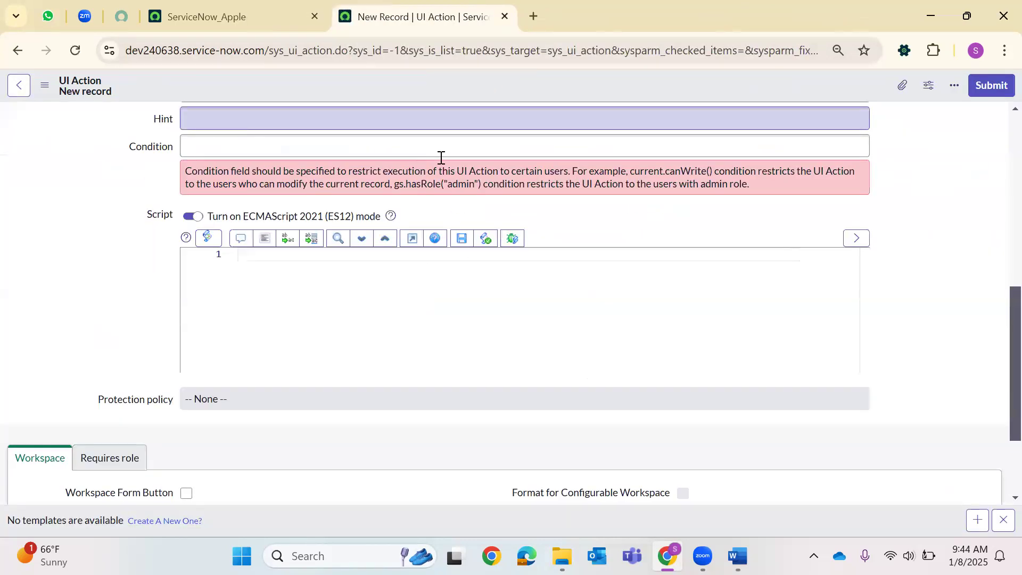
scroll(442, 158, up, 8)
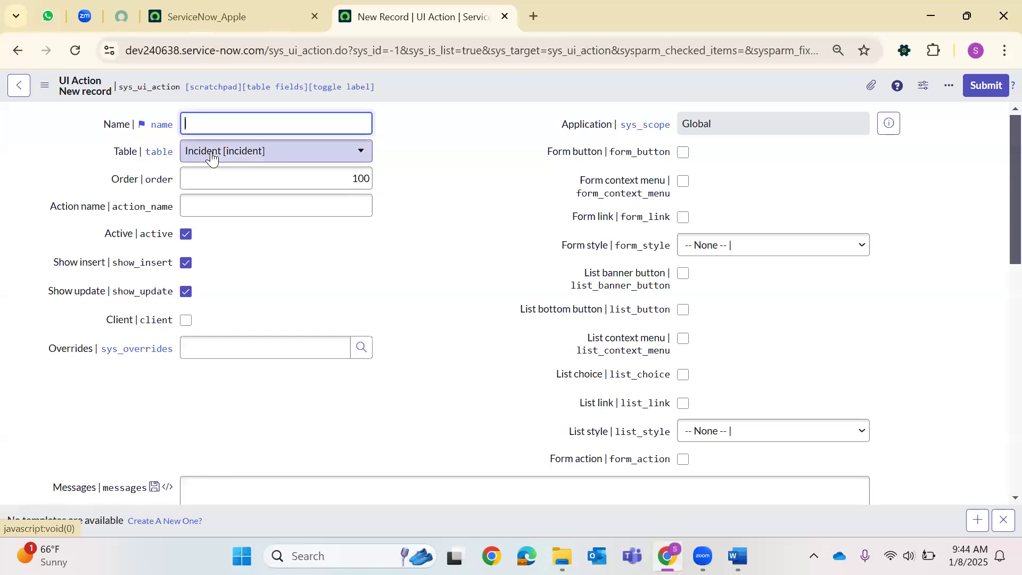
double_click(252, 188)
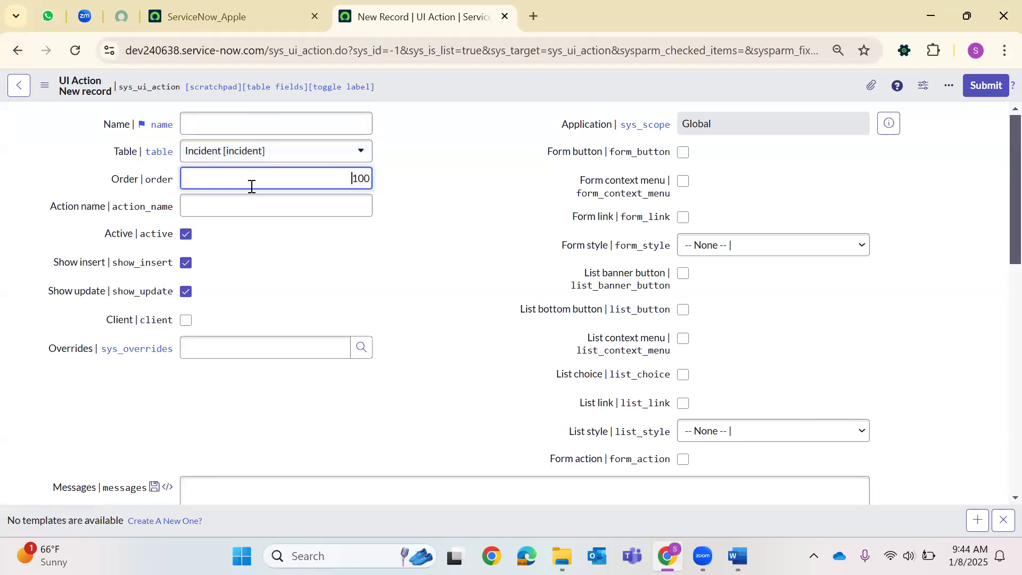
click(209, 213)
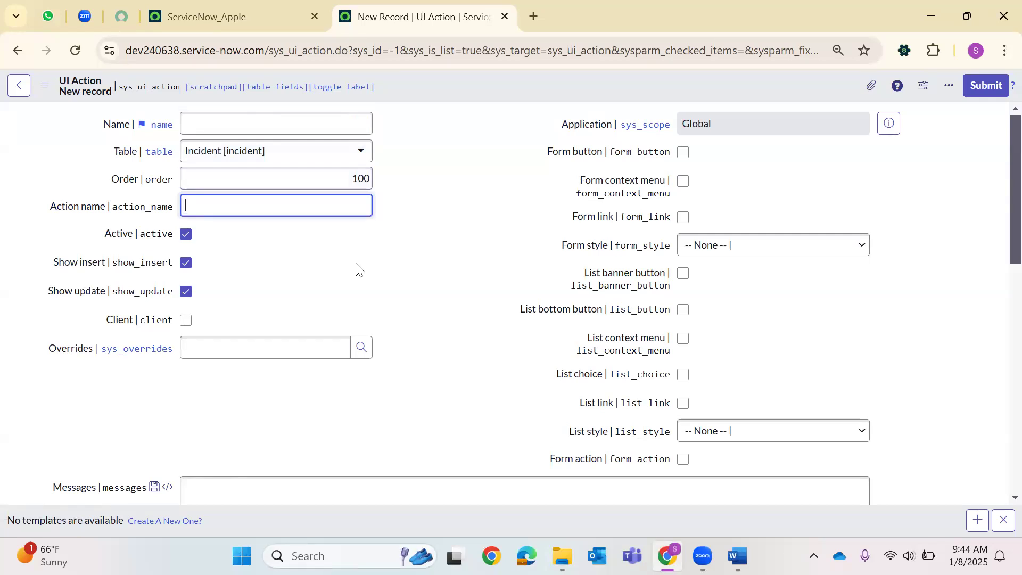
click(186, 321)
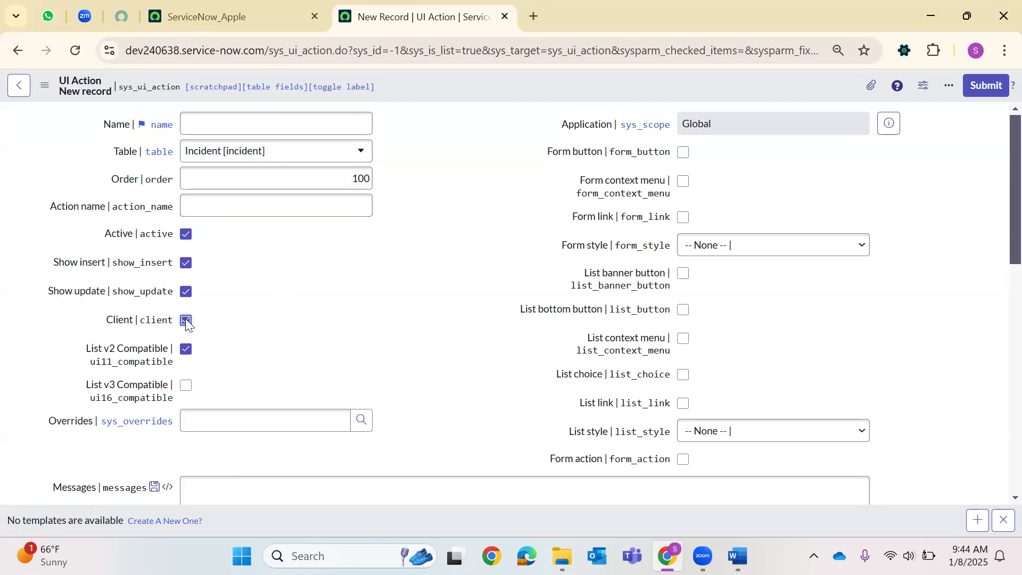
drag(91, 354, 162, 364)
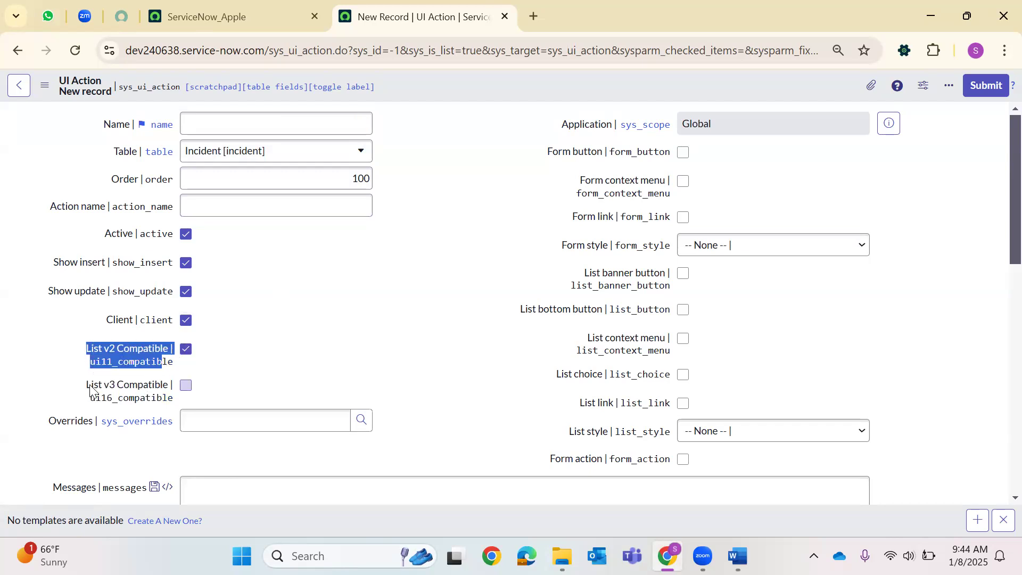
drag(91, 385, 160, 407)
click(344, 372)
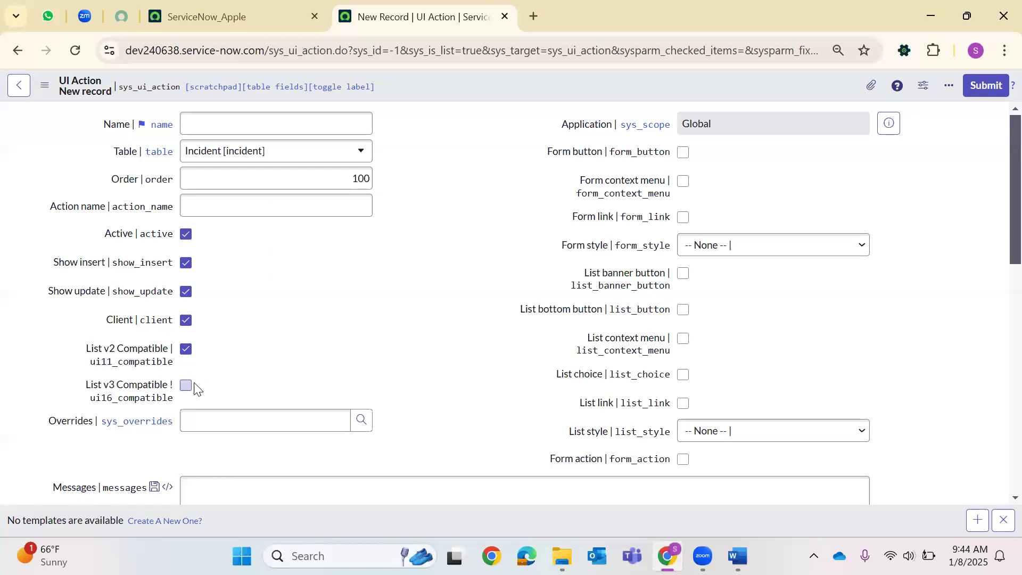
scroll(358, 301, down, 3)
click(370, 261)
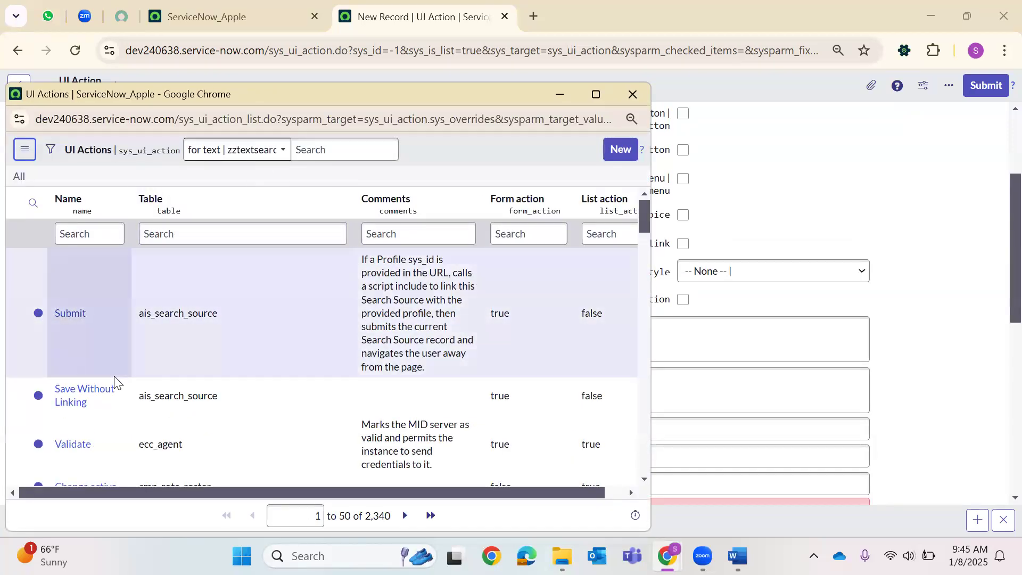
scroll(343, 283, down, 3)
click(632, 95)
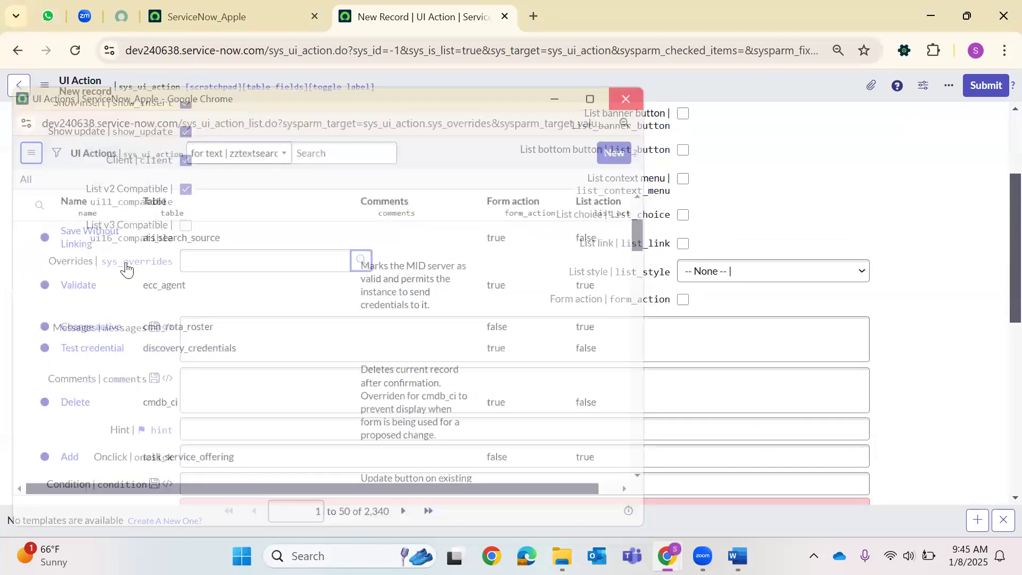
click(233, 351)
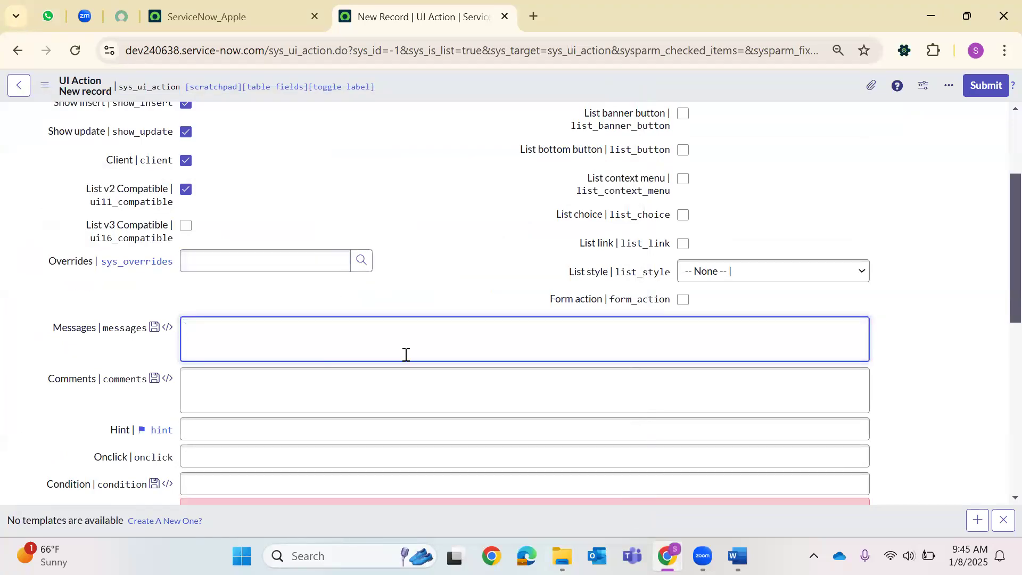
click(450, 381)
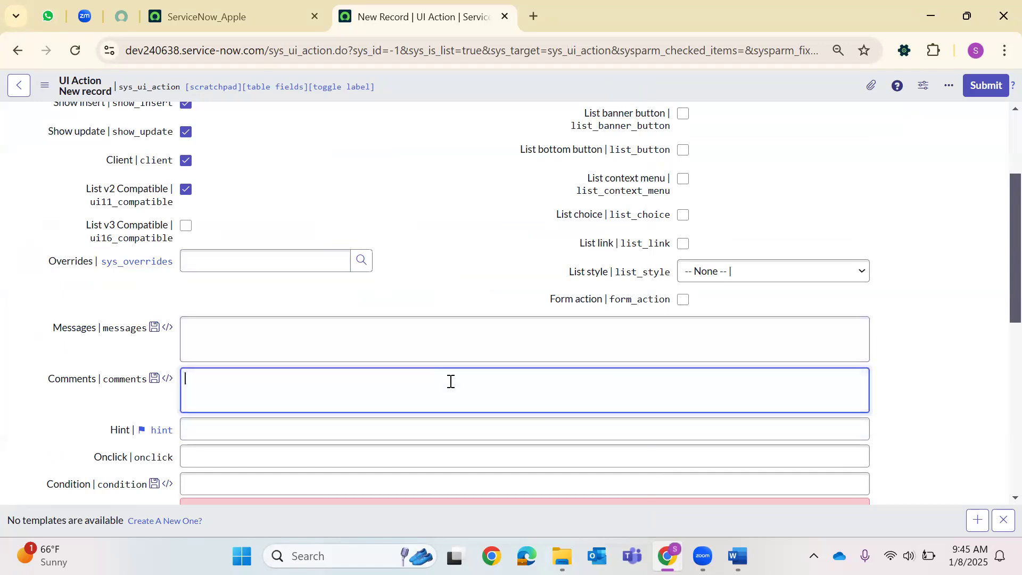
scroll(467, 375, down, 3)
click(230, 270)
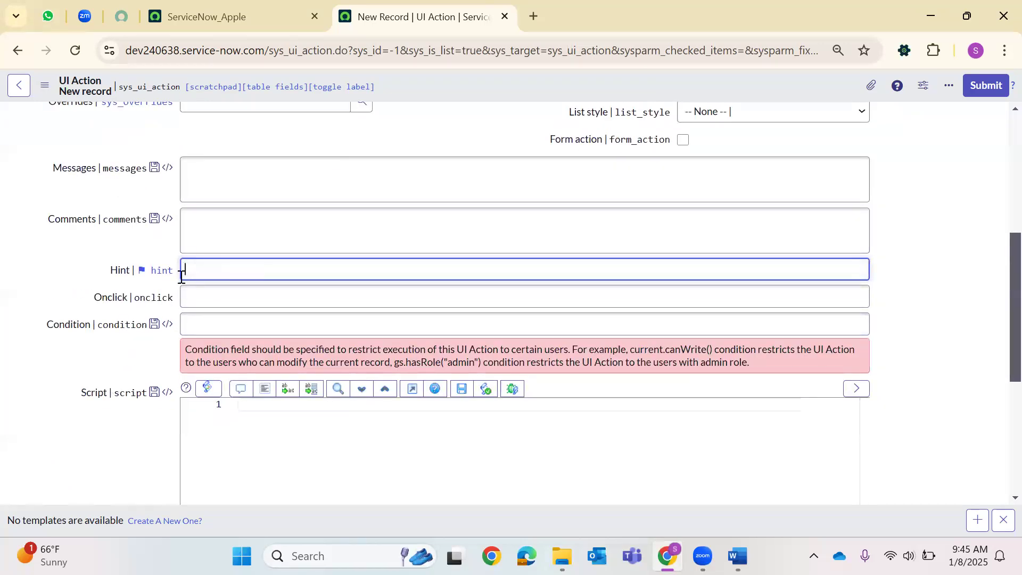
mouse_move(122, 274)
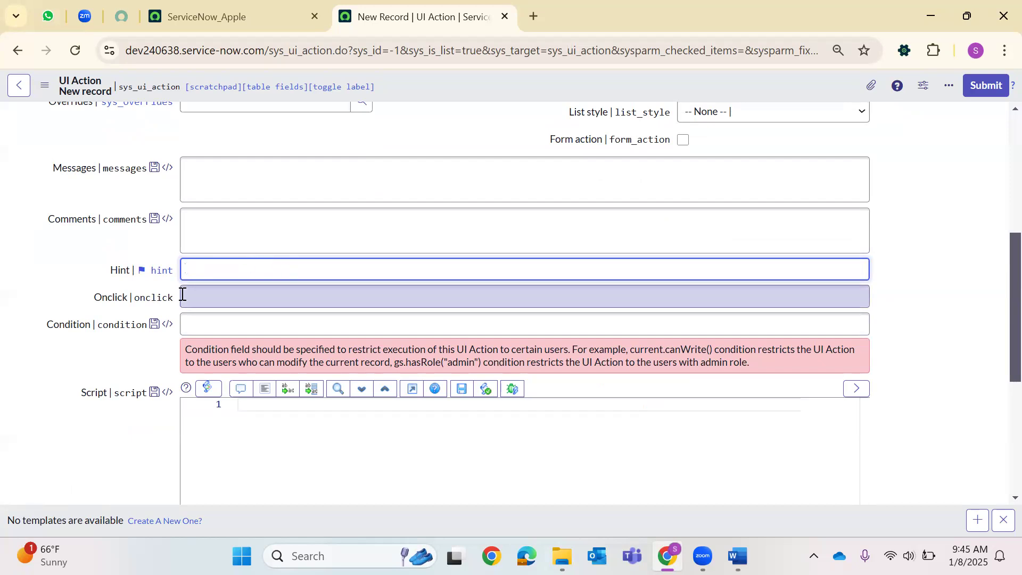
scroll(202, 320, up, 5)
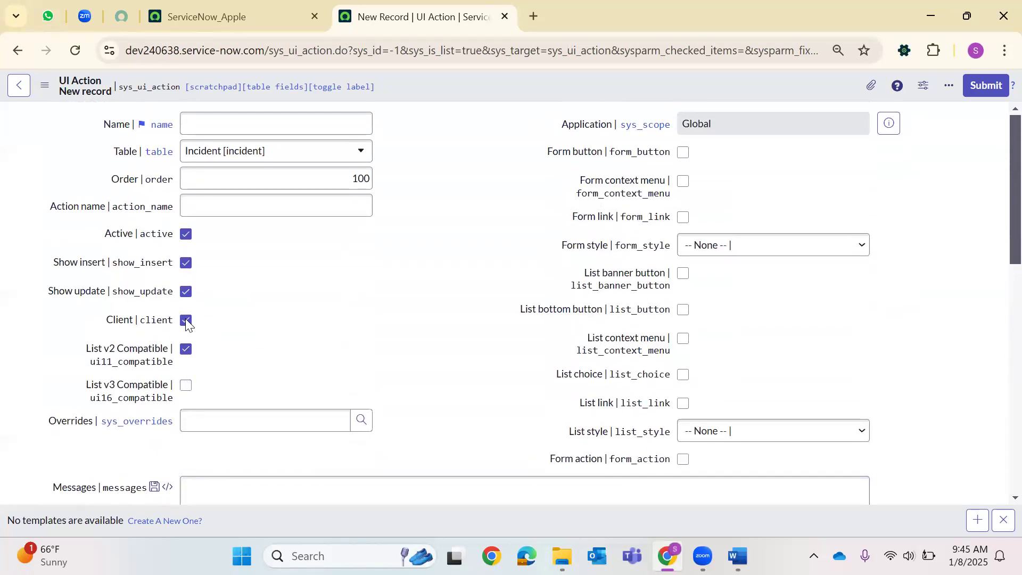
scroll(266, 314, down, 4)
click(460, 368)
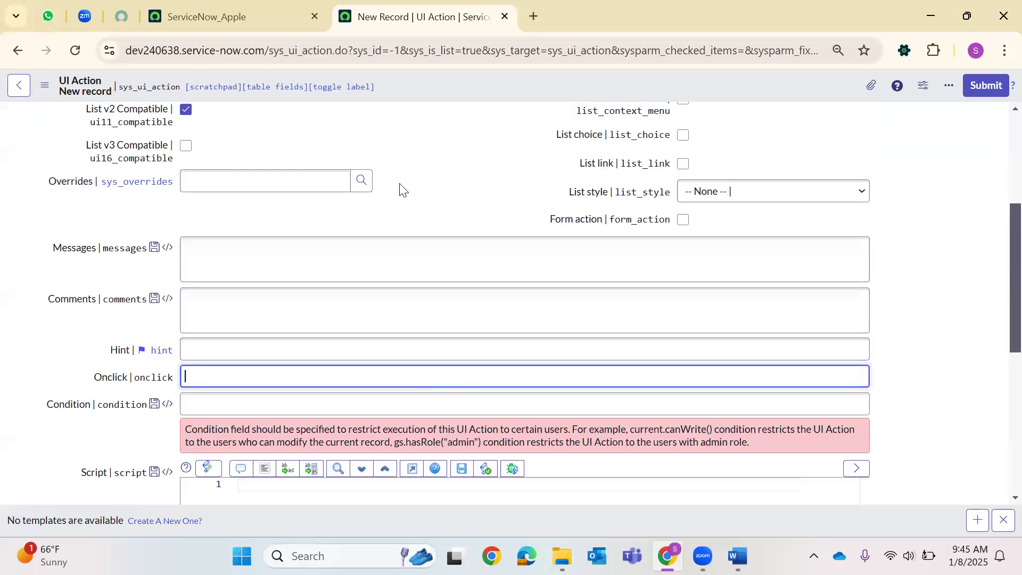
scroll(319, 203, up, 4)
click(221, 213)
scroll(294, 262, down, 4)
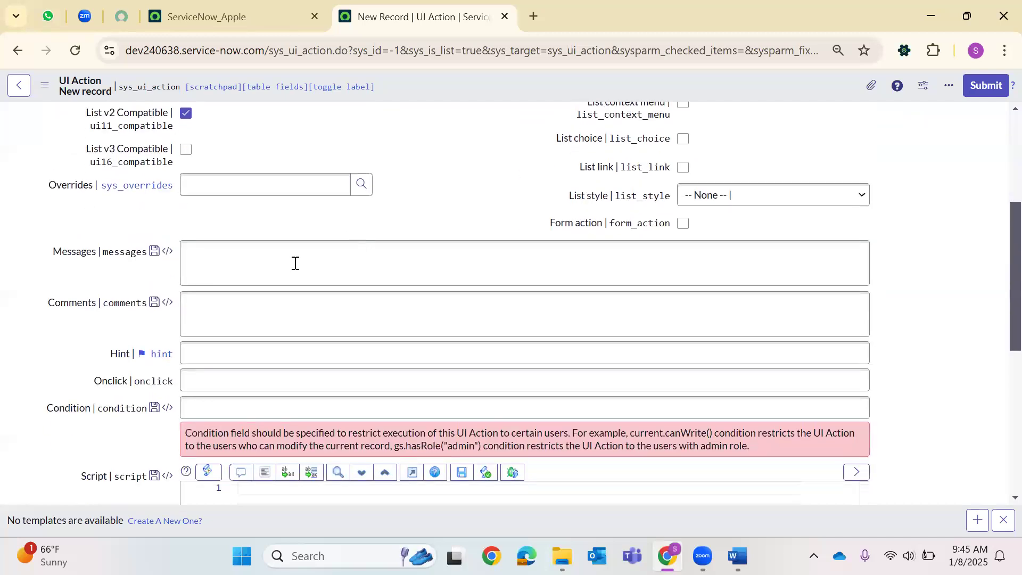
scroll(183, 158, up, 1)
scroll(183, 158, down, 2)
click(202, 298)
click(433, 320)
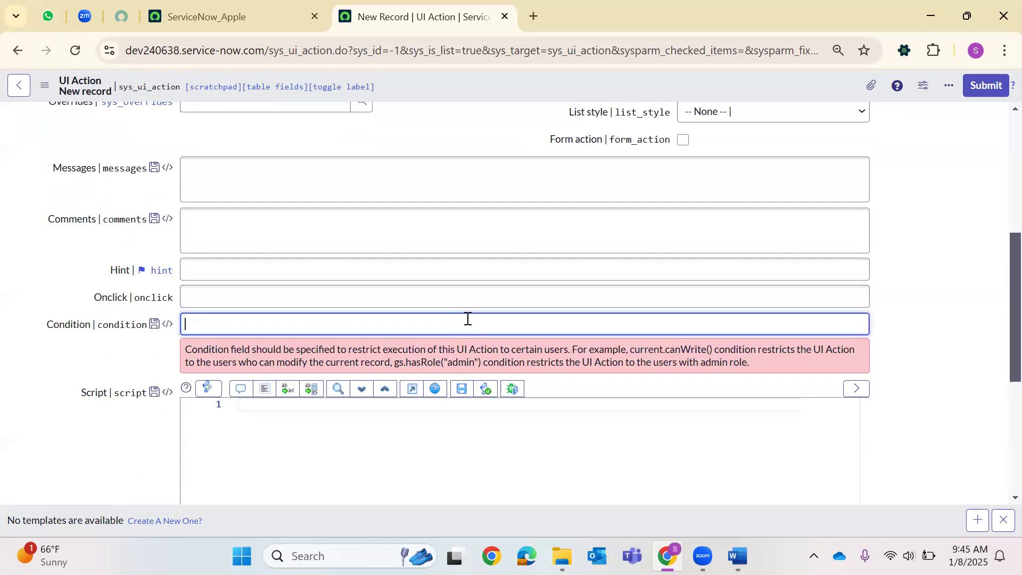
scroll(468, 319, down, 3)
click(251, 247)
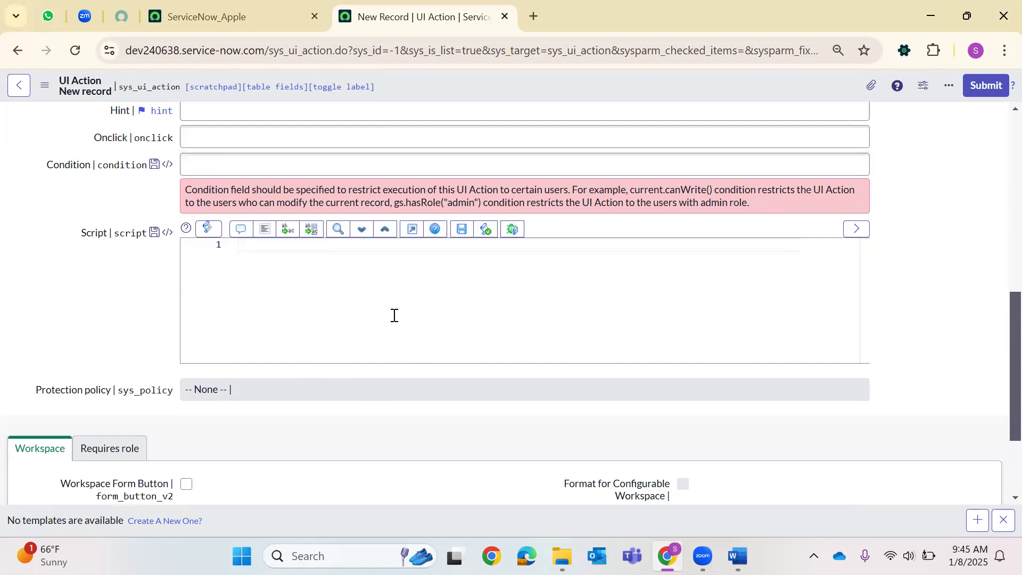
Look over the workspaces list on the ServiceNow_Apple home tab, then return to the UI Action form.
scroll(364, 234, down, 2)
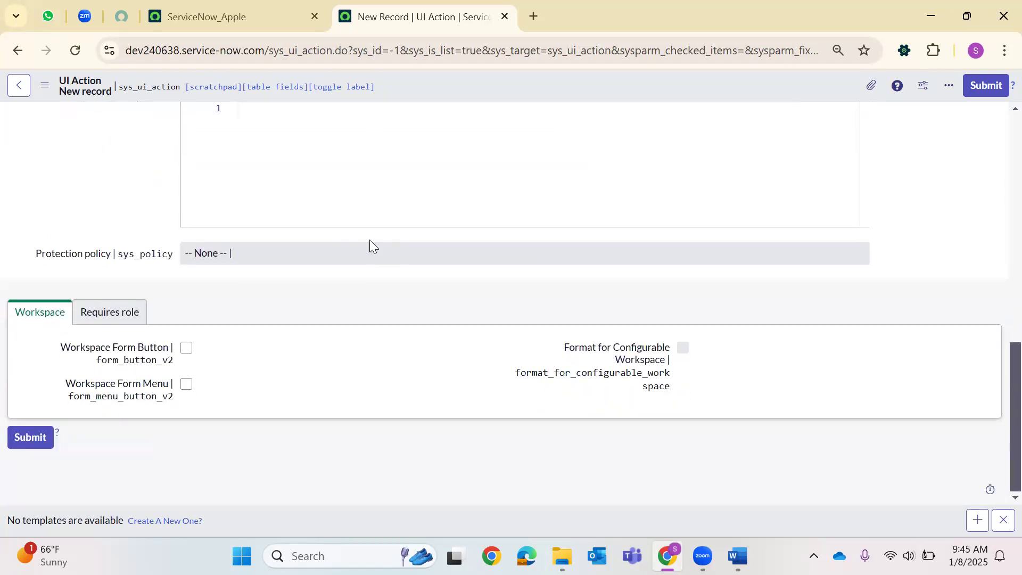
click(288, 15)
click(252, 86)
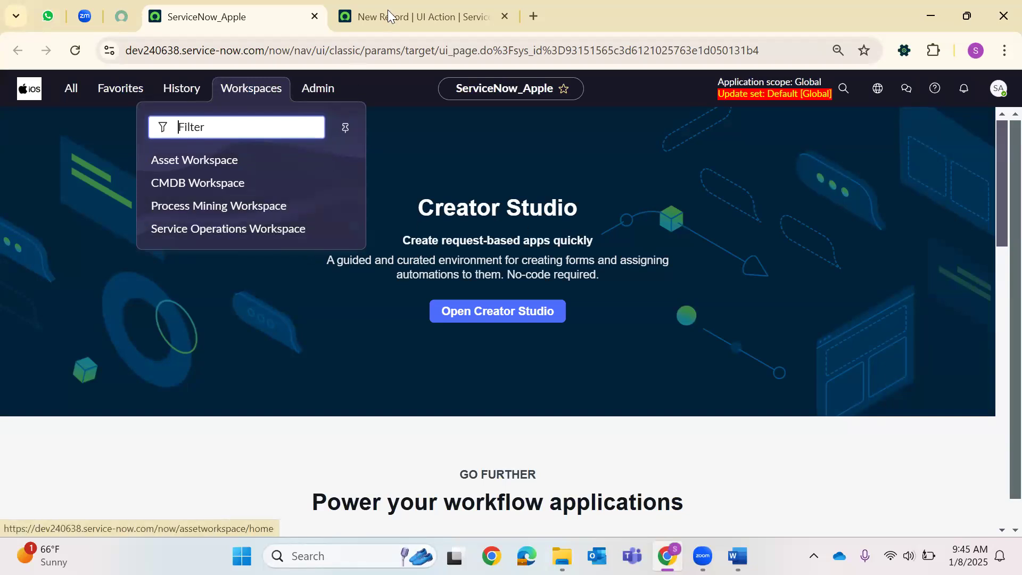
click(420, 16)
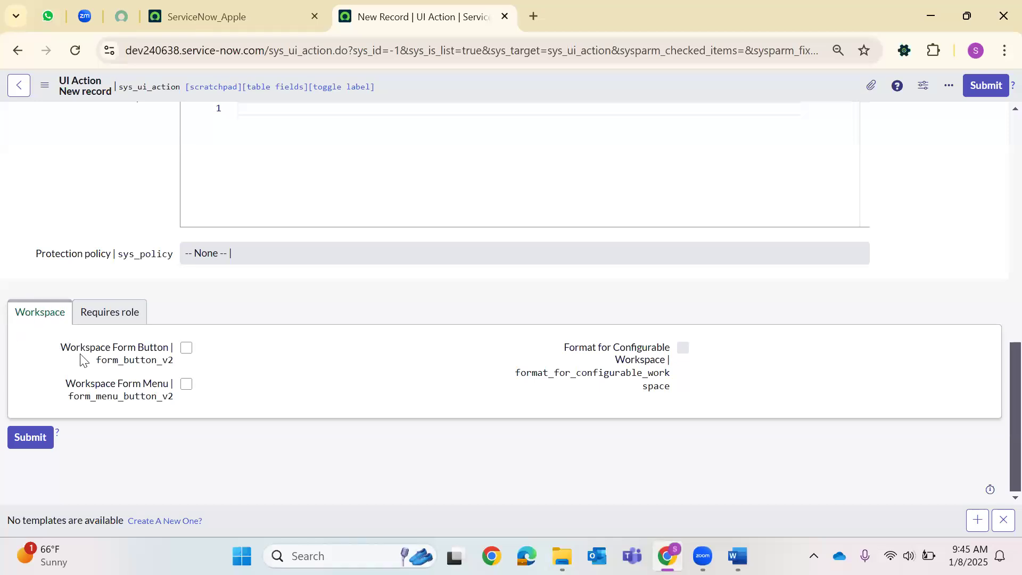
Toggle Workspace Form Button and Form Menu on and off again, and view the Requires role tab.
click(186, 347)
click(187, 348)
click(186, 385)
click(186, 385)
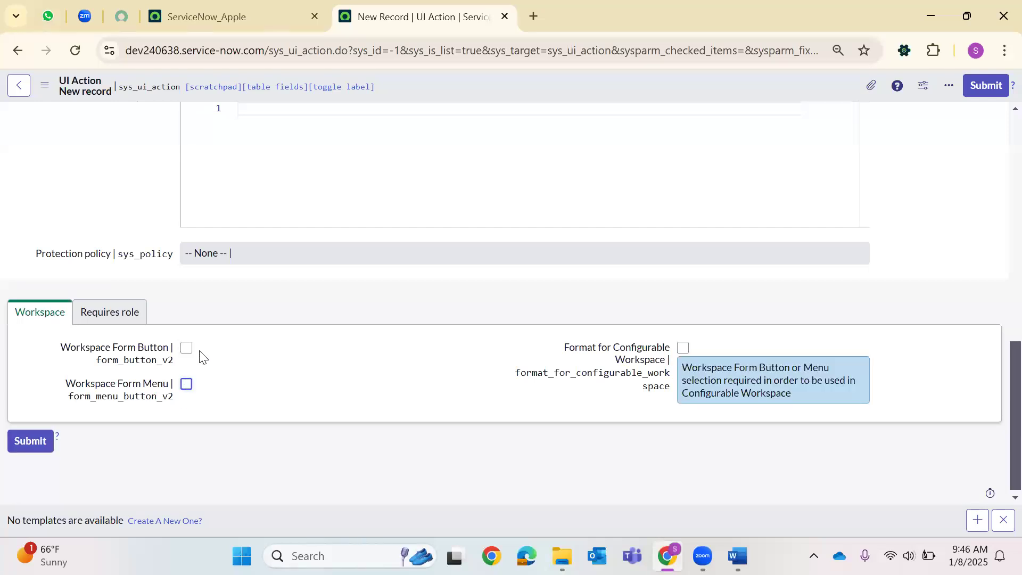
click(114, 316)
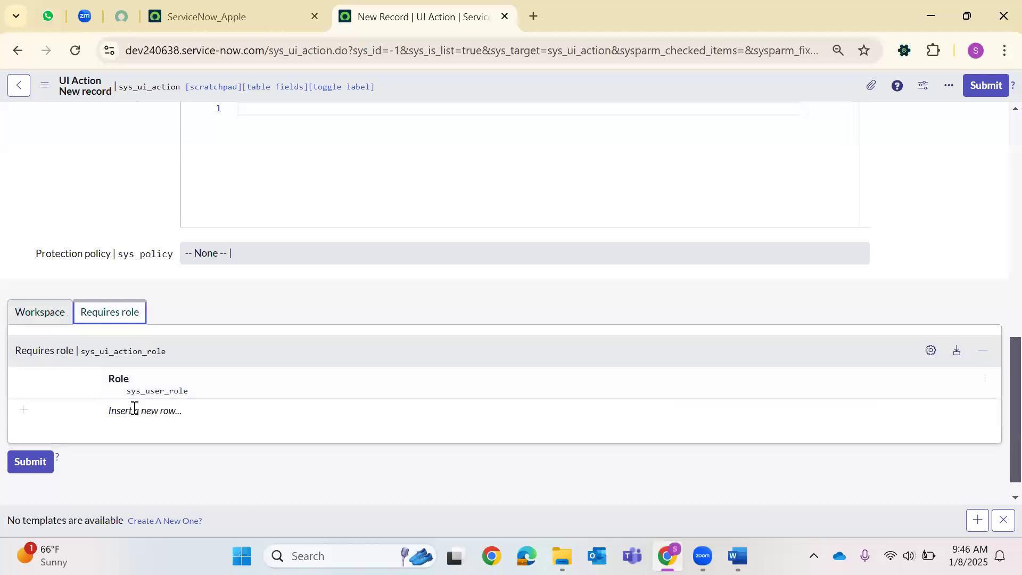
click(42, 319)
click(117, 316)
scroll(427, 366, up, 10)
scroll(157, 360, down, 12)
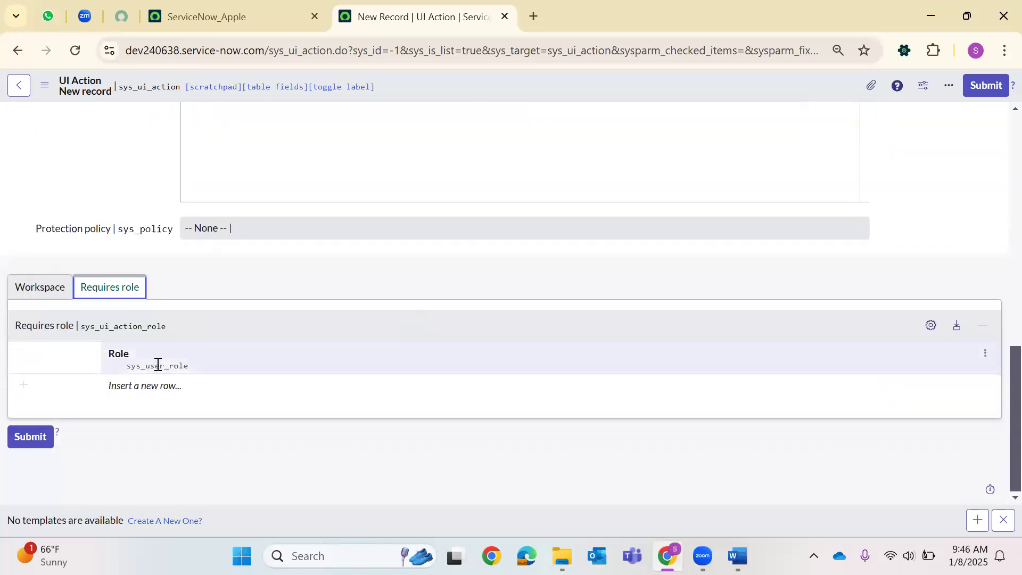
click(31, 286)
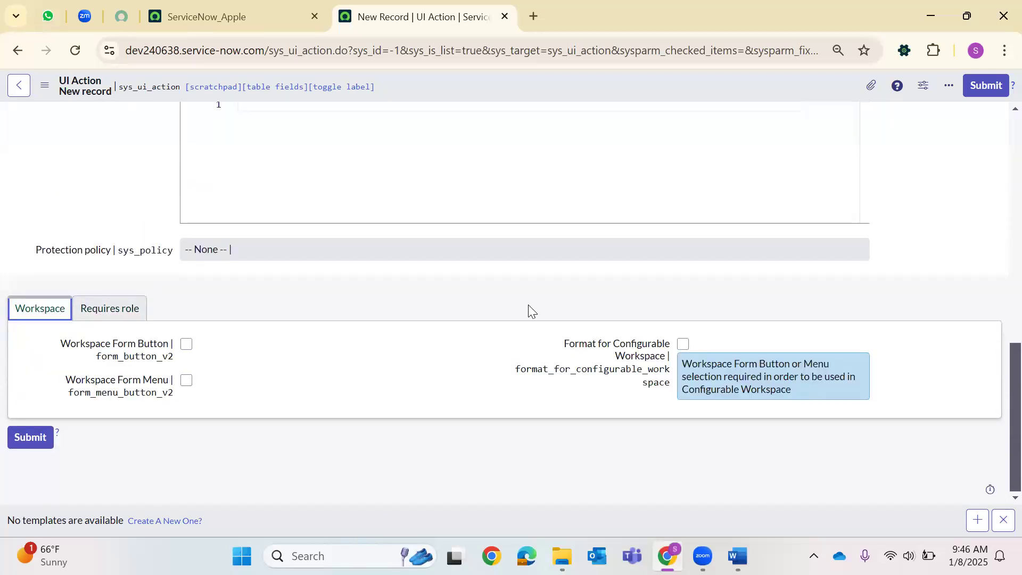
scroll(524, 297, up, 15)
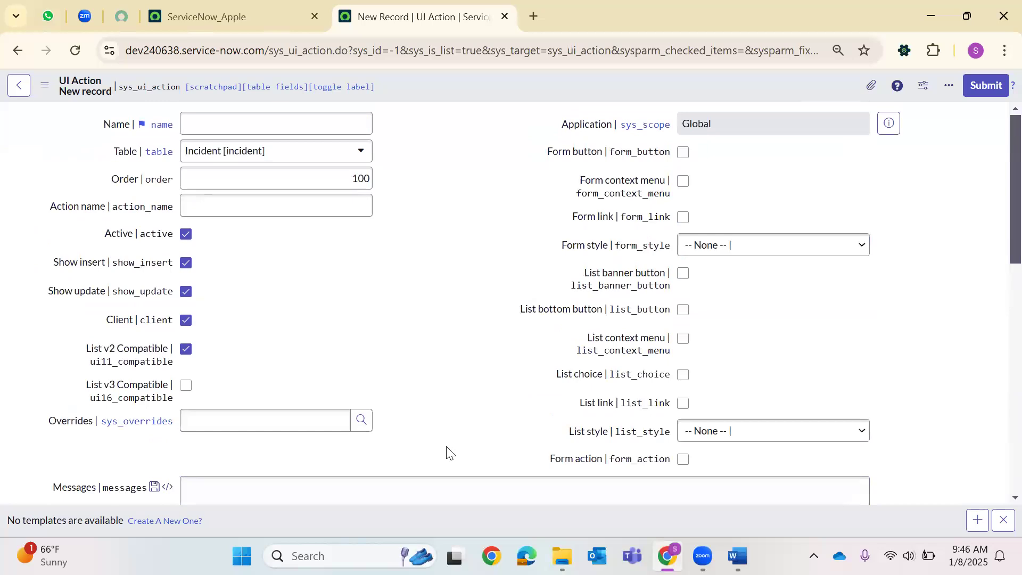
Check the Global application scope and look over the Form style choices.
drag(595, 130, 725, 122)
click(726, 122)
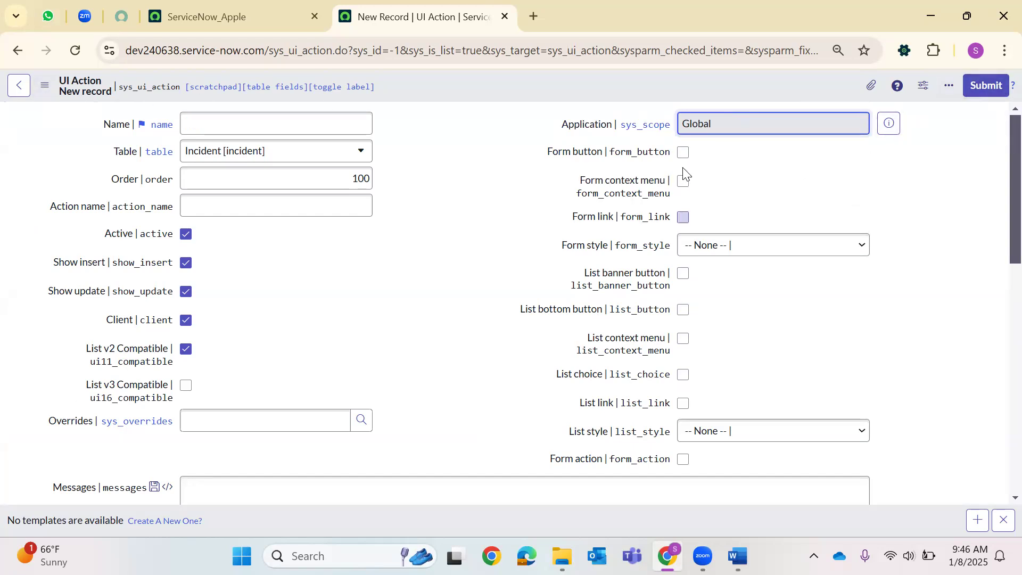
click(689, 247)
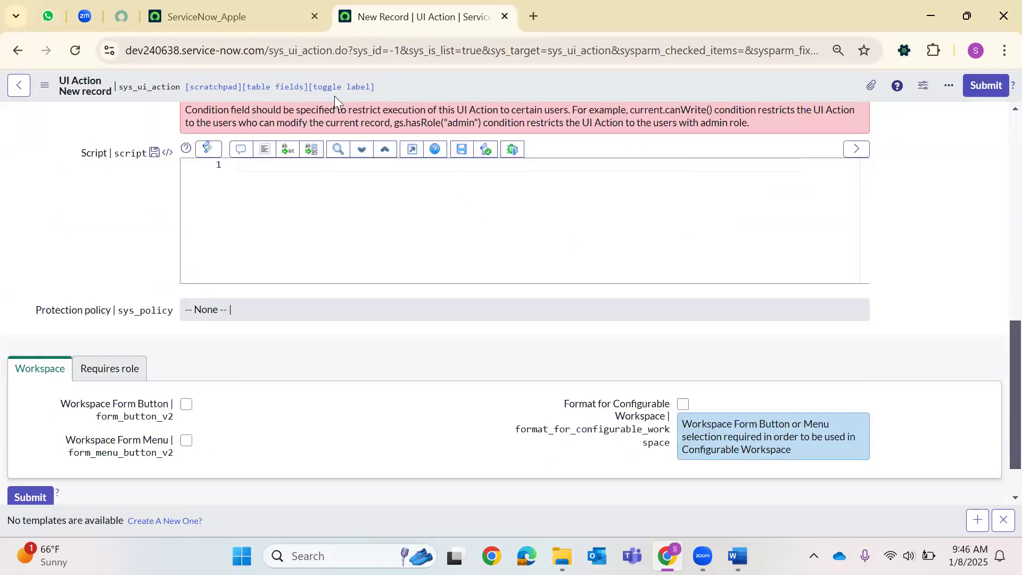
Revisit the navigator's UI Action results on the ServiceNow_Apple tab, then return to the form.
click(300, 8)
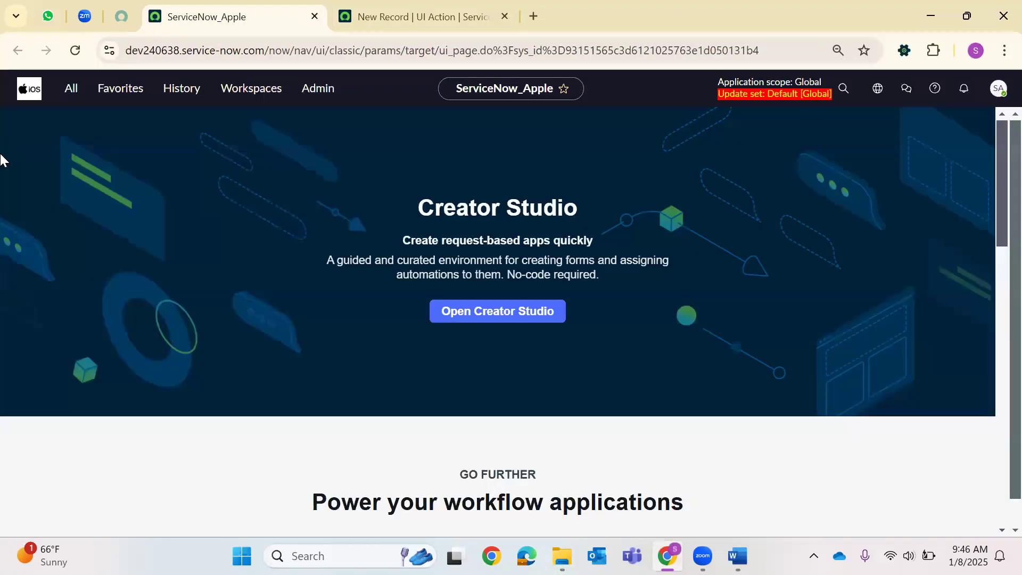
click(75, 94)
key(BackSpace)
key(BackSpace)
key(BackSpace)
key(BackSpace)
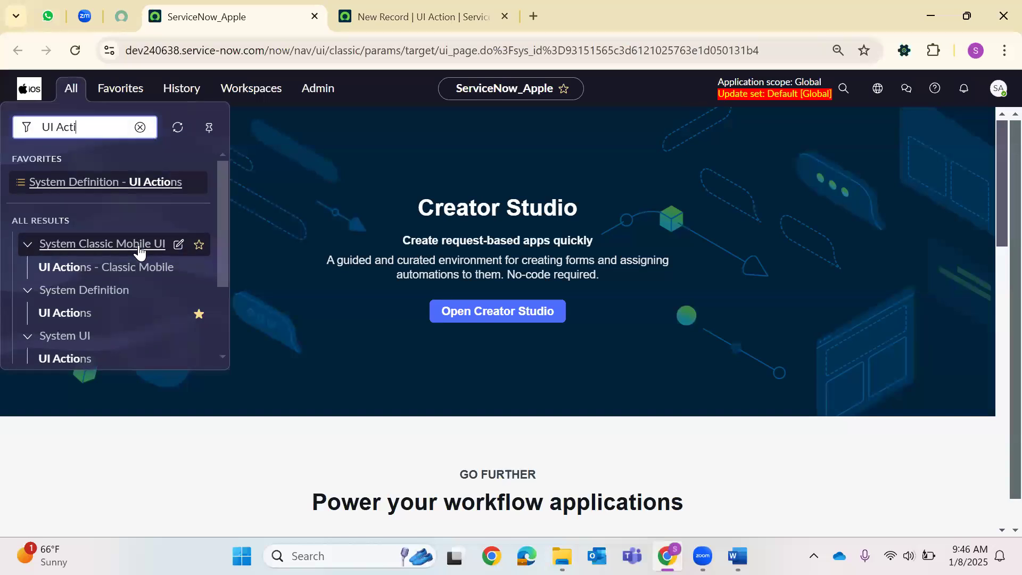
click(373, 11)
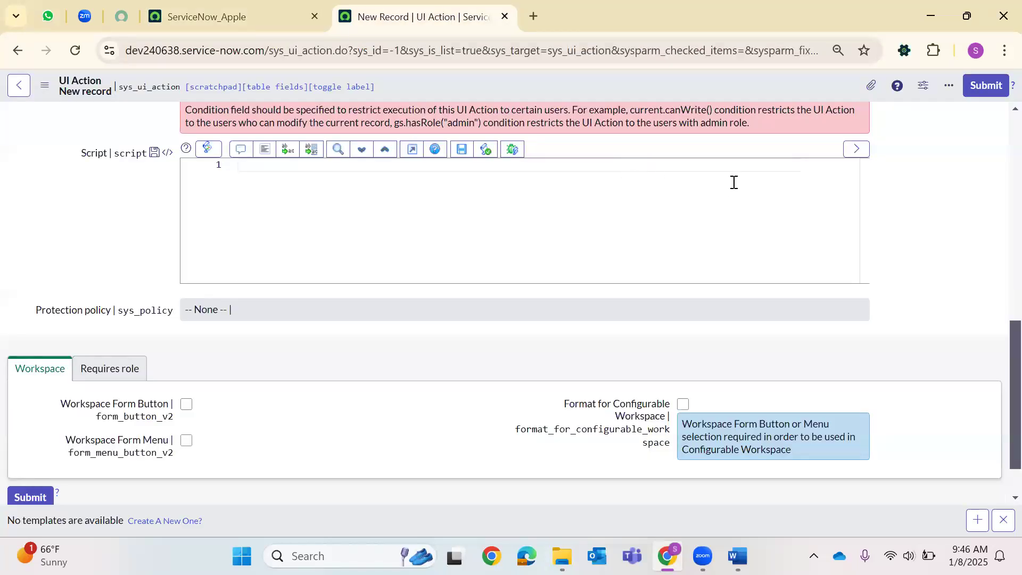
Browse the List style options, leaving it at None, then bring up the GSFT Submit Method document.
scroll(751, 221, up, 10)
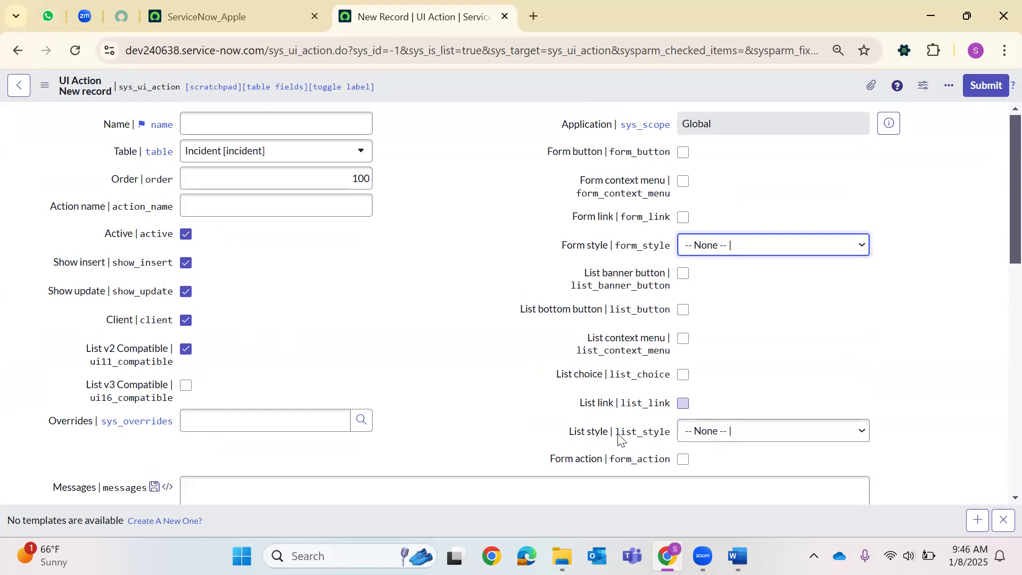
click(701, 442)
key(Down)
key(Down)
key(Down)
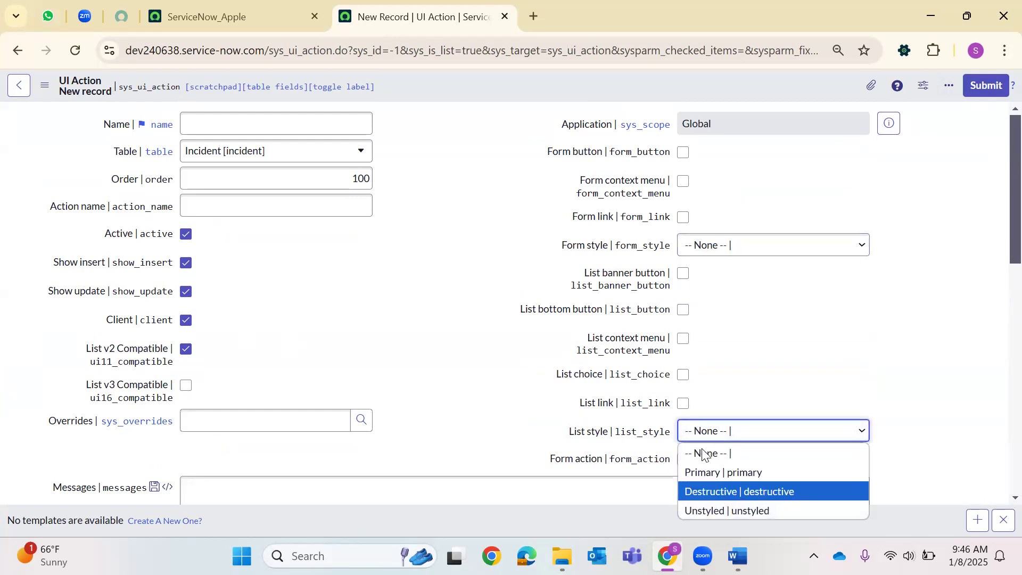
key(Up)
key(Up)
drag(515, 440, 679, 452)
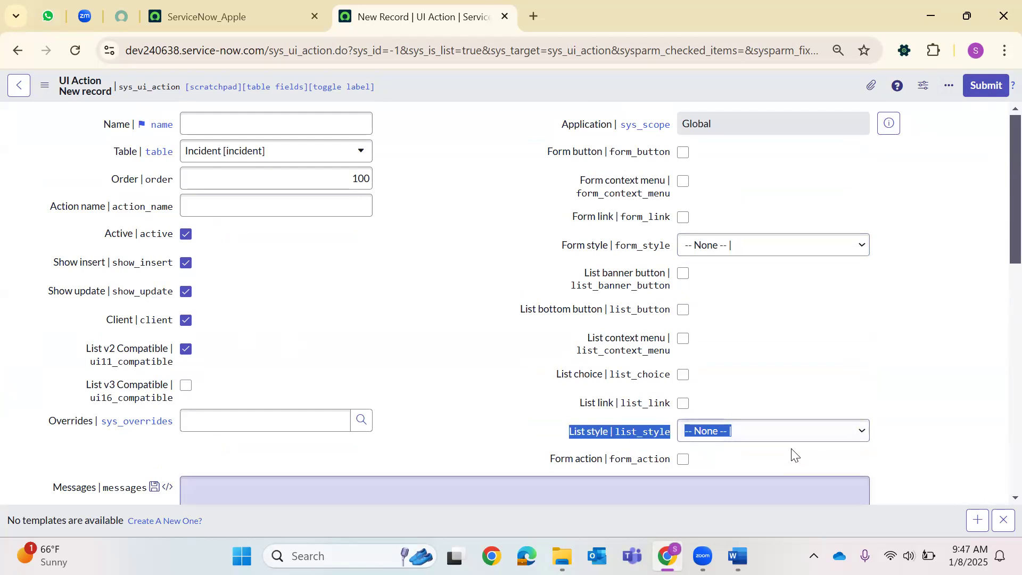
scroll(600, 357, down, 4)
scroll(591, 355, down, 7)
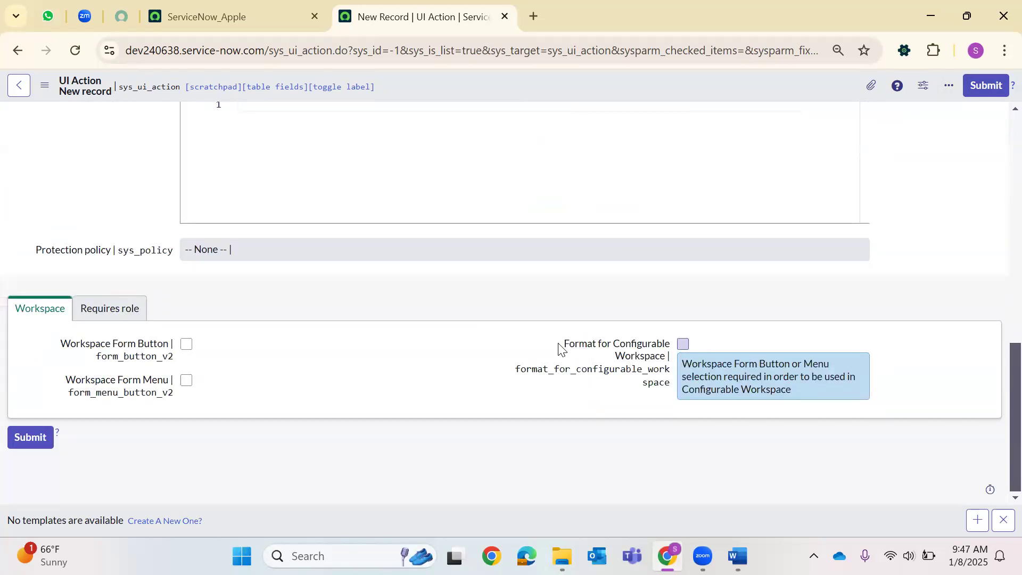
scroll(561, 333, up, 10)
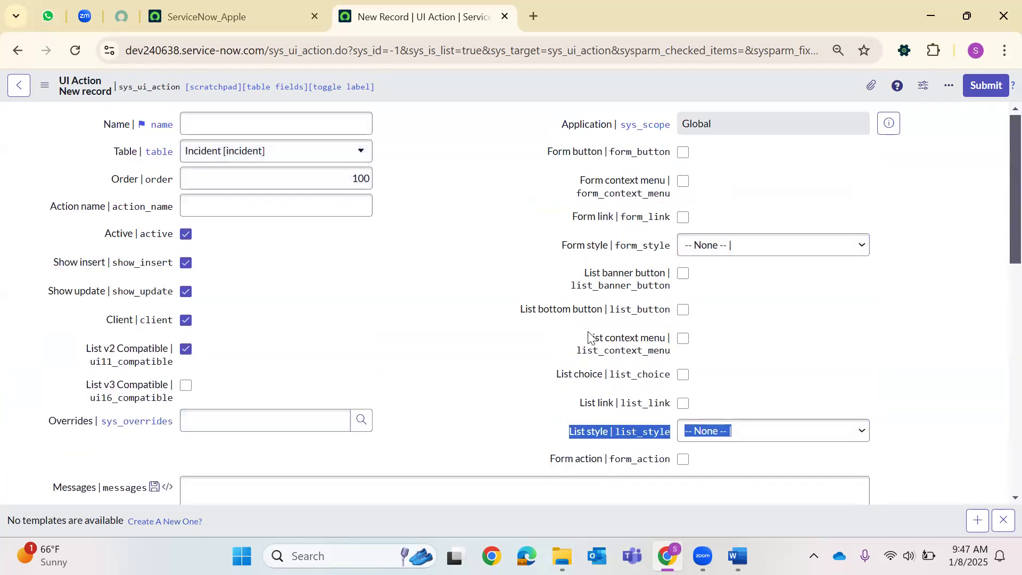
click(738, 556)
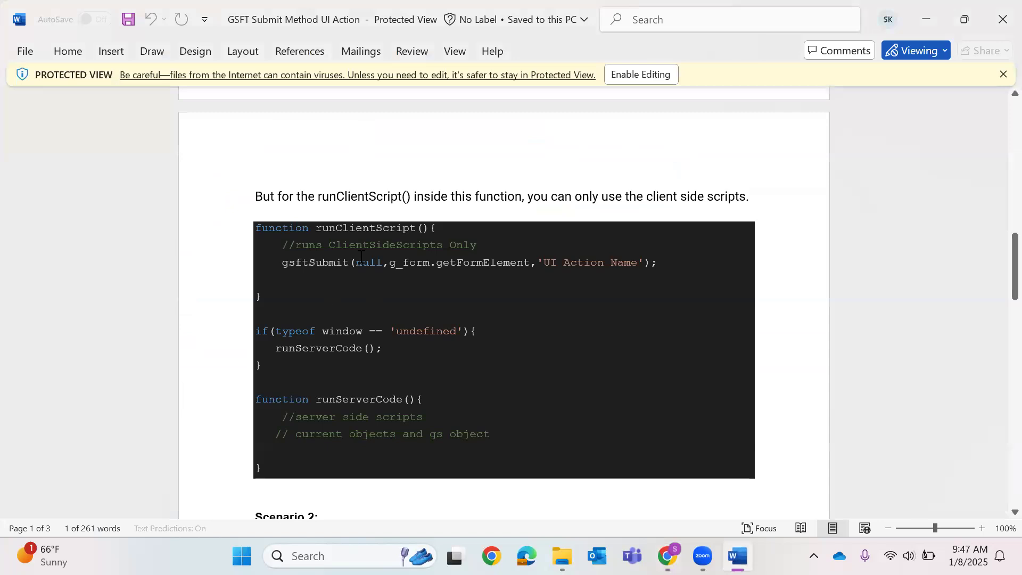
Highlight the runClientScript sample and its gsftSubmit(null) line in the Word document.
drag(254, 229, 446, 444)
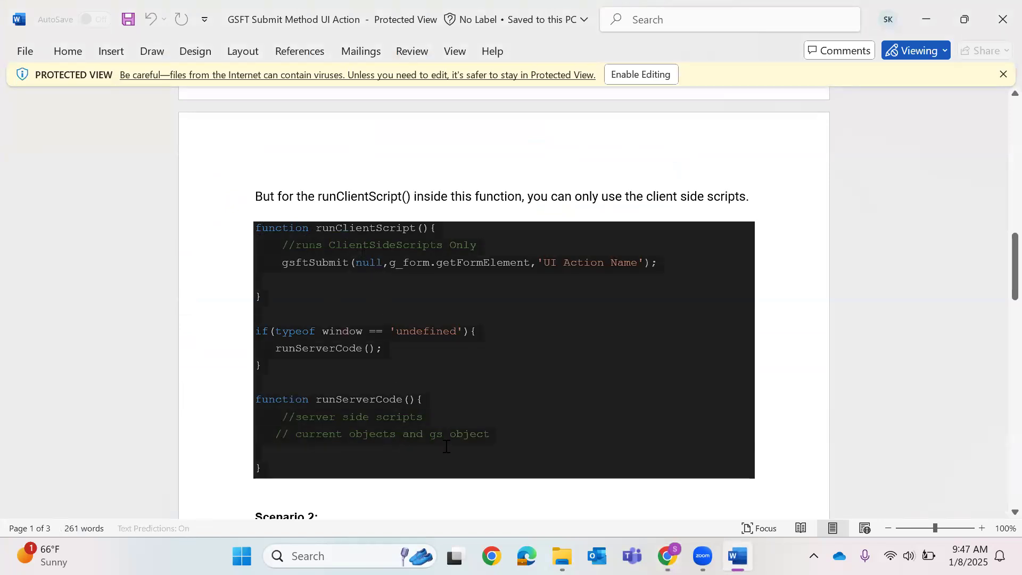
click(549, 375)
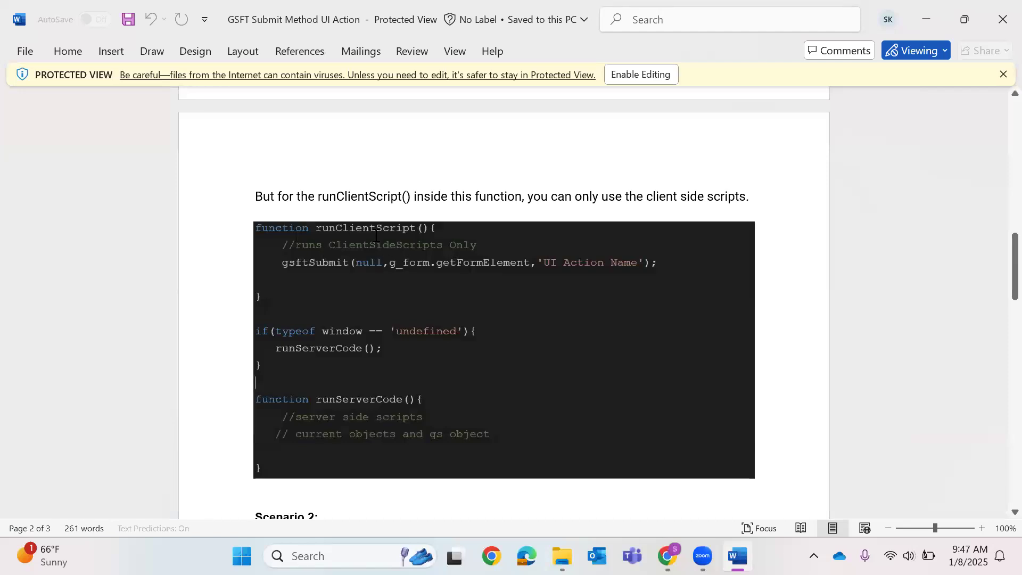
double_click(374, 234)
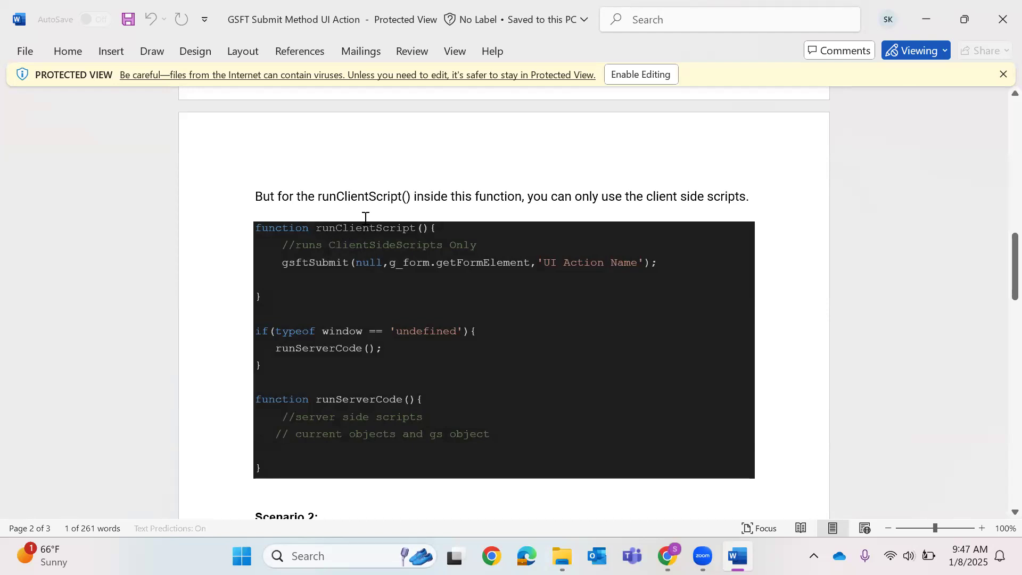
click(306, 266)
click(293, 287)
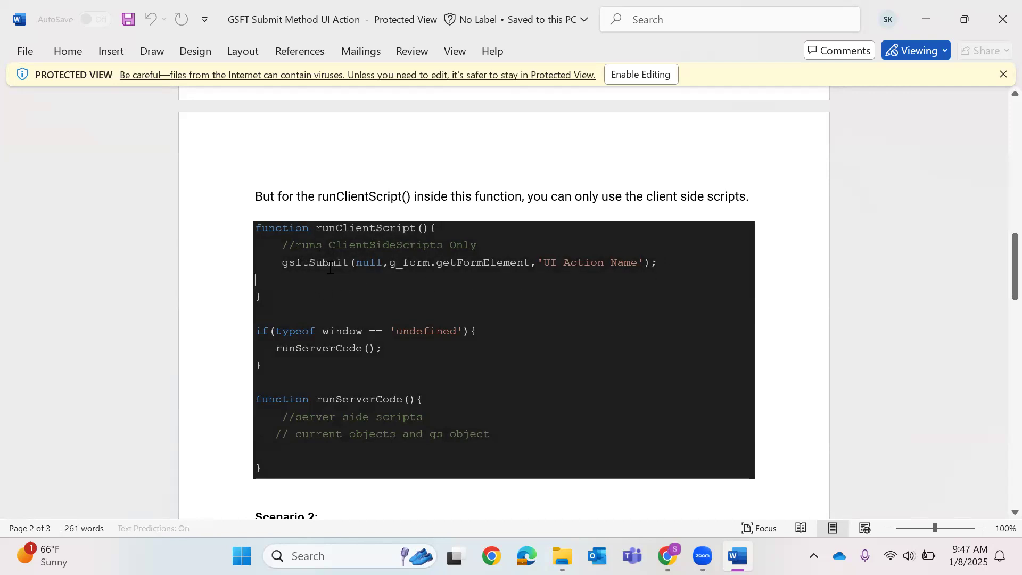
double_click(373, 264)
click(483, 263)
triple_click(624, 265)
click(411, 273)
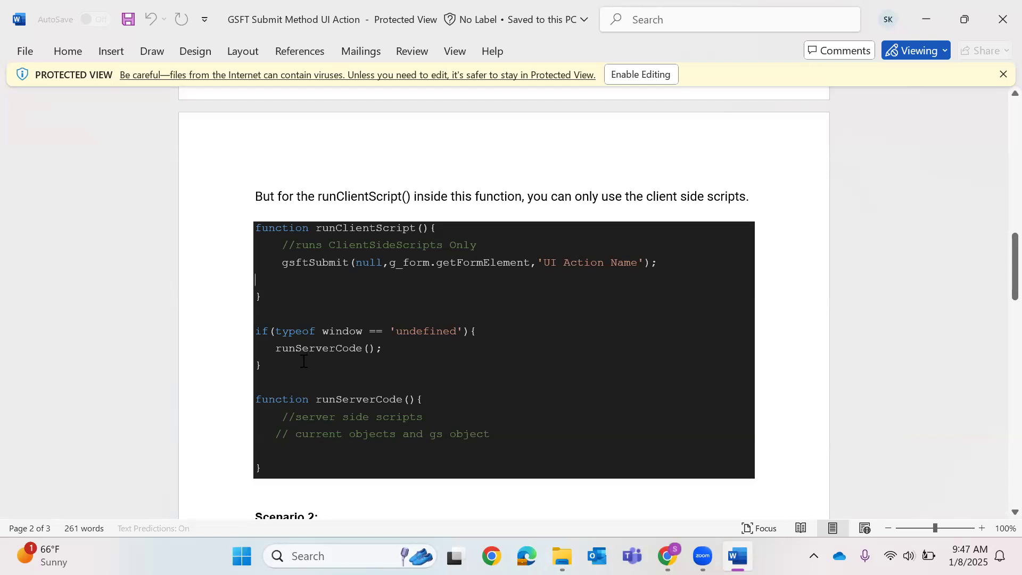
Go over the runServerCode if-block and function example, then minimize Word.
double_click(318, 349)
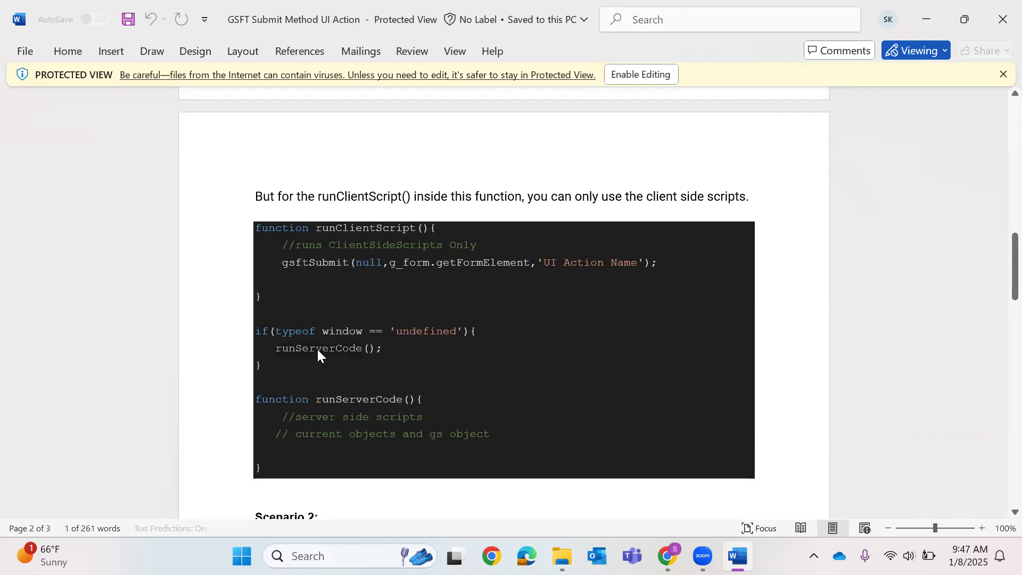
drag(269, 364, 245, 321)
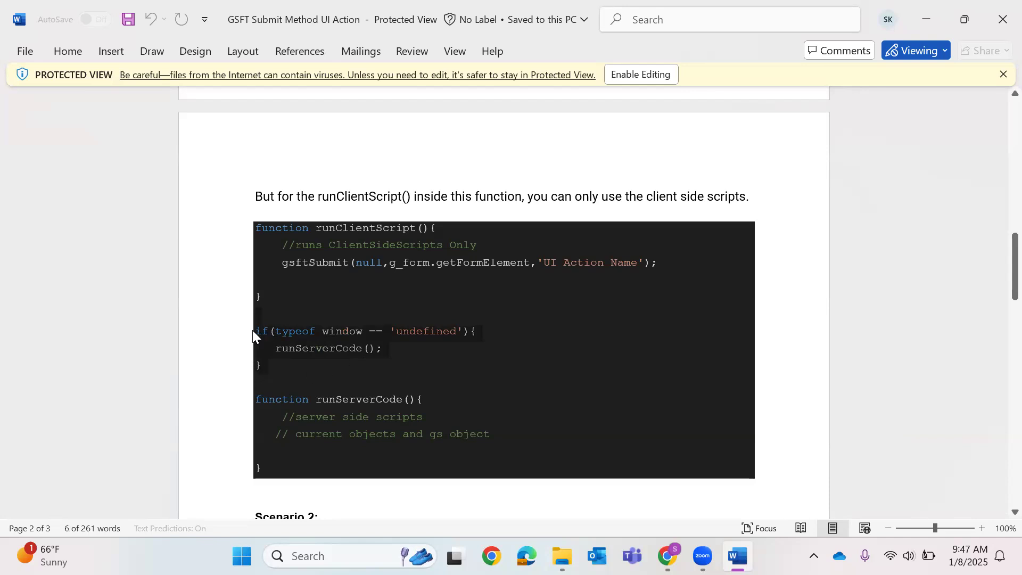
drag(259, 402, 494, 260)
drag(687, 271, 219, 338)
scroll(337, 365, down, 2)
drag(235, 306, 474, 347)
scroll(476, 340, down, 2)
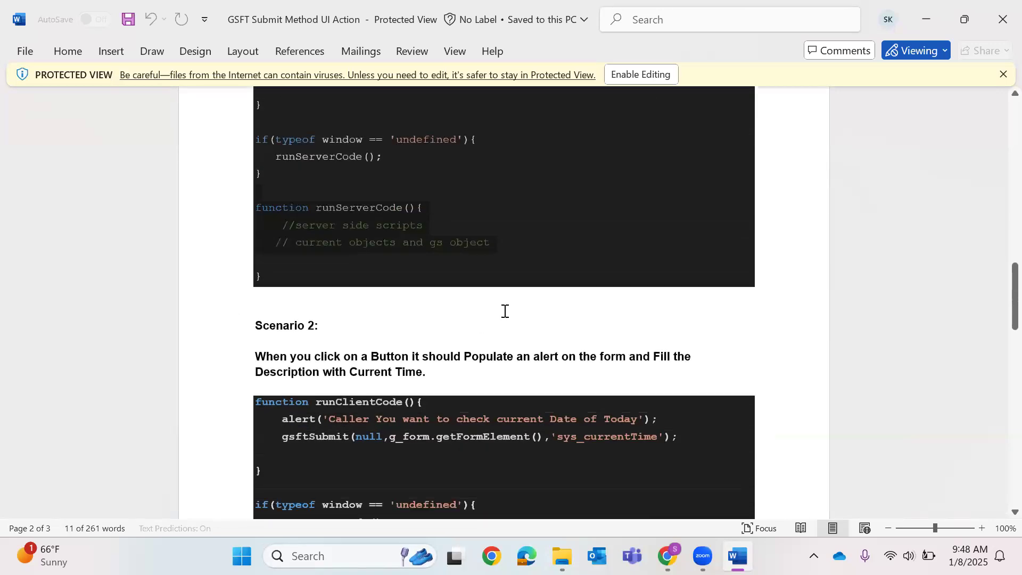
scroll(505, 311, down, 3)
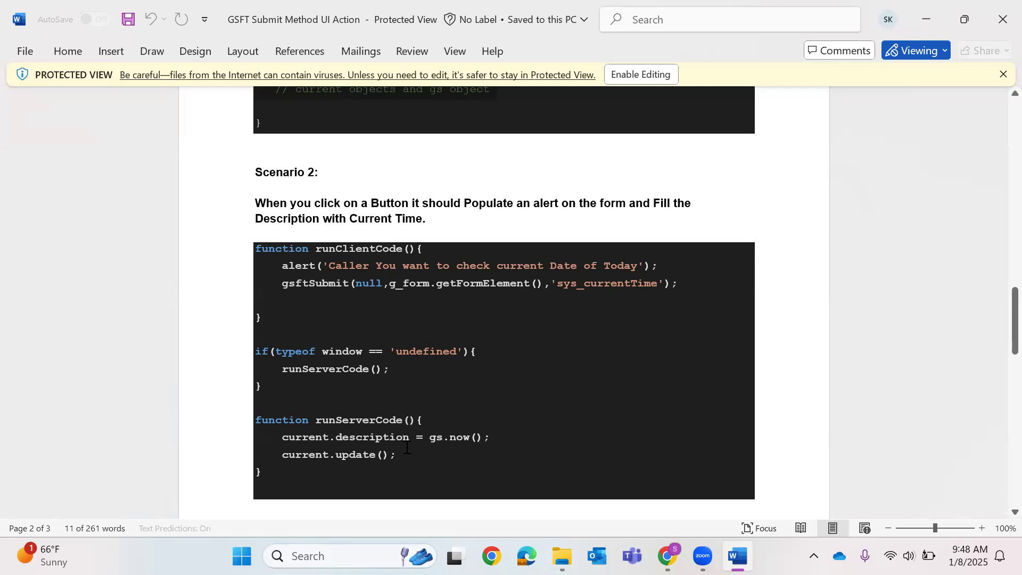
click(507, 353)
click(927, 19)
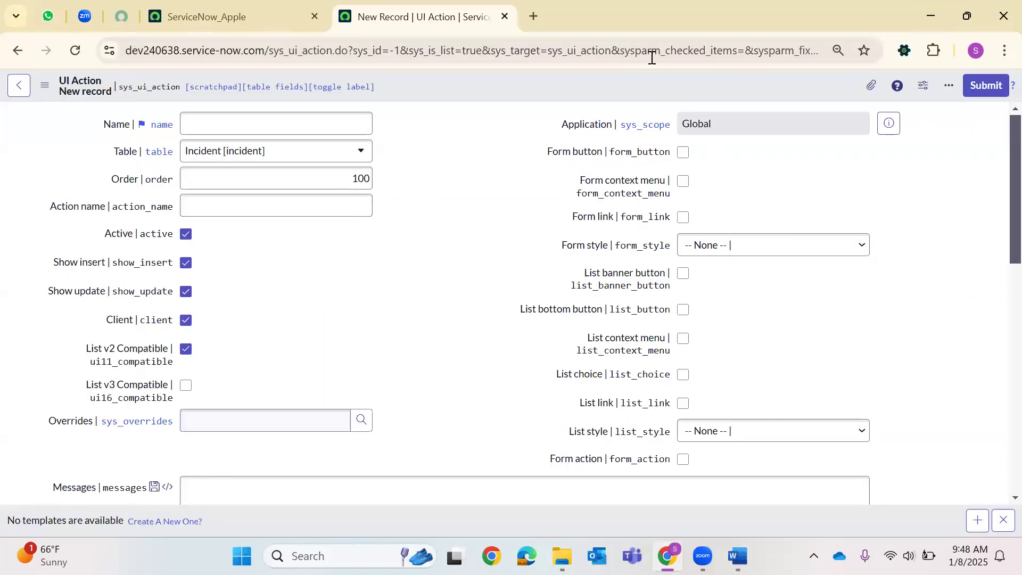
Open the full incident list with Incident.LIST from the navigator and open INC0010714.
click(236, 10)
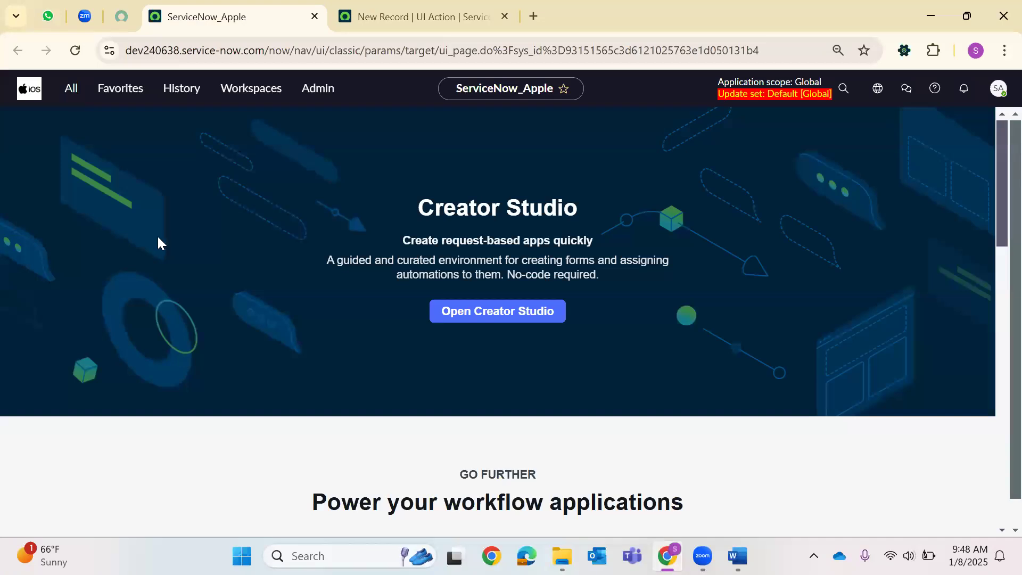
key(ctrl+alt+f)
key(BackSpace)
key(BackSpace)
key(BackSpace)
key(BackSpace)
text(Incident.LIST)
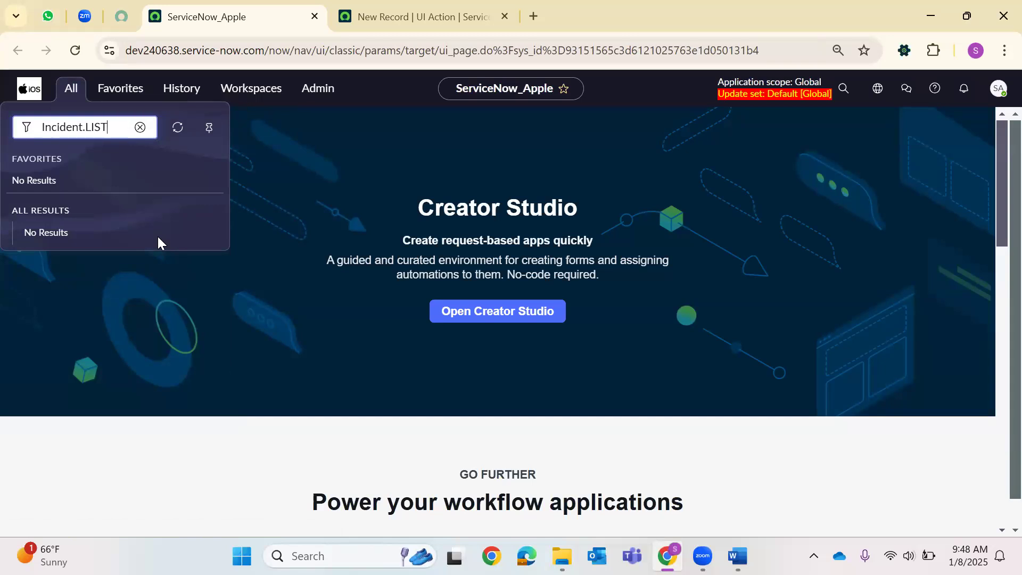
key(Return)
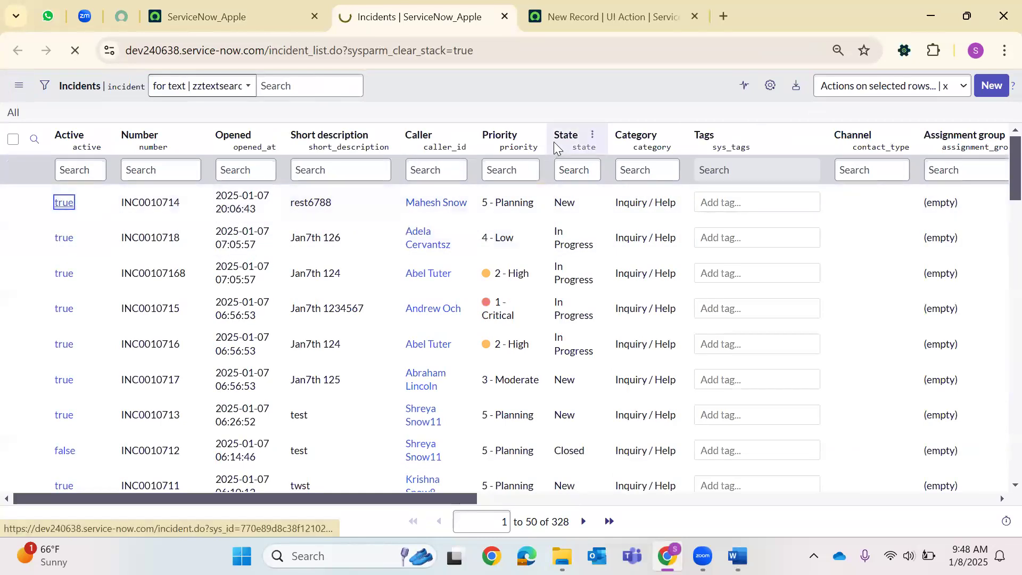
key(Return)
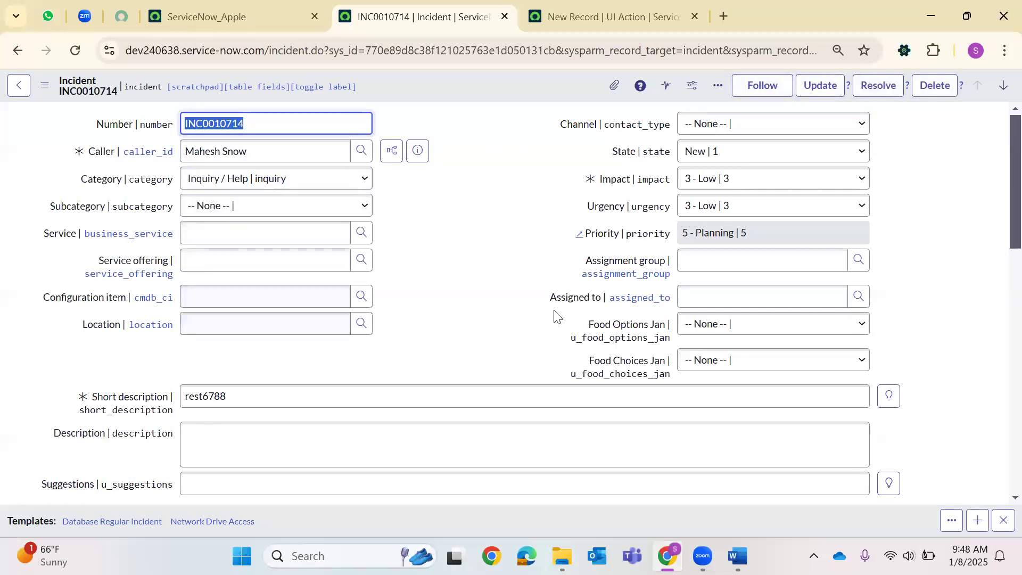
Set INC0010714's State to Closed and its Resolution code to Workaround provided.
scroll(255, 228, down, 1)
scroll(232, 144, up, 1)
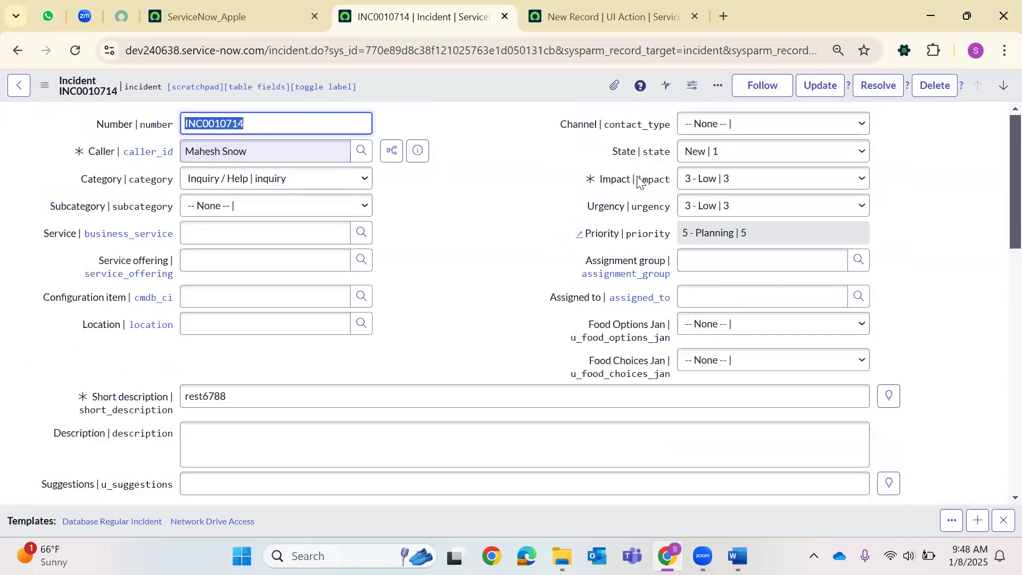
click(742, 151)
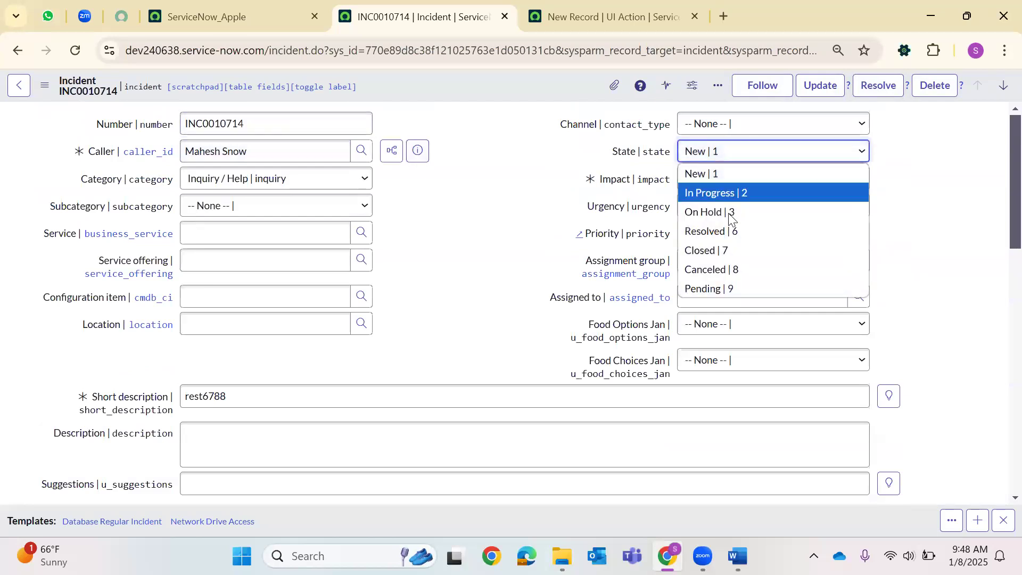
click(688, 254)
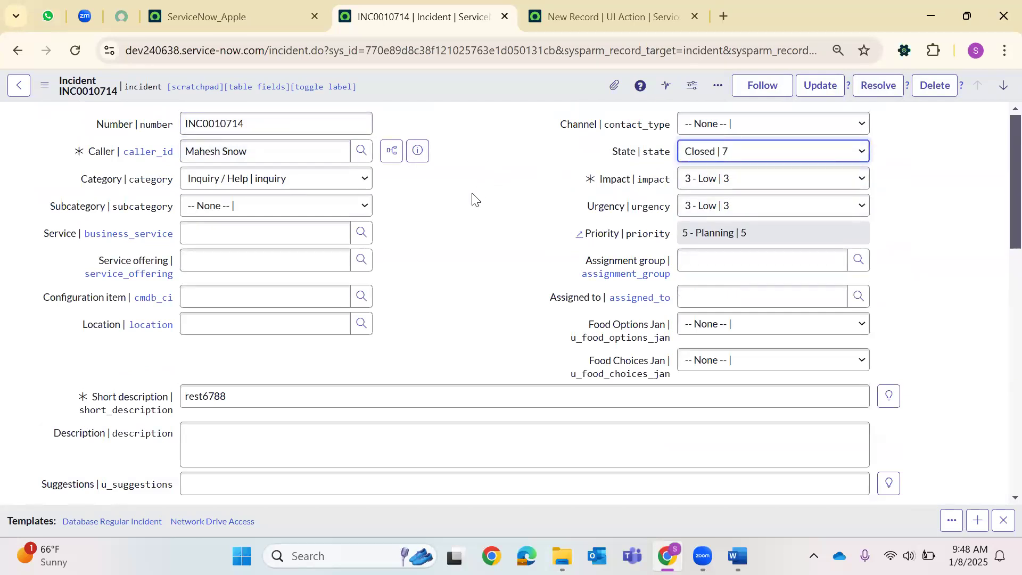
scroll(405, 206, down, 4)
scroll(226, 269, down, 3)
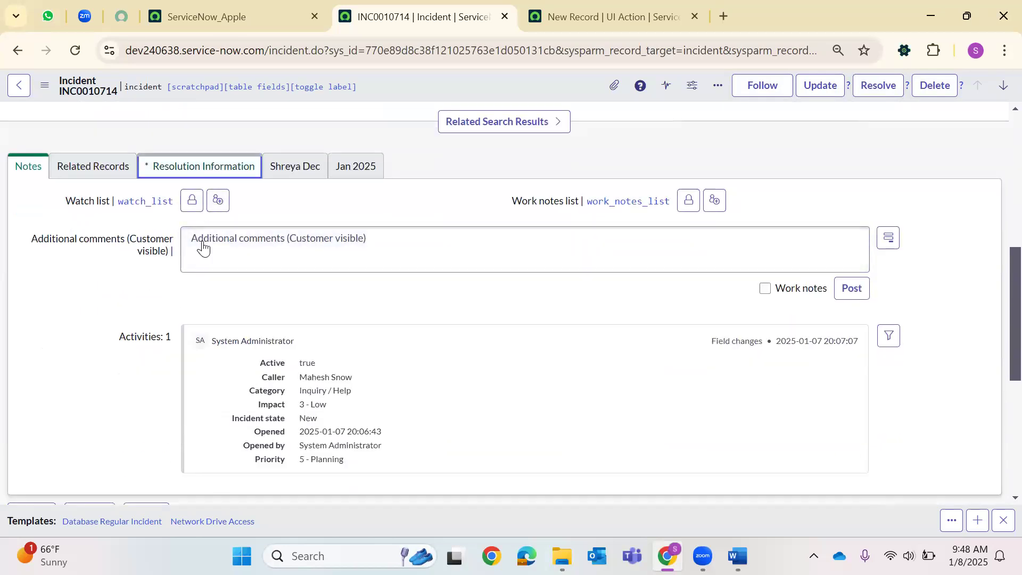
click(219, 229)
click(213, 424)
Enter resolution notes 'close the cas', save the incident, and return to the UI Action form.
click(240, 254)
text(close the case)
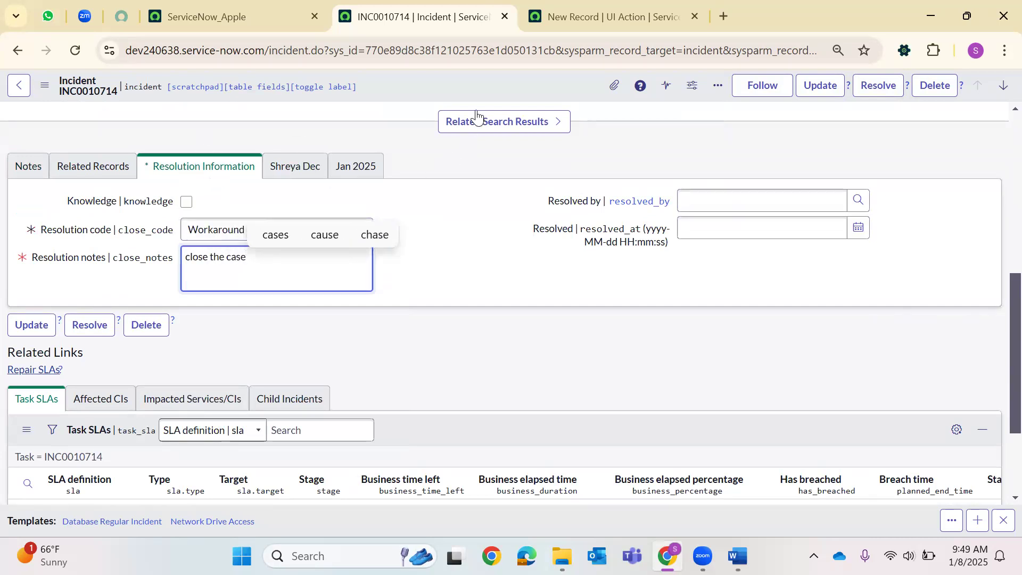
right_click(469, 88)
click(497, 98)
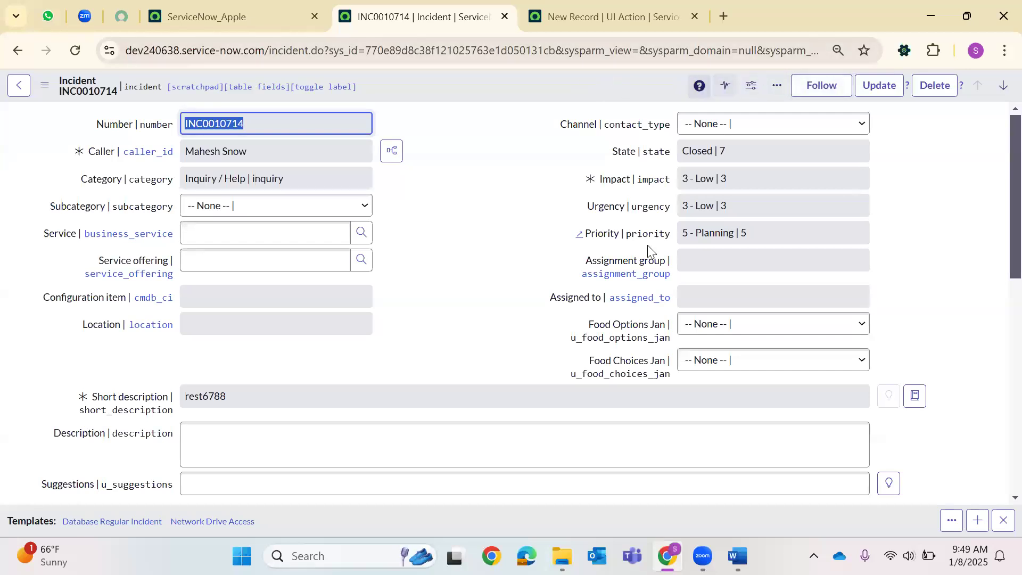
scroll(216, 339, down, 5)
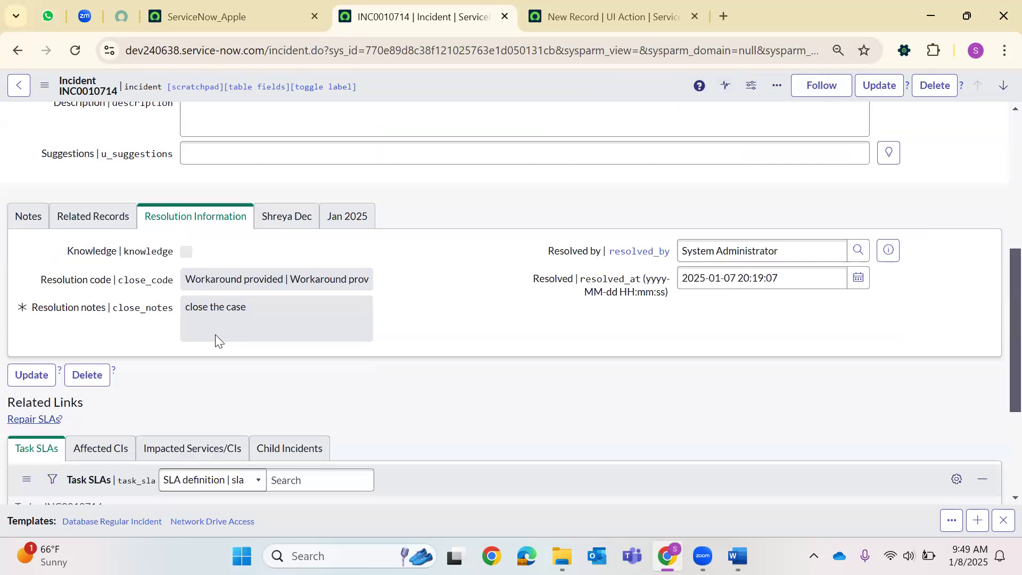
scroll(217, 340, down, 1)
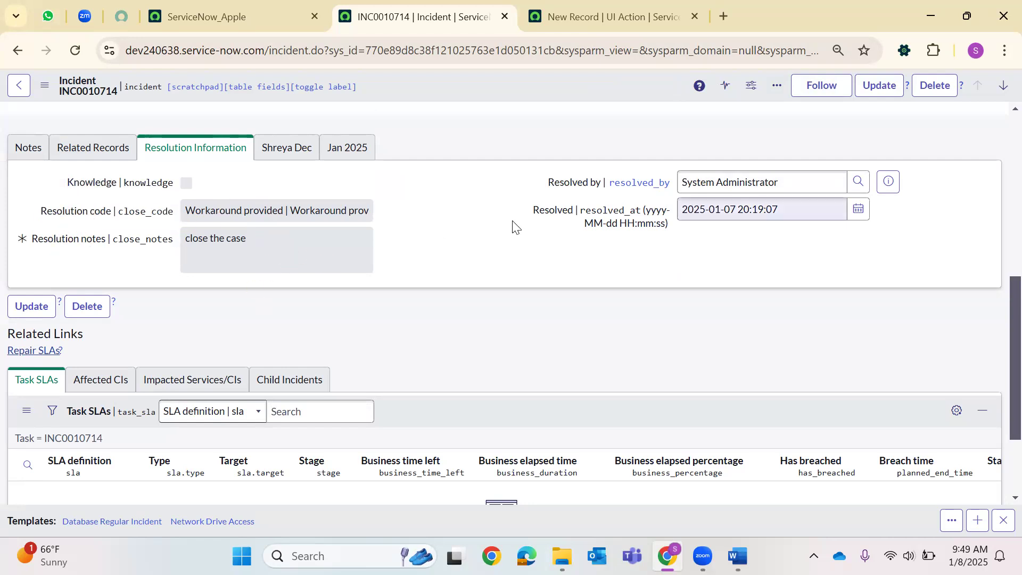
click(675, 6)
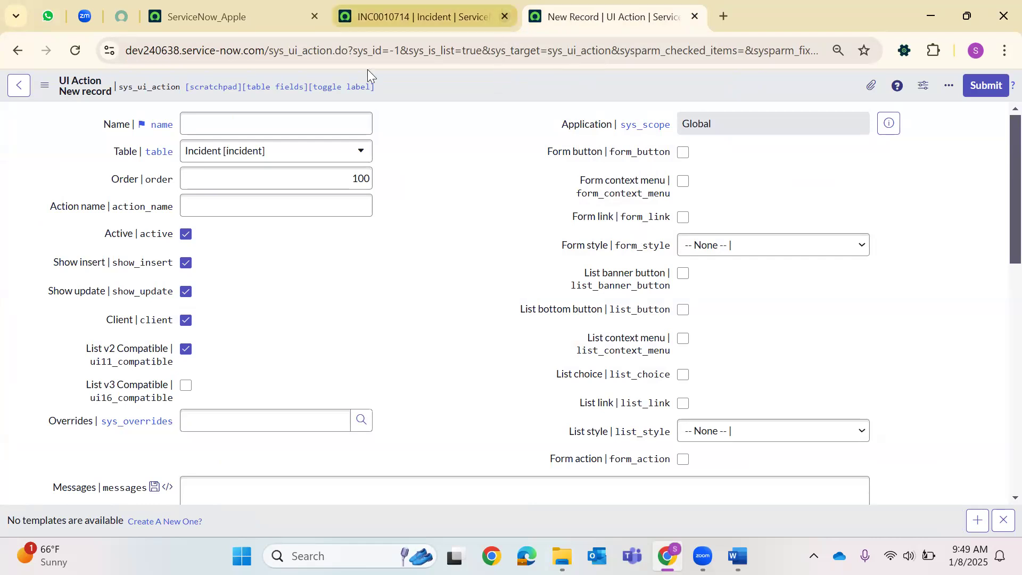
Name the UI Action 'Close Incident' with order 50, untick Client, and enter action name 'close incid'.
click(225, 123)
text(Close )
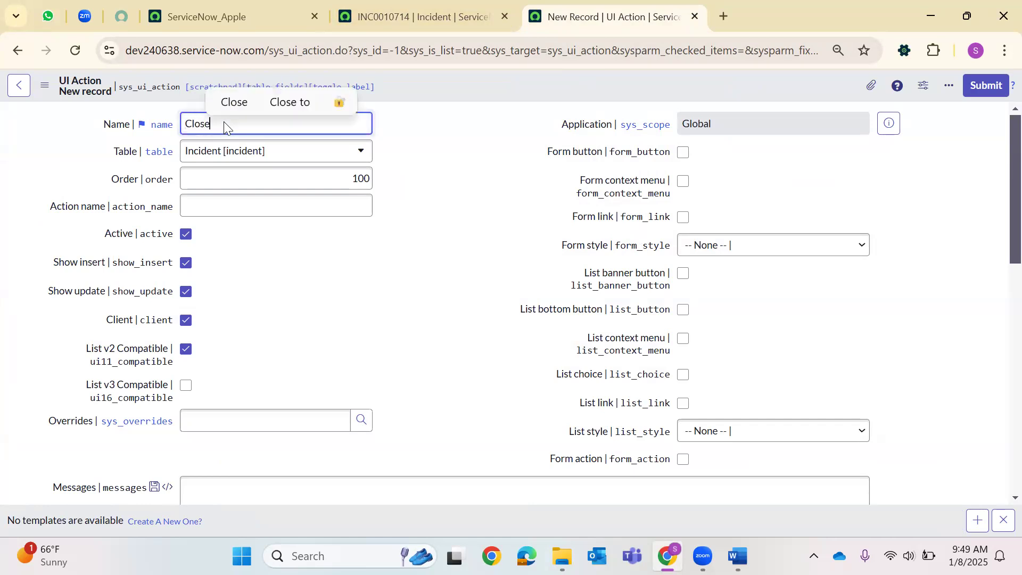
text(Incident)
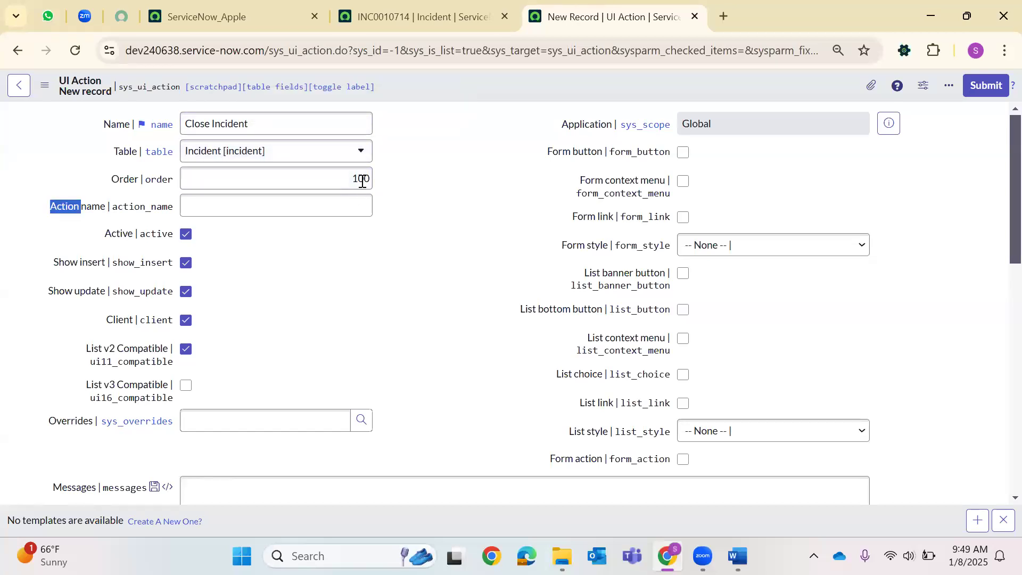
double_click(362, 179)
key(BackSpace)
text(50)
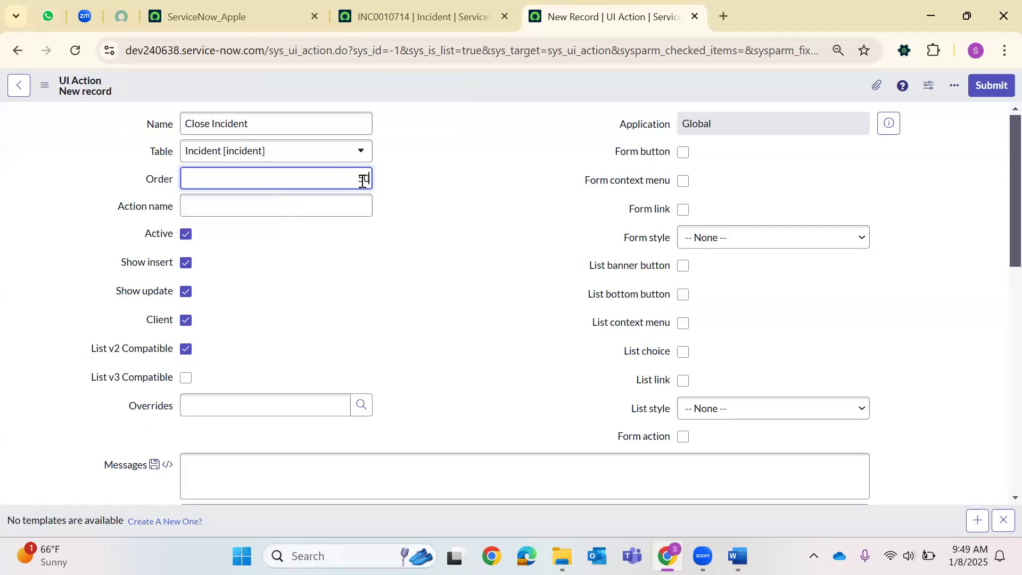
click(323, 207)
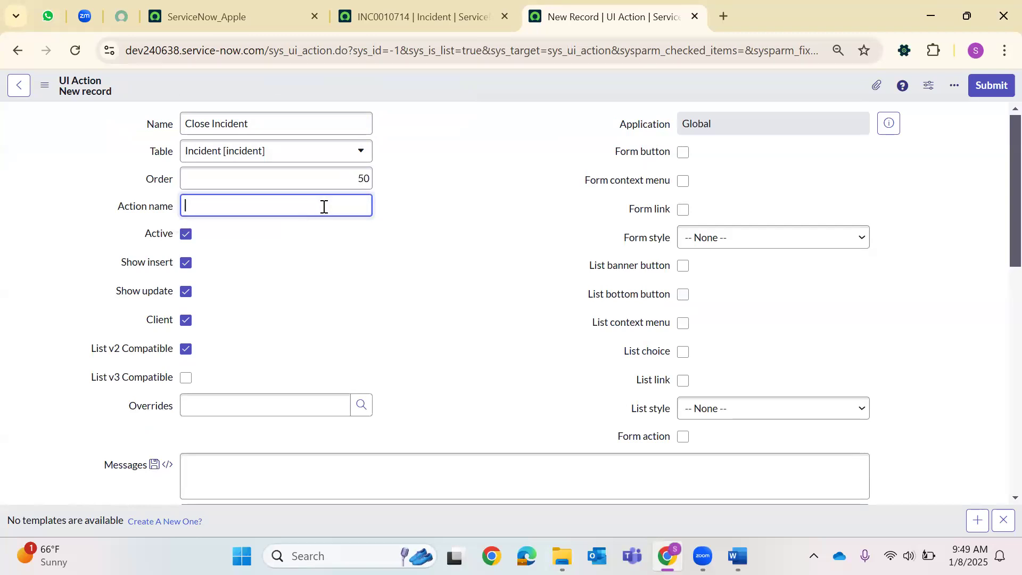
click(186, 320)
click(253, 204)
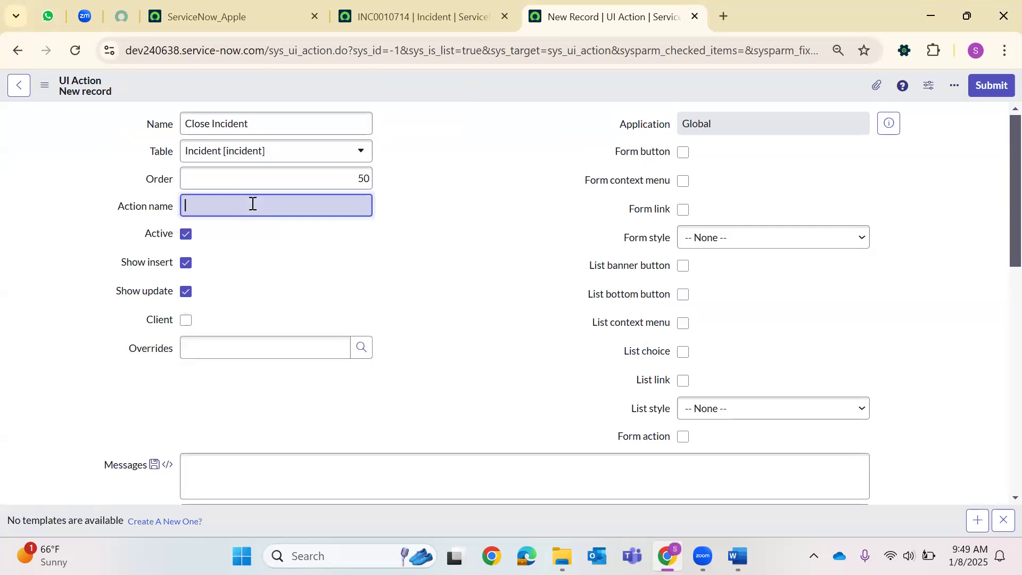
text(close )
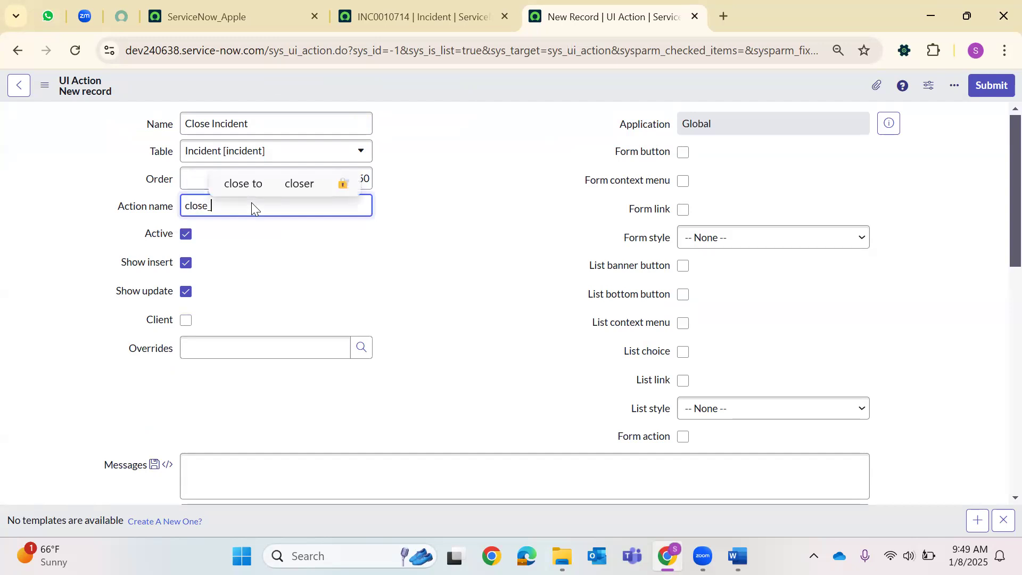
text(incident)
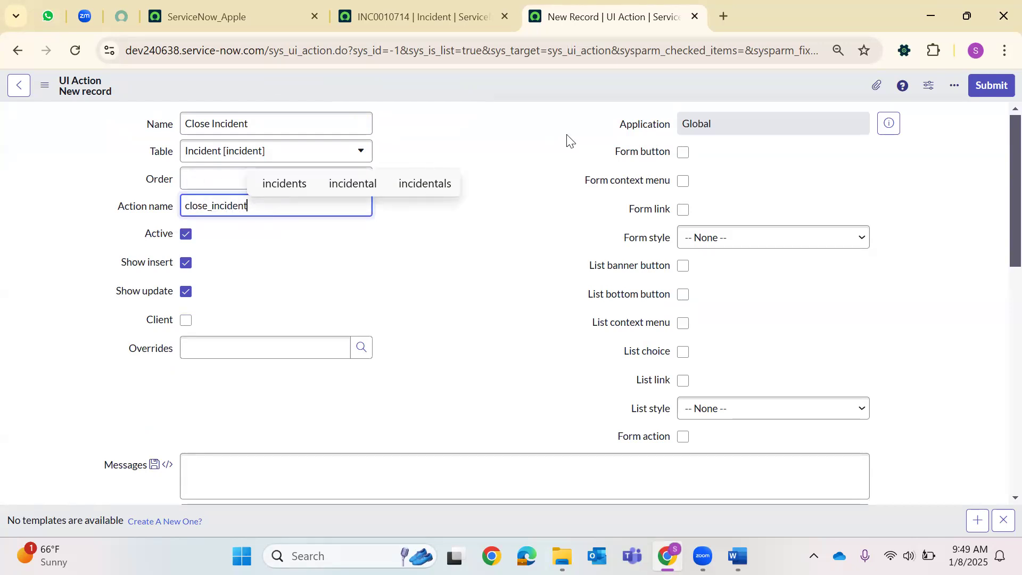
Show it as a Destructive form button and Primary list banner button, then view INC0010714's State.
click(685, 153)
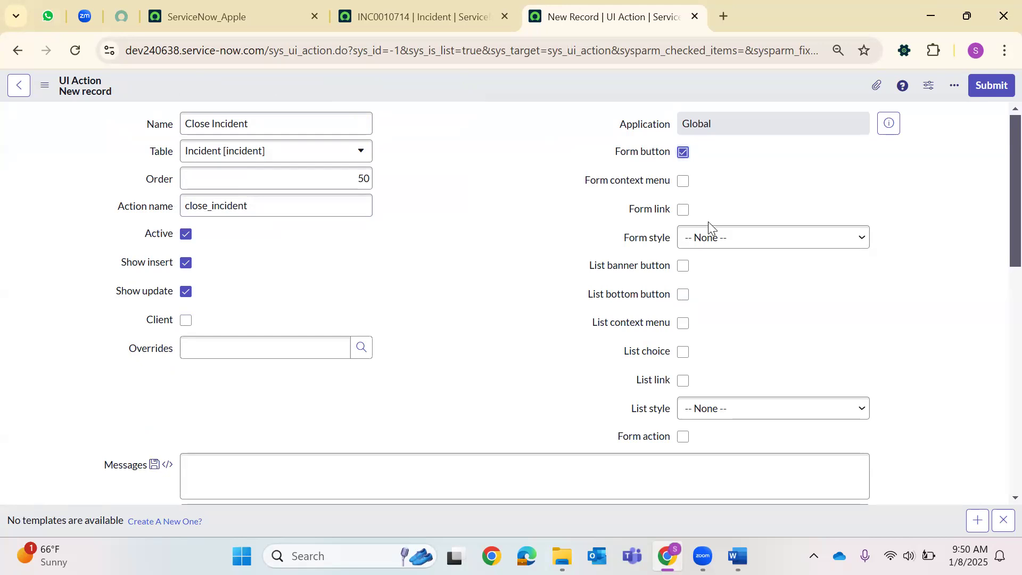
click(713, 237)
click(697, 297)
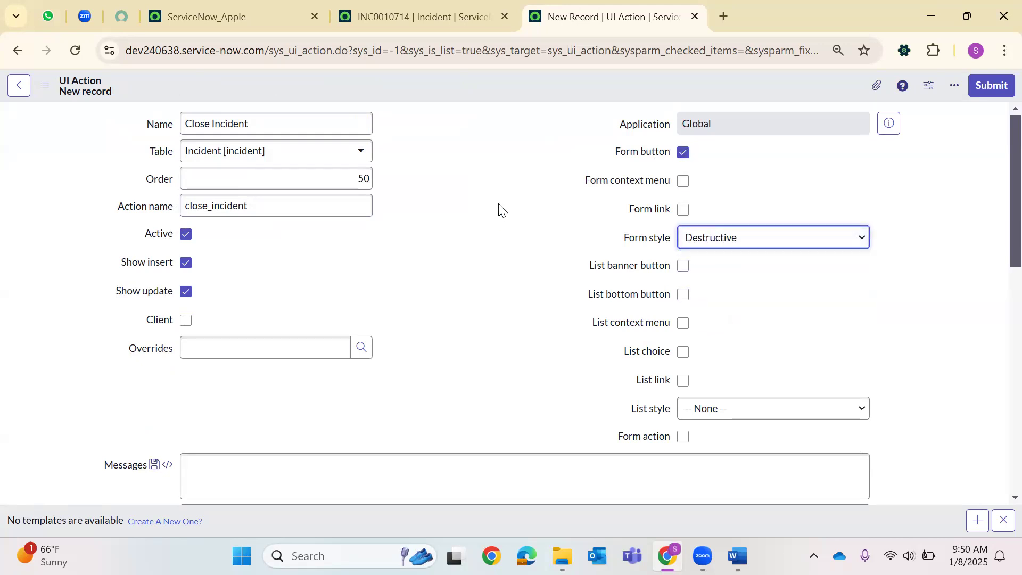
click(700, 307)
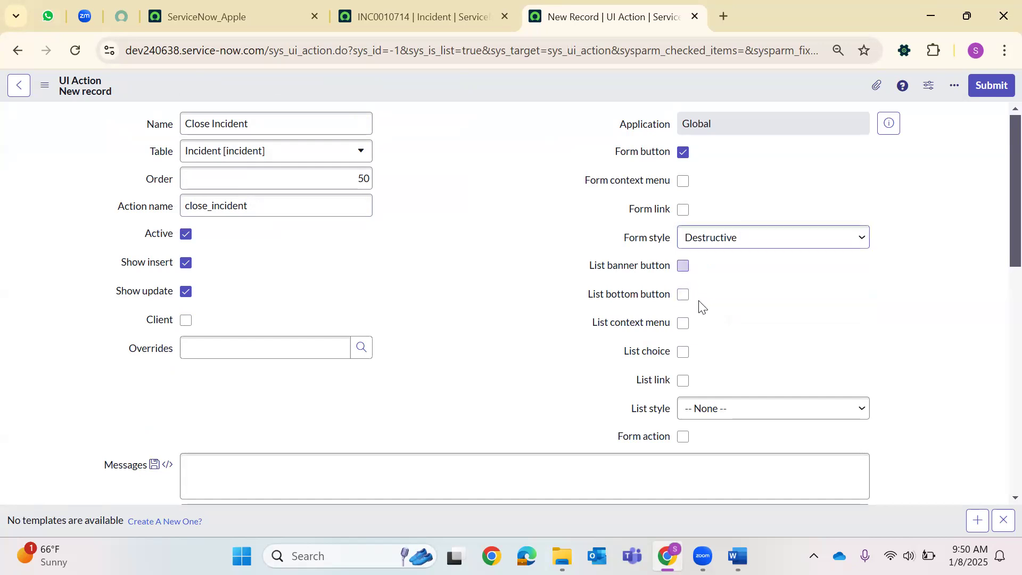
click(722, 408)
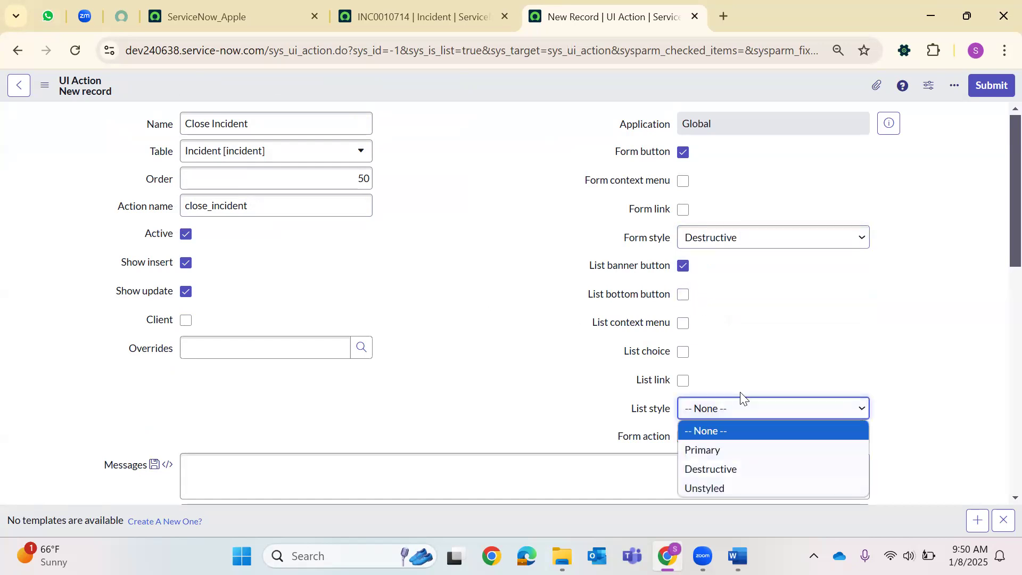
click(720, 449)
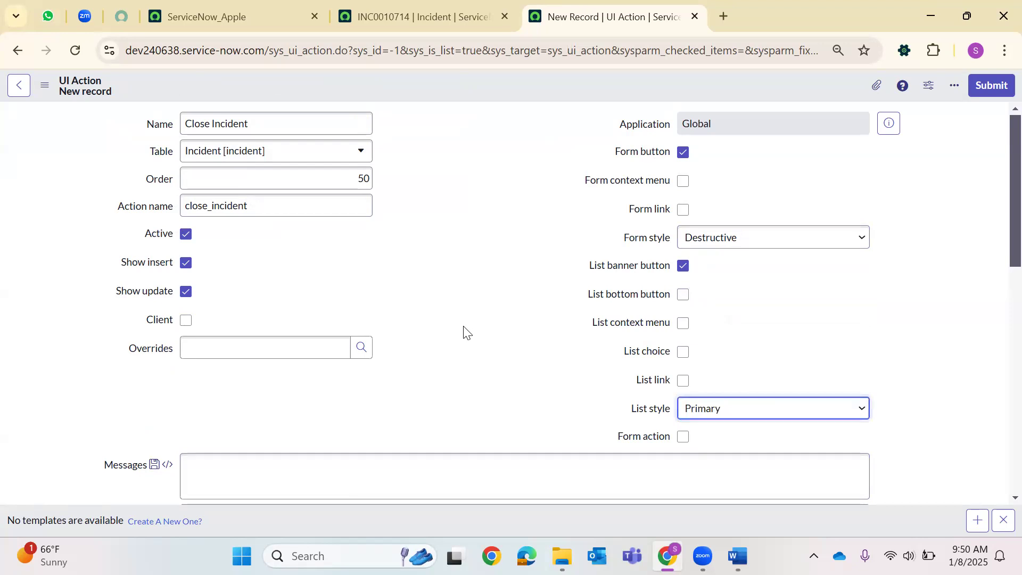
click(480, 9)
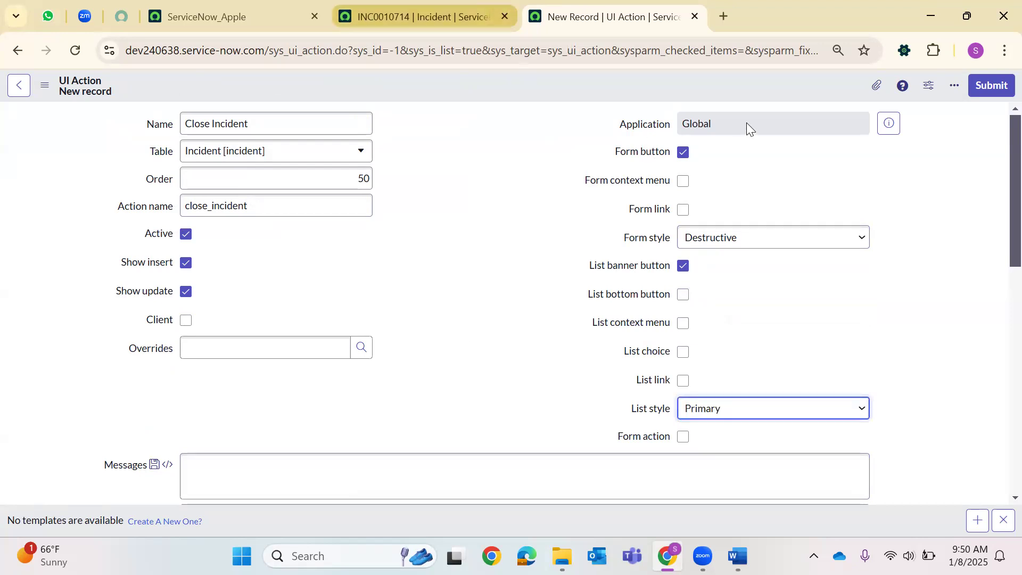
scroll(777, 155, up, 8)
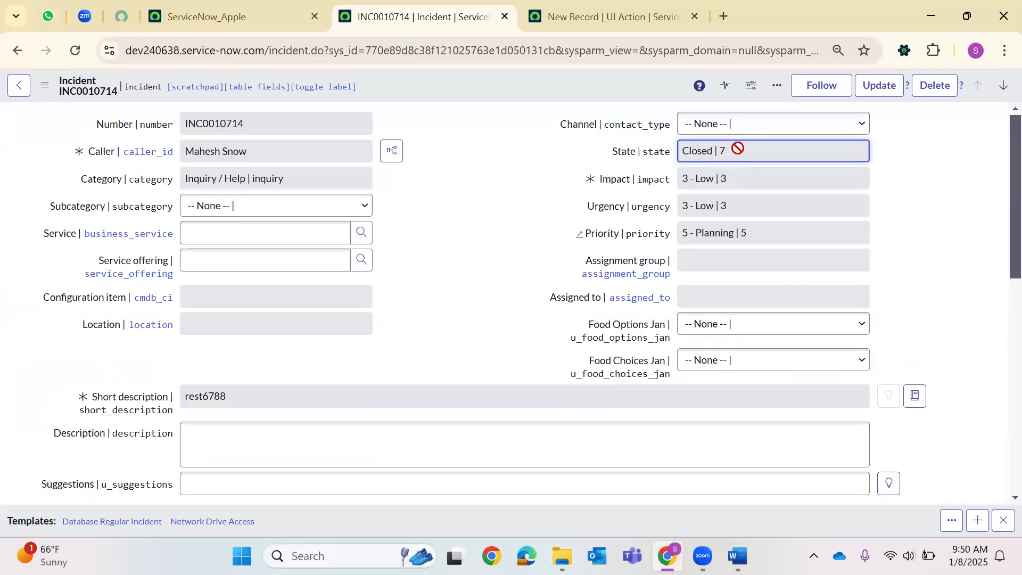
Enter the Condition current.state!=7 after confirming Closed is state 7 on INC0010714.
click(602, 8)
scroll(278, 440, down, 5)
click(250, 357)
text(current.state)
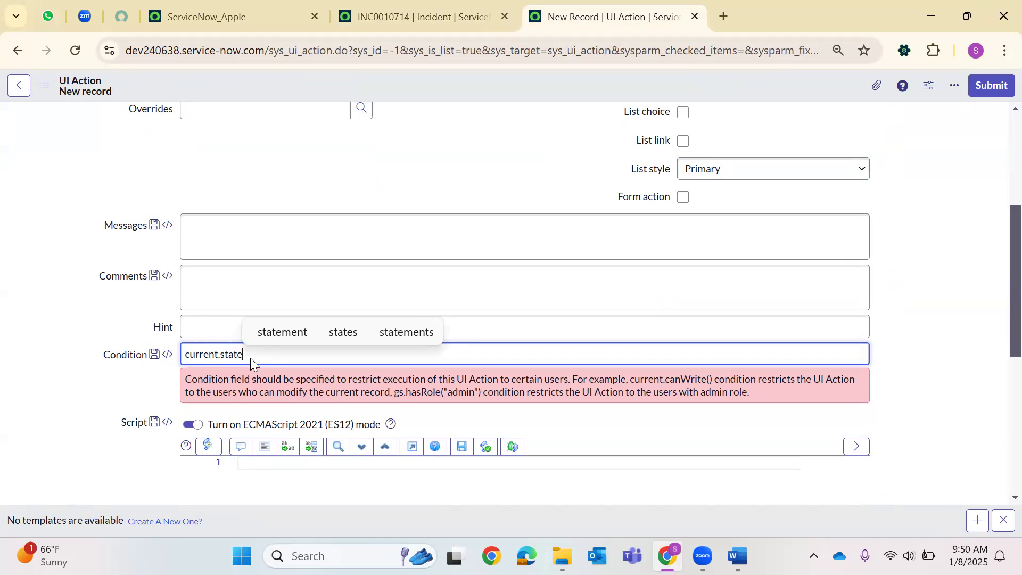
click(453, 17)
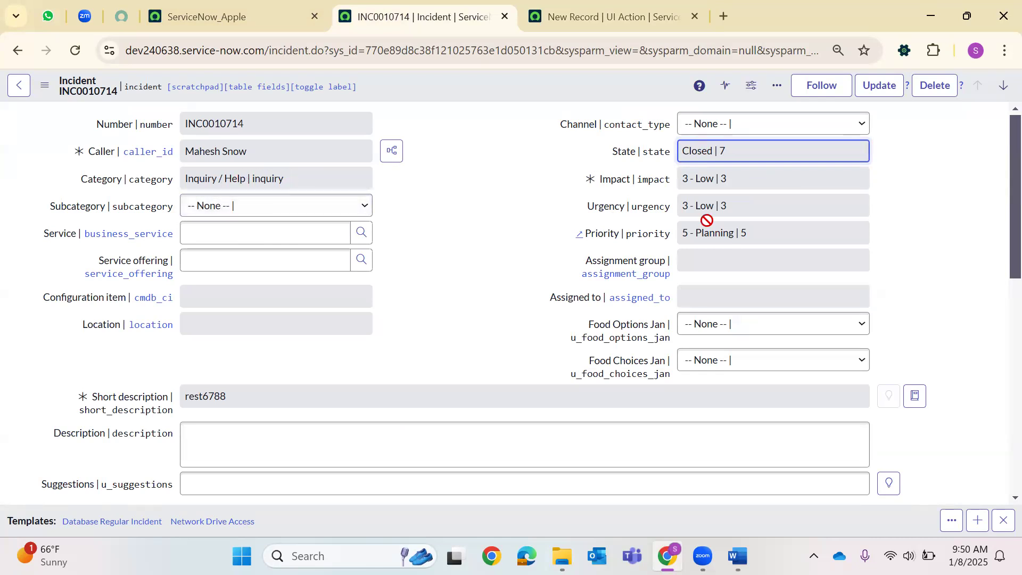
click(564, 10)
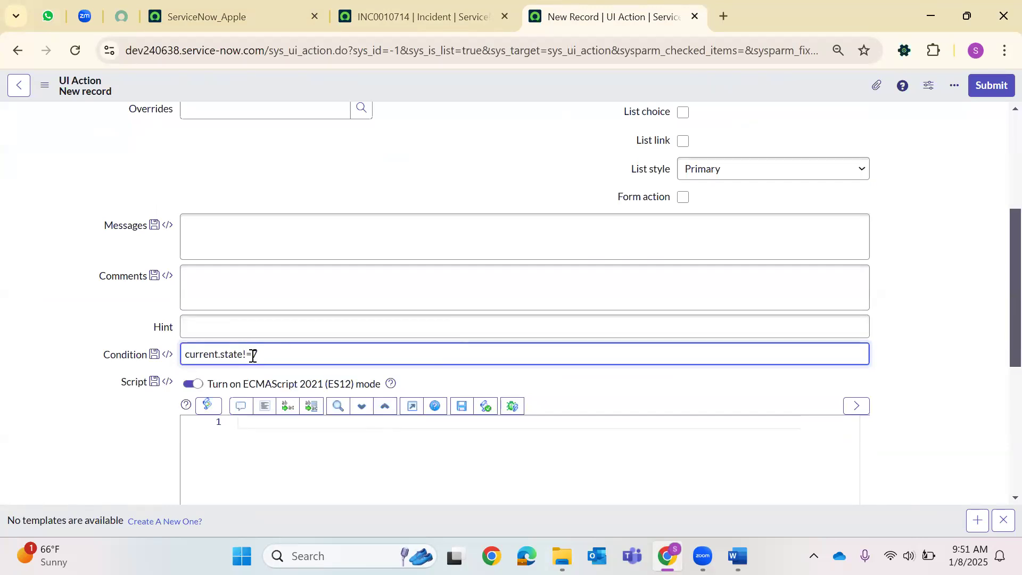
Write the script line current.state =7; and look over the incident's resolution fields.
click(255, 428)
text(current.state =)
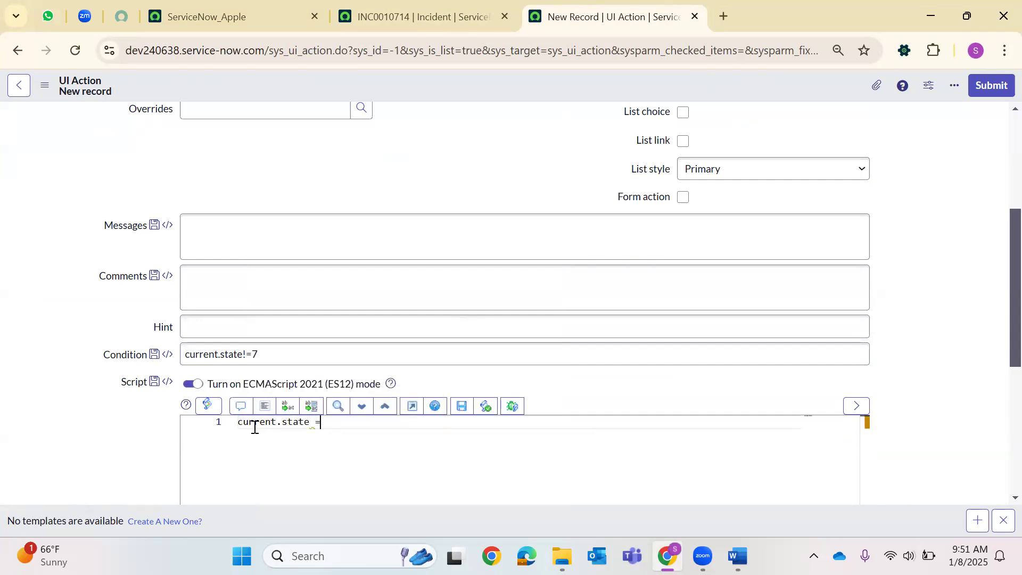
text(7;)
key(Return)
click(415, 16)
scroll(341, 278, down, 5)
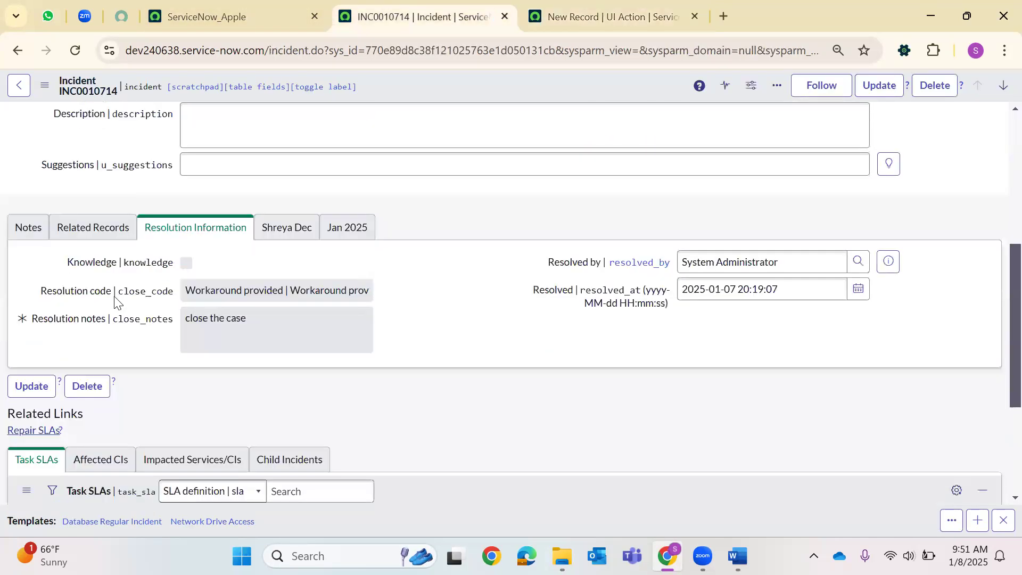
click(634, 7)
Start the second line current.close_code = ' while checking the incident's resolution information.
text(curren)
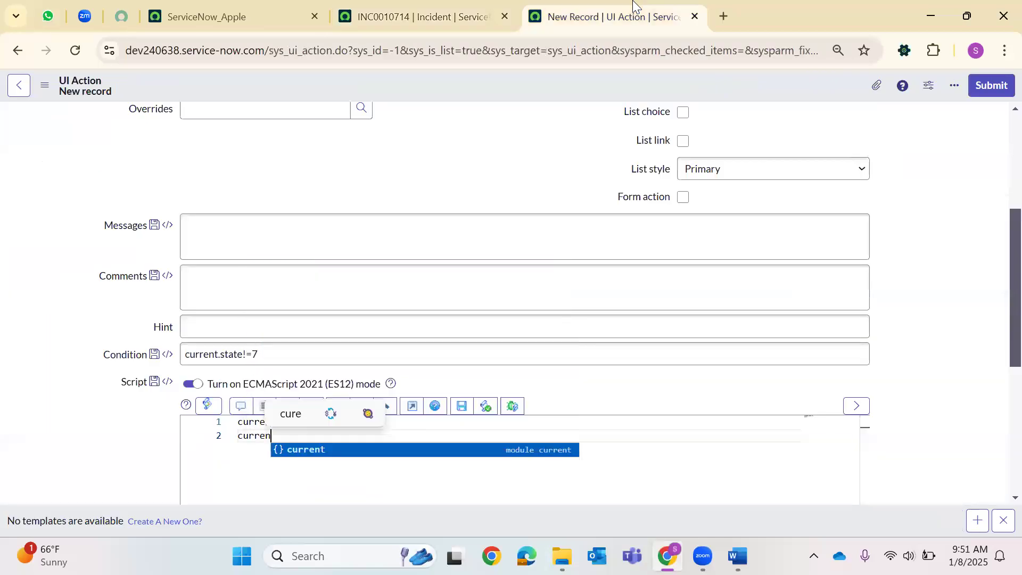
text(t.)
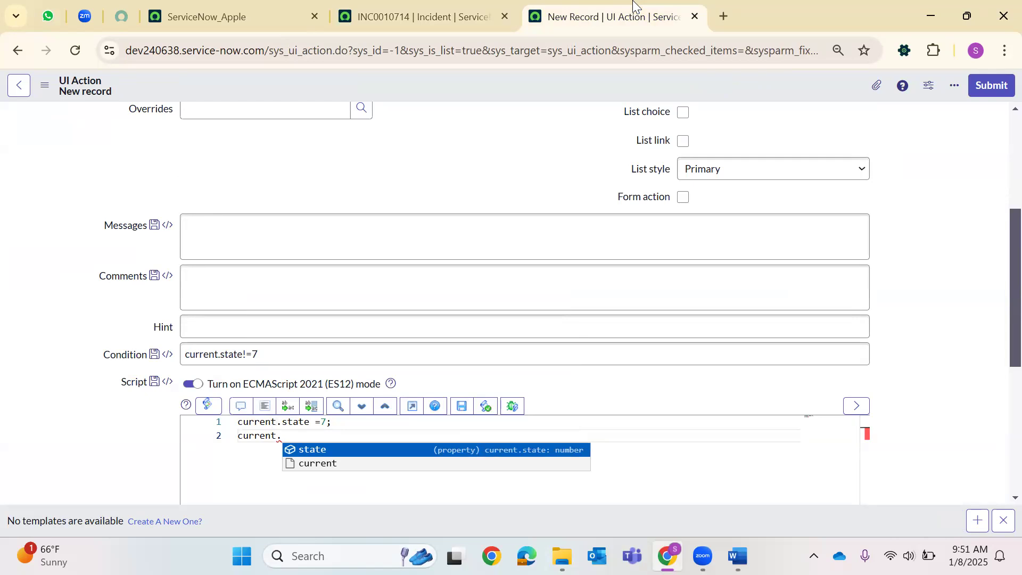
click(418, 5)
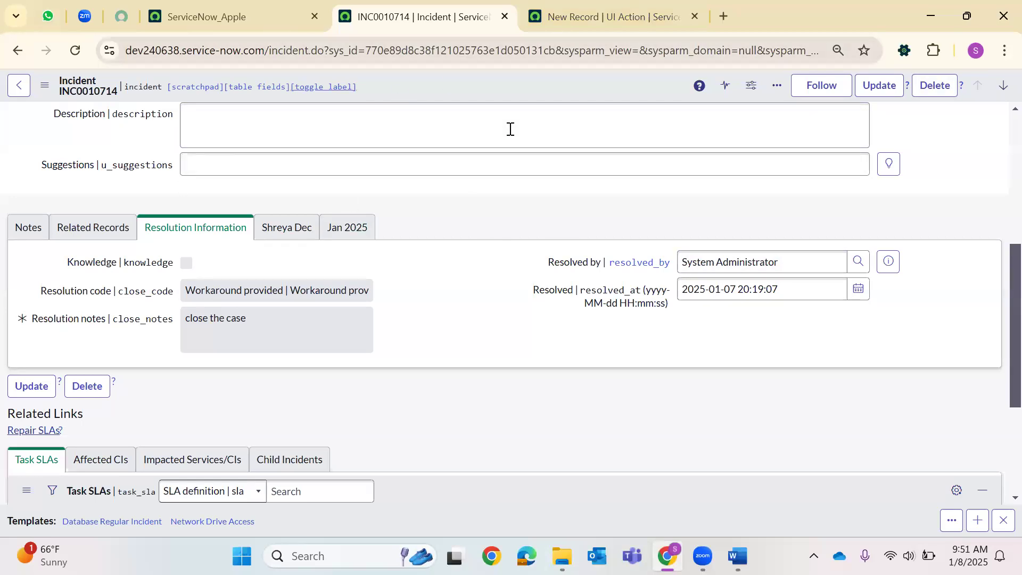
scroll(509, 130, up, 6)
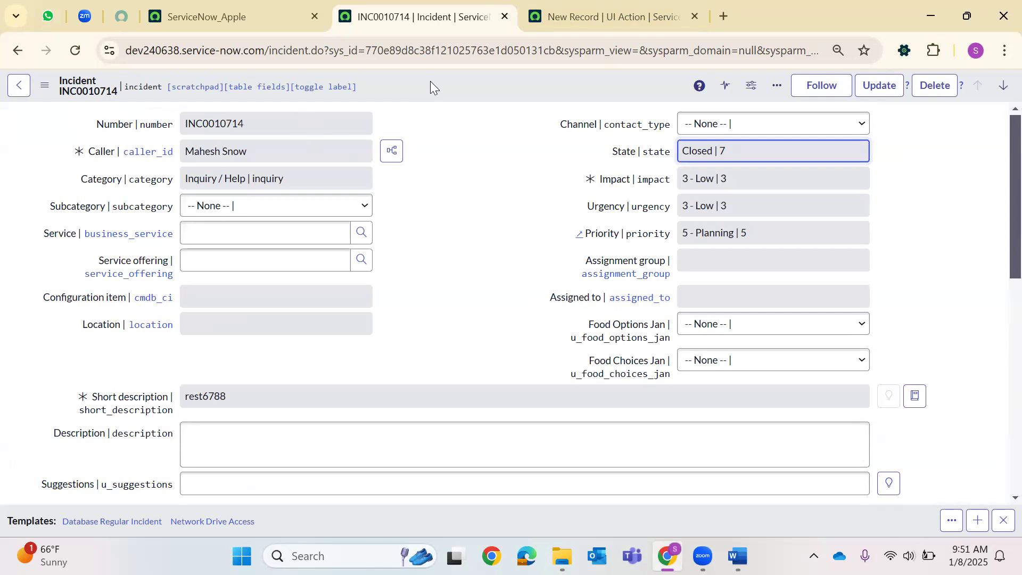
click(563, 13)
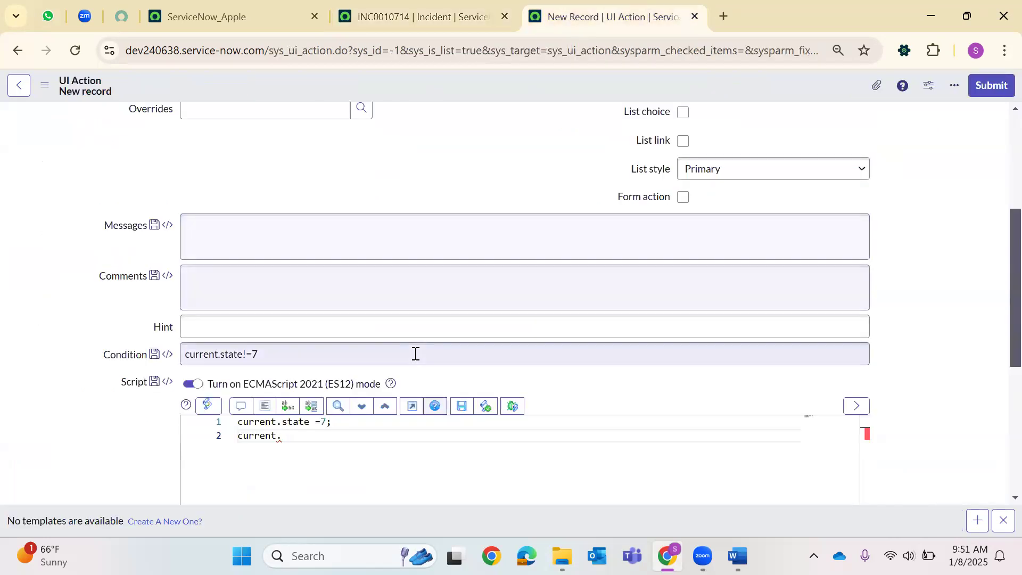
click(296, 449)
text(close_code)
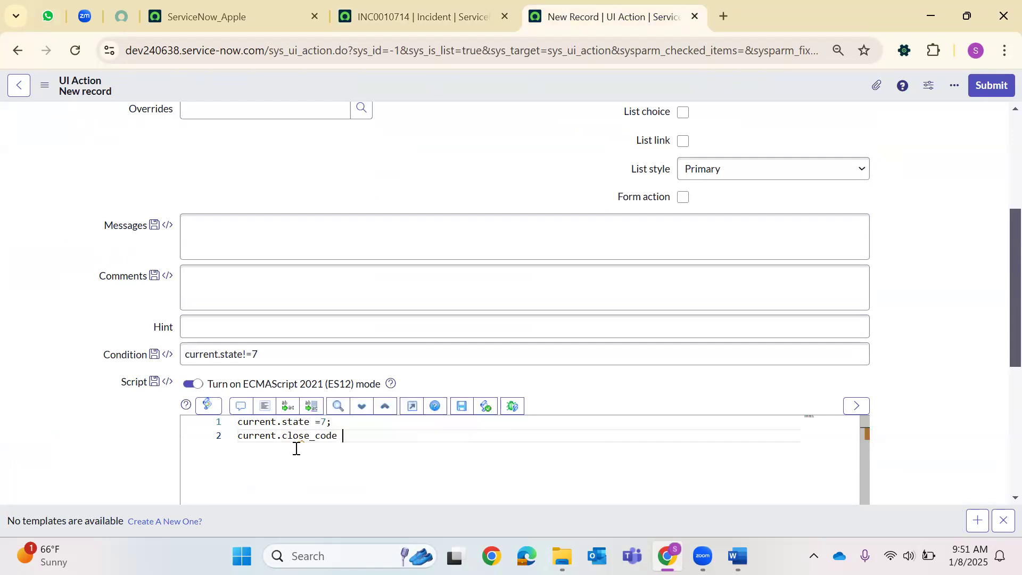
text( = ')
click(401, 12)
scroll(223, 202, down, 10)
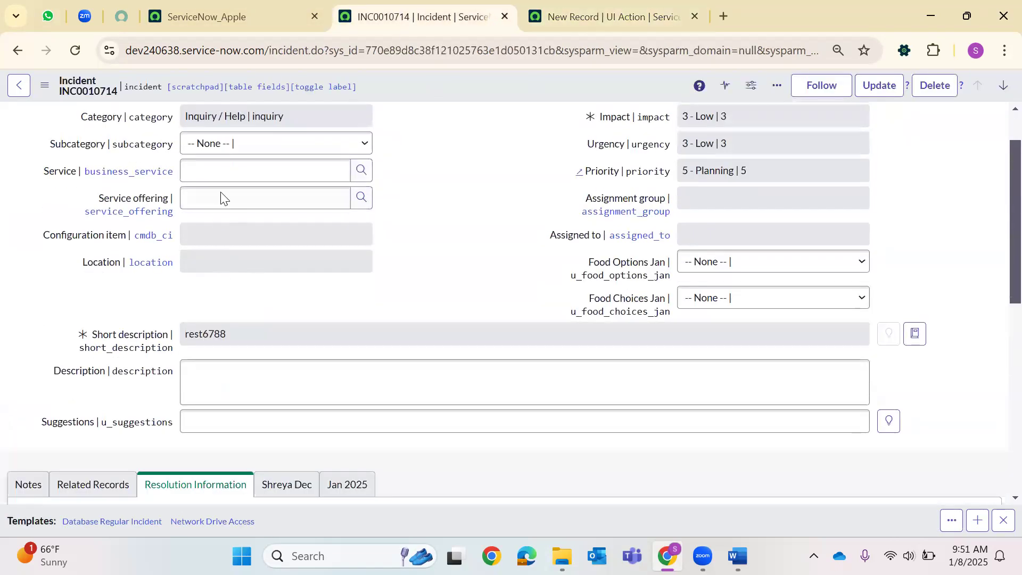
Load a blank new incident form via sys_id -1 and view its resolution code choices.
click(418, 50)
double_click(419, 50)
key(BackSpace)
text(-1)
key(Return)
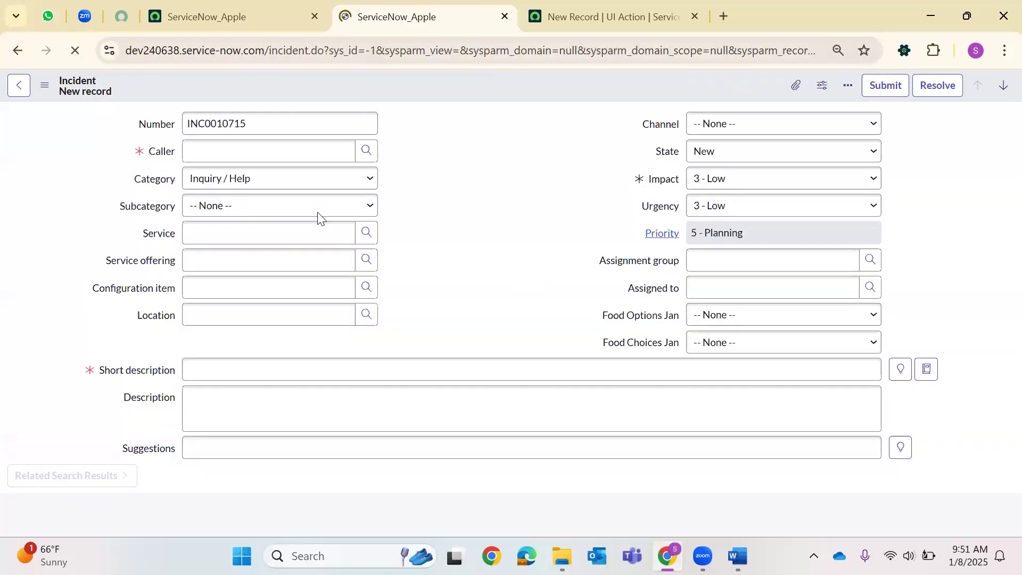
scroll(229, 367, down, 5)
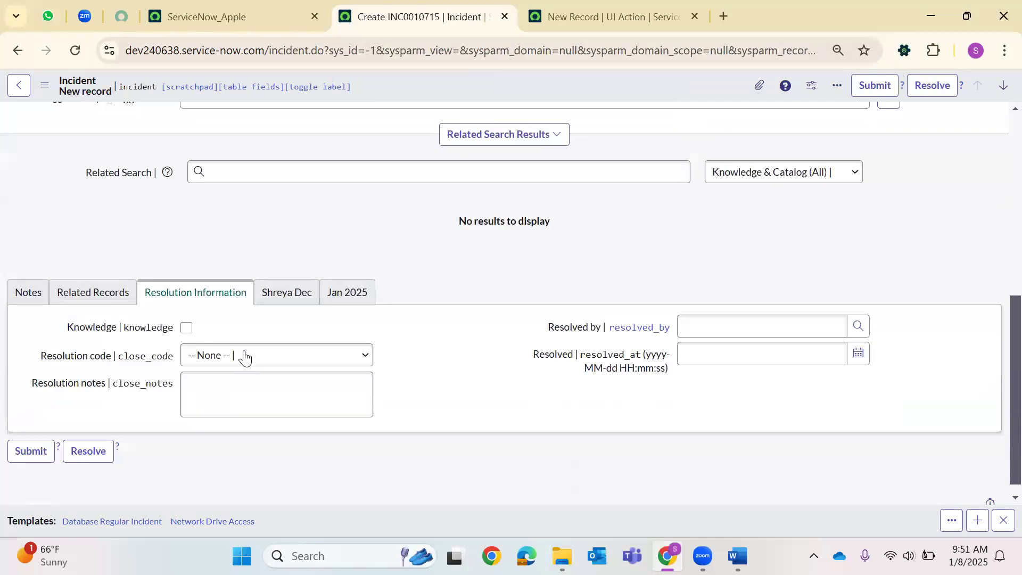
click(244, 354)
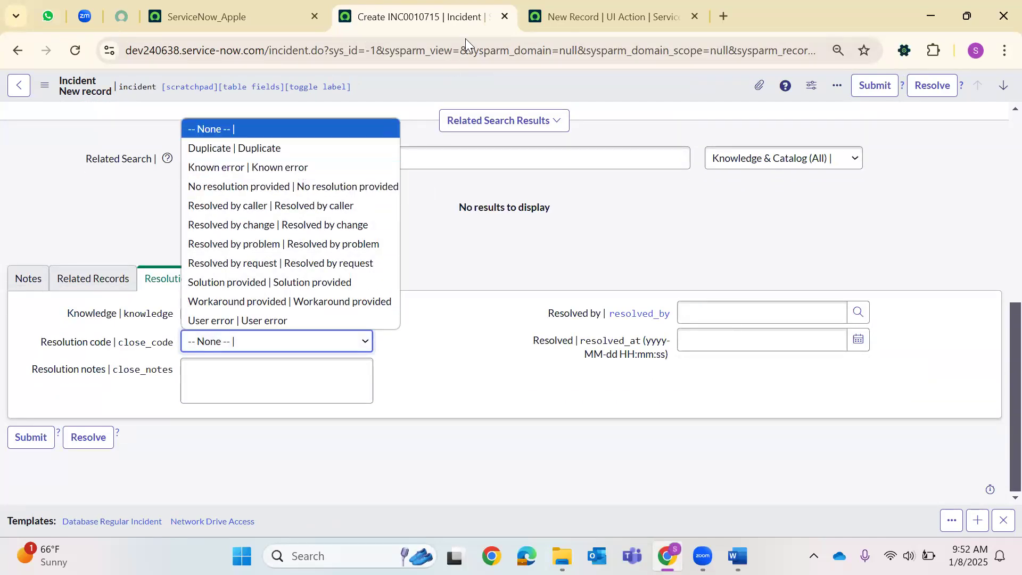
Fill 'Duplicate' into the close_code quotes, matching the incident's resolution code list.
click(581, 12)
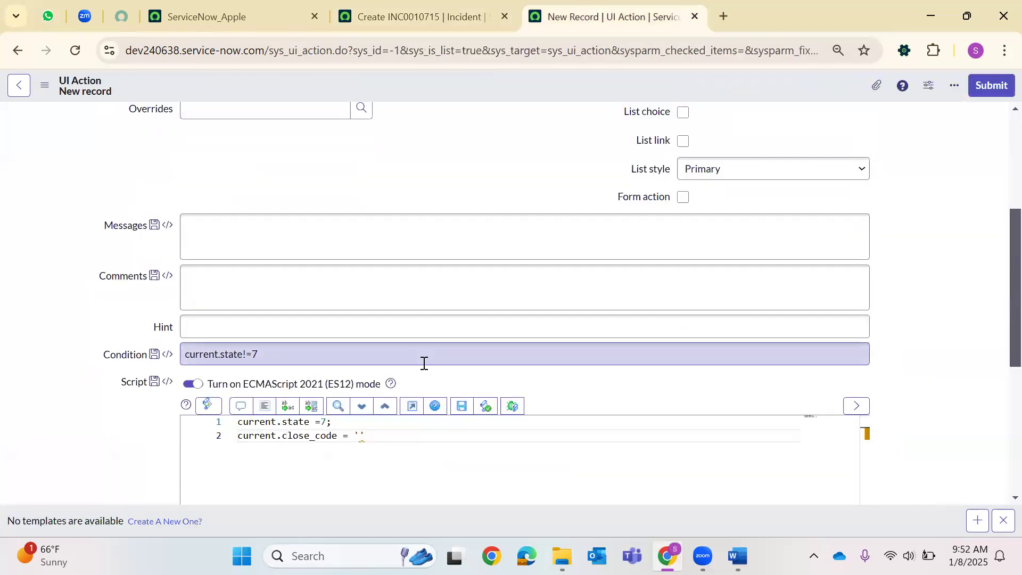
text(Duplicate)
click(462, 10)
click(253, 340)
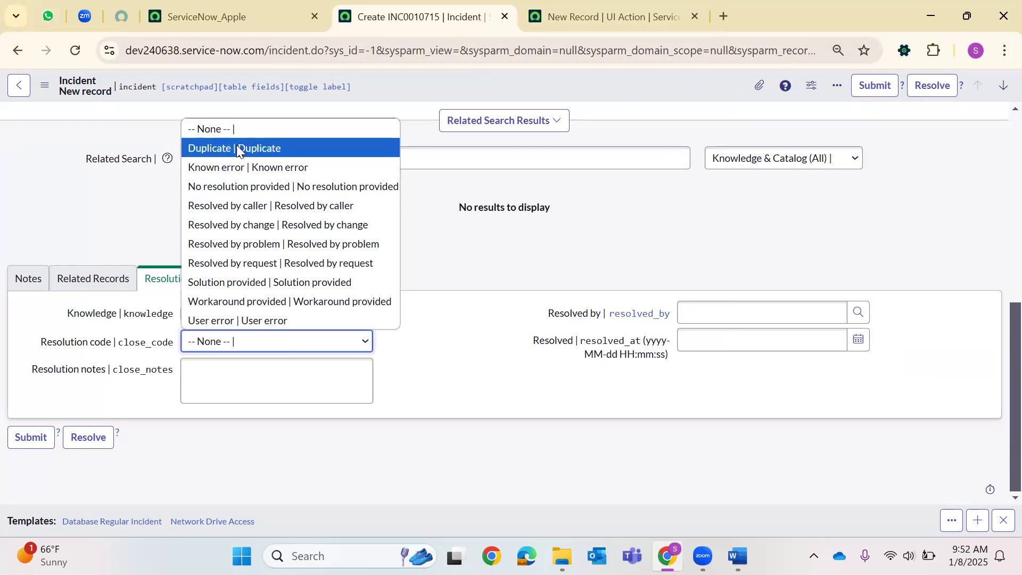
click(564, 12)
click(563, 13)
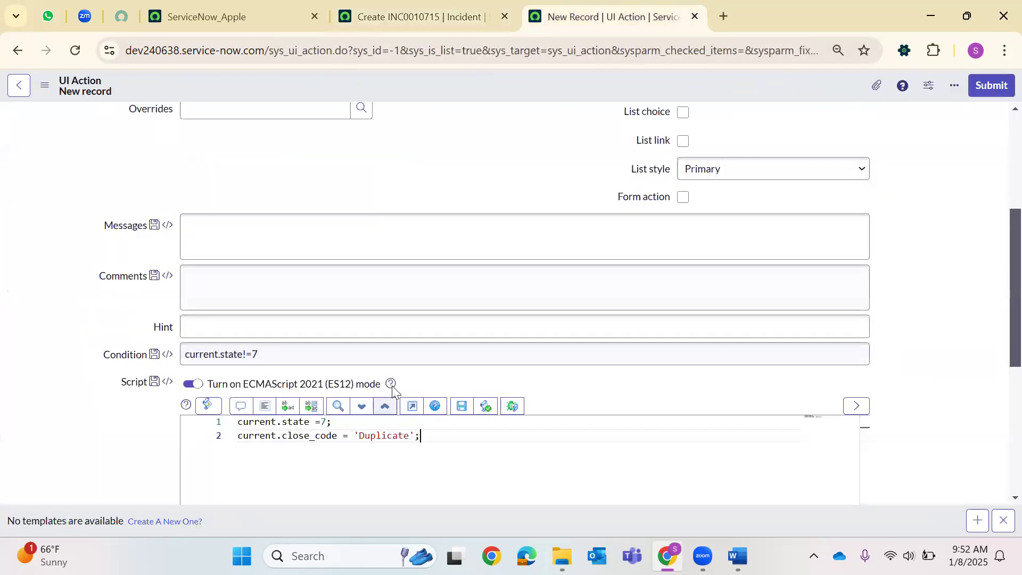
Add close_notes 'Today is 8thJan 202', current.update(); and action.setRedictirectURL(current); lines.
text(curr)
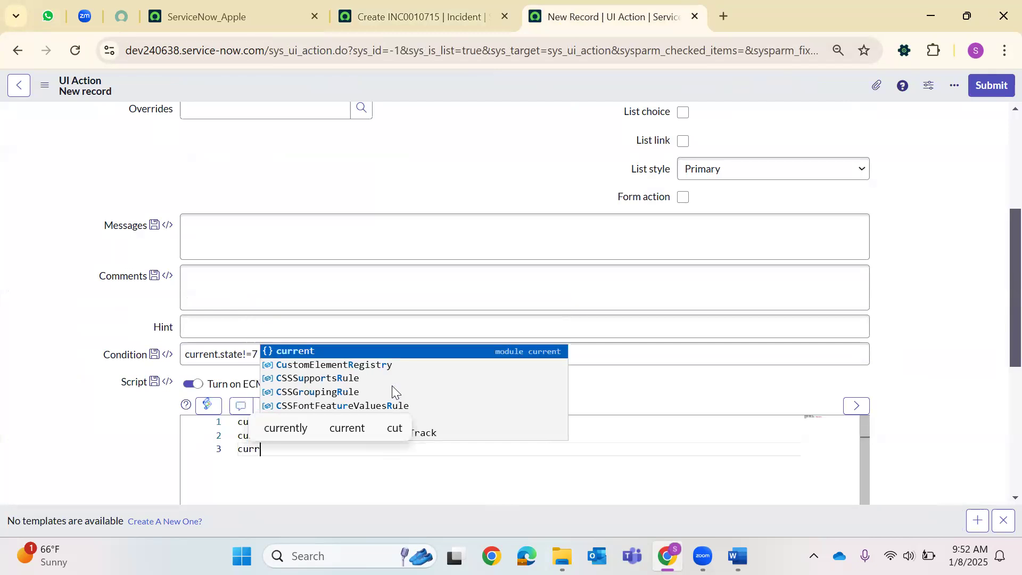
text(ent.close_)
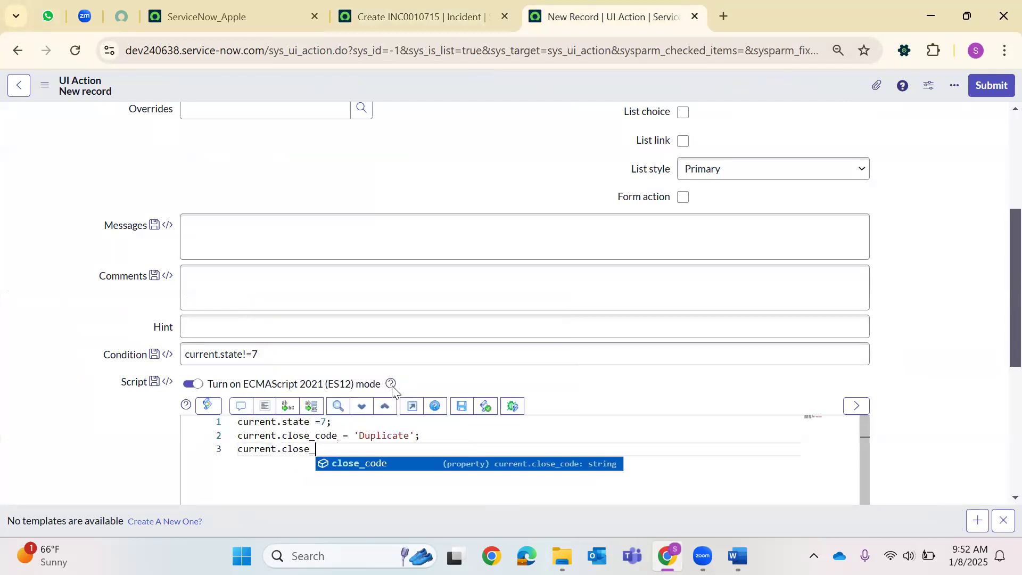
text(notes =')
click(399, 16)
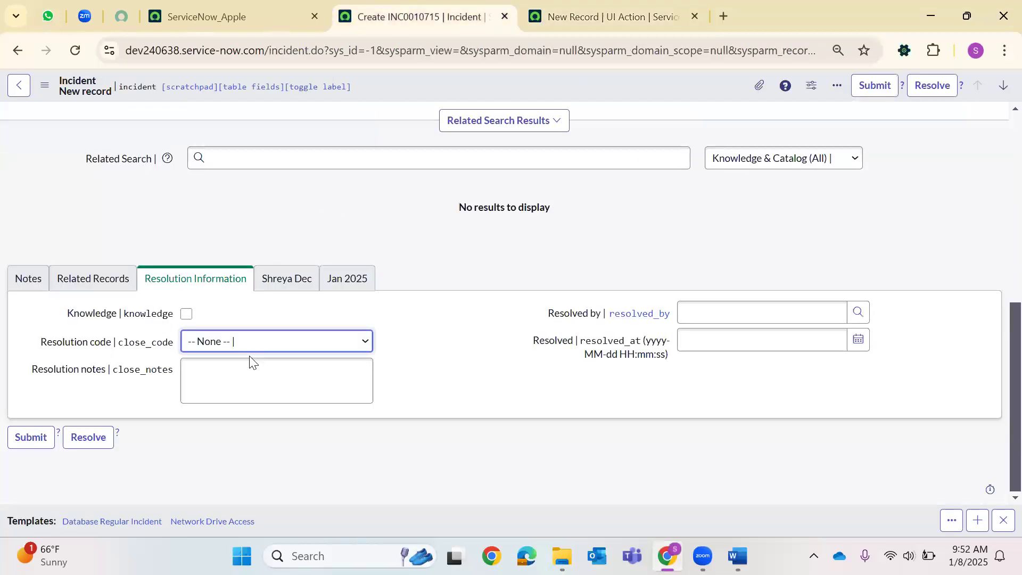
click(241, 368)
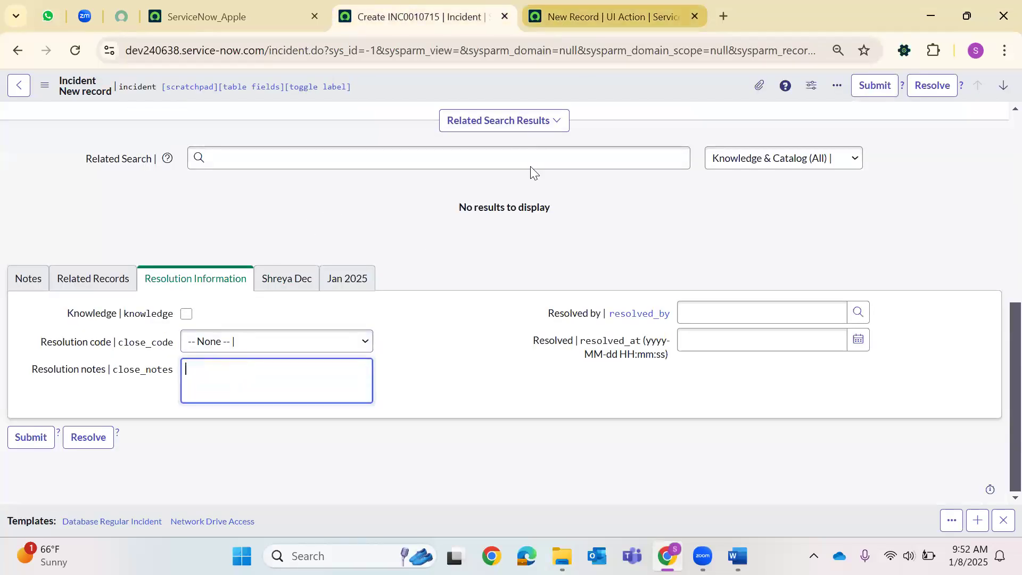
key(ctrl+Tab)
text(Today is )
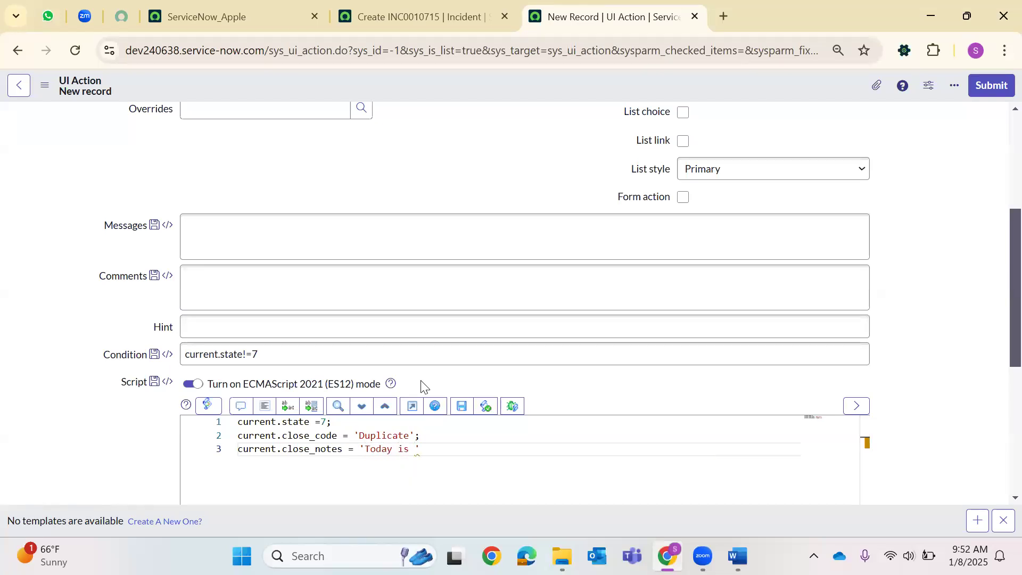
text(8thJan 2025)
key(Return)
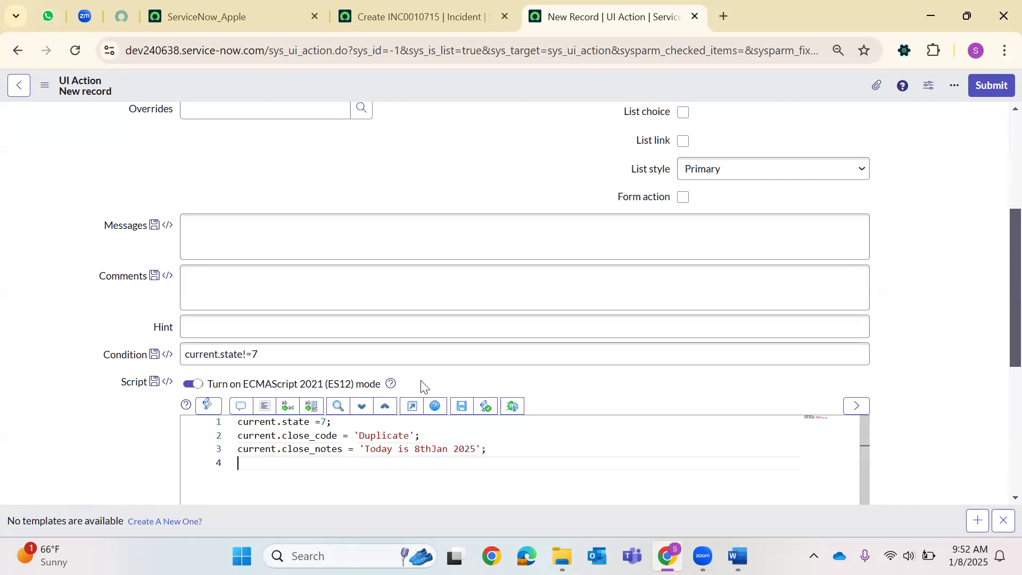
text(curren)
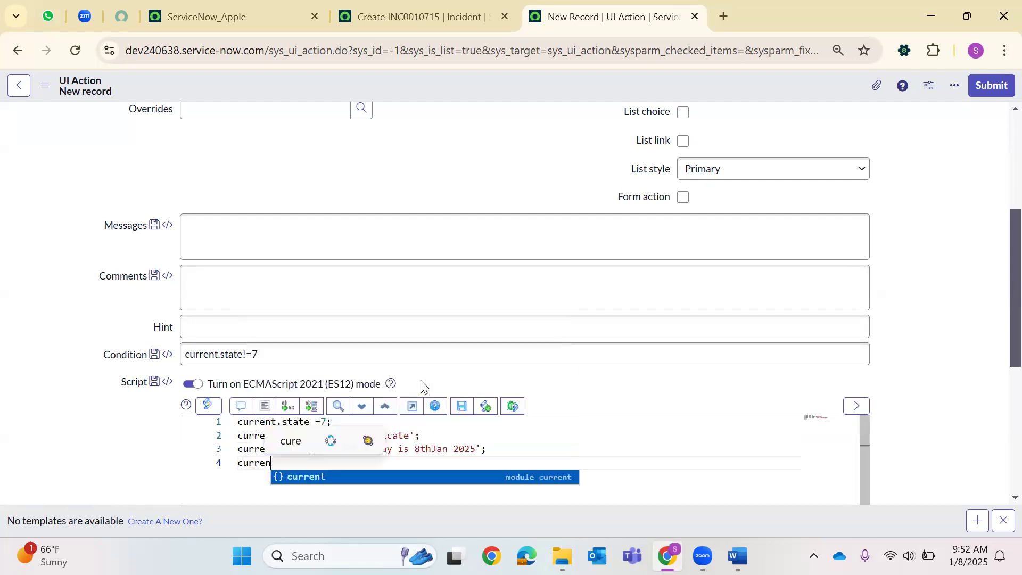
text(t.update())
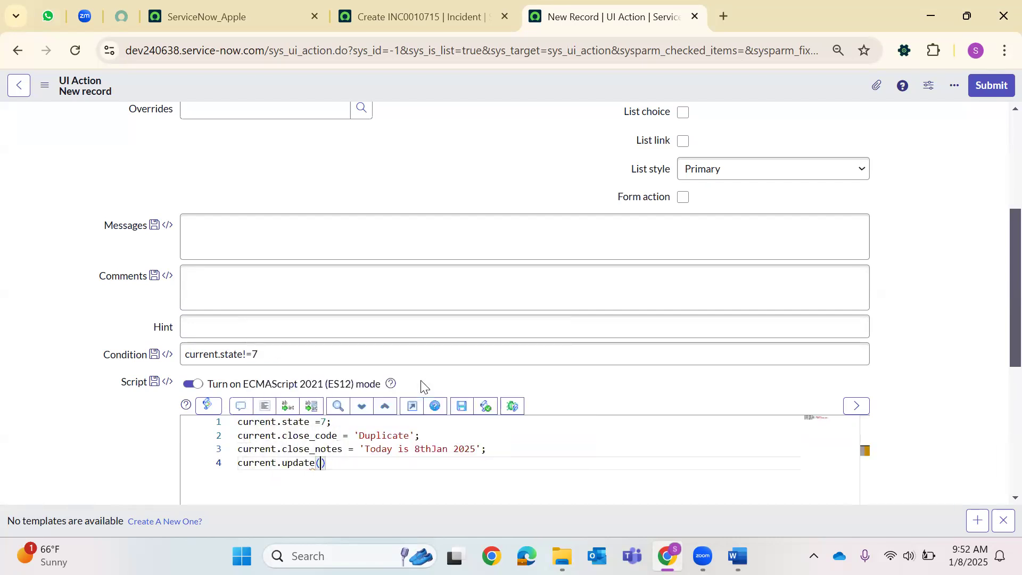
text(;)
key(Return)
text(action)
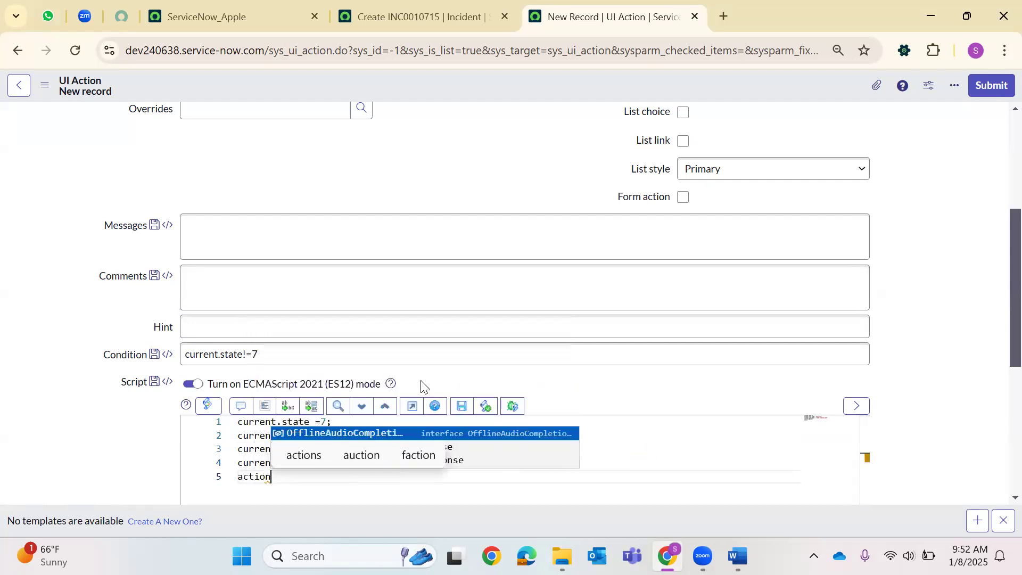
text(.setRe)
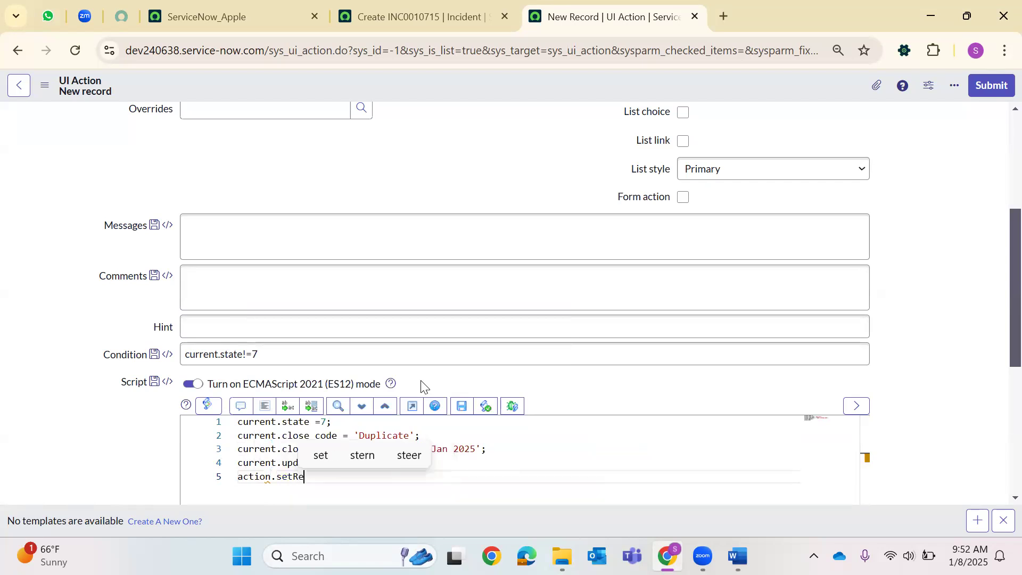
text(dict)
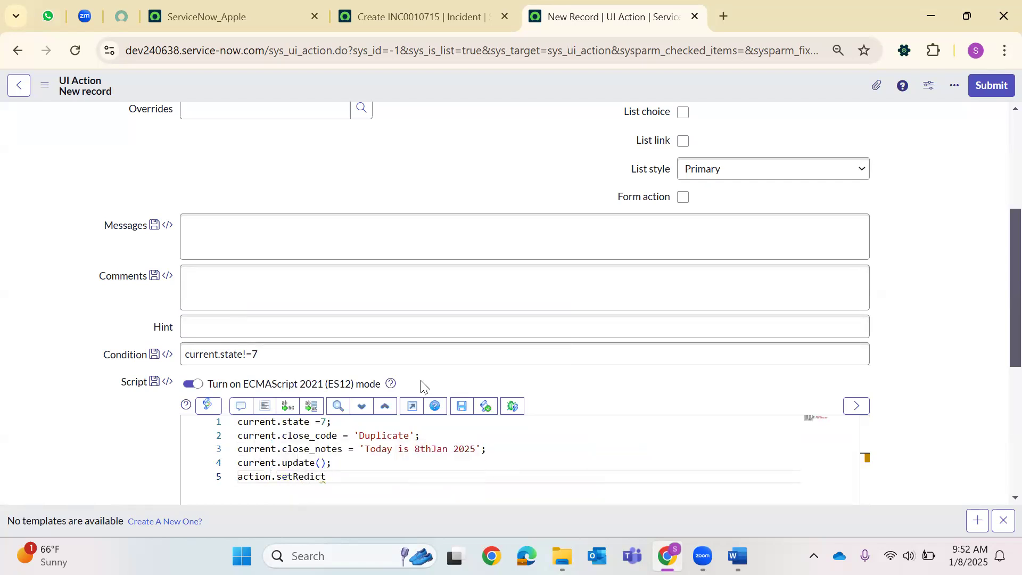
text(irect)
text(URL)
text((current)
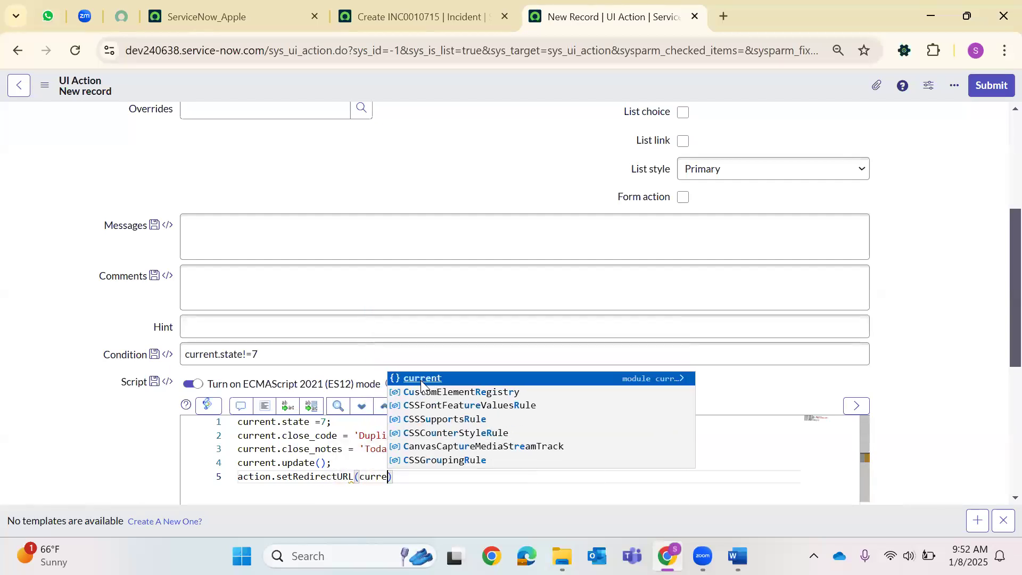
text();)
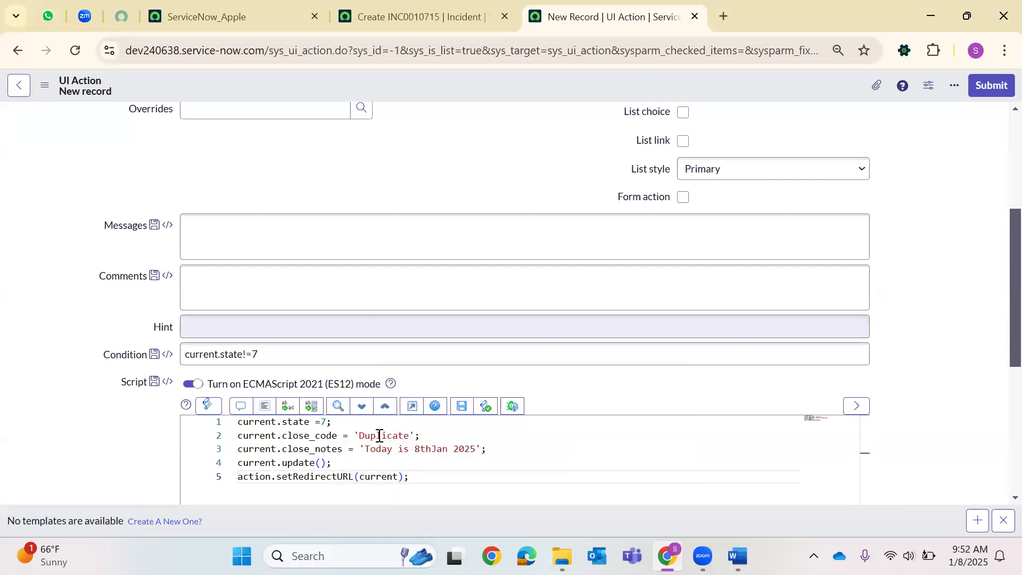
Insert gs.addInfoMessage('The case is Closed') after the close notes line.
click(520, 445)
key(Return)
text(g)
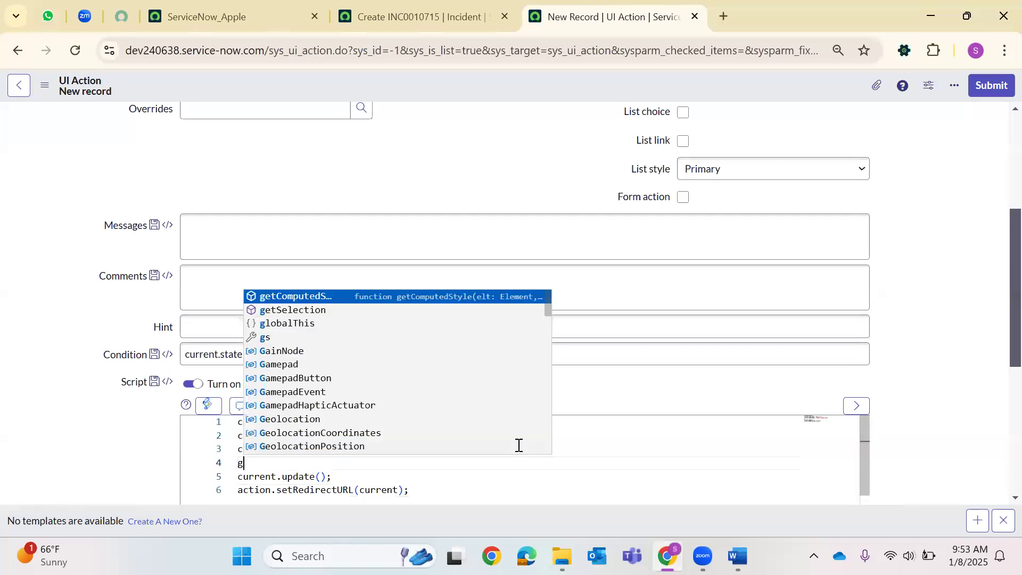
text(s.addInfoMessage)
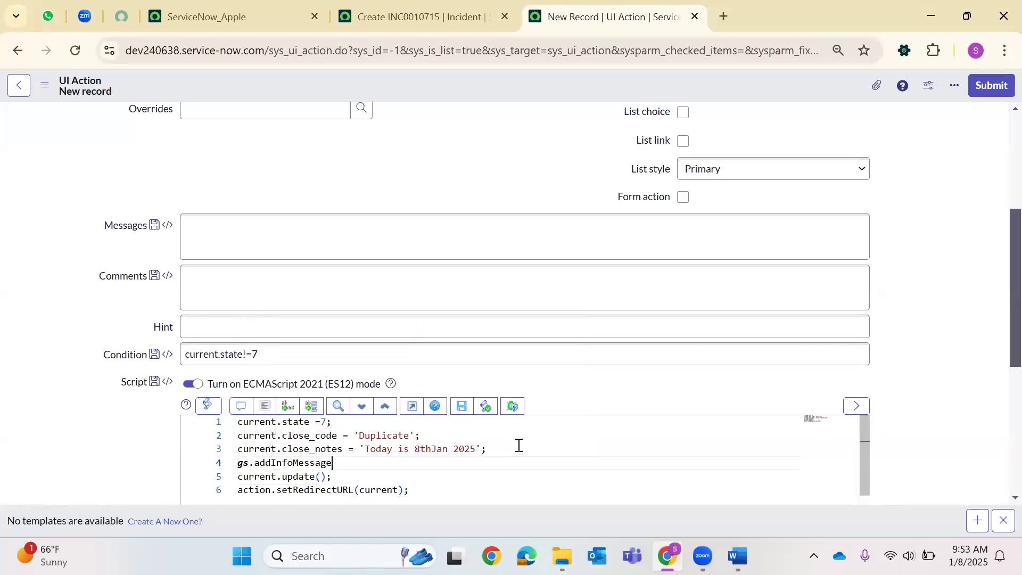
text(('The)
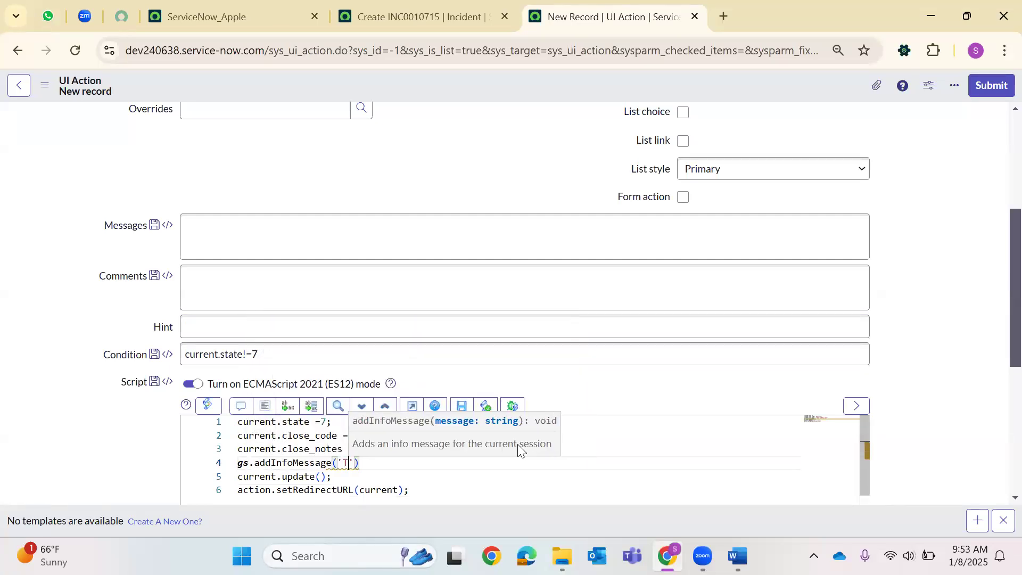
key(BackSpace)
key(BackSpace)
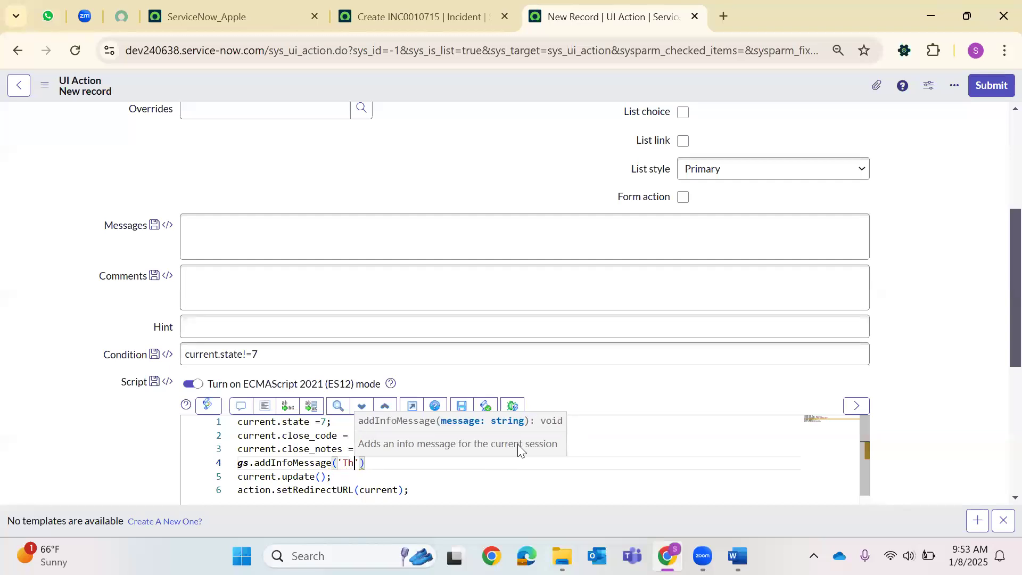
key(BackSpace)
key(BackSpace)
text(The )
text(case is )
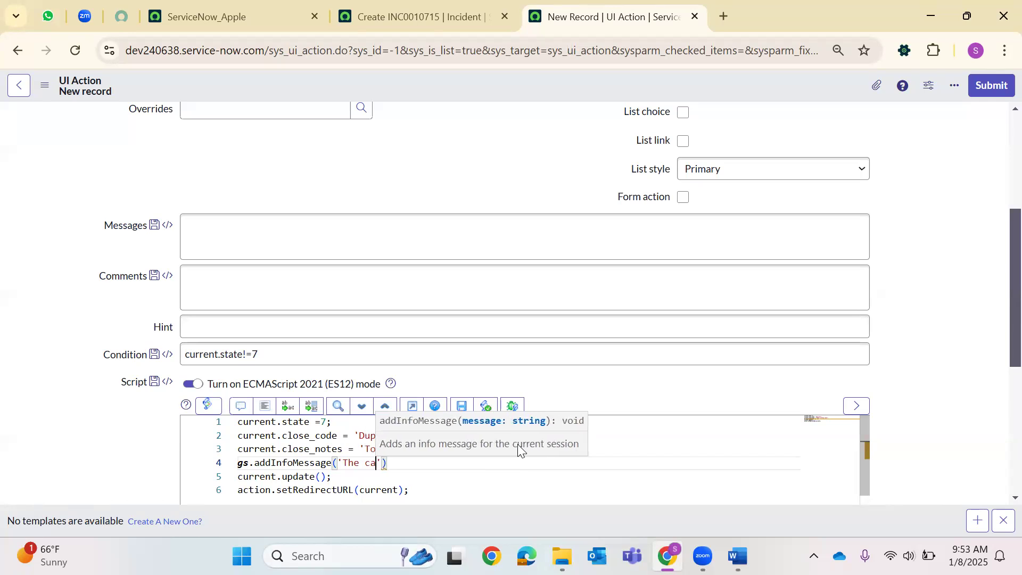
text(Closed)
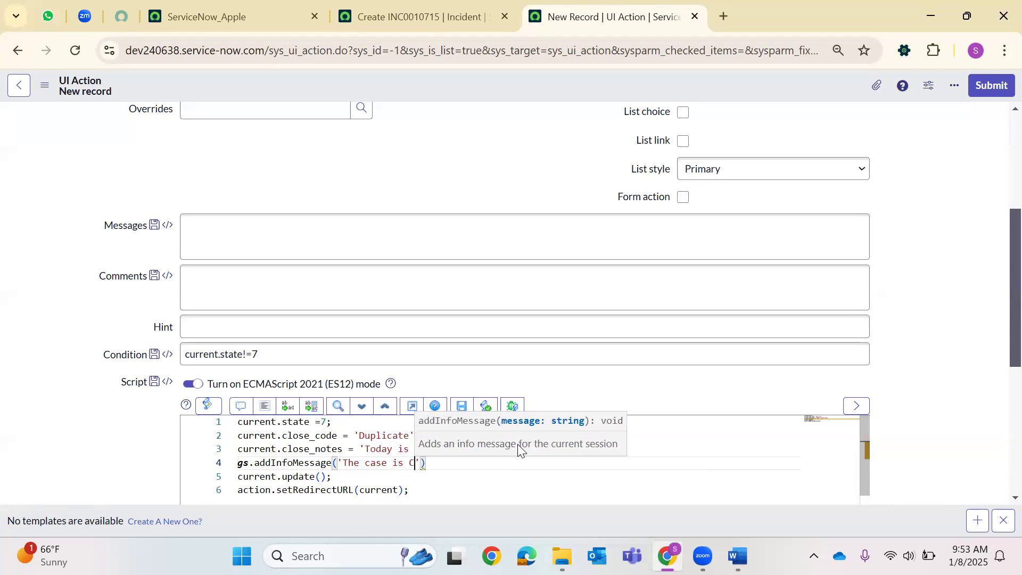
key(End)
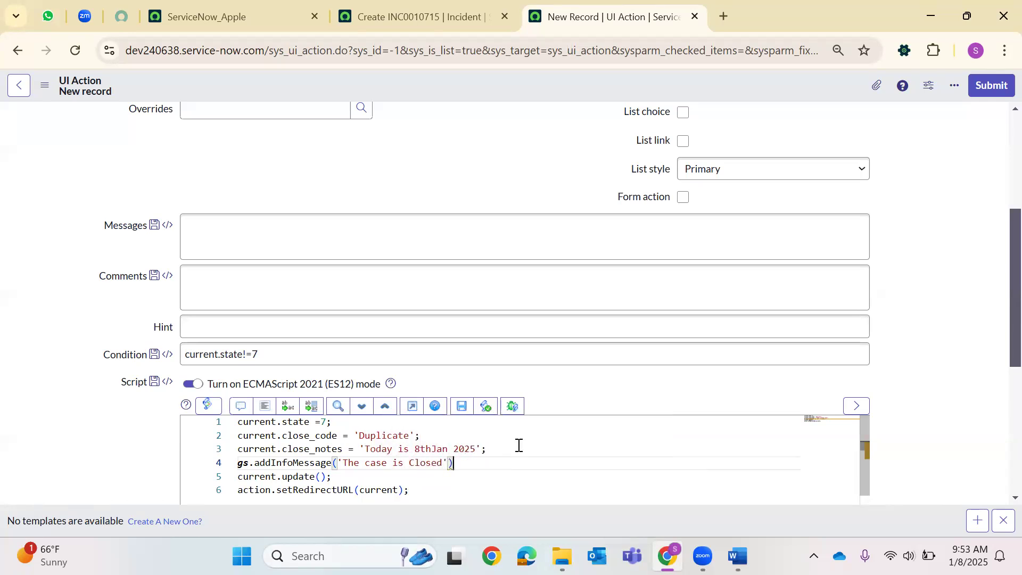
key(BackSpace)
key(BackSpace)
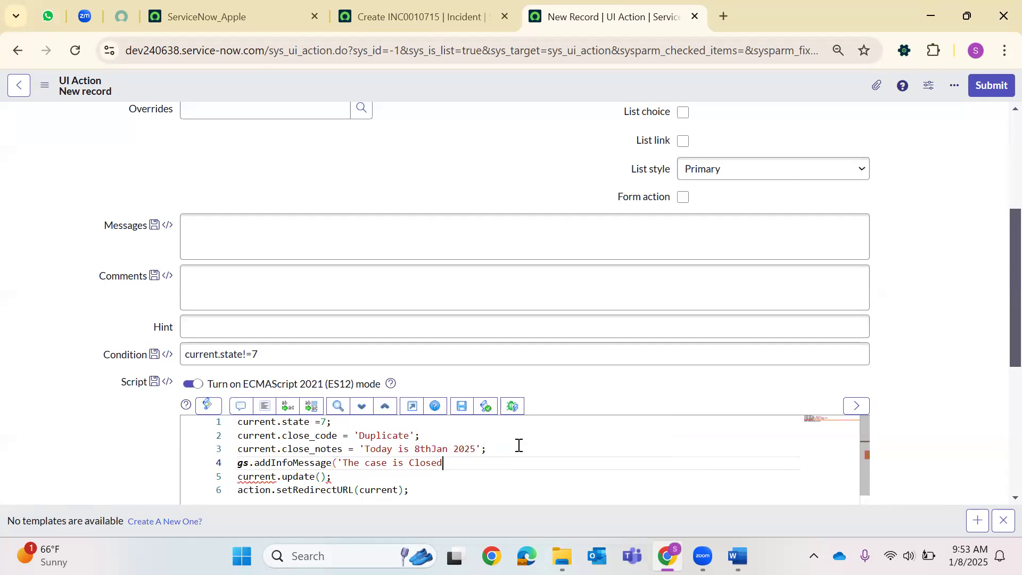
text(as)
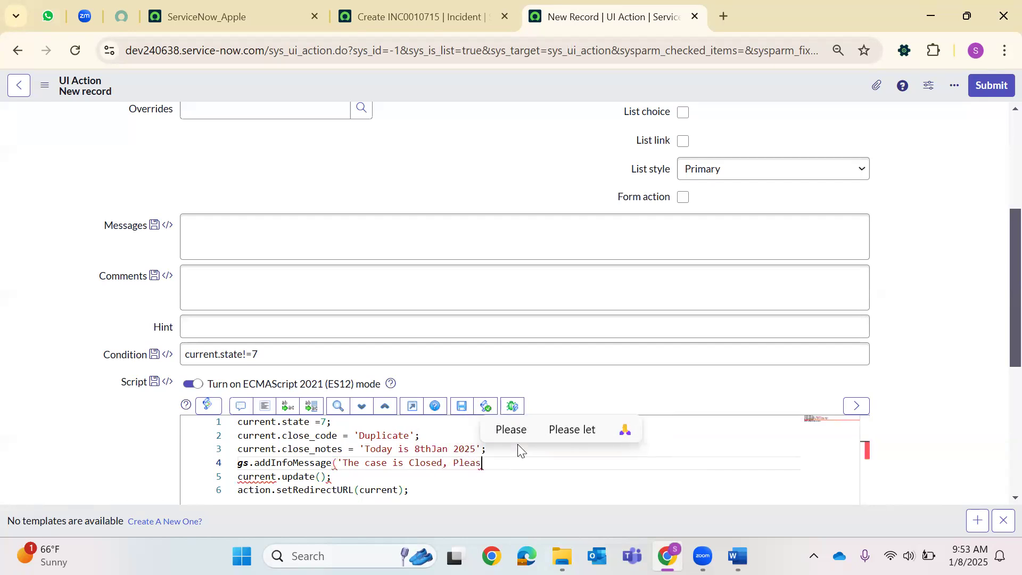
text(e create a f)
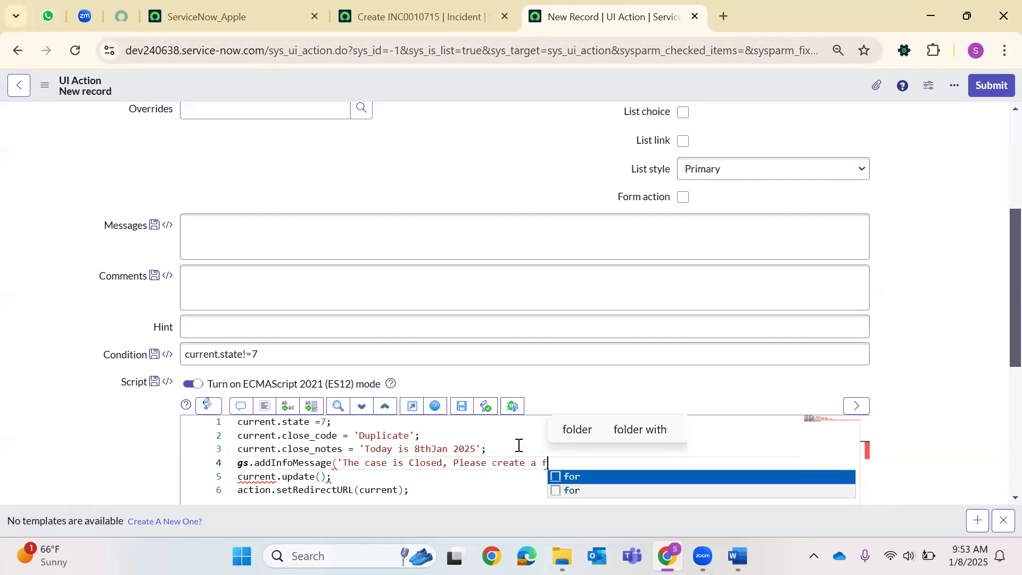
text(reshone for)
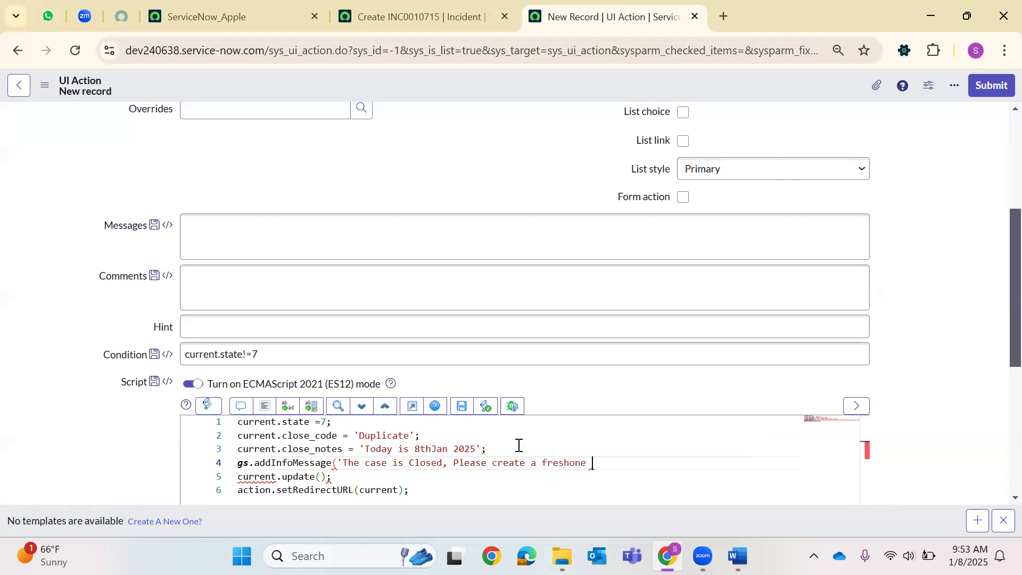
key(BackSpace)
key(BackSpace)
key(BackSpace)
text(');)
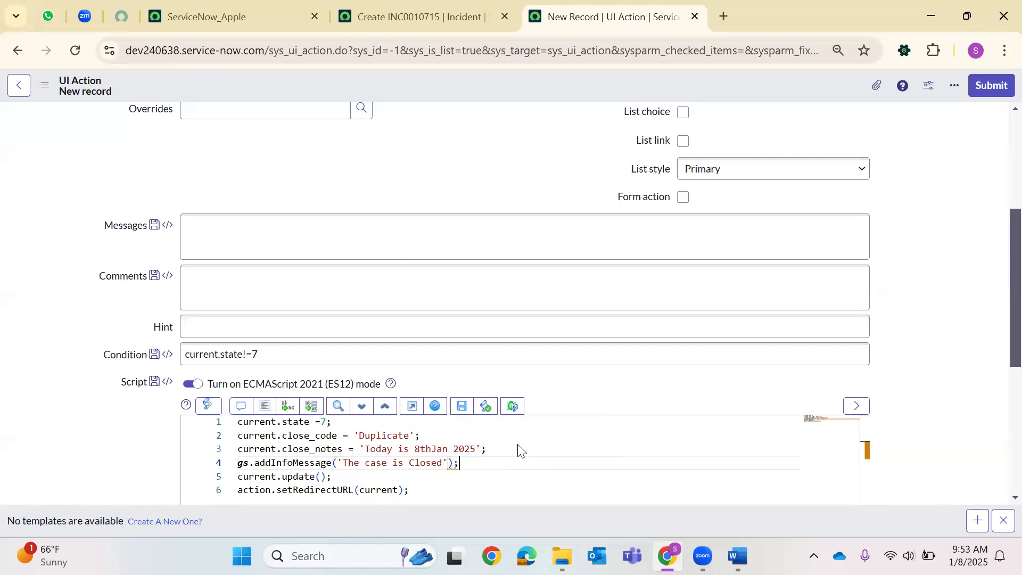
Save the Close Incident UI action from the header context menu.
right_click(456, 80)
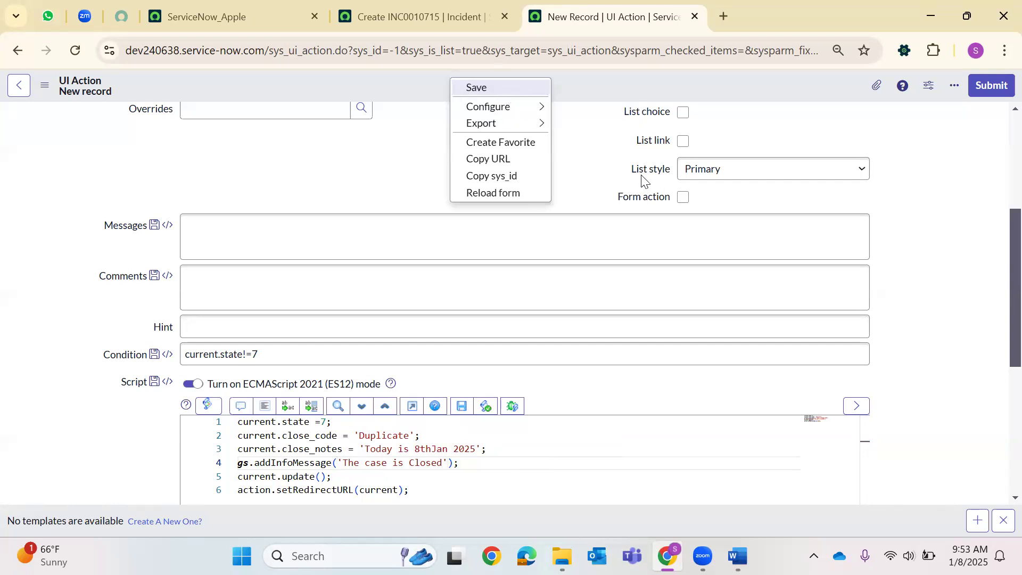
scroll(628, 171, up, 4)
click(520, 94)
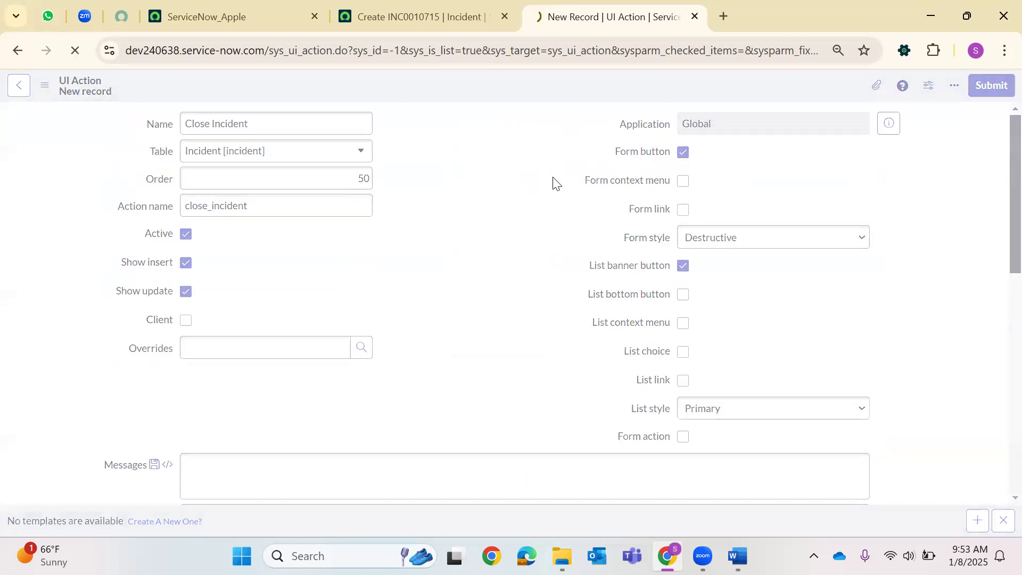
scroll(552, 183, down, 8)
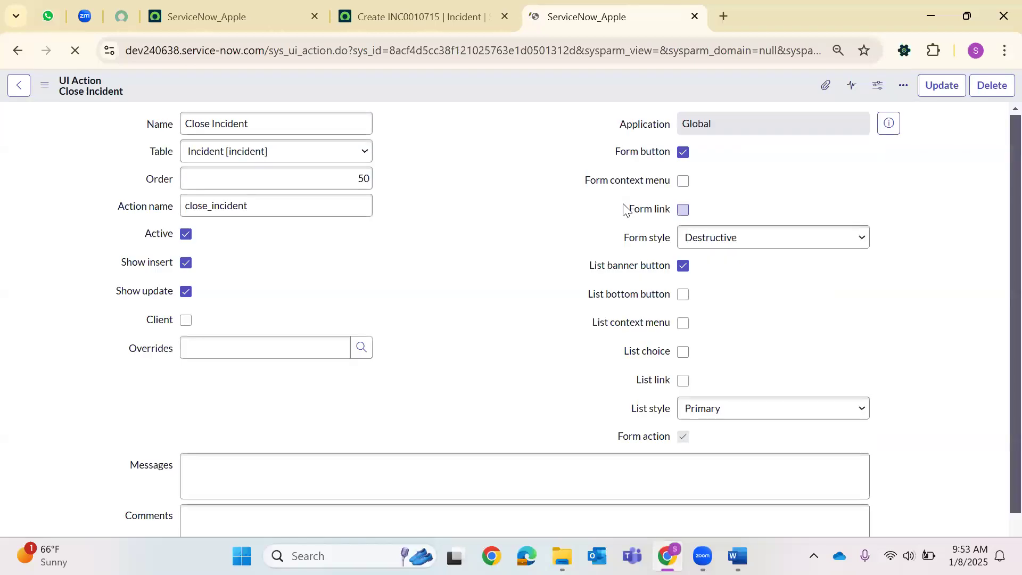
scroll(543, 304, down, 6)
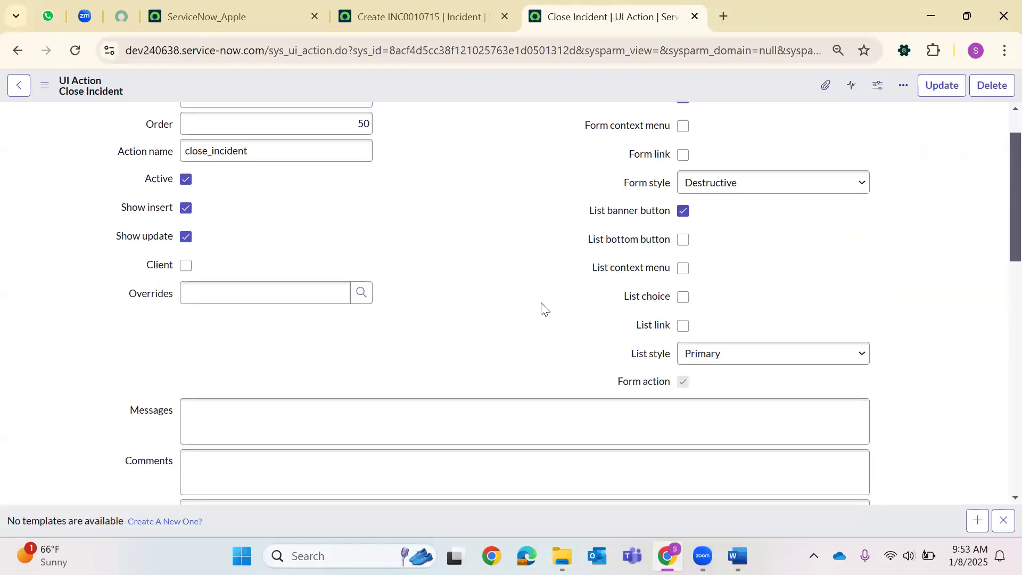
scroll(541, 303, down, 10)
Pick a caller via lookup, enter short description 'test ui action', and save the incident.
click(446, 3)
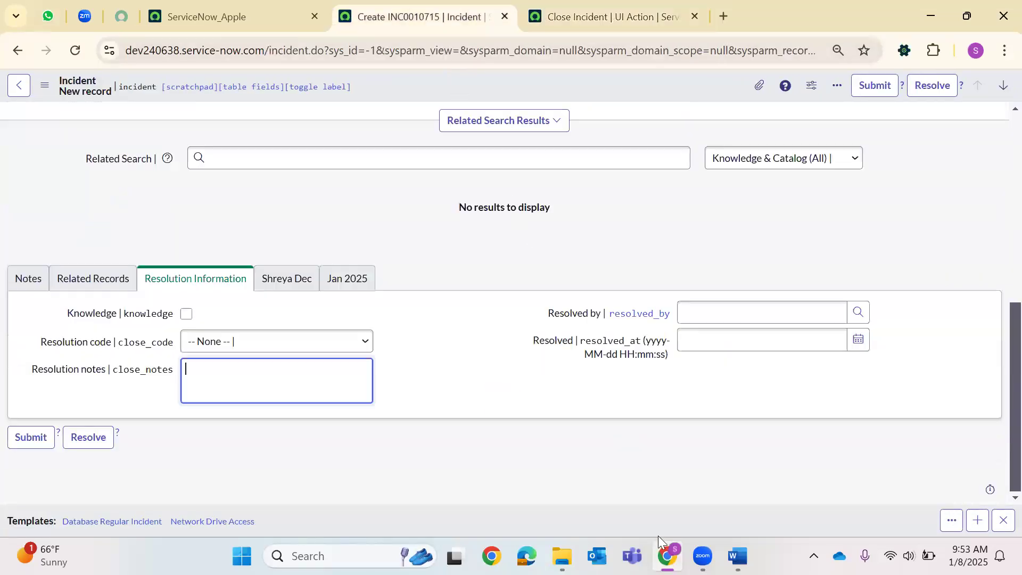
scroll(438, 351, up, 15)
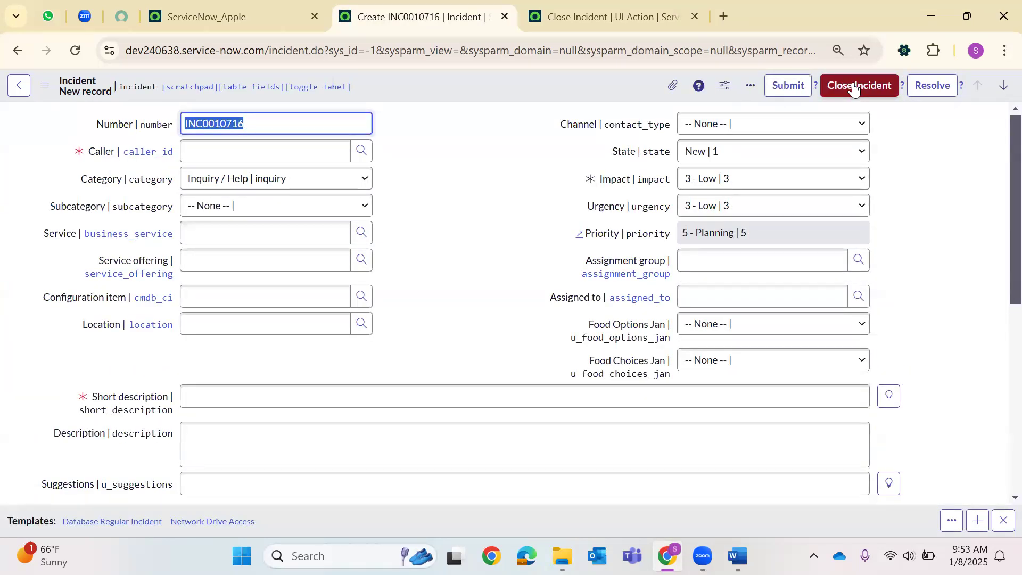
click(362, 152)
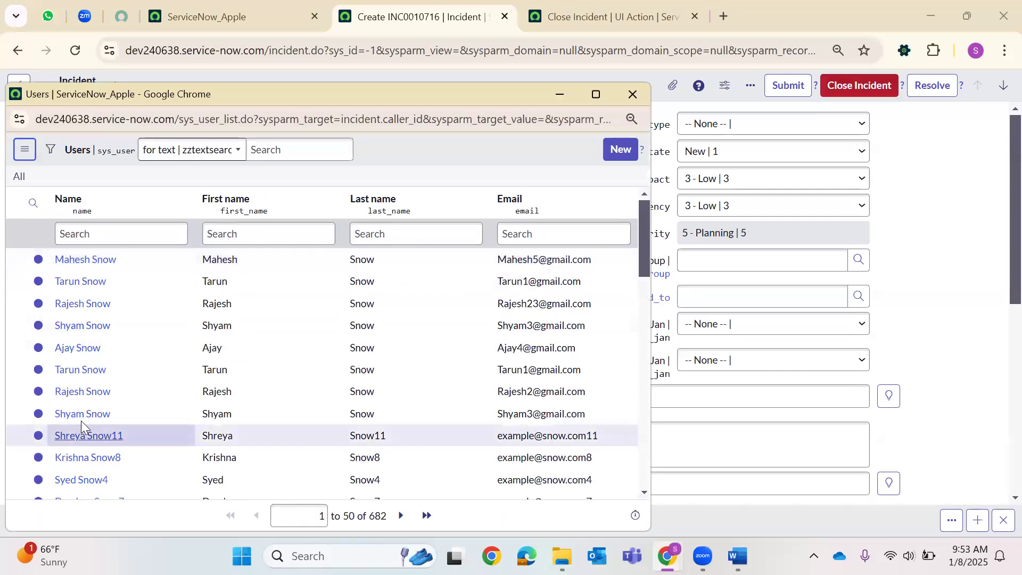
click(85, 414)
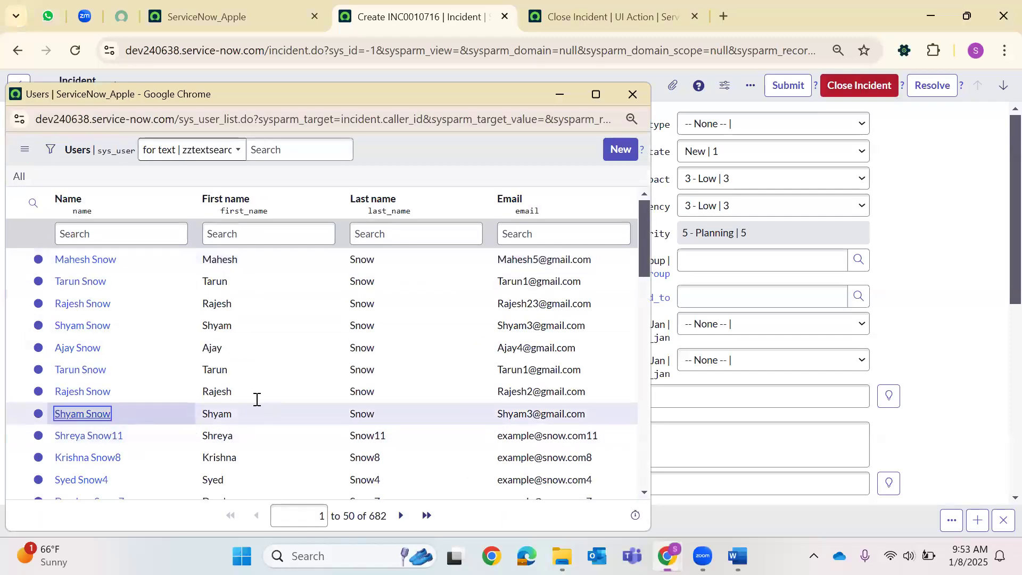
click(255, 398)
text(test ui action)
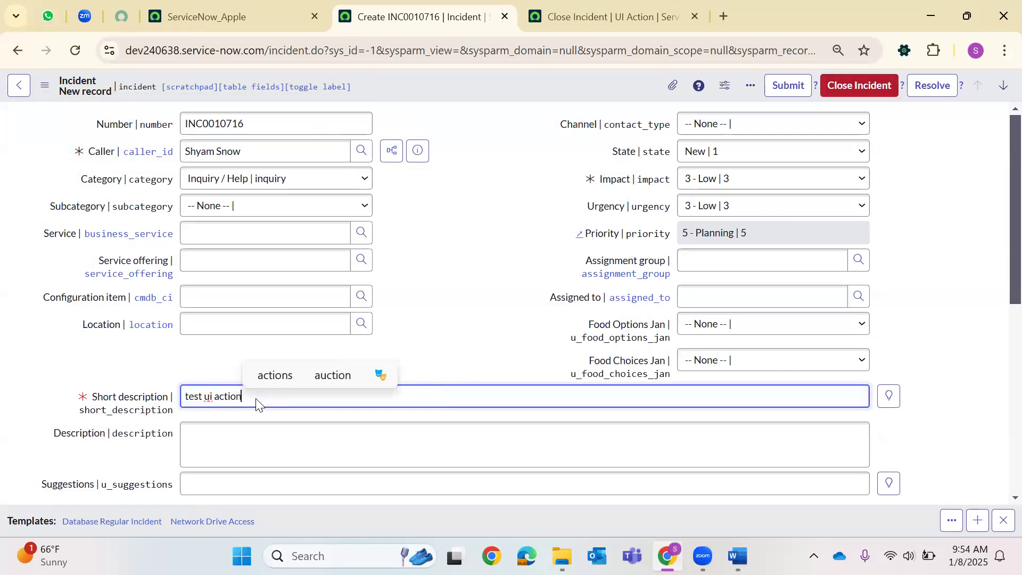
right_click(464, 90)
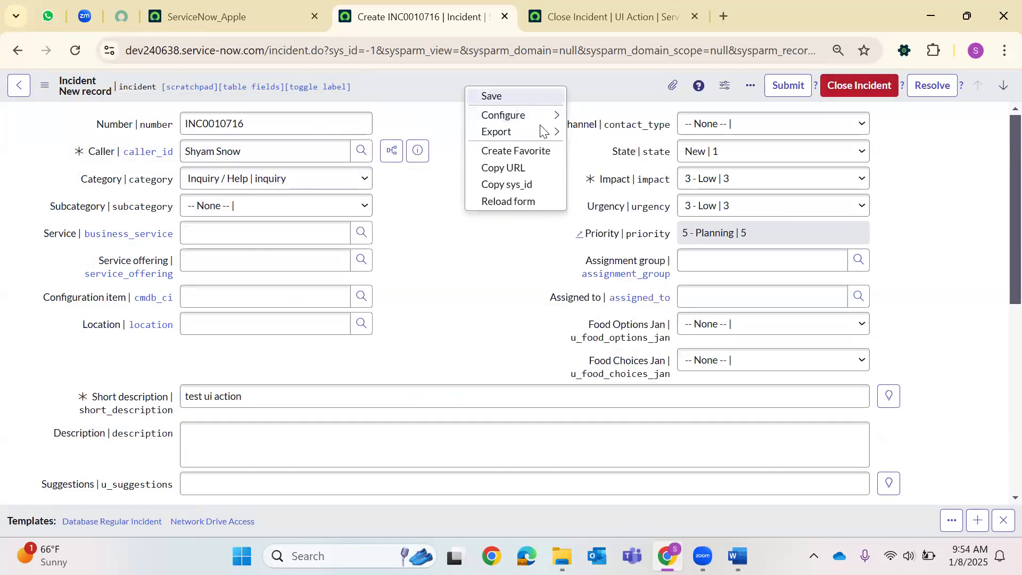
click(664, 192)
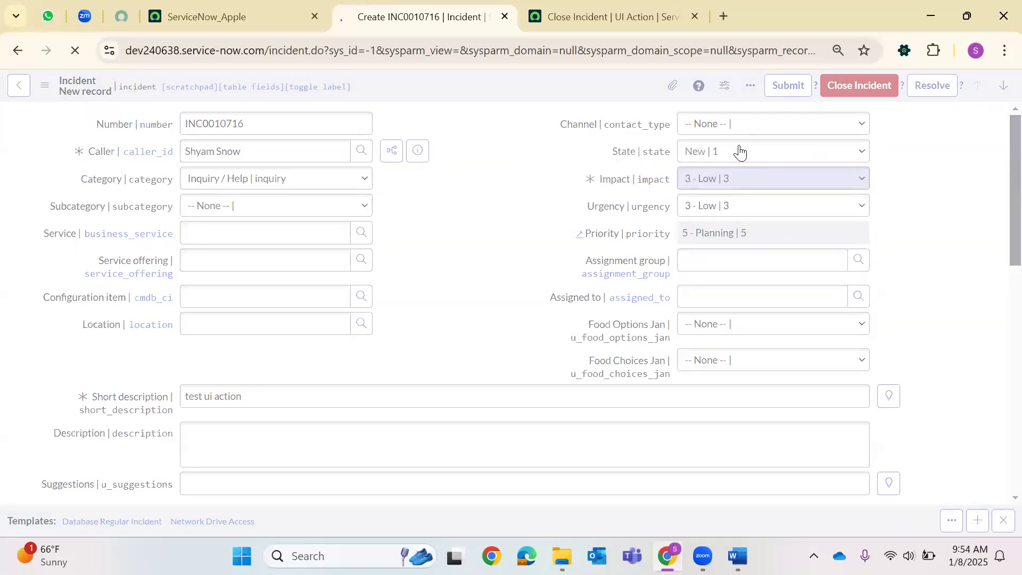
Save the test incident, then set it On Hold with reason Awaiting Caller and save.
right_click(427, 88)
click(463, 103)
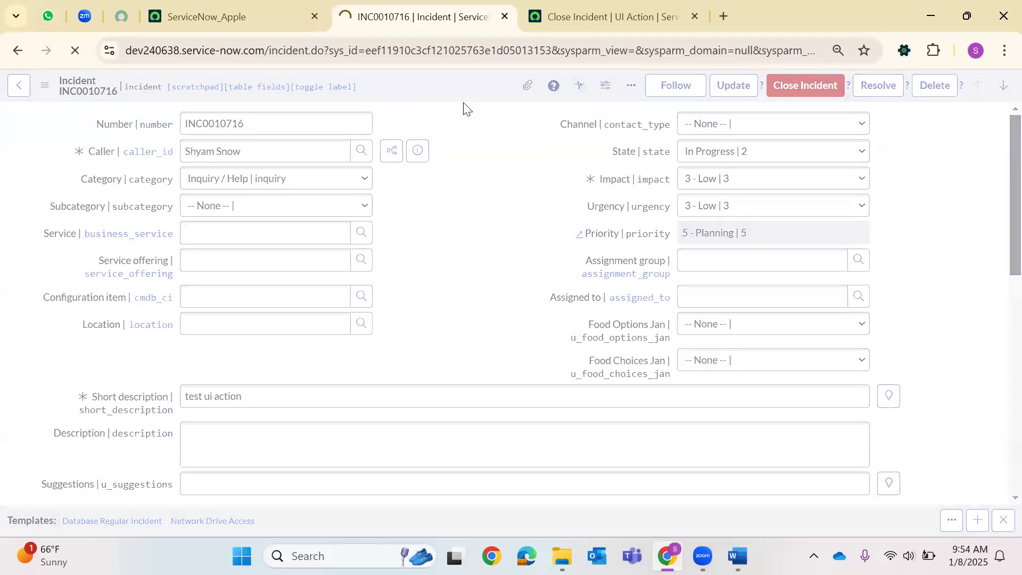
click(698, 152)
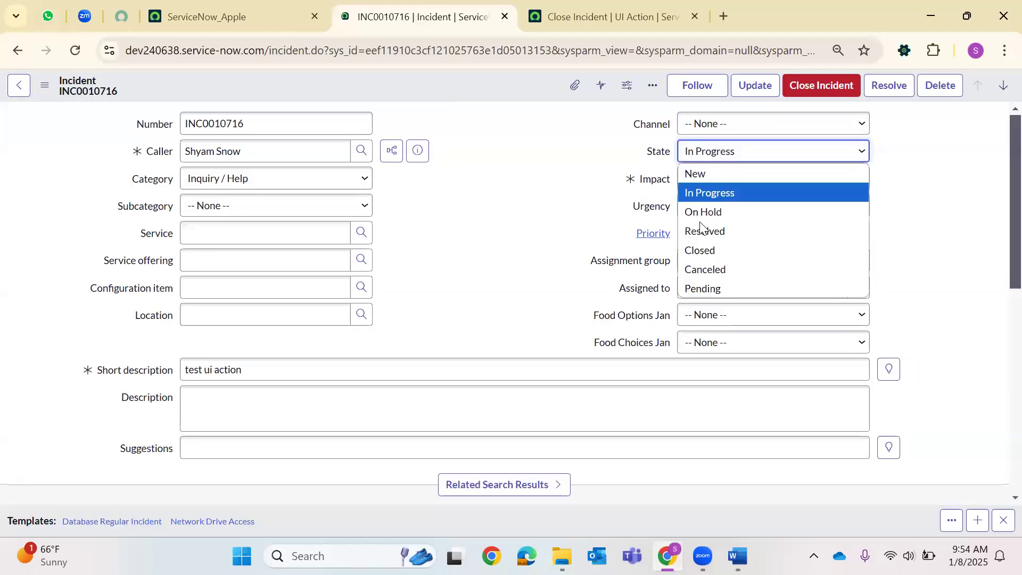
click(704, 212)
click(708, 179)
click(725, 220)
right_click(462, 81)
click(458, 84)
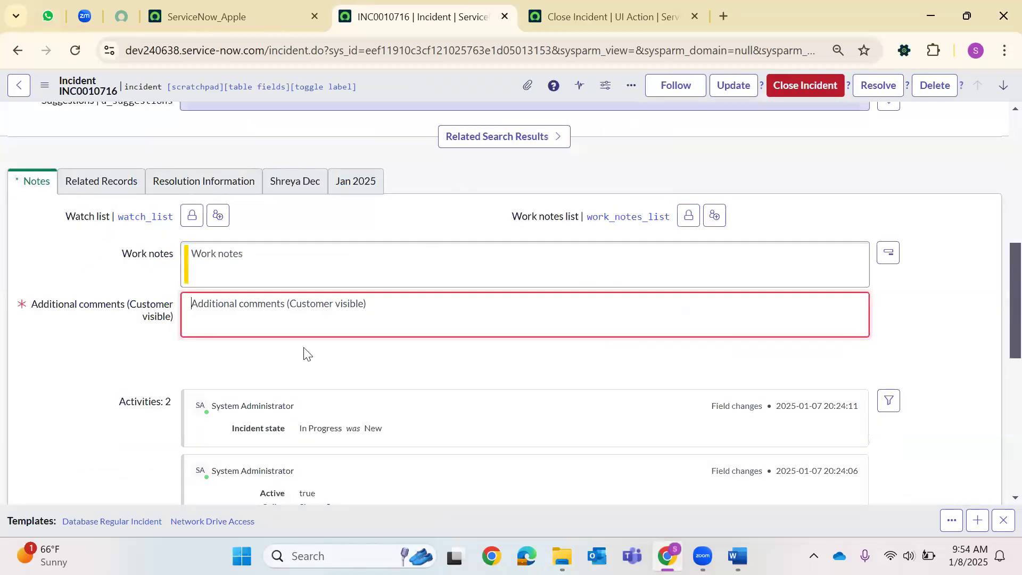
Add the comment 'test' and save the incident.
text(test)
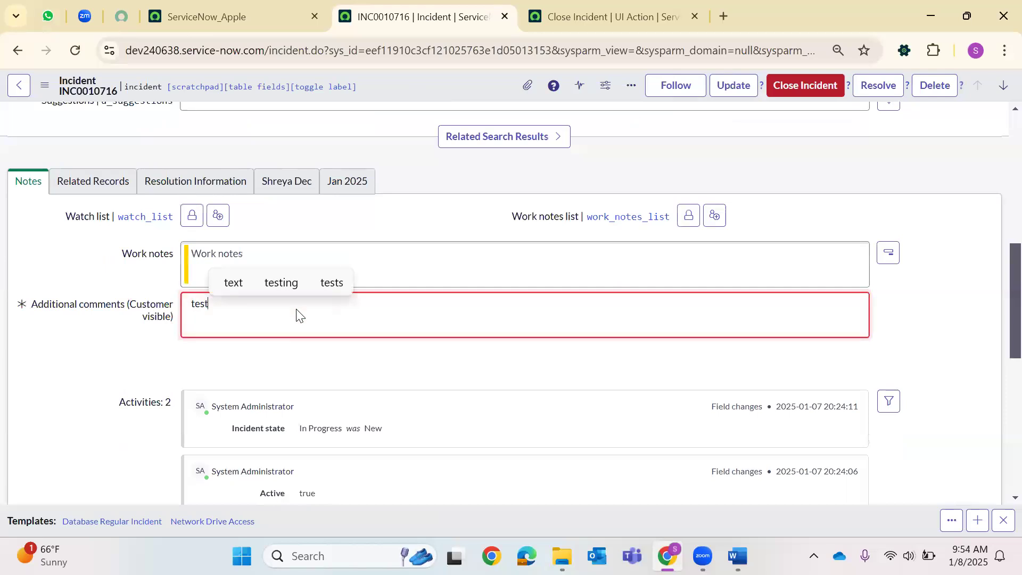
right_click(454, 86)
click(450, 99)
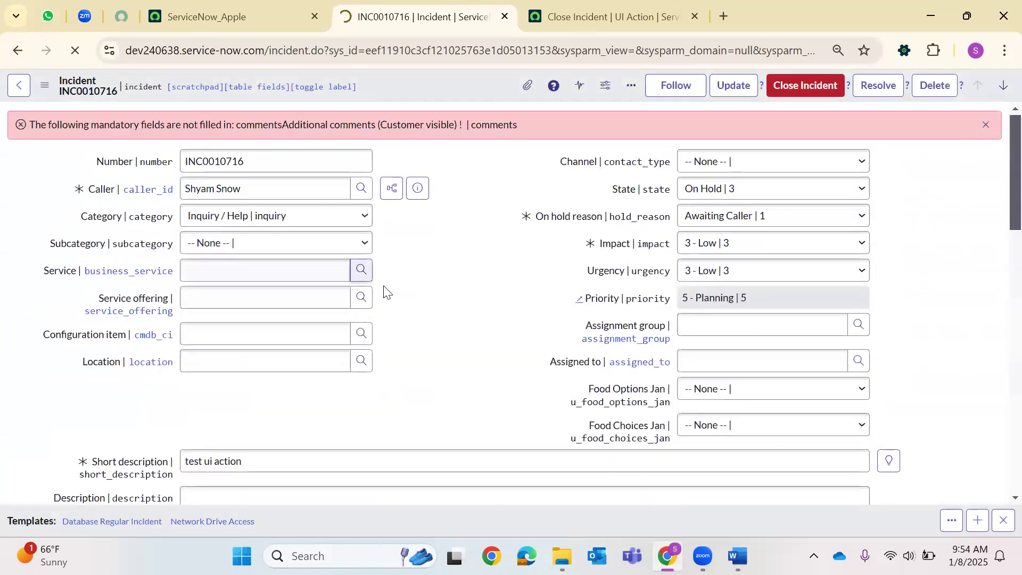
Set state Resolved, resolution code Duplicate and notes 'rdtfy', then save.
click(702, 151)
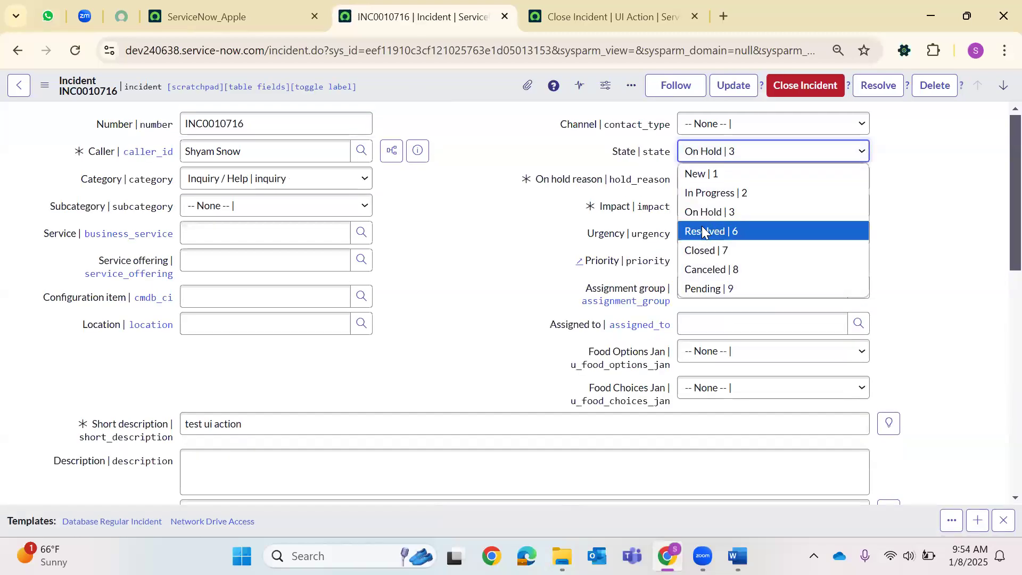
click(702, 228)
right_click(478, 96)
click(479, 94)
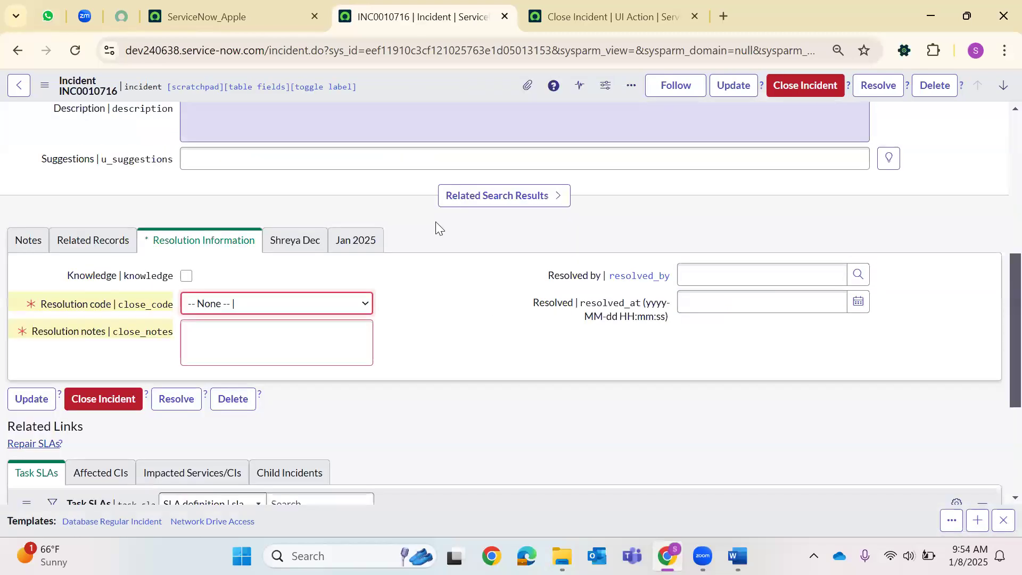
click(263, 301)
click(247, 347)
click(250, 329)
text(rdtfy)
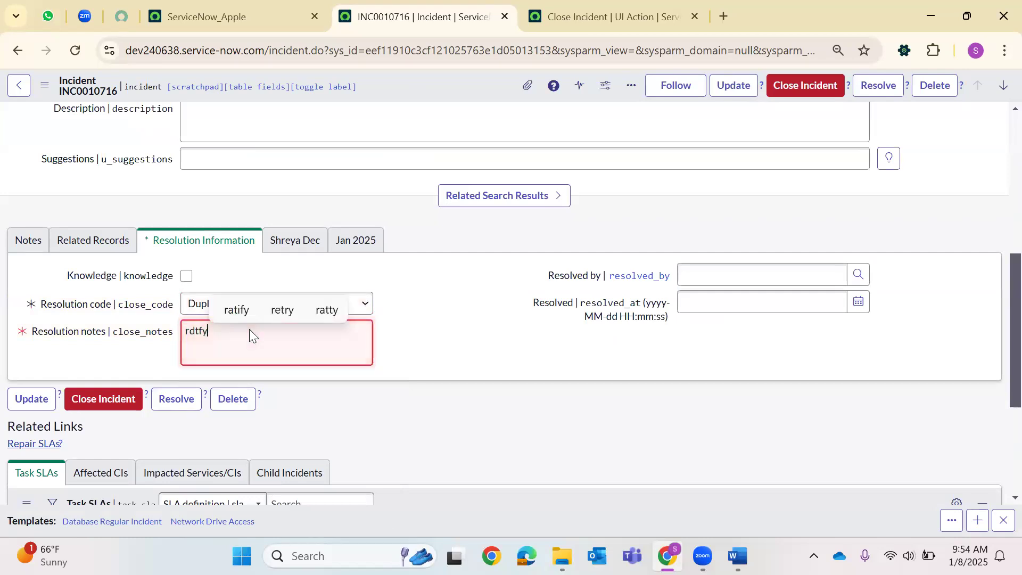
right_click(393, 82)
click(430, 92)
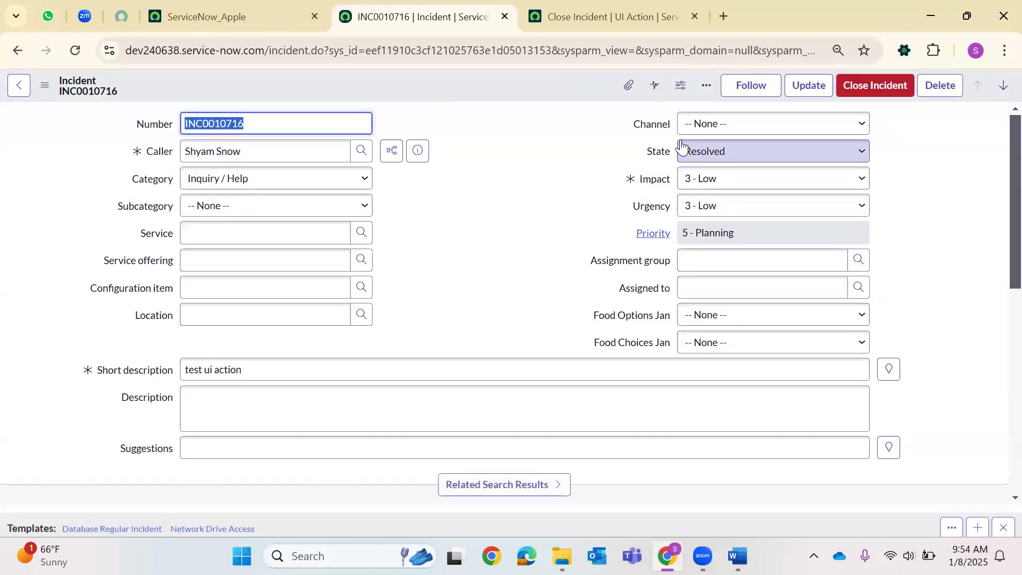
Run Close Incident on INC0010716 and verify its Duplicate code and 'Today is 8thJan 2025' notes.
click(865, 87)
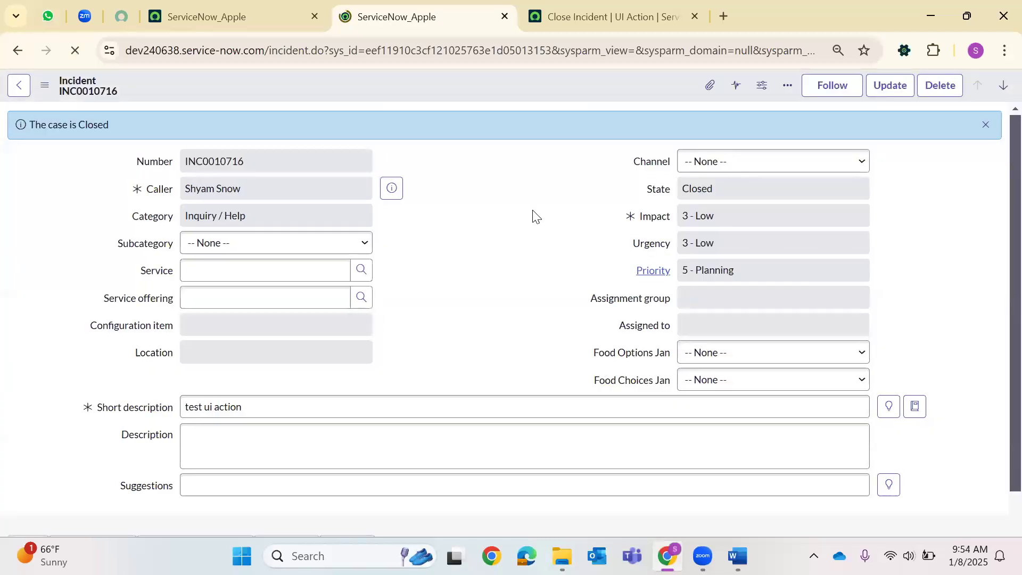
scroll(282, 206, down, 4)
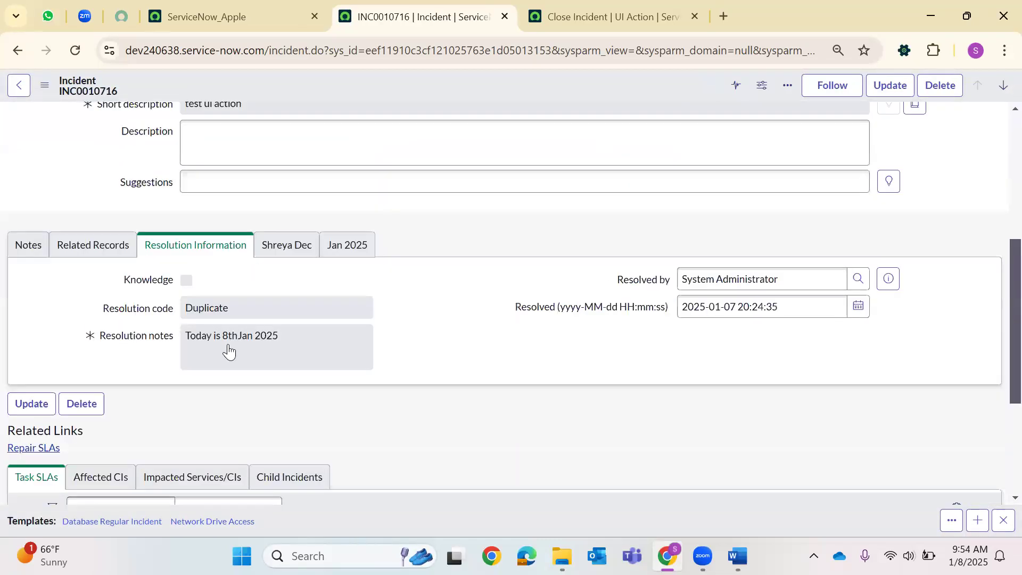
click(221, 354)
drag(305, 358, 252, 336)
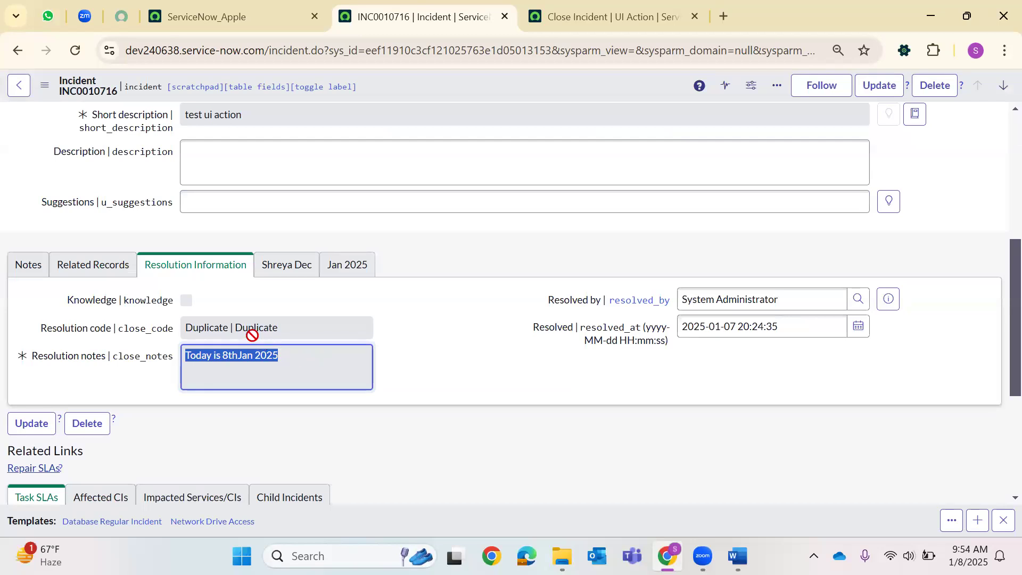
click(252, 335)
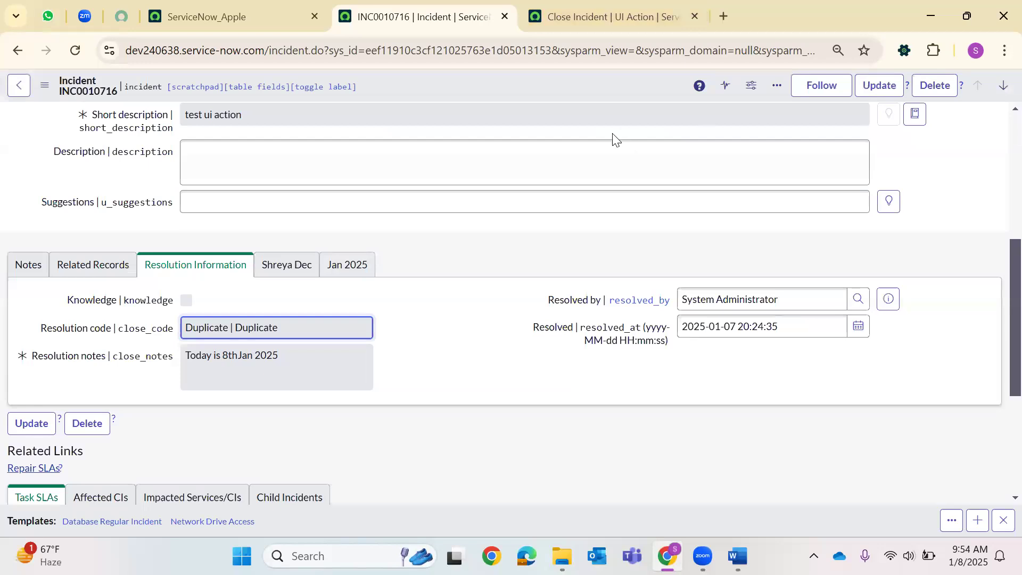
scroll(616, 140, up, 5)
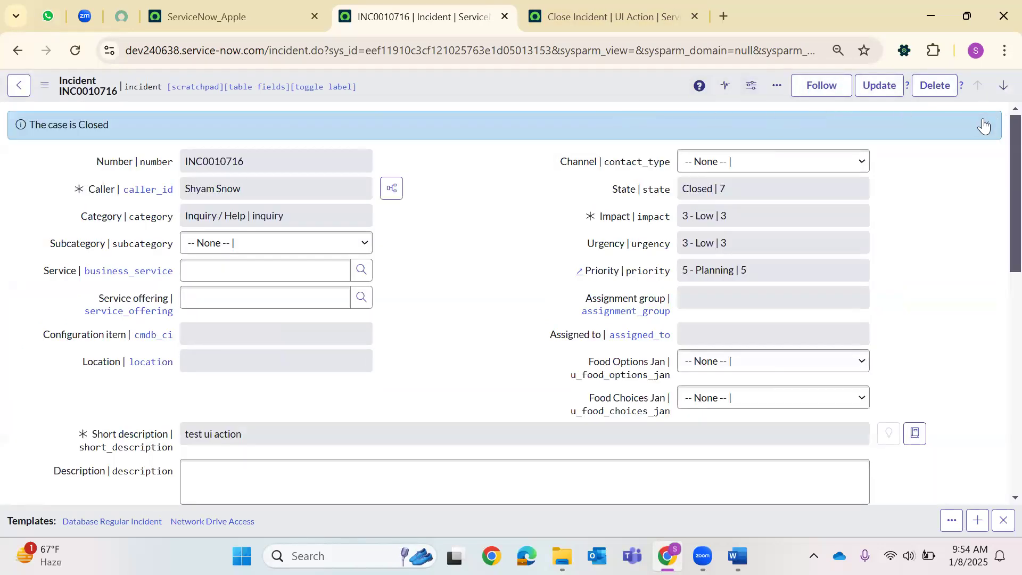
click(563, 6)
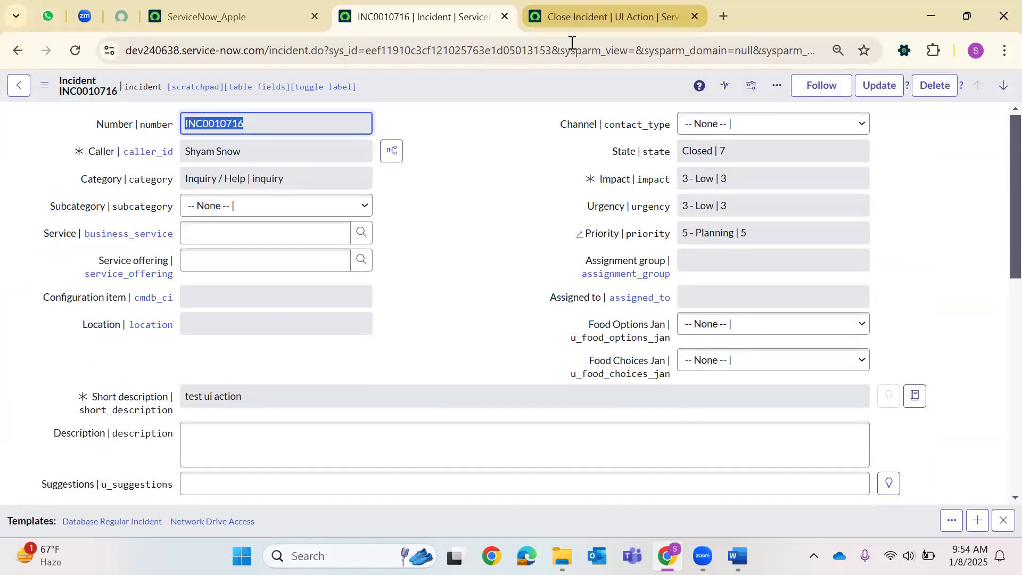
scroll(282, 239, up, 5)
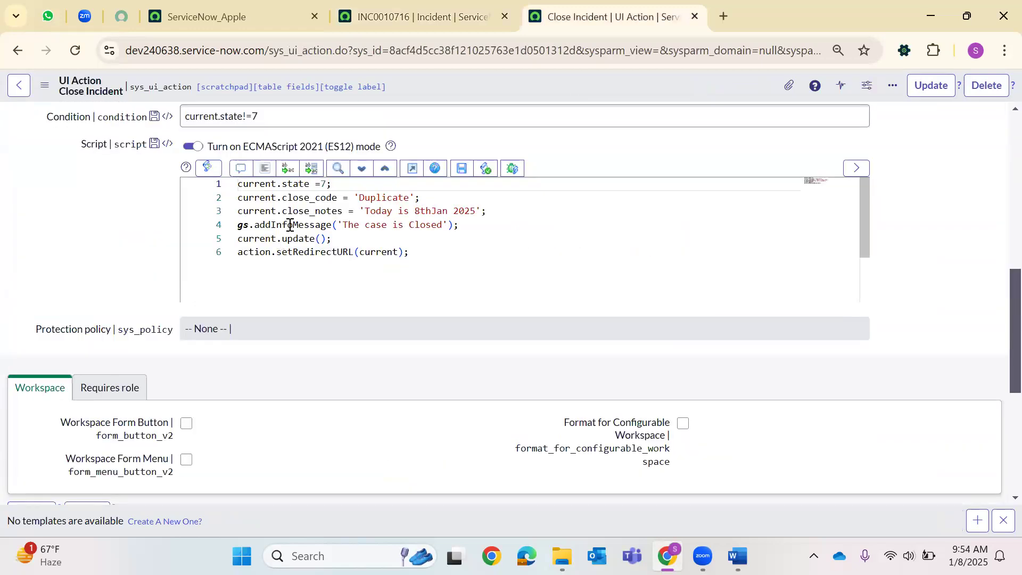
double_click(290, 225)
key(BackSpace)
text(addE)
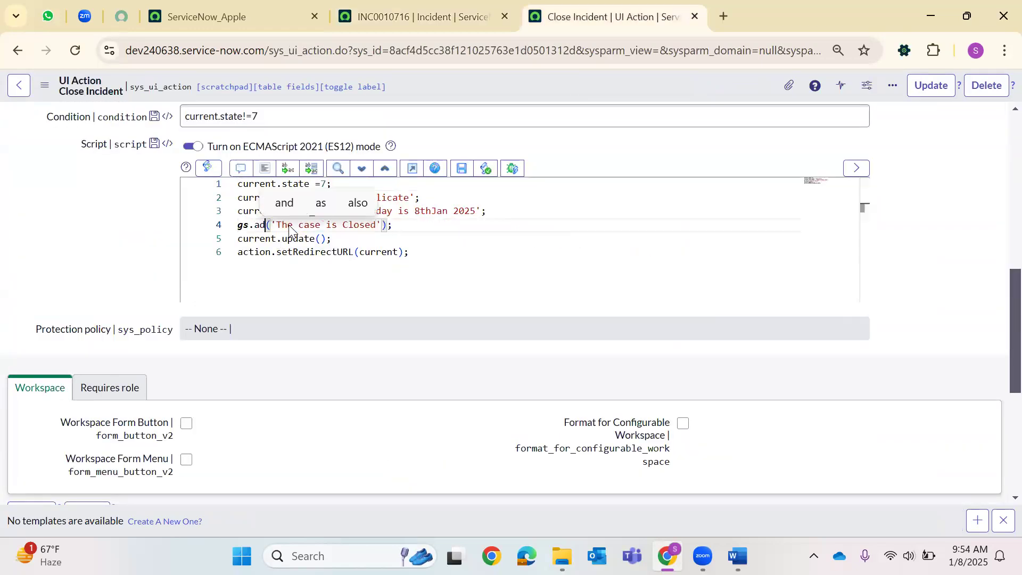
key(BackSpace)
key(BackSpace)
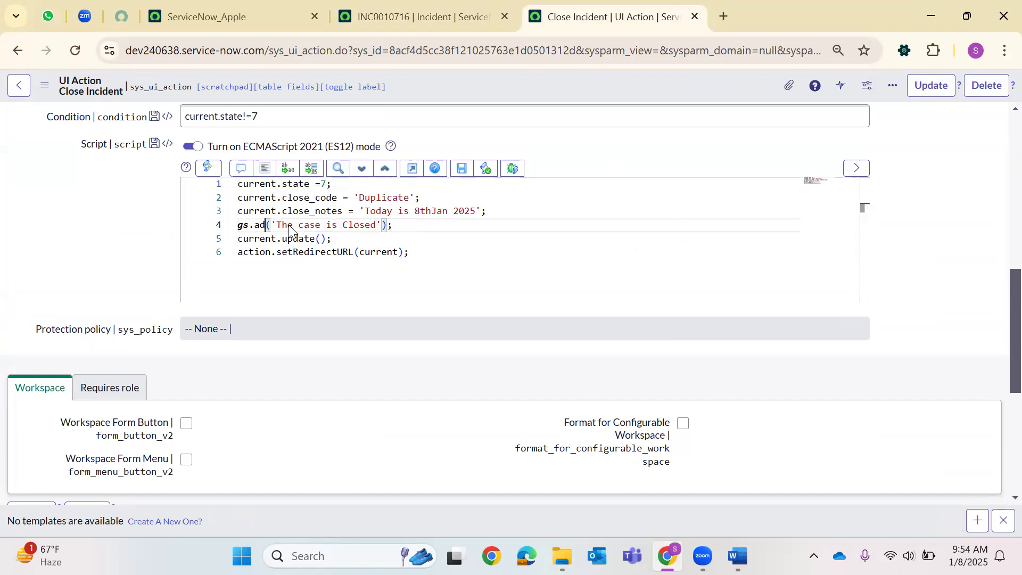
click(78, 51)
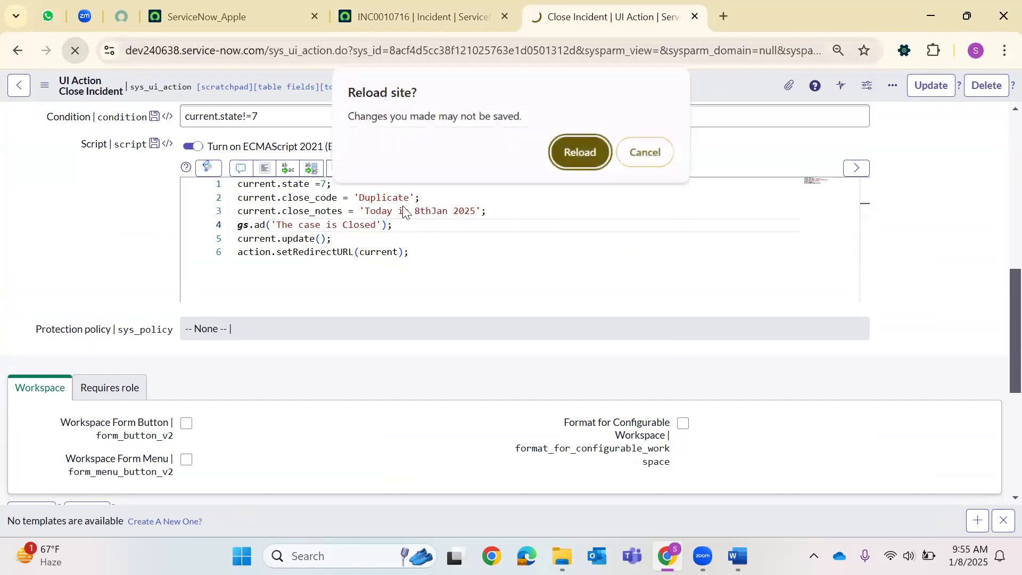
key(Return)
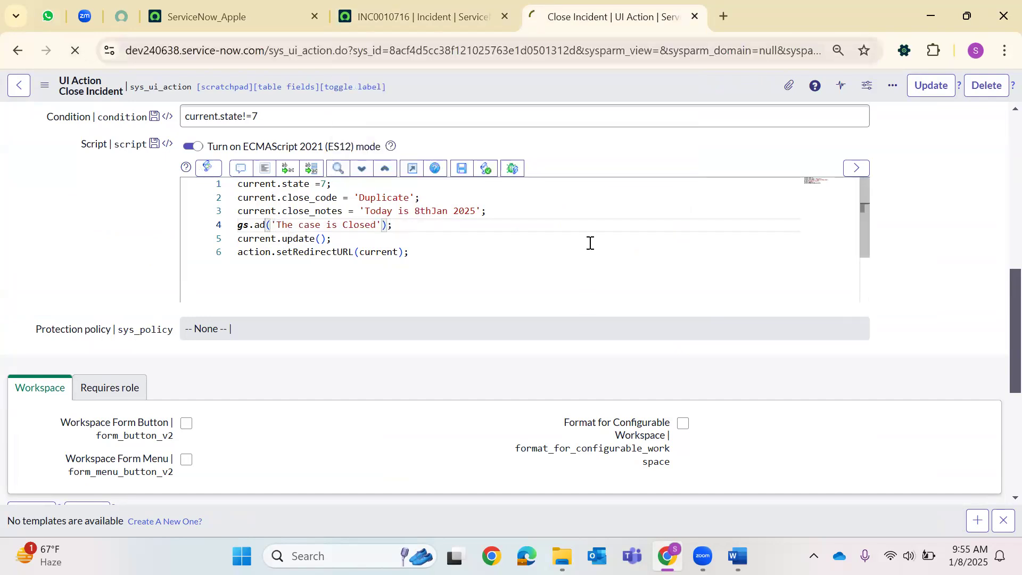
click(478, 4)
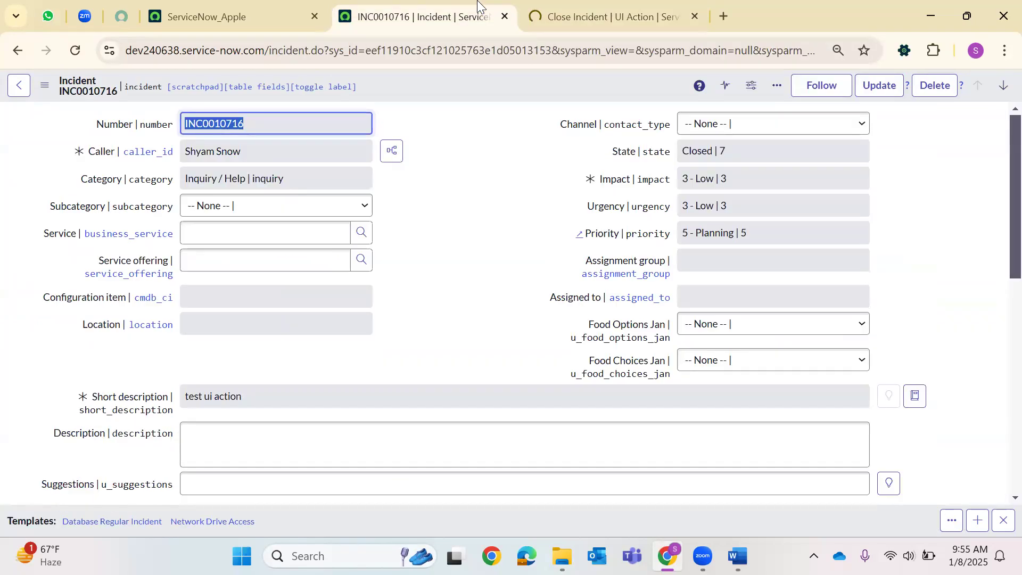
double_click(460, 46)
Create incident INC0010717 with a caller and state In Progress, and save it.
text(-)
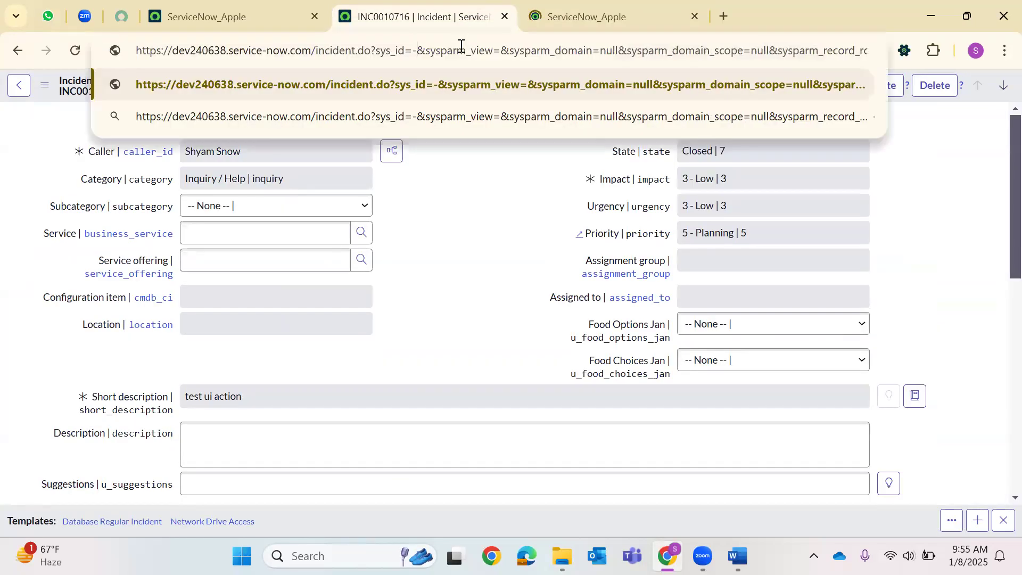
text(1)
key(Return)
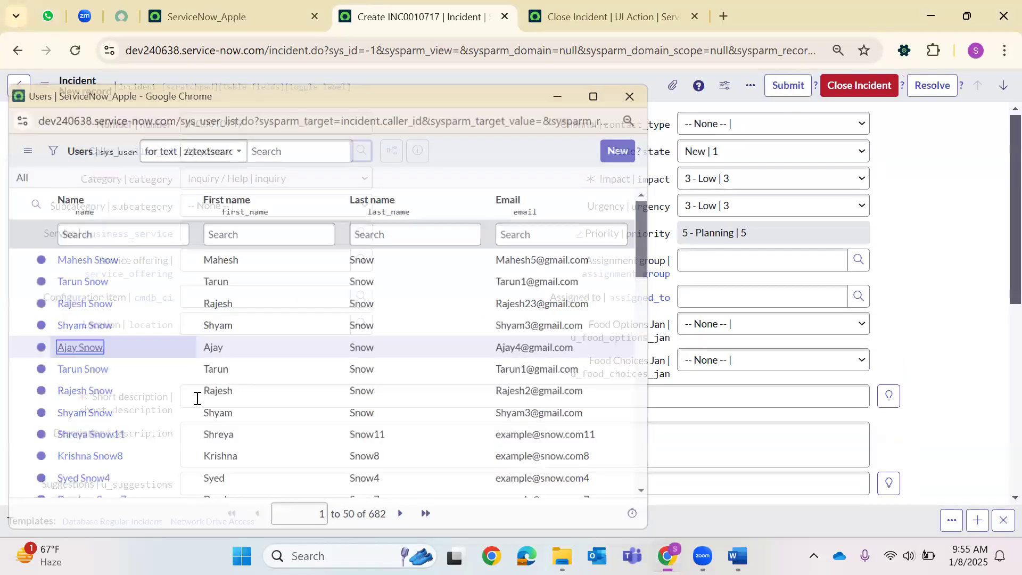
click(197, 399)
text(dcfvbgnm,)
click(756, 152)
click(721, 193)
right_click(492, 74)
click(519, 81)
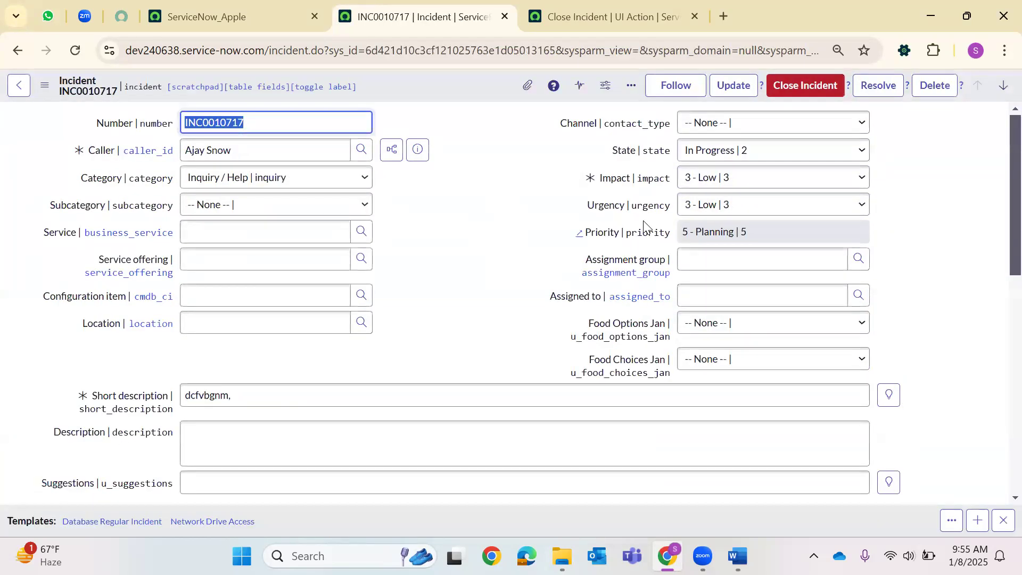
Try Close Incident twice, view the resolution codes, then go to the UI action record.
scroll(643, 223, down, 6)
click(803, 84)
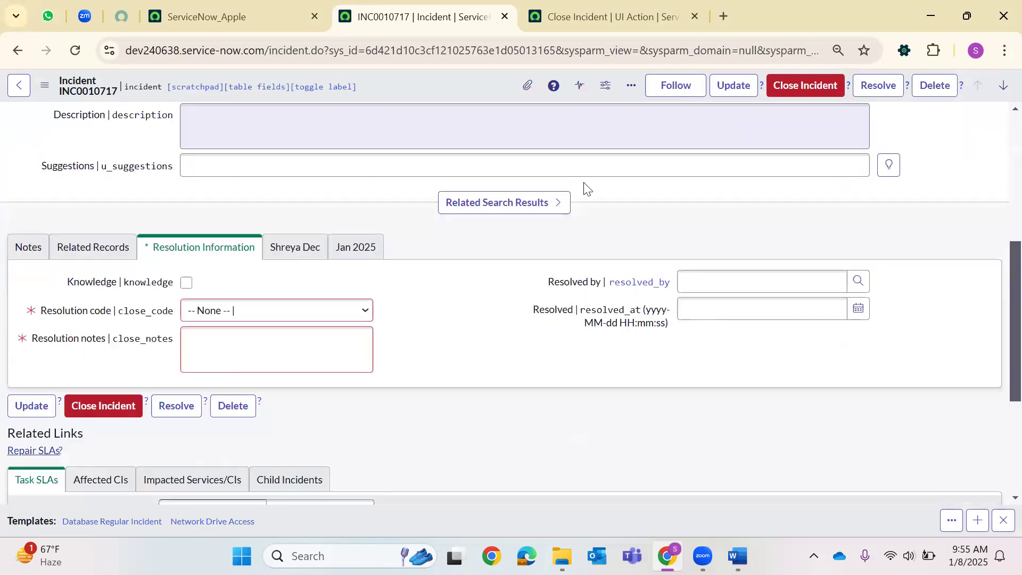
click(805, 85)
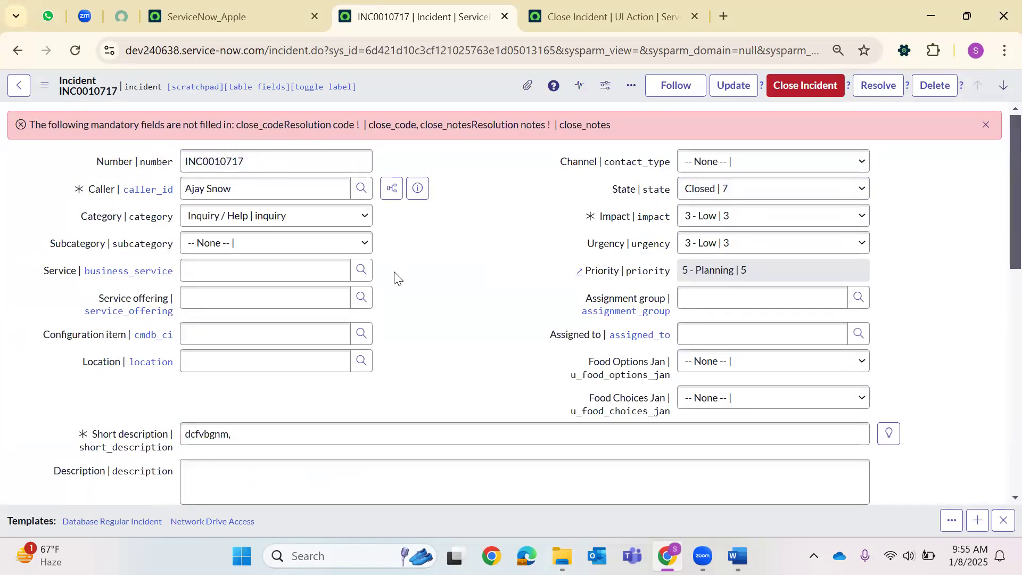
click(268, 269)
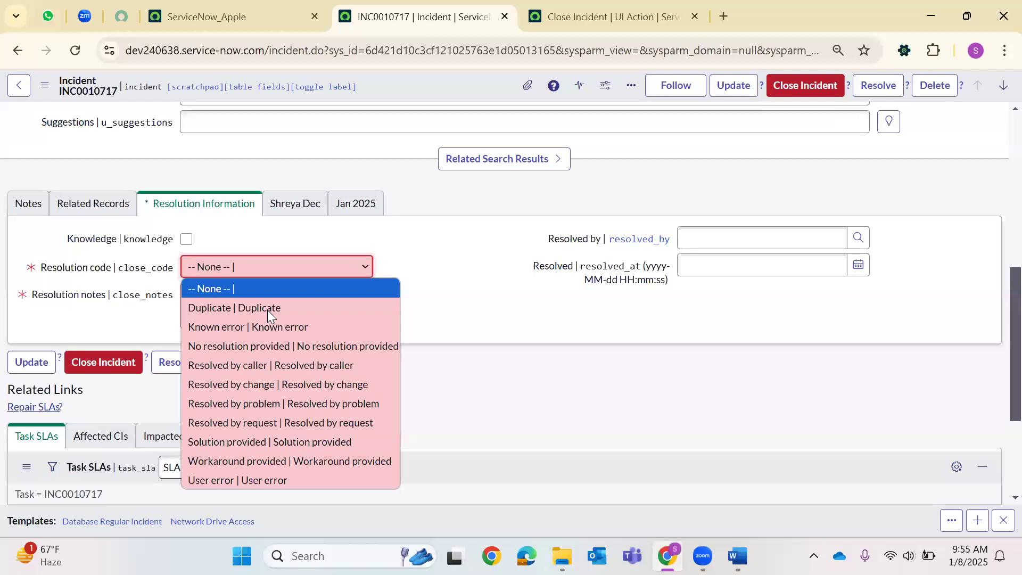
key(ctrl+Tab)
scroll(578, 294, down, 5)
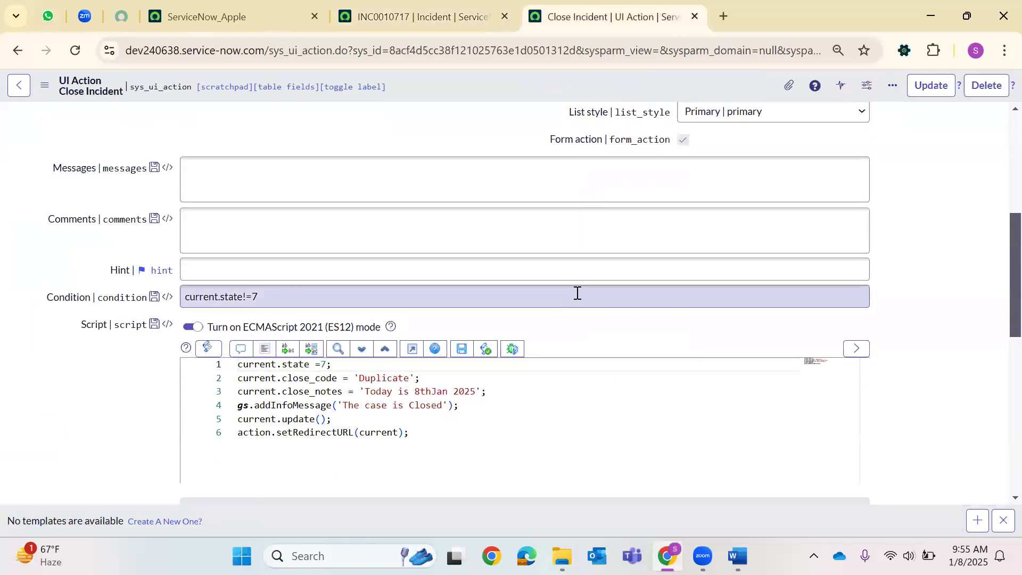
scroll(577, 293, up, 5)
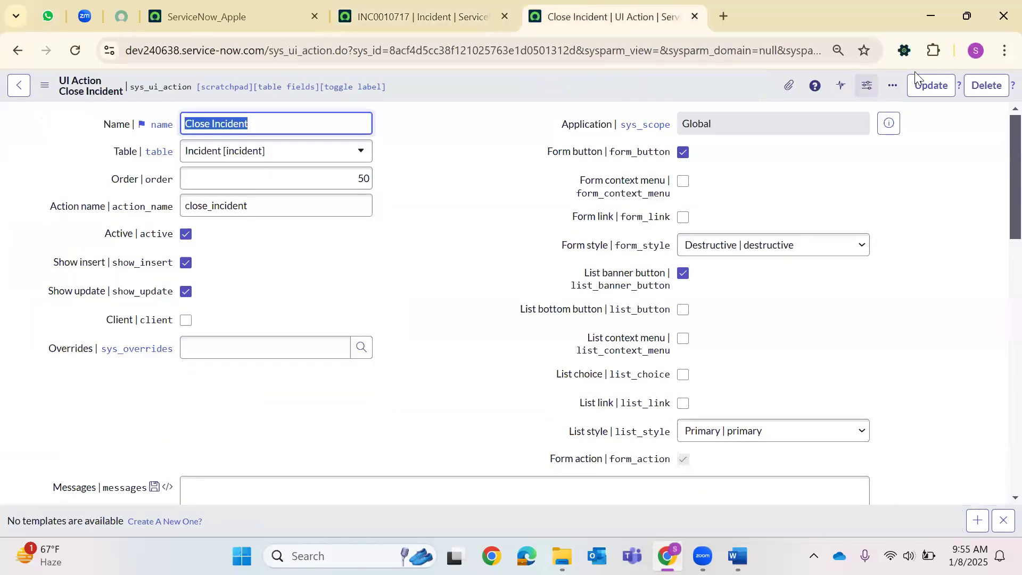
Save the UI action, then submit a new incident with a caller and text 'zxcvbnm'.
key(Return)
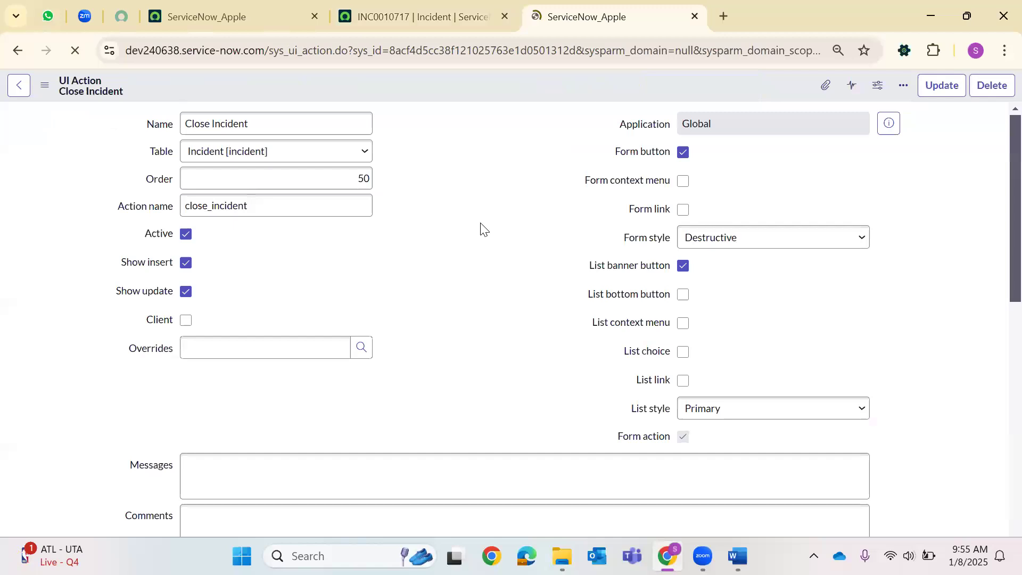
click(470, 20)
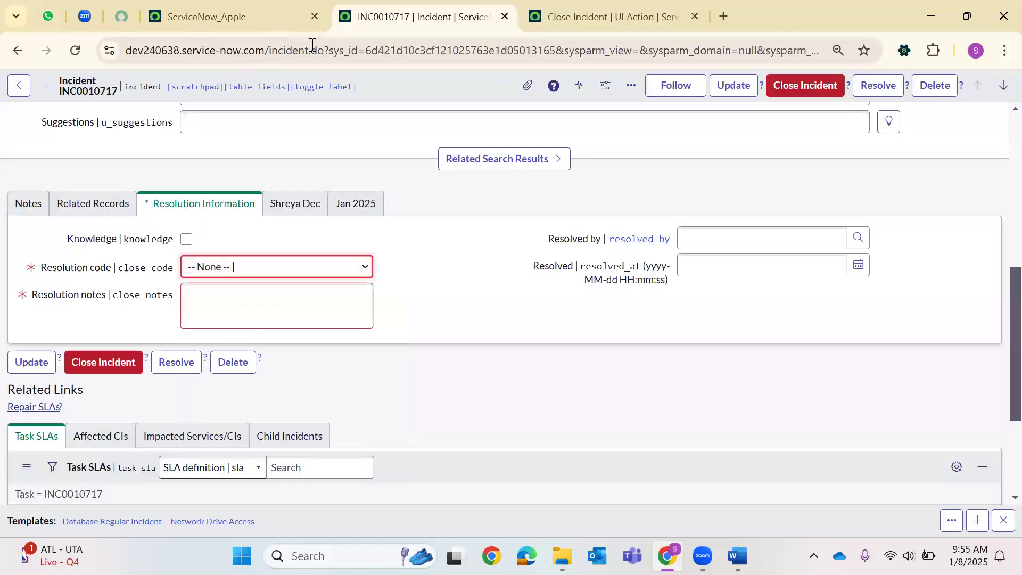
click(384, 49)
double_click(388, 50)
key(BackSpace)
text(-1)
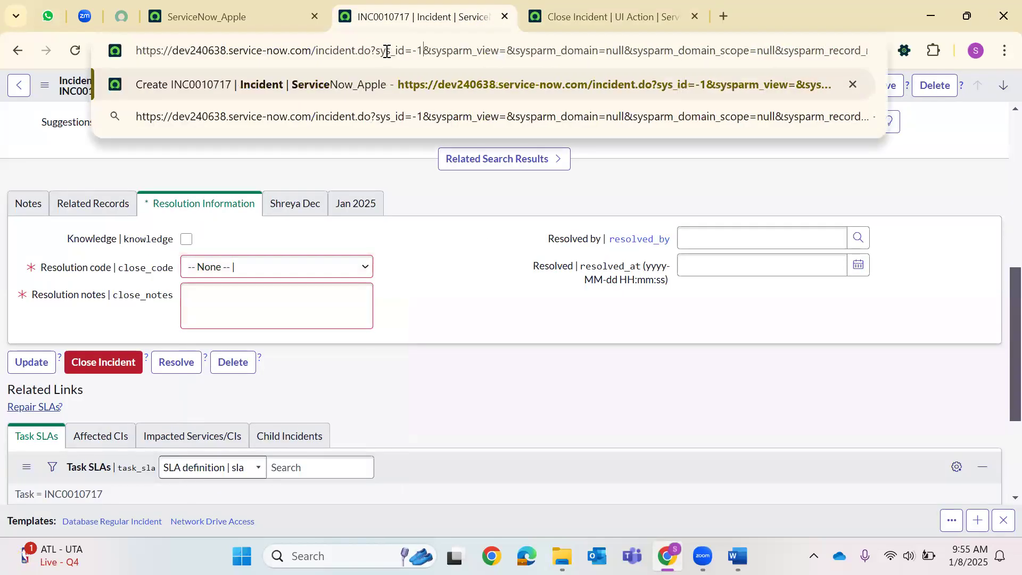
key(Return)
click(362, 153)
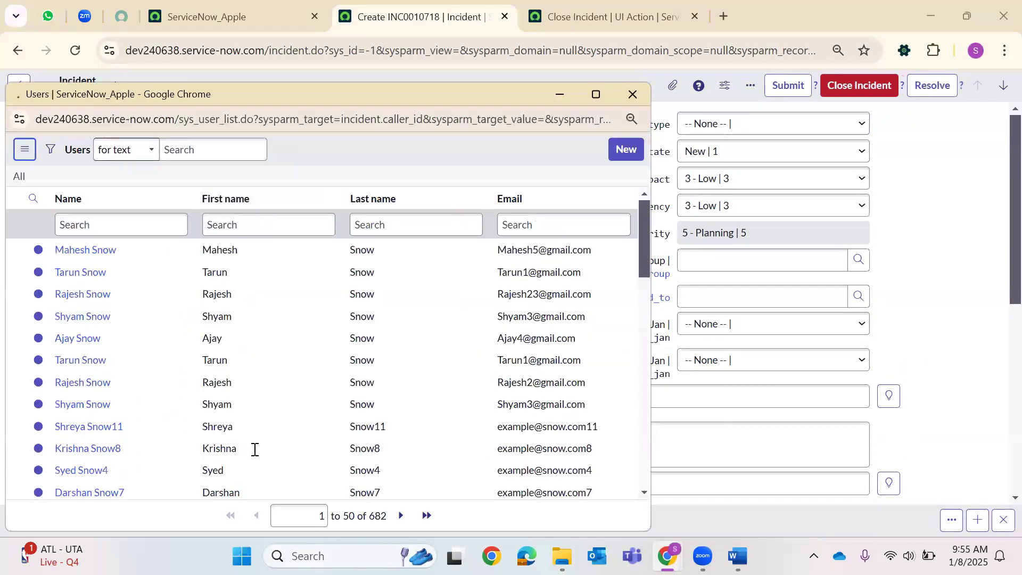
click(88, 432)
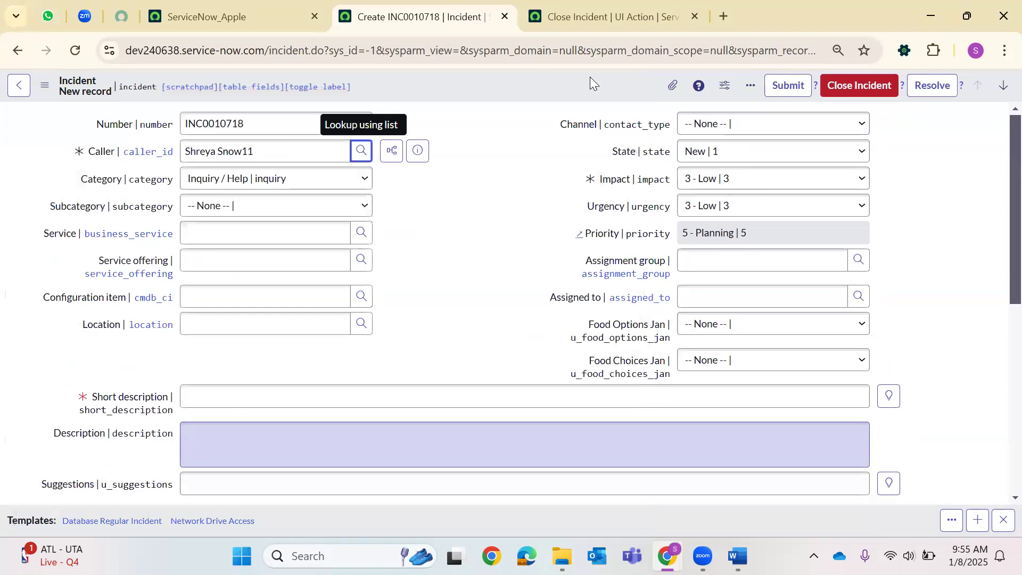
text(zxcvbnm)
key(Return)
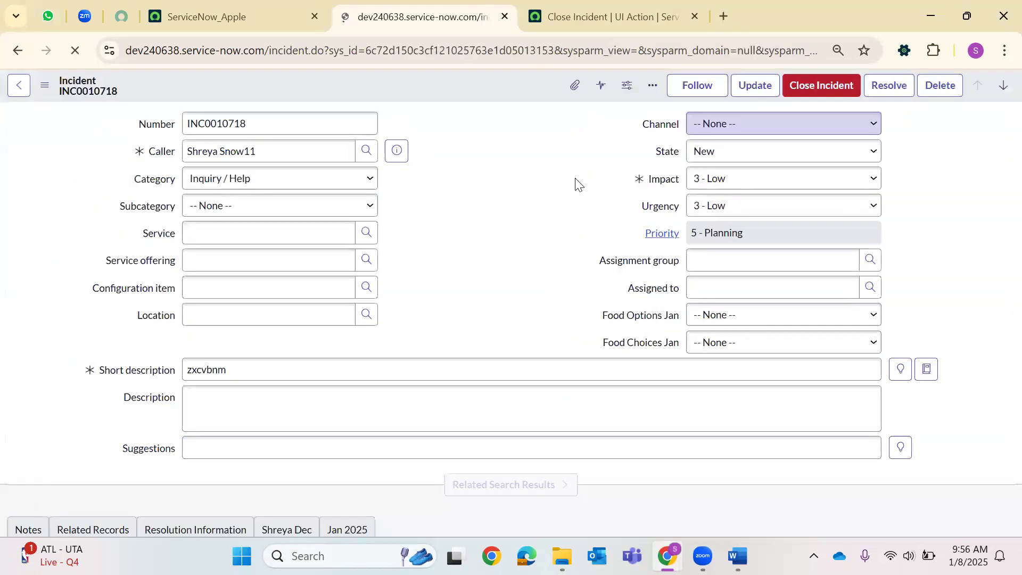
Run Close Incident on INC0010718, set resolution code Known error with notes, and save.
right_click(494, 94)
key(Return)
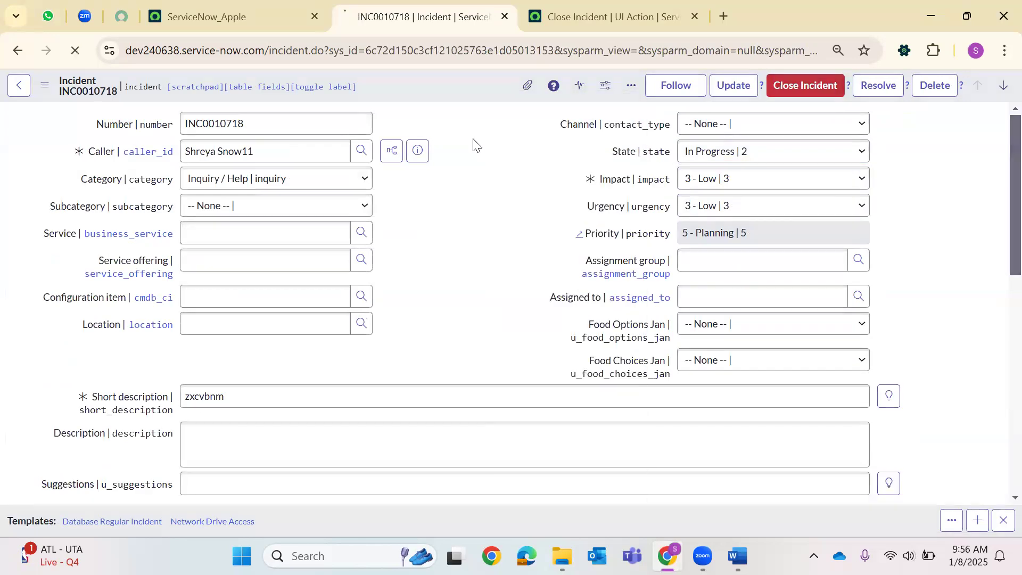
scroll(638, 160, down, 5)
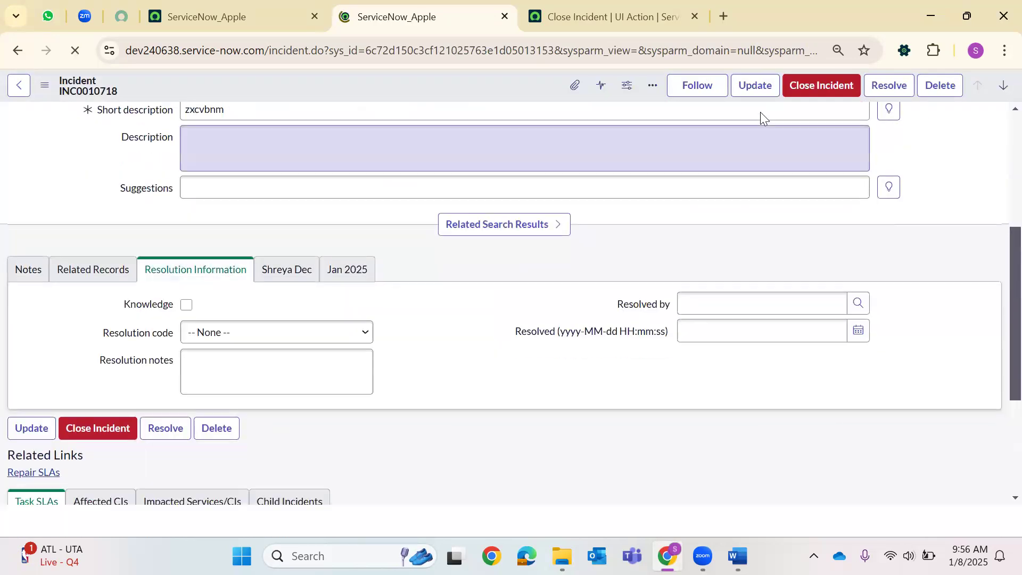
click(806, 85)
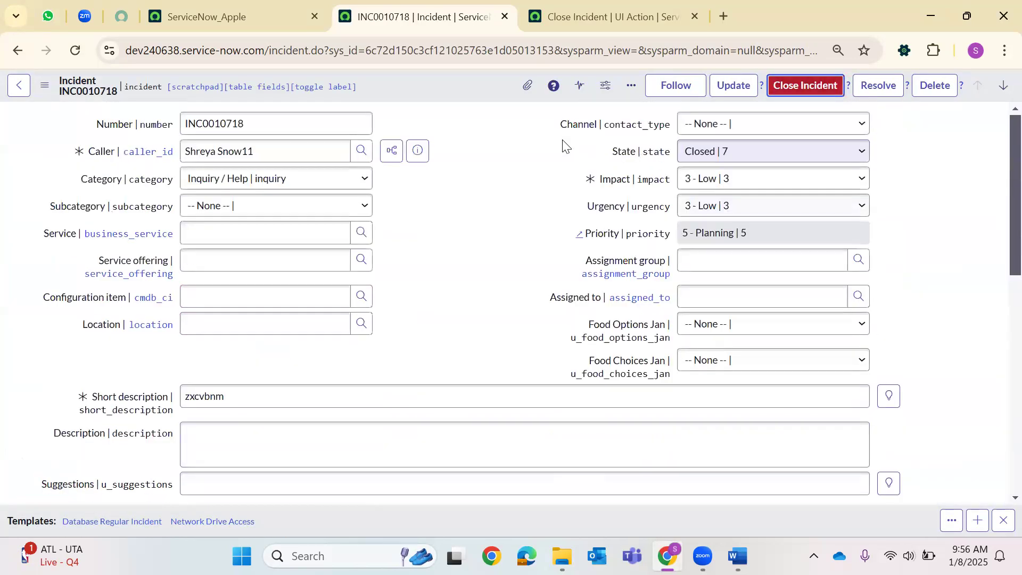
scroll(407, 277, down, 6)
click(265, 313)
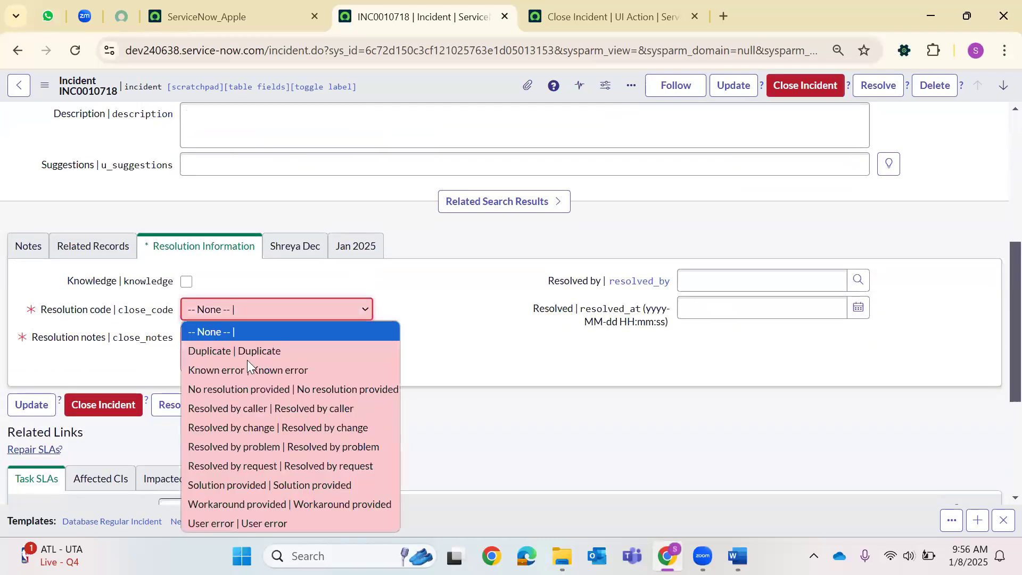
click(246, 367)
click(248, 359)
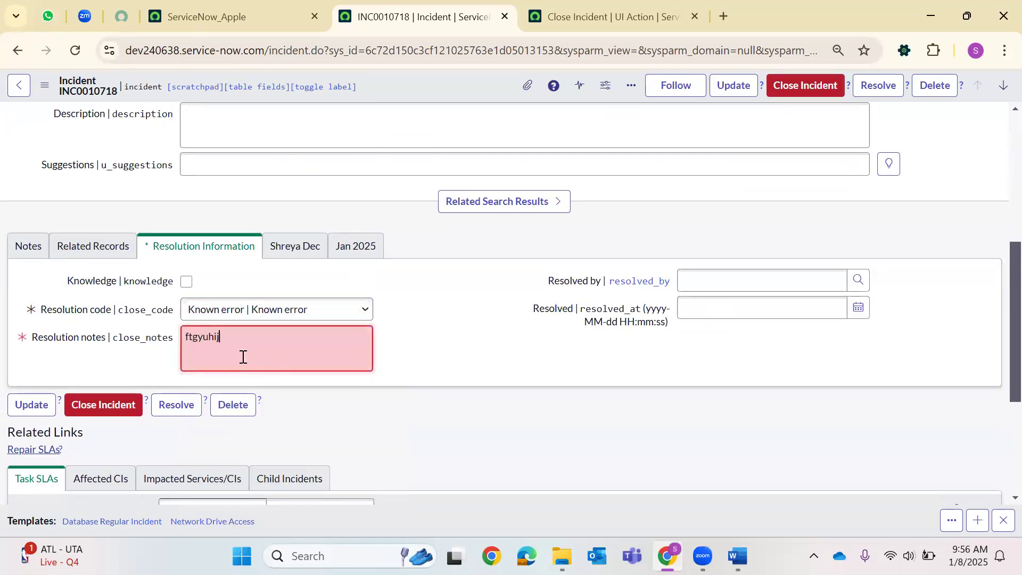
right_click(459, 87)
click(477, 100)
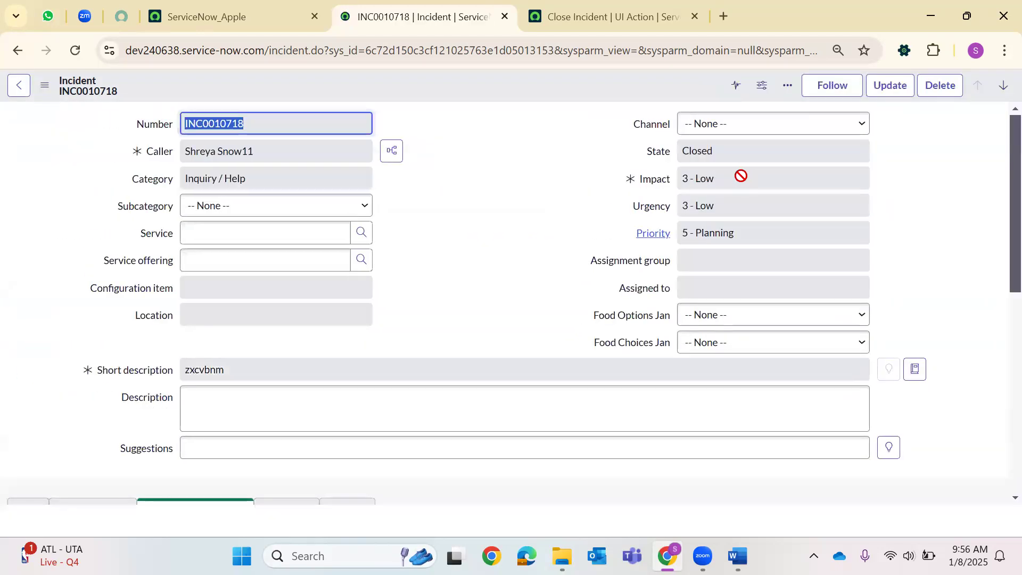
scroll(683, 184, down, 5)
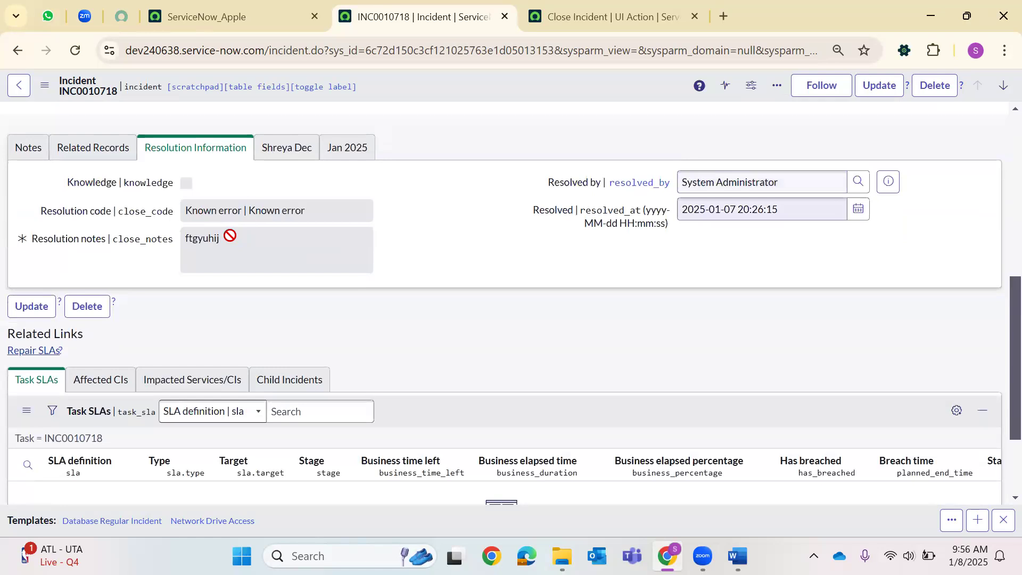
scroll(835, 136, up, 5)
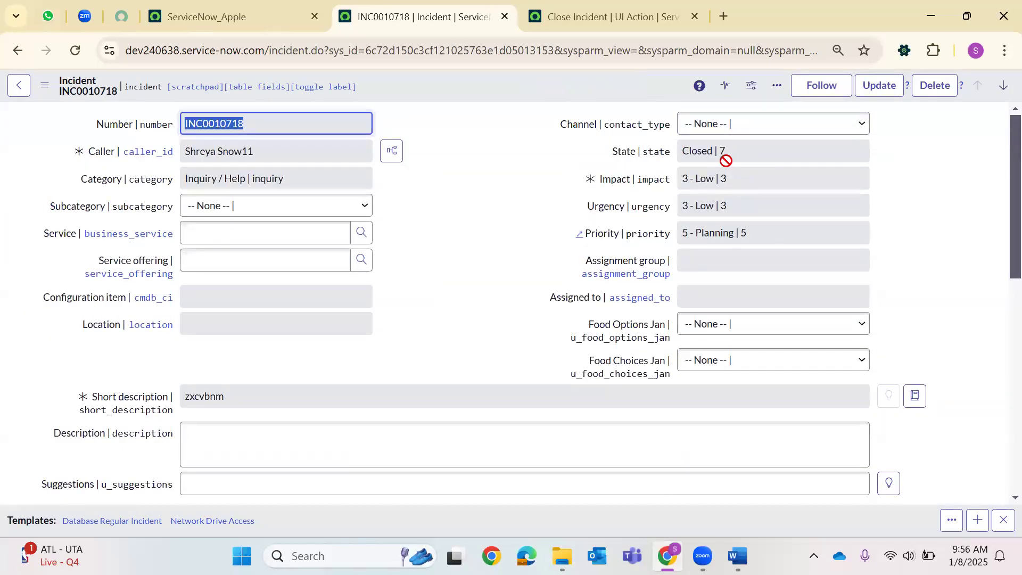
scroll(555, 280, down, 4)
click(552, 6)
scroll(375, 292, up, 3)
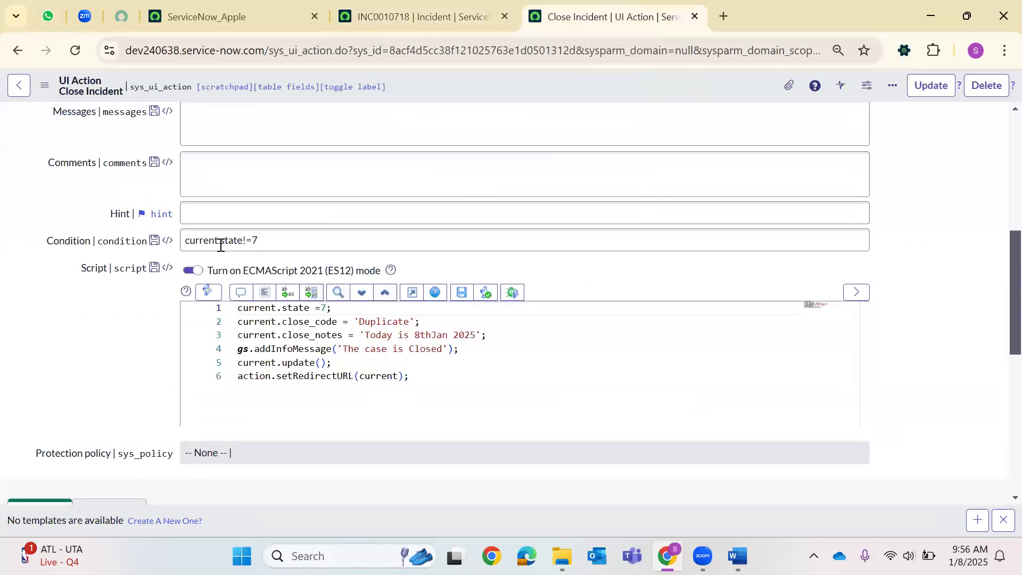
click(223, 245)
click(316, 332)
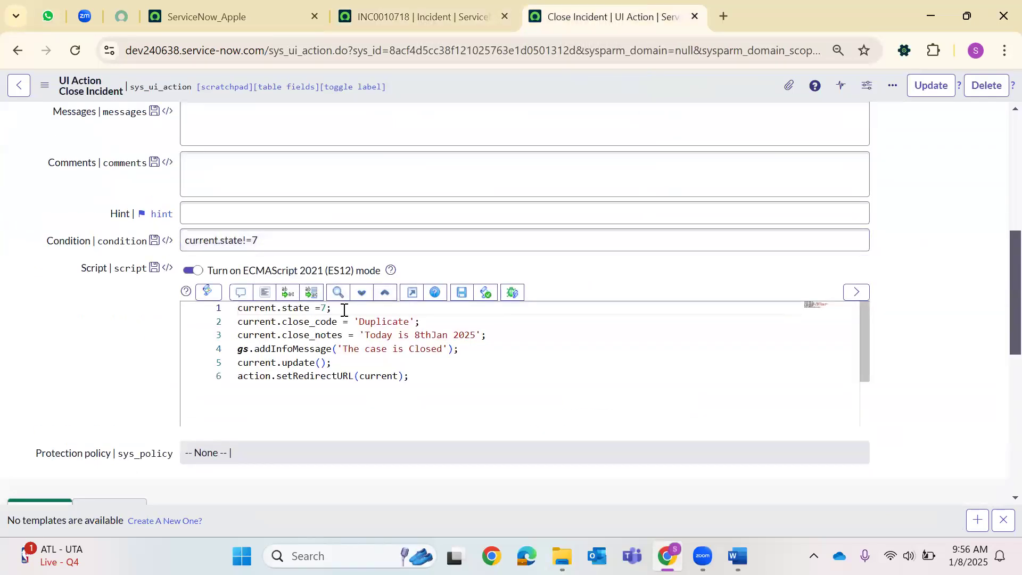
click(302, 218)
click(291, 244)
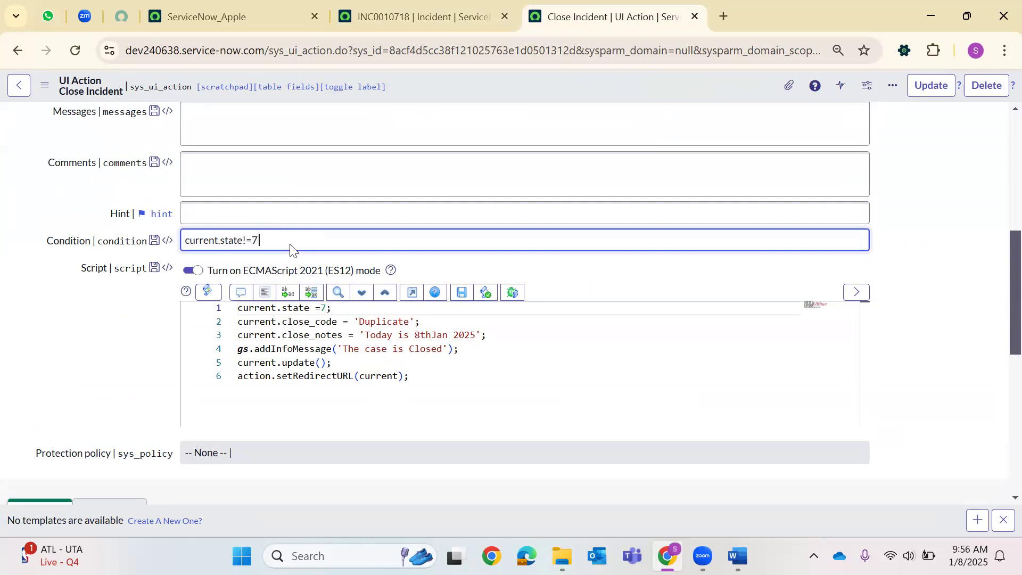
text(&& sta)
key(BackSpace)
key(BackSpace)
key(BackSpace)
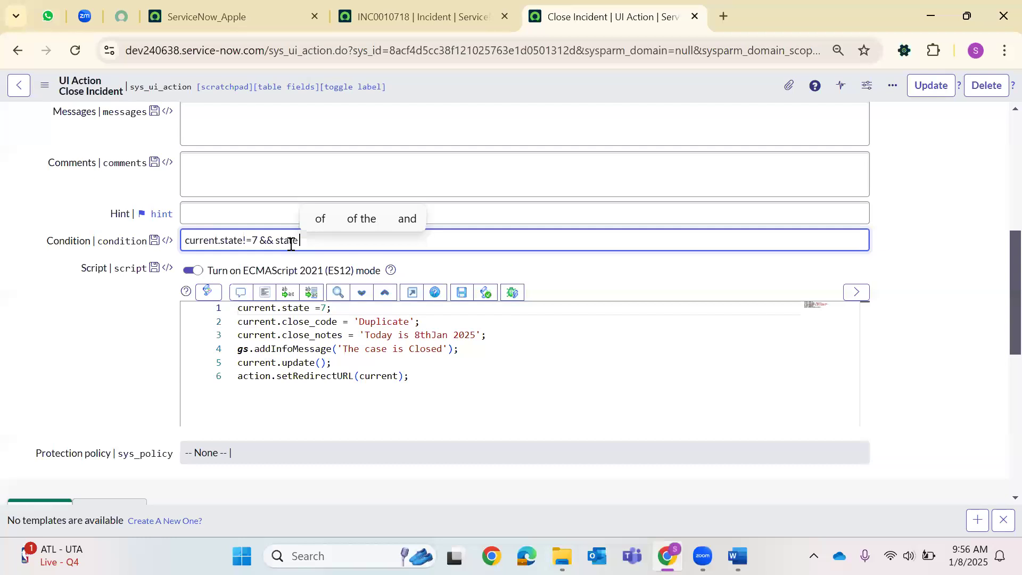
text(current.state )
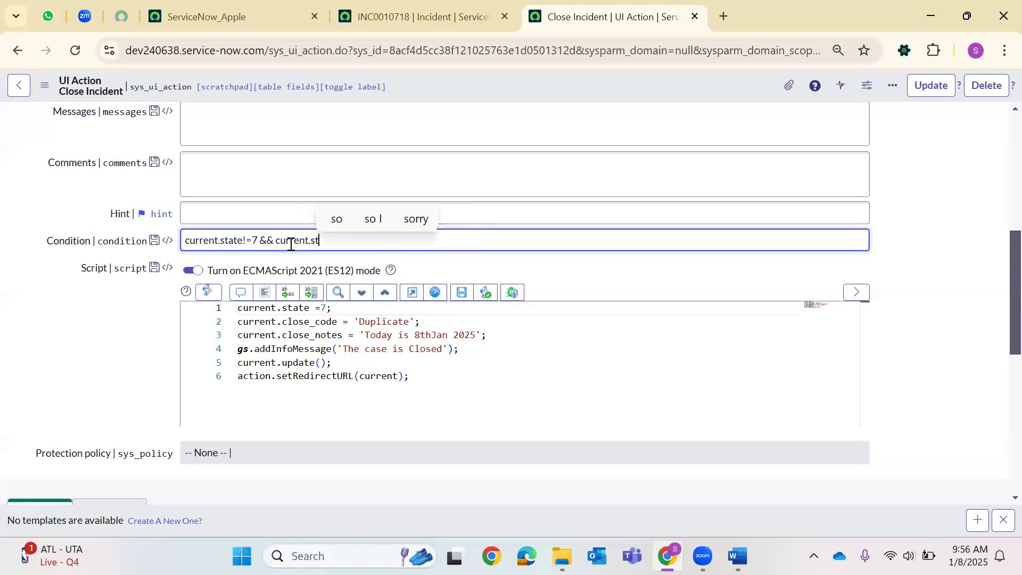
text(=)
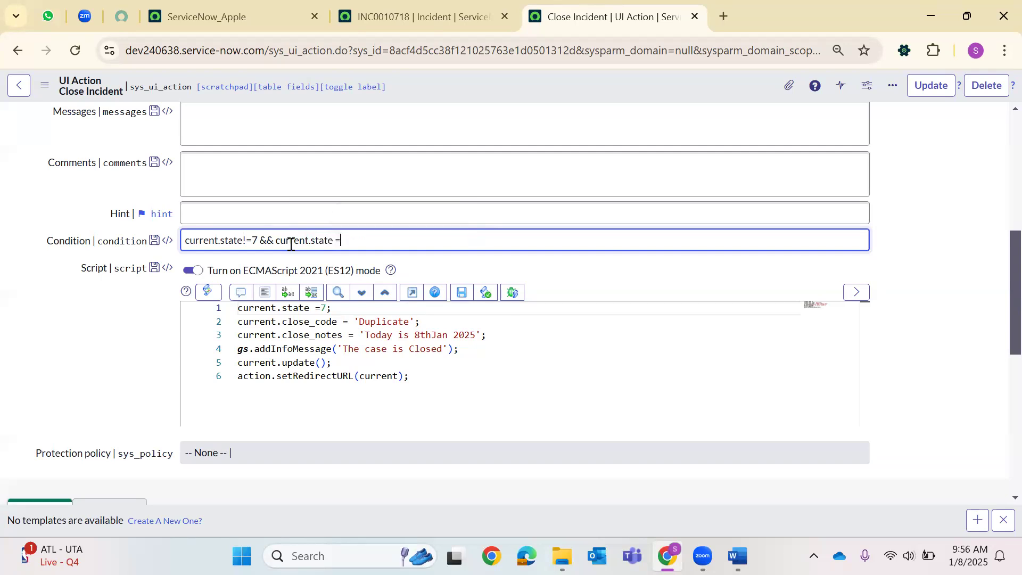
key(BackSpace)
key(BackSpace)
key(BackSpace)
key(BackSpace)
key(BackSpace)
key(BackSpace)
key(BackSpace)
key(BackSpace)
key(BackSpace)
key(BackSpace)
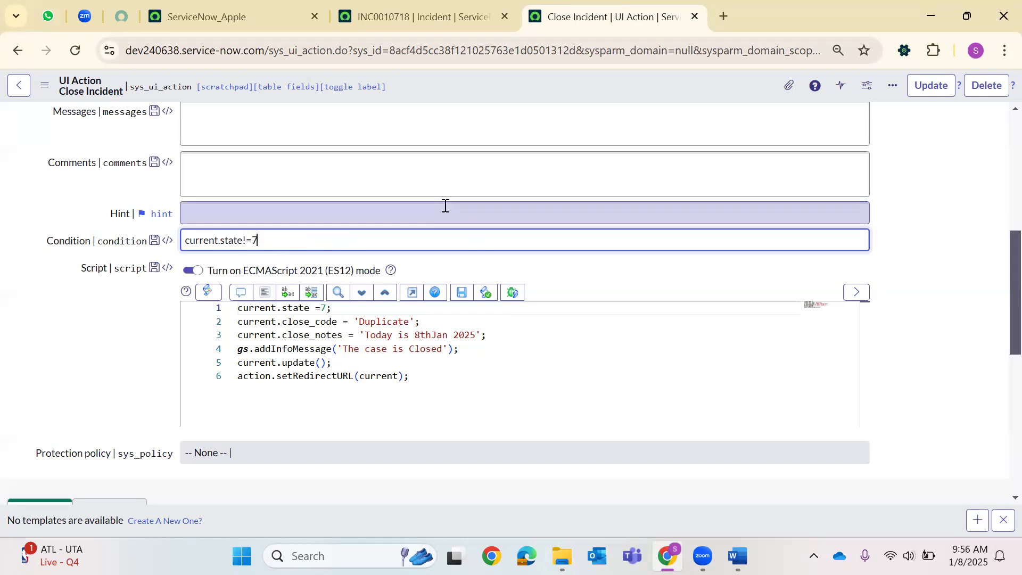
click(455, 10)
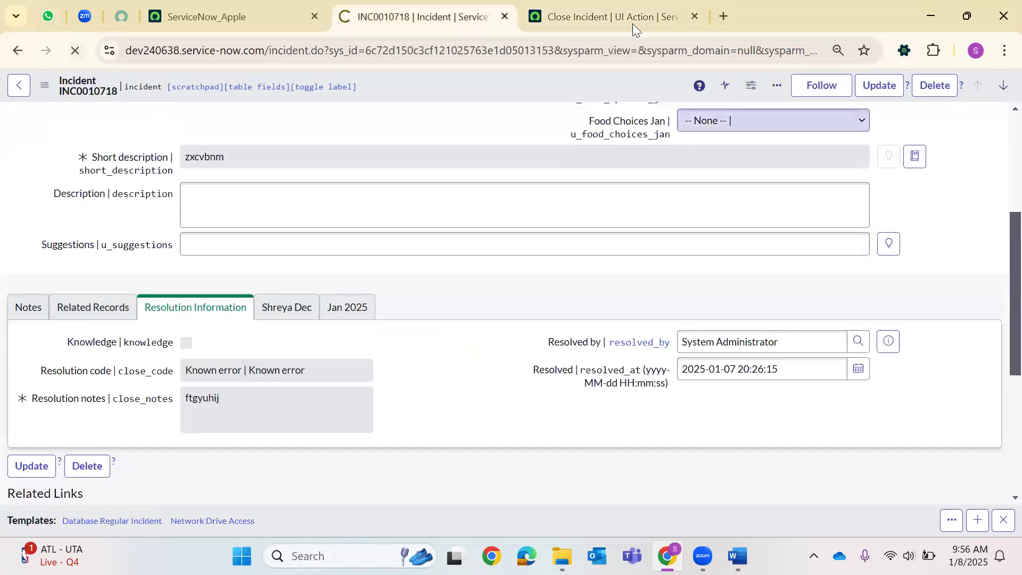
Create incident INC0010719 with a caller and short description 'ascdfvgbn', and save it.
double_click(460, 48)
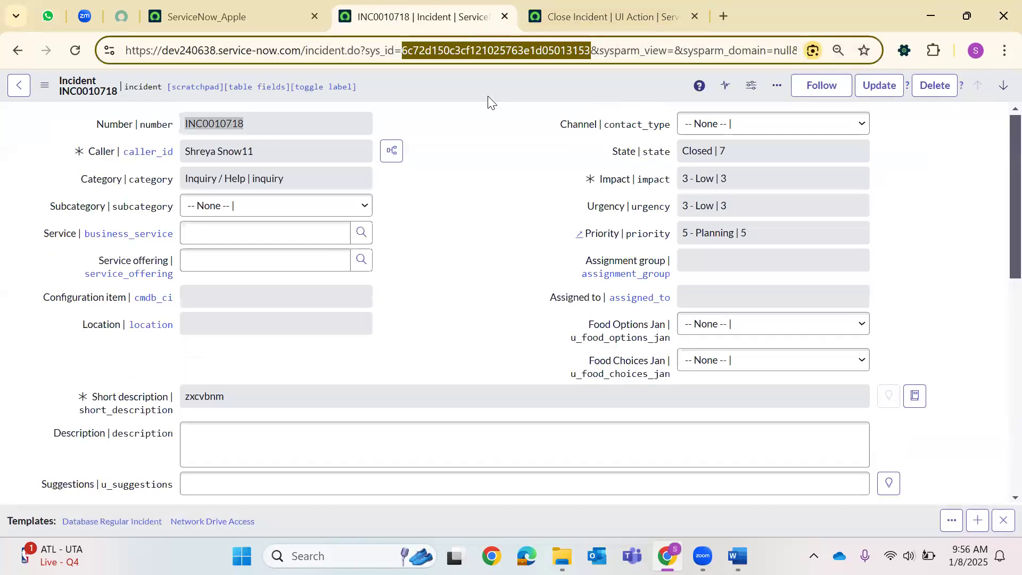
text(-1)
key(Return)
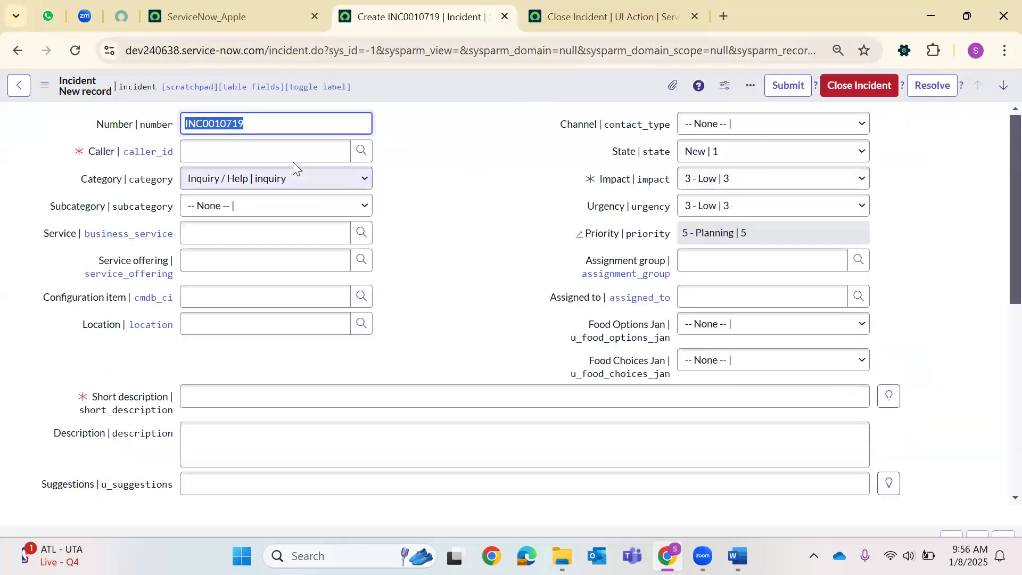
click(358, 151)
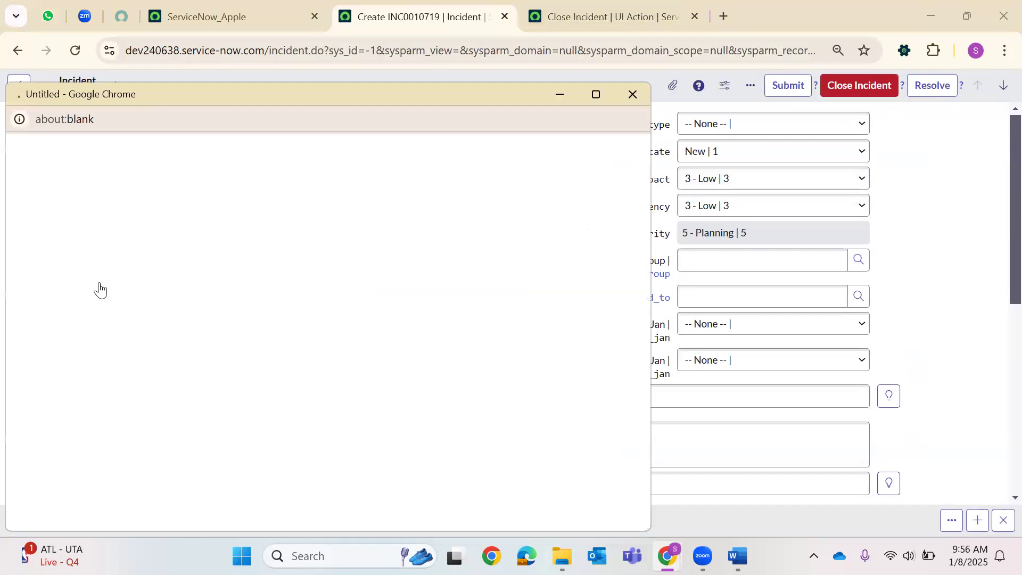
click(82, 303)
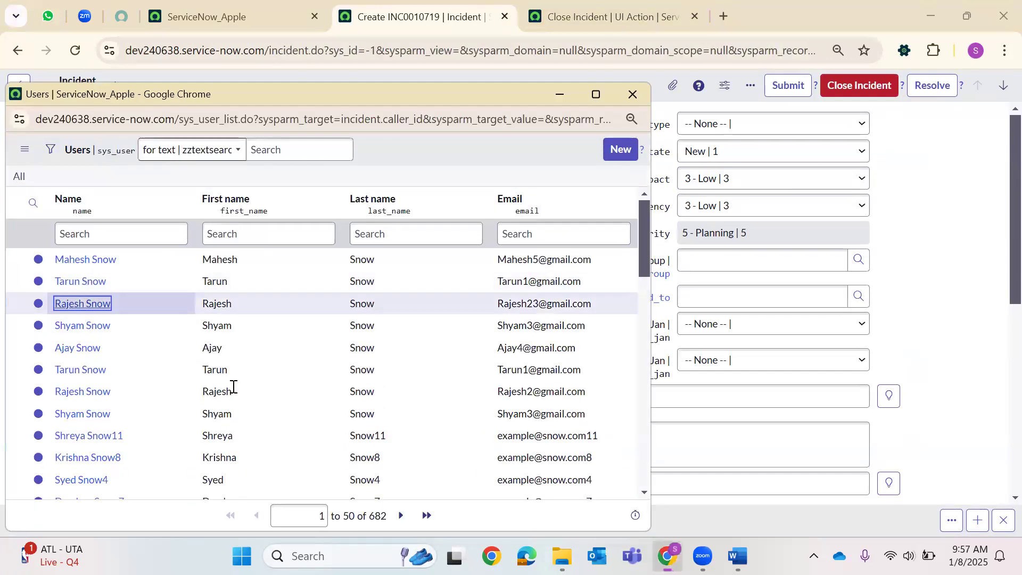
click(469, 396)
text(ascdfvgbn)
right_click(465, 76)
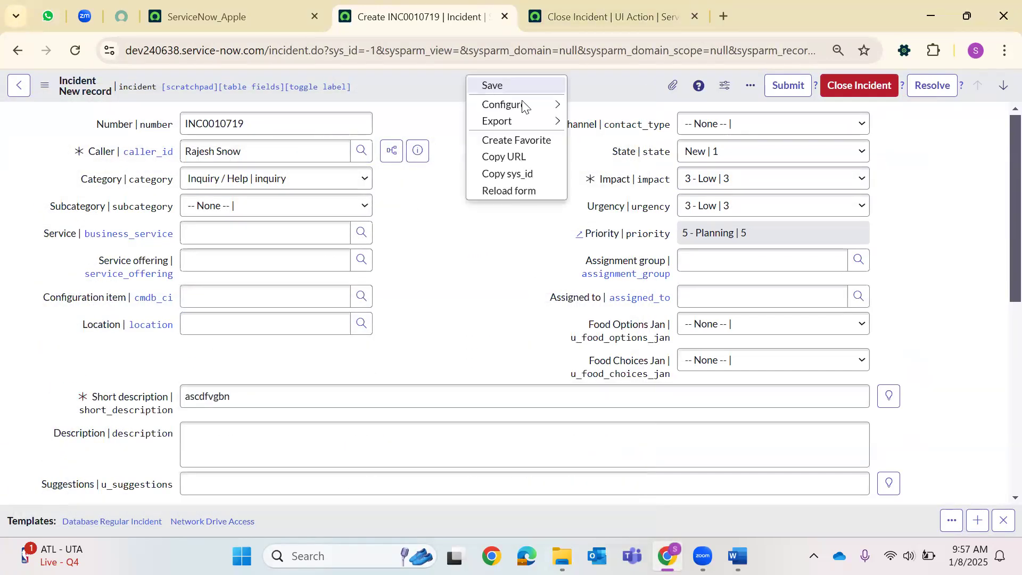
click(497, 85)
Run Close Incident on it, then return to the Close Incident UI action record.
click(822, 85)
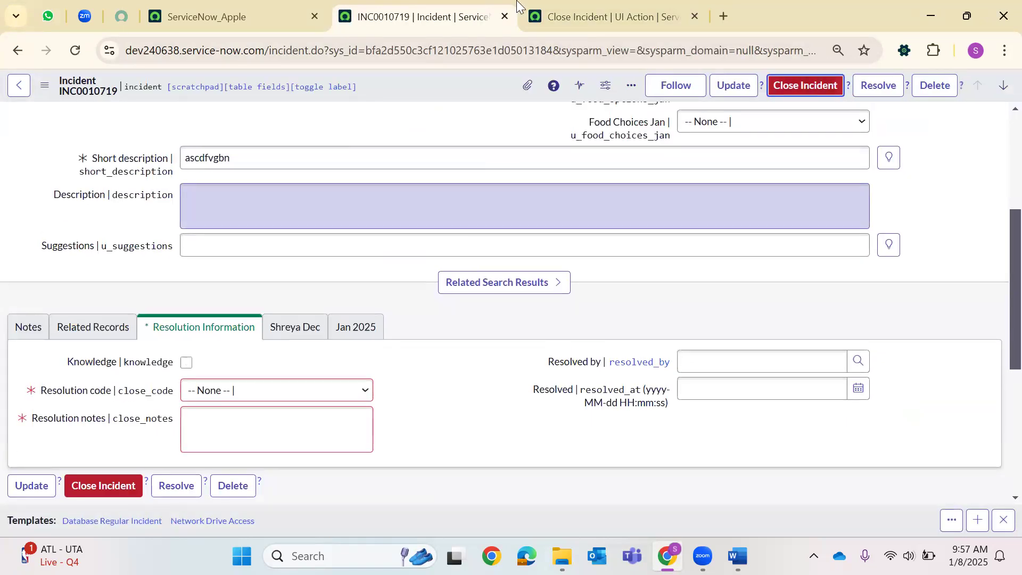
key(ctrl+Tab)
scroll(595, 261, up, 5)
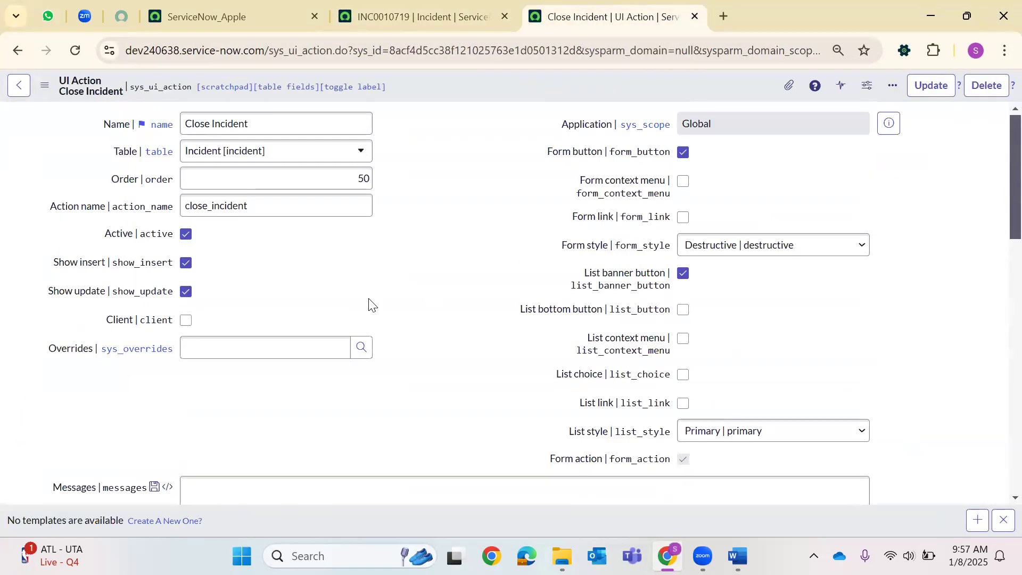
Reload the Close Incident UI Action record and review its script.
scroll(371, 305, down, 6)
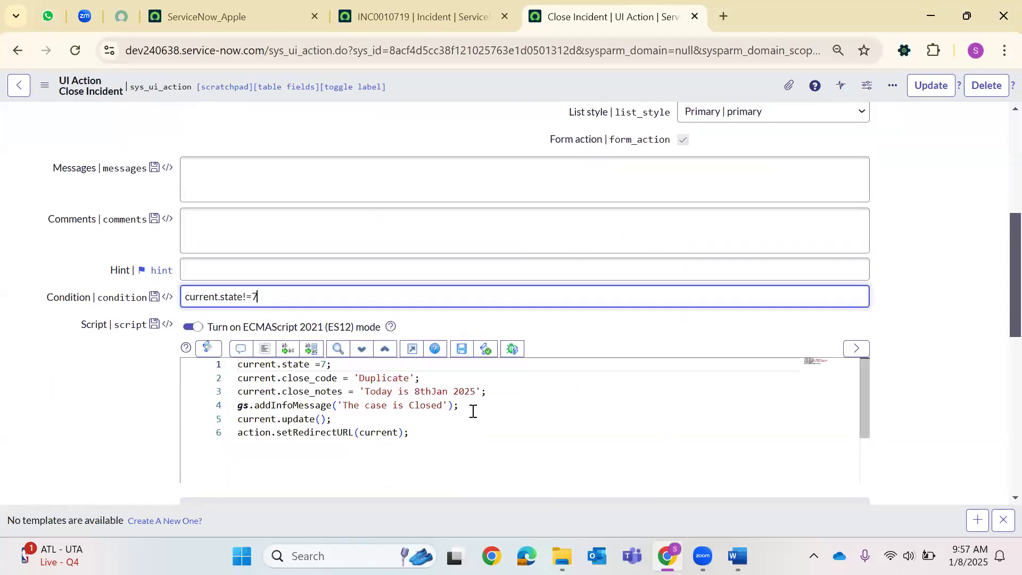
drag(471, 404, 238, 406)
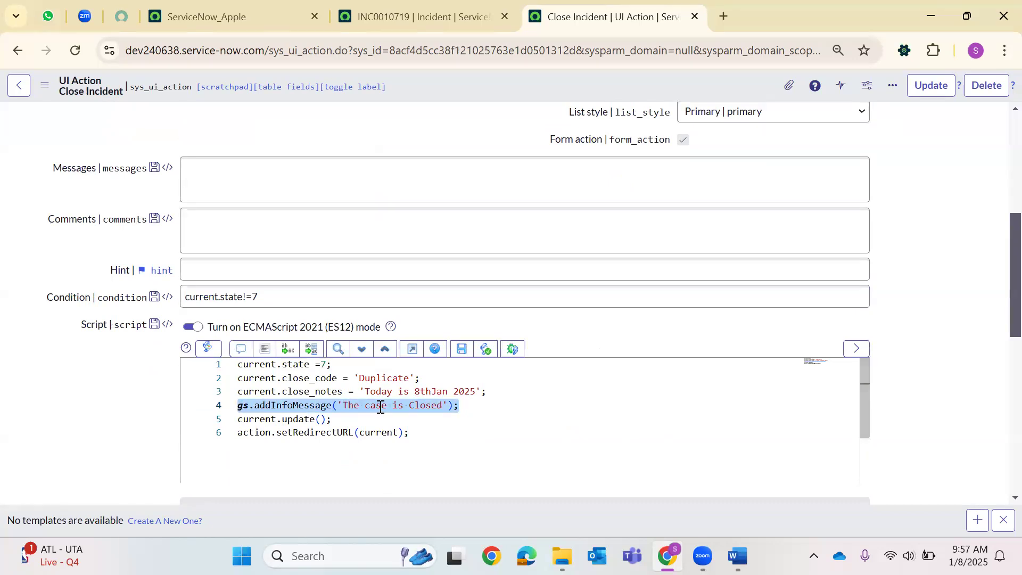
scroll(391, 141, up, 6)
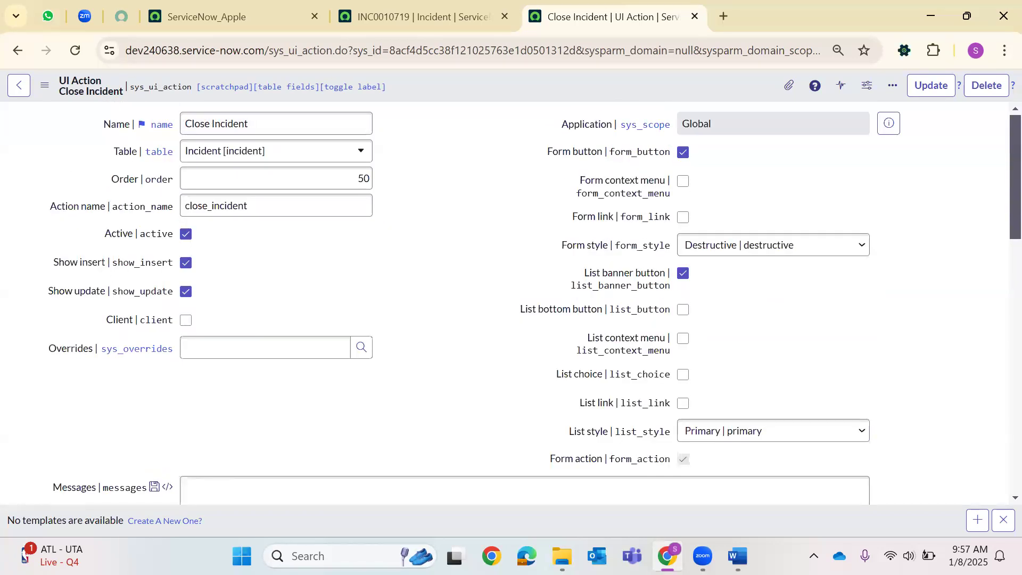
click(77, 51)
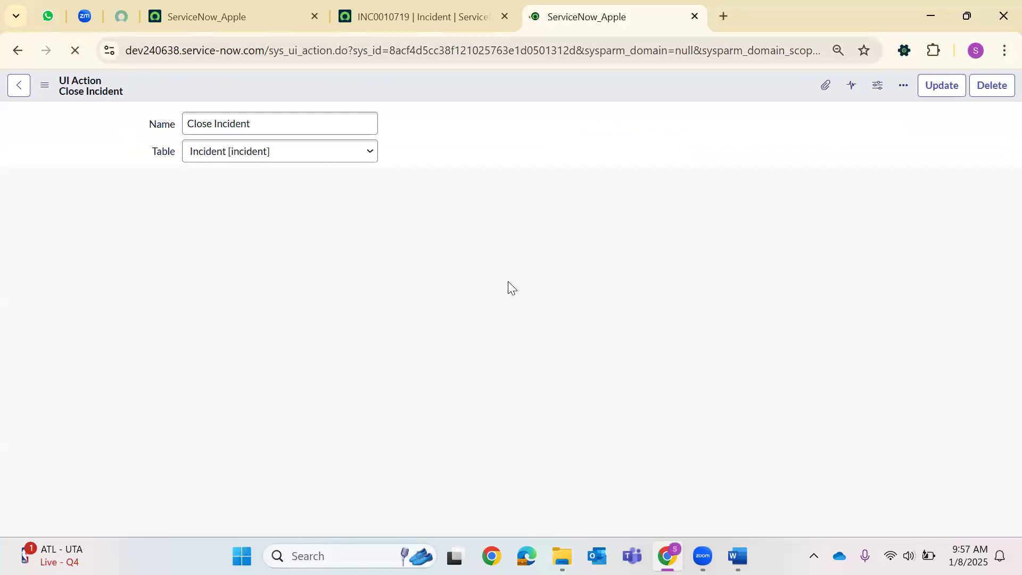
scroll(438, 336, down, 7)
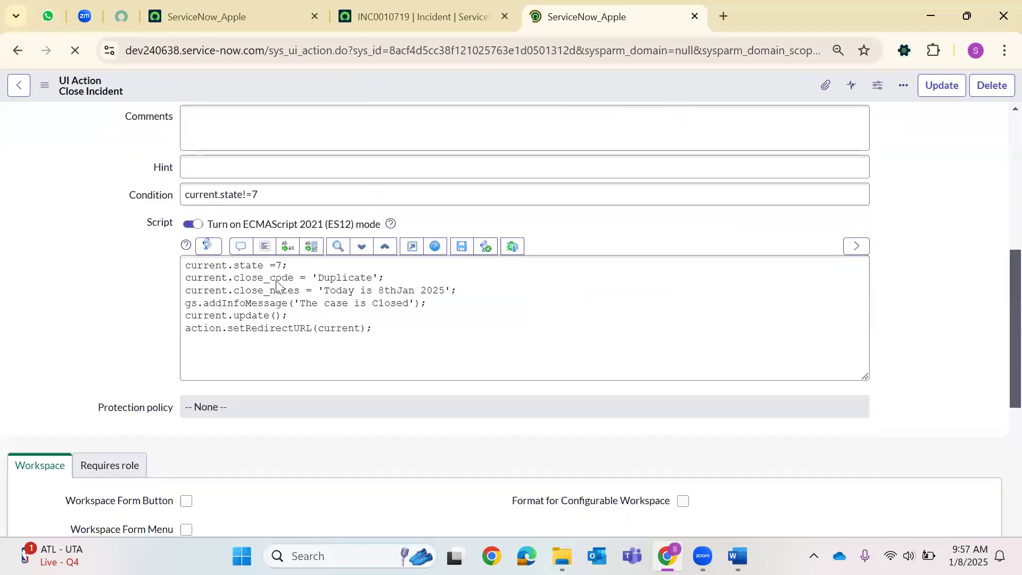
scroll(302, 318, down, 15)
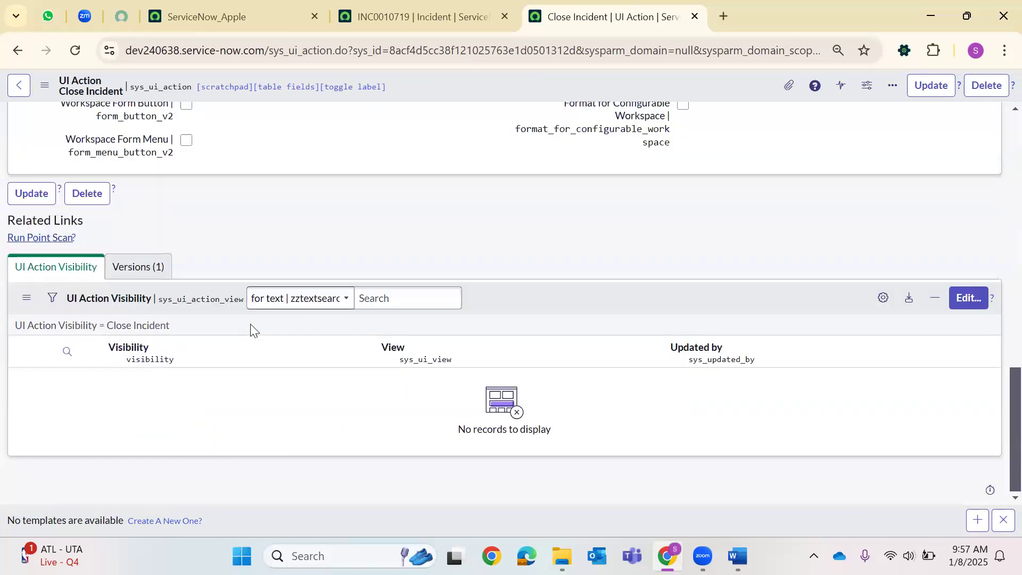
scroll(255, 307, up, 7)
Delete the gs.addInfoMessage line from the script, save, and bring incident INC0010719 forward.
double_click(298, 270)
double_click(400, 279)
double_click(399, 305)
mouse_move(238, 305)
mouse_down()
mouse_move(460, 298)
mouse_move(263, 299)
mouse_move(224, 310)
mouse_up()
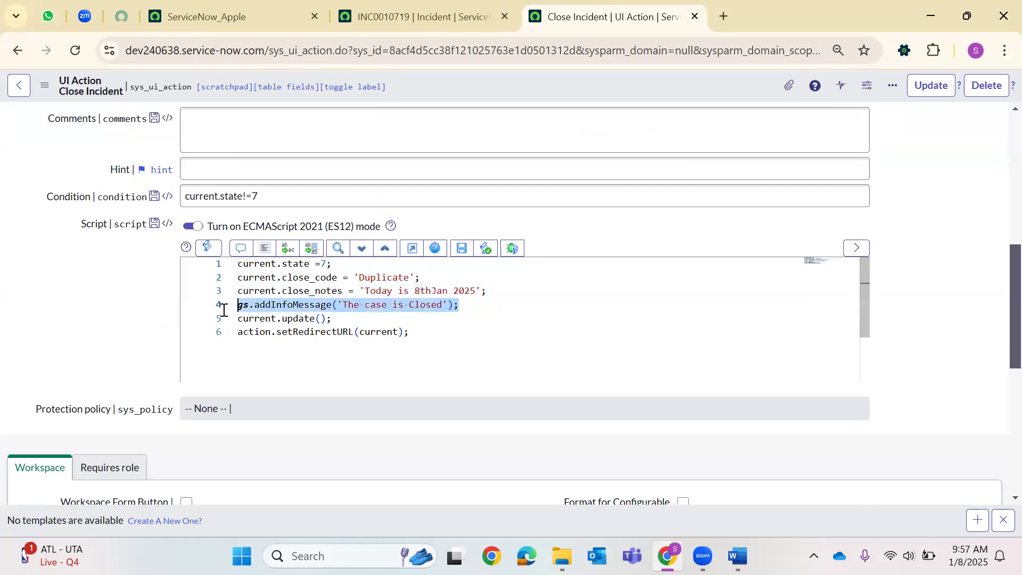
key(BackSpace)
key(BackSpace)
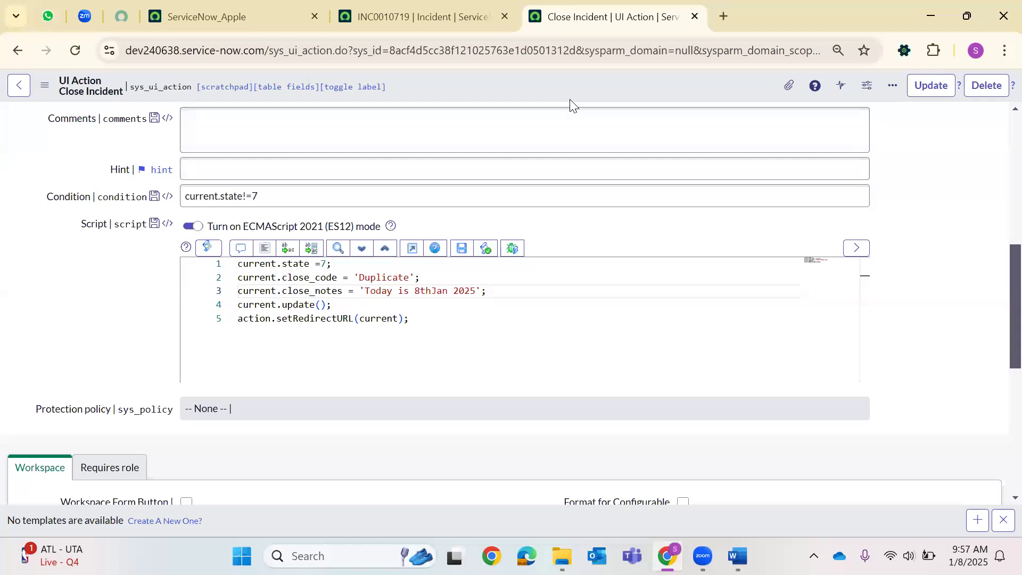
right_click(556, 97)
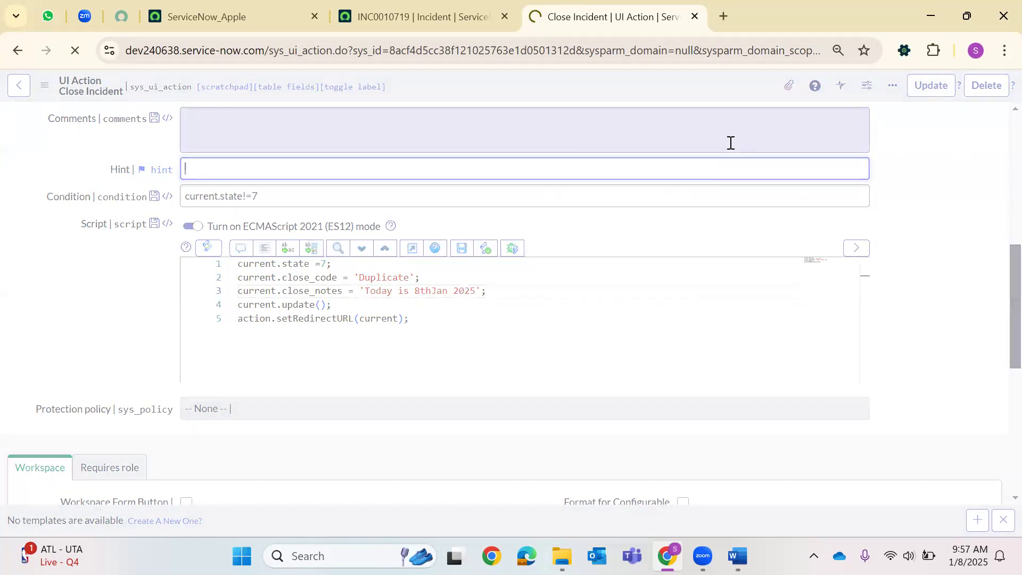
drag(421, 17, 612, 17)
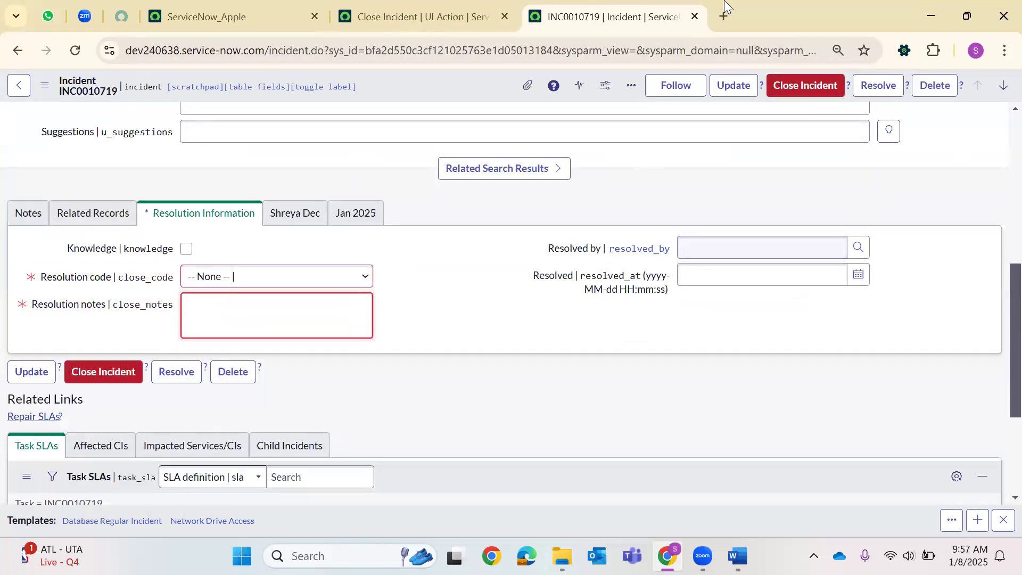
Try Close Incident on INC0010719, which errors on missing close_code and close_notes.
click(439, 6)
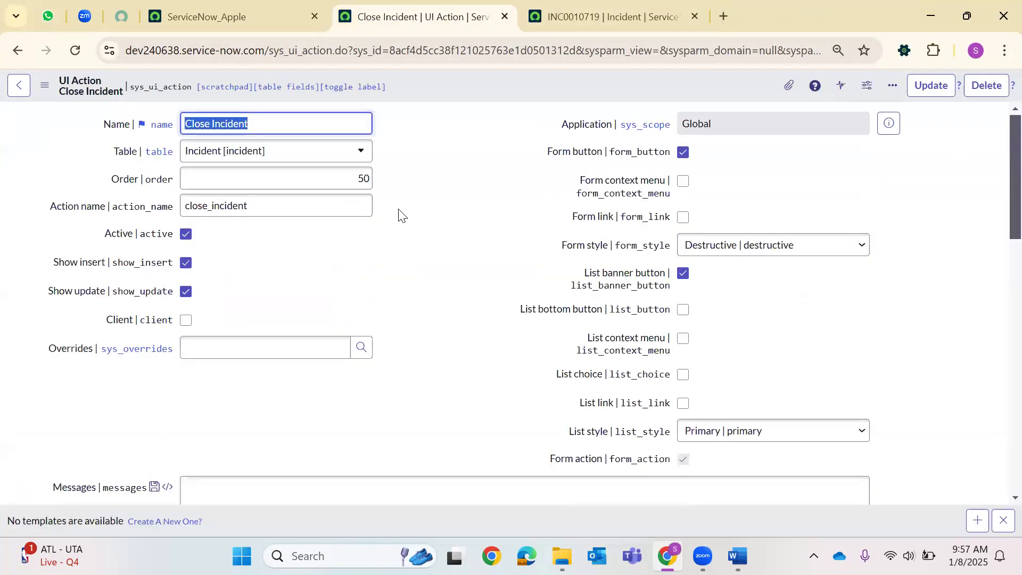
scroll(400, 210, down, 5)
key(ctrl+Tab)
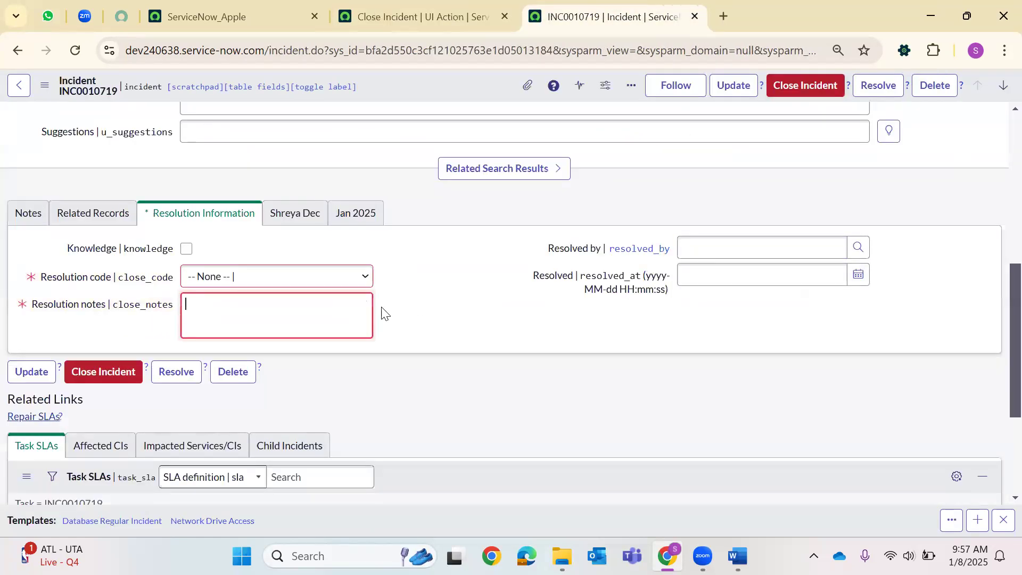
click(512, 7)
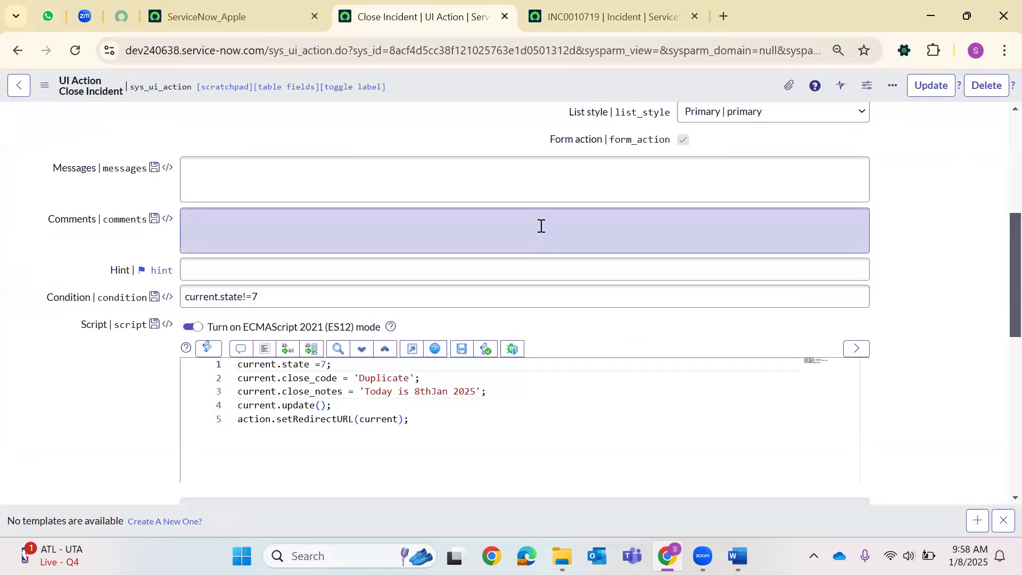
click(660, 10)
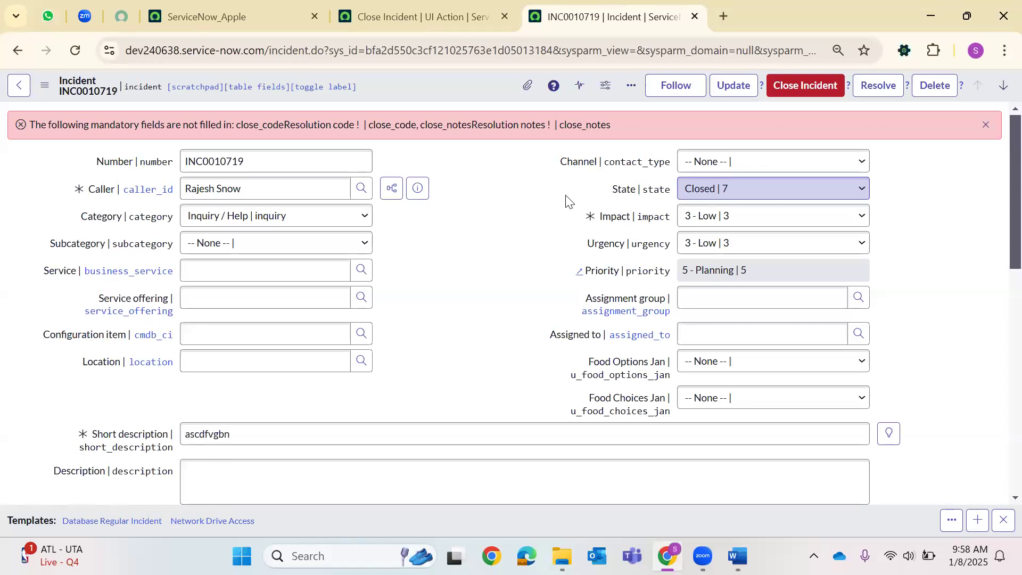
Delete the Close Incident UI Action, then open Configure > UI Actions from the incident form.
click(415, 16)
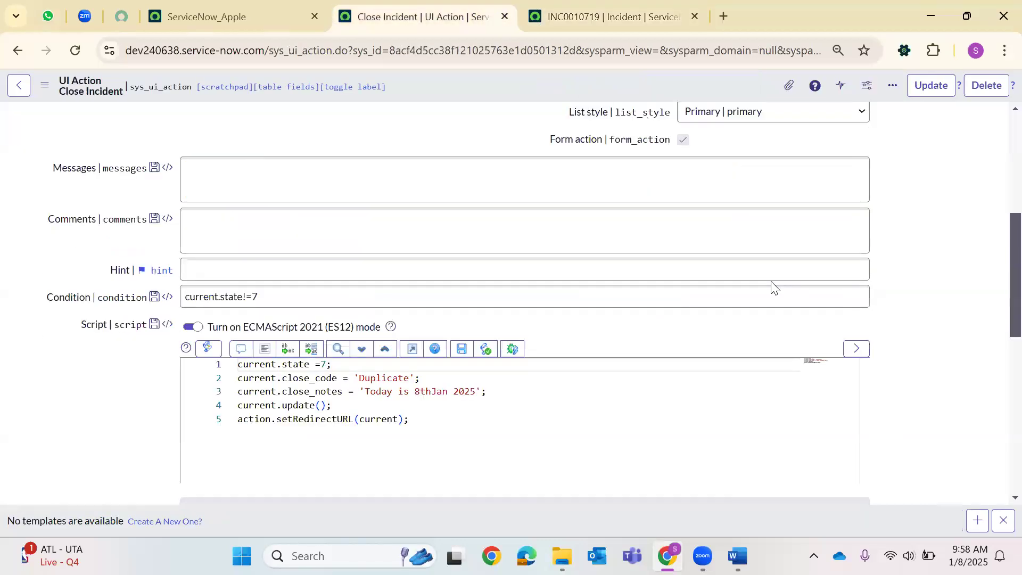
click(986, 85)
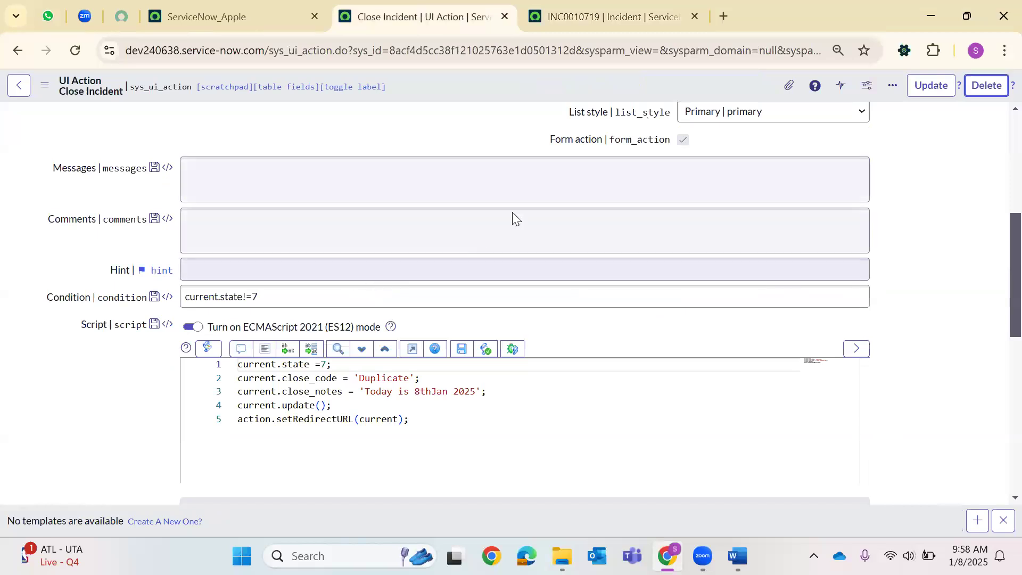
key(Return)
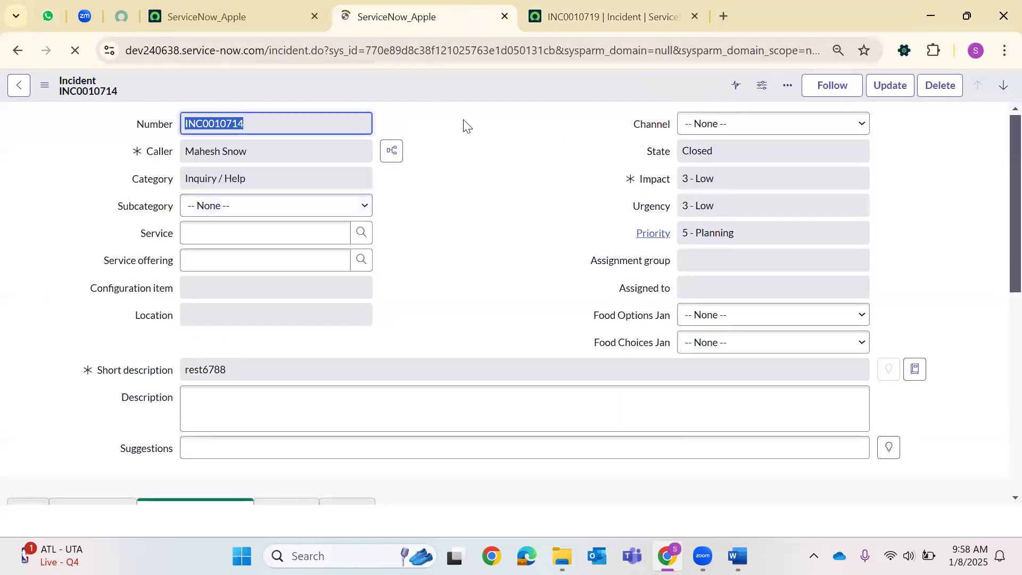
right_click(430, 84)
mouse_move(487, 213)
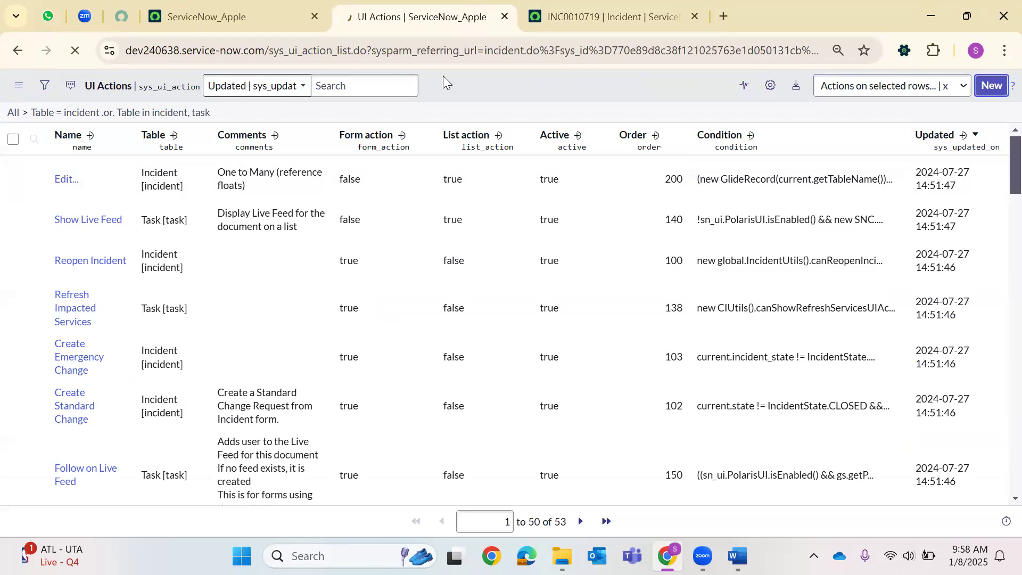
Start a new UI Action named 'Close Incident' with action name close_incident.
click(416, 84)
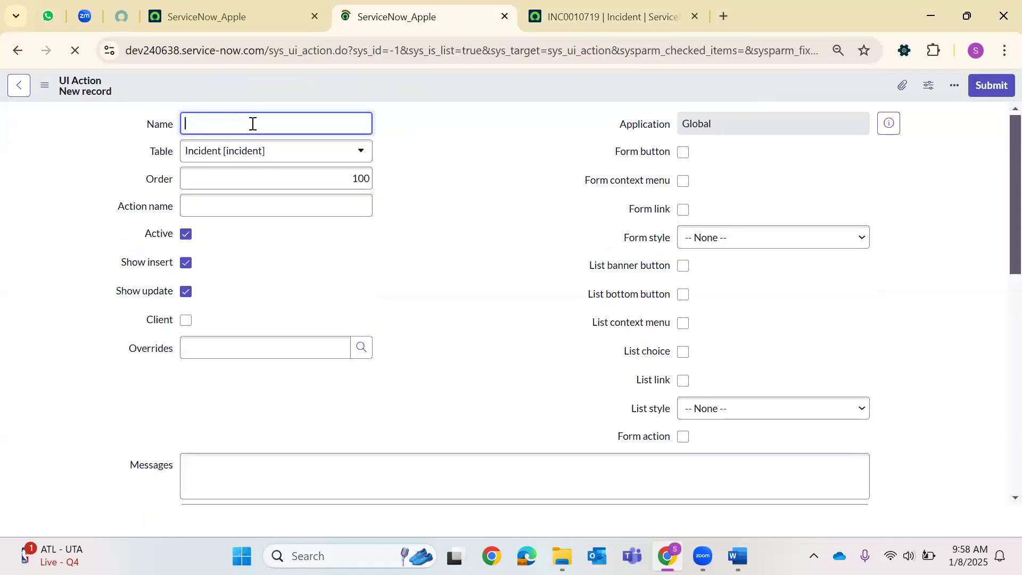
text(Close Incid)
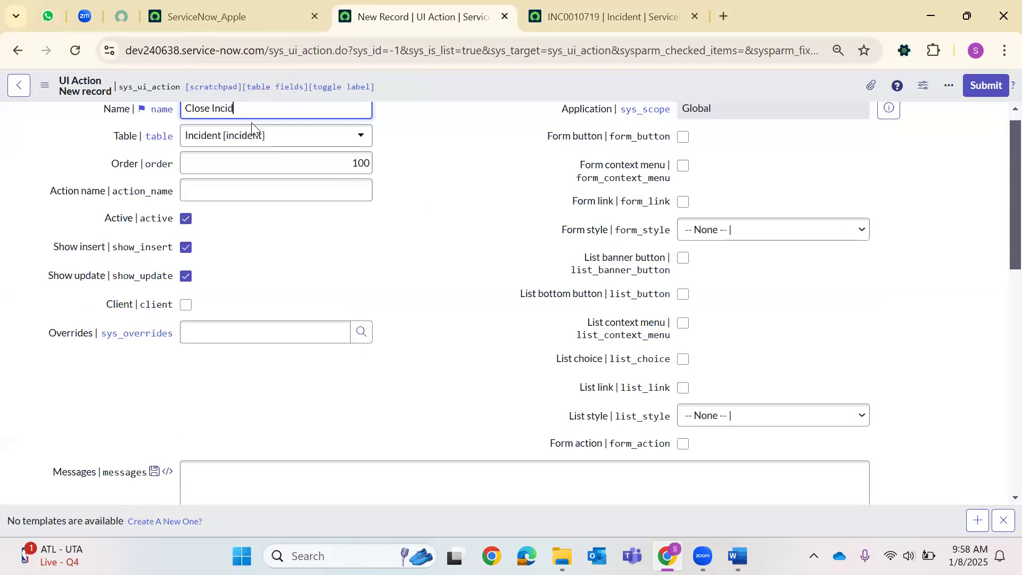
text(ent)
click(190, 194)
text(close_i)
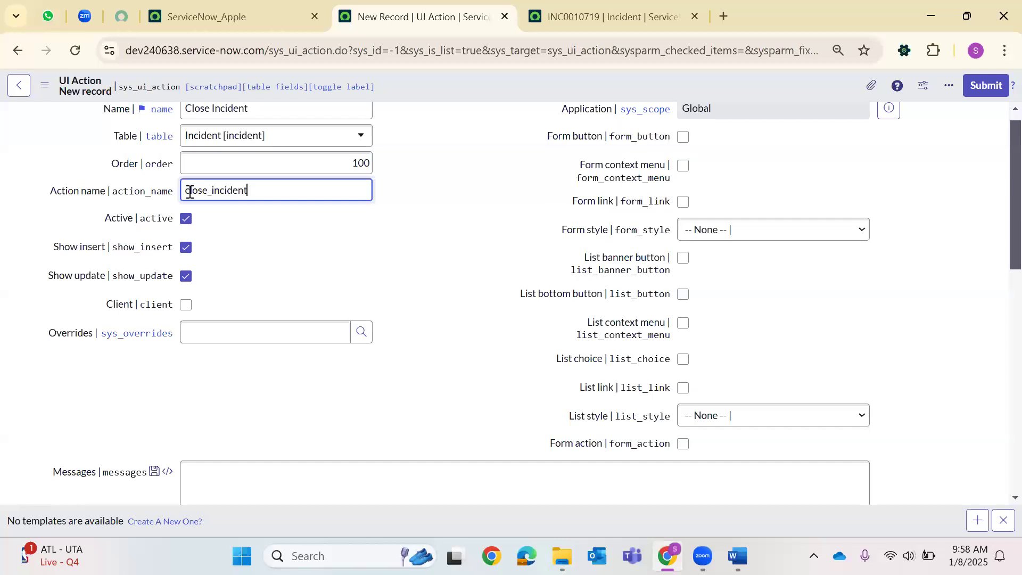
Enable Form button and List banner button, both with Destructive style.
scroll(694, 162, up, 1)
click(685, 153)
click(730, 244)
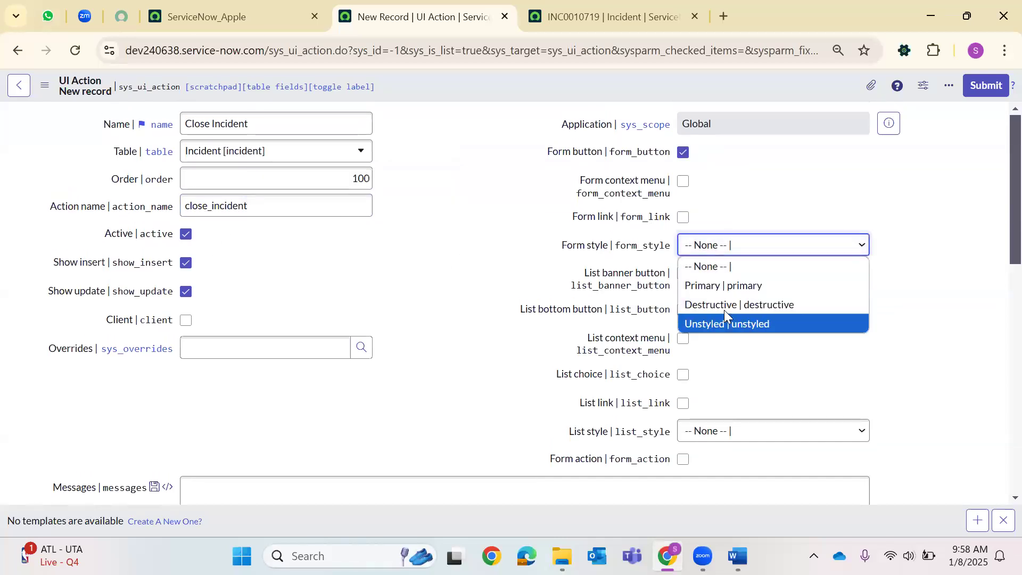
click(725, 310)
click(684, 274)
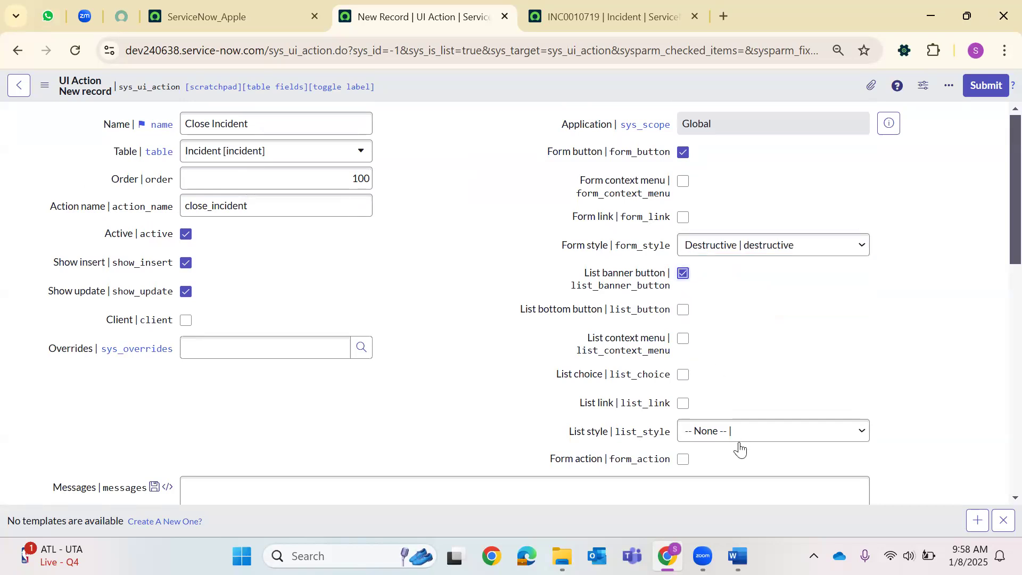
click(730, 431)
key(Down)
key(Down)
key(Return)
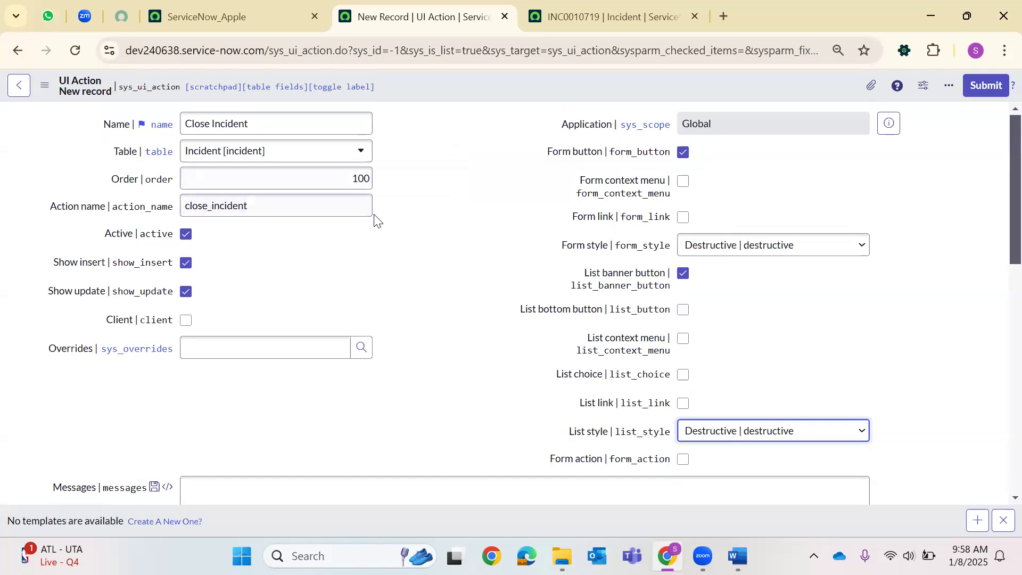
Set the UI Action condition to current.state !=7.
scroll(293, 245, down, 5)
click(210, 296)
text(current.state !=7)
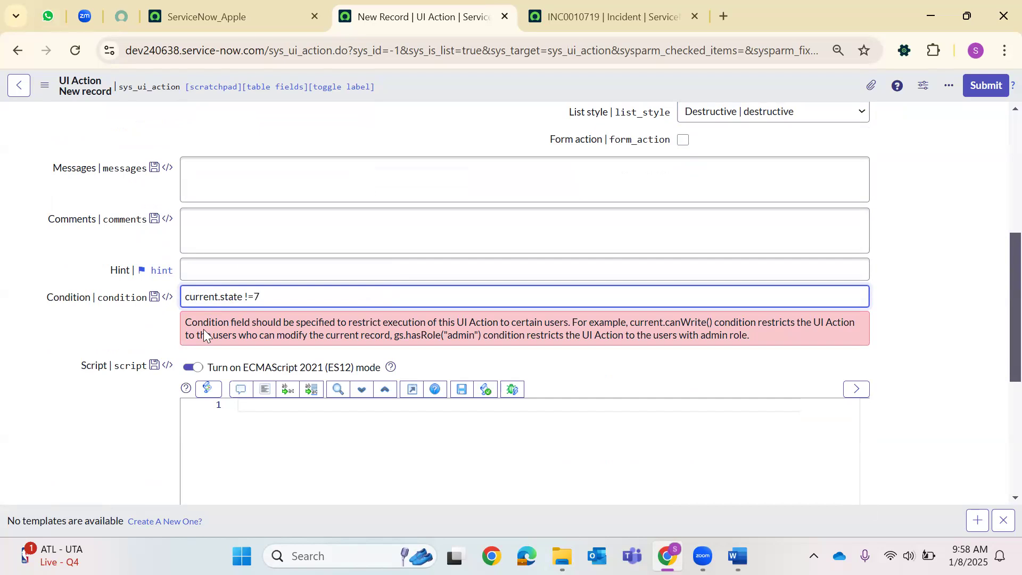
Script state = 7, close_code 'Known Error' and close_notes 'January 2025 SR'.
scroll(267, 197, down, 5)
scroll(390, 358, up, 9)
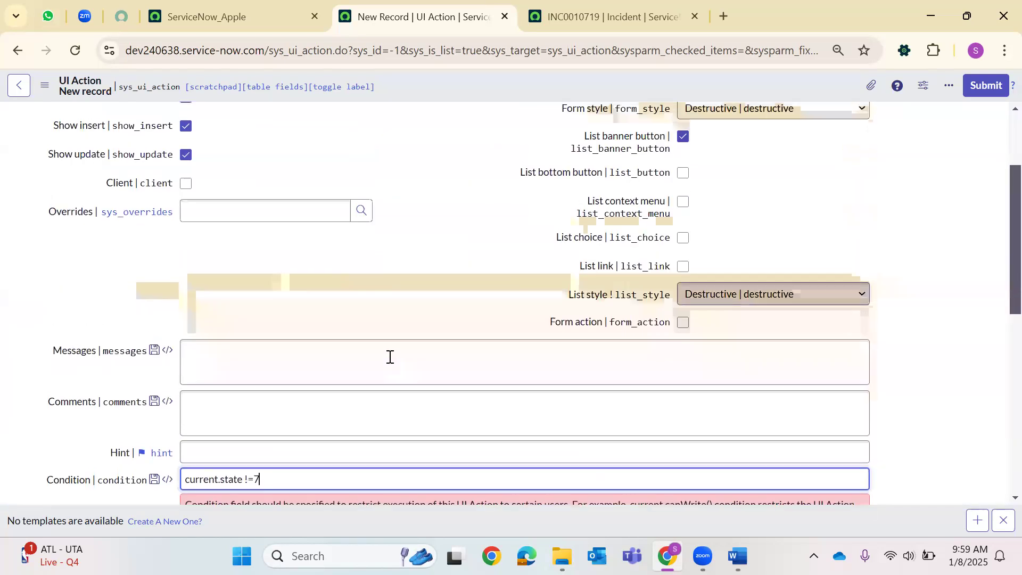
scroll(391, 357, down, 5)
click(274, 351)
text(current )
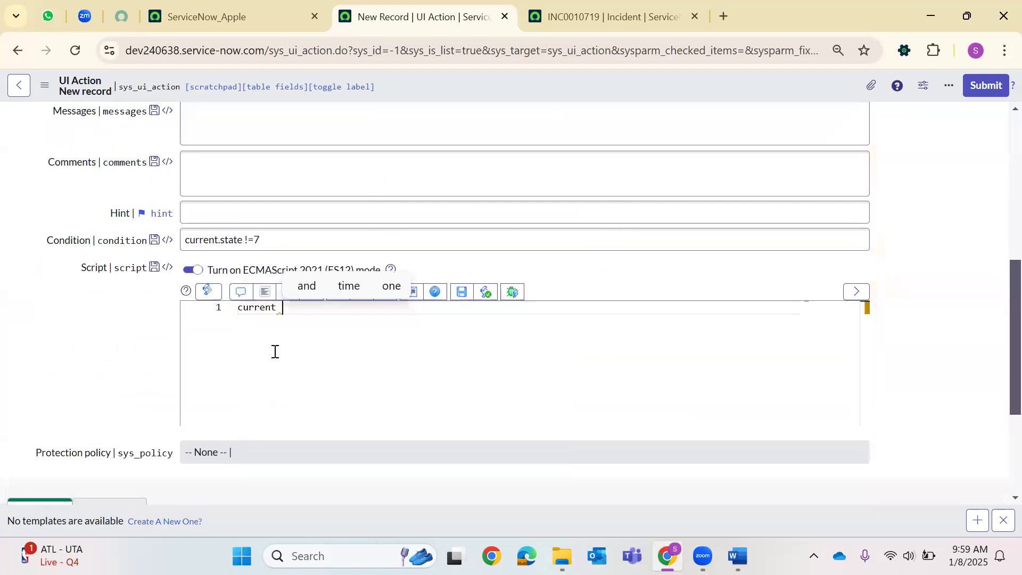
text(.st)
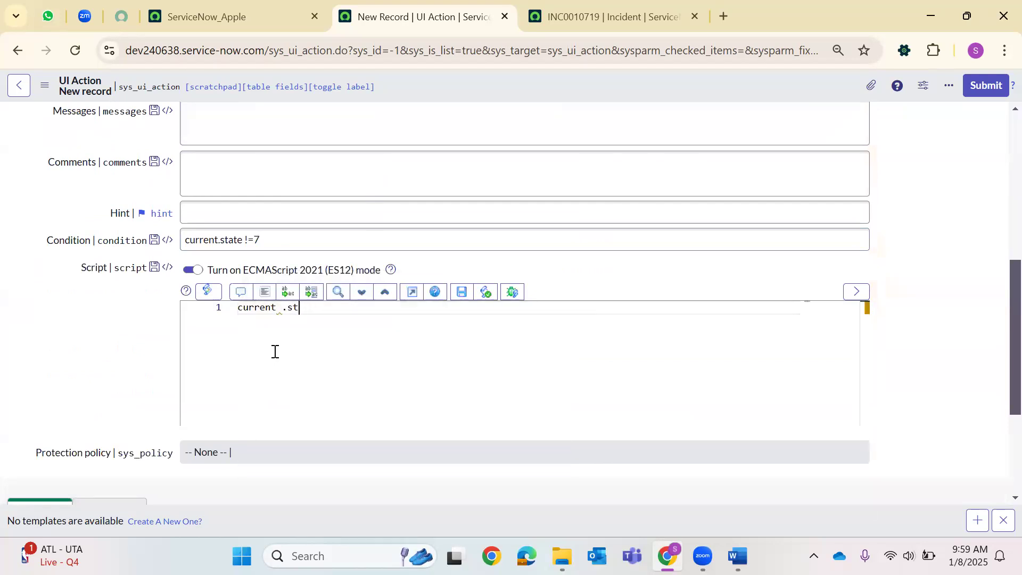
text(ate = 7;)
key(Return)
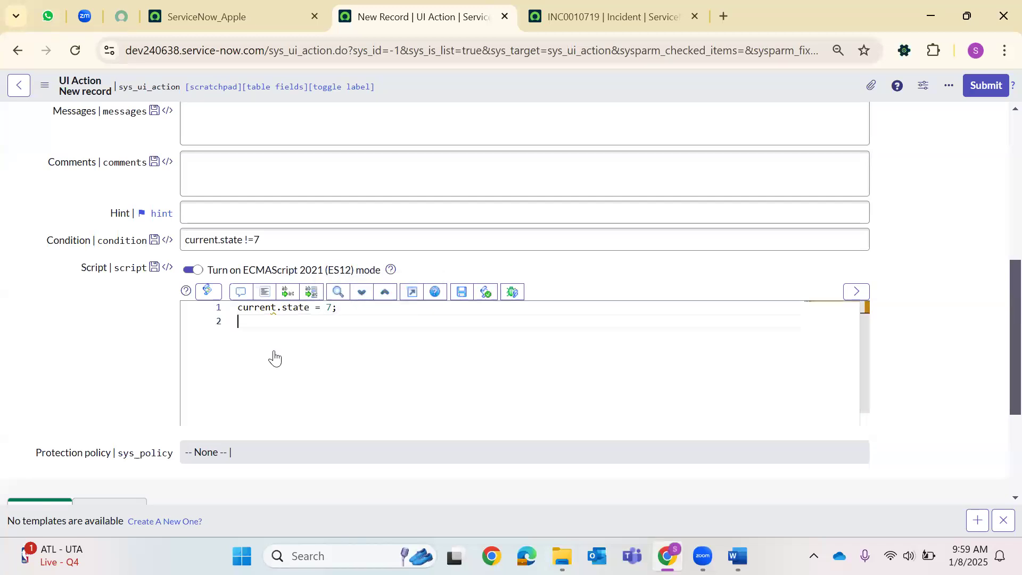
text(current.)
text(close_co)
text(de ='Known Error';)
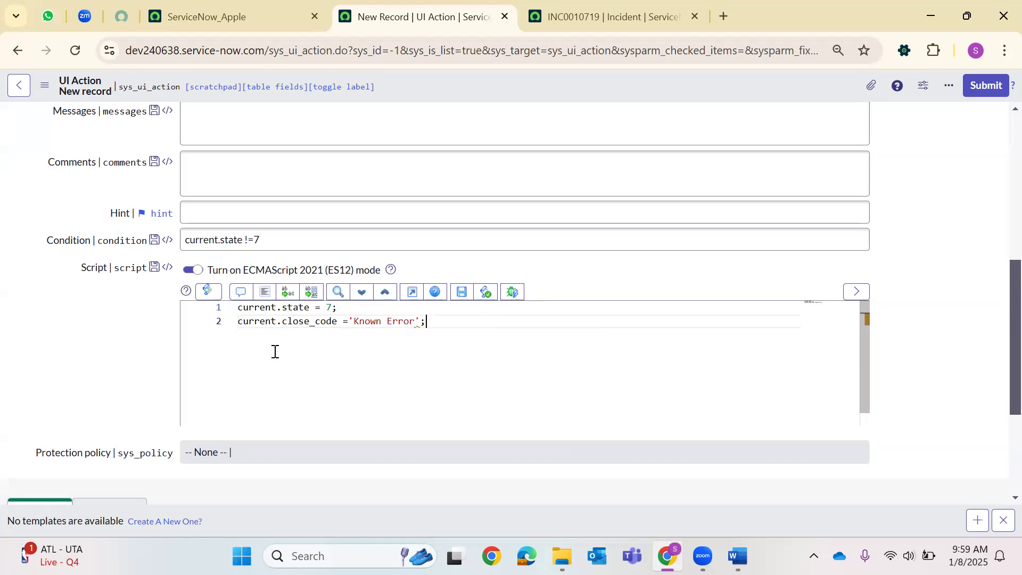
key(Return)
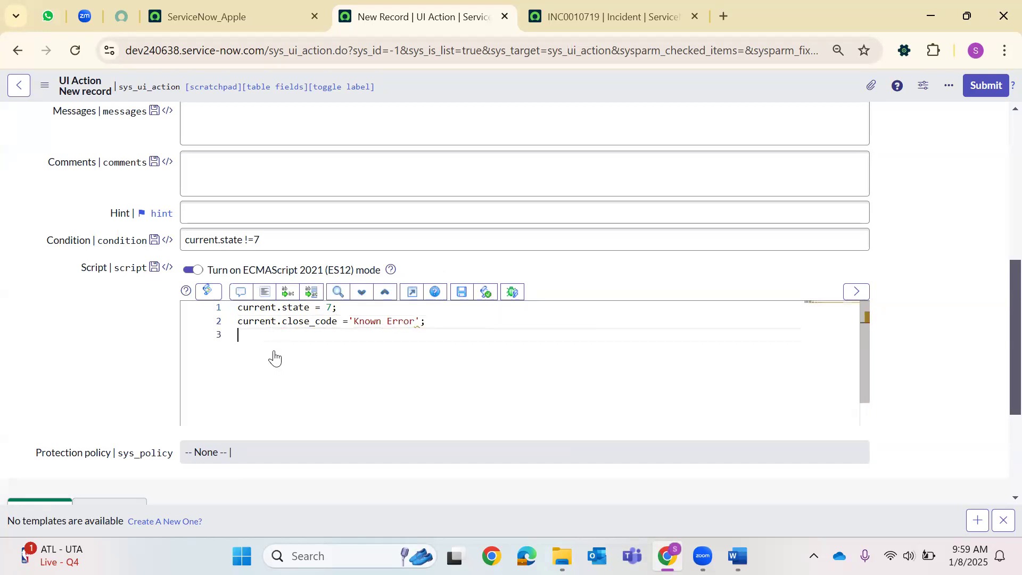
text(current)
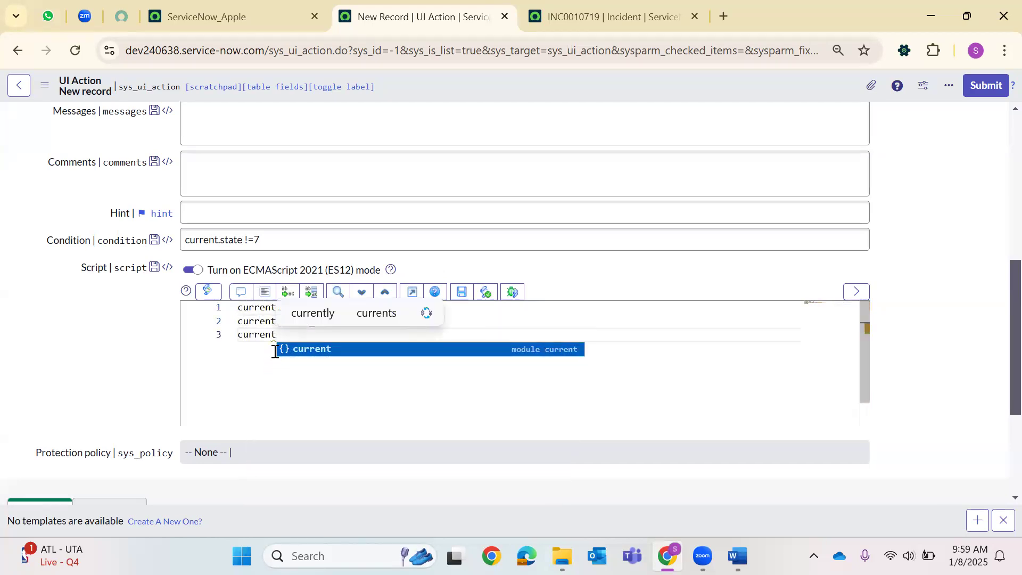
text(.close)
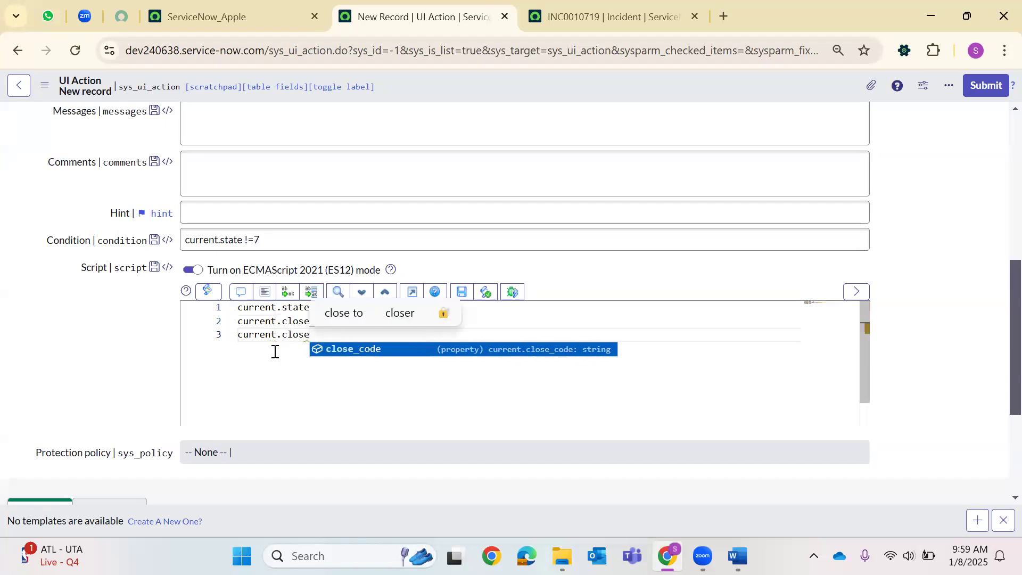
text(_notes ')
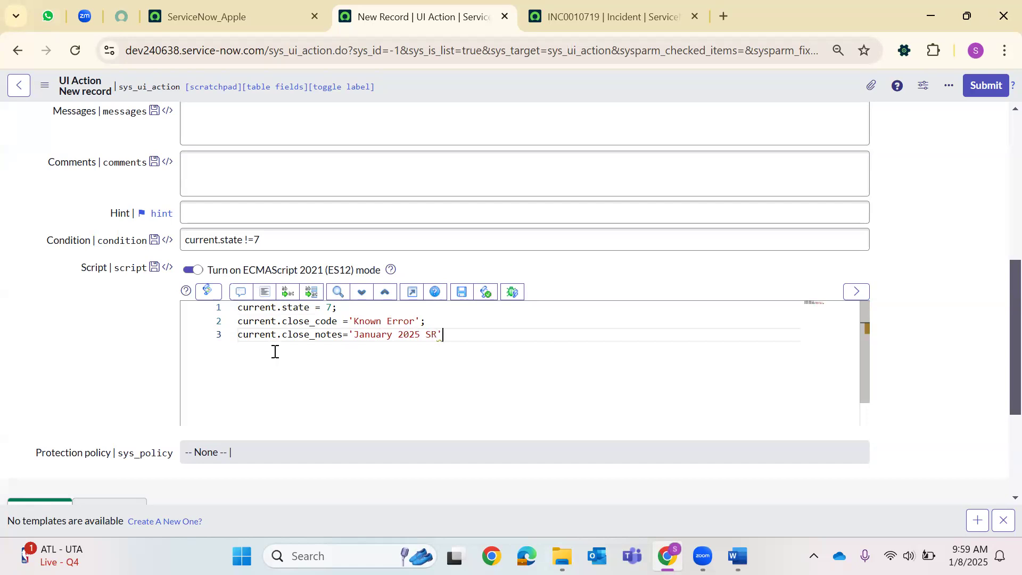
text(;)
Add current.update(); and action.setRedirectURL(current); lines to the script.
key(Return)
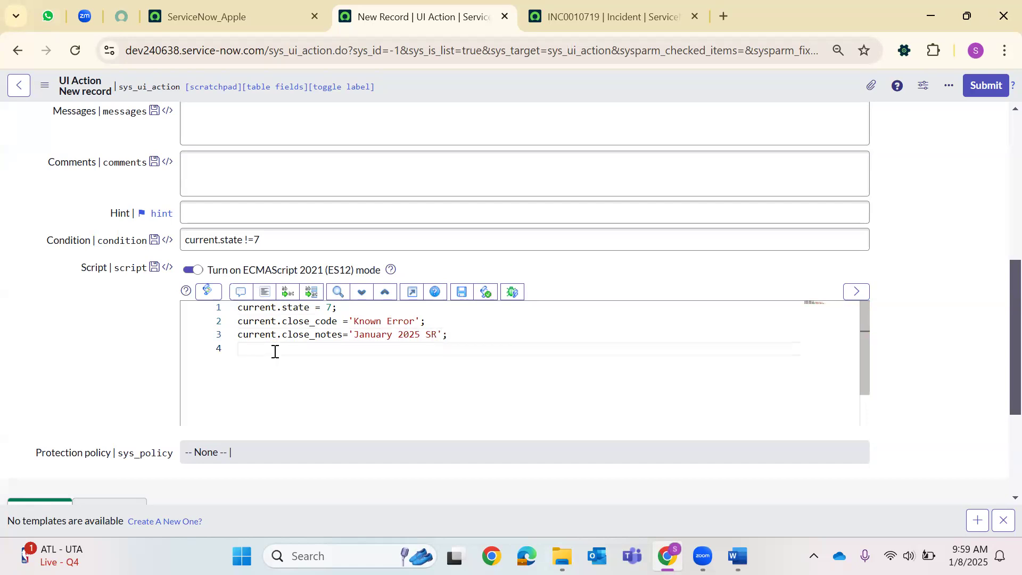
text(curren)
text(t.up)
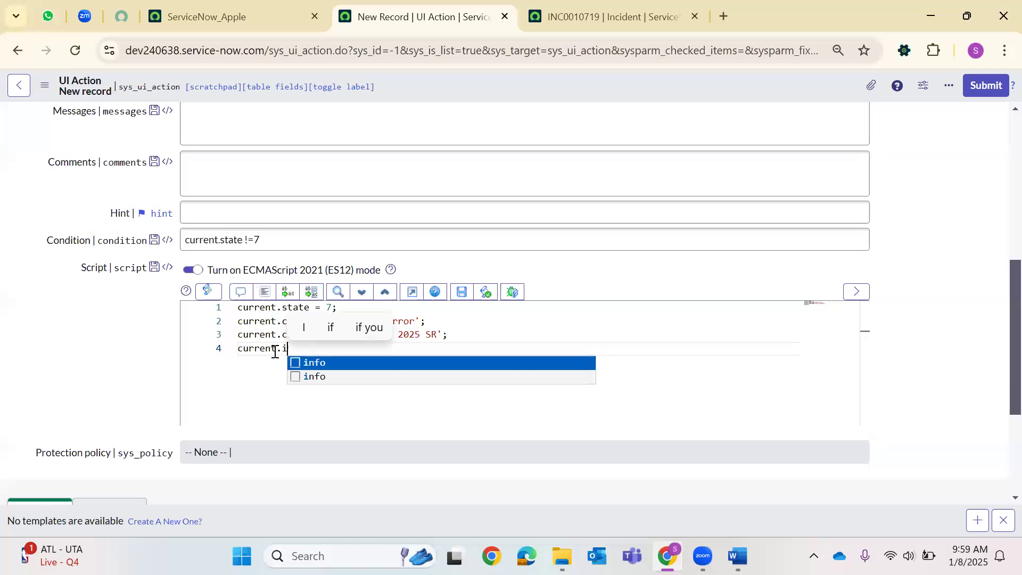
text(date();)
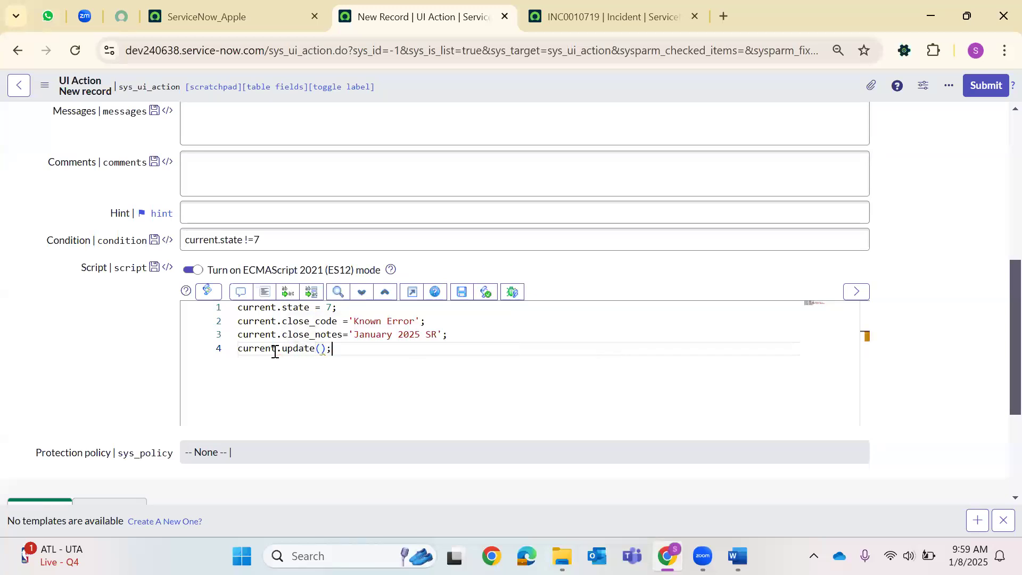
key(Return)
text(act)
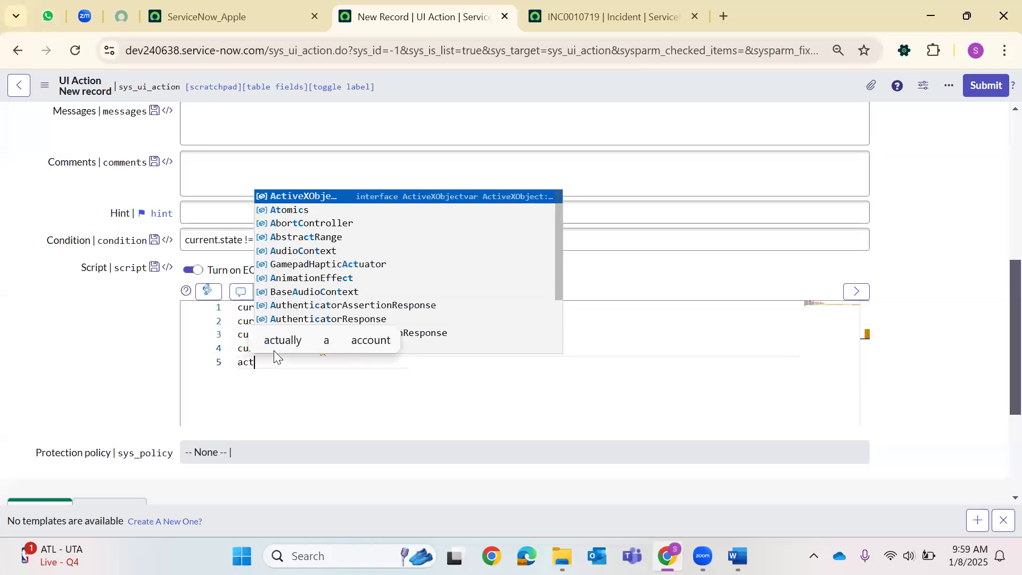
text(ion.setRe)
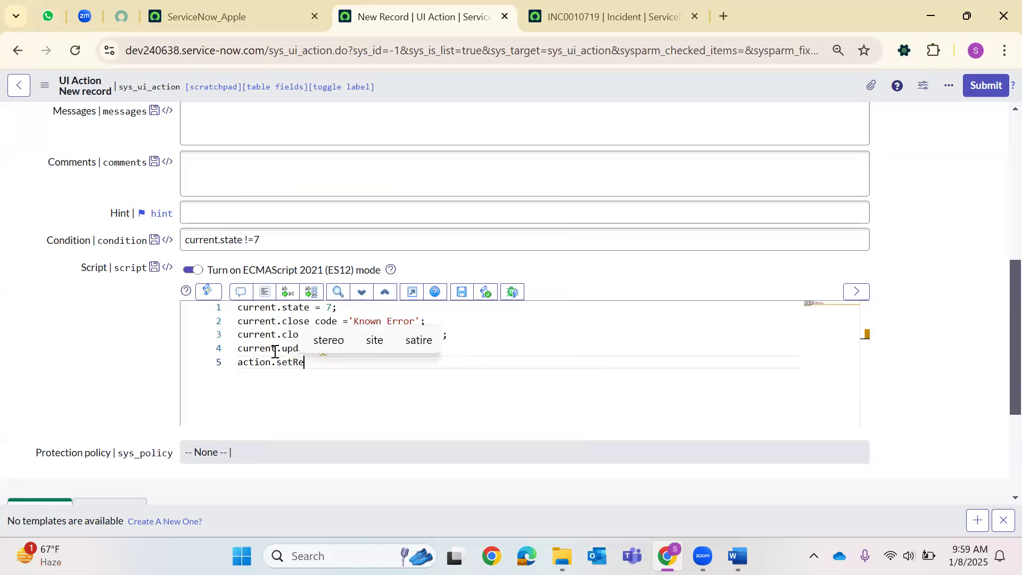
text(directU)
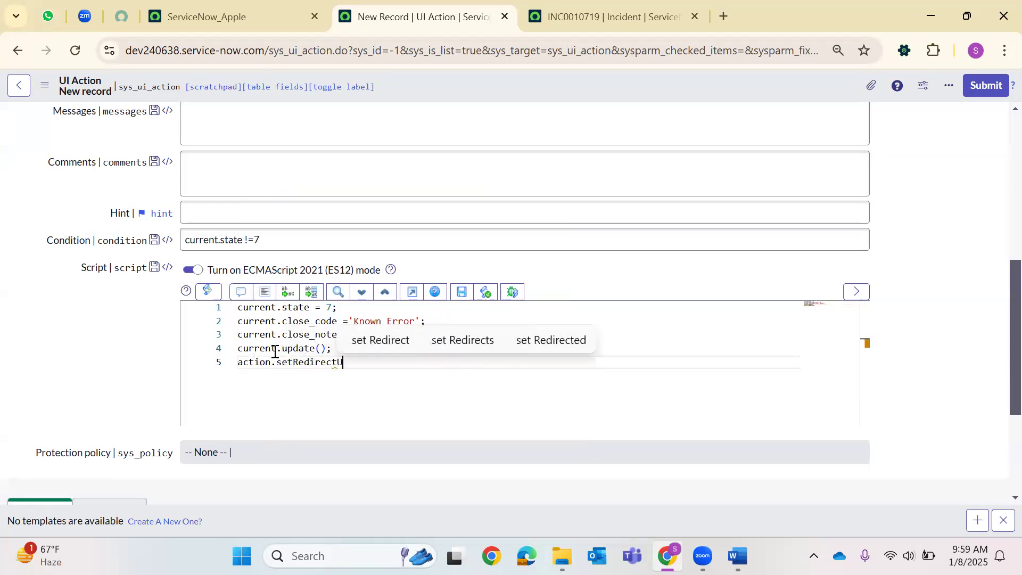
text(RL()
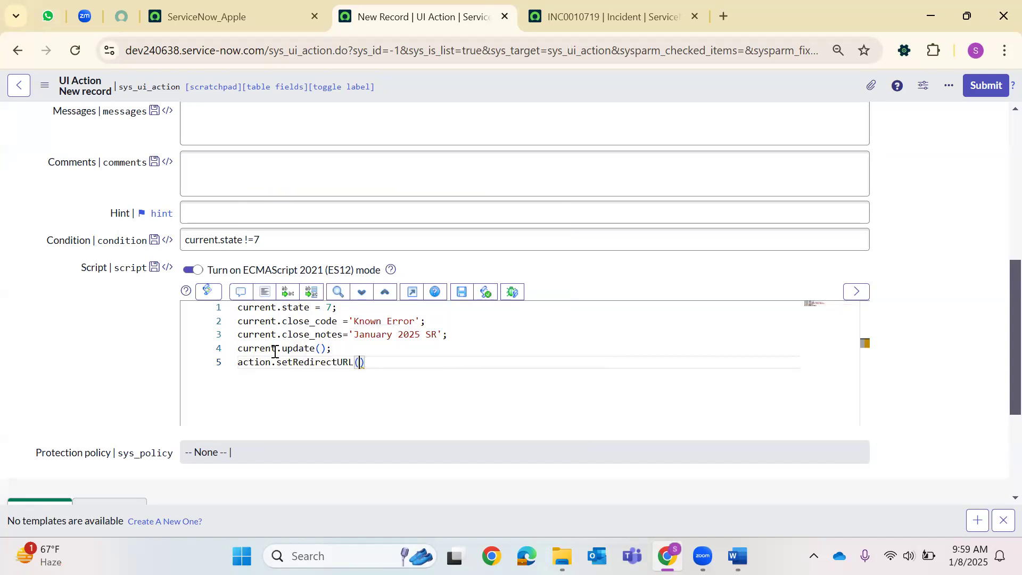
text(current);)
Insert gs.addInfoMessage('State is closed'); above the current.update() line.
click(458, 334)
key(Return)
text(c)
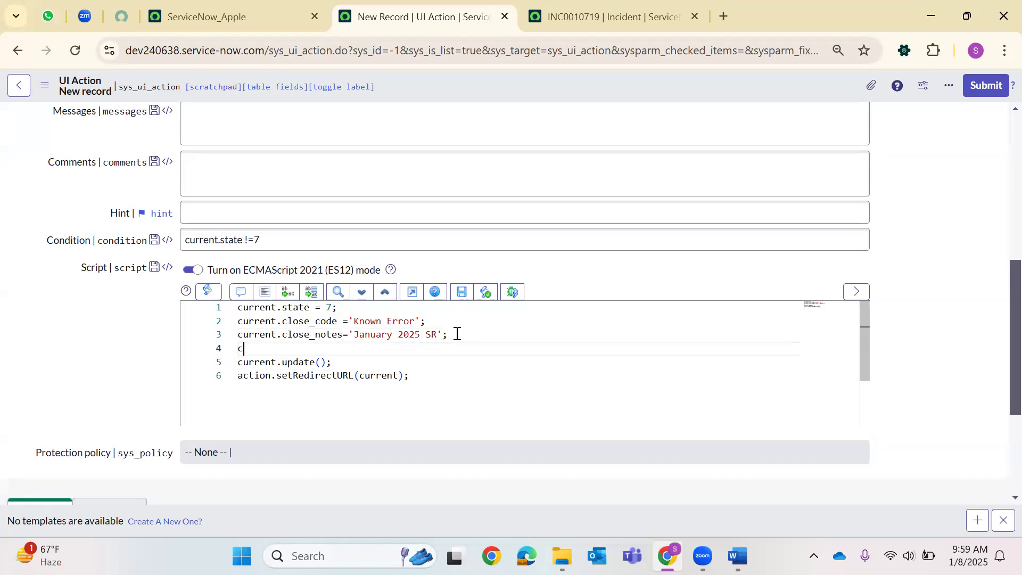
text(ur)
key(BackSpace)
key(BackSpace)
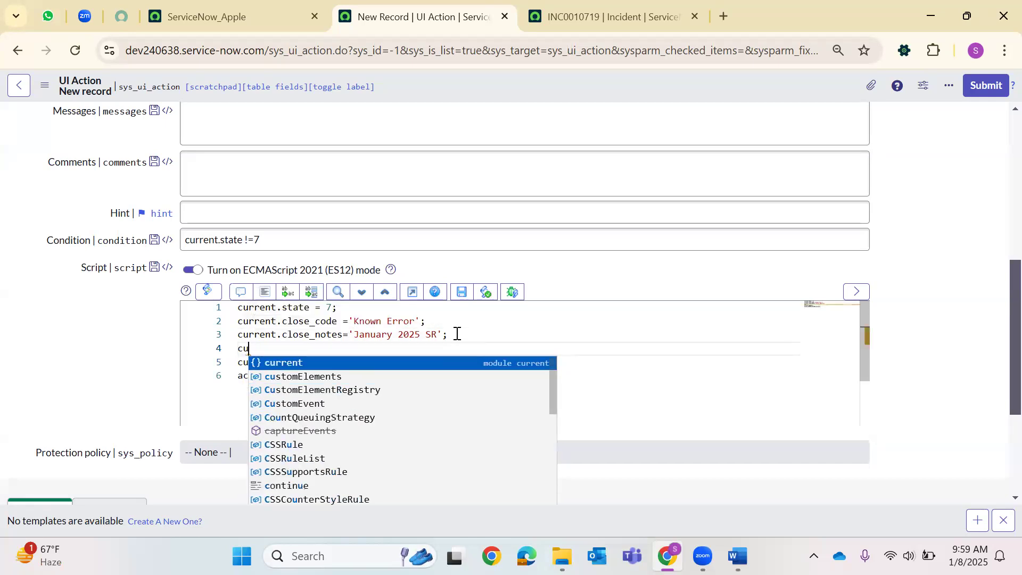
text(gs.addIn)
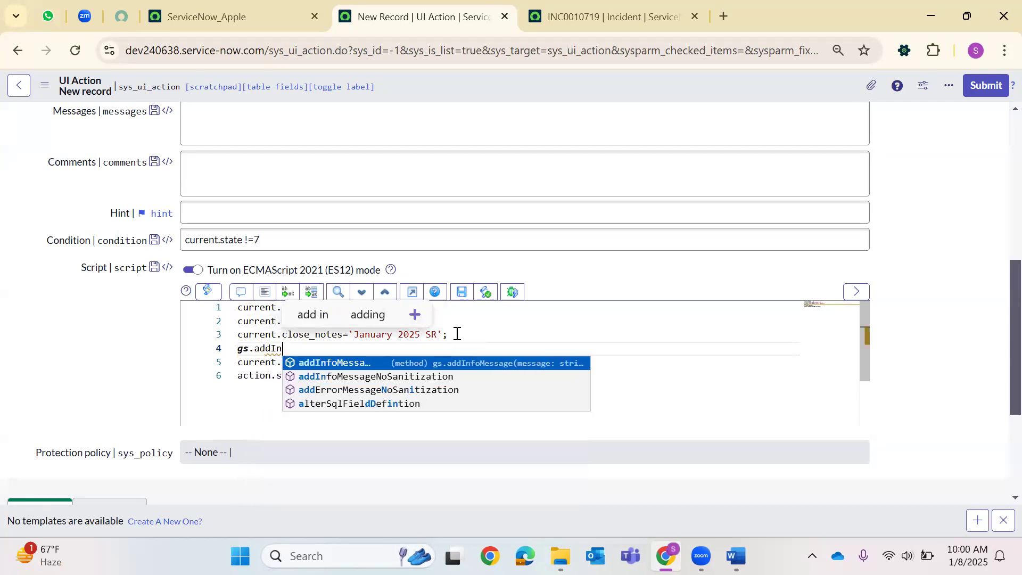
key(Return)
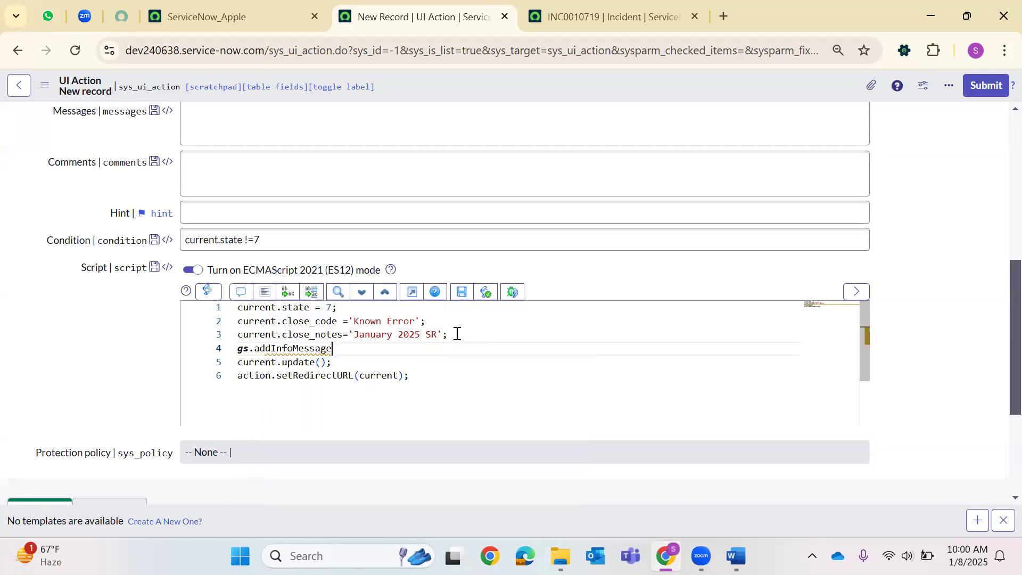
text((')
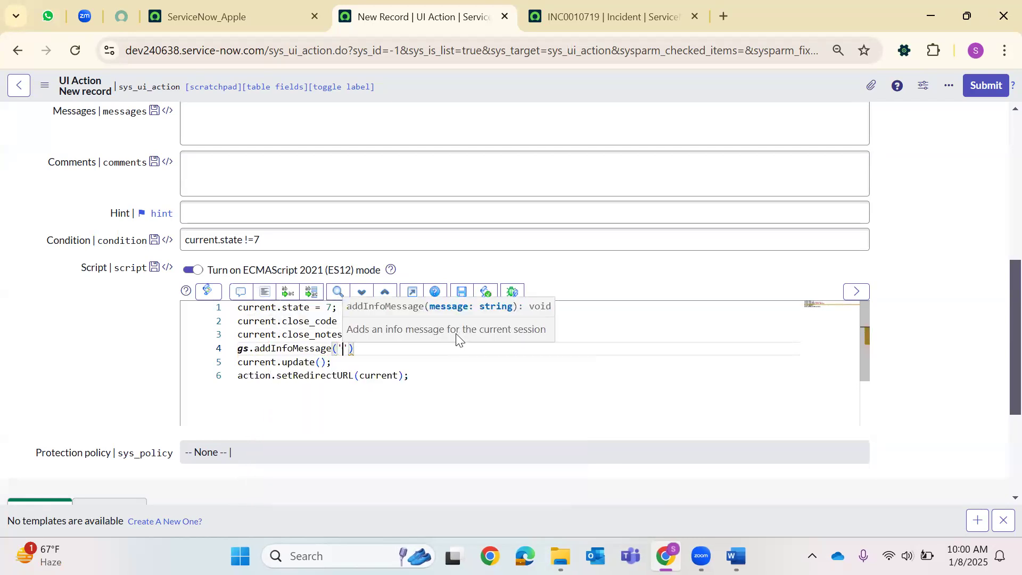
text(State is c)
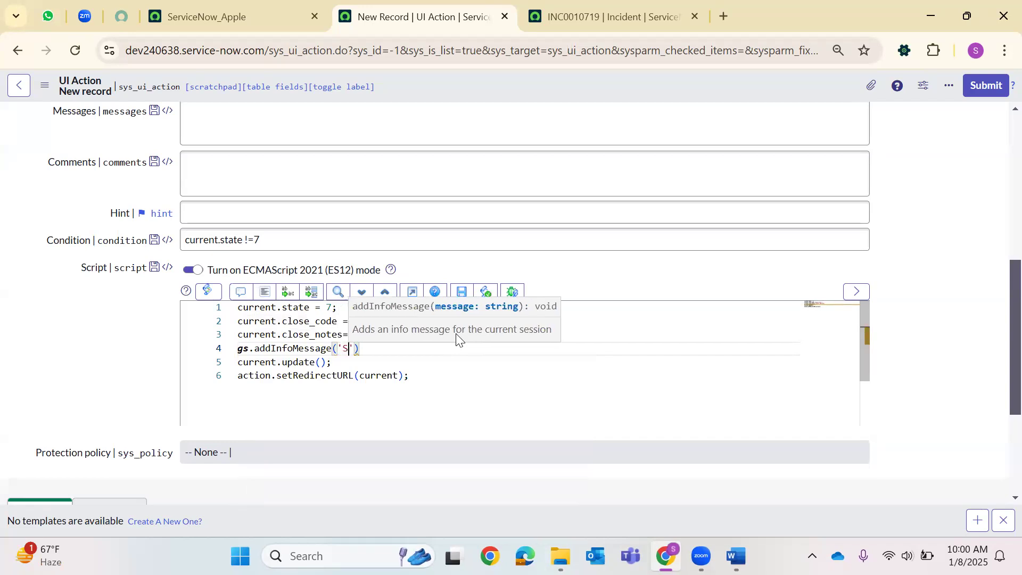
text(losed'))
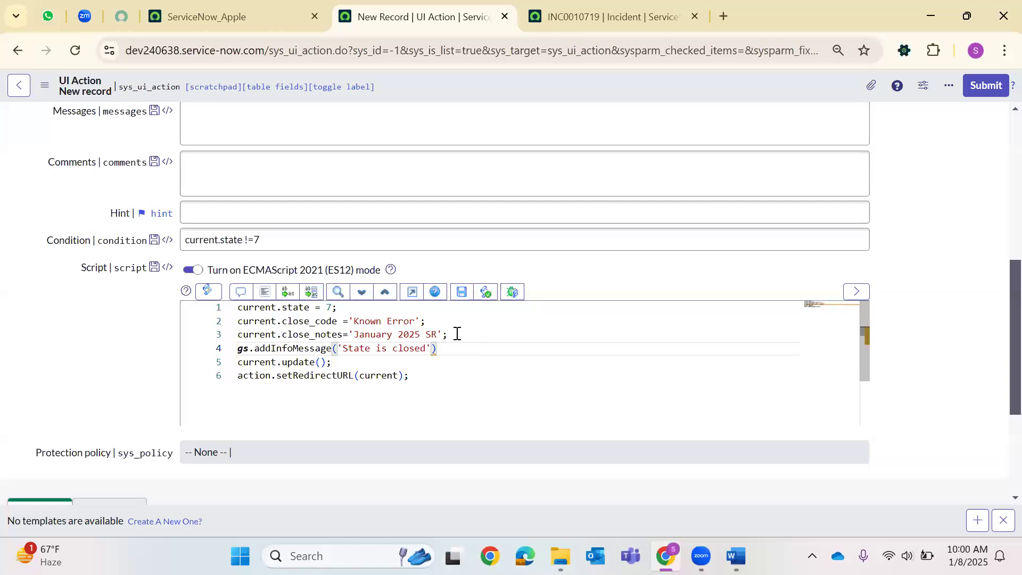
right_click(440, 98)
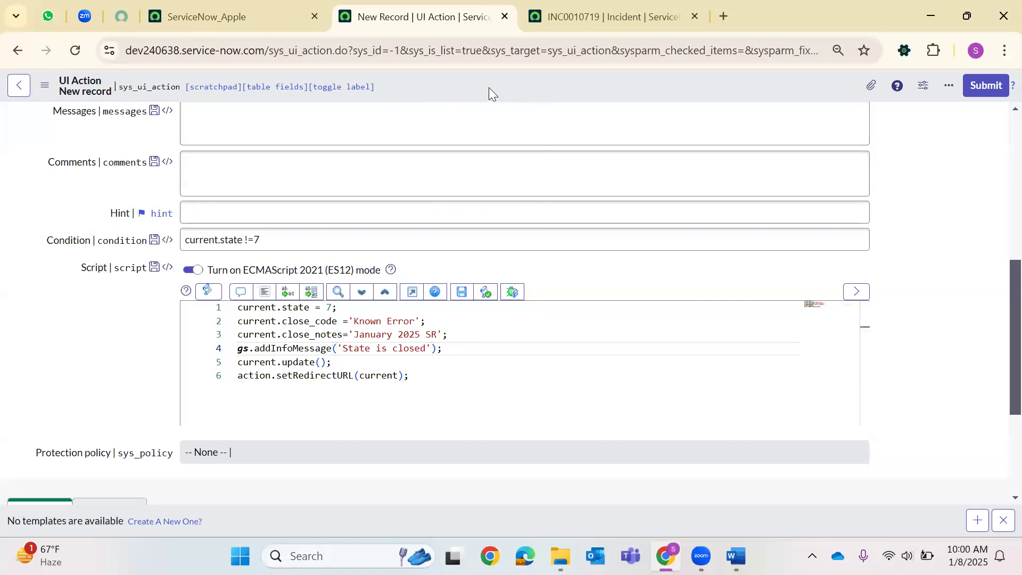
right_click(488, 88)
Save the new UI Action and run Close Incident on INC0010719.
key(ctrl+s)
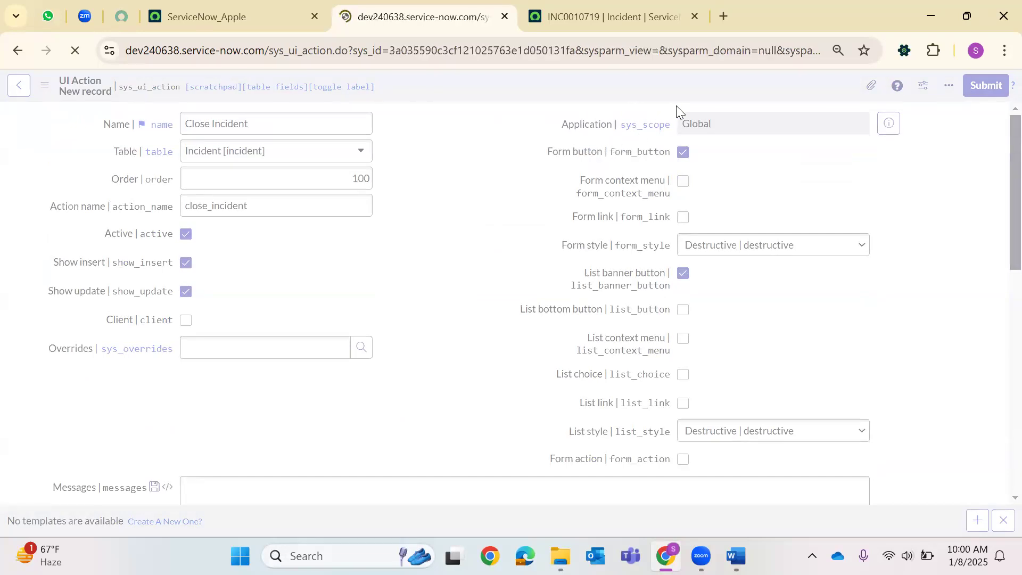
click(612, 16)
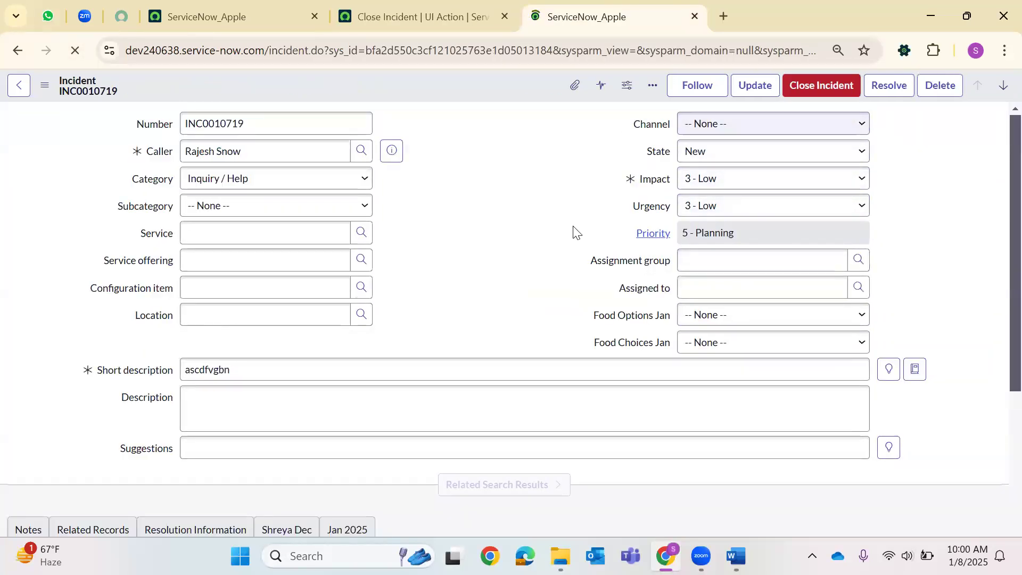
scroll(575, 229, down, 5)
click(825, 82)
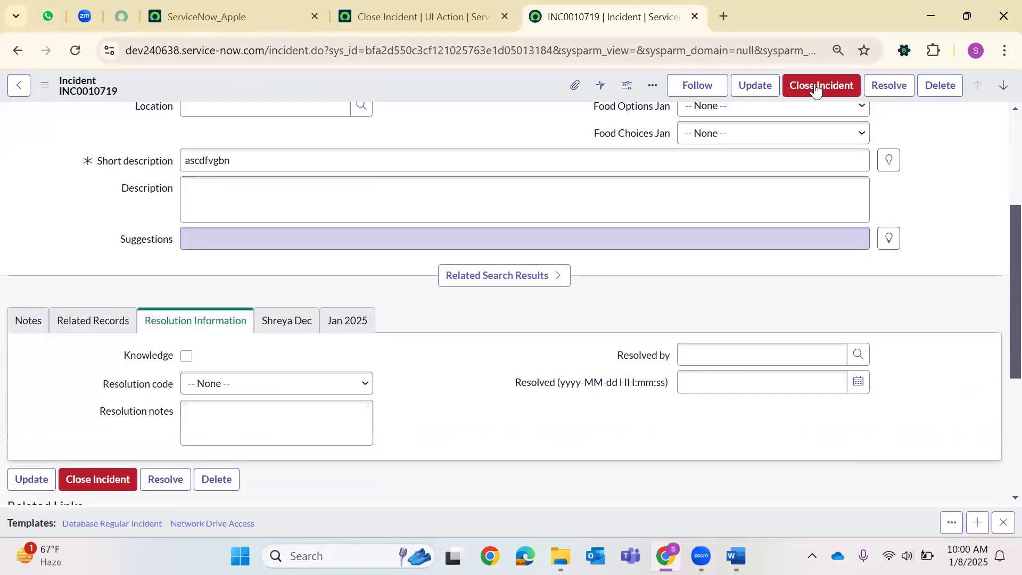
click(798, 96)
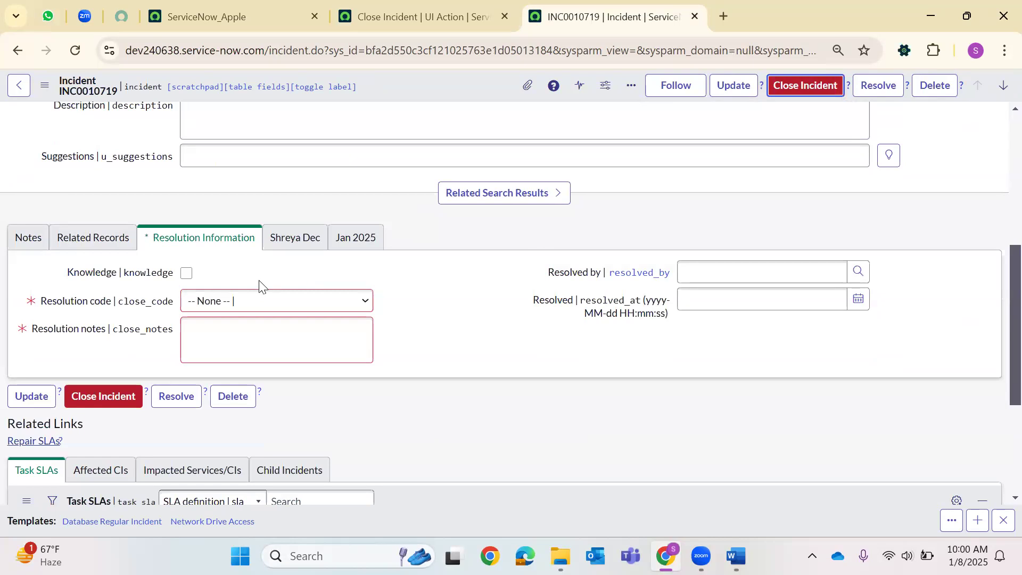
Set resolution code to Duplicate with resolution notes and save the incident as Closed.
click(263, 301)
click(263, 335)
click(265, 332)
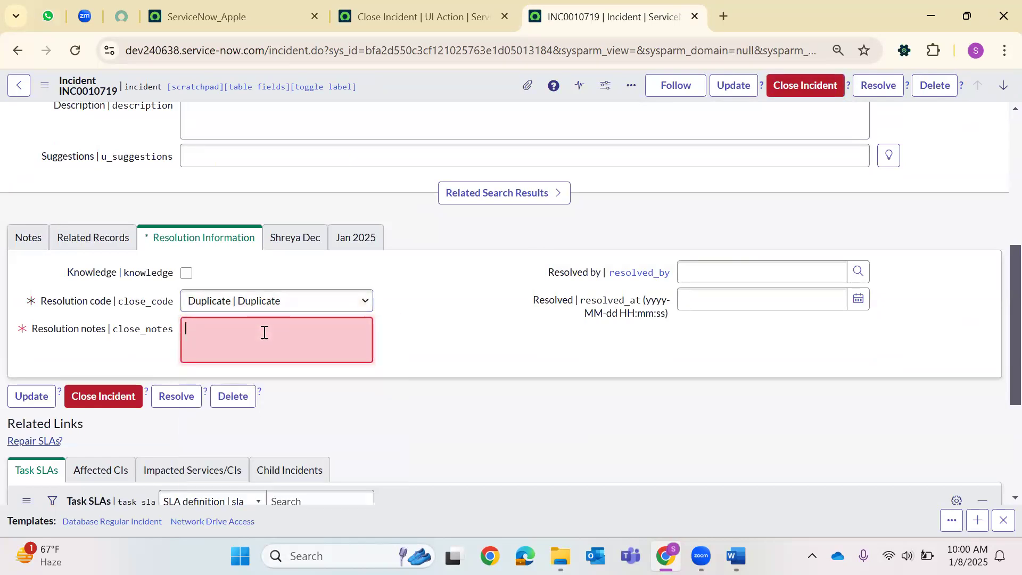
right_click(410, 83)
click(443, 97)
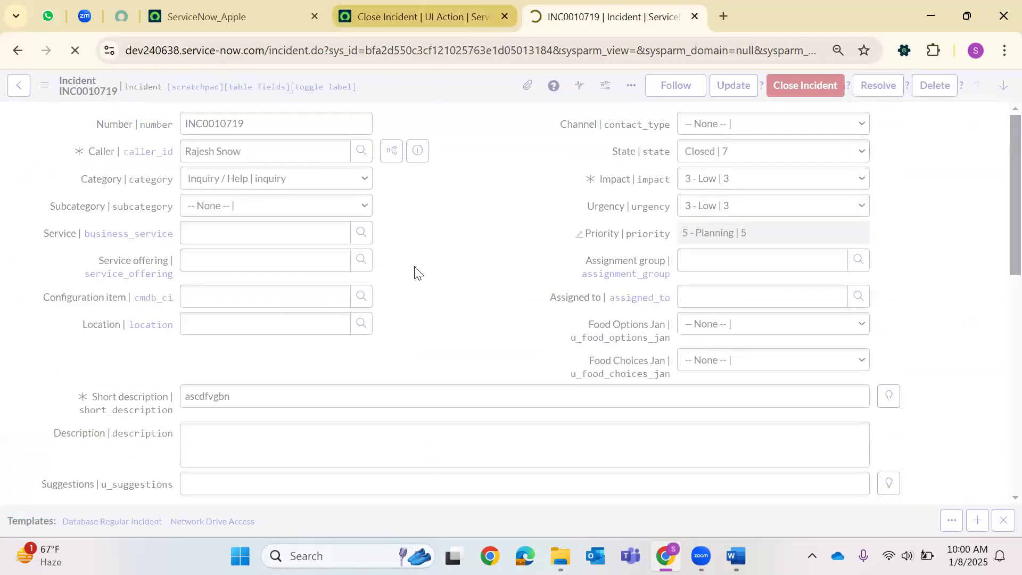
key(ctrl+shift+Tab)
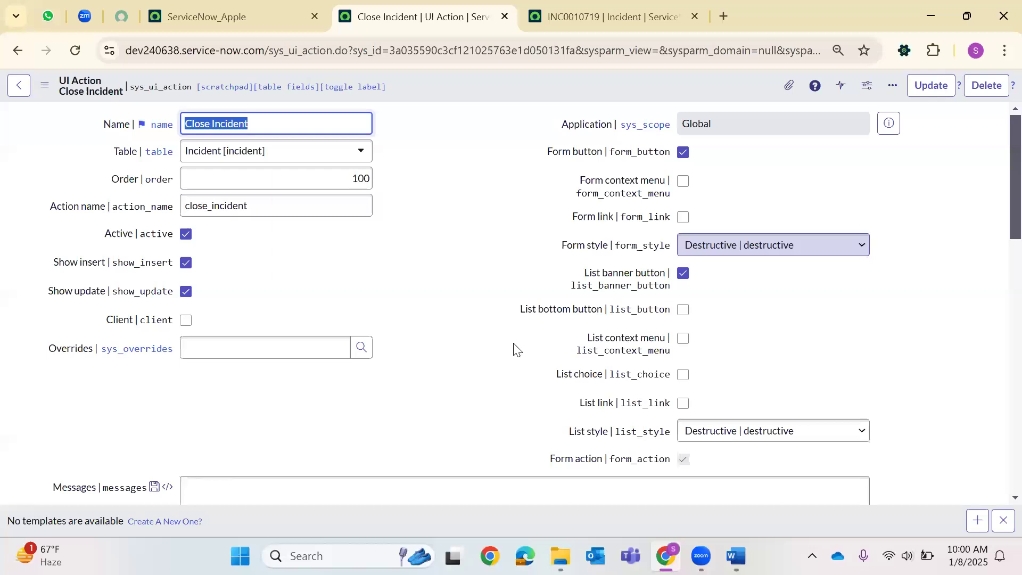
Scroll the Close Incident UI Action down to review its condition and script.
scroll(457, 346, down, 5)
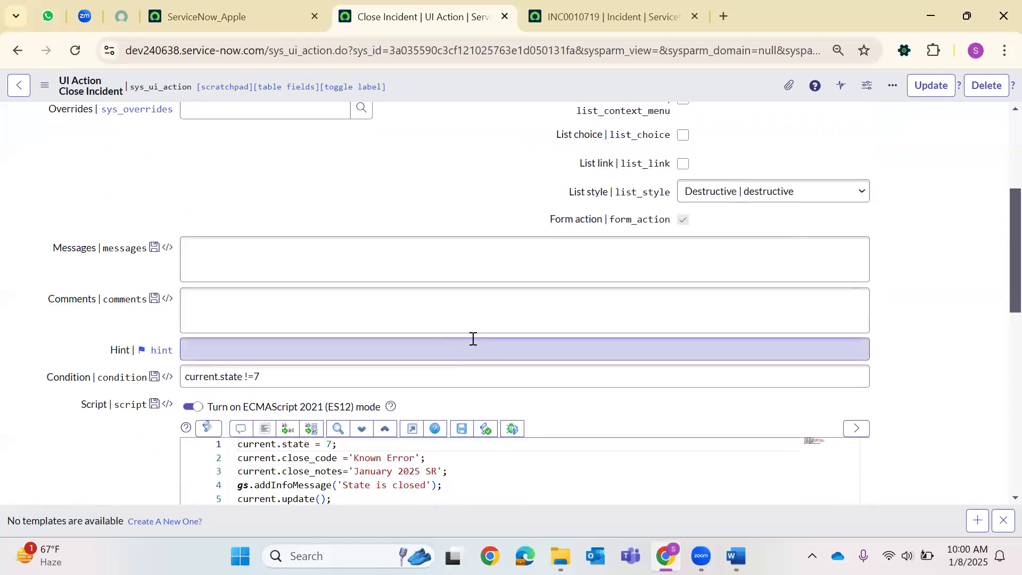
scroll(473, 339, down, 3)
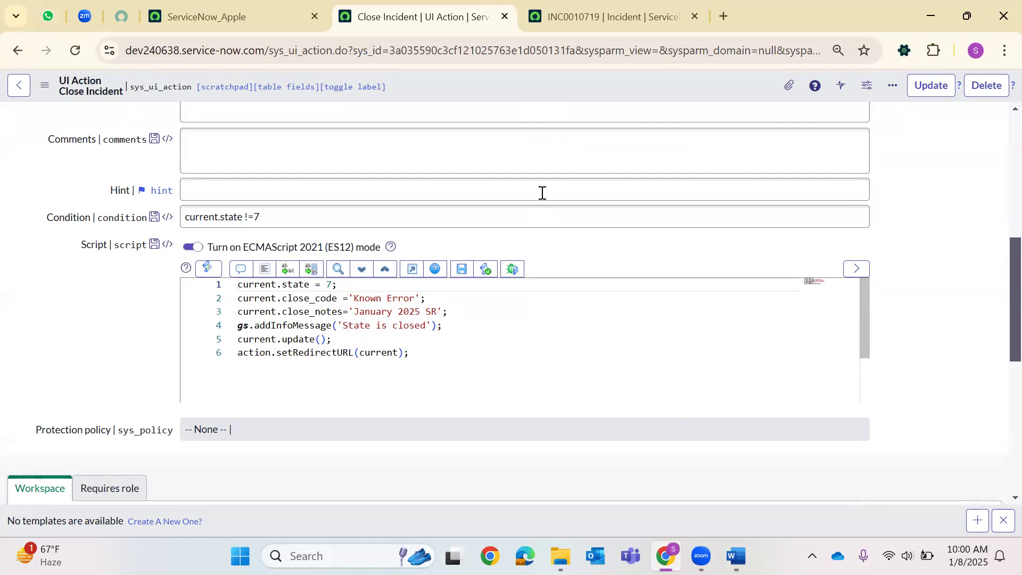
Load a blank new incident form by replacing the URL's record id with -1.
key(ctrl+Tab)
scroll(549, 236, down, 10)
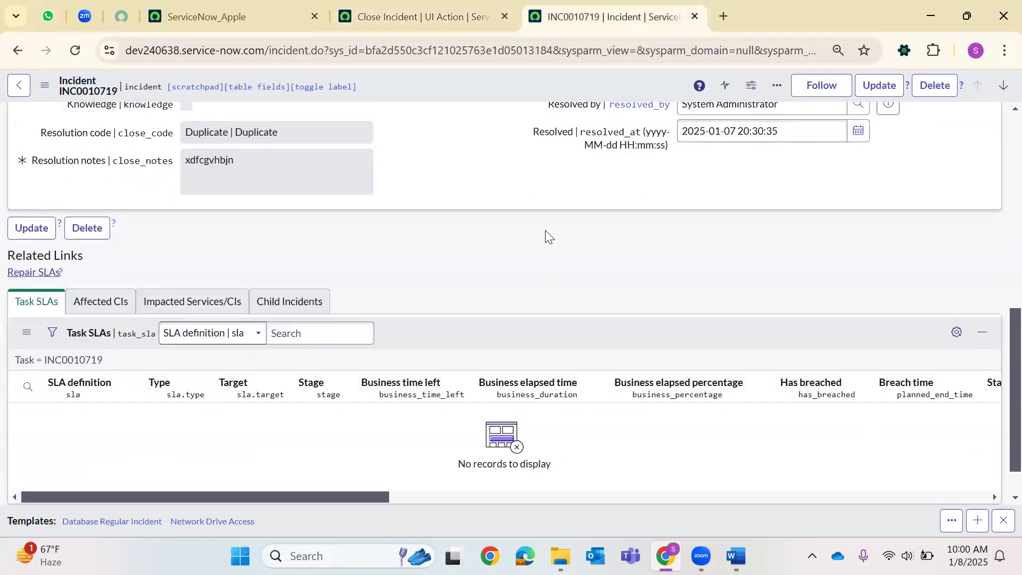
scroll(549, 236, up, 10)
double_click(458, 51)
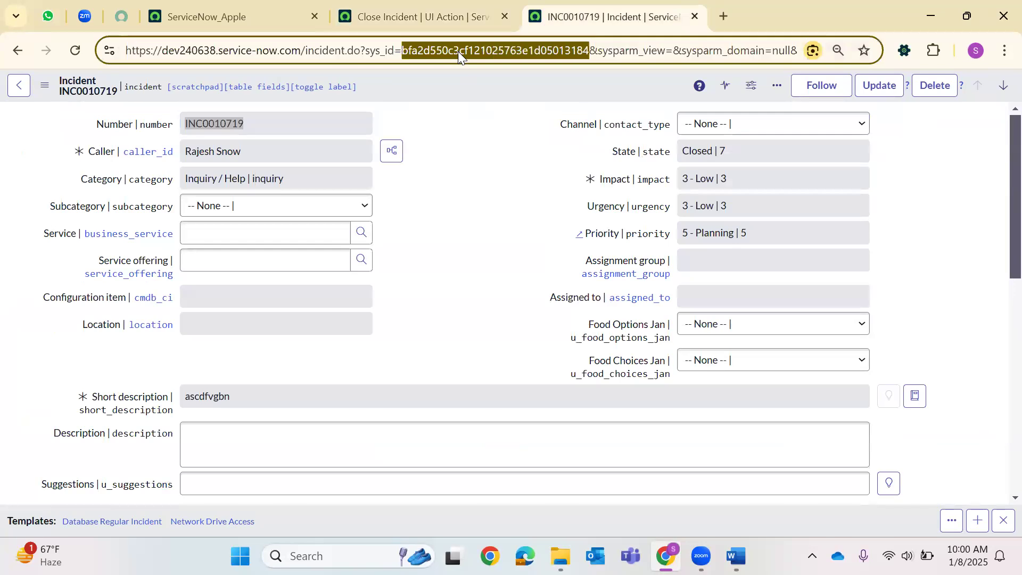
text(-1)
key(Return)
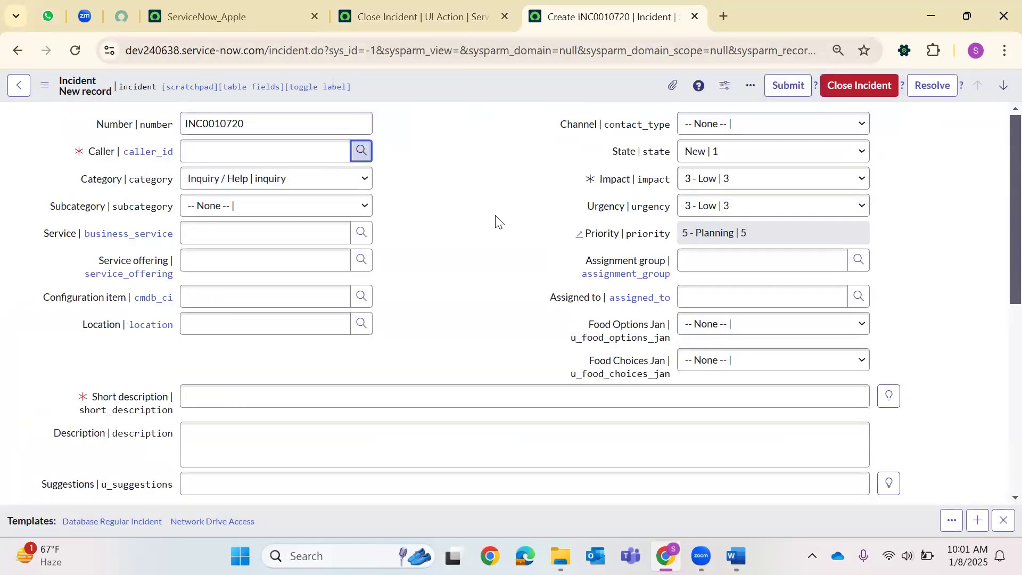
Pick a caller, enter short description 'zx' and save incident INC0010720.
click(187, 304)
click(229, 396)
text(zxcdfvbn)
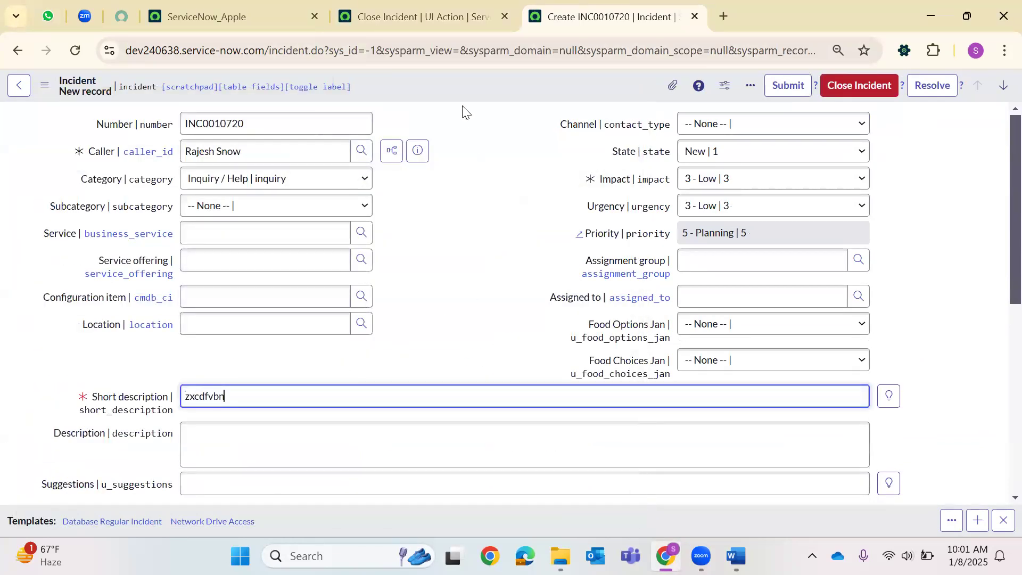
right_click(528, 89)
click(530, 94)
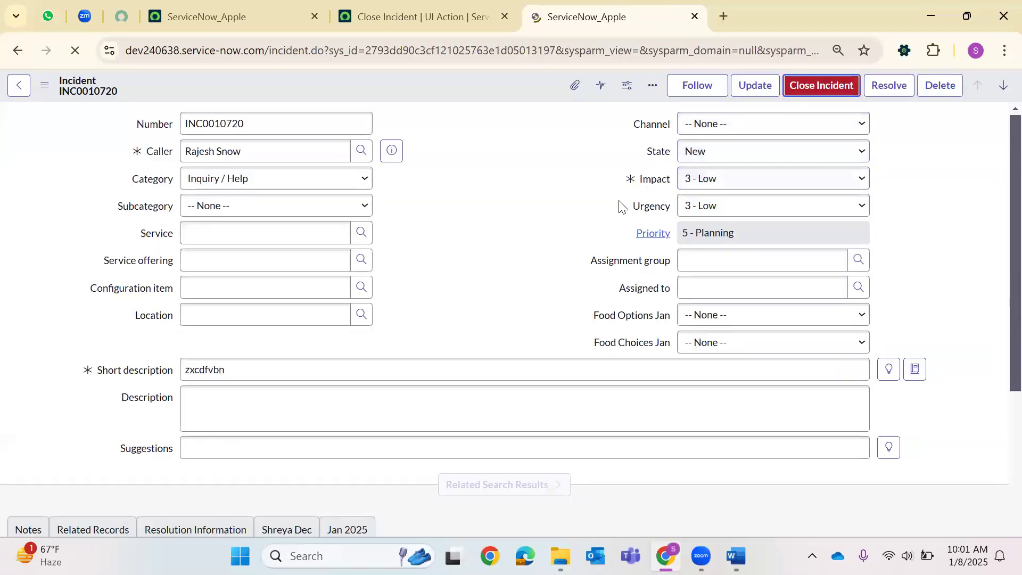
Reveal the form's technical field names, then load another blank incident form via sys_id -1.
scroll(608, 207, down, 1)
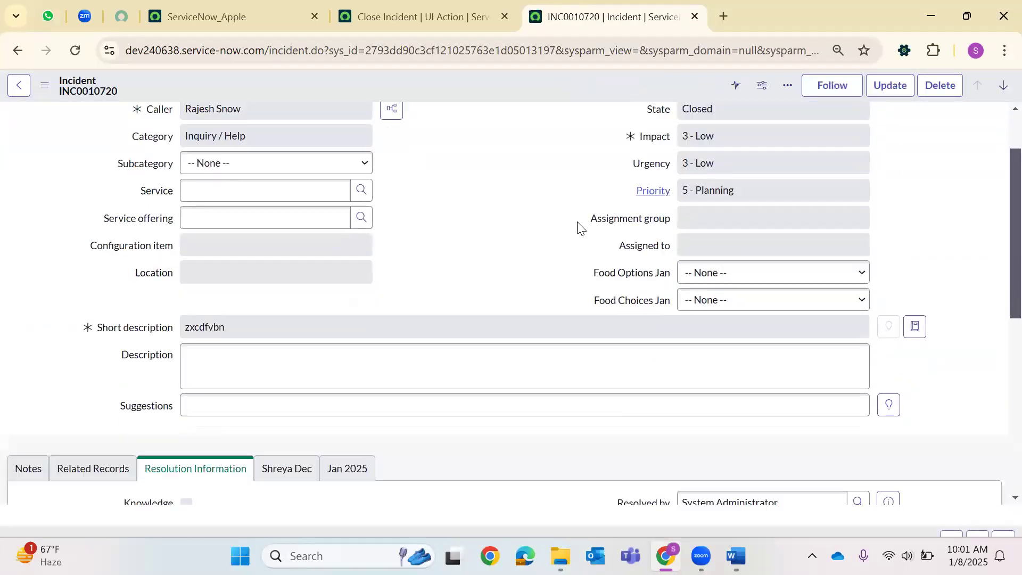
double_click(581, 228)
scroll(320, 304, down, 3)
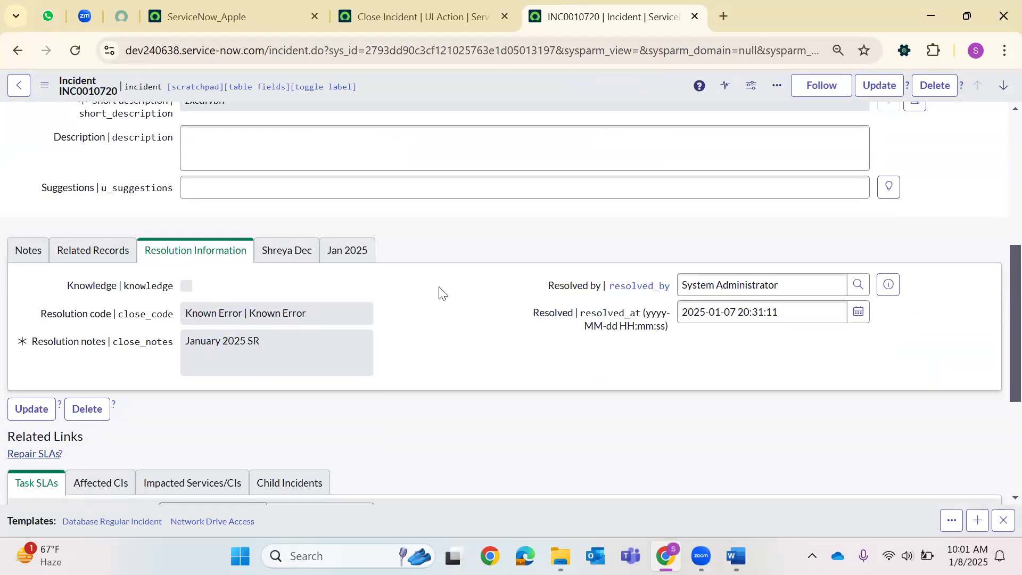
scroll(441, 293, up, 5)
double_click(443, 50)
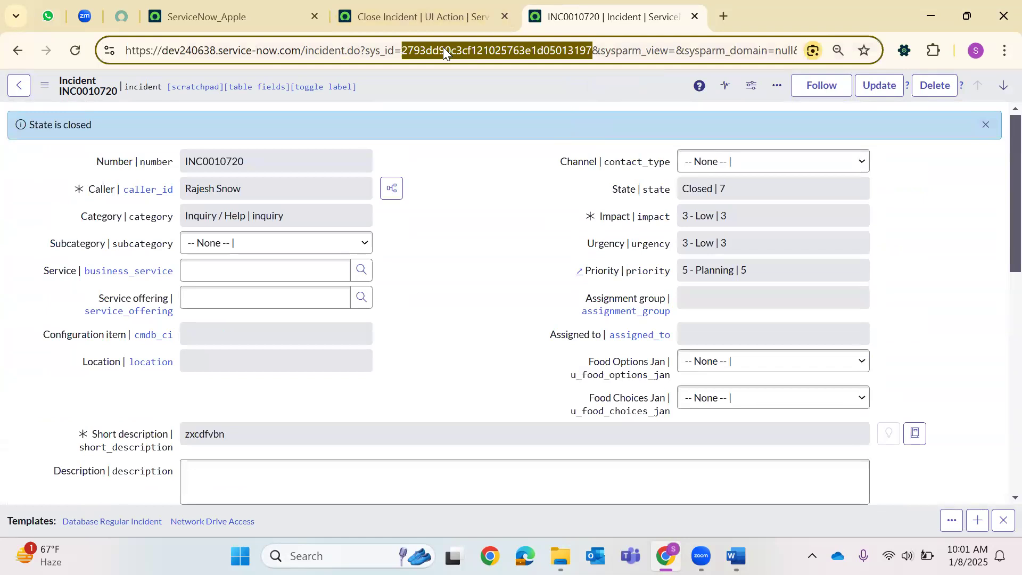
text(-1)
key(Return)
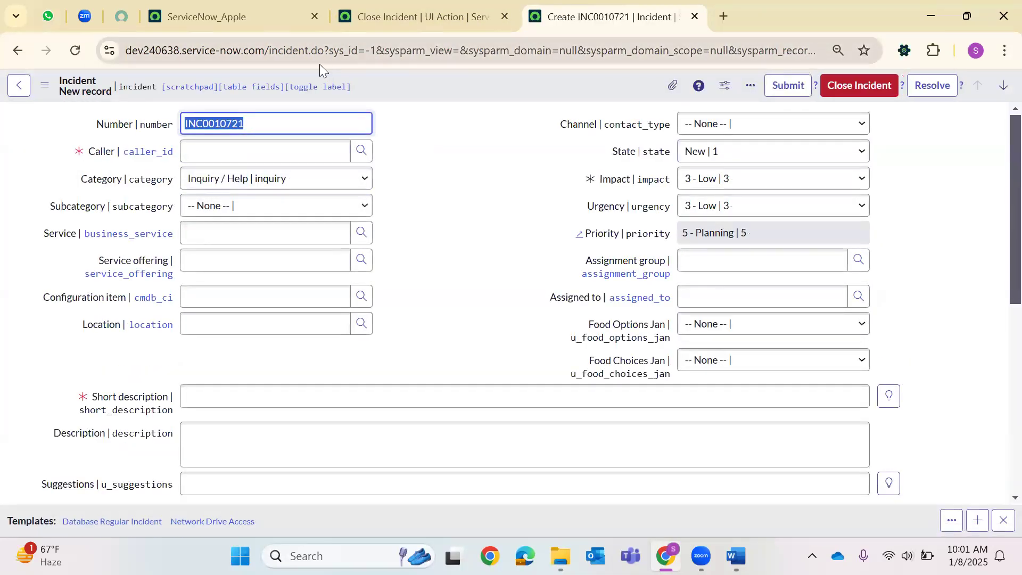
Create an incident with a caller, state In Progress and short description 'sdcfvgbnh', and save it.
click(362, 151)
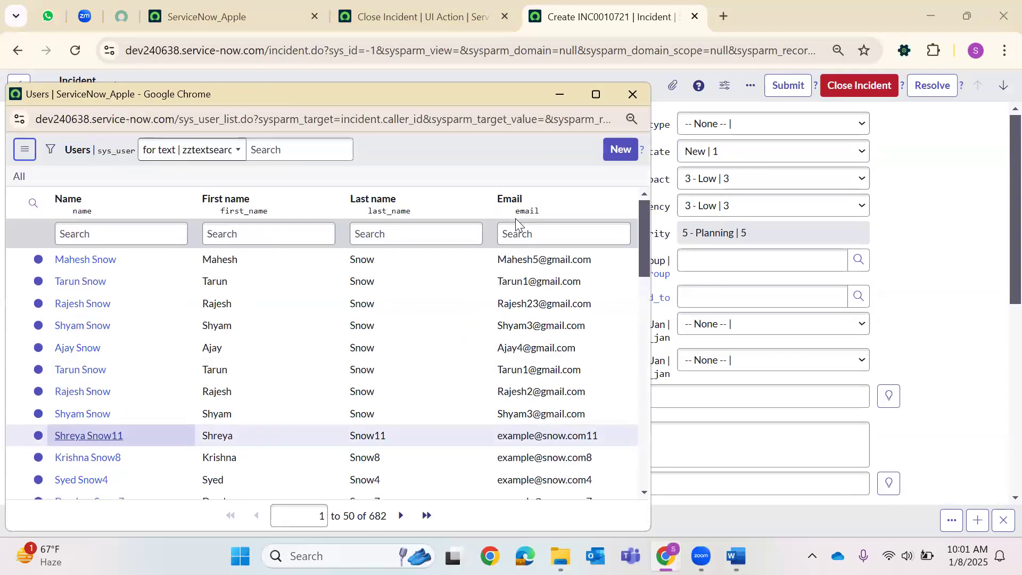
click(89, 436)
click(730, 150)
click(693, 180)
click(208, 404)
text(sdcfvgbnh)
right_click(471, 91)
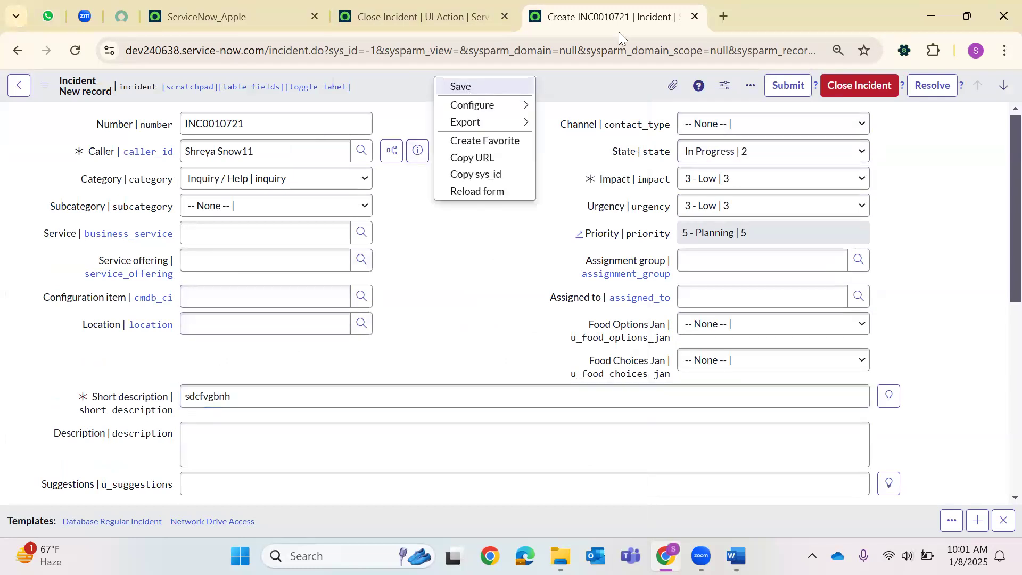
click(461, 87)
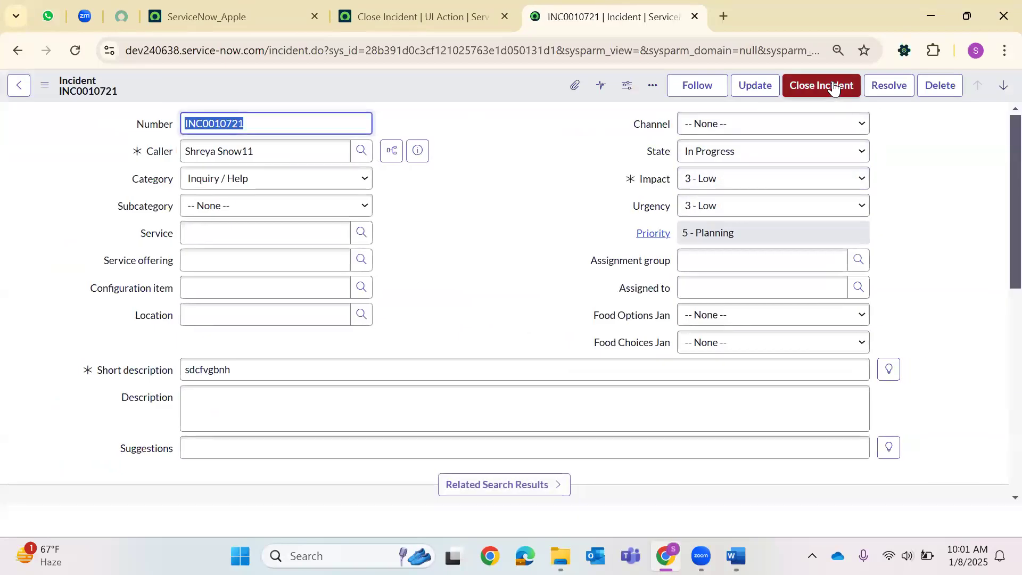
Close INC0010721 with resolution code Resolved by caller and notes 'zxcvb', save, and start setting the URL to -1.
click(833, 90)
scroll(553, 222, down, 3)
scroll(553, 223, up, 6)
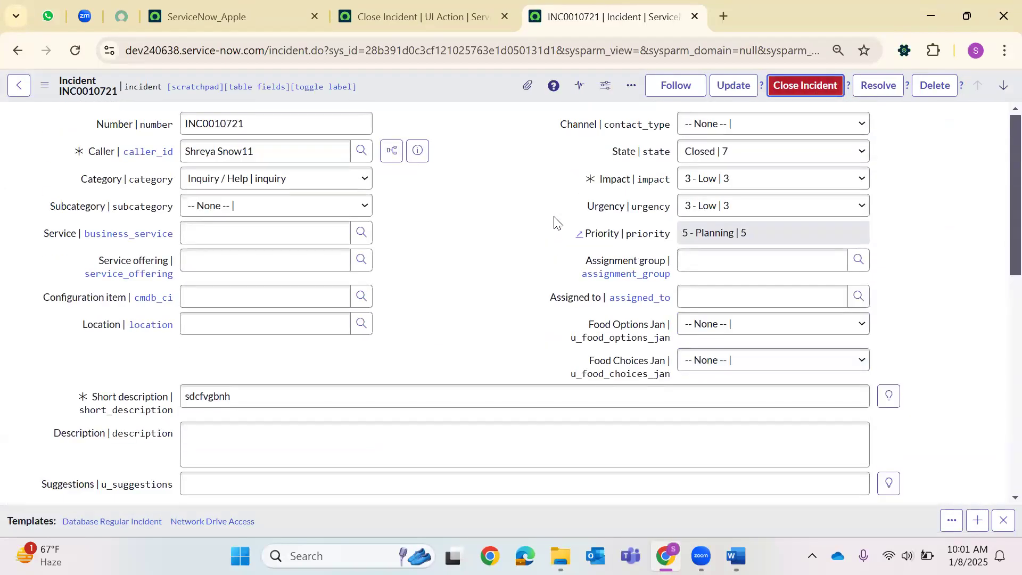
scroll(554, 223, down, 6)
scroll(554, 213, up, 5)
scroll(425, 232, down, 10)
scroll(250, 237, up, 6)
scroll(254, 325, down, 1)
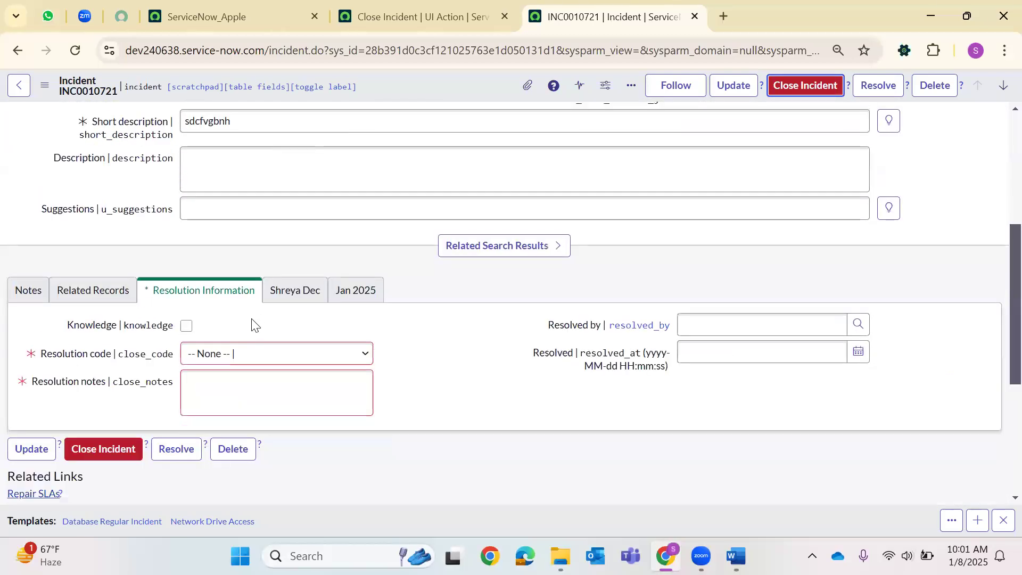
scroll(255, 325, down, 2)
click(266, 230)
click(266, 326)
click(265, 271)
text(zxcvb)
right_click(467, 78)
click(482, 85)
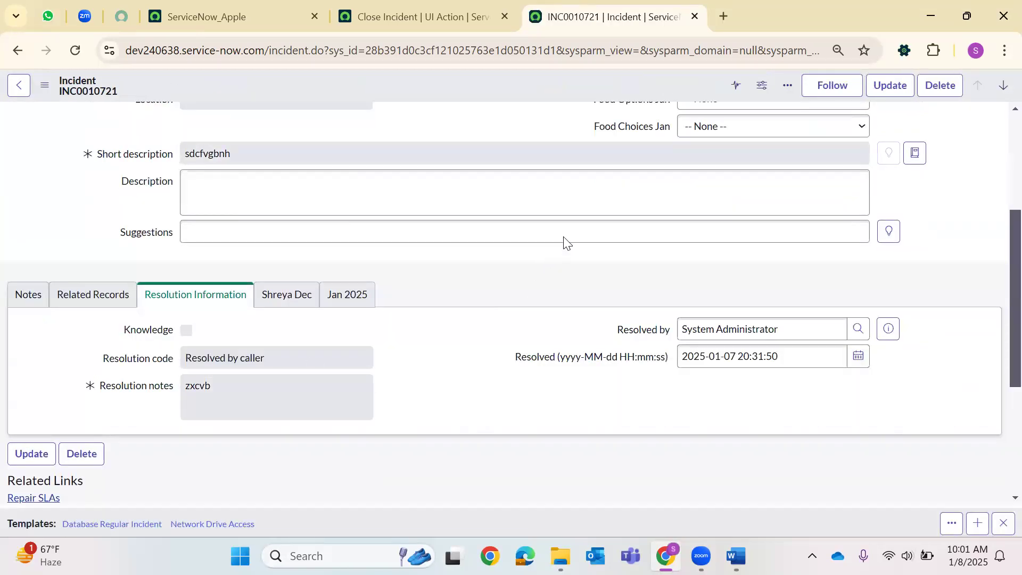
double_click(458, 50)
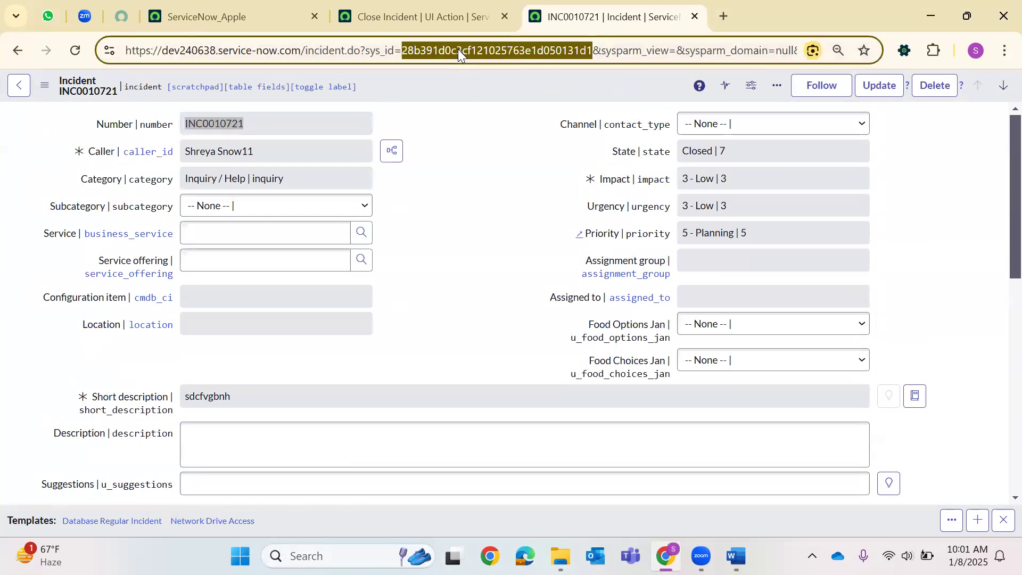
text(-1])
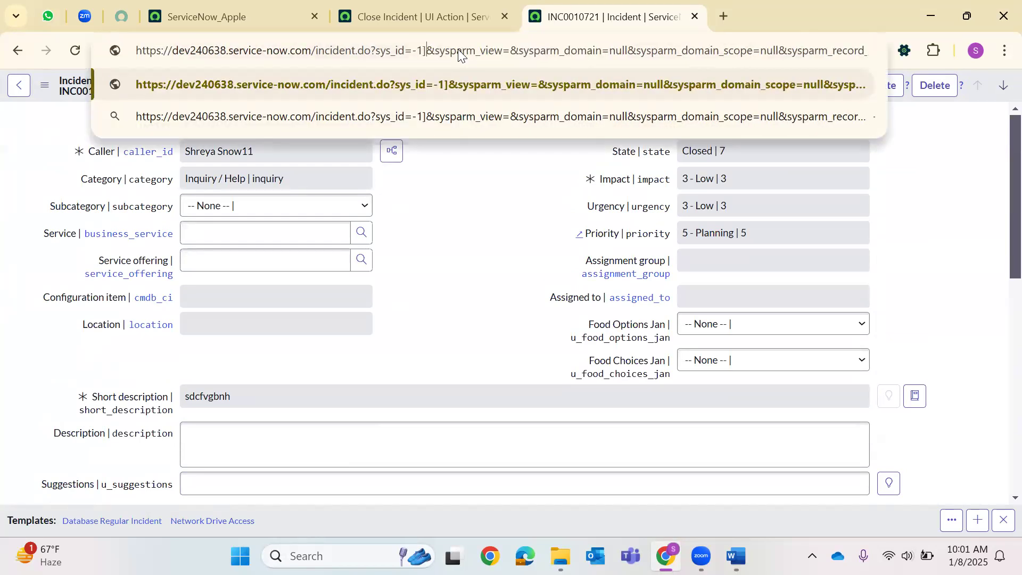
Load a blank incident, pick a caller, enter short description 'zxcvbn' and save it.
key(BackSpace)
click(643, 84)
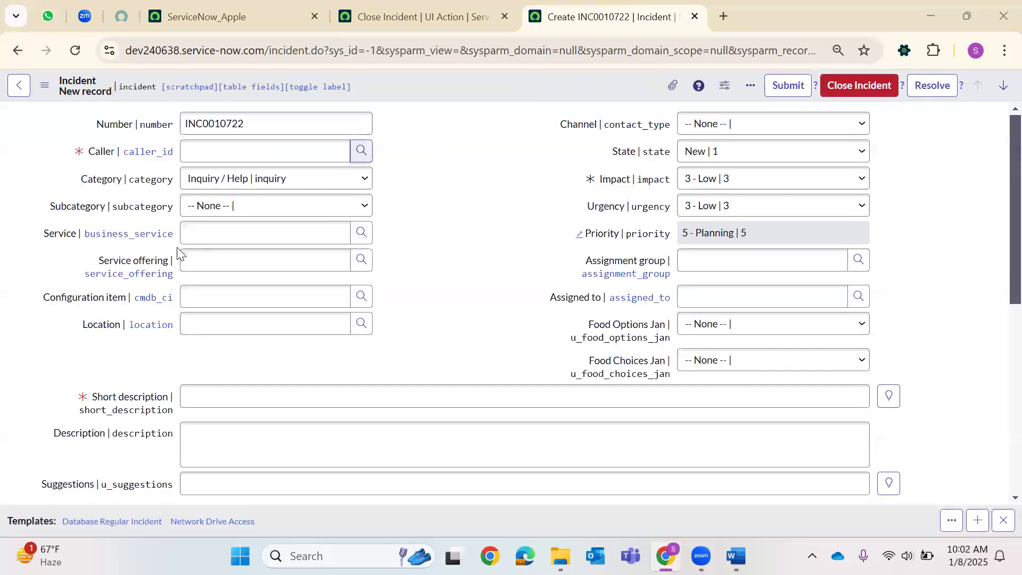
scroll(80, 401, down, 3)
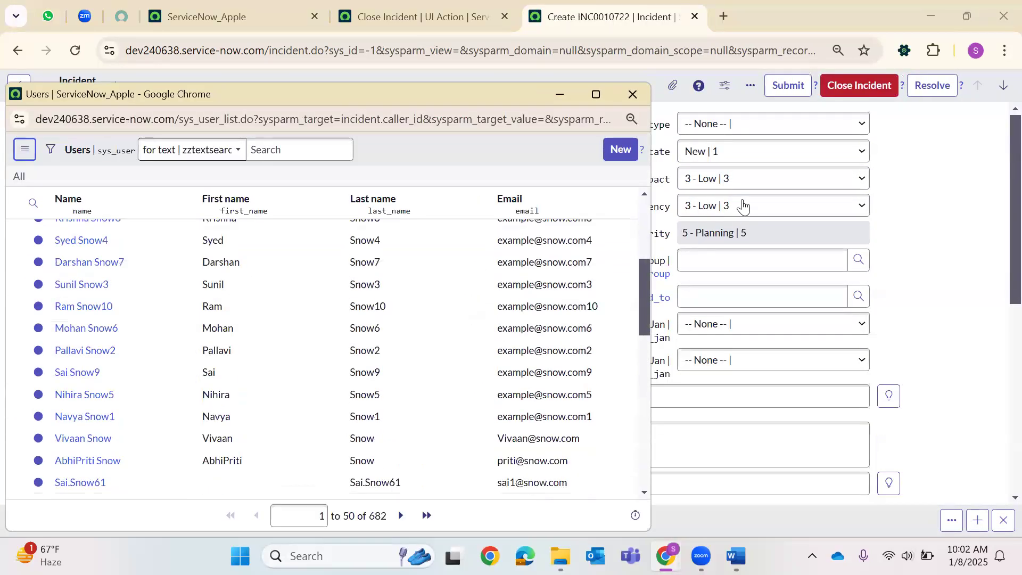
click(84, 395)
click(202, 402)
text(zxcvbn)
key(Return)
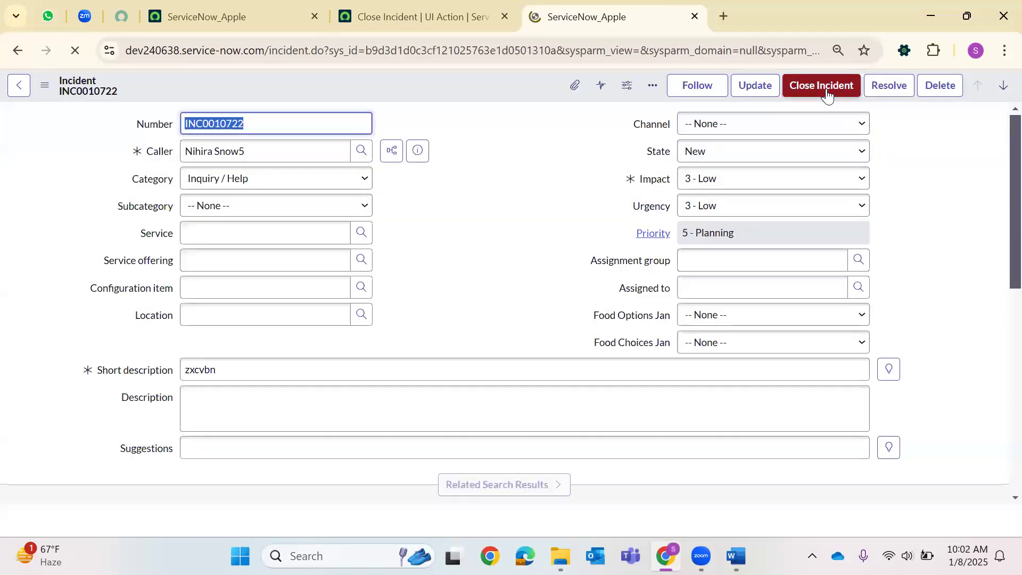
Close INC0010722 and compare it against the Close Incident UI Action.
click(828, 91)
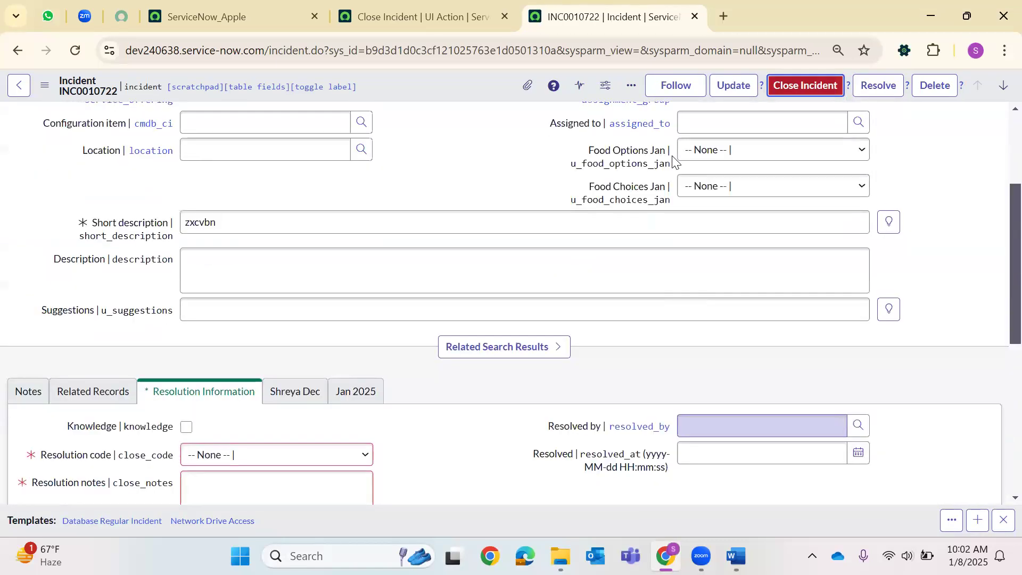
scroll(673, 159, up, 3)
click(420, 17)
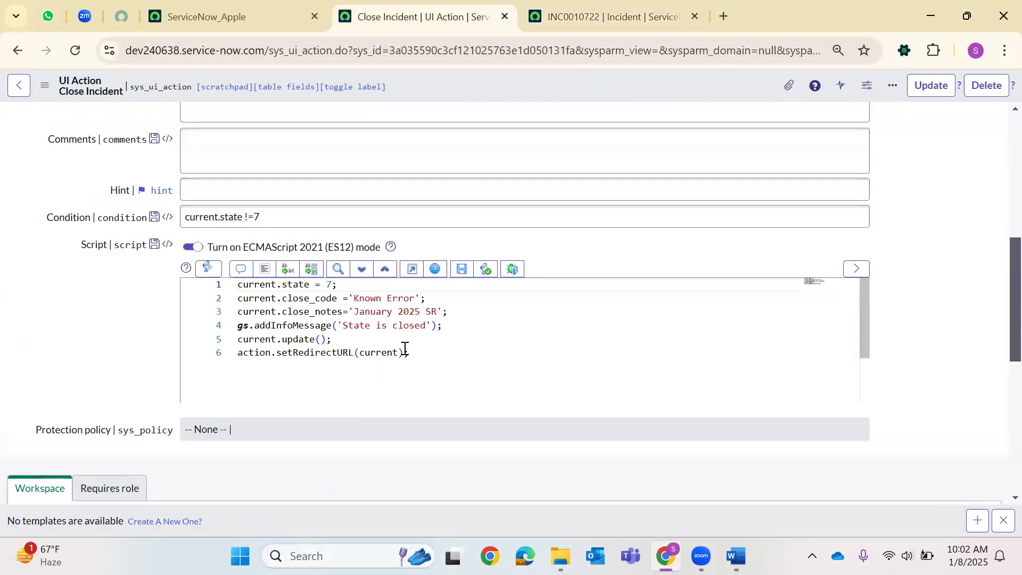
click(659, 16)
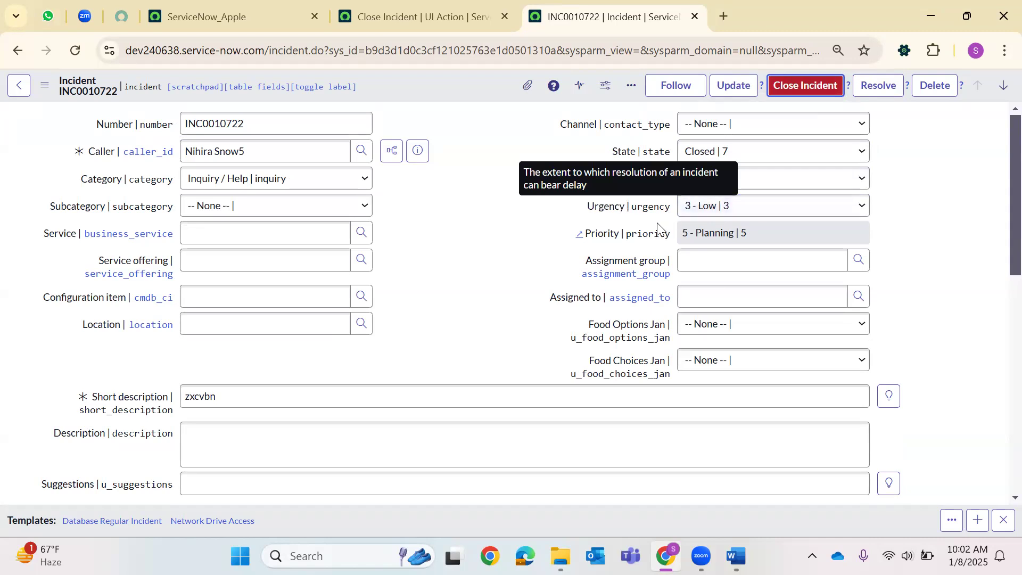
scroll(466, 266, down, 5)
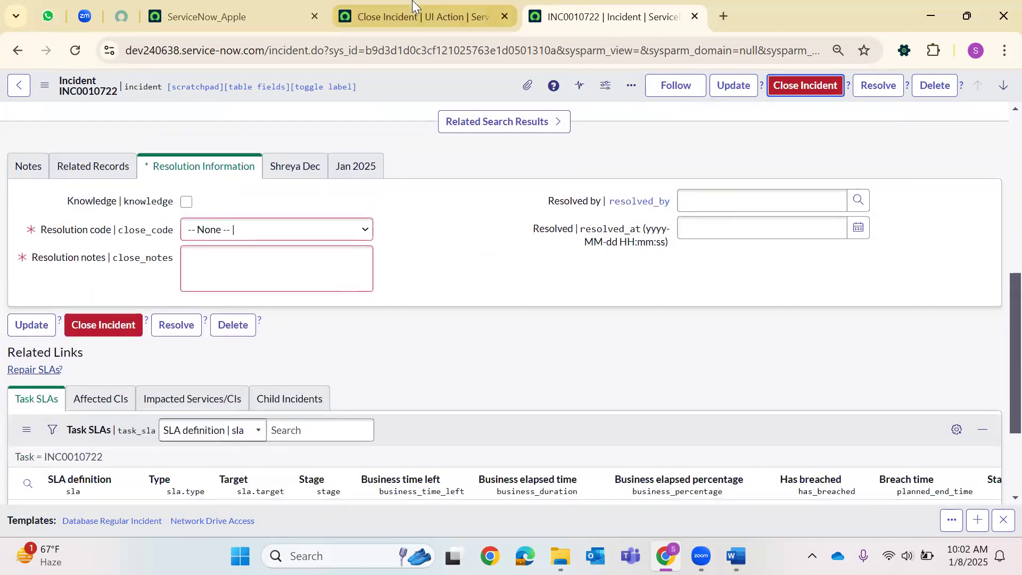
click(416, 16)
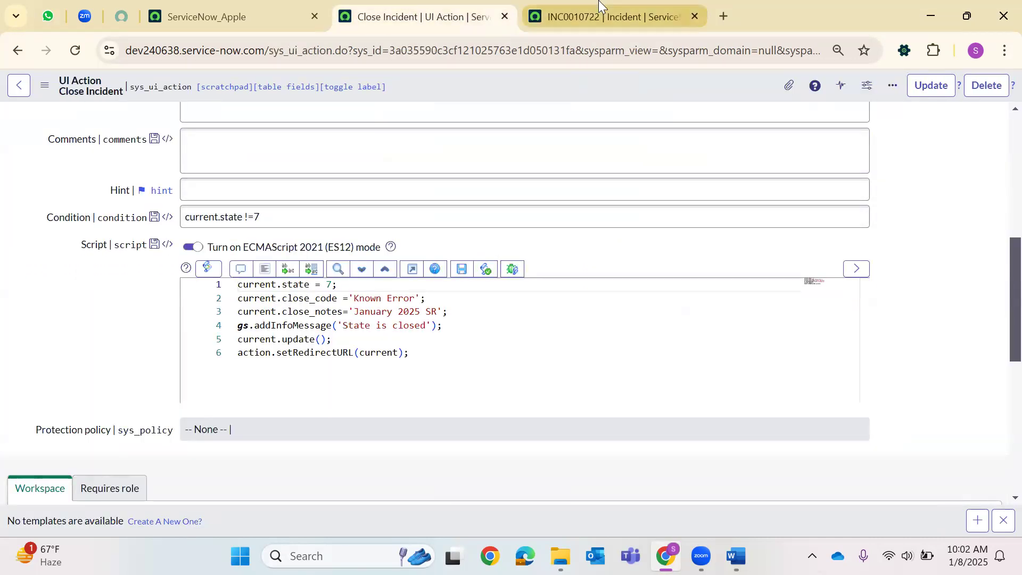
Append && gs.hasRole('admin') to the Close Incident UI Action's condition and save it.
click(607, 16)
key(ctrl+shift+Tab)
click(286, 213)
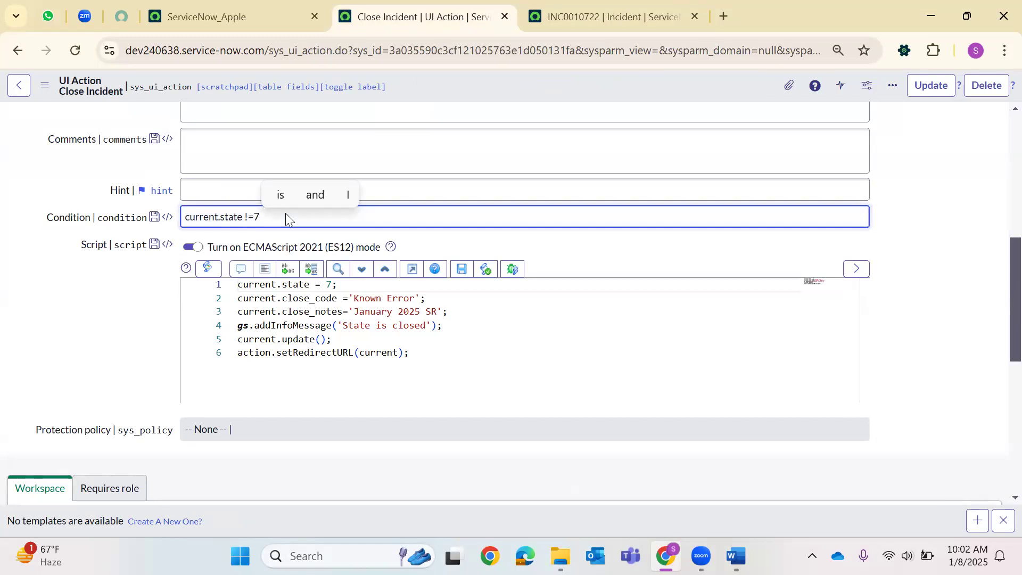
text(&& gs)
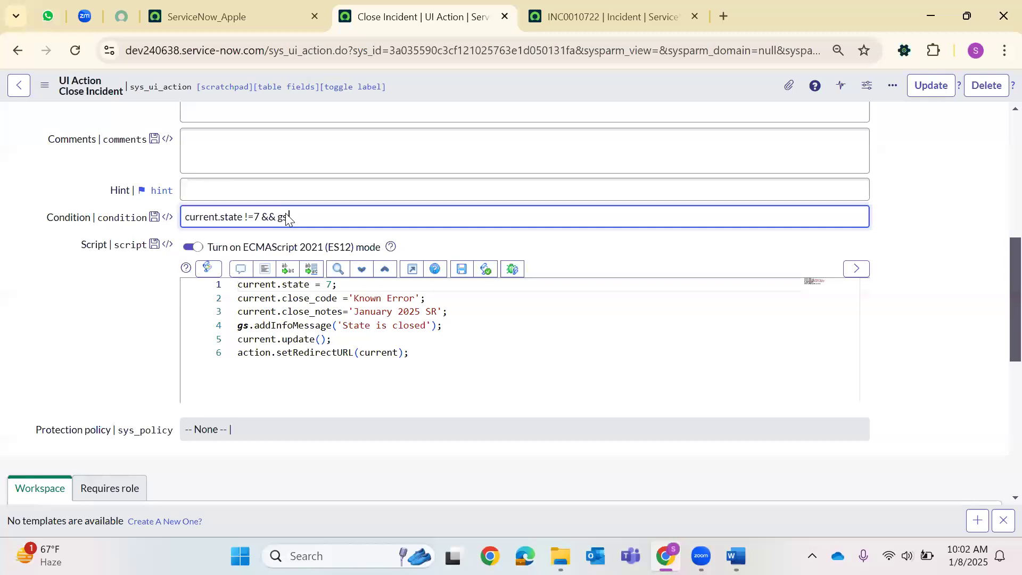
text(.hasRole('admin')
right_click(471, 89)
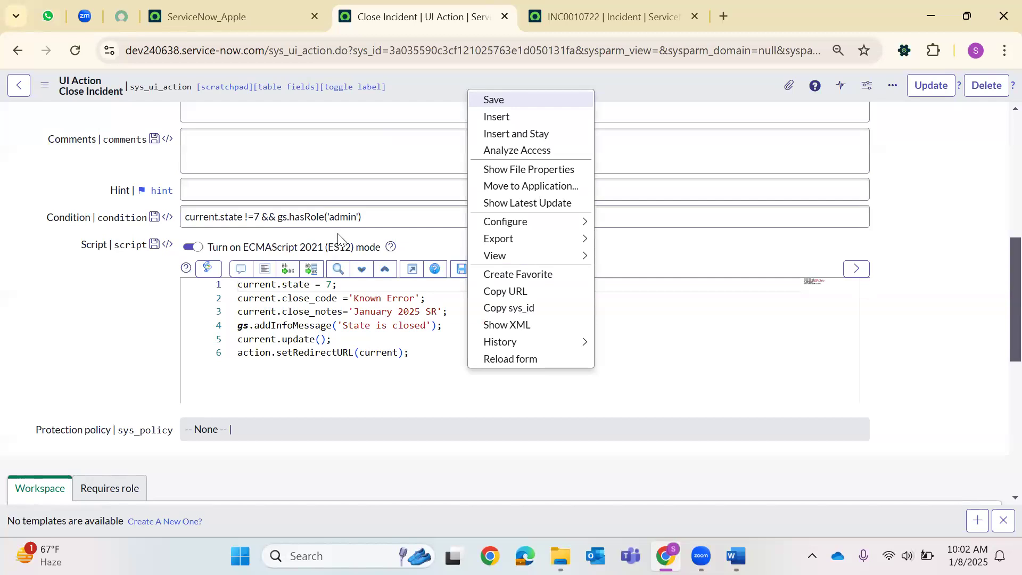
key(Return)
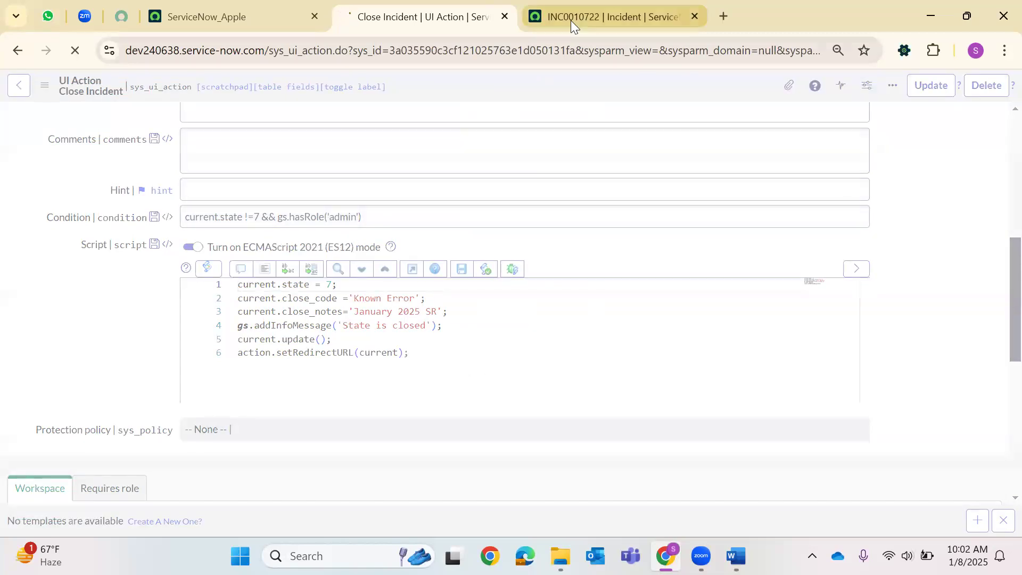
key(ctrl+Tab)
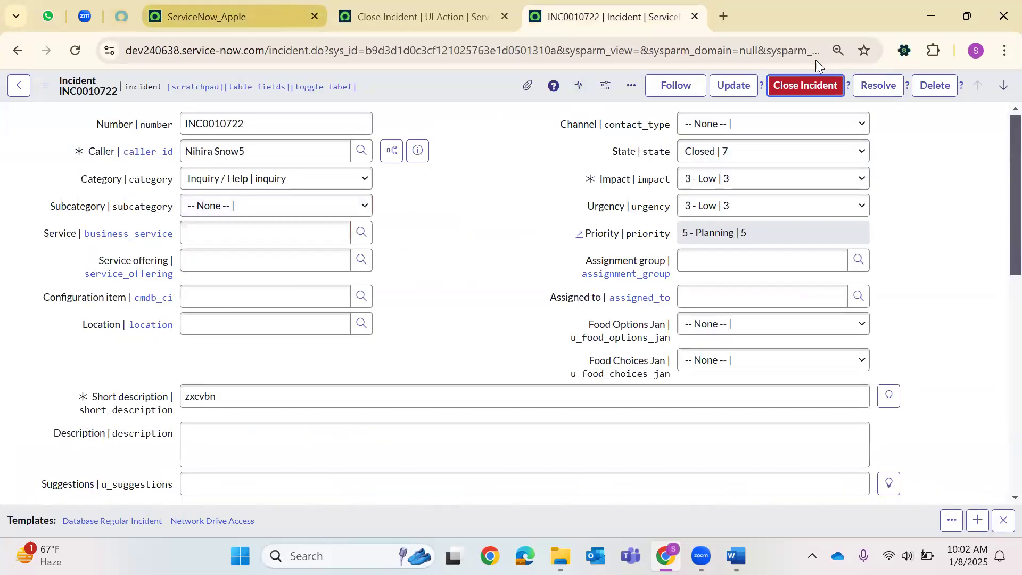
Open the Users list by entering sys_user.LIST in the navigator filter.
key(ctrl+shift+Tab)
key(ctrl+shift+Tab)
click(999, 89)
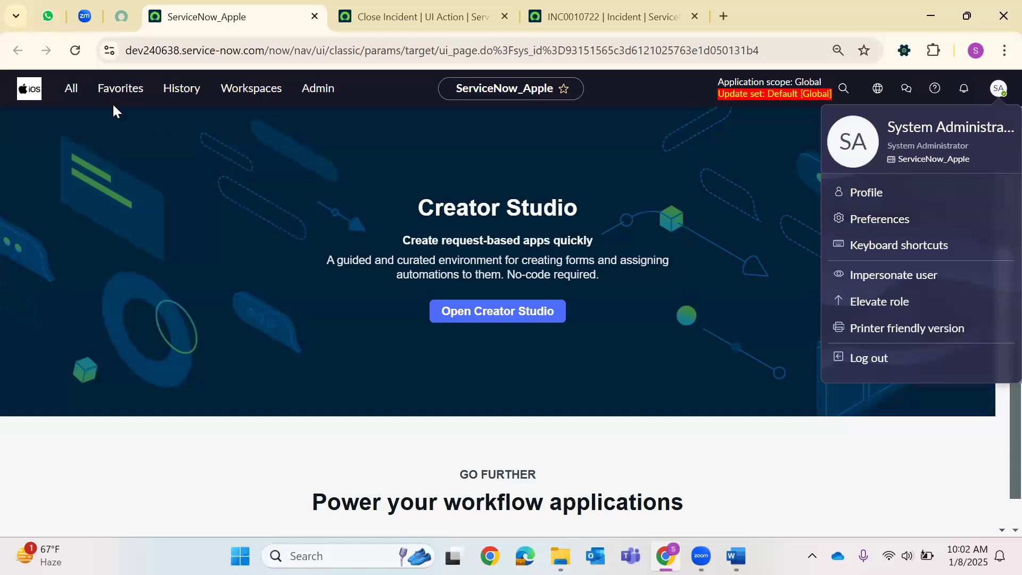
text(sys)
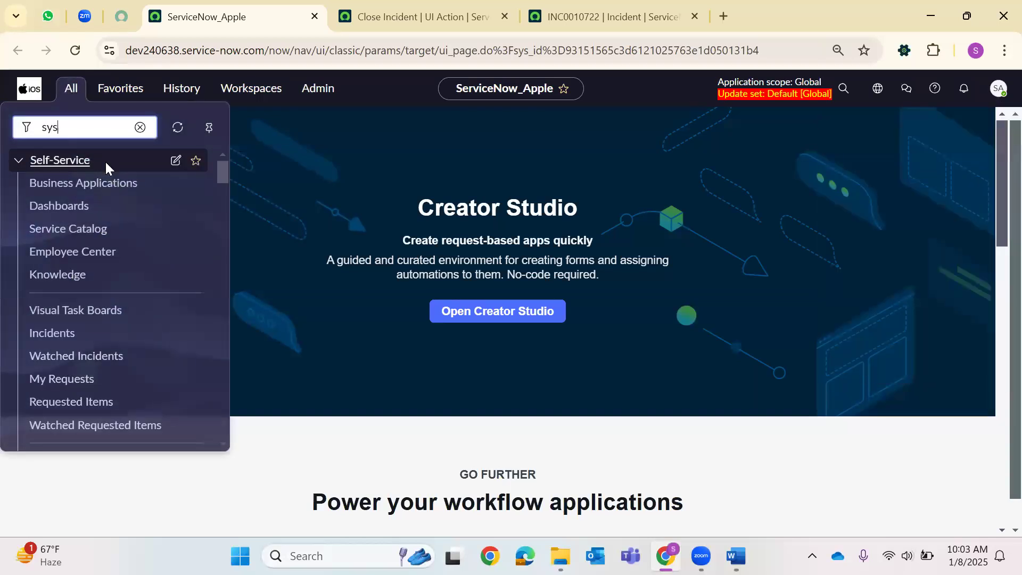
text(_user.LIS)
key(BackSpace)
text(IST)
key(Return)
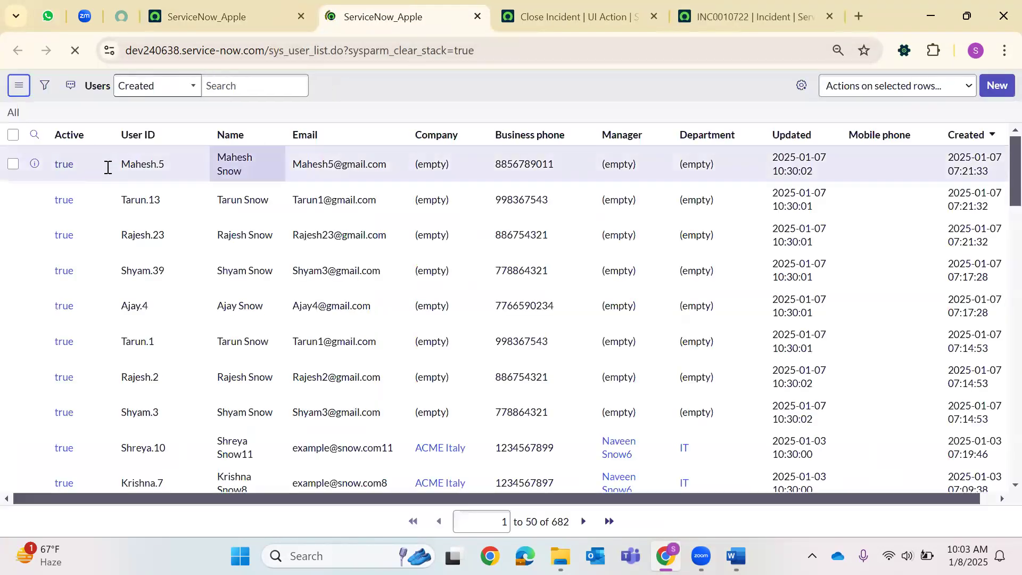
Search the Name column for *abel and open the matching user's record.
click(64, 171)
click(246, 158)
click(246, 169)
text(*abel)
key(Return)
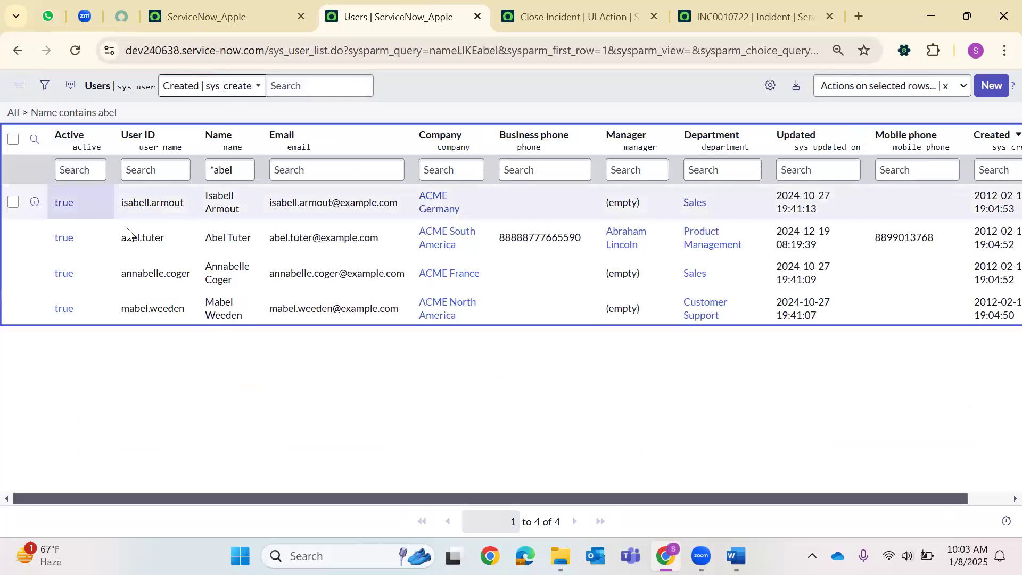
click(63, 239)
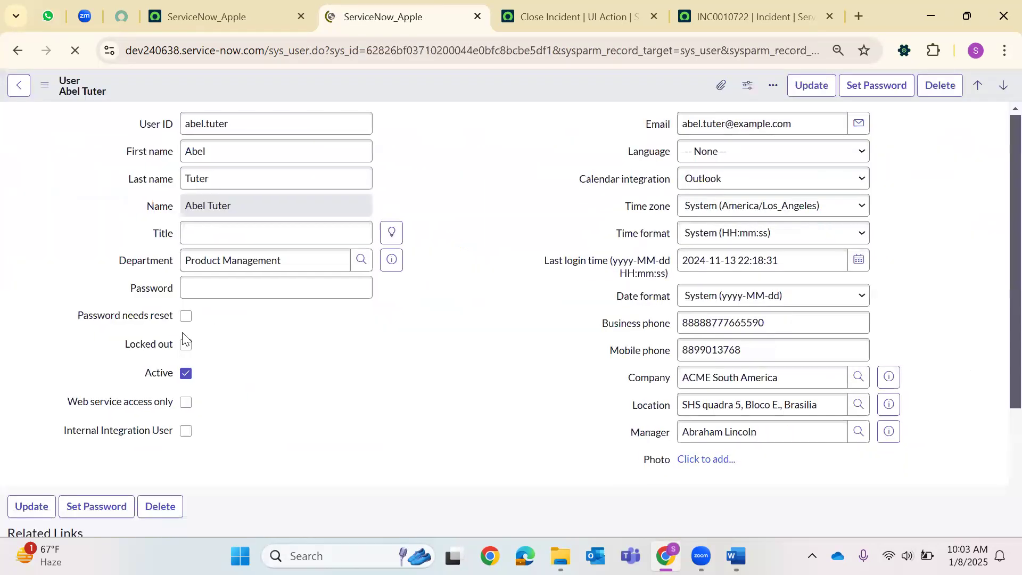
Filter the user's Roles list by *ITIL to confirm the itil role.
scroll(144, 373, down, 6)
scroll(155, 342, up, 1)
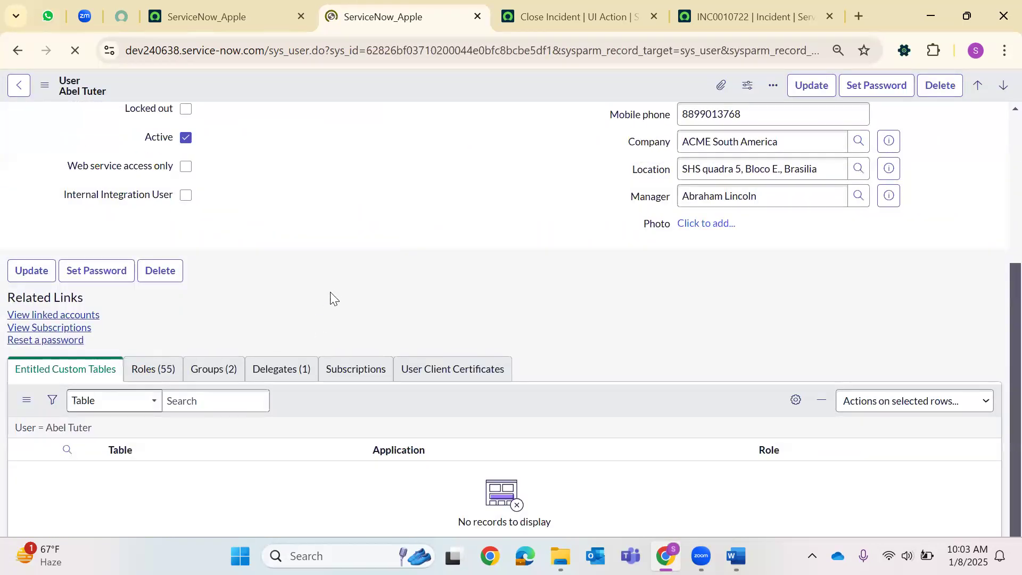
scroll(152, 283, down, 8)
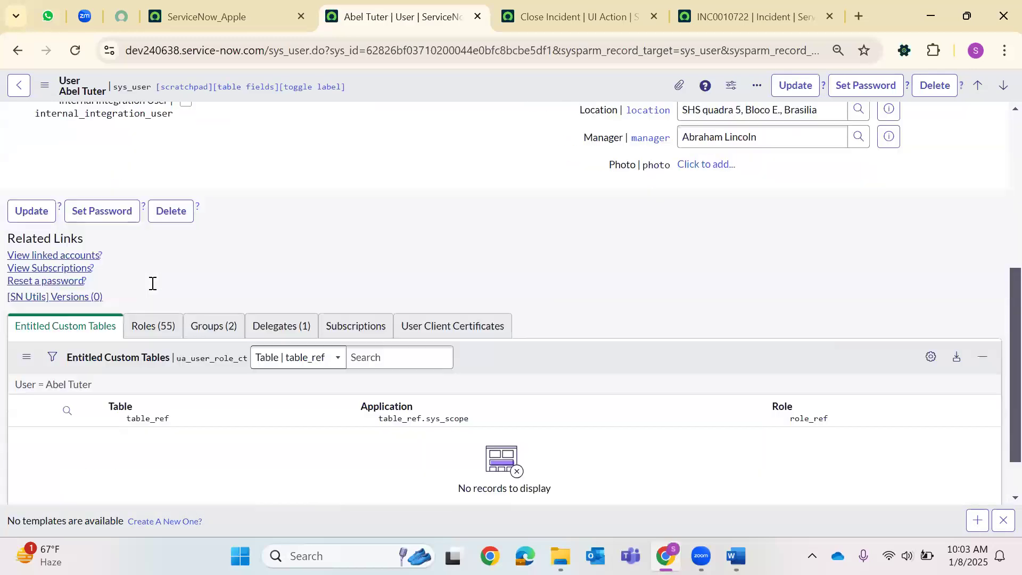
scroll(153, 283, down, 1)
click(42, 250)
click(153, 284)
text(*ITIL)
key(Return)
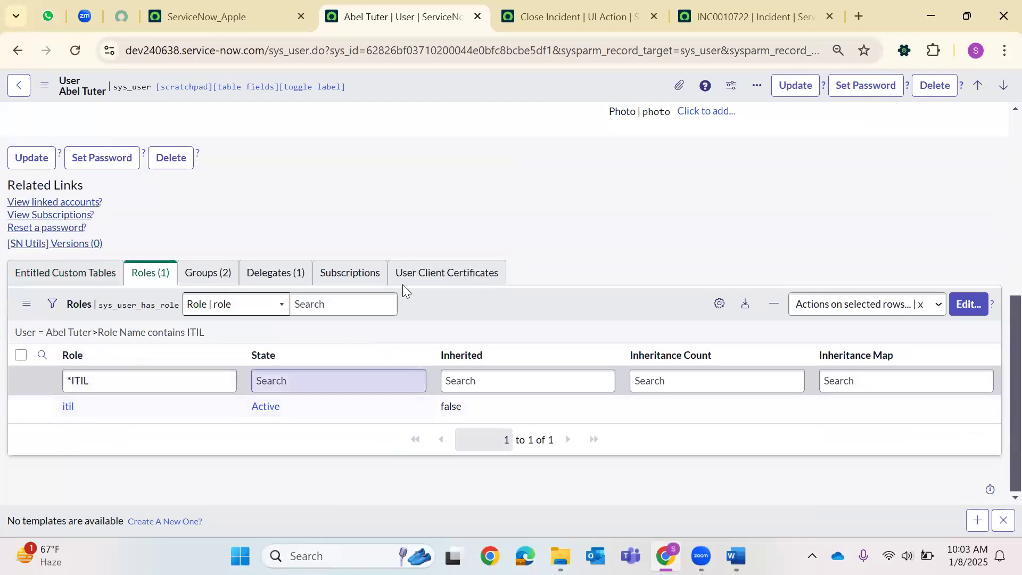
scroll(375, 116, up, 10)
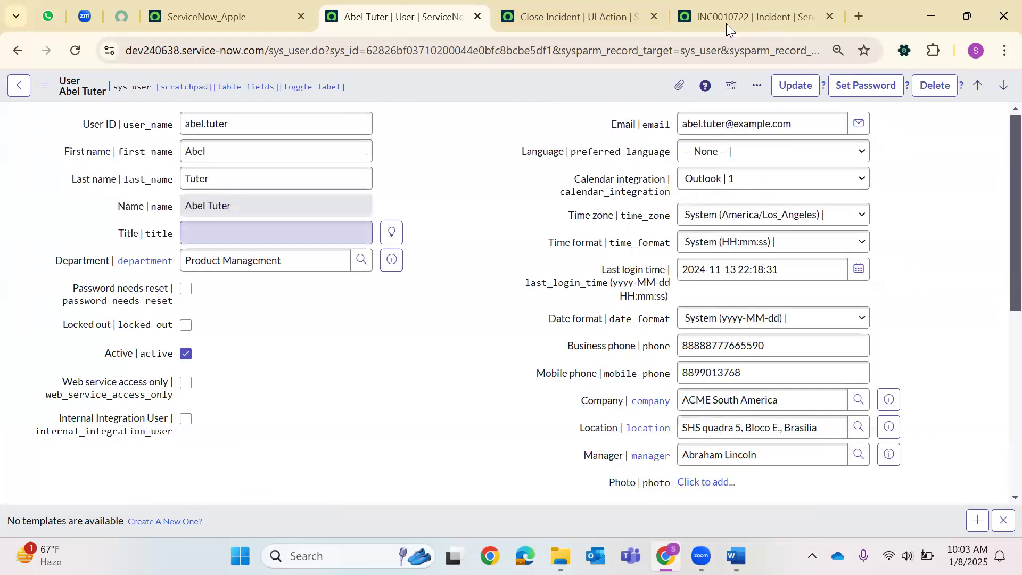
click(746, 17)
Impersonate the recently used itil user and return to incident INC0010722.
key(ctrl+4)
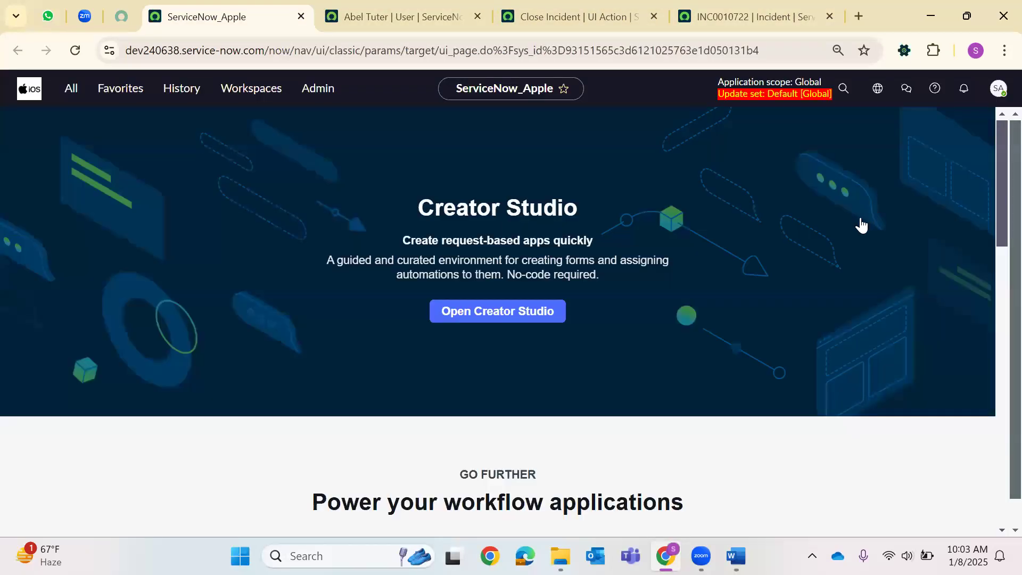
click(999, 88)
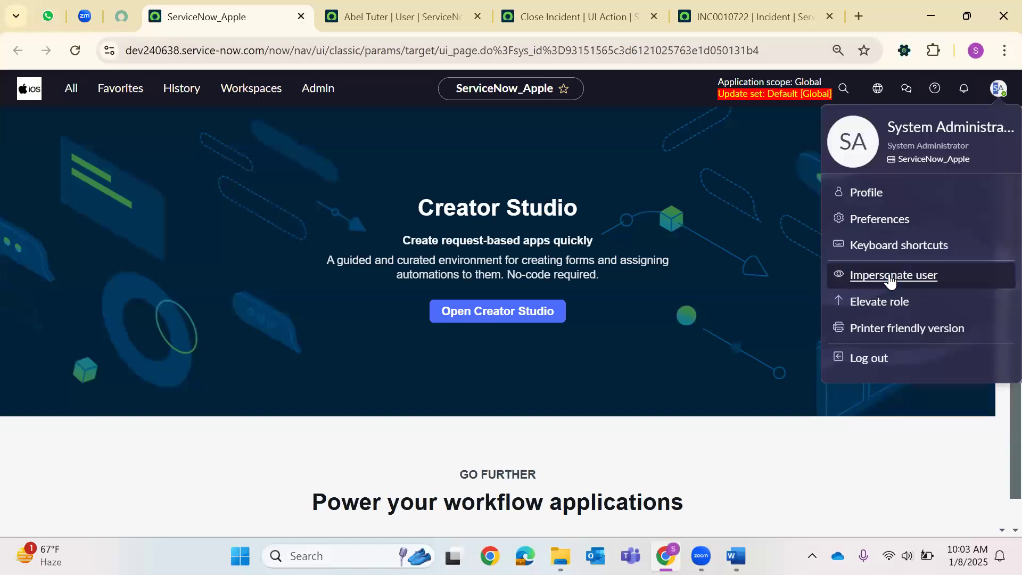
click(460, 229)
click(652, 481)
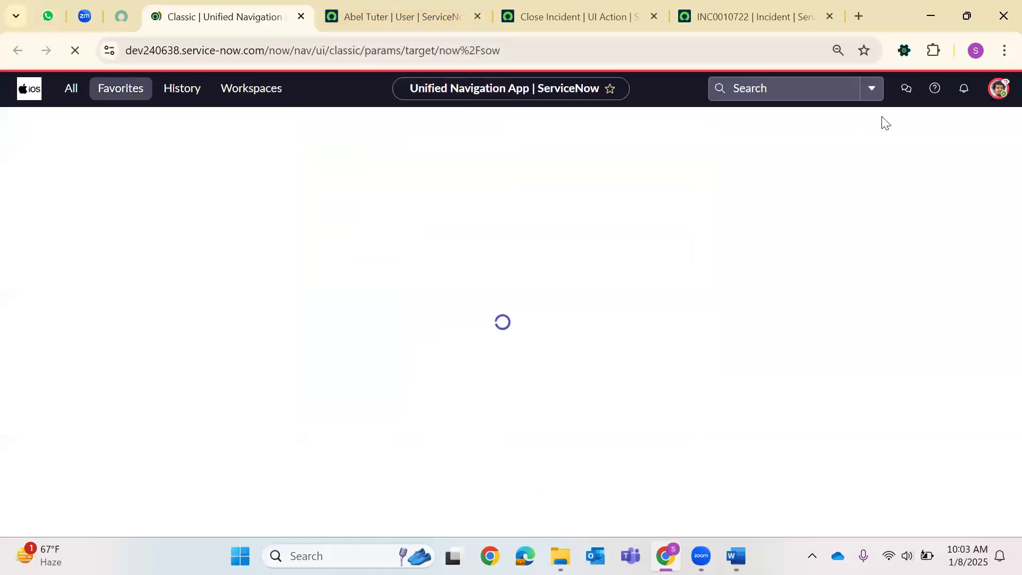
click(1000, 91)
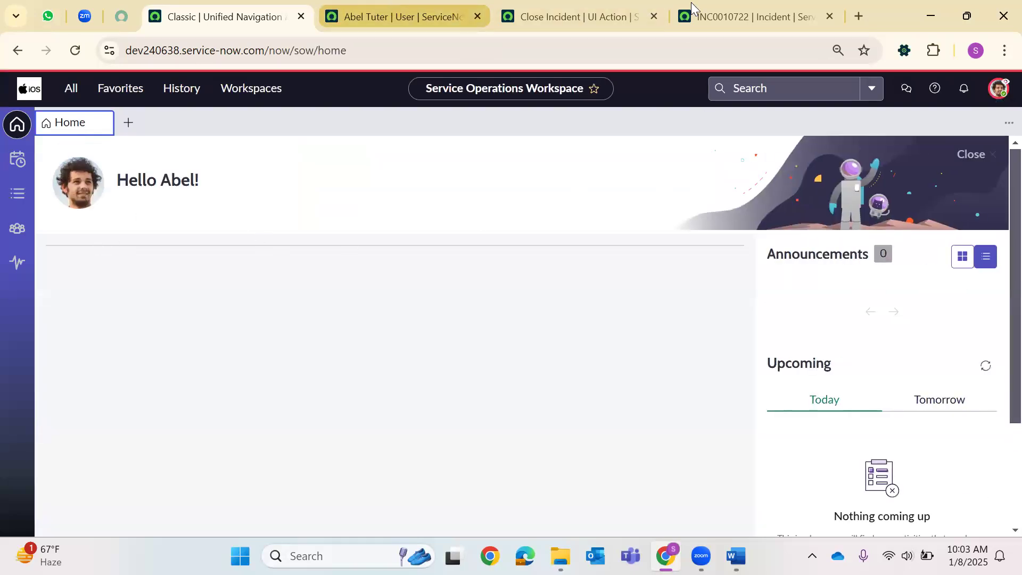
click(755, 17)
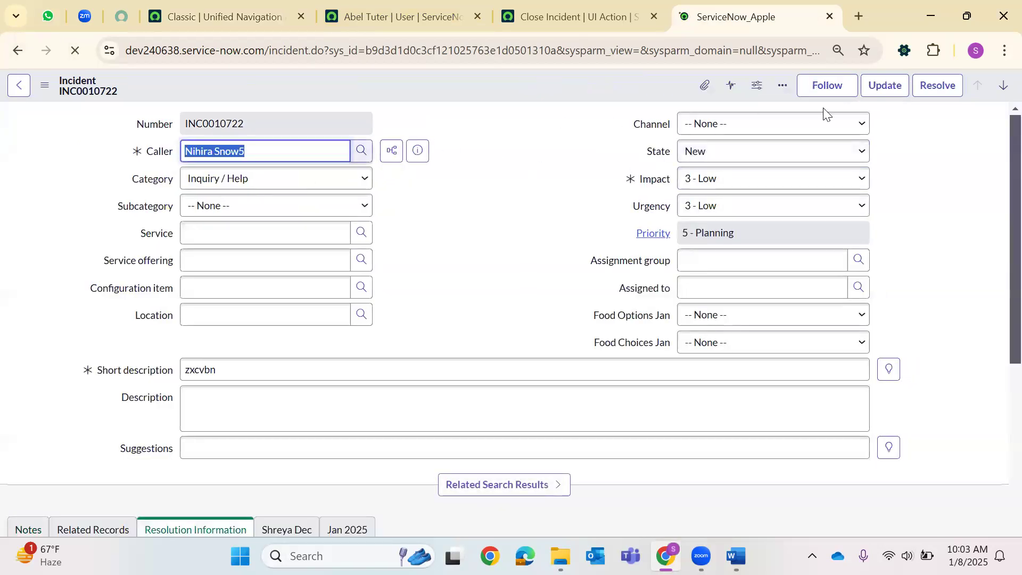
Set INC0010722's state to In Progress and save it.
click(714, 154)
click(724, 193)
right_click(502, 91)
click(516, 98)
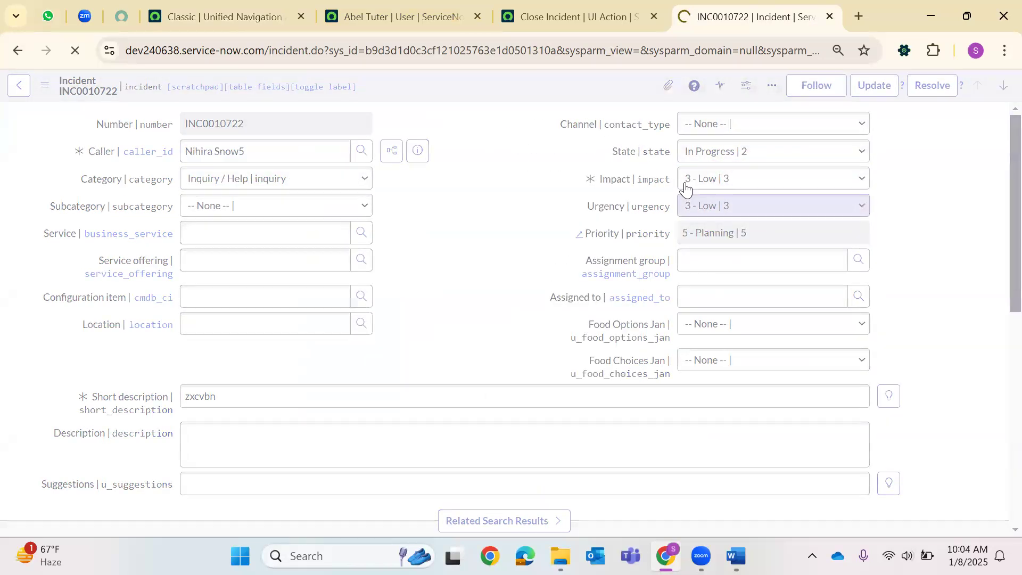
Review the Close Incident UI Action's admin-only condition, then go back to the home tab.
click(520, 1)
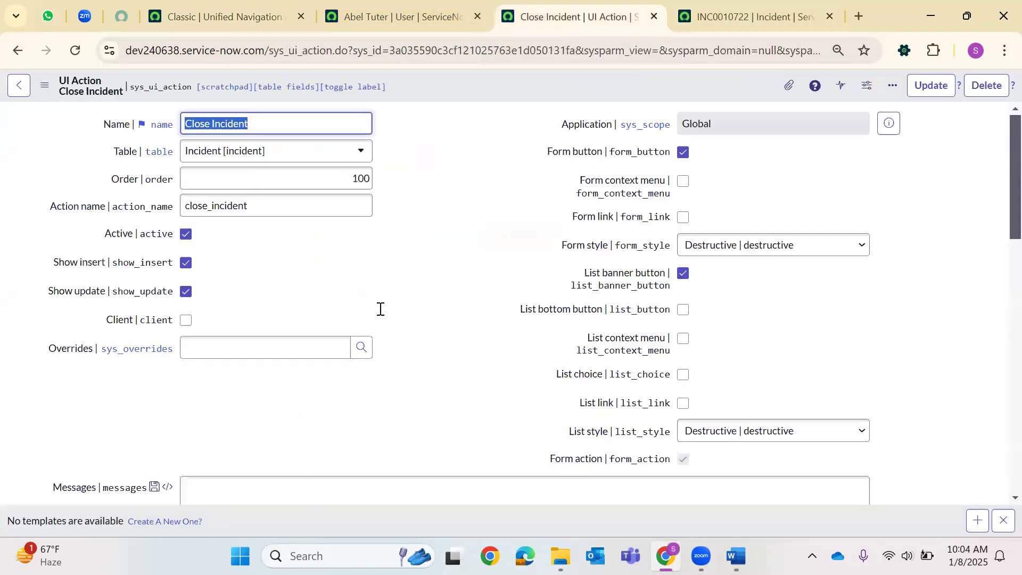
scroll(348, 366, down, 3)
click(234, 2)
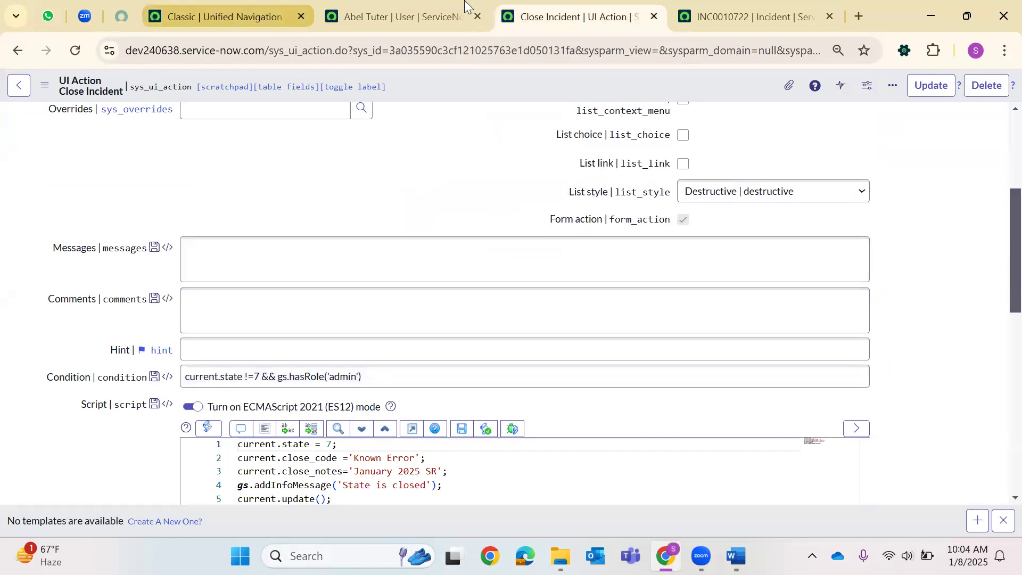
click(998, 92)
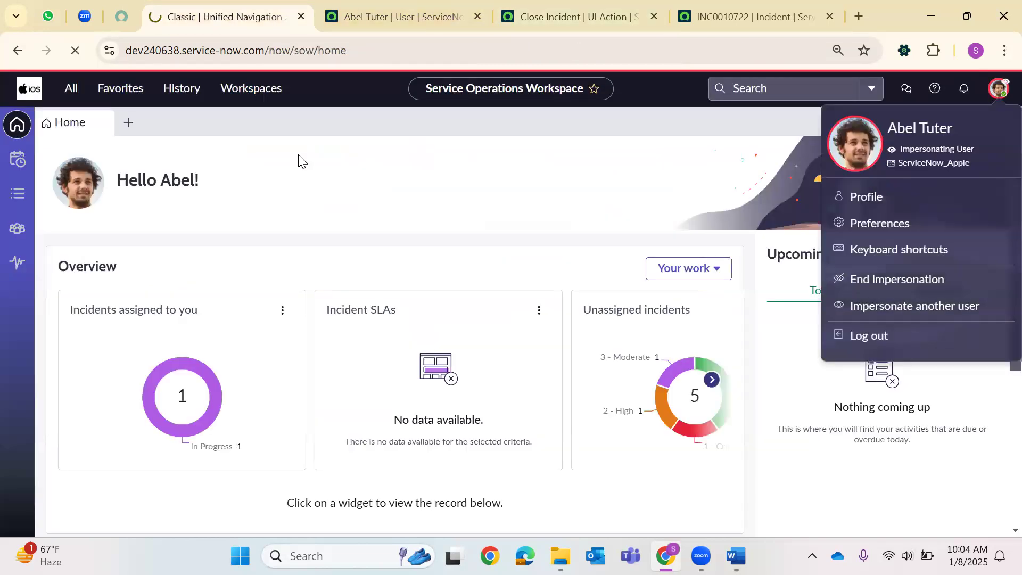
Edit the user record's URL to load the full sys_user list.
click(345, 6)
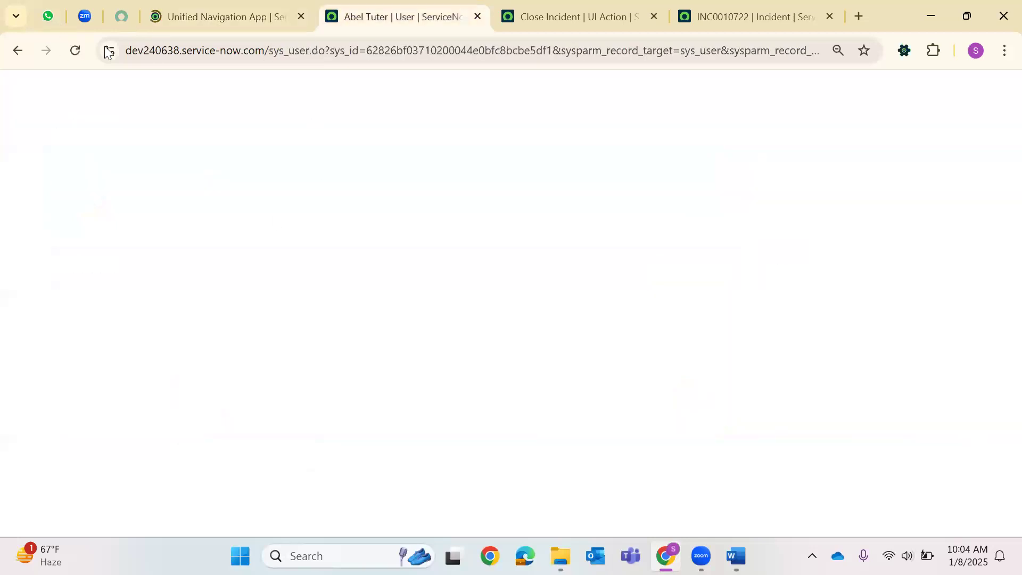
drag(312, 52, 996, 65)
key(BackSpace)
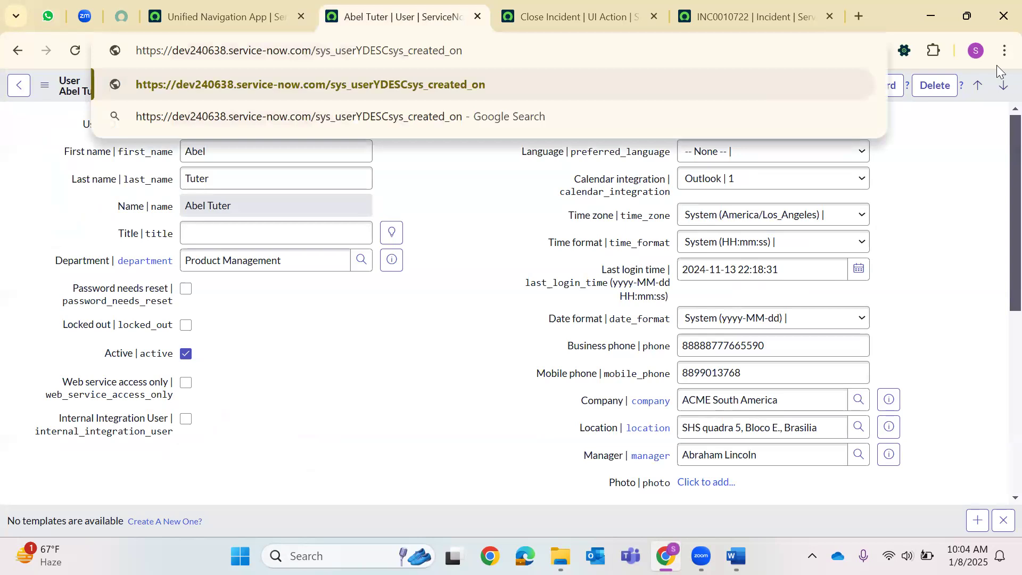
drag(353, 52, 533, 55)
key(BackSpace)
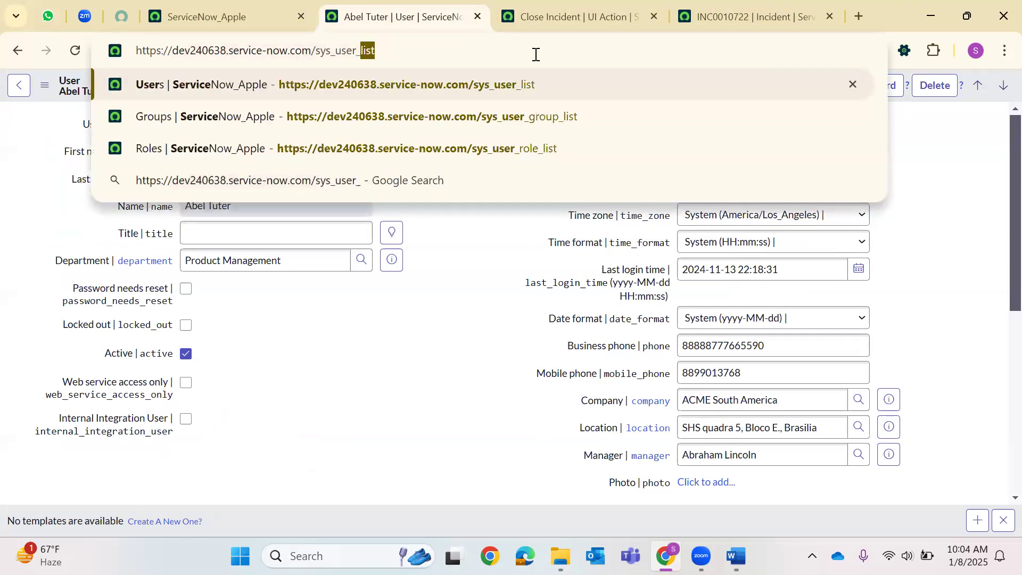
text(list)
key(Return)
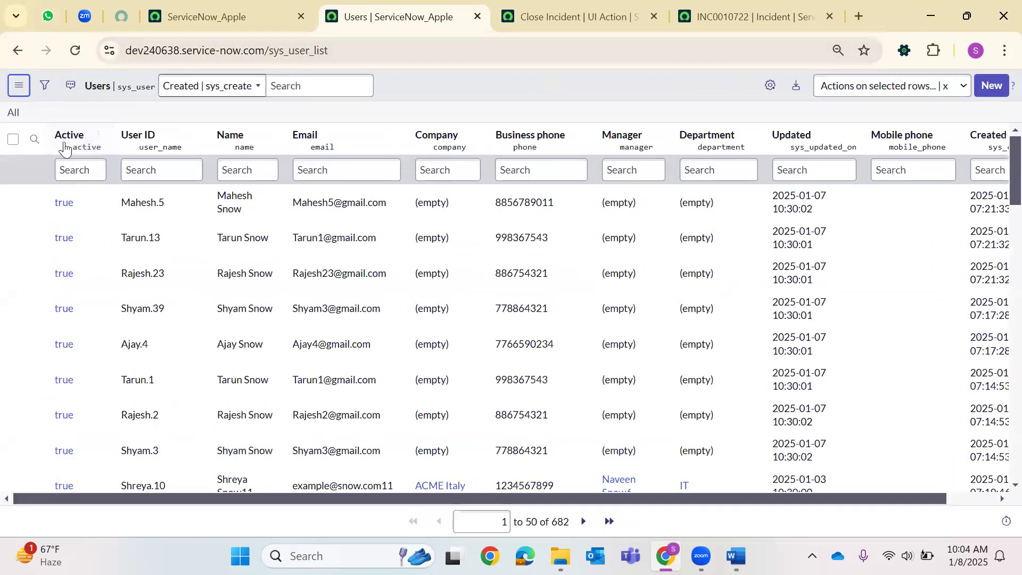
Filter the Users list to Roles is admin and copy the first admin's user ID.
click(57, 149)
text(role)
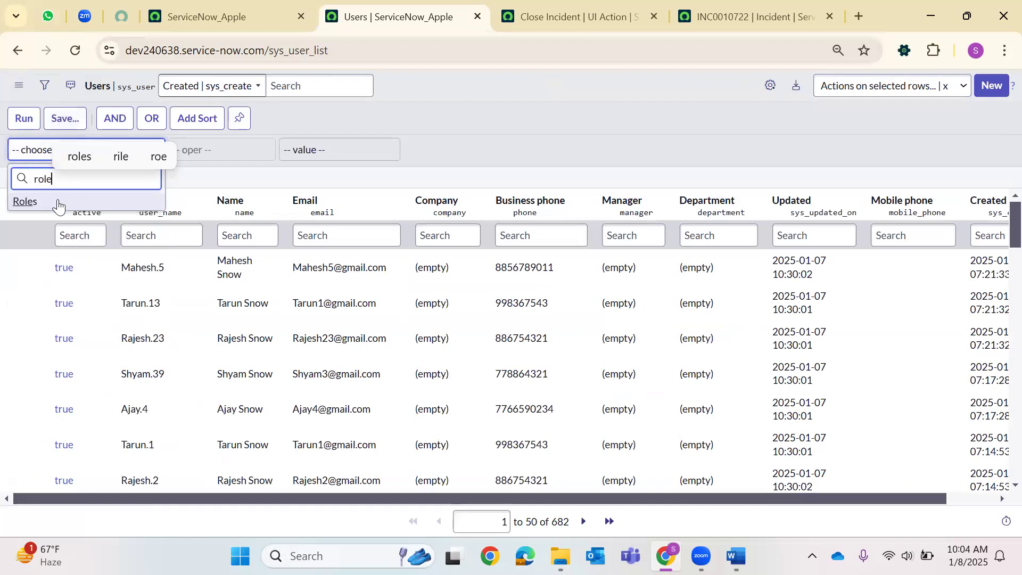
click(24, 198)
click(327, 145)
text(admin)
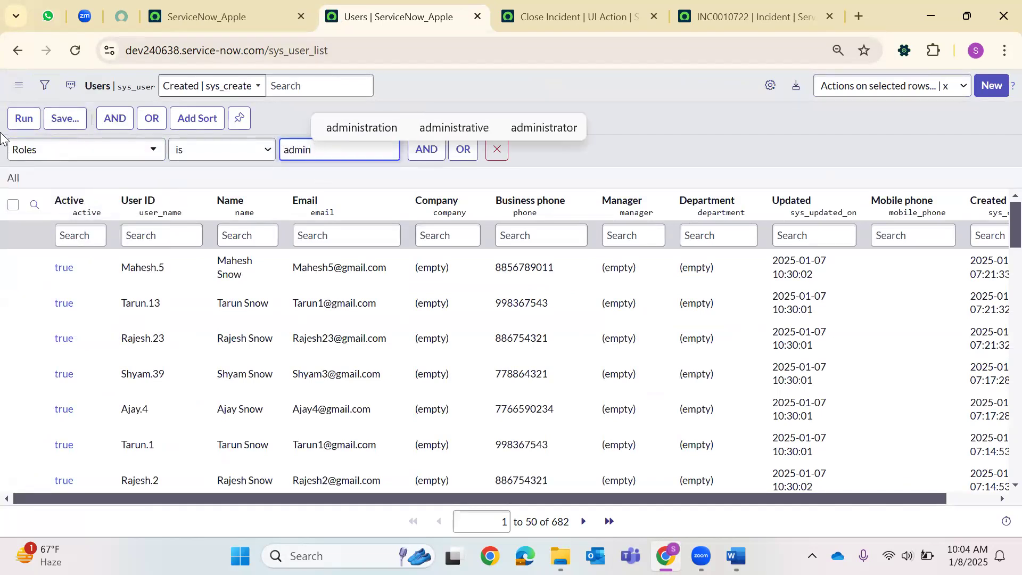
click(24, 118)
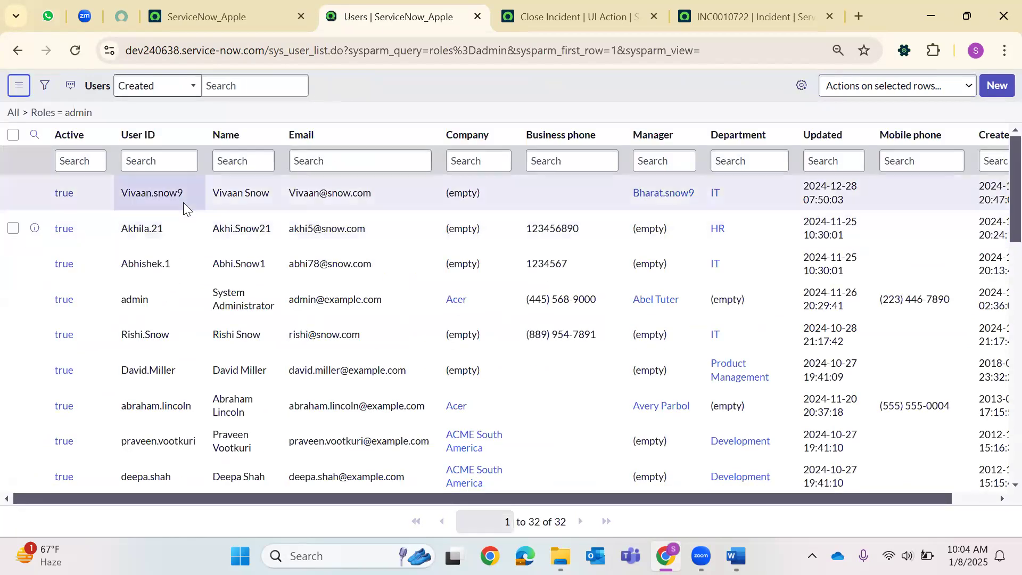
double_click(128, 202)
key(ctrl+c)
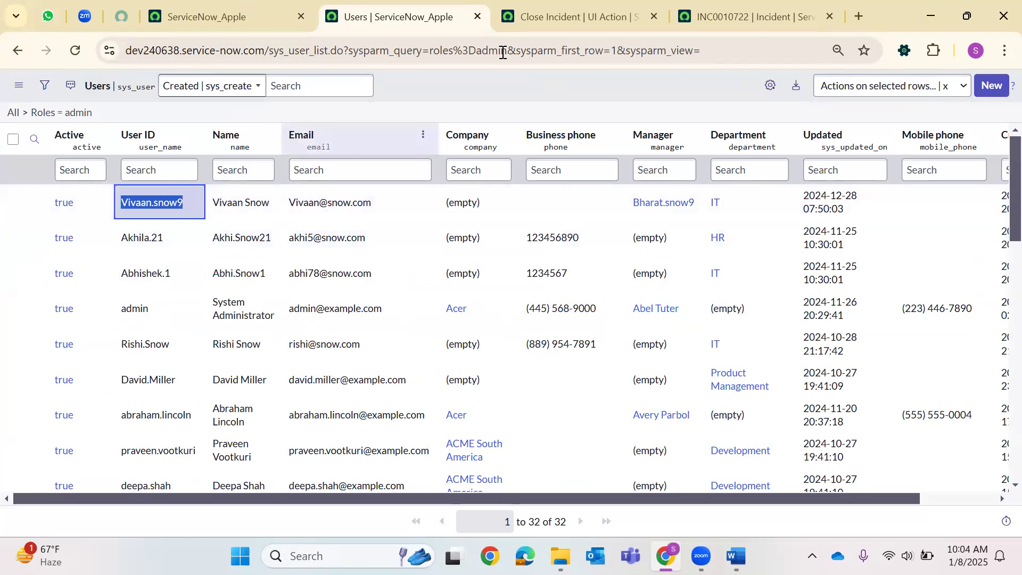
key(ctrl+Page_Up)
click(998, 88)
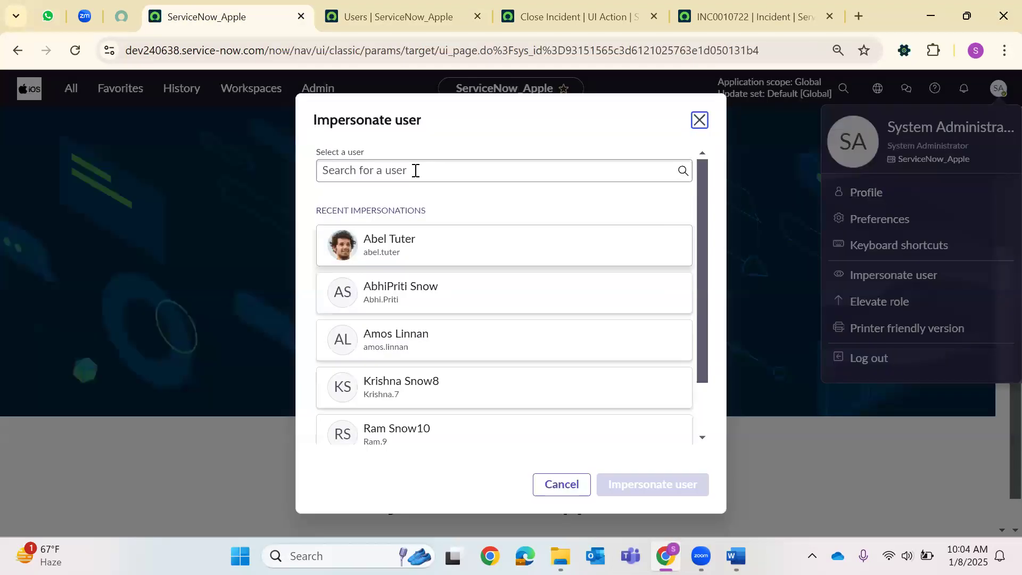
Paste the copied admin user ID into the Impersonate dialog and impersonate that user.
click(416, 171)
key(ctrl+v)
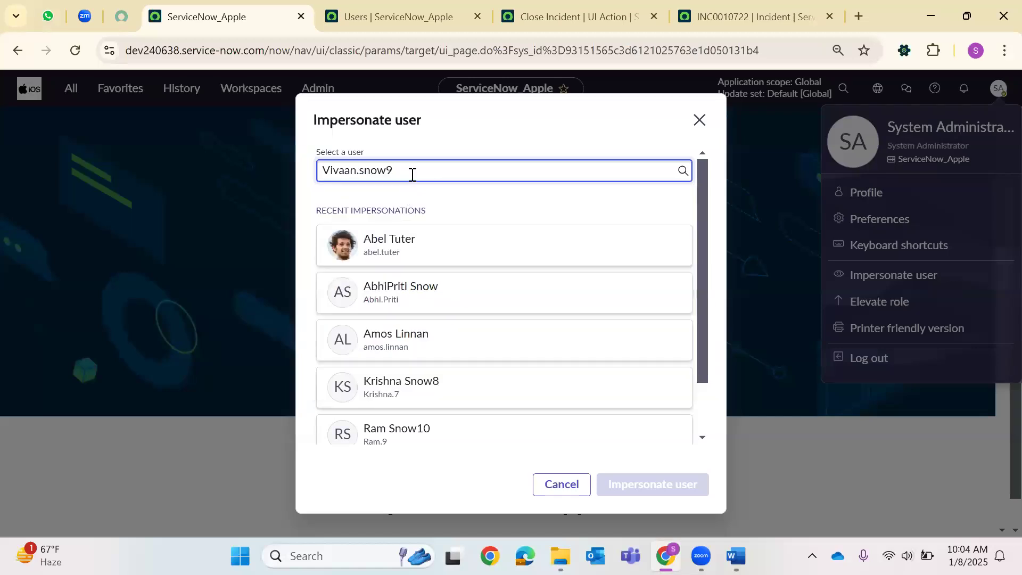
click(406, 207)
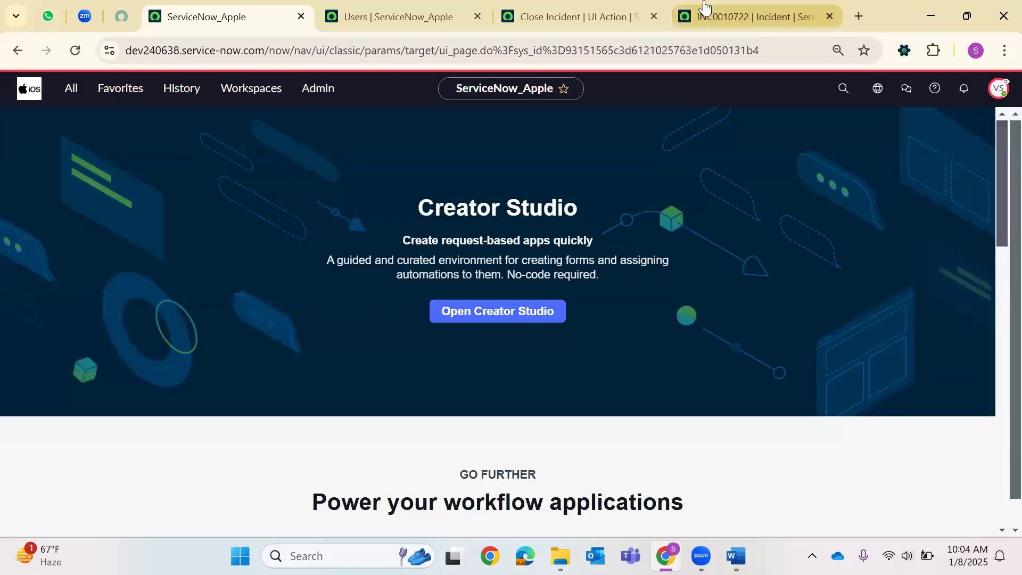
click(703, 14)
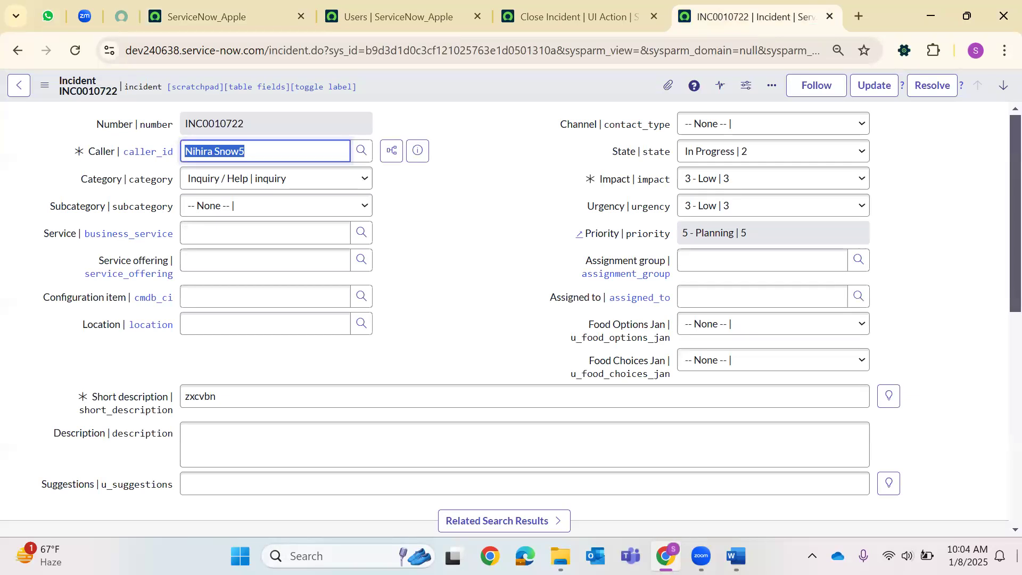
Reload INC0010722 and check its Jan 4 2025 form section.
click(75, 51)
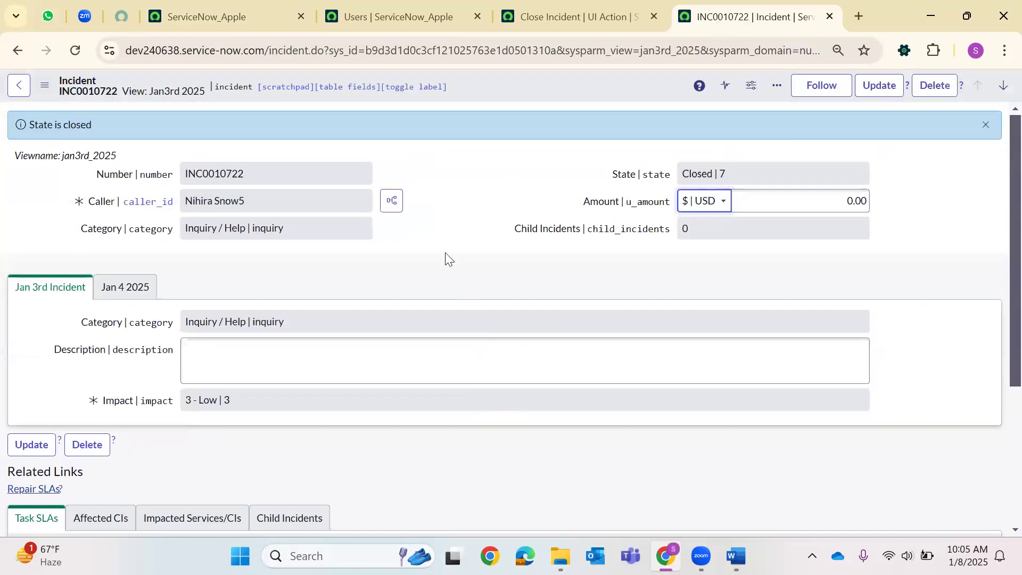
scroll(246, 297, down, 3)
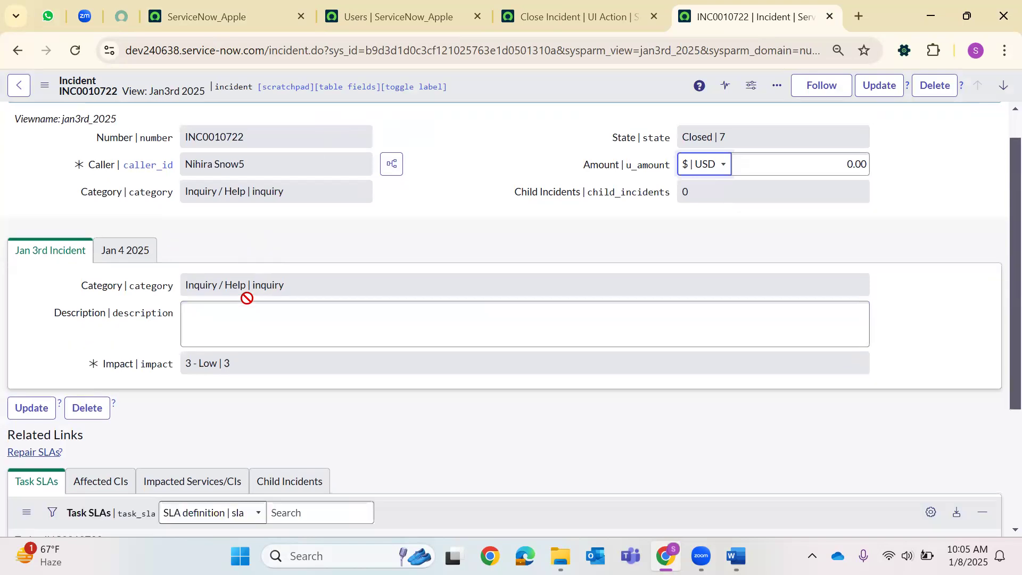
scroll(160, 276, up, 3)
click(125, 286)
scroll(365, 321, down, 3)
scroll(678, 203, up, 3)
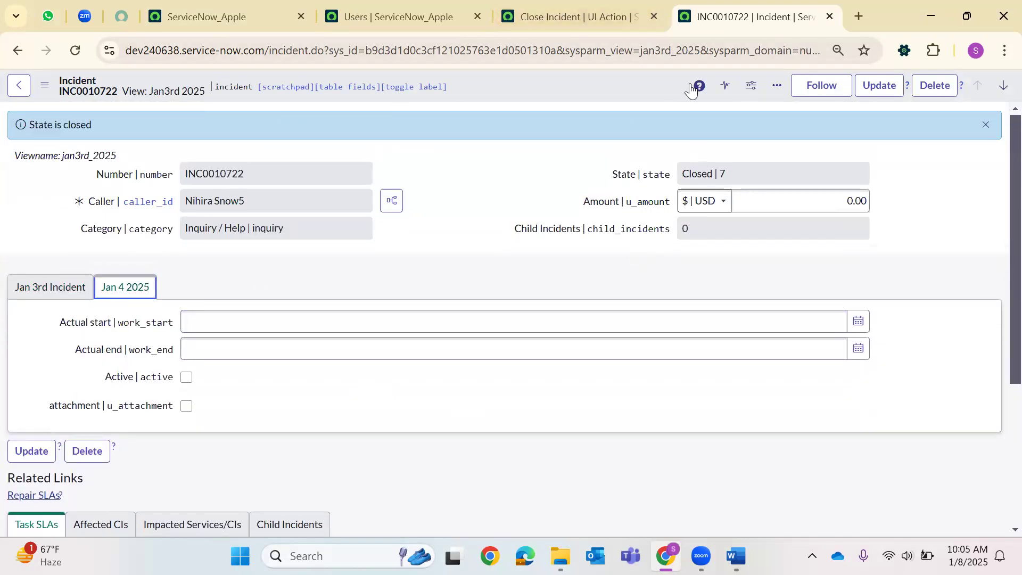
Switch the incident form to the Default view and scroll through its fields.
click(49, 96)
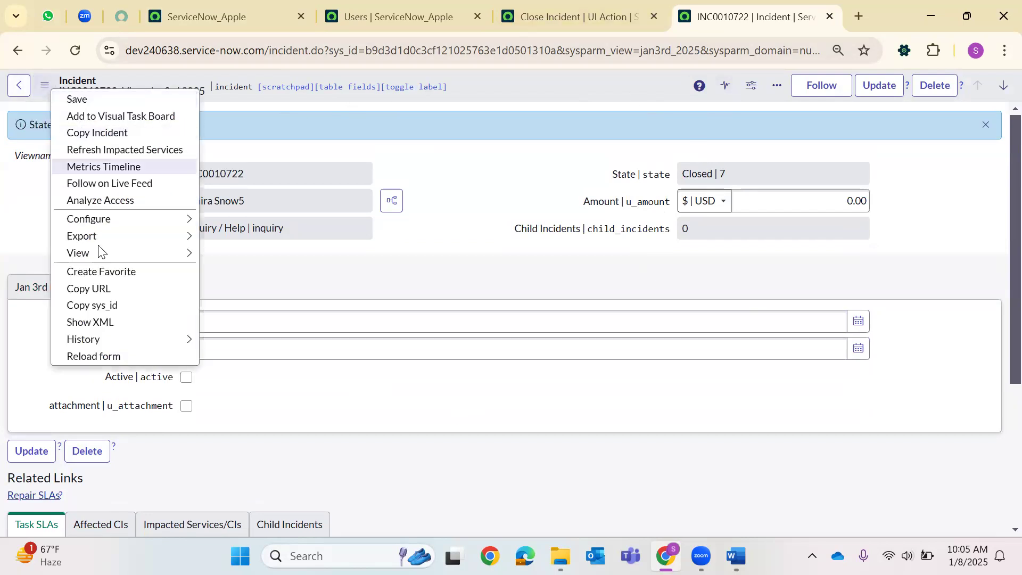
mouse_move(120, 254)
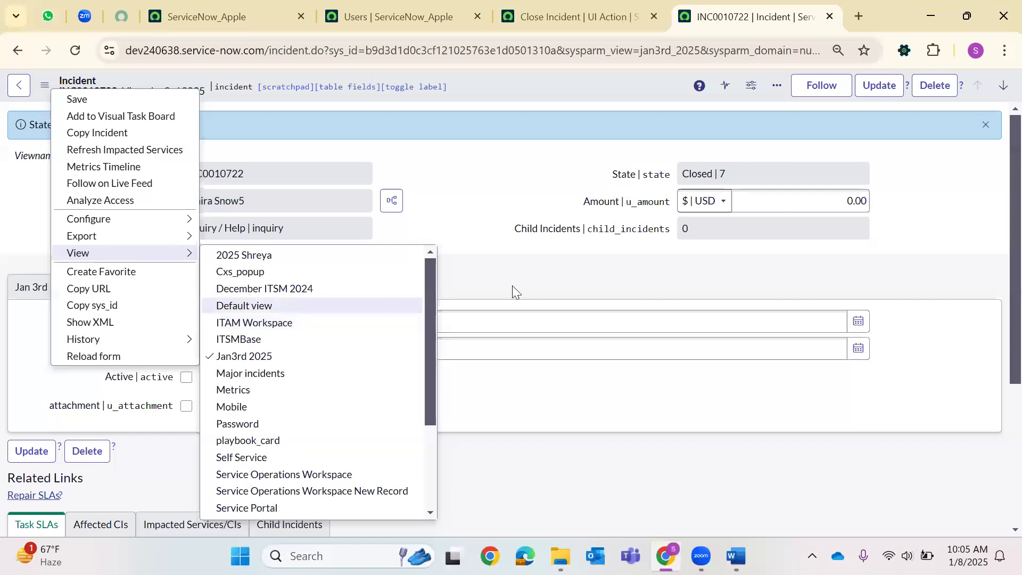
click(568, 191)
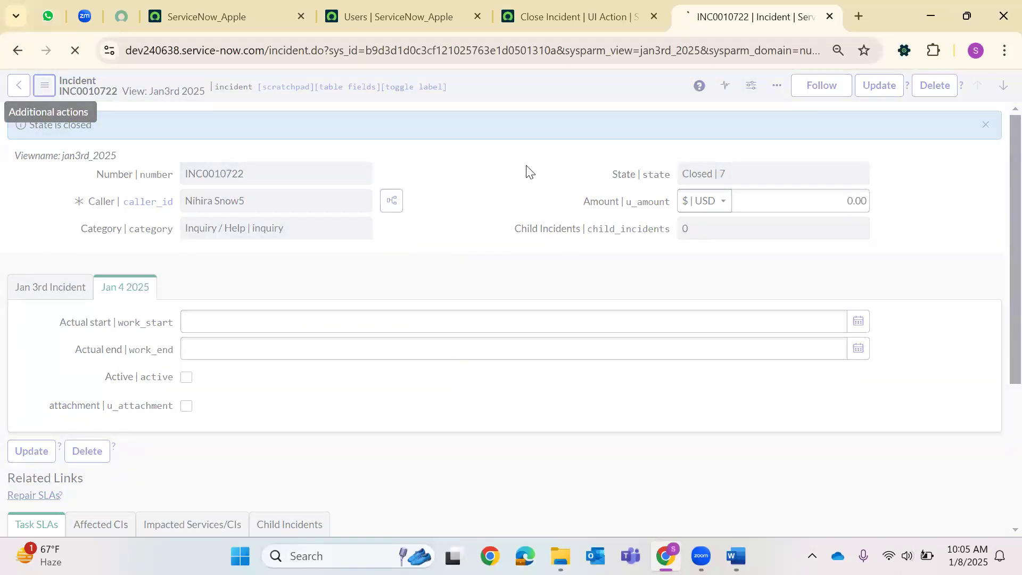
scroll(235, 282, down, 4)
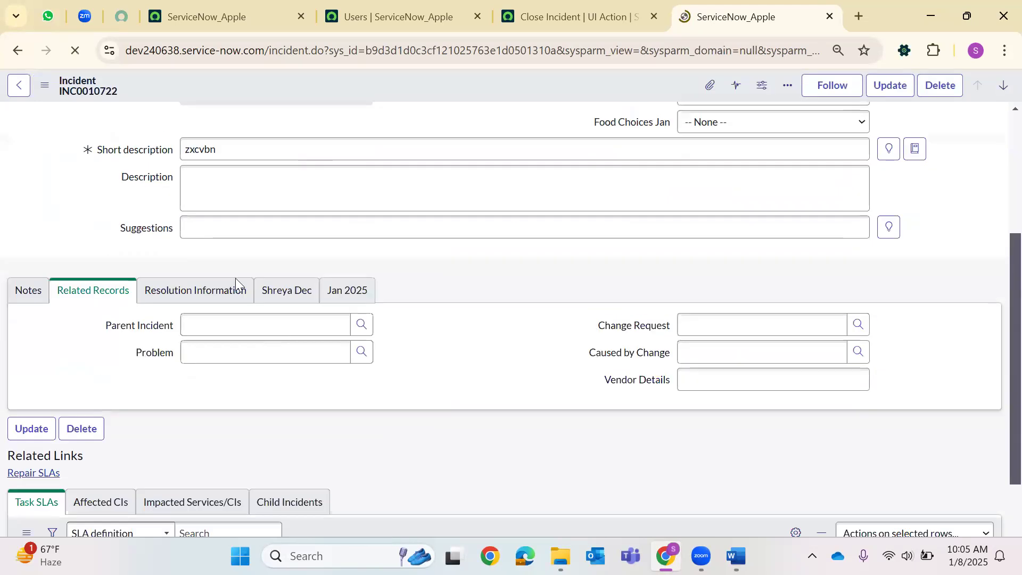
scroll(236, 282, down, 2)
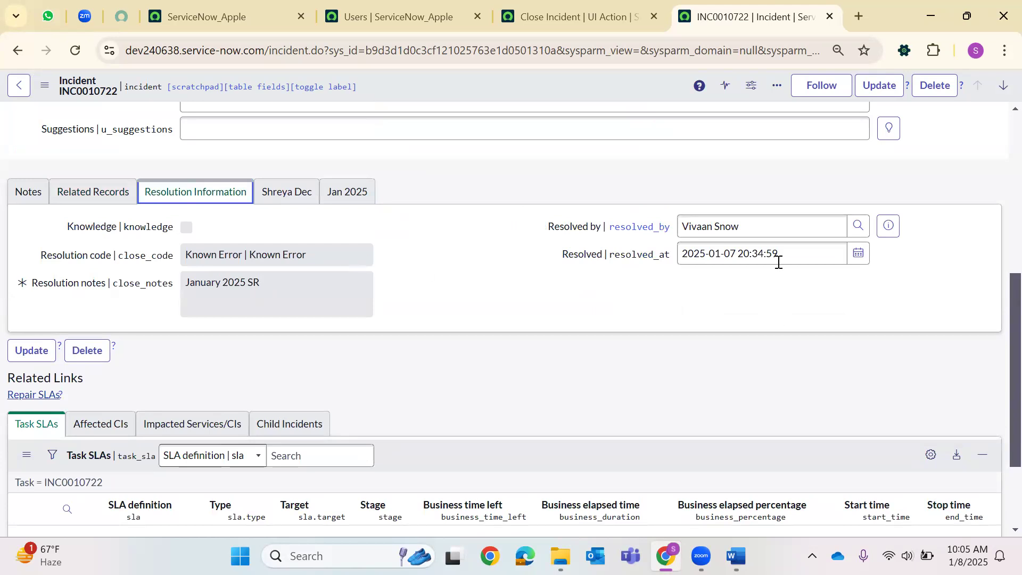
scroll(621, 155, up, 6)
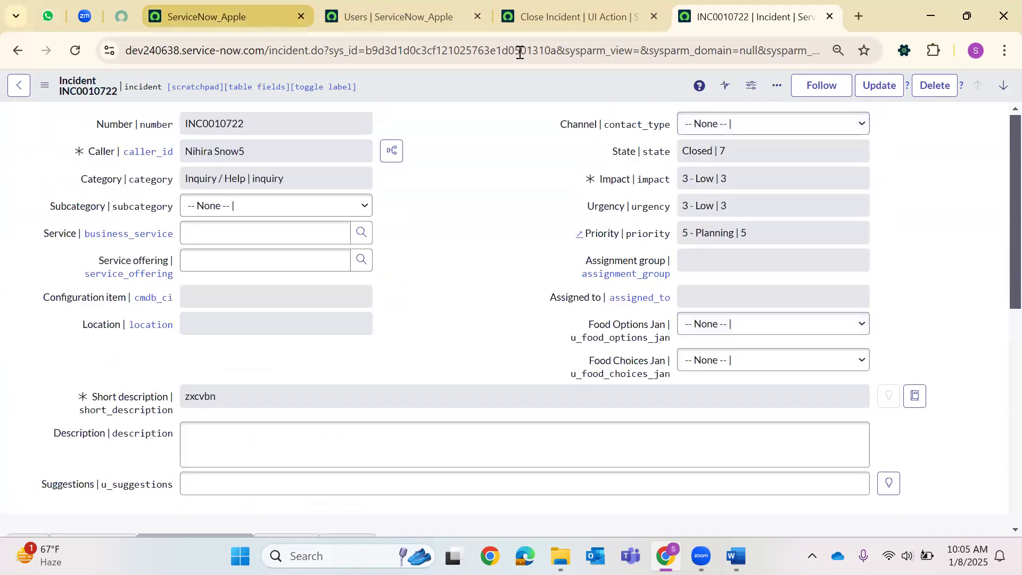
click(228, 17)
End the impersonation and close the Close Incident UI Action, INC0010722 and Users tabs.
click(870, 285)
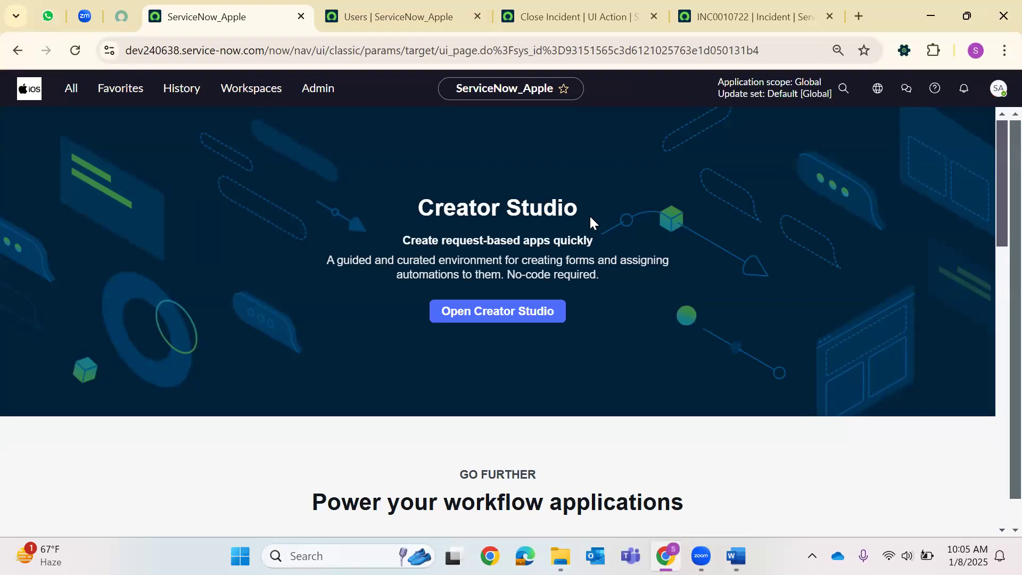
click(566, 6)
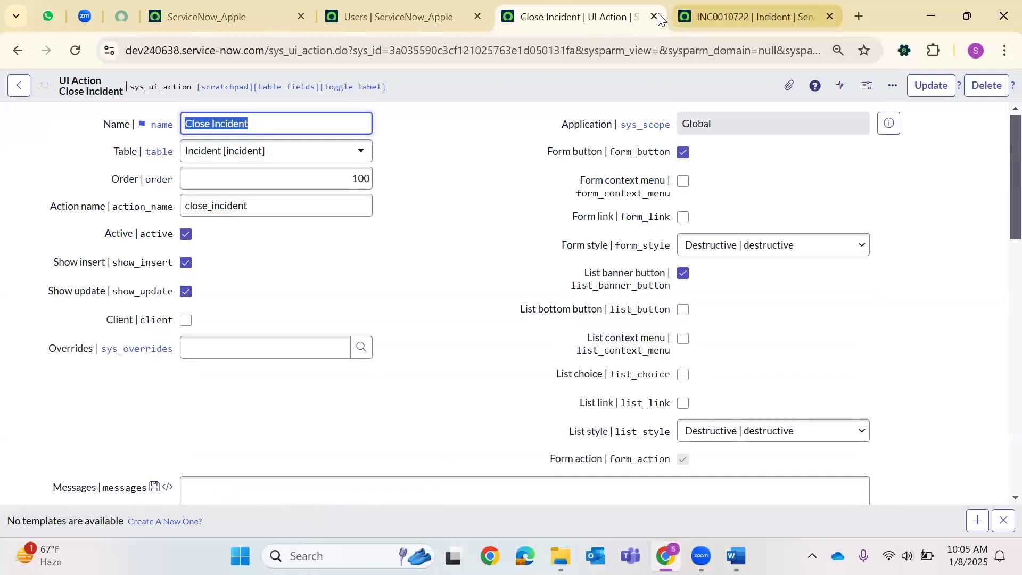
click(655, 16)
key(ctrl+w)
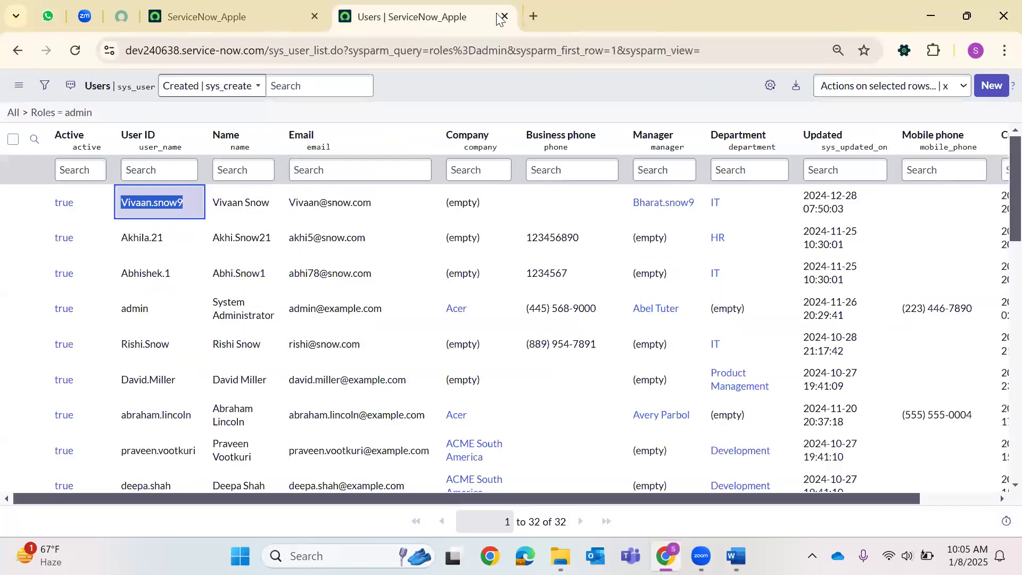
key(ctrl+w)
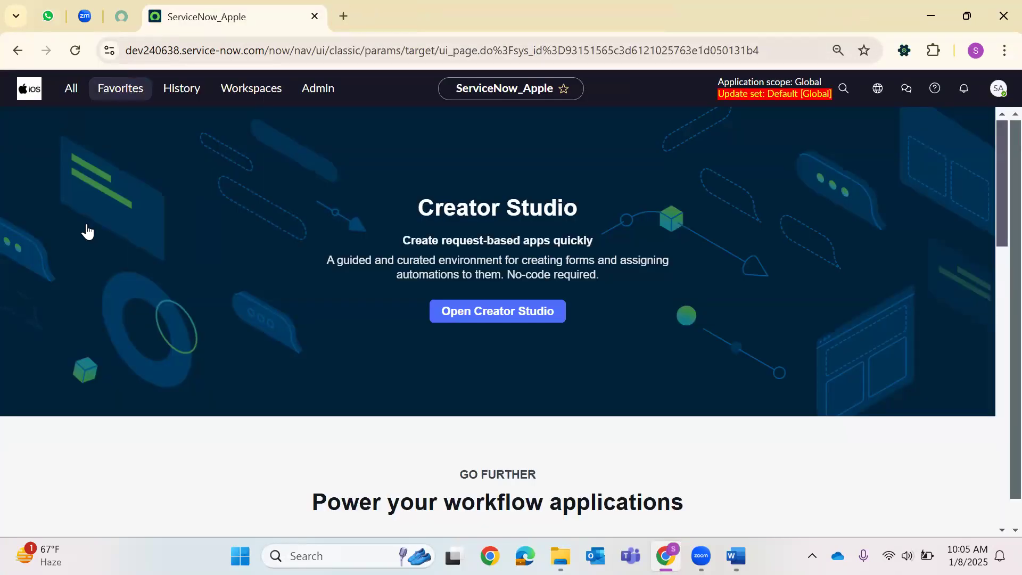
Open a blank new incident form by entering incident.do in the navigator filter.
key(ctrl+alt+g)
text(incident.DO)
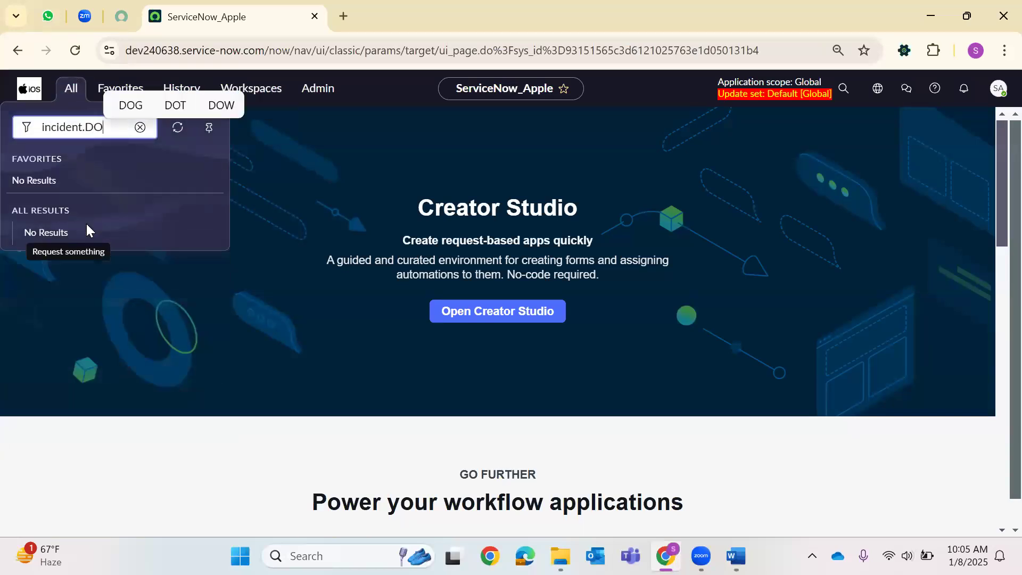
key(Return)
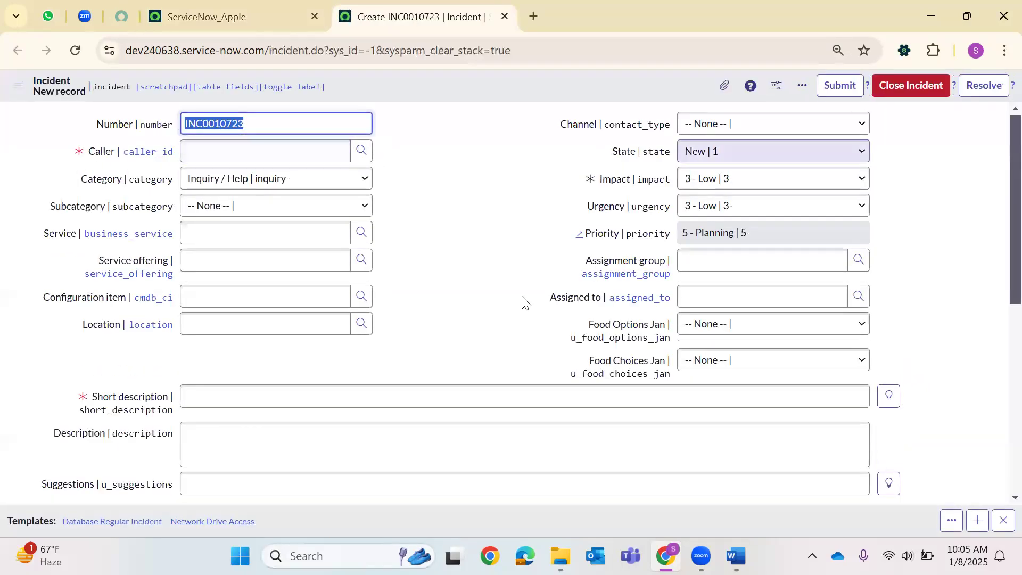
Pick the caller and enter 'unable to access the share' and description 'shared drive details : XMJI90'.
click(362, 151)
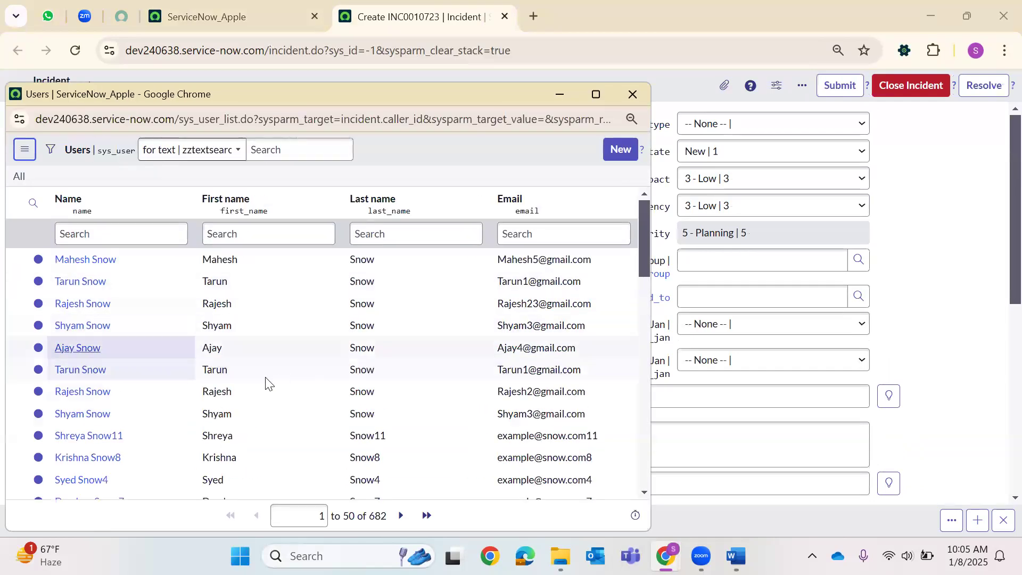
click(239, 398)
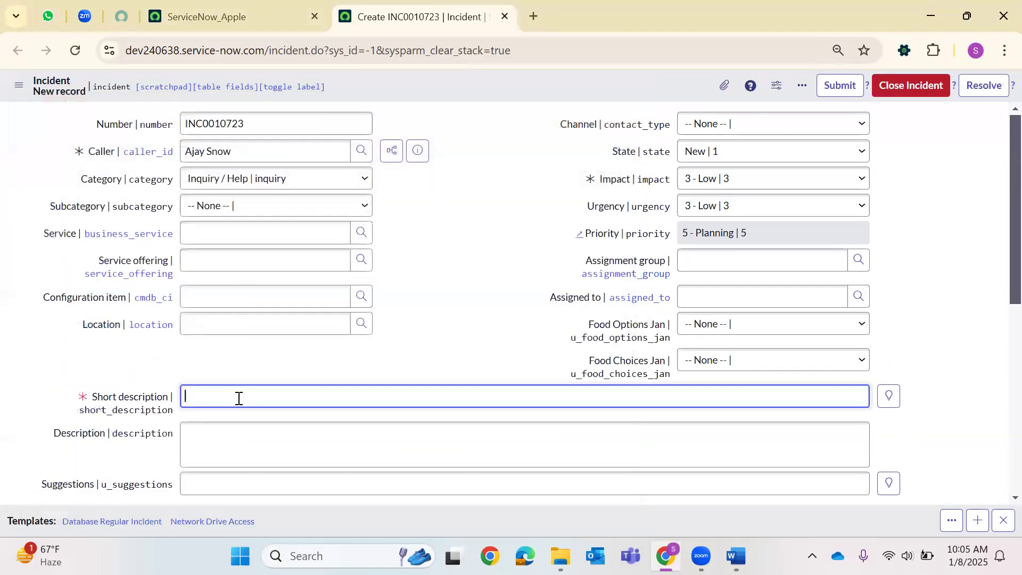
text(unable to access the)
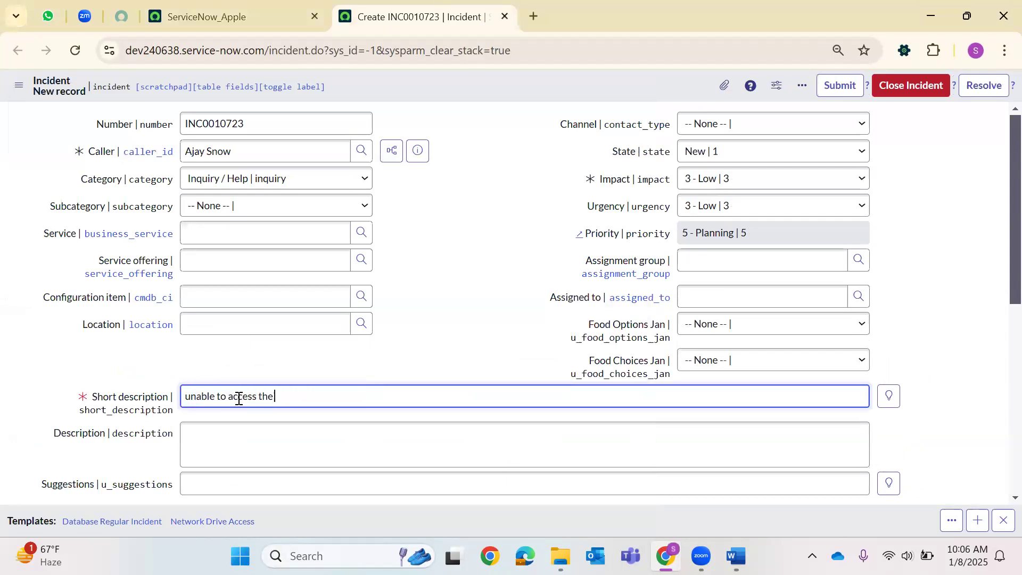
text( sgar)
text(e)
key(BackSpace)
key(BackSpace)
key(BackSpace)
text(hare)
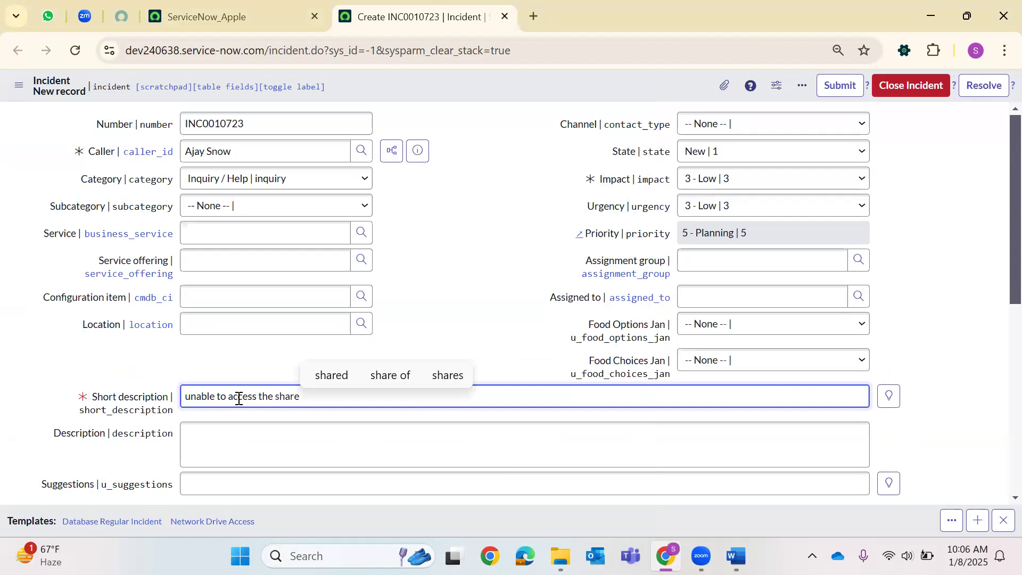
click(358, 443)
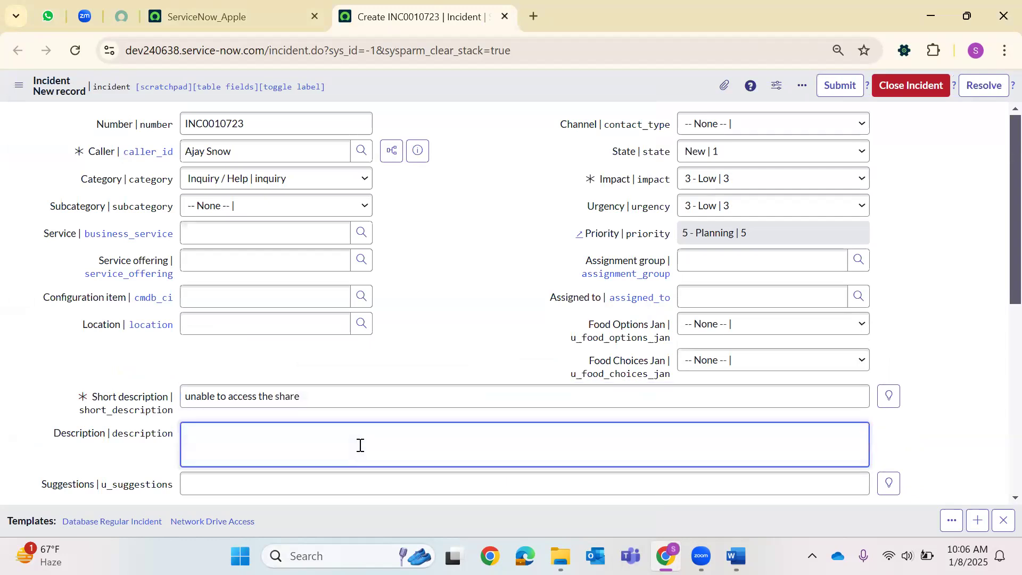
text(shared )
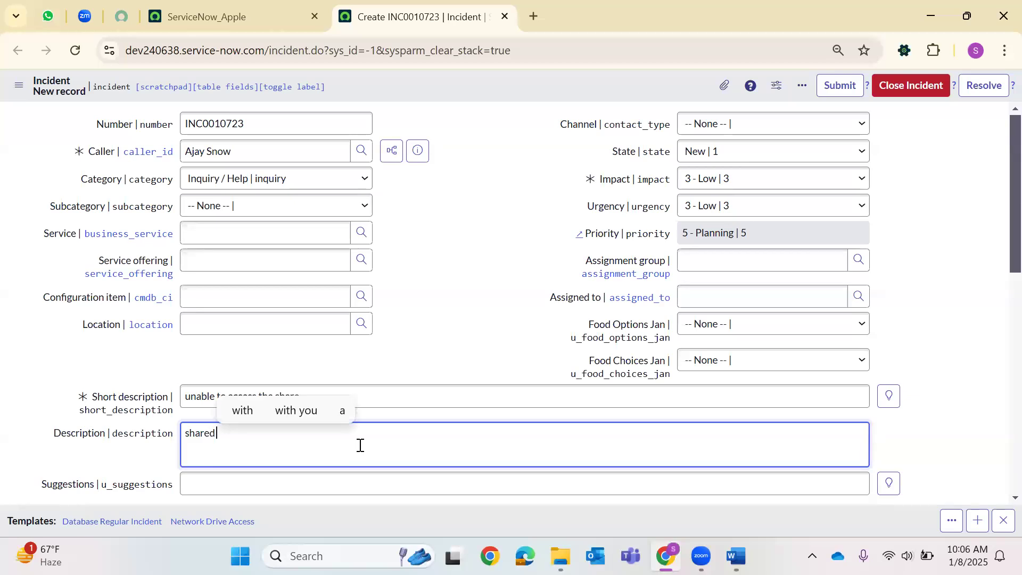
text(drive details : )
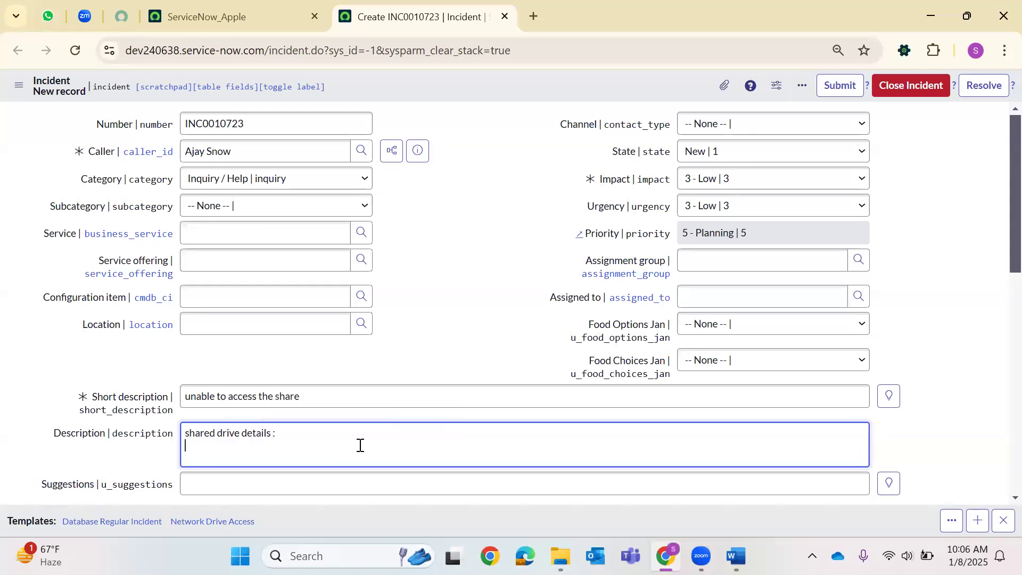
text(XMJI90K)
Set State In Progress, Channel Chat, assignment group Network CAB Managers, and save INC0010723.
click(713, 151)
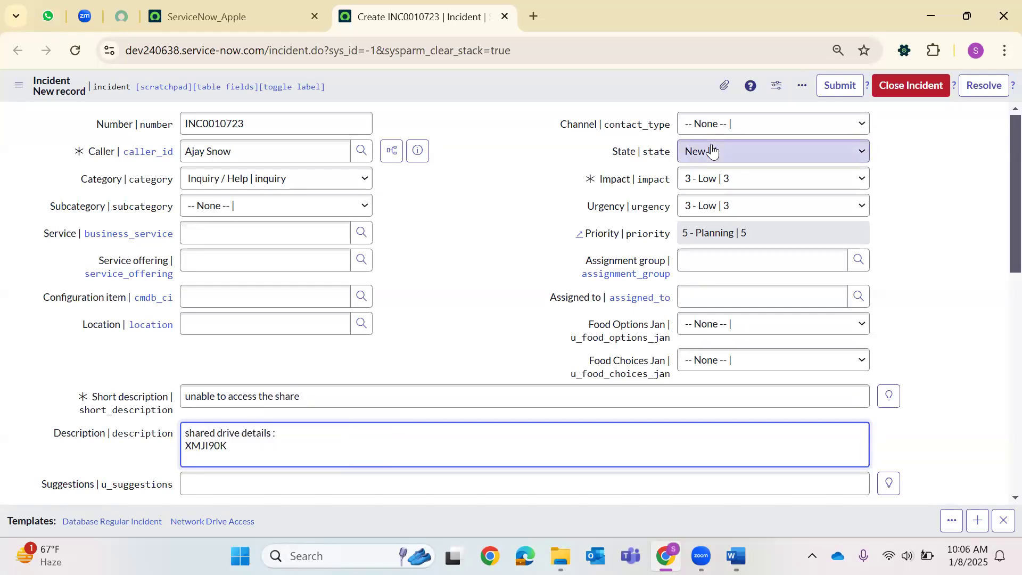
click(714, 194)
click(733, 123)
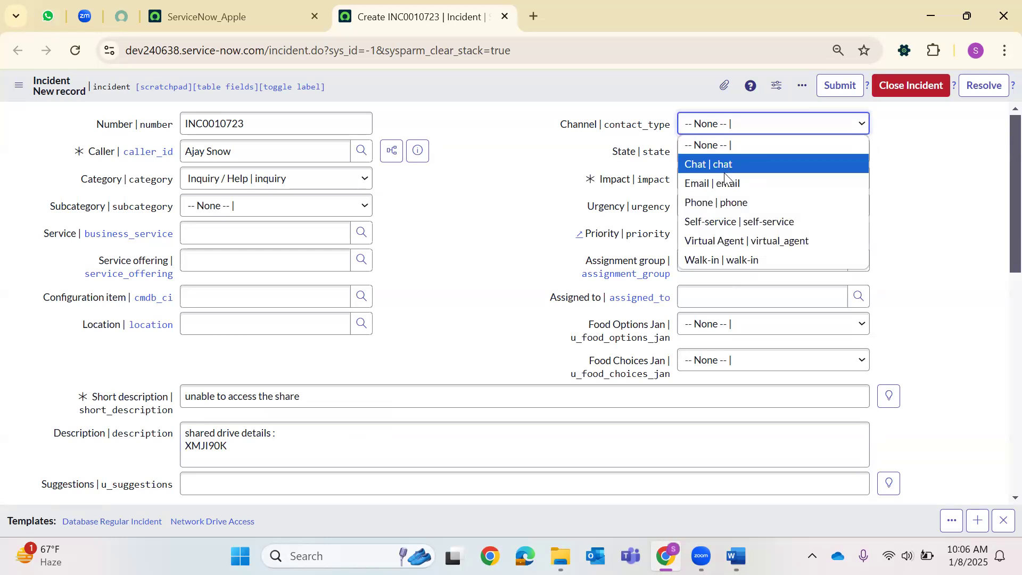
click(721, 163)
click(859, 262)
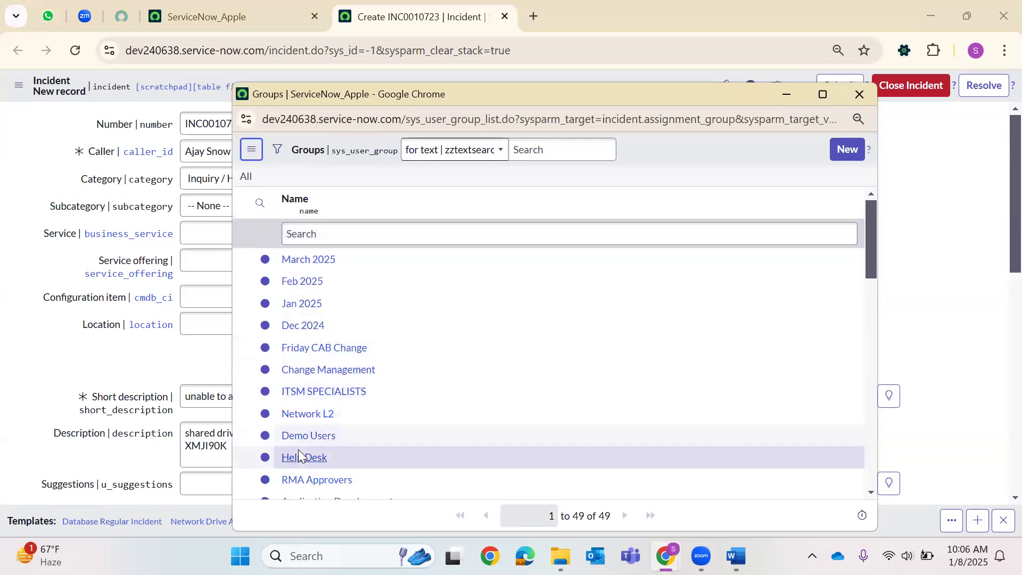
scroll(305, 454, down, 1)
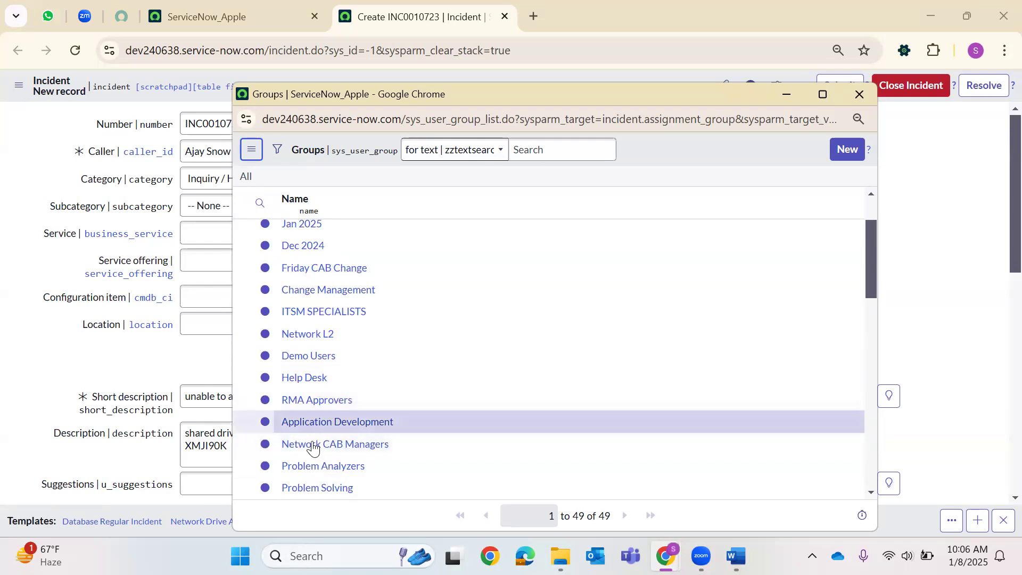
click(317, 444)
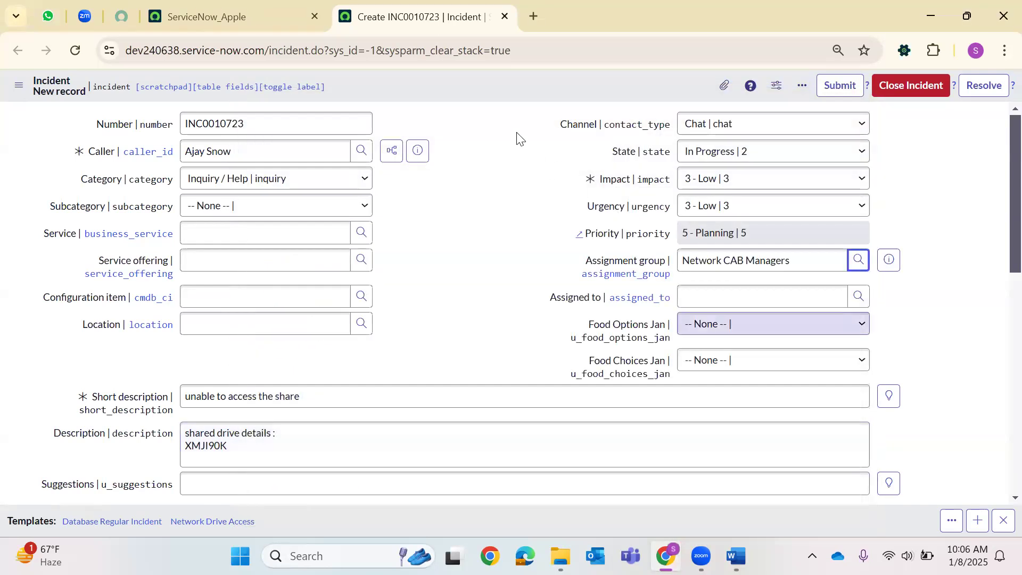
right_click(484, 83)
click(535, 92)
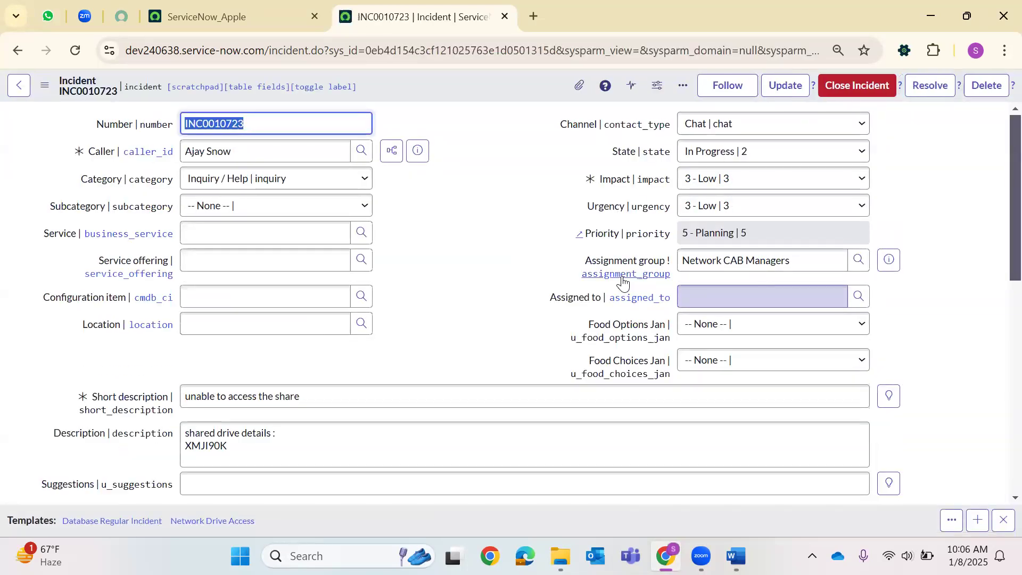
Set Category Hardware with Subcategory Keyboard and save the incident again.
click(210, 177)
click(222, 258)
click(213, 206)
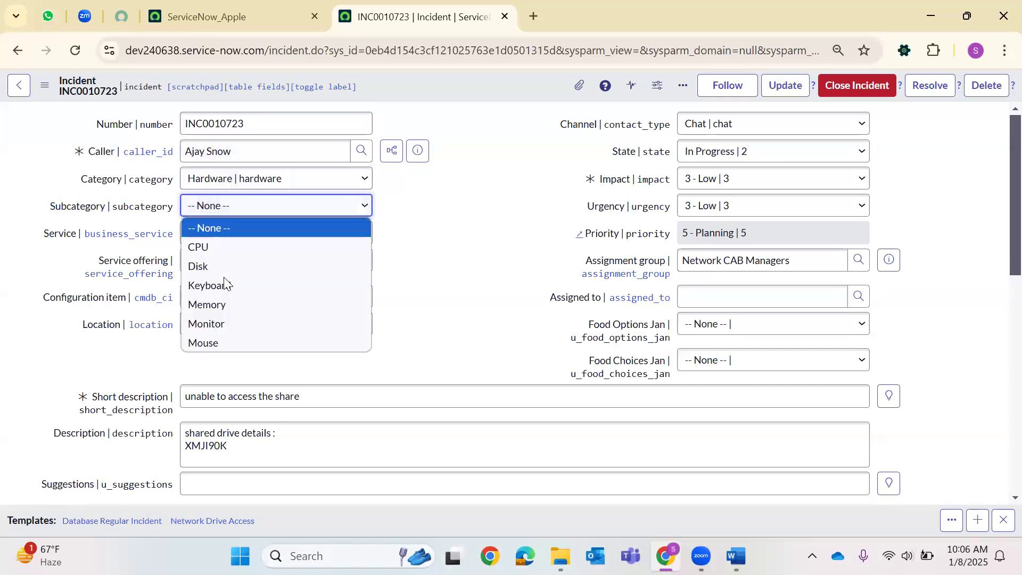
click(213, 283)
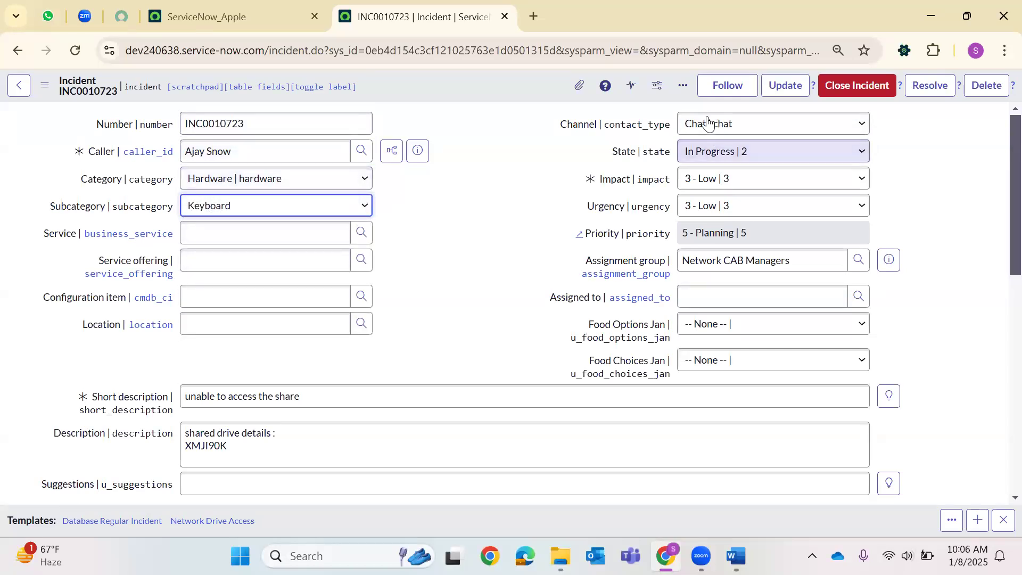
right_click(482, 91)
click(515, 98)
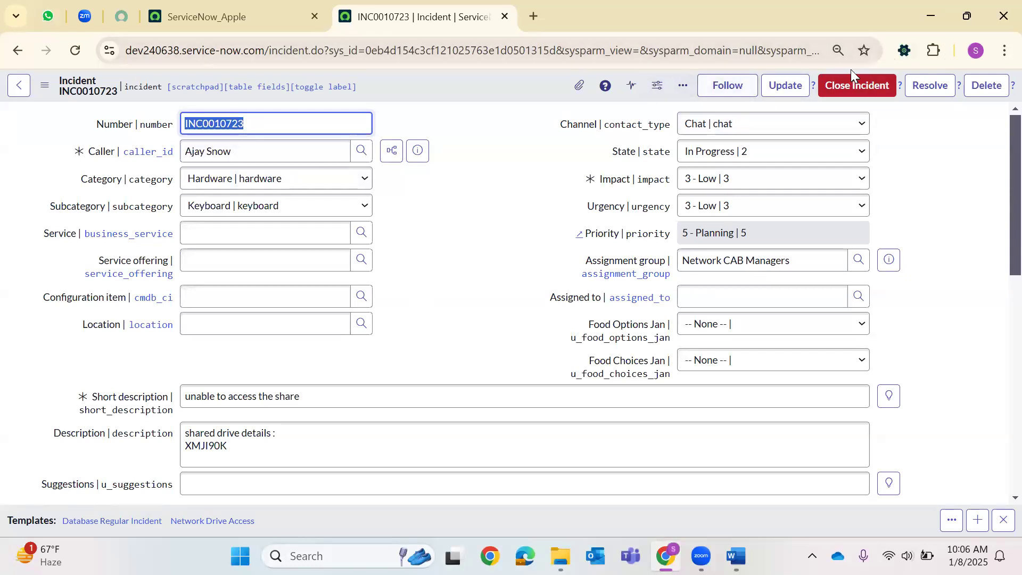
In the Child Incidents related list, add INC0000001 through Edit... and save the change.
scroll(540, 219, down, 10)
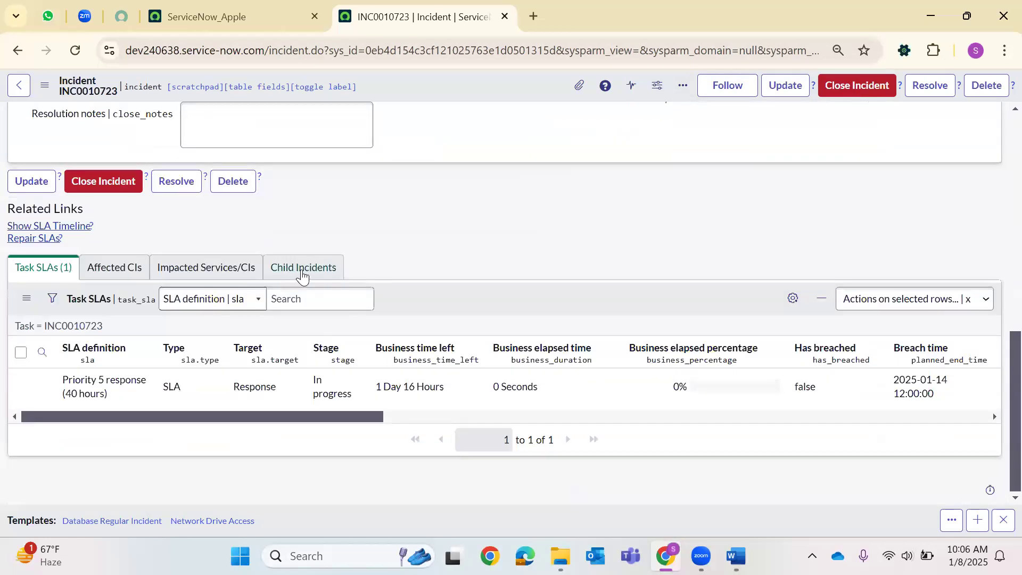
click(301, 282)
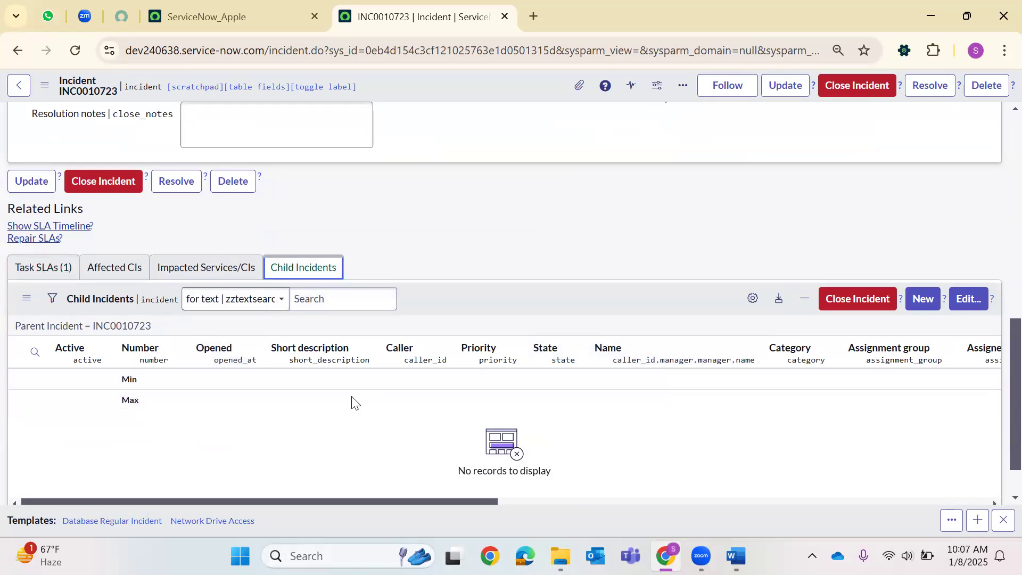
scroll(355, 298, up, 1)
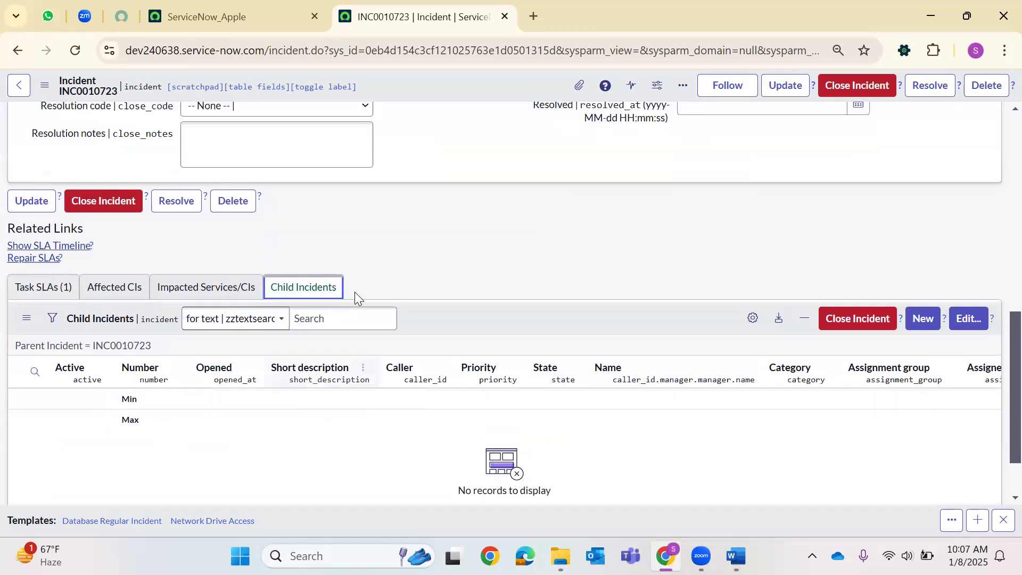
scroll(355, 292, up, 10)
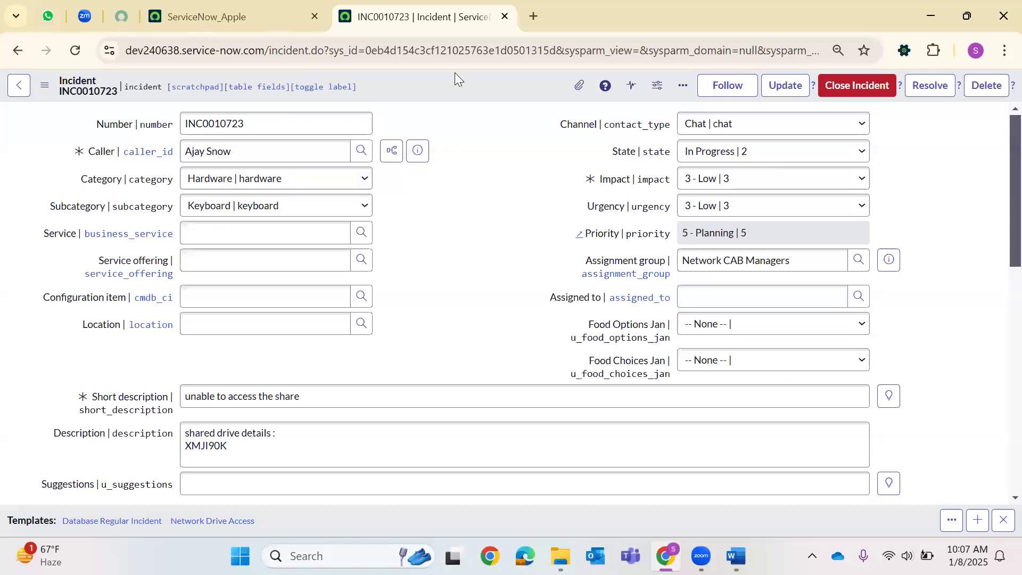
scroll(365, 267, down, 8)
scroll(286, 365, down, 3)
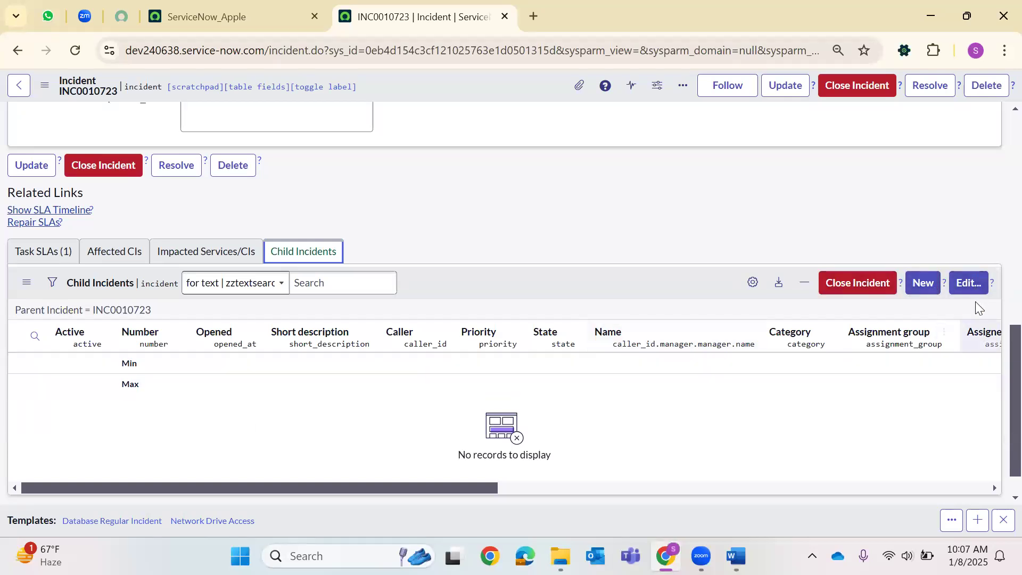
click(983, 283)
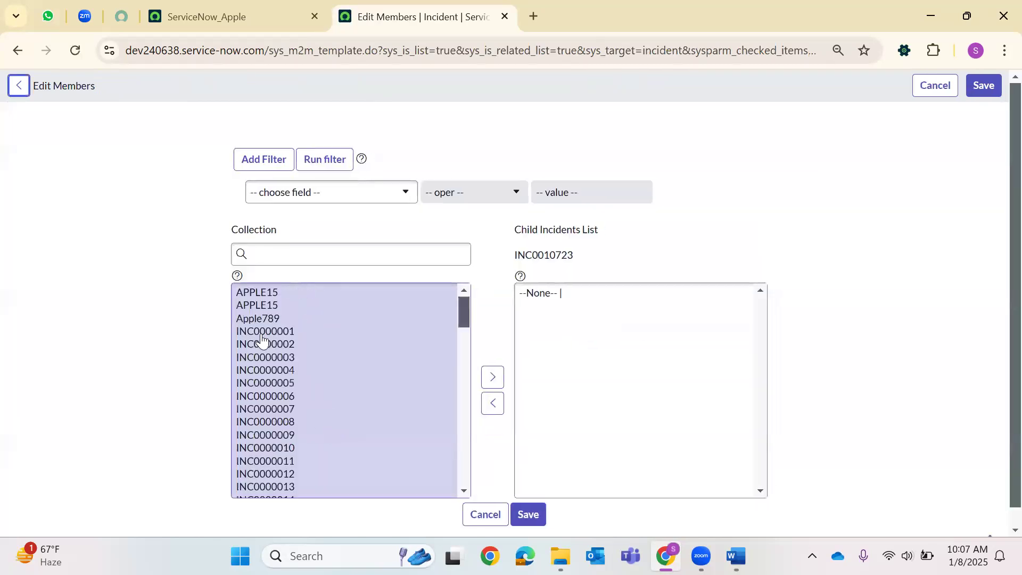
click(261, 335)
scroll(466, 361, down, 3)
click(486, 322)
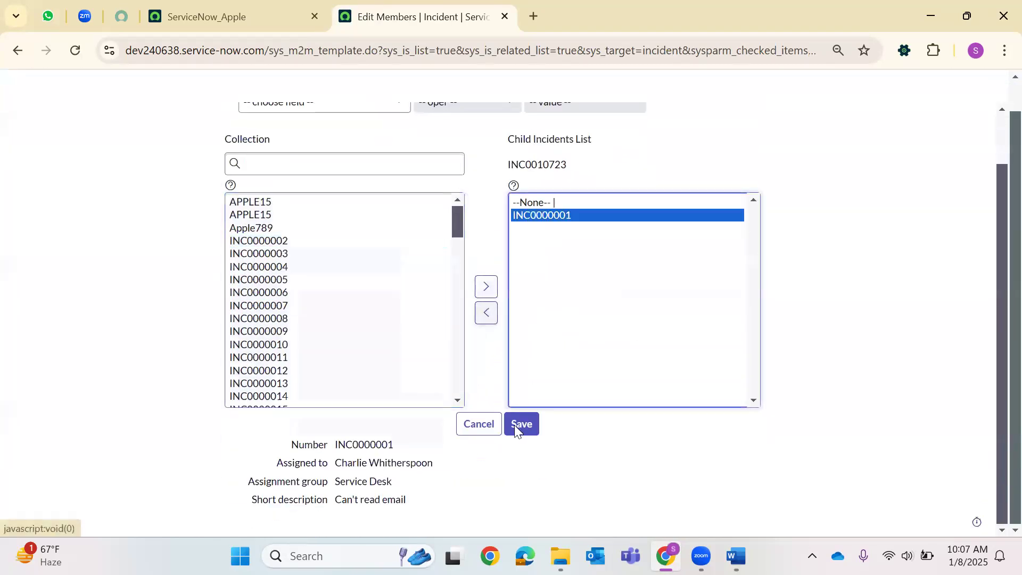
click(521, 426)
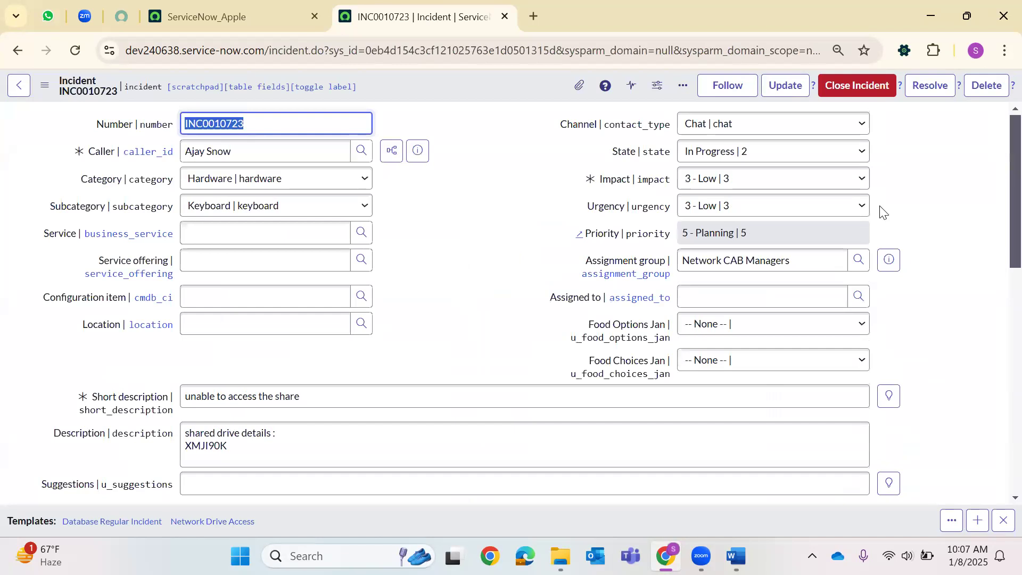
Pick the caller and set Channel Chat, State In Progress and group Network CAB Managers.
drag(1015, 181, 1015, 407)
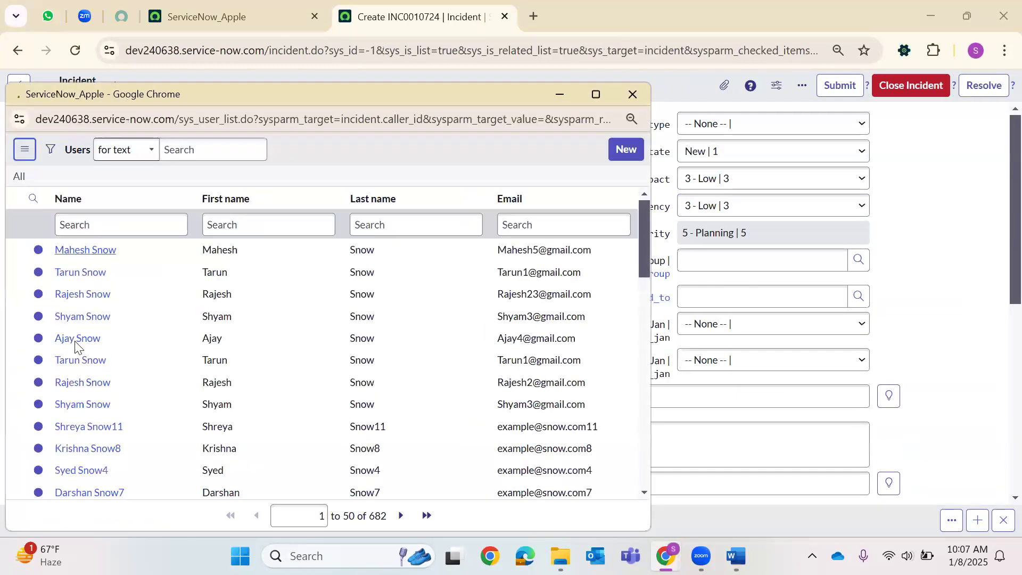
click(72, 348)
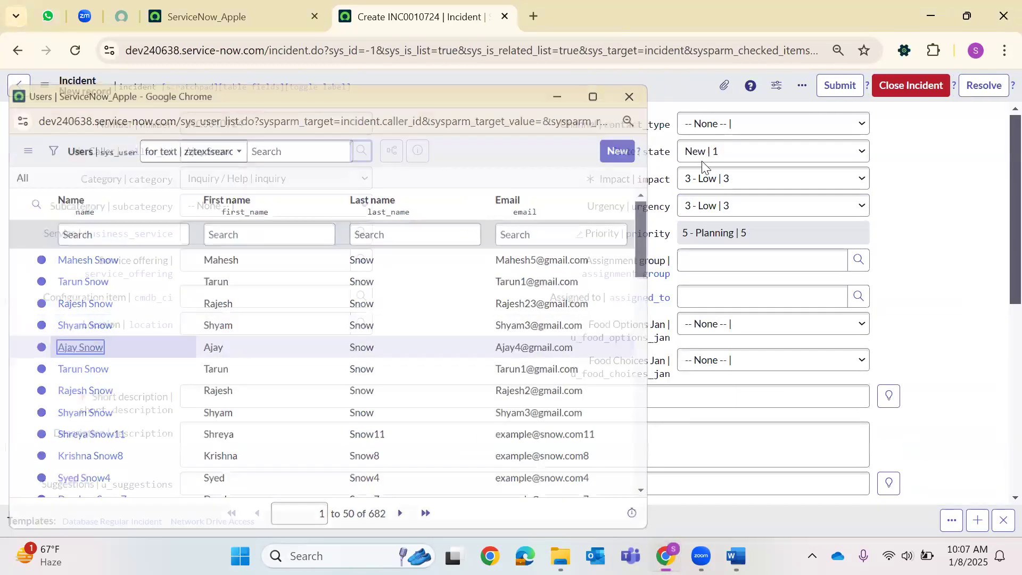
click(701, 123)
click(703, 165)
click(701, 151)
click(709, 192)
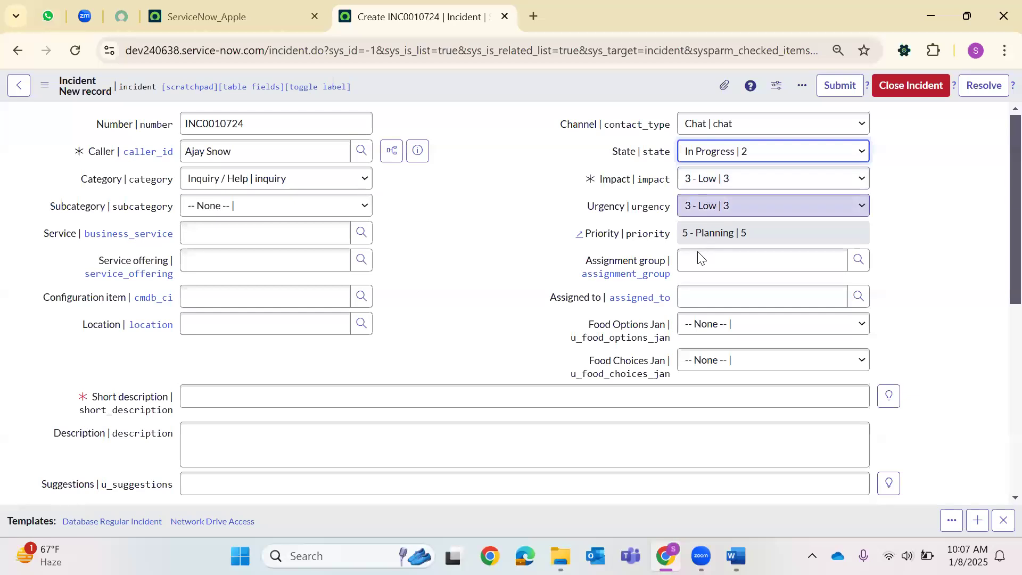
click(858, 261)
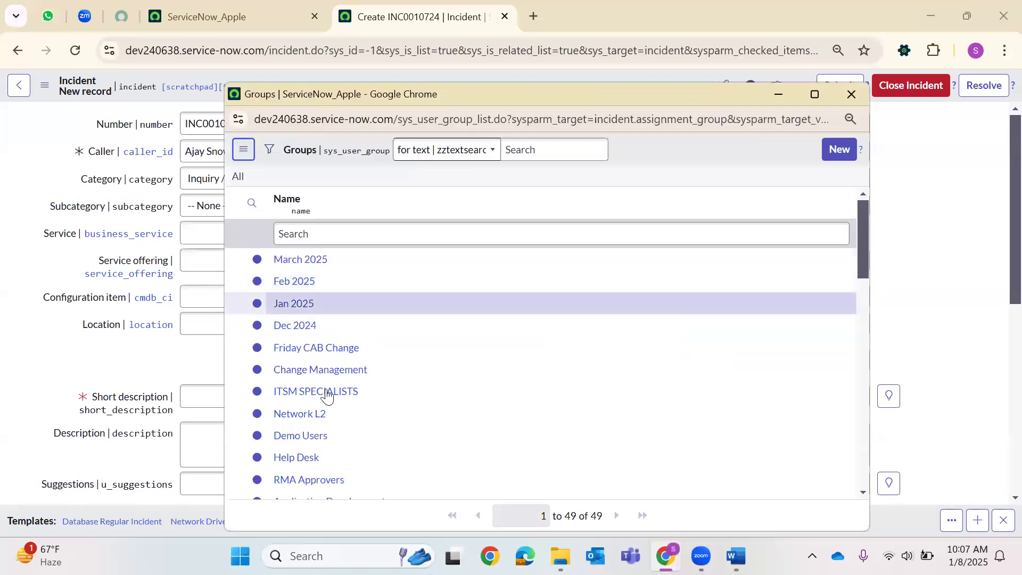
scroll(330, 394, down, 3)
click(333, 367)
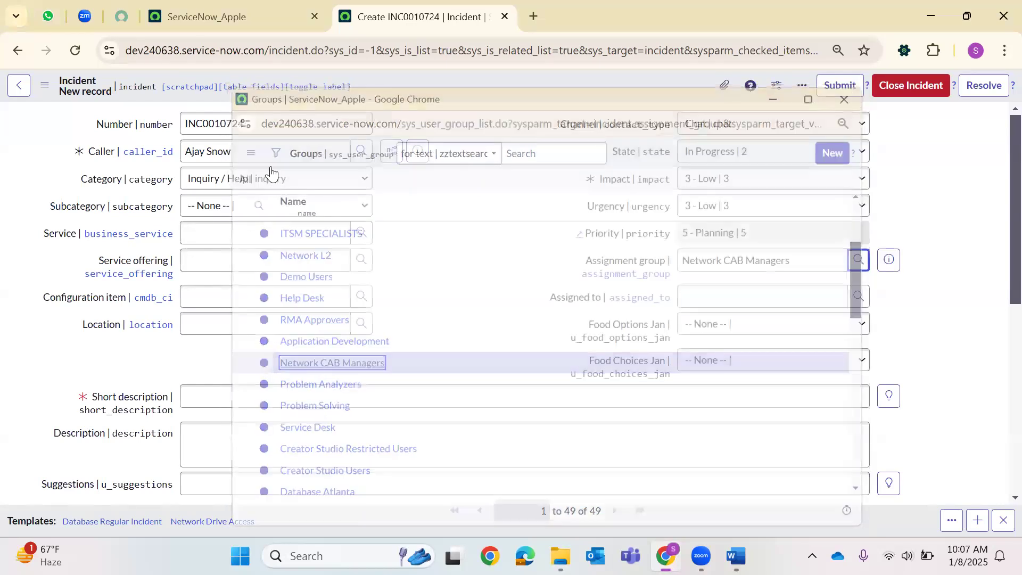
Set Category Hardware and Subcategory Memory, then save INC0010724 and confirm the prompt.
click(235, 179)
click(217, 292)
click(240, 179)
click(240, 258)
click(240, 206)
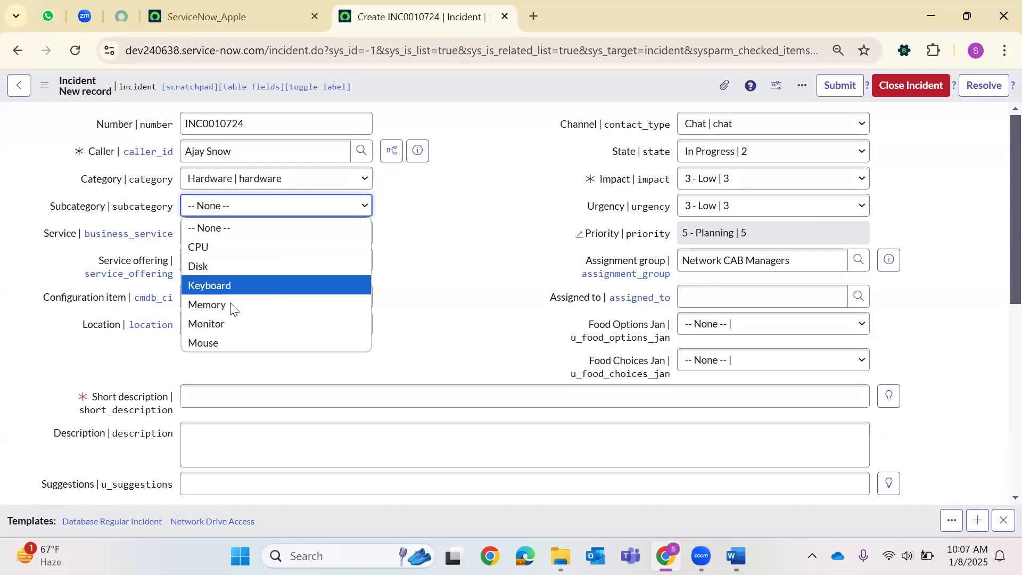
click(237, 402)
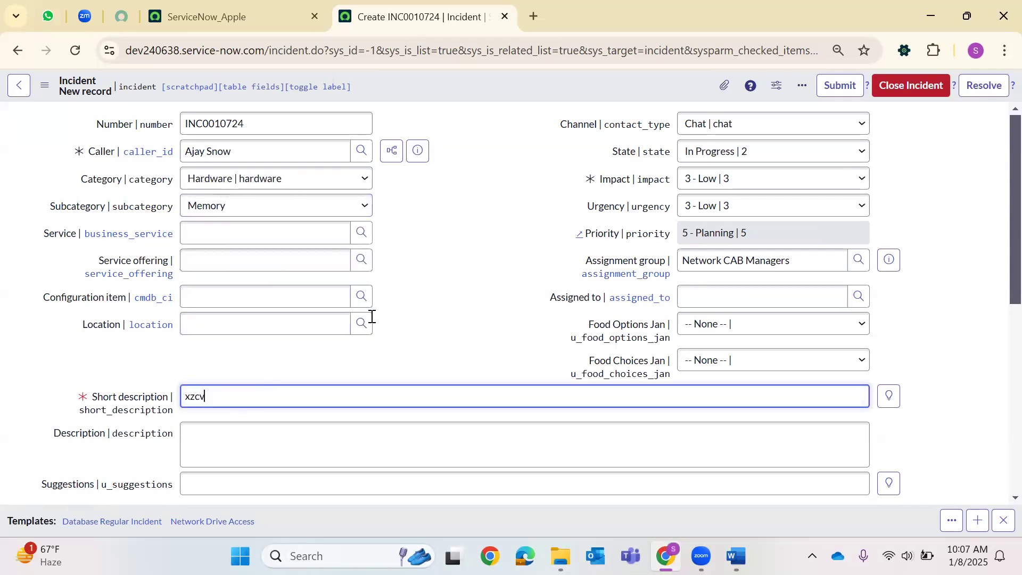
right_click(541, 89)
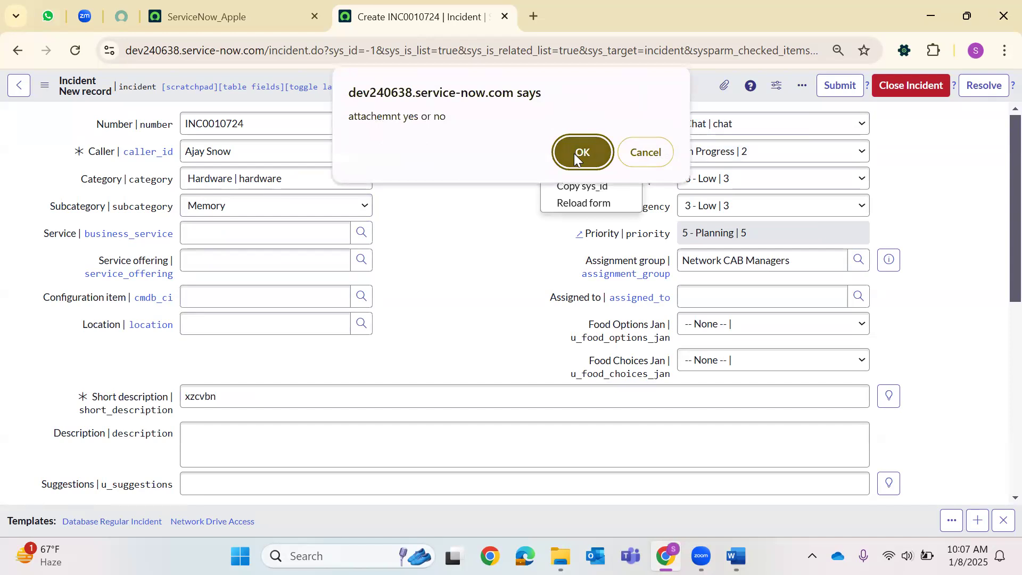
click(573, 154)
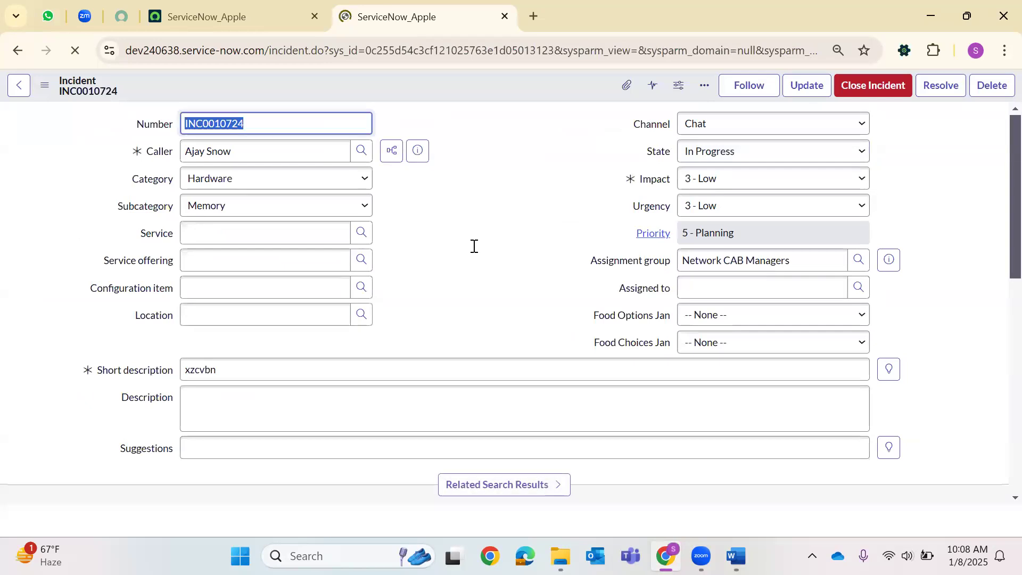
Check the Related Records tab, which shows INC0010723 as the Parent Incident.
scroll(472, 244, down, 3)
scroll(478, 240, up, 3)
scroll(418, 265, down, 8)
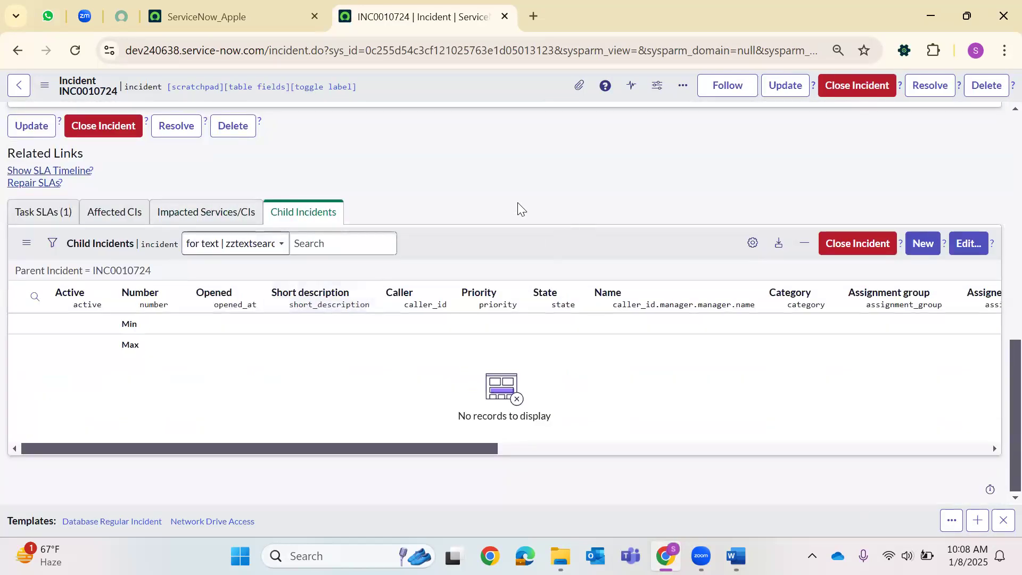
scroll(442, 216, up, 10)
scroll(192, 259, down, 3)
scroll(191, 259, down, 2)
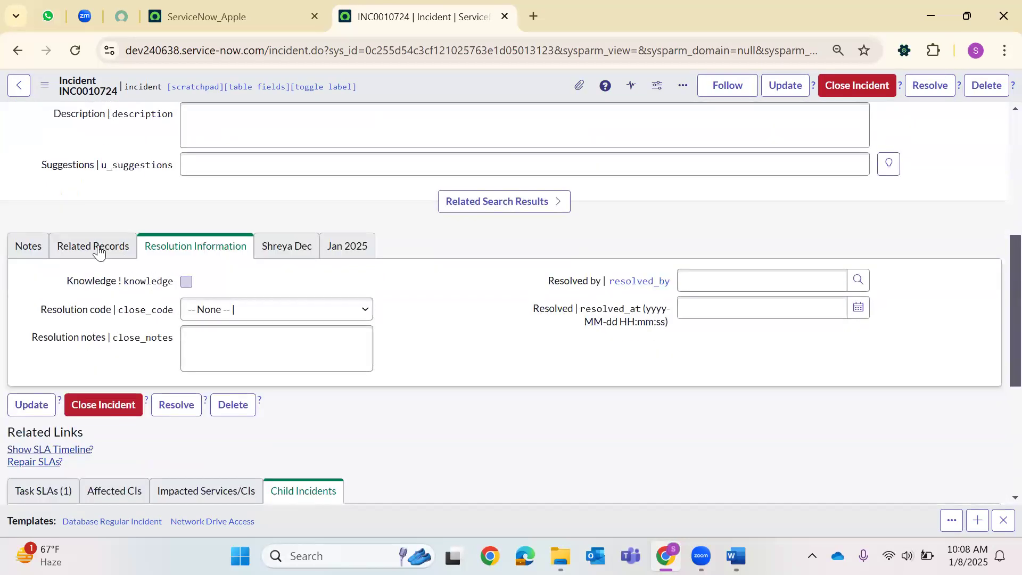
click(104, 247)
drag(101, 282, 226, 296)
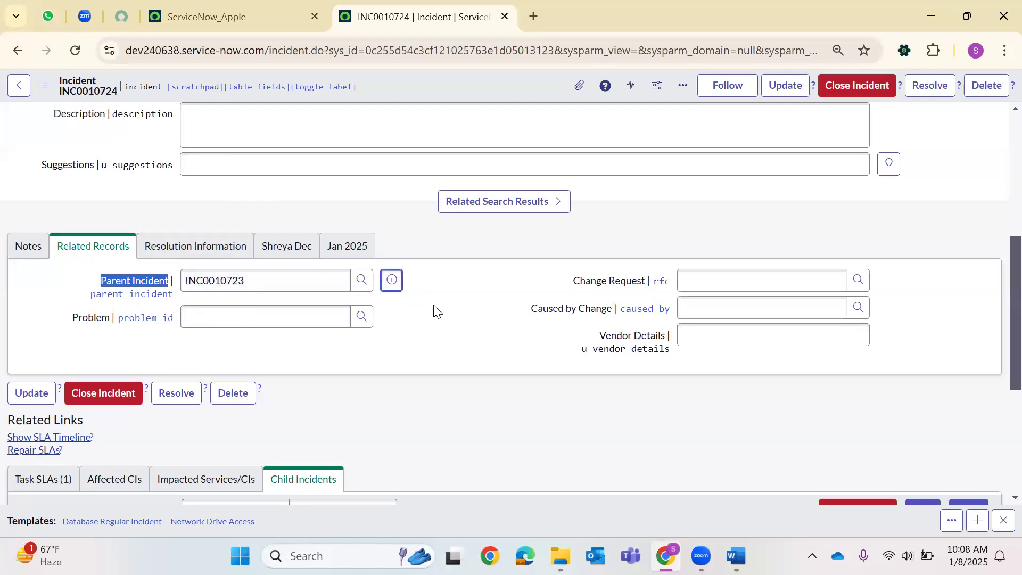
Open parent INC0010723 and review its children: INC0010724 (active, In Progress) and INC0000001 (Closed).
click(582, 317)
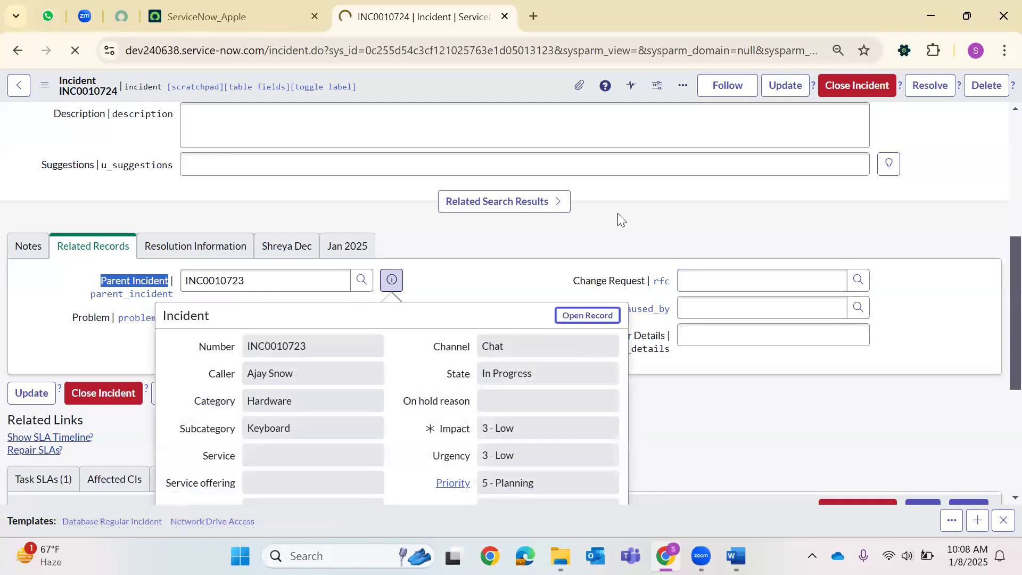
scroll(470, 221, down, 10)
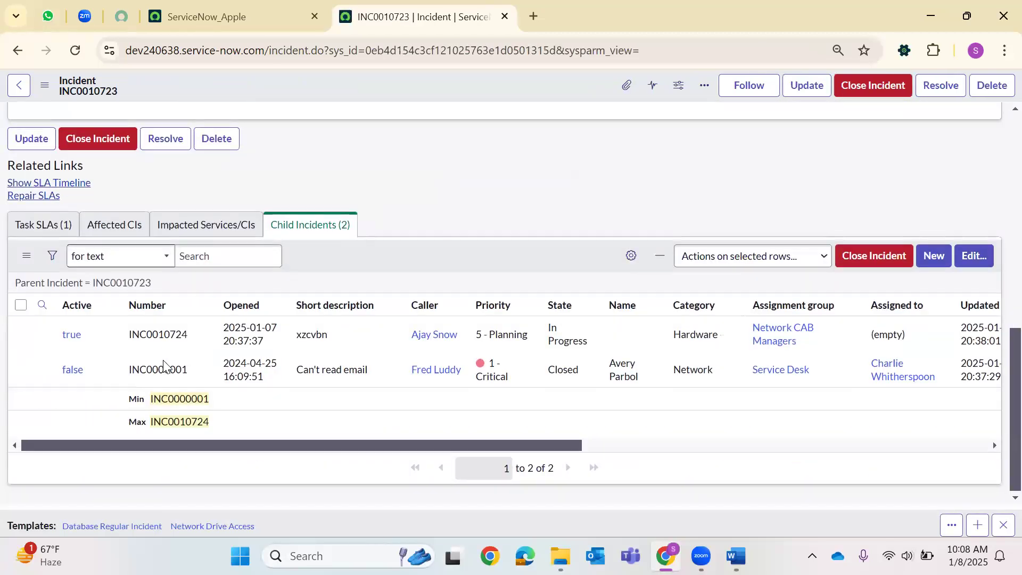
double_click(179, 353)
double_click(82, 390)
double_click(571, 391)
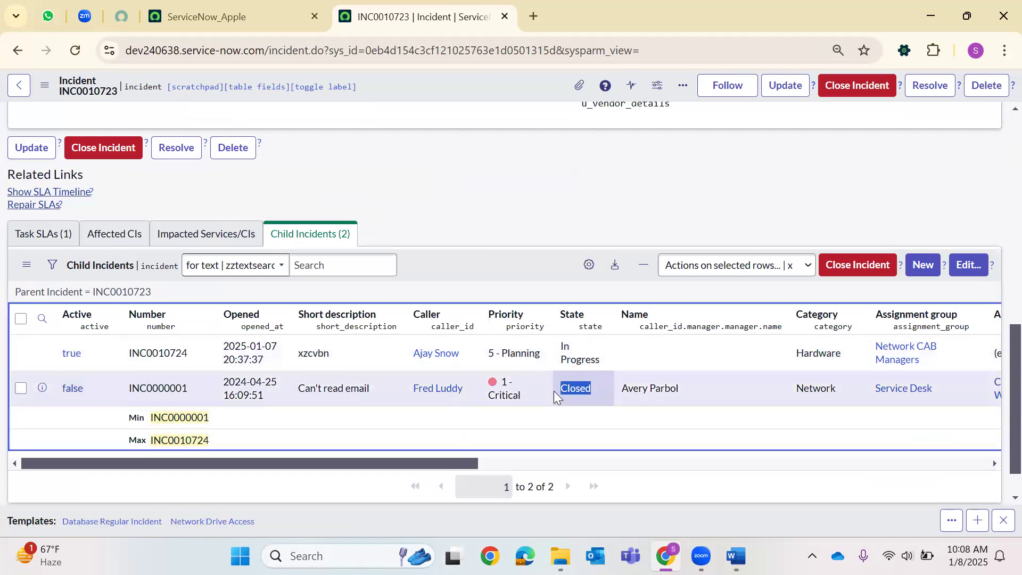
triple_click(583, 354)
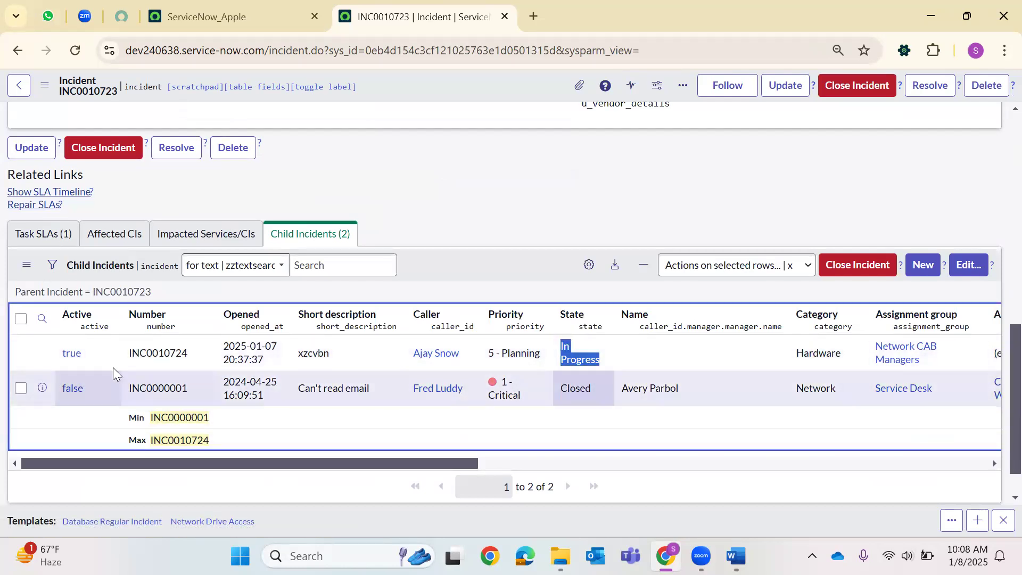
double_click(71, 353)
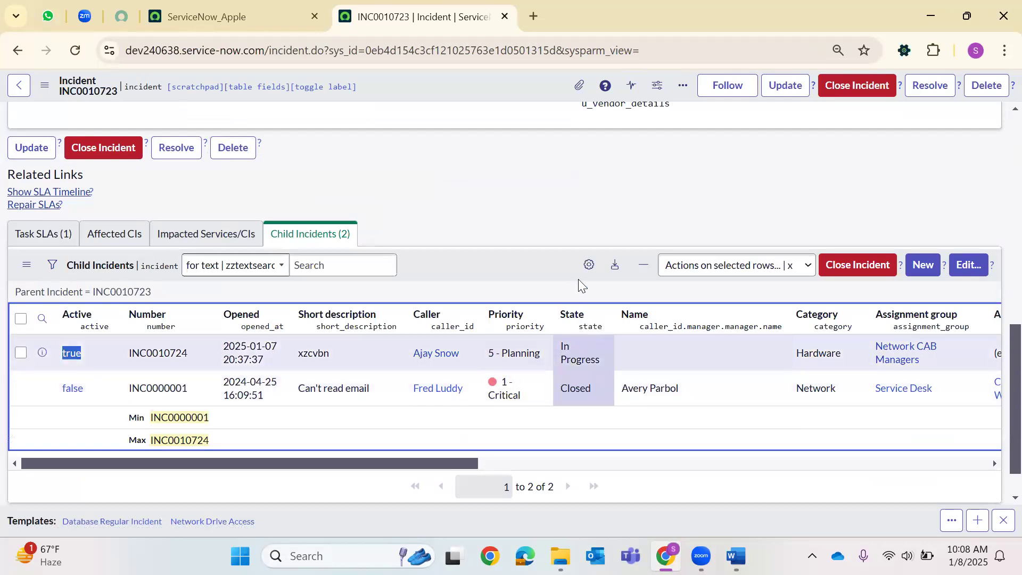
scroll(578, 279, up, 15)
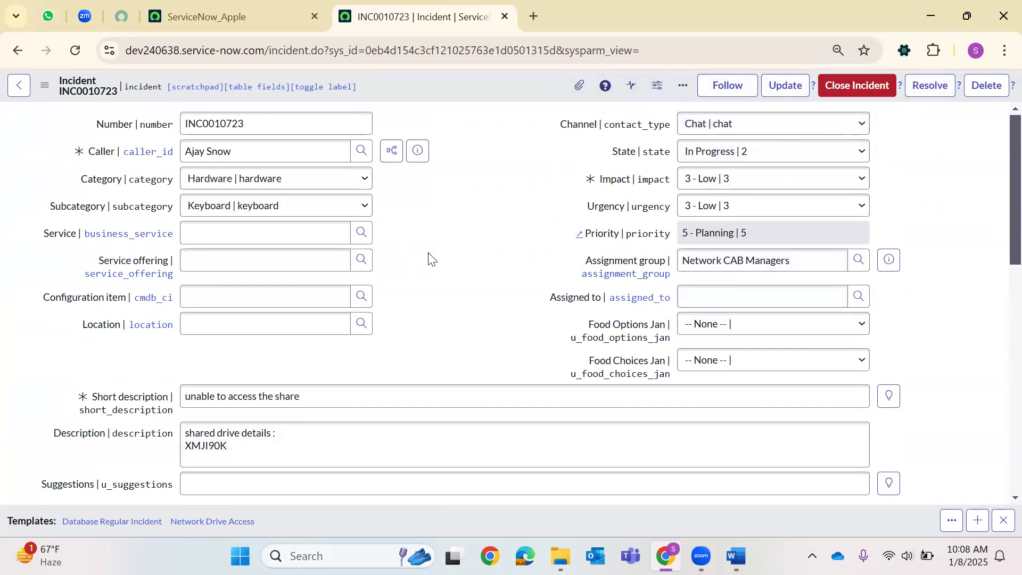
Filter the navigator for UI Action, open System Definition > UI Actions in a new tab, and start a new record.
click(290, 7)
click(73, 91)
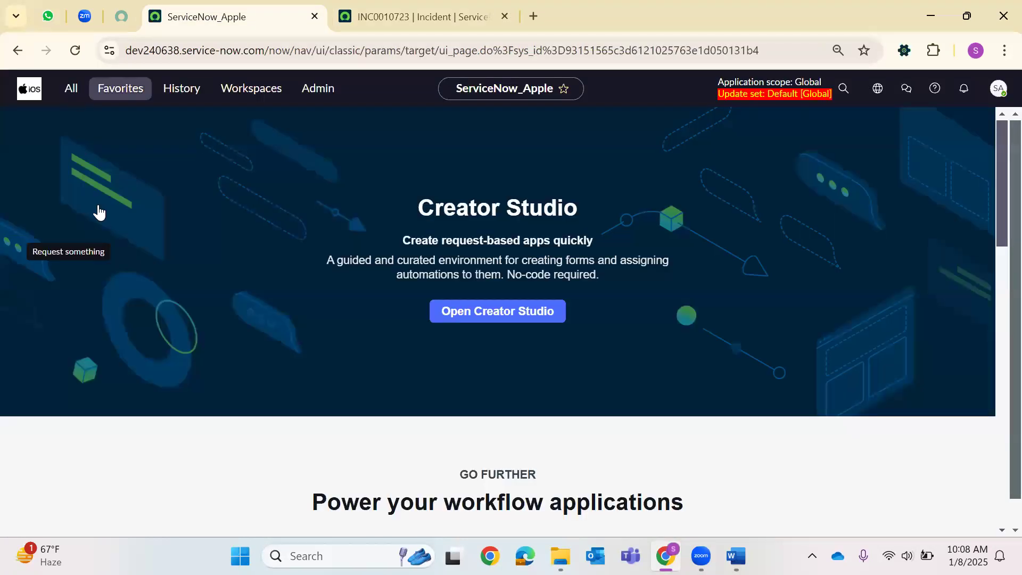
text(UI Act)
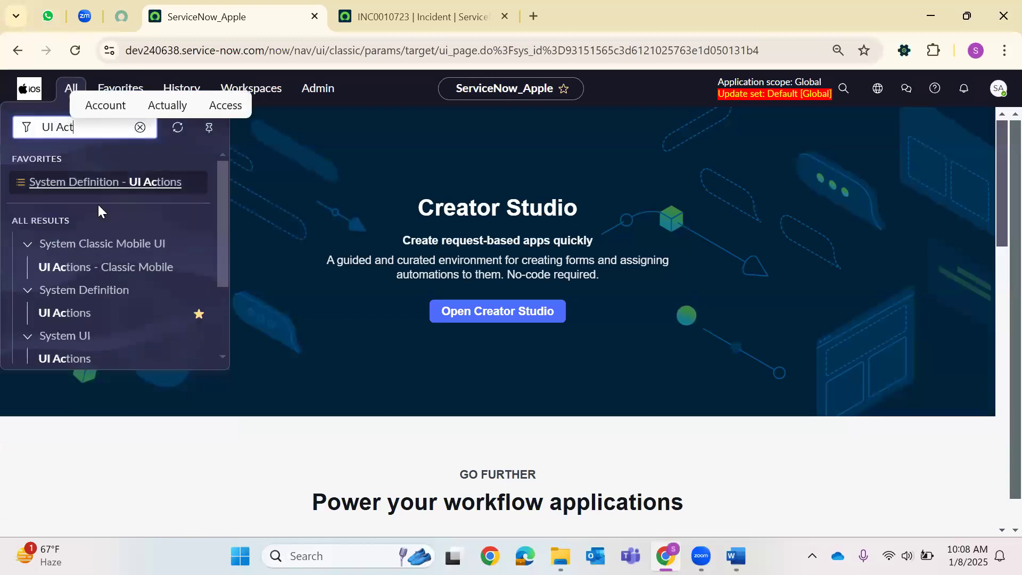
text(ion)
scroll(90, 283, down, 3)
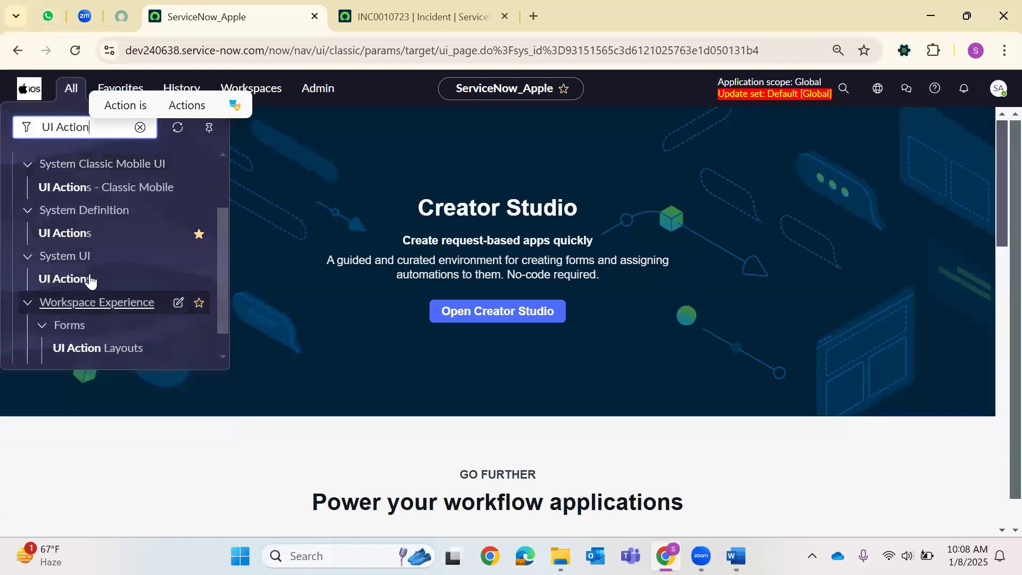
right_click(76, 232)
click(160, 250)
click(564, 17)
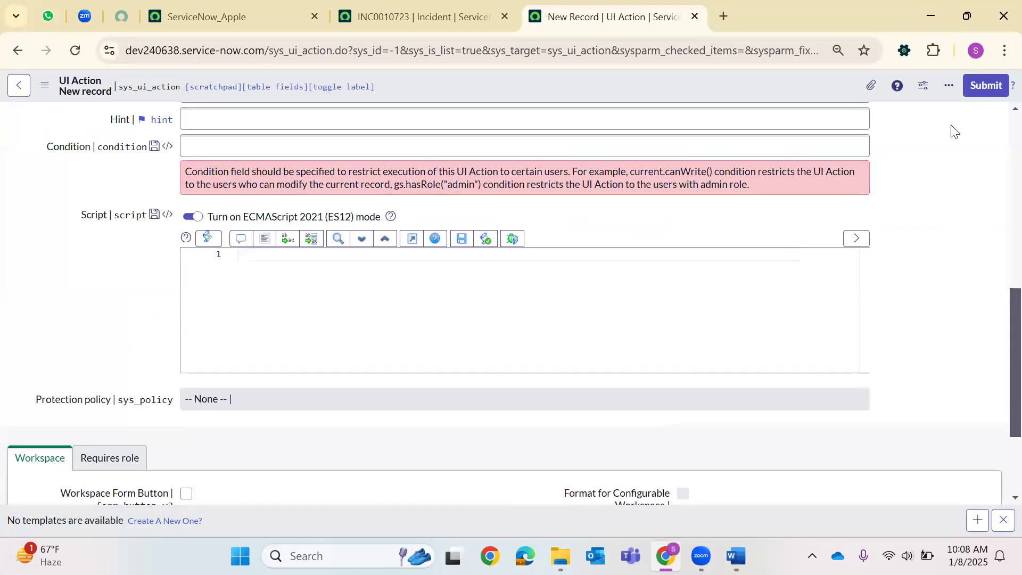
Name the action 'Create Child Incident' on the Incident table with action name new_child_incident.
scroll(509, 361, up, 10)
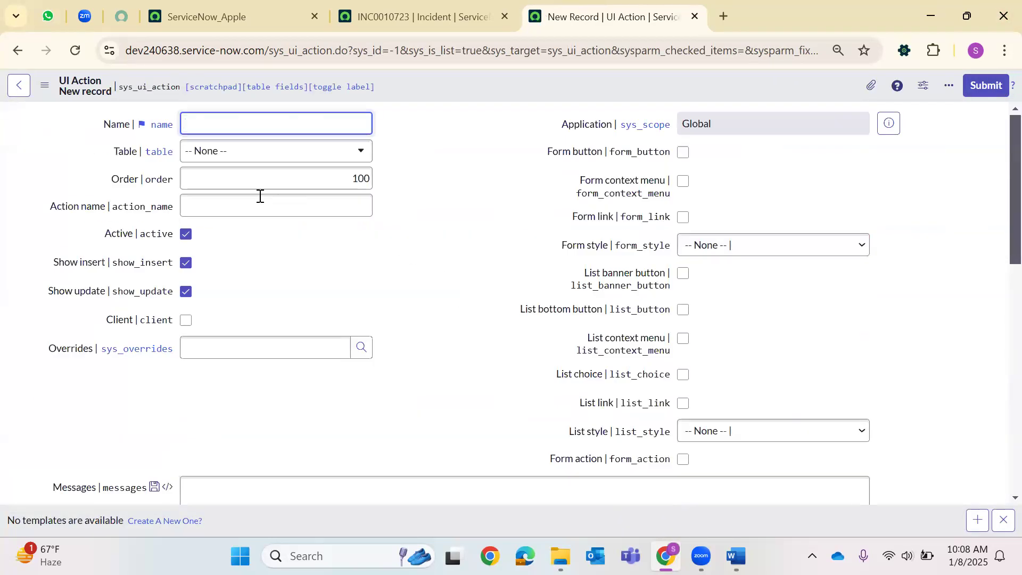
text(Create Vhi)
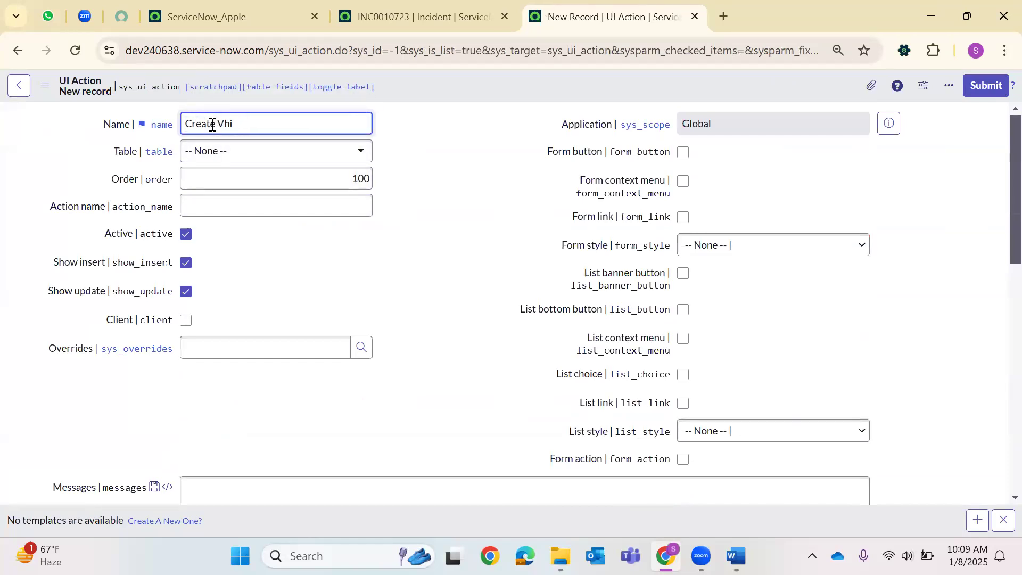
text(  Child Incident)
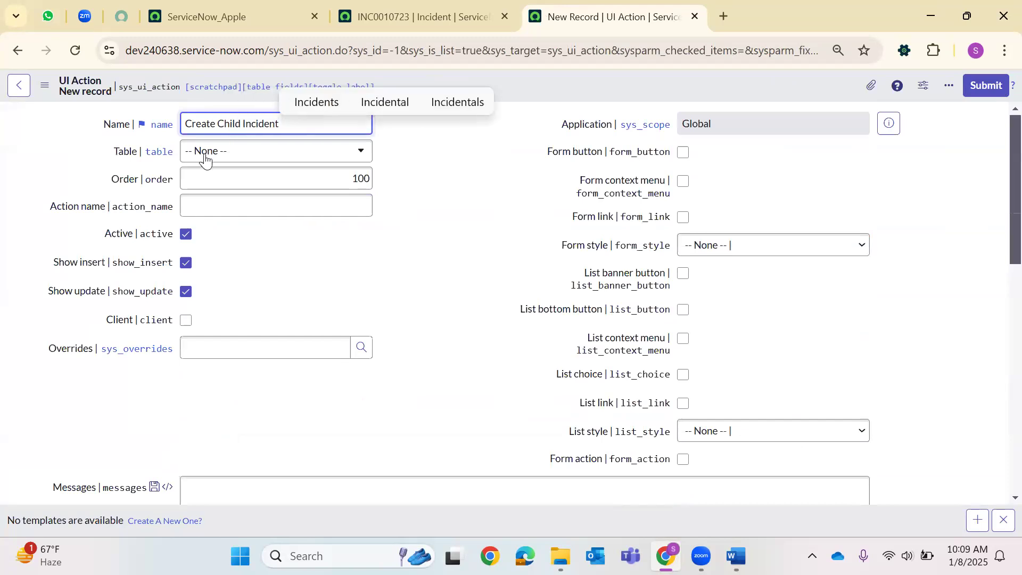
click(205, 155)
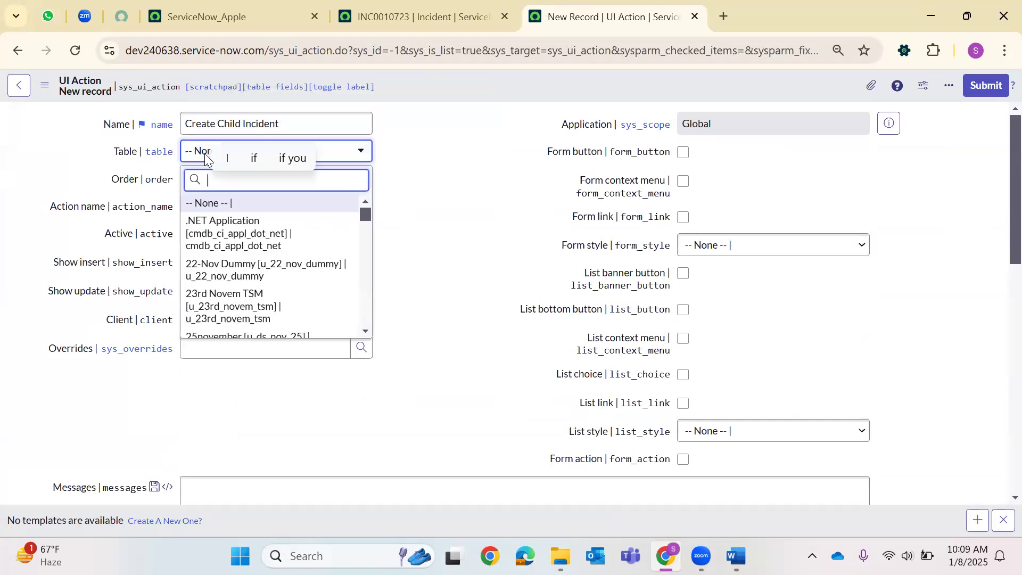
text(inci)
key(Down)
key(Return)
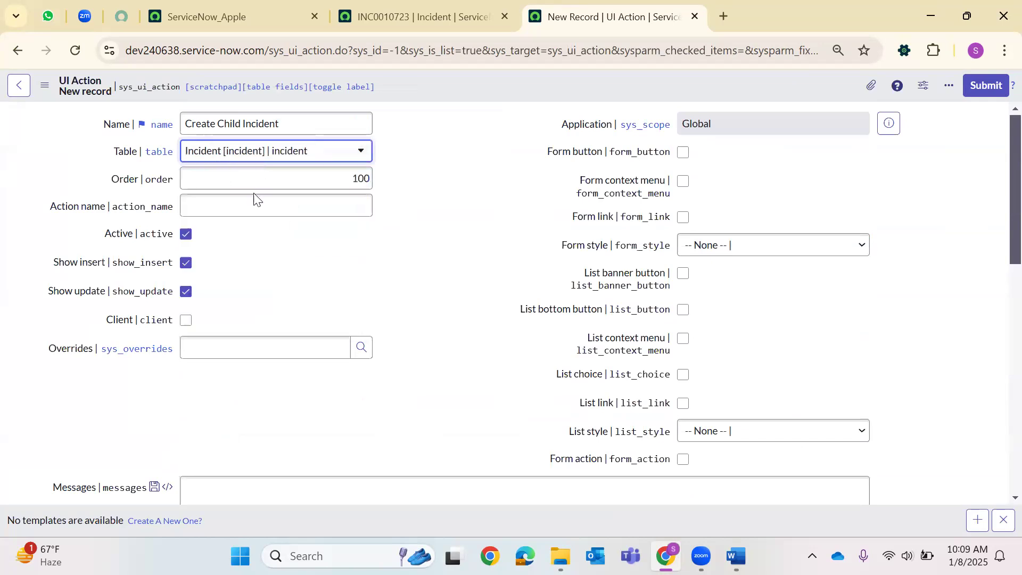
click(265, 200)
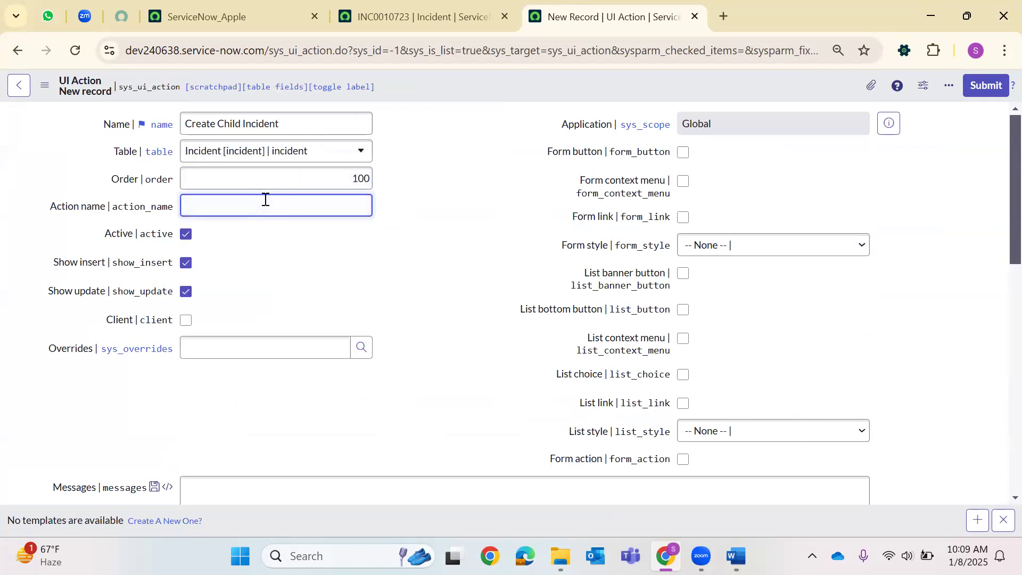
text(new_chil)
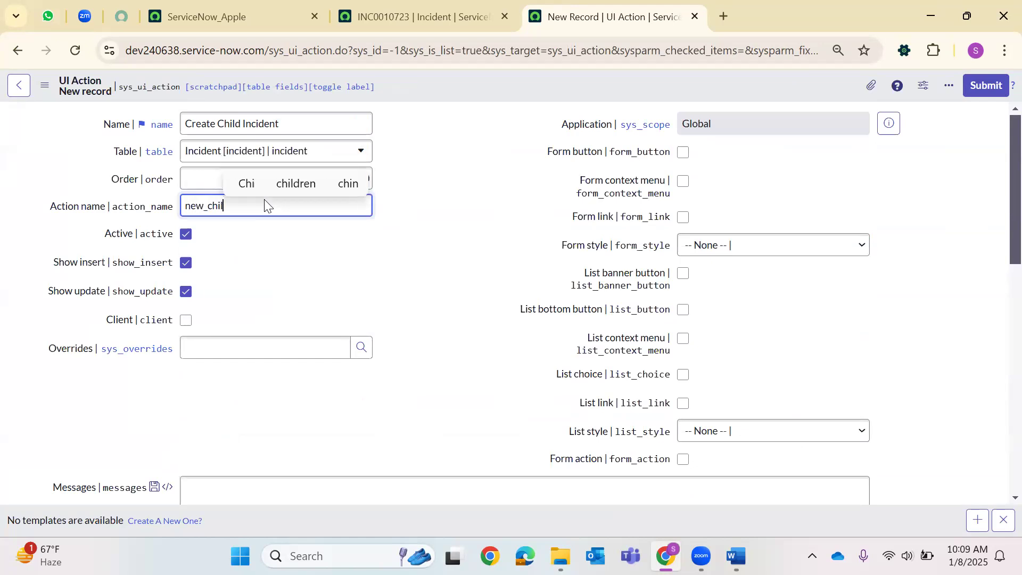
text(d_incident)
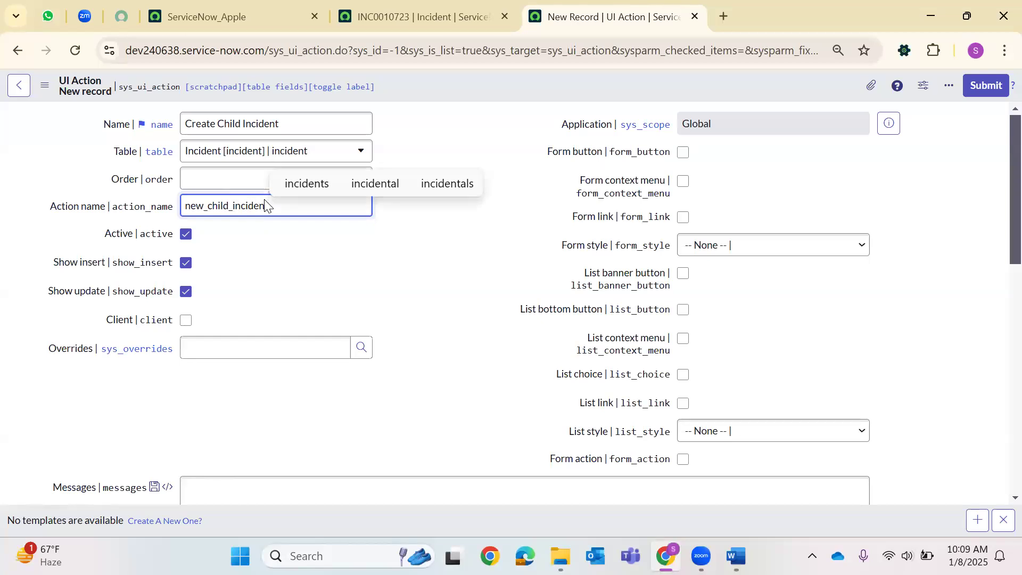
Enable the Form button and set the Form style to Unstyled.
click(684, 153)
scroll(535, 235, down, 1)
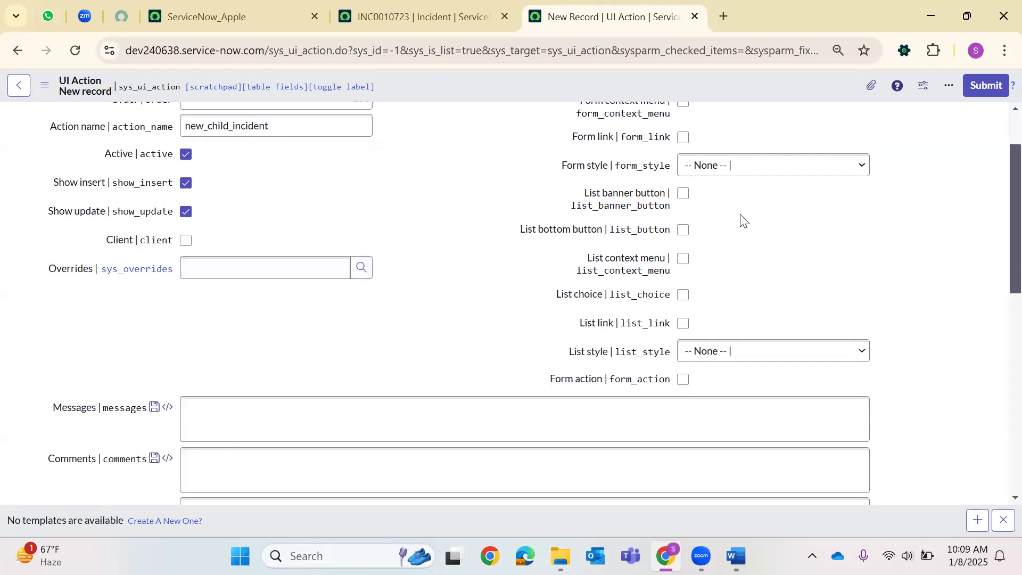
scroll(743, 220, up, 1)
click(714, 247)
click(714, 321)
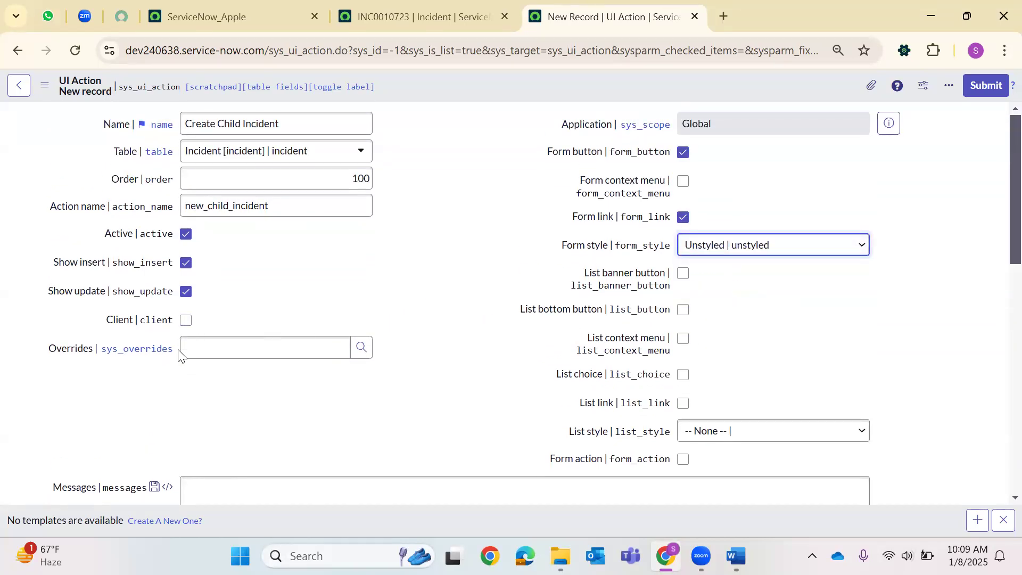
scroll(349, 277, down, 3)
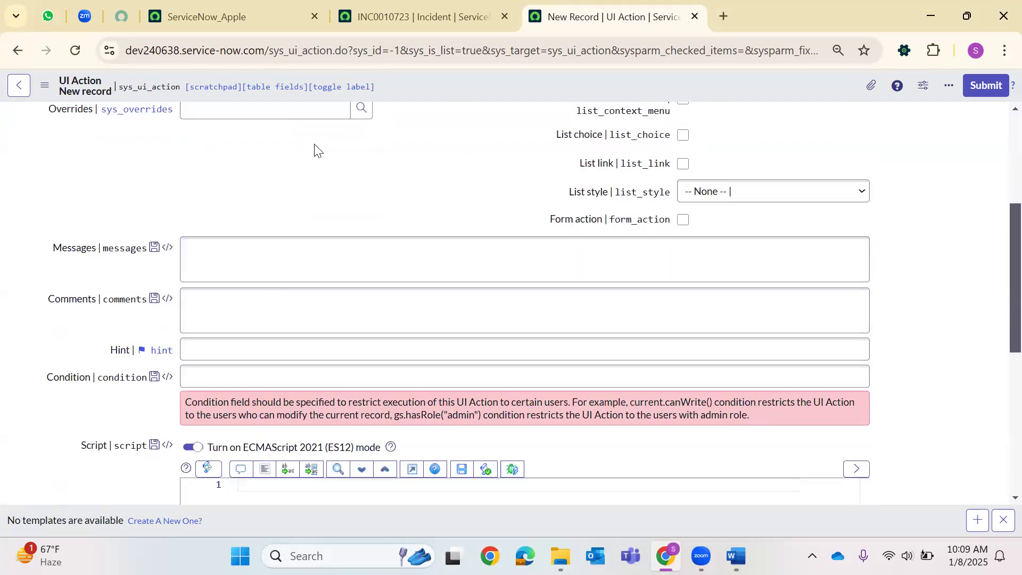
click(286, 373)
scroll(287, 357, down, 2)
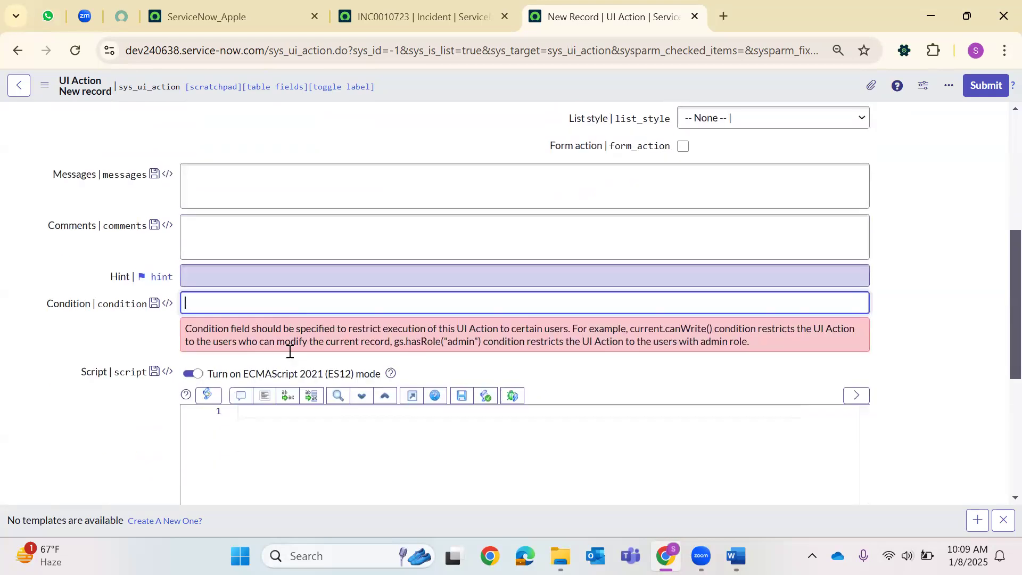
click(277, 331)
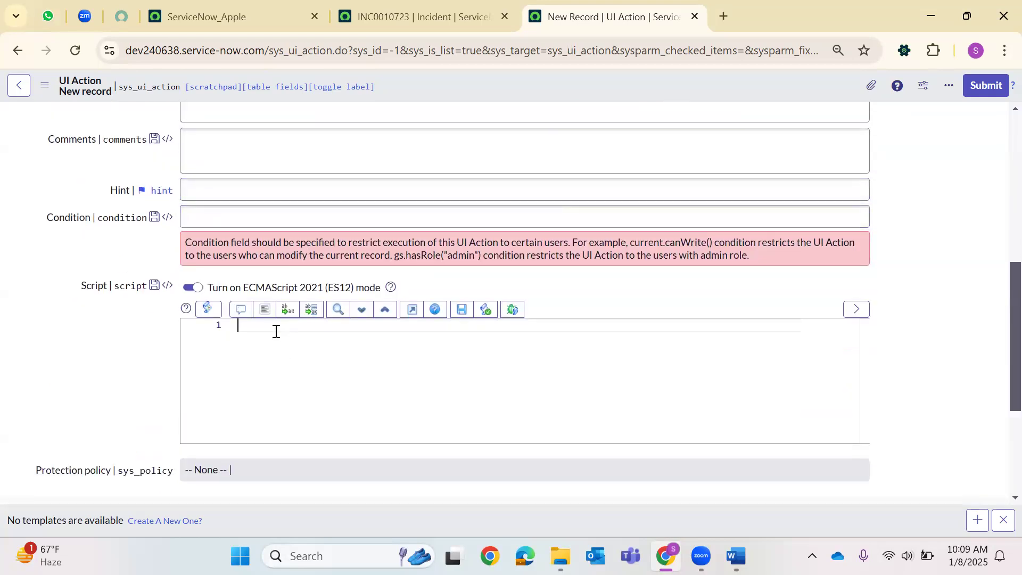
Begin function newIncident() and declare var xy as a new incident GlideRecord.
text(fu)
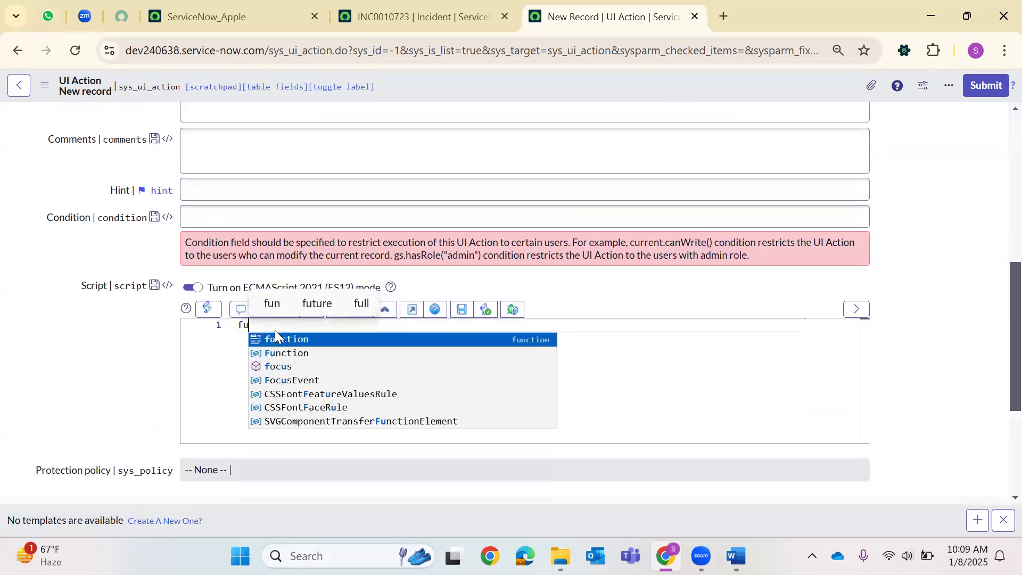
text(nction ne)
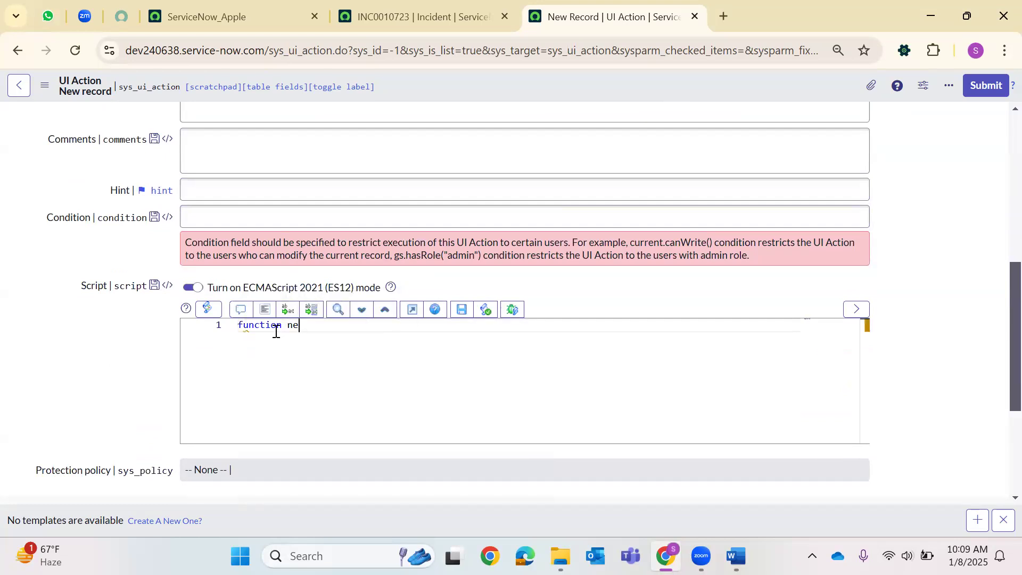
text(wIncident(){)
key(Return)
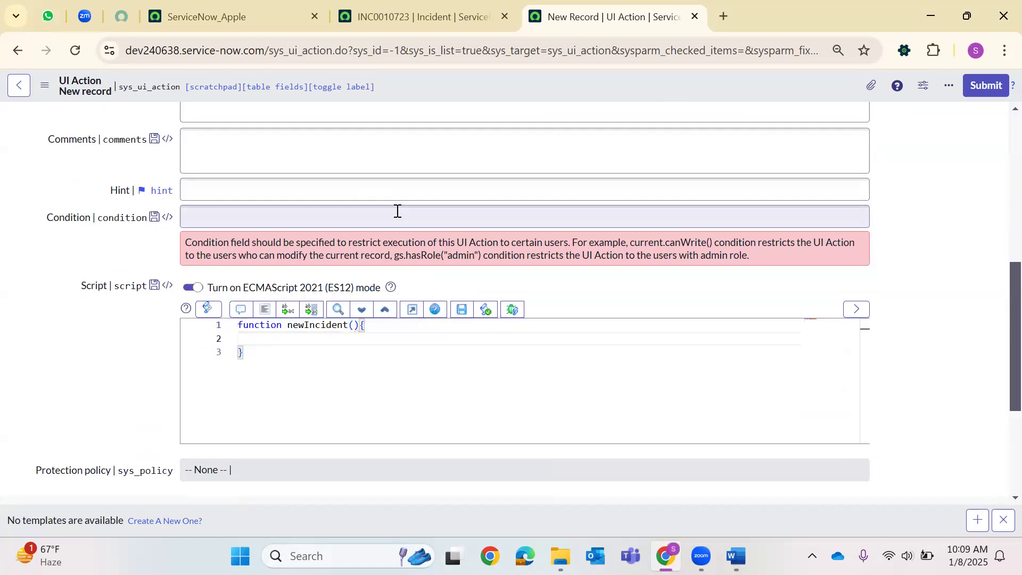
drag(414, 1, 594, 21)
click(405, 16)
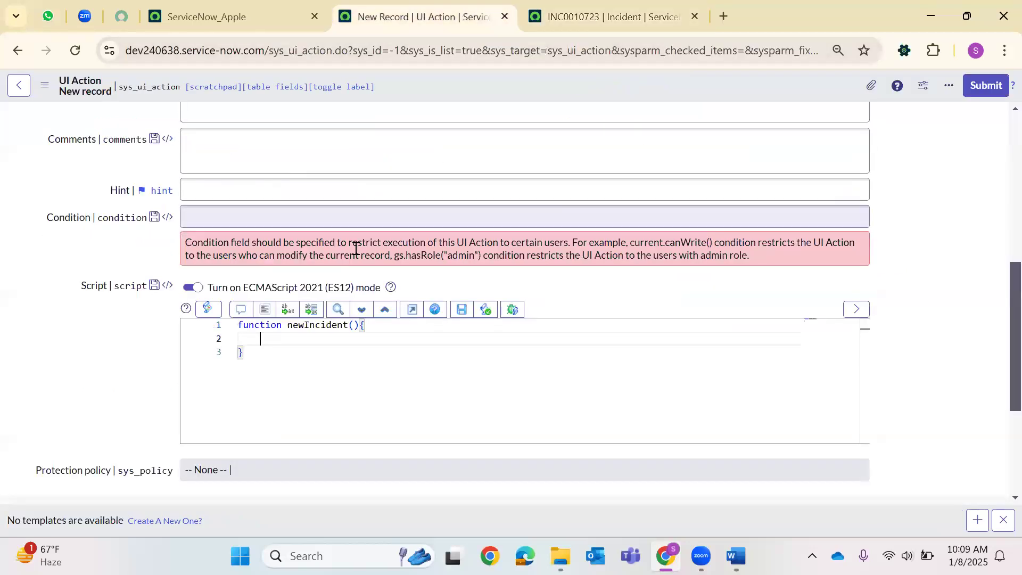
text(var )
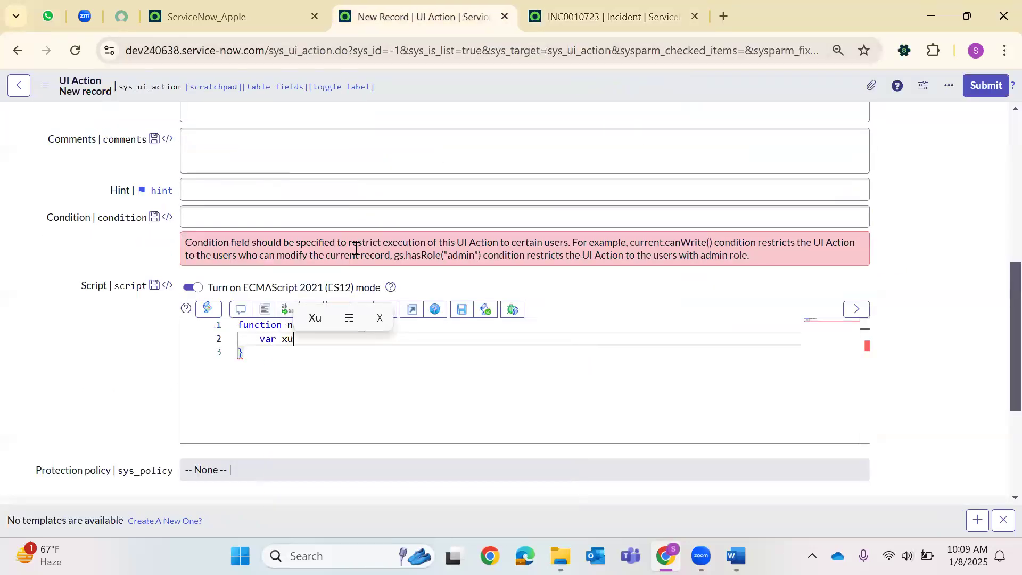
text(xu)
key(BackSpace)
text(y =)
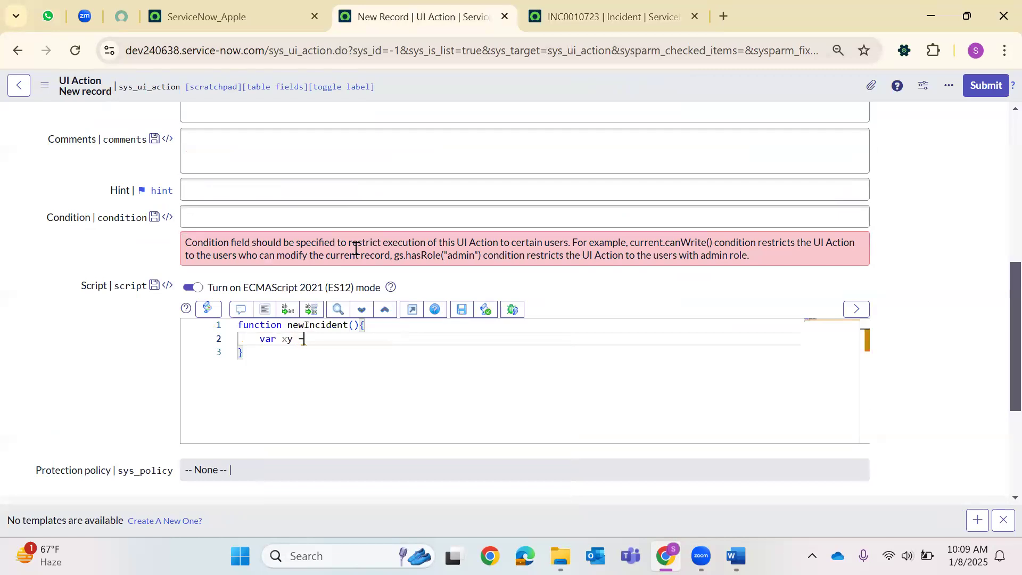
text( new Gli)
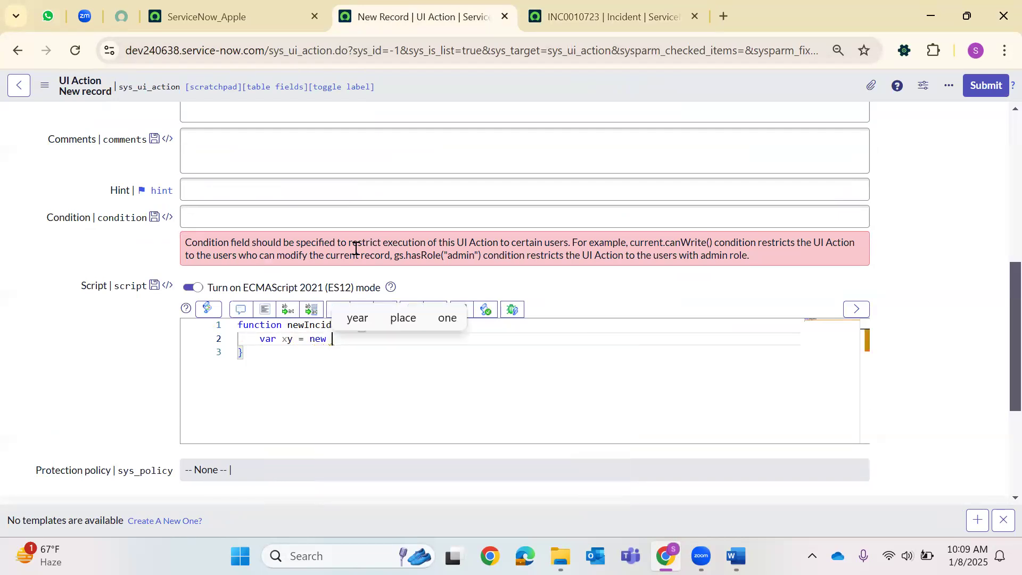
text(Record('inci)
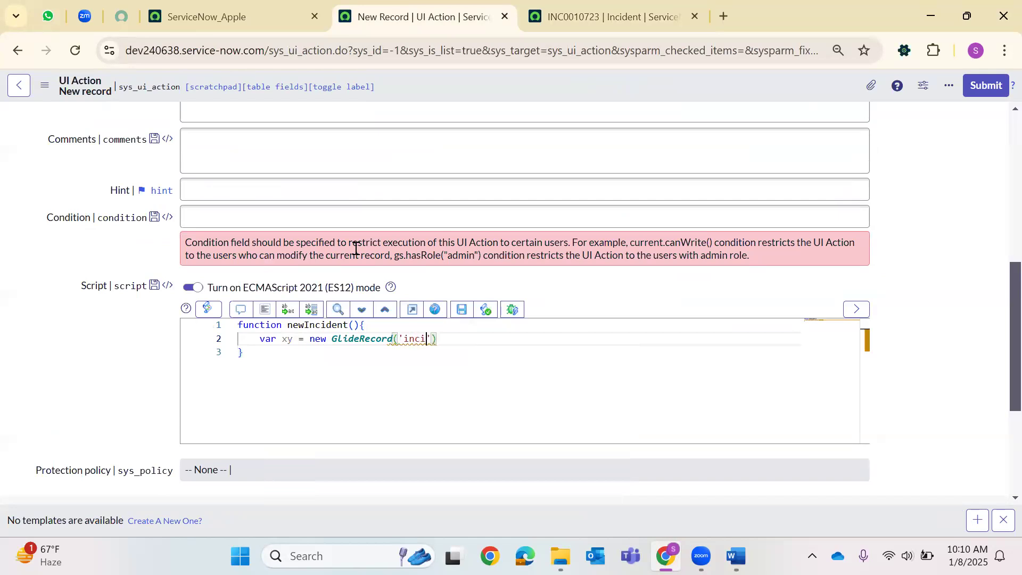
text(;)
key(Return)
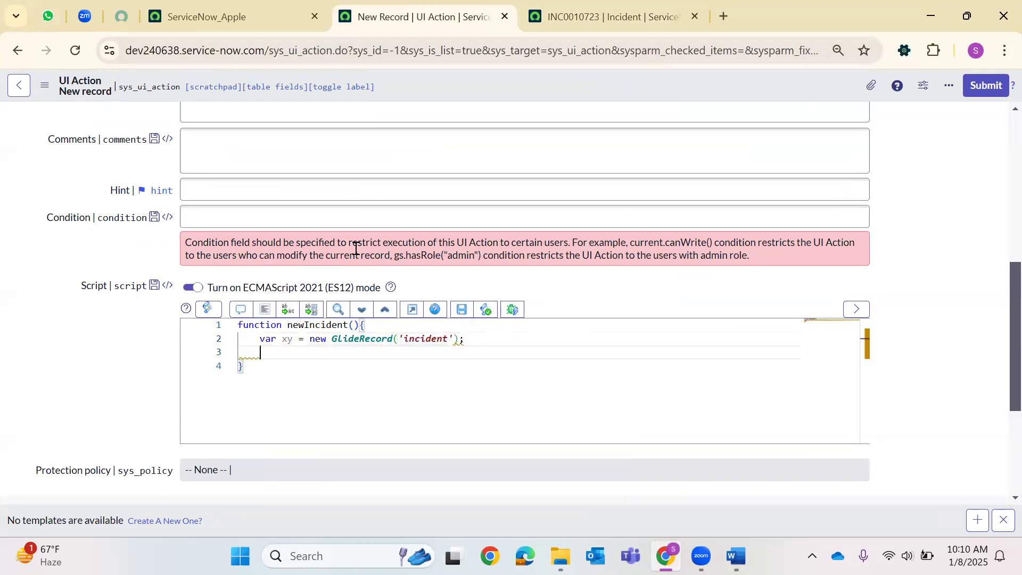
Add the lines xy.initialize(); and xy.caller_id = current.caller_id;.
text(xy)
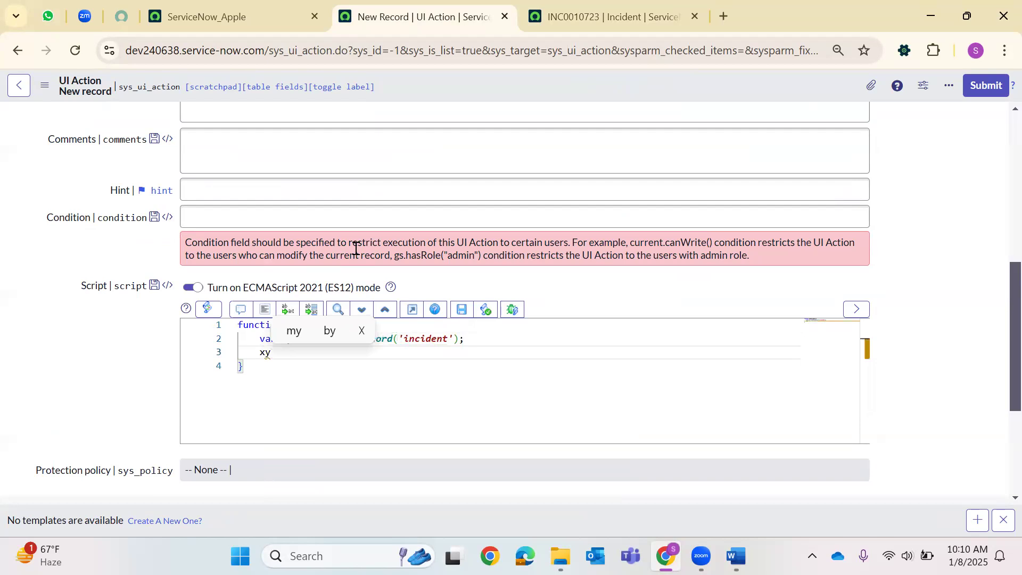
text(.short)
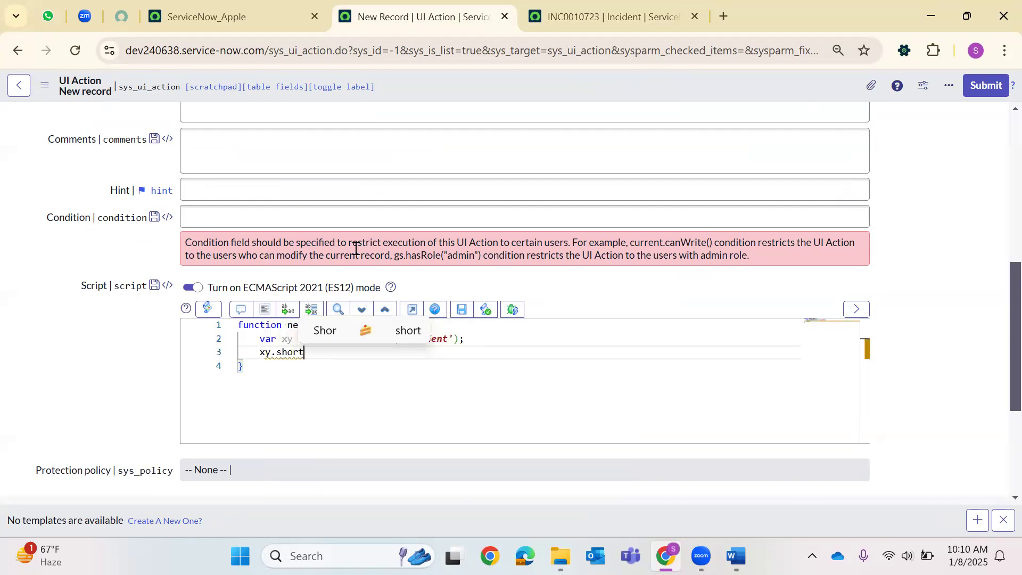
text(_descr)
key(BackSpace)
key(BackSpace)
key(BackSpace)
key(BackSpace)
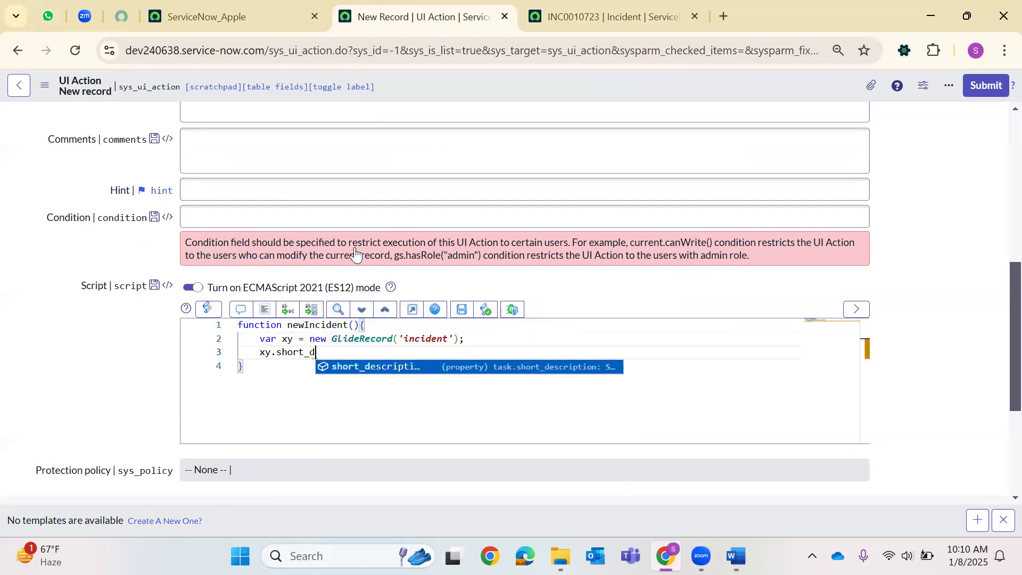
key(BackSpace)
key(BackSpace)
key(BackSpace)
key(BackSpace)
key(BackSpace)
key(BackSpace)
key(BackSpace)
text(in)
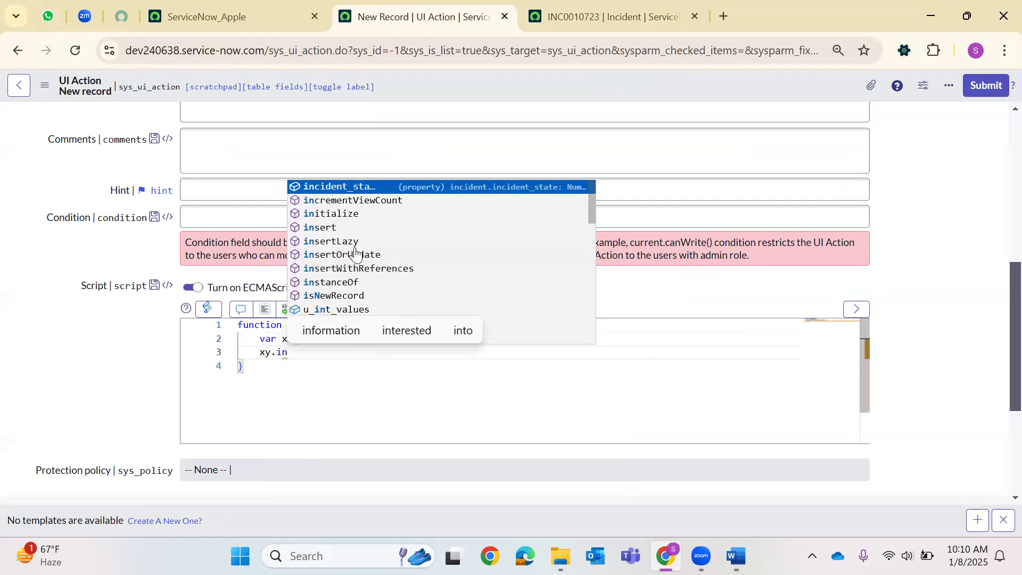
key(Down)
key(Down)
key(Return)
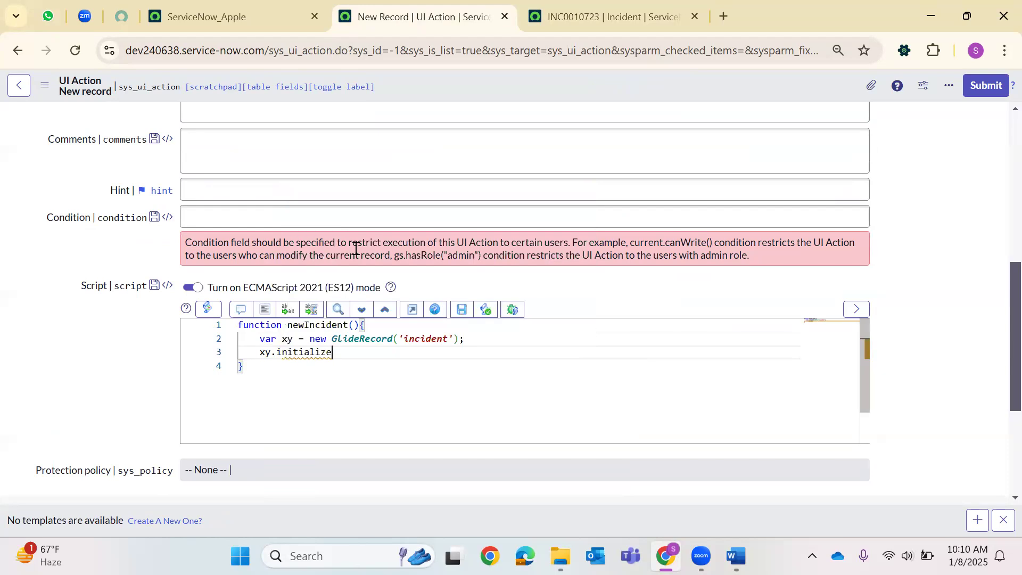
text(();)
key(Return)
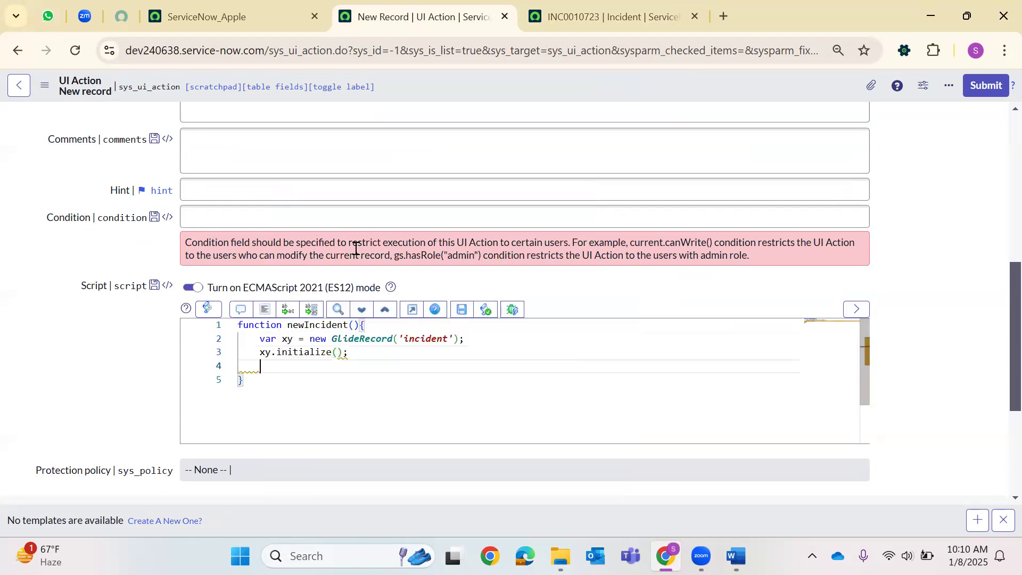
text(x)
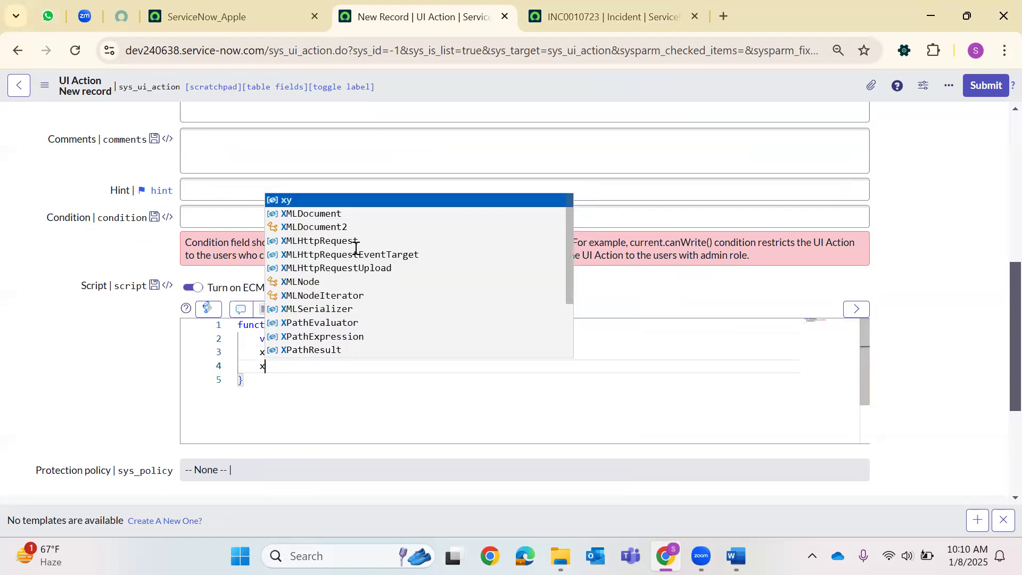
text(y.call)
key(Return)
text(= cu)
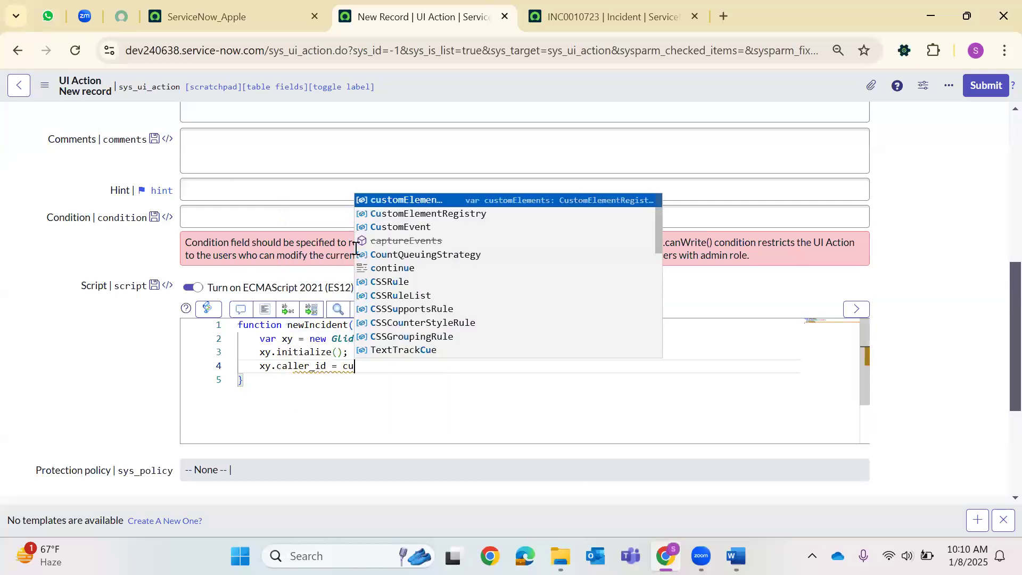
text(rrent.ca)
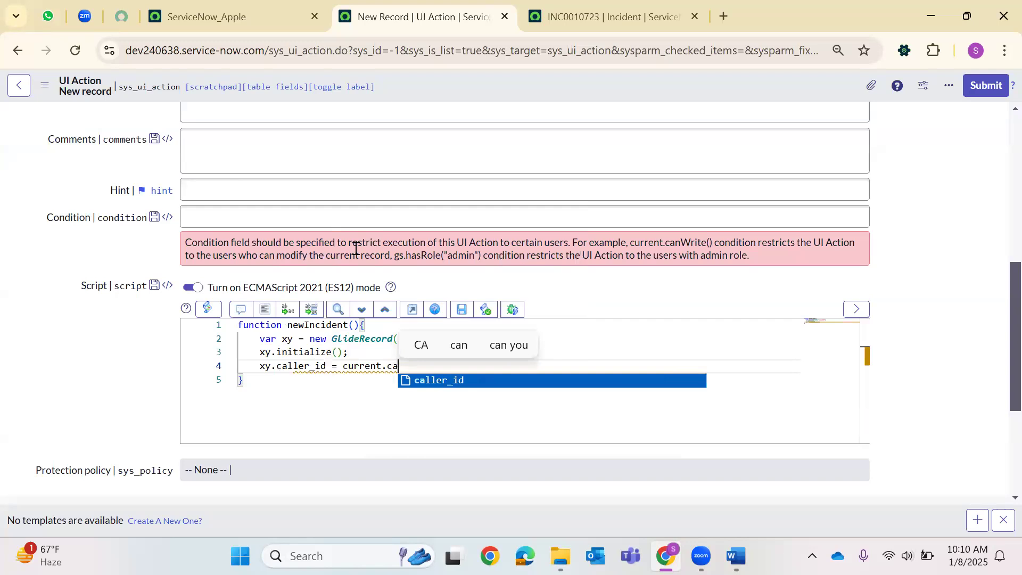
key(Return)
text(;)
key(Return)
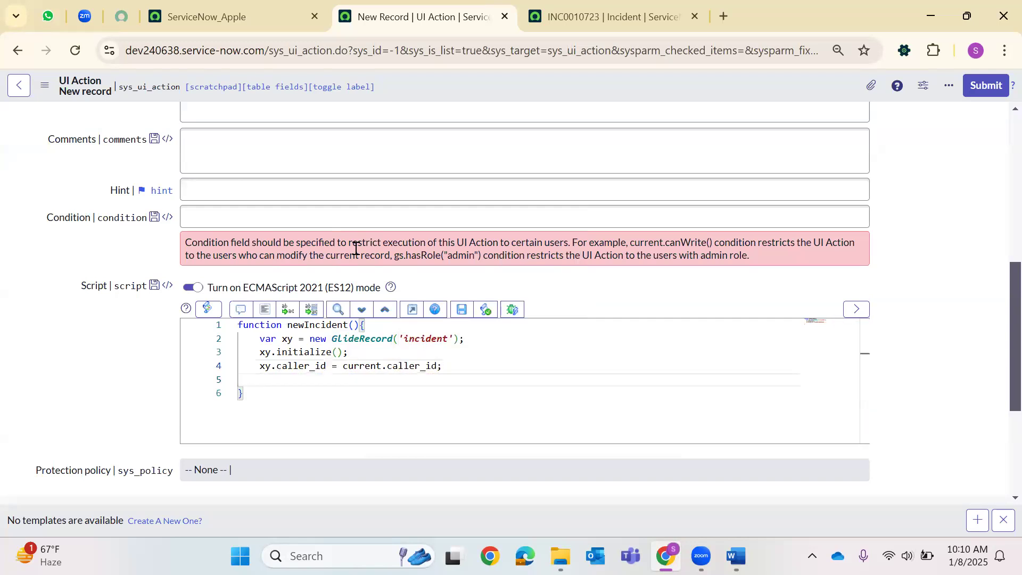
Copy short_description, state and contact_type from current into the new incident xy.
text(xy.sho)
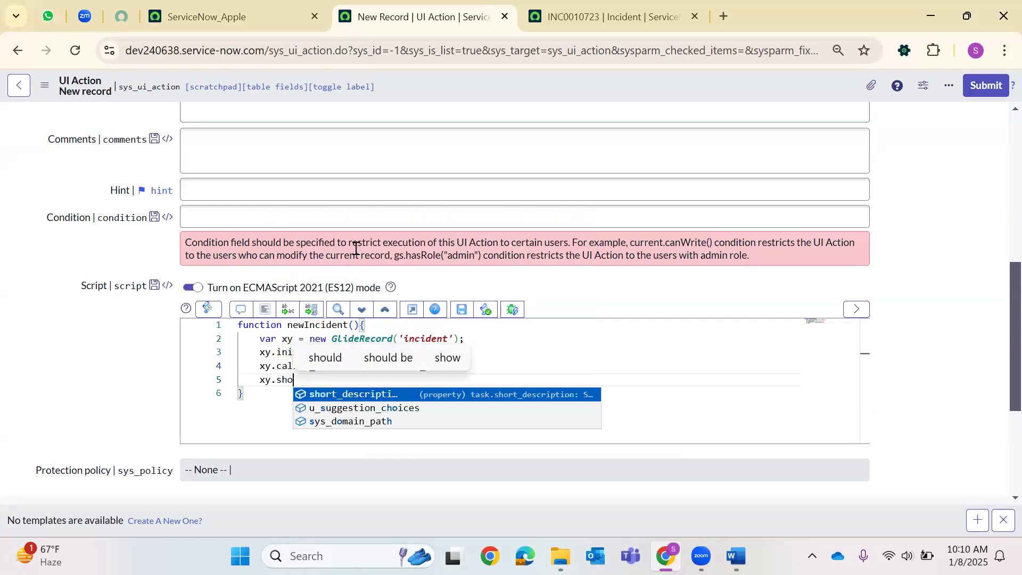
key(Return)
text(= cu)
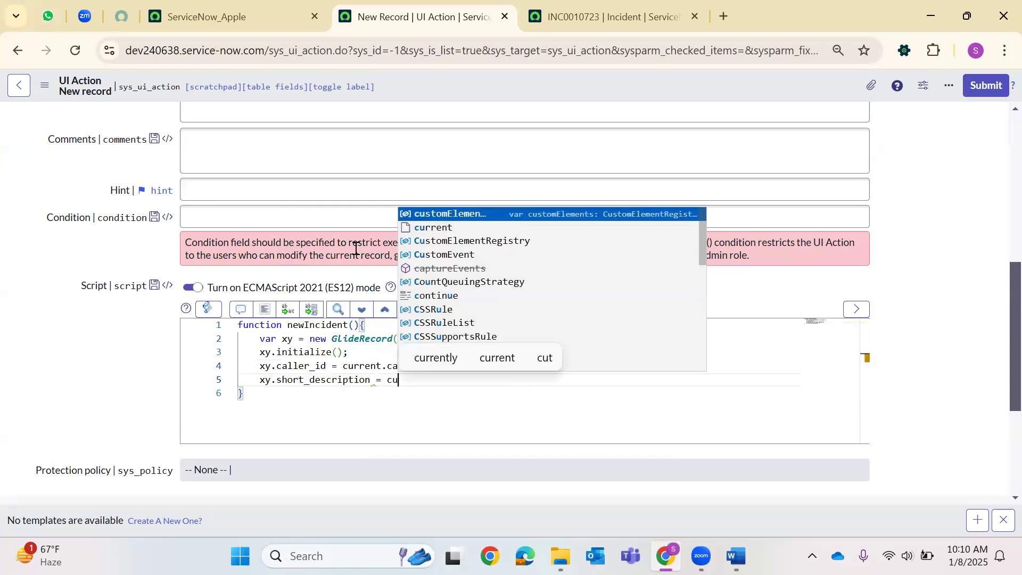
text(rrent.sho)
key(Return)
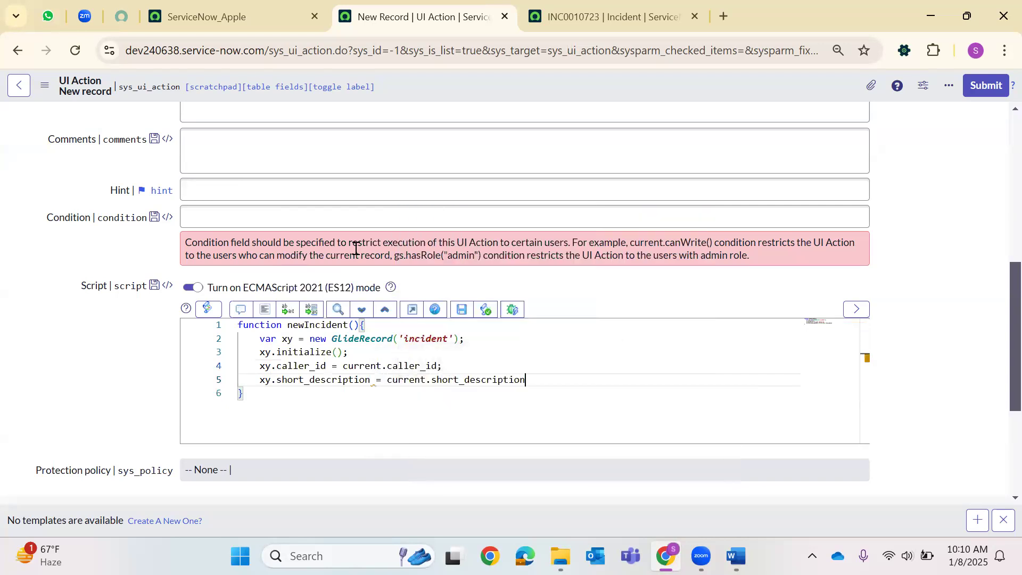
text(;)
key(Return)
text(xy.state )
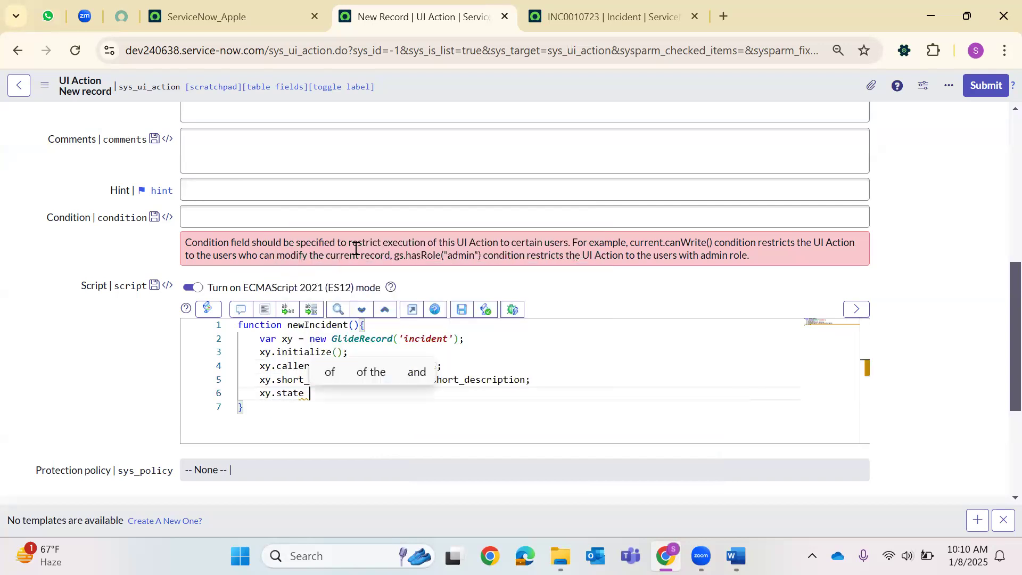
text(= curren)
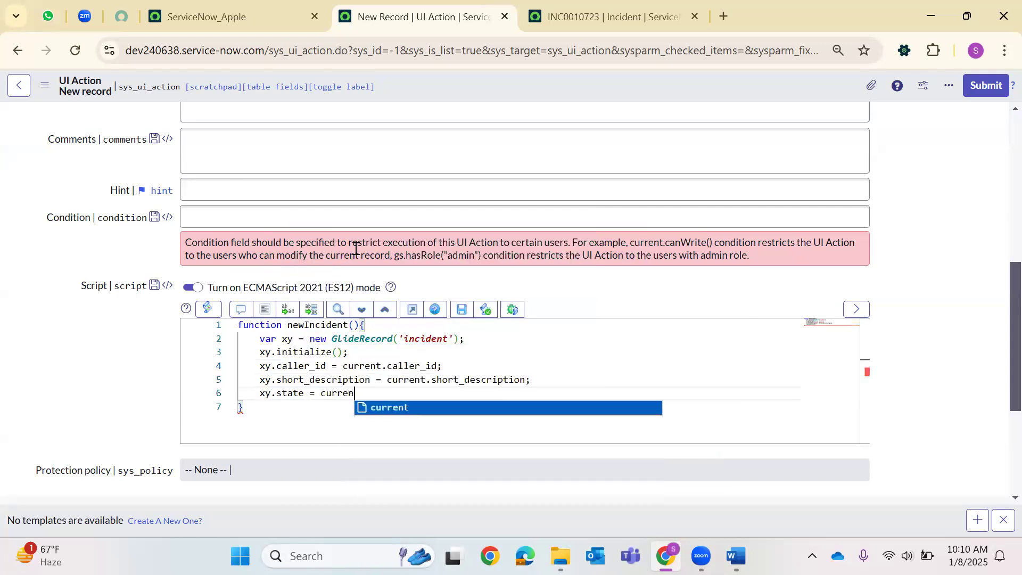
text(t.state;)
key(Return)
text(xy.)
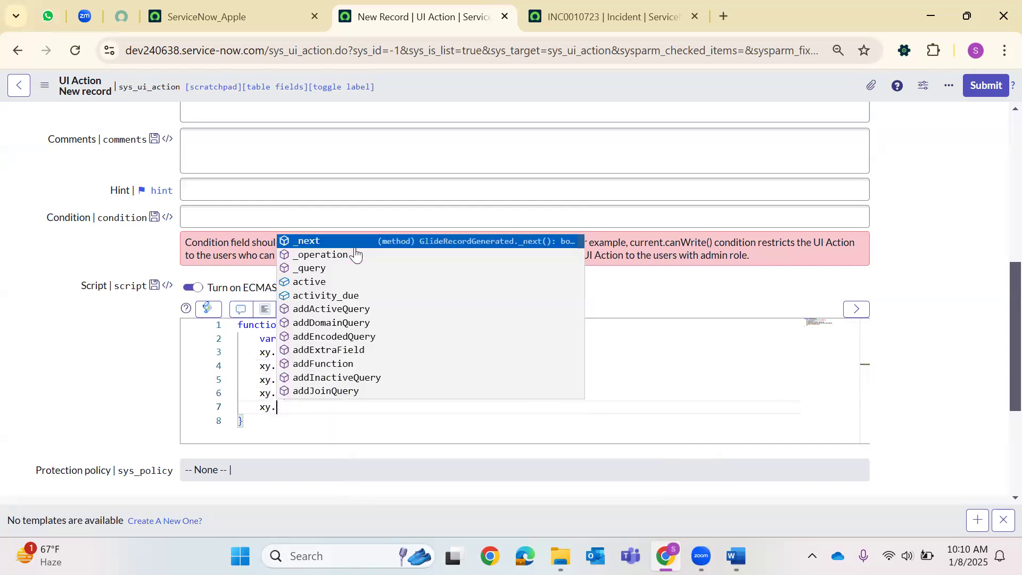
text(con)
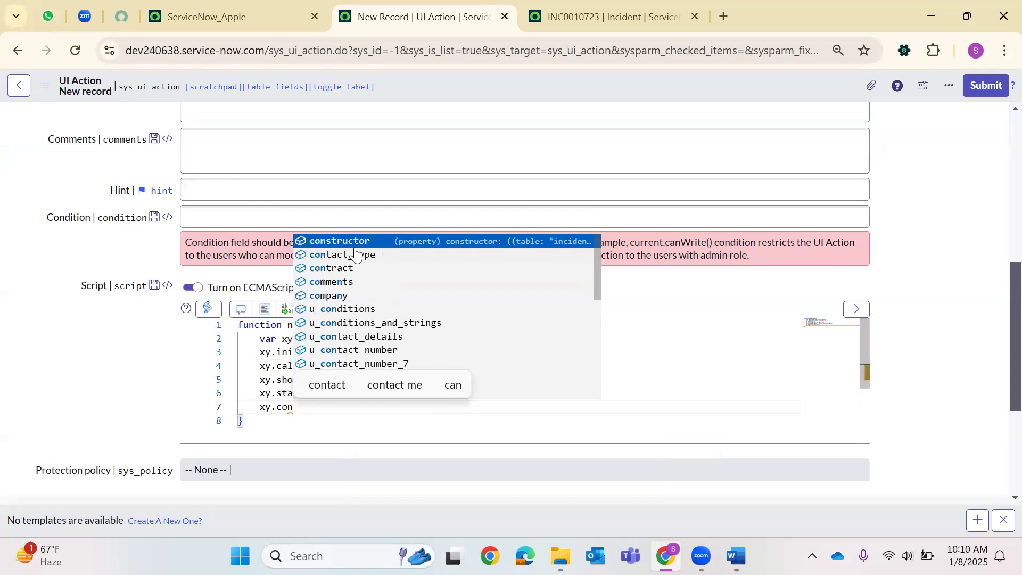
click(356, 254)
text(= current)
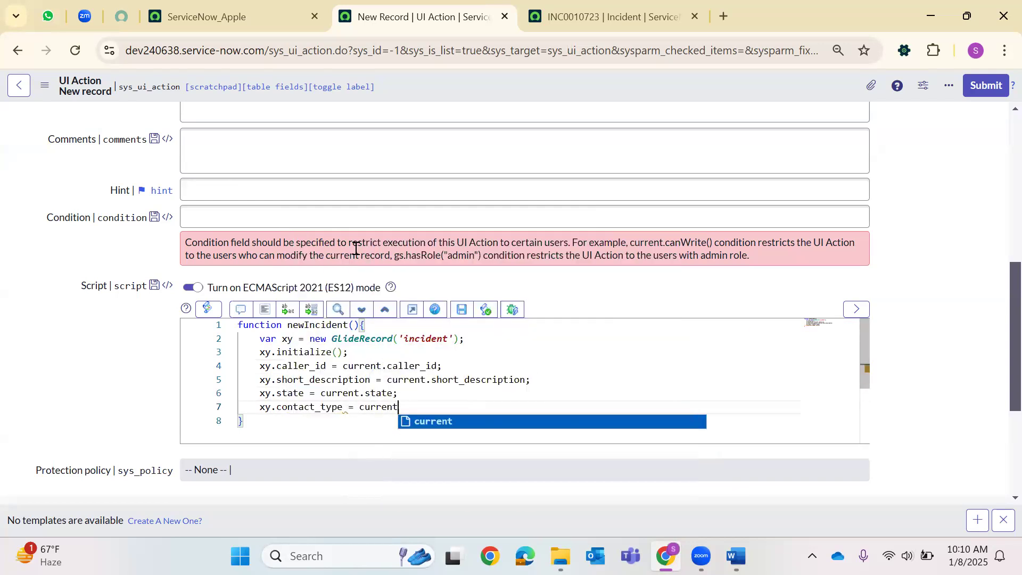
text(.contact_type)
key(Return)
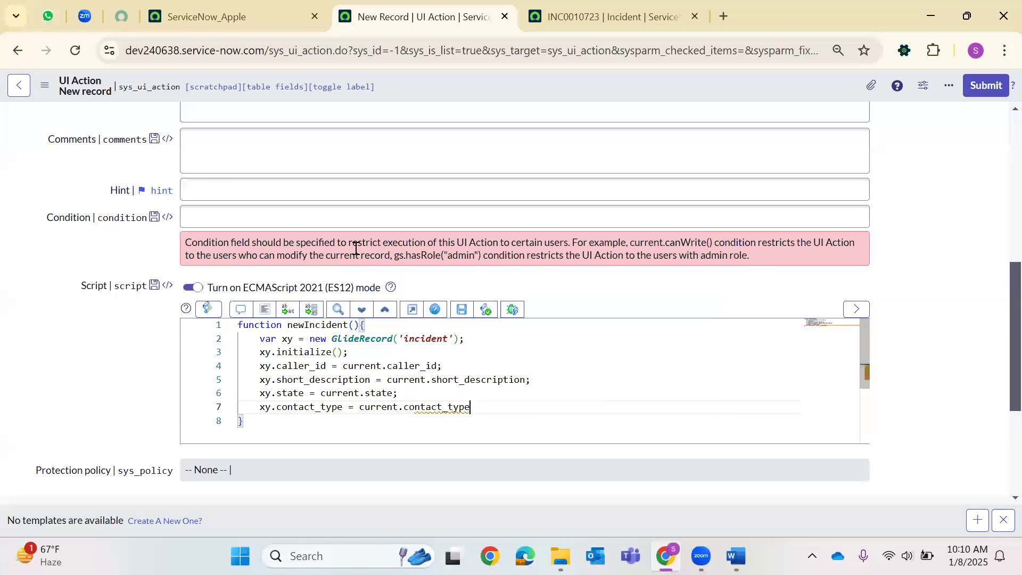
key(Return)
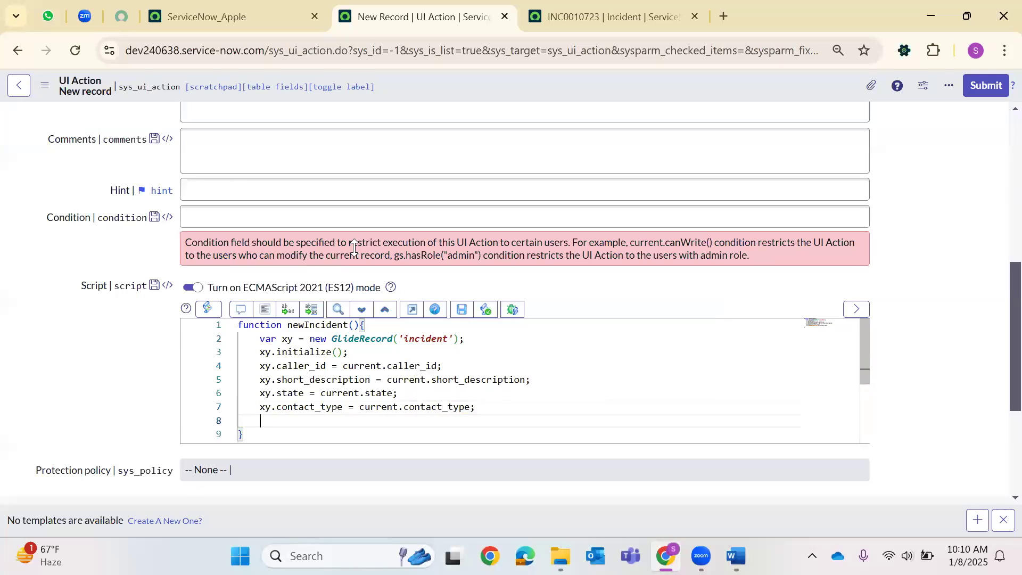
Copy category and description from current into xy.
text(xy.cate)
key(Return)
text(= curre)
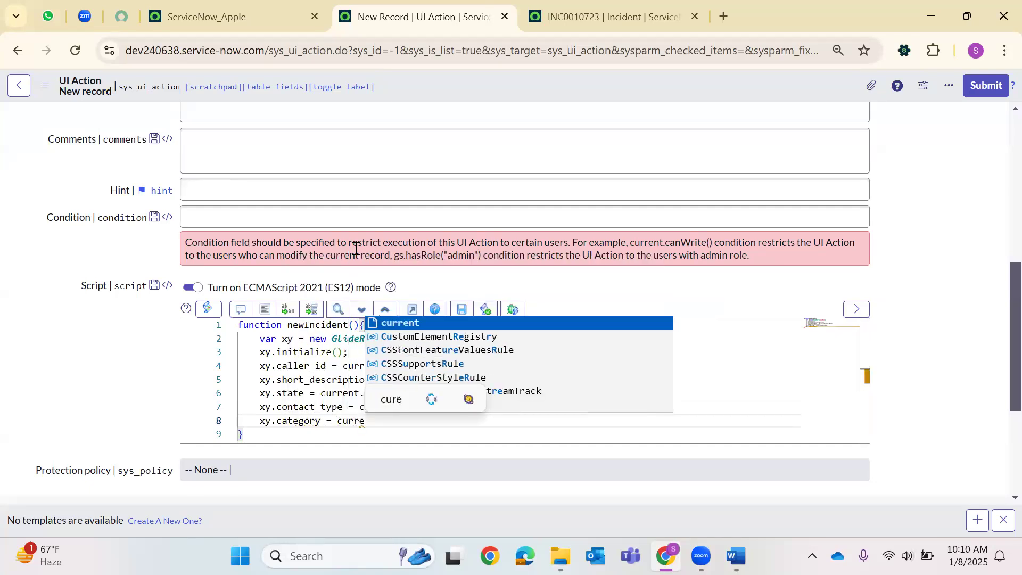
text(nt.c)
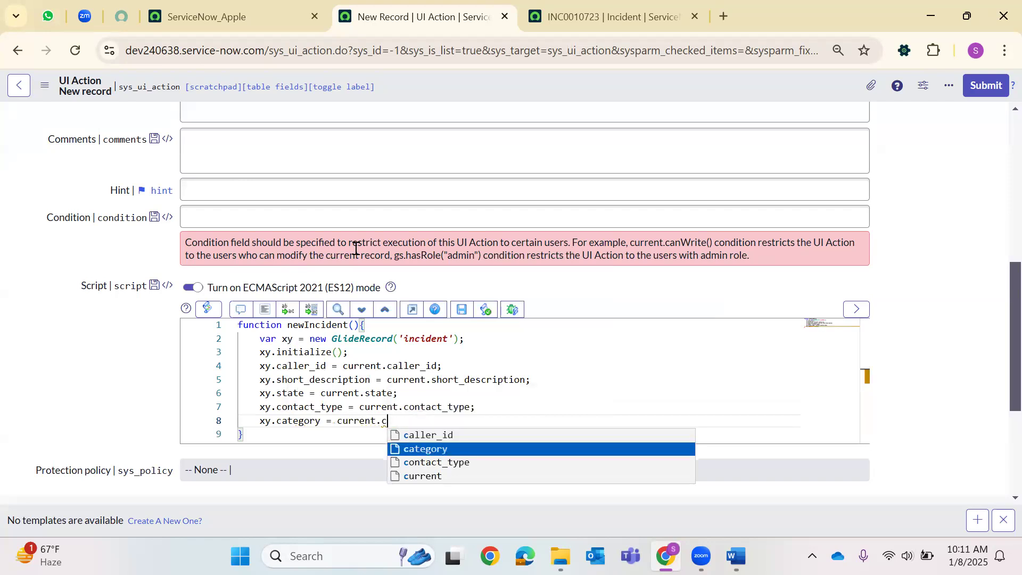
key(Return)
text(;)
key(Return)
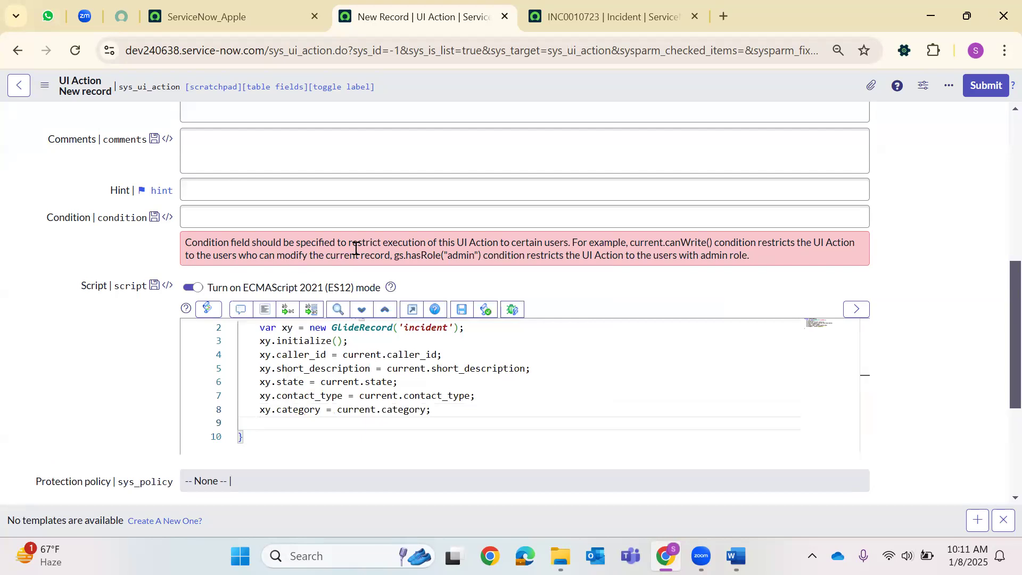
text(xy.des)
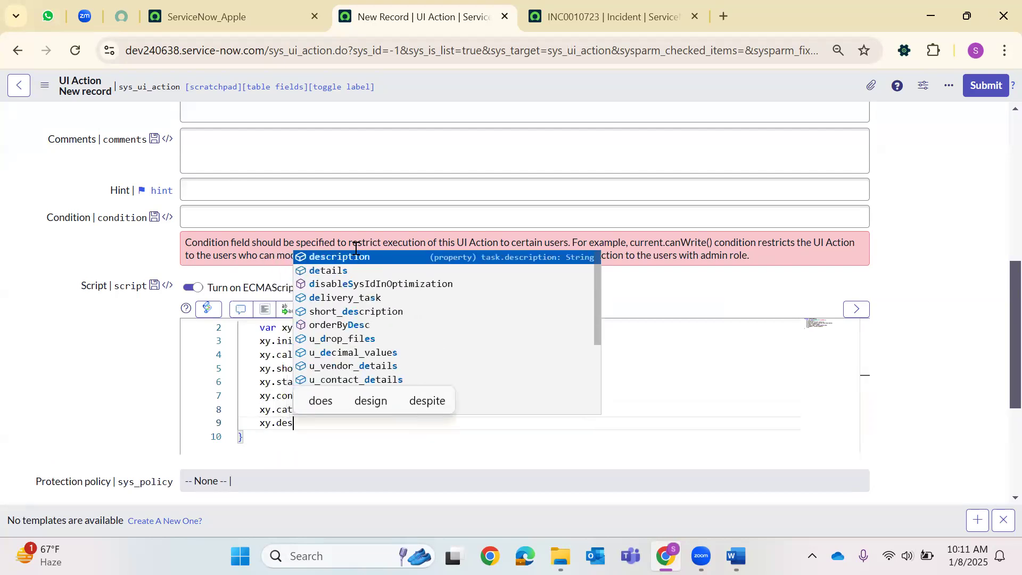
key(Return)
text(=)
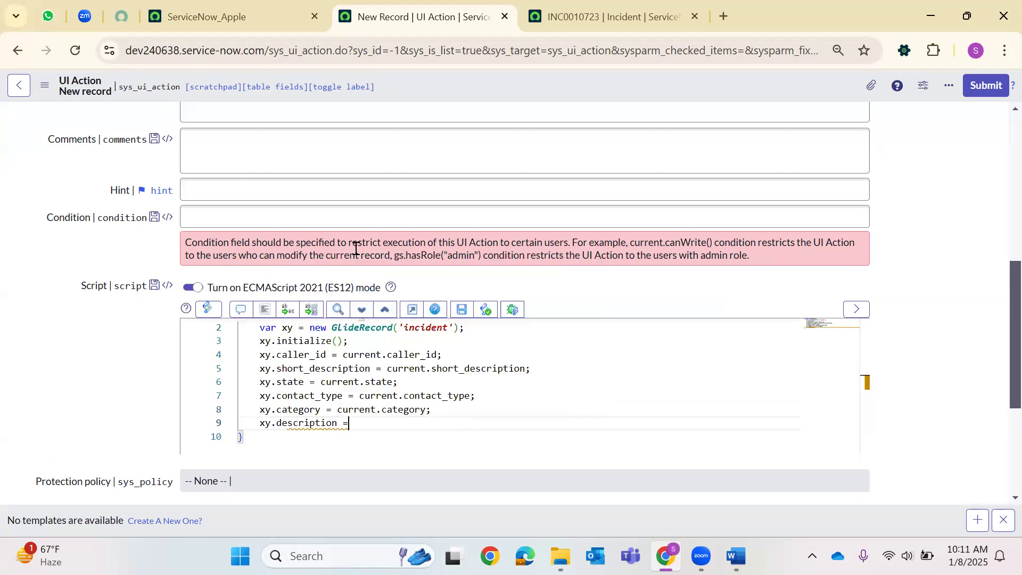
text( current.des)
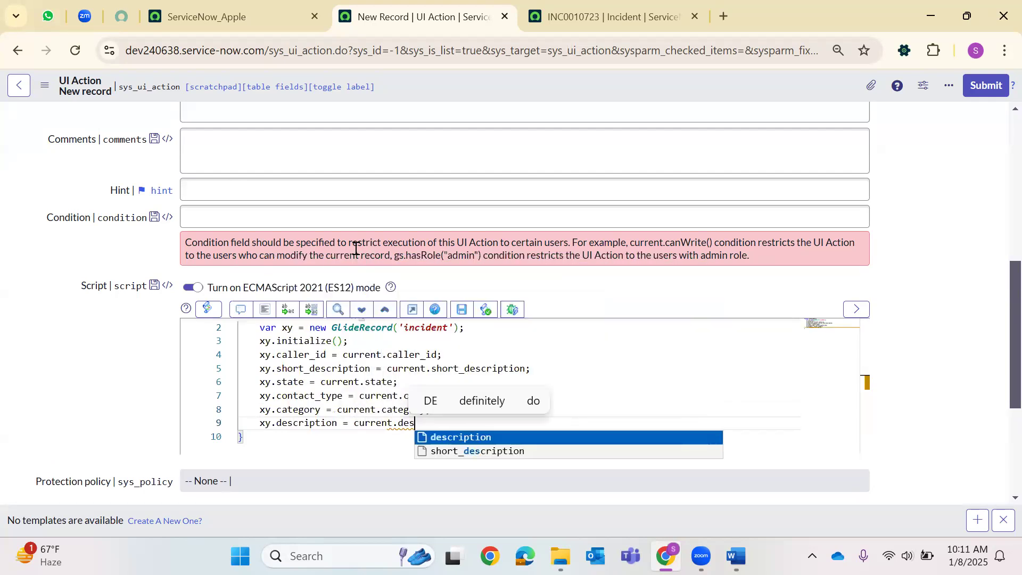
key(Return)
text(;)
key(Return)
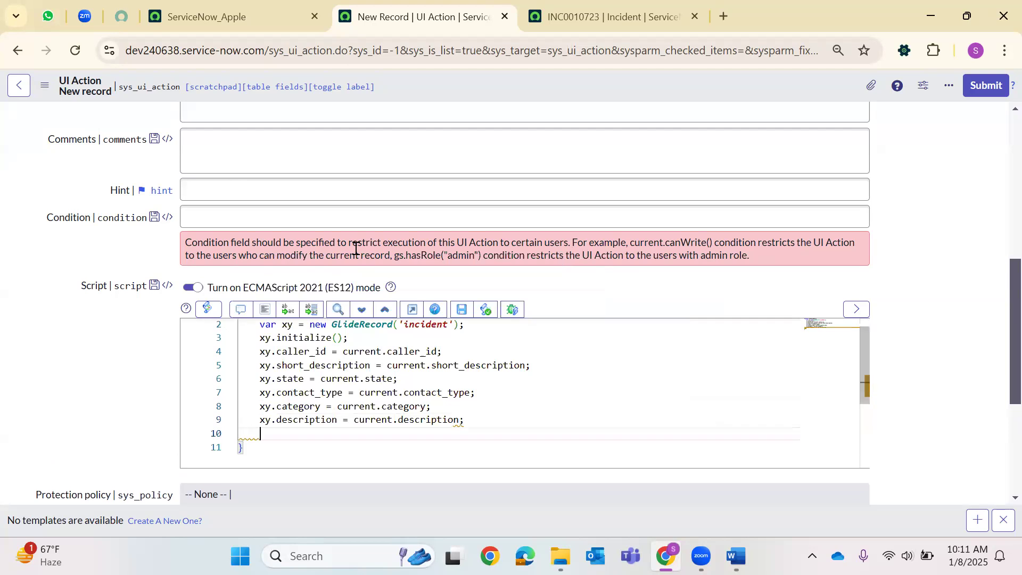
Add xy.insert(), action.setRedirectURL(current), and a newIncident() call after the function.
text(xy.in)
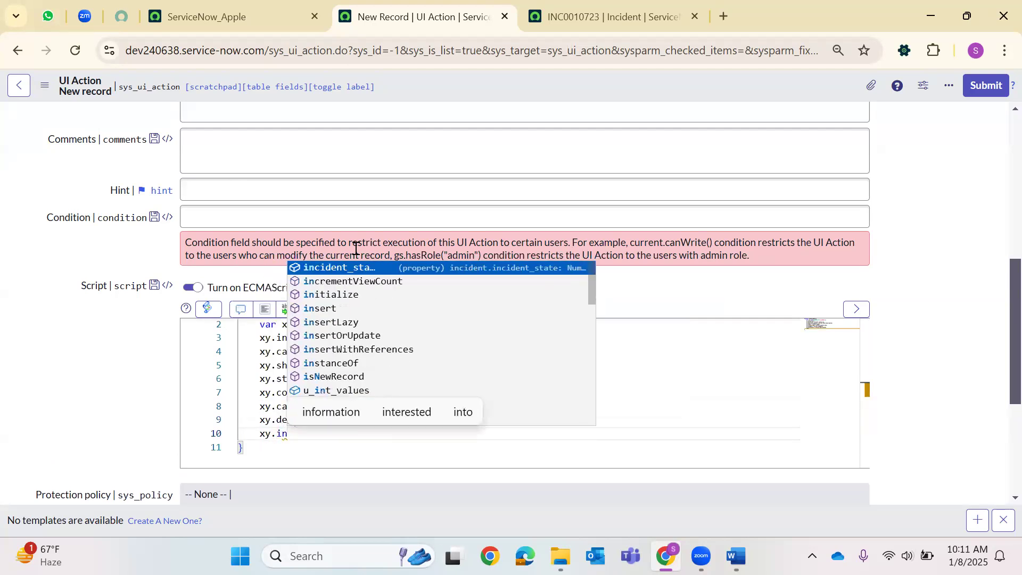
key(Up)
key(Up)
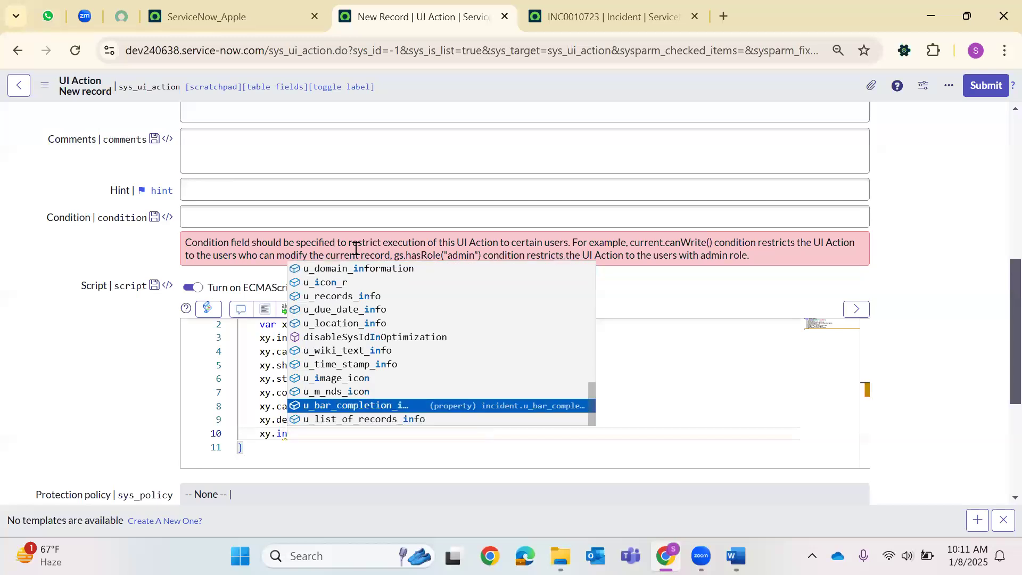
text(sert)
key(Escape)
text(();)
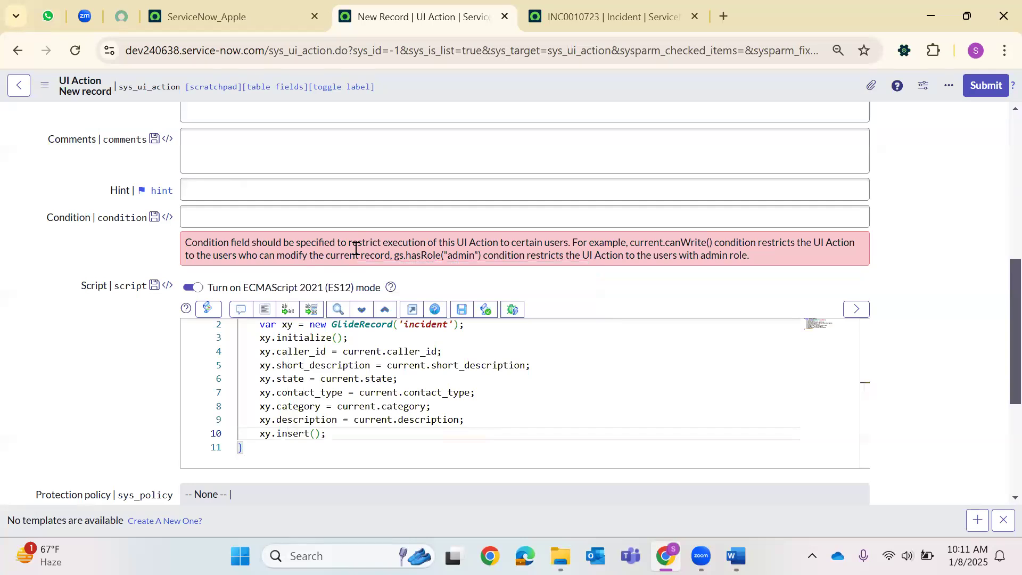
key(Return)
text(act)
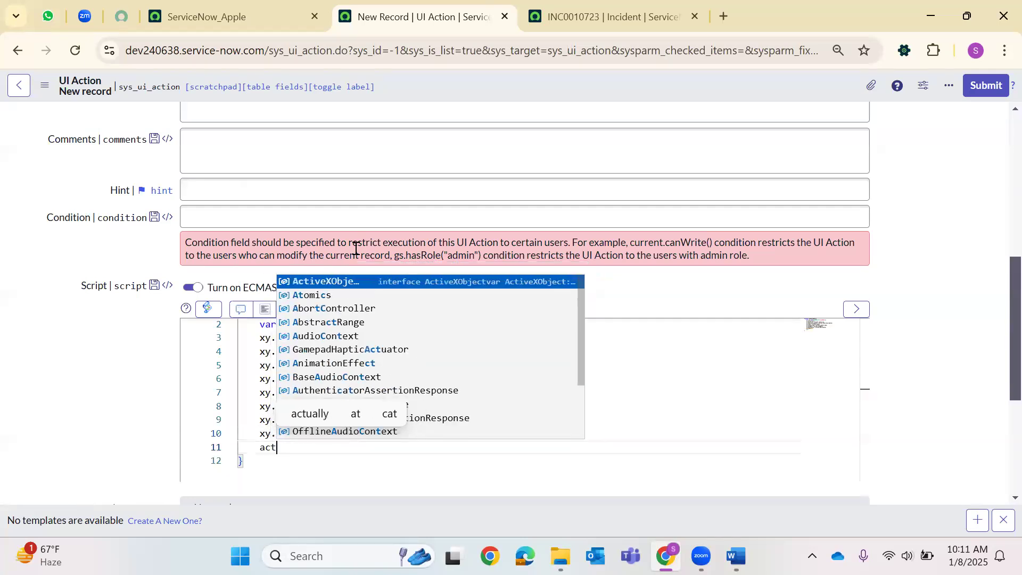
text(ion/.setRre)
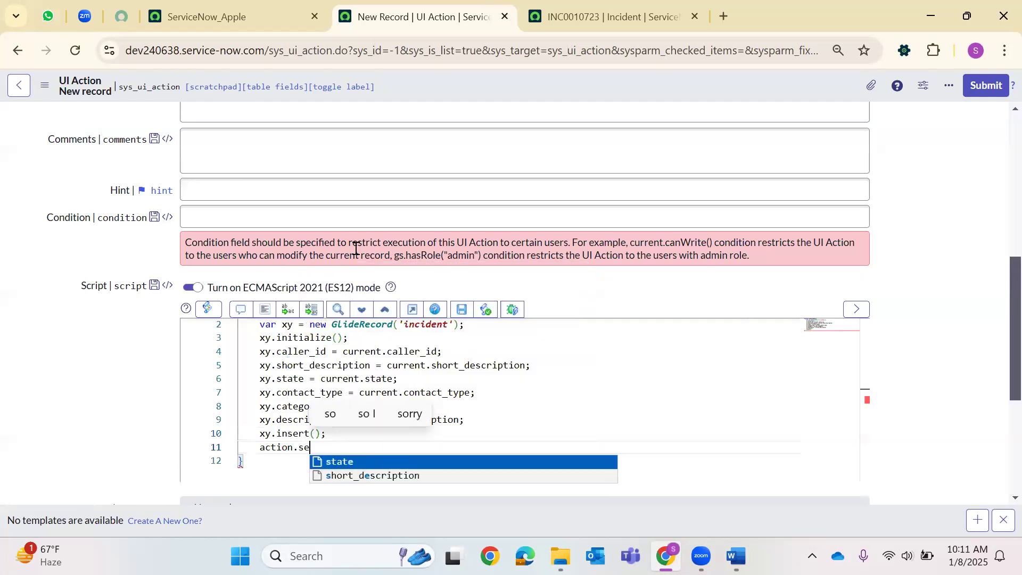
key(BackSpace)
key(BackSpace)
text(e)
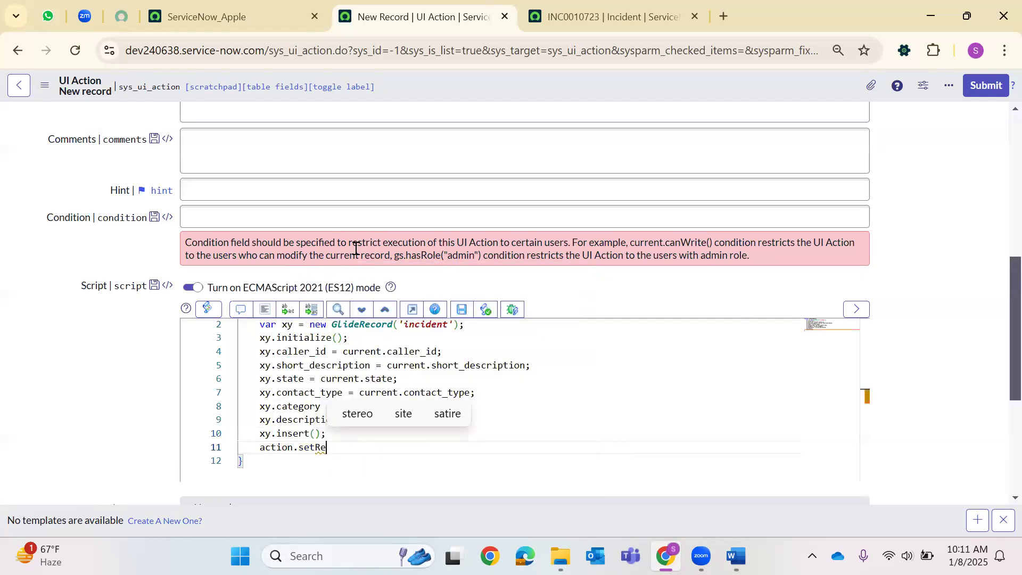
text(directURL(current);)
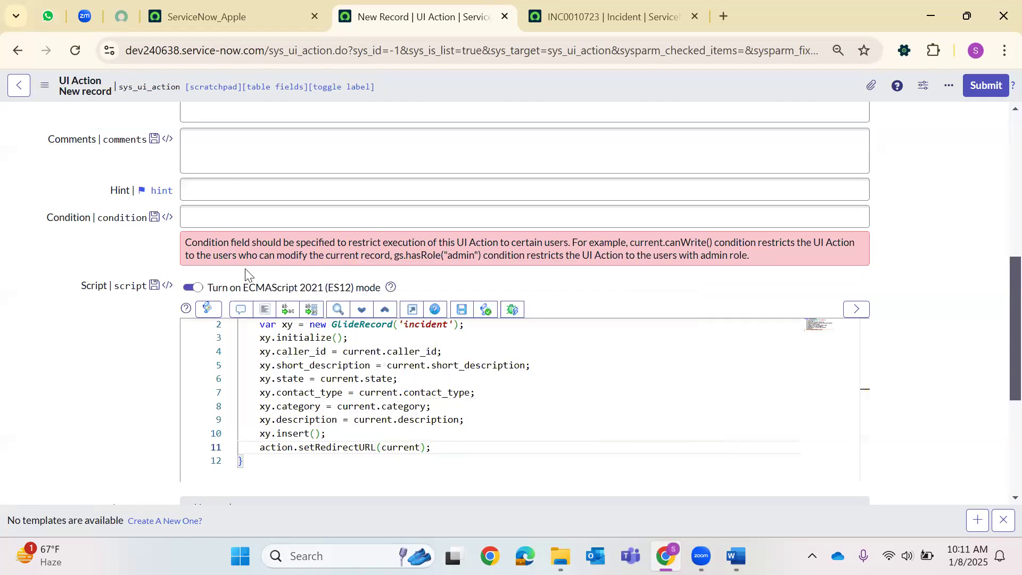
scroll(245, 274, down, 2)
click(258, 382)
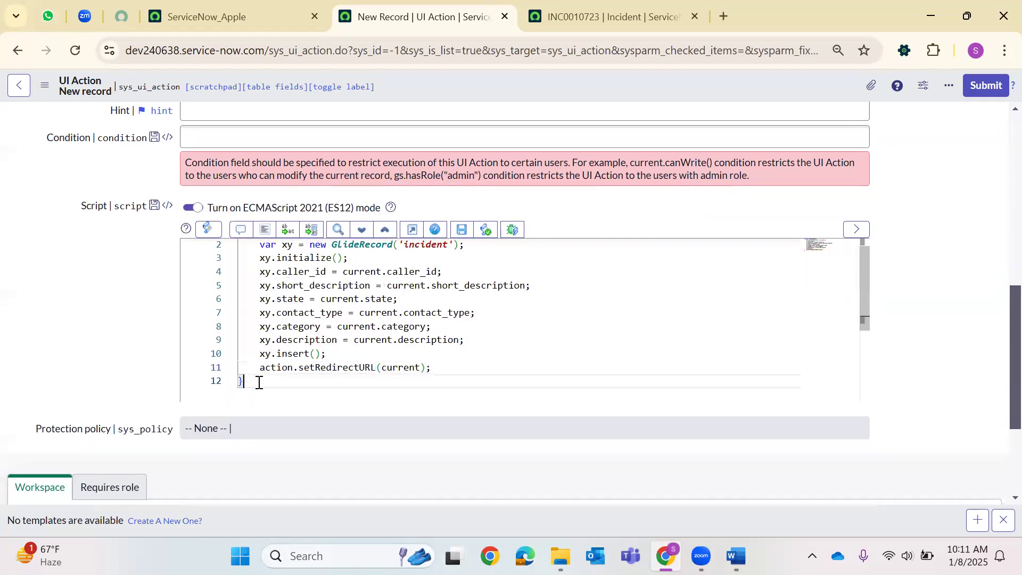
text(newIncident();)
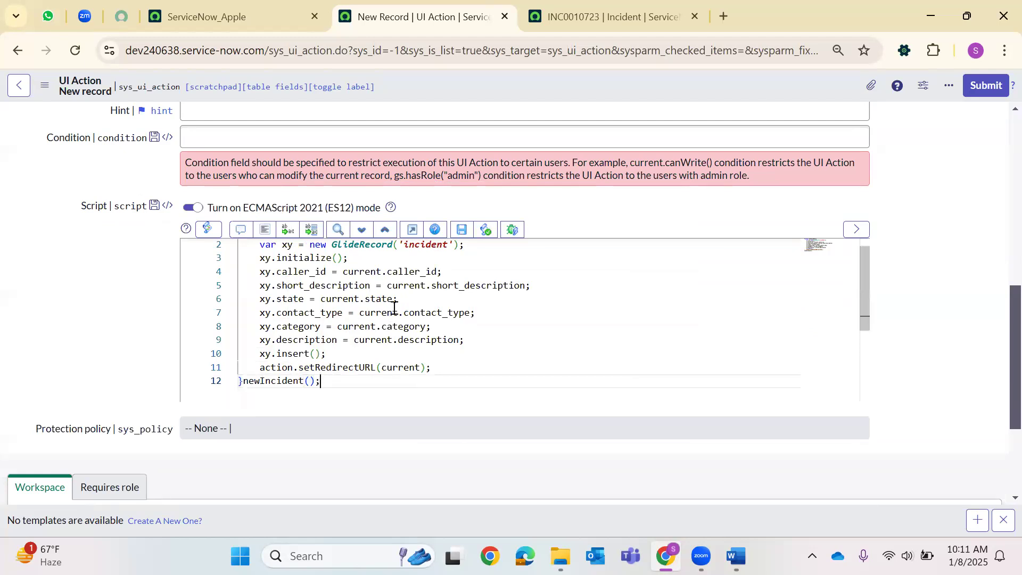
scroll(391, 307, up, 1)
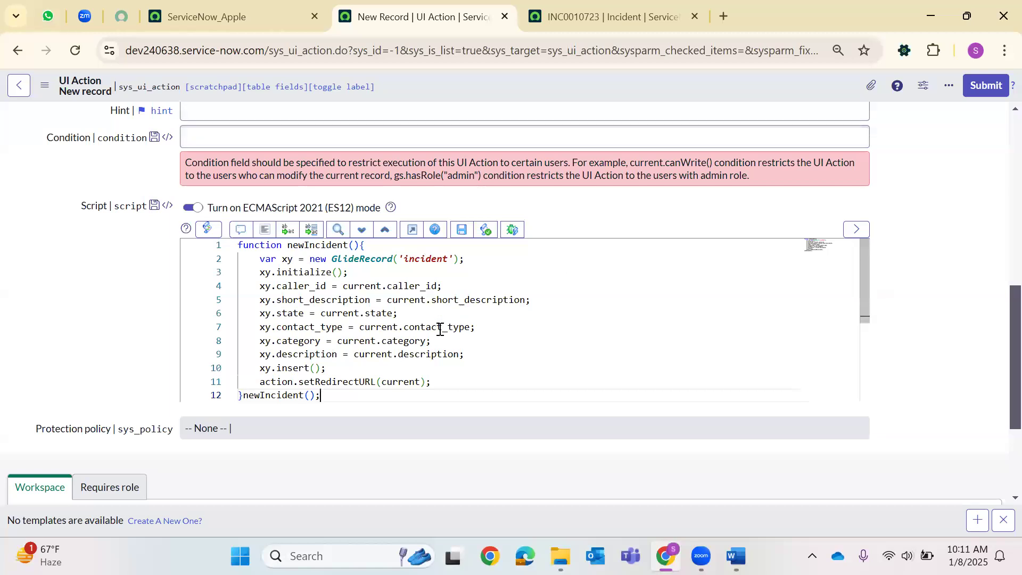
Add 'xy.parent_incident = current.sys_id;' after the description line and auto-format the code.
click(369, 362)
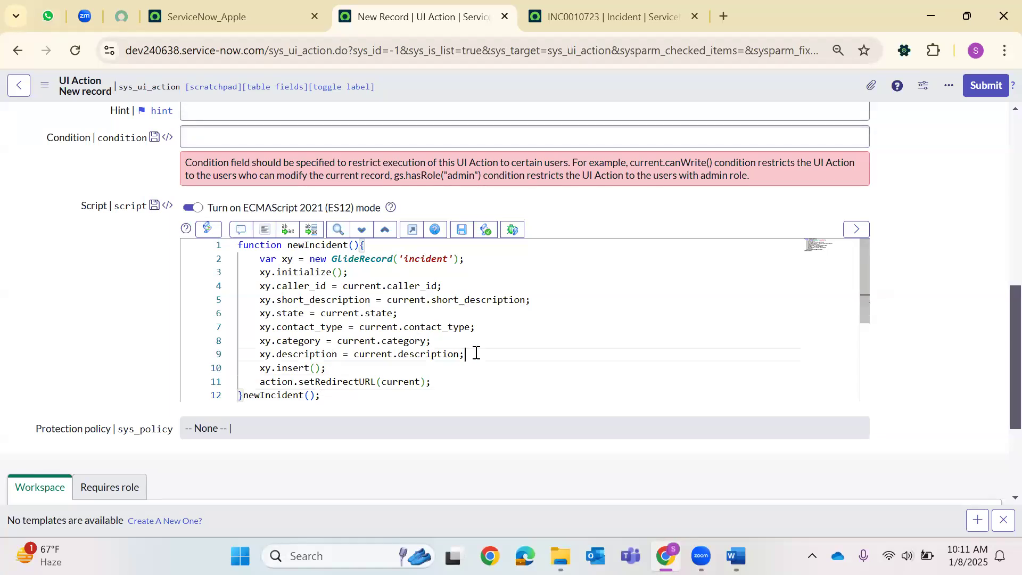
key(Return)
text(x)
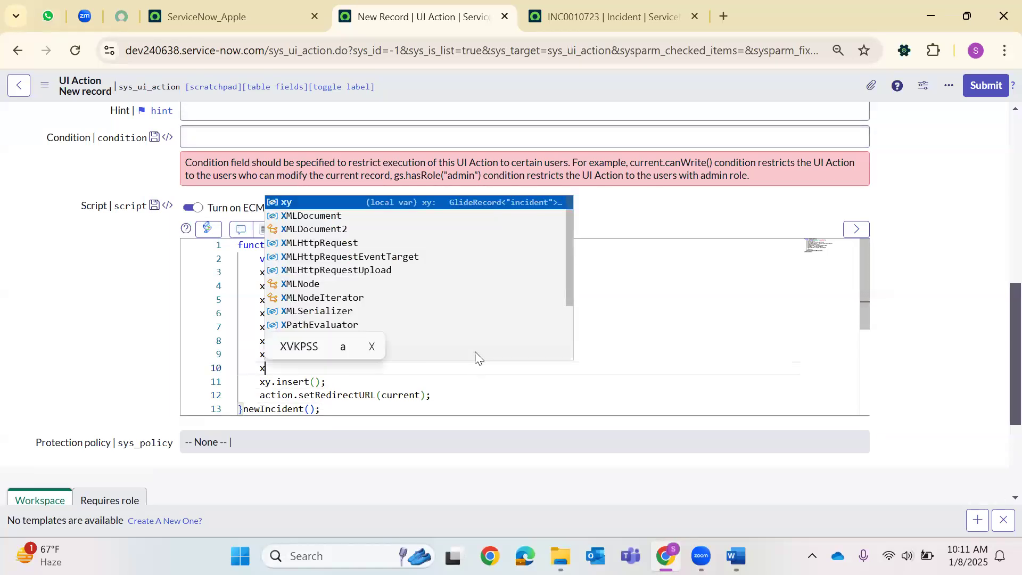
text(y.parent)
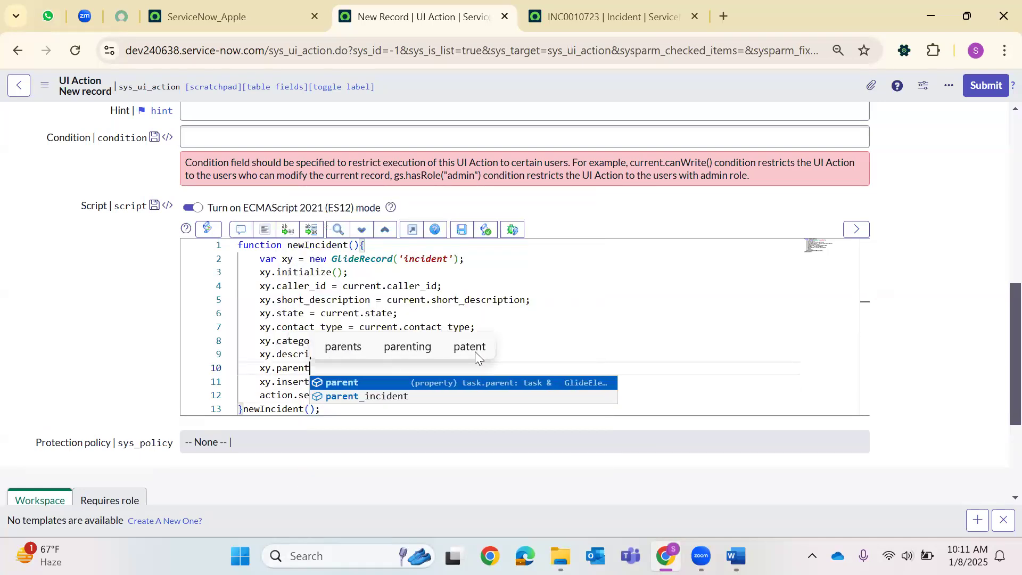
key(Down)
key(Return)
text(=c)
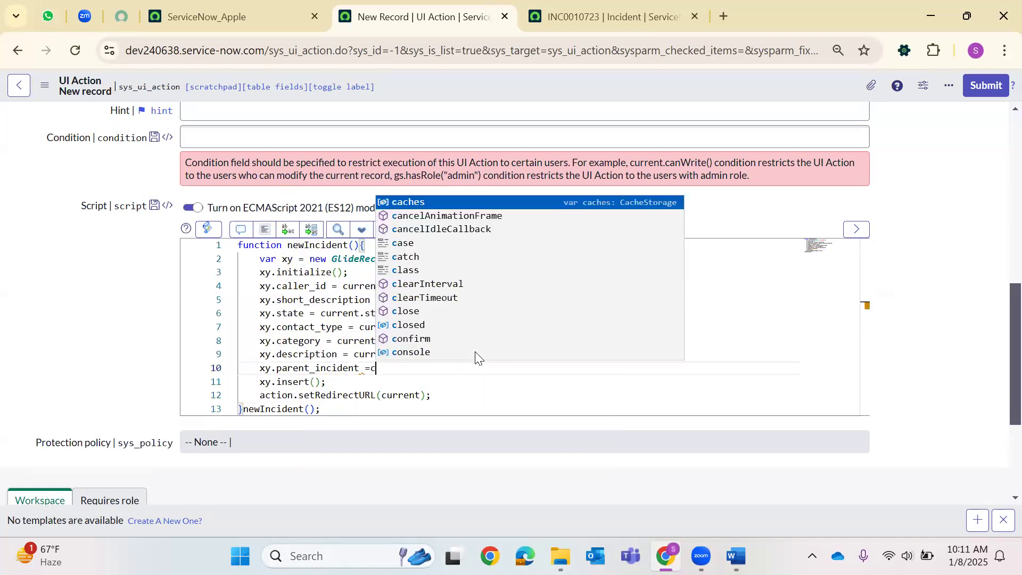
text(urrent.)
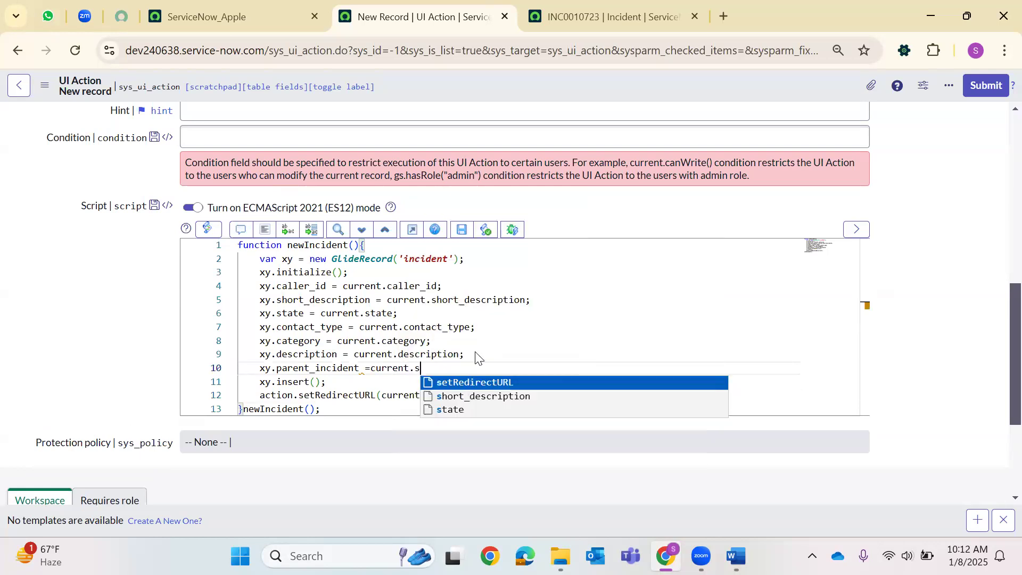
text(sy)
key(BackSpace)
text(ys)
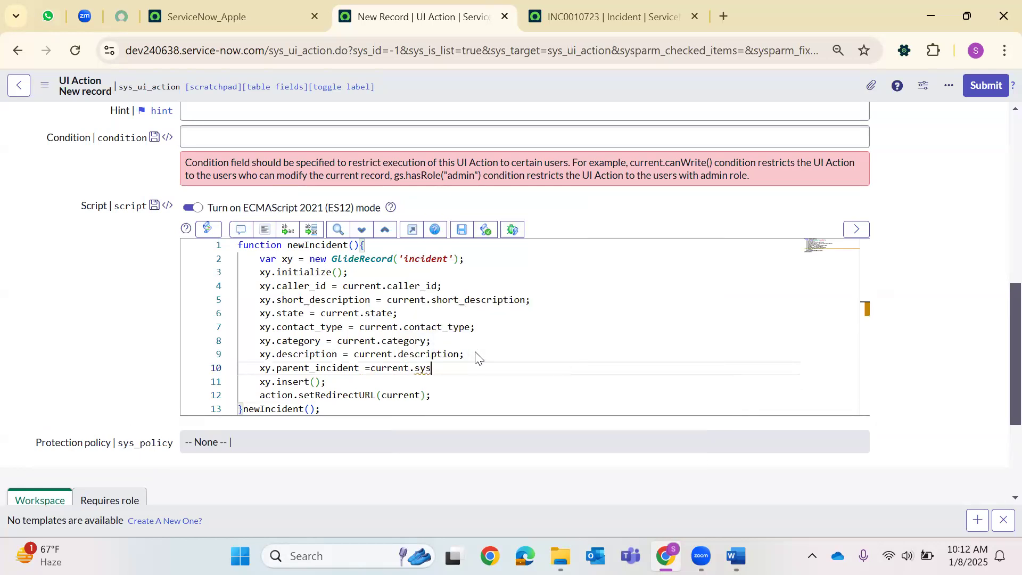
text(_id;)
click(265, 230)
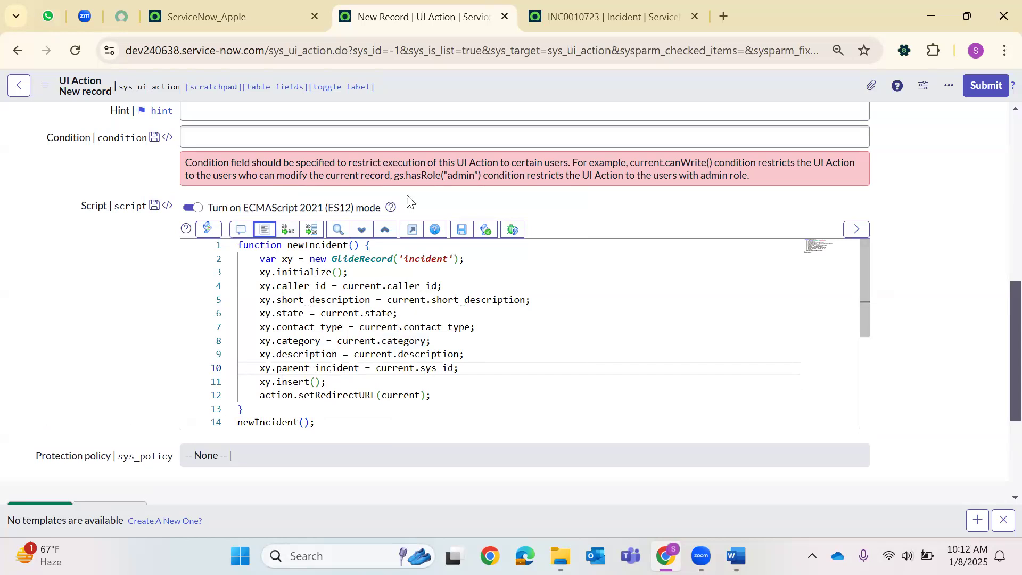
Save the UI Action and reload the INC0010723 incident form.
right_click(511, 85)
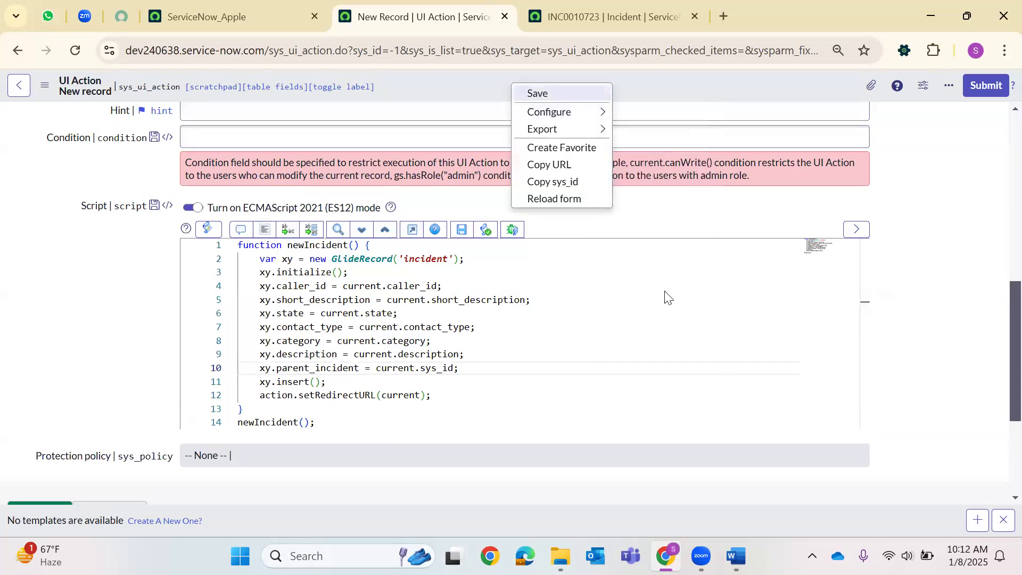
key(Return)
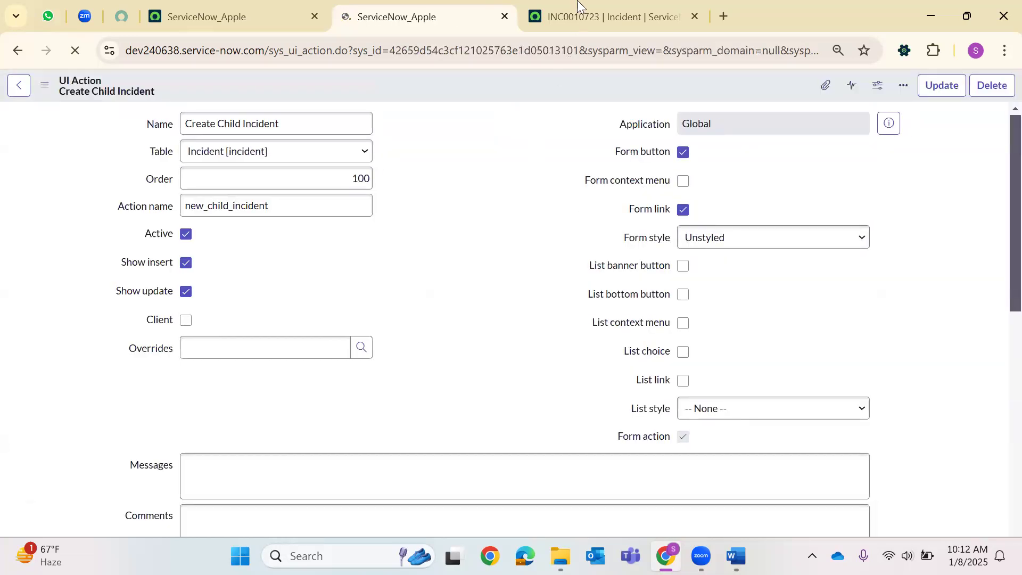
key(ctrl+Tab)
key(F5)
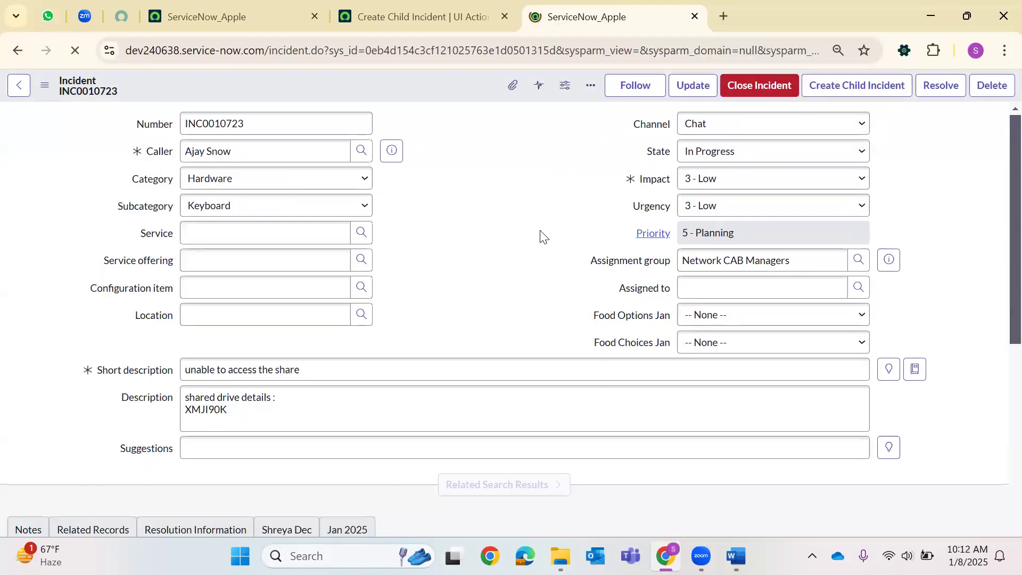
Review INC0010723's Child Incidents and create a new child incident from it.
scroll(532, 240, down, 10)
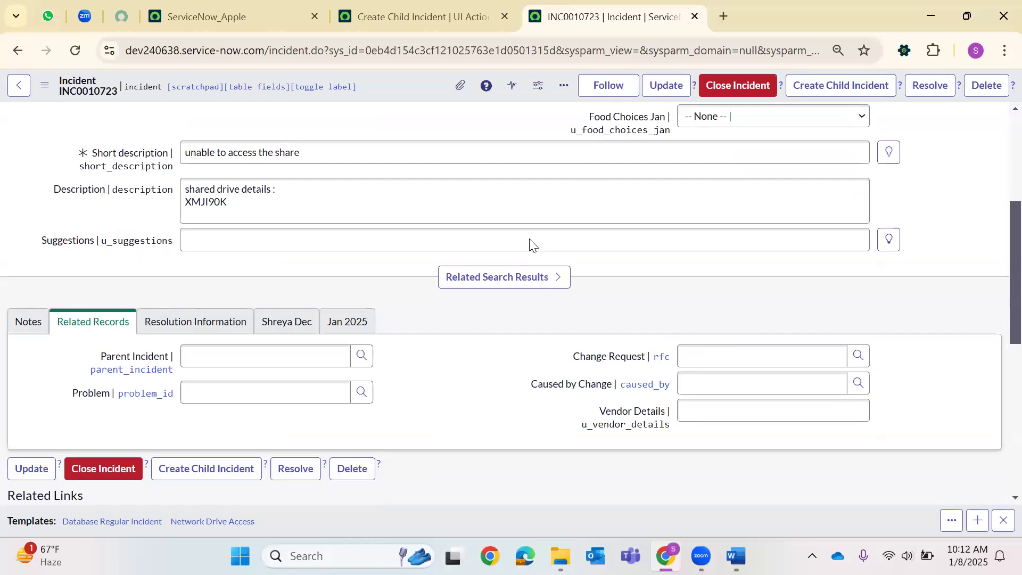
scroll(442, 279, down, 1)
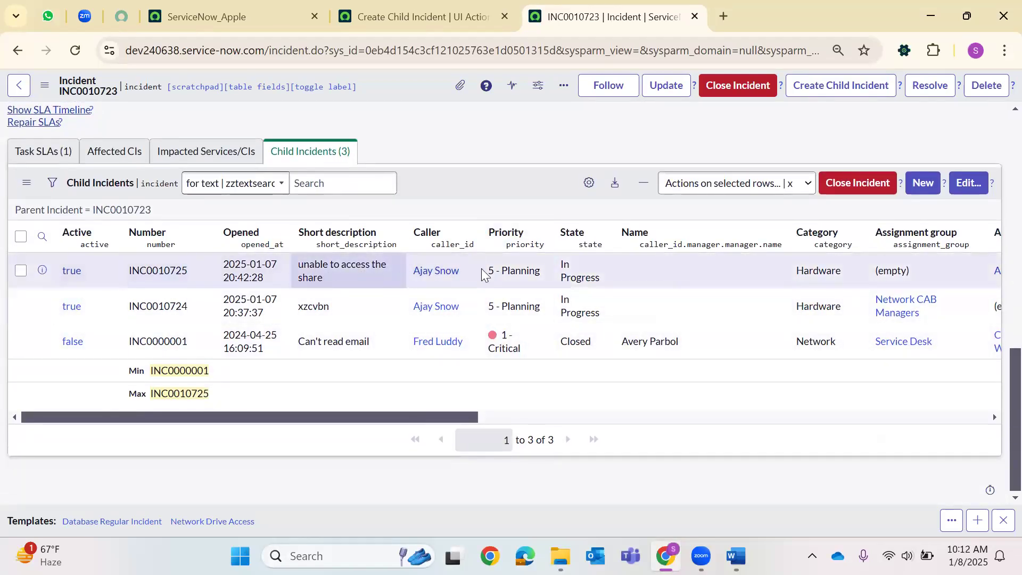
drag(459, 418, 524, 421)
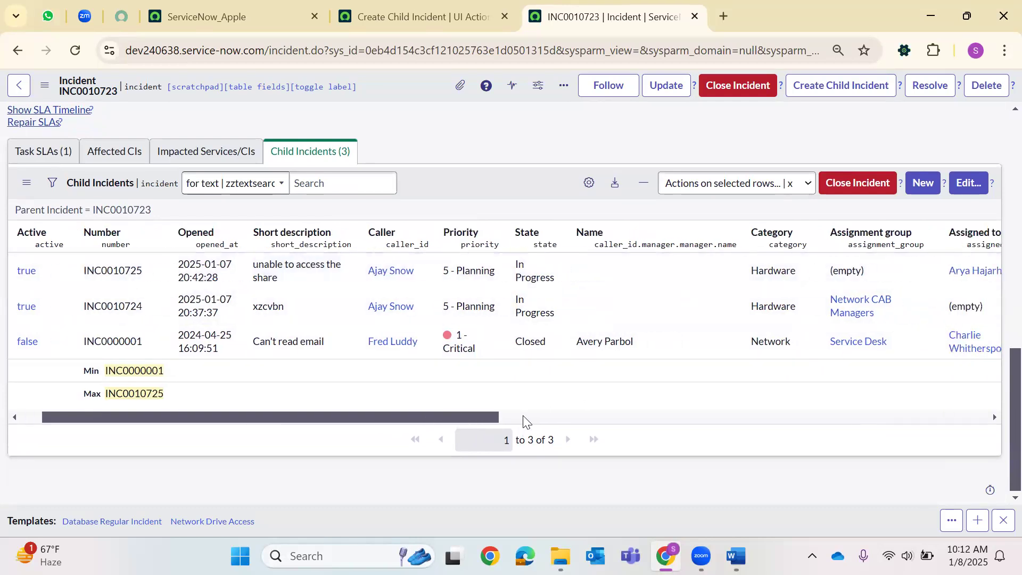
click(658, 418)
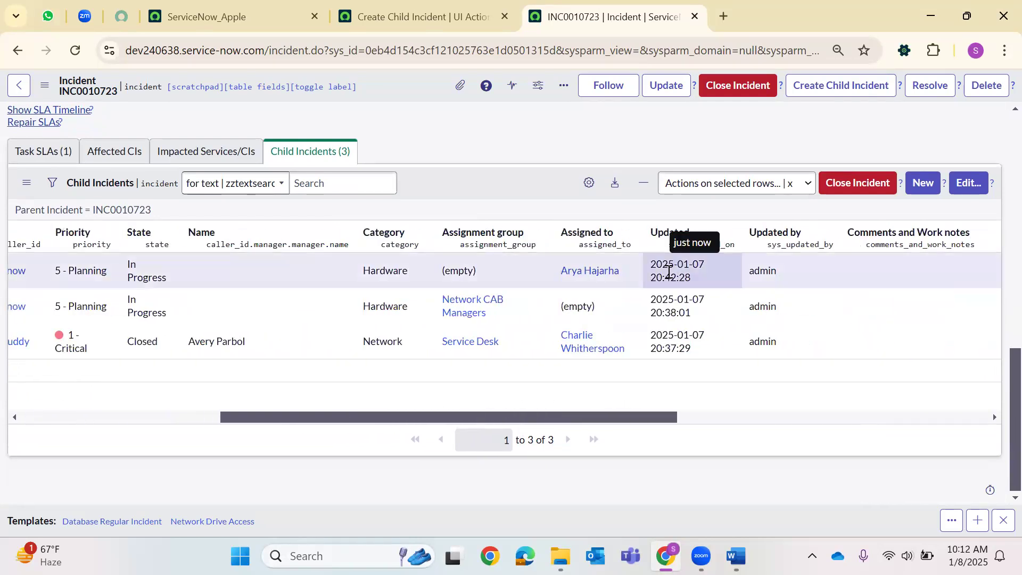
click(817, 88)
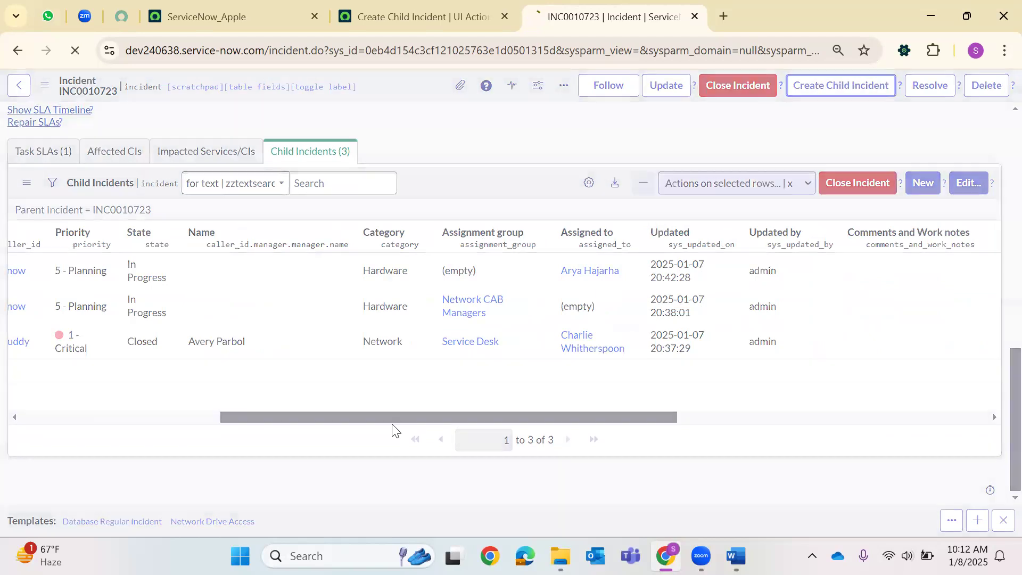
drag(384, 418, 137, 420)
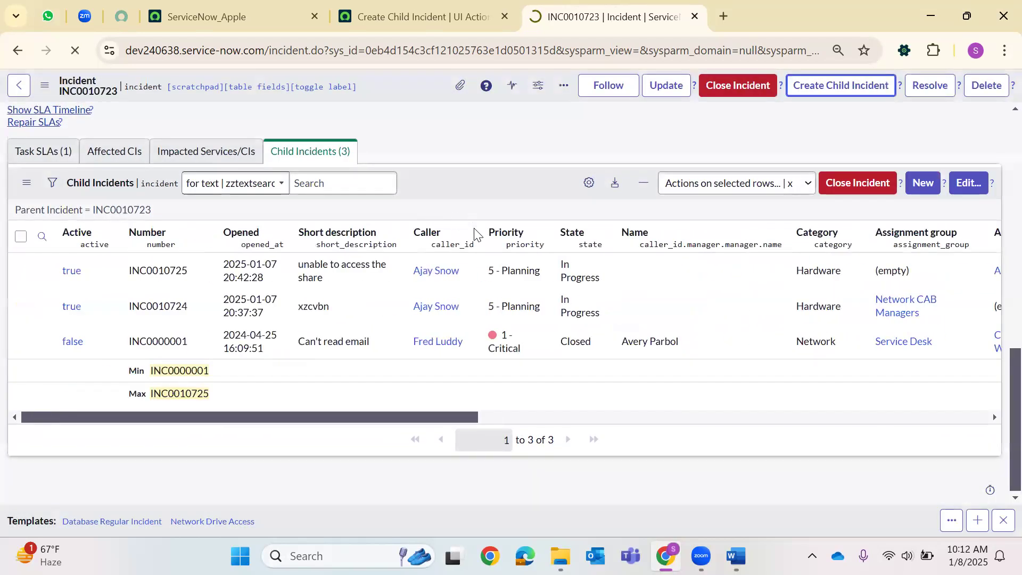
Comment out the setRedirectURL(current) line with // and save the UI Action.
key(ctrl+shift+Tab)
scroll(319, 298, down, 3)
scroll(293, 314, up, 3)
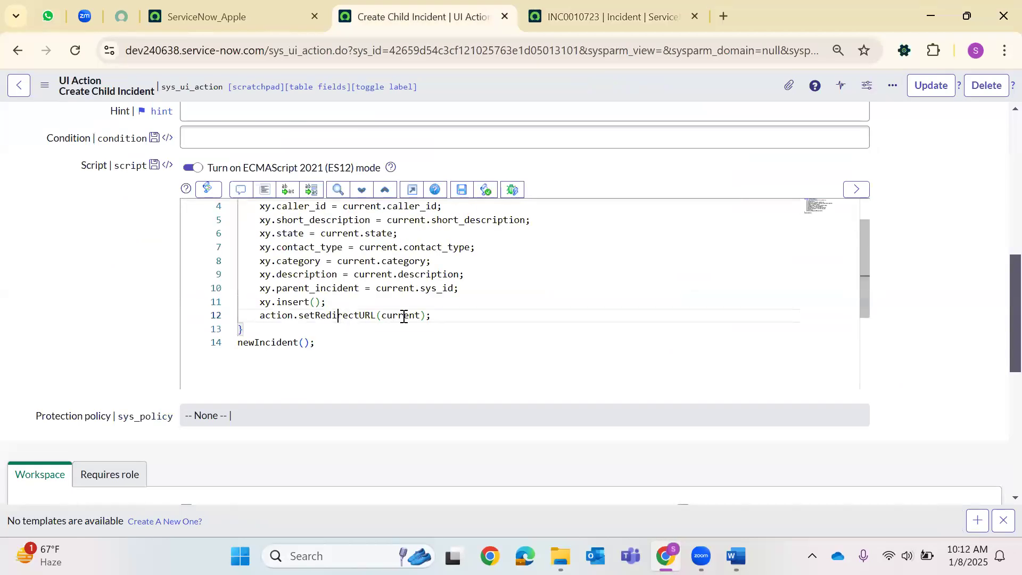
double_click(410, 315)
click(258, 316)
text(//)
right_click(443, 94)
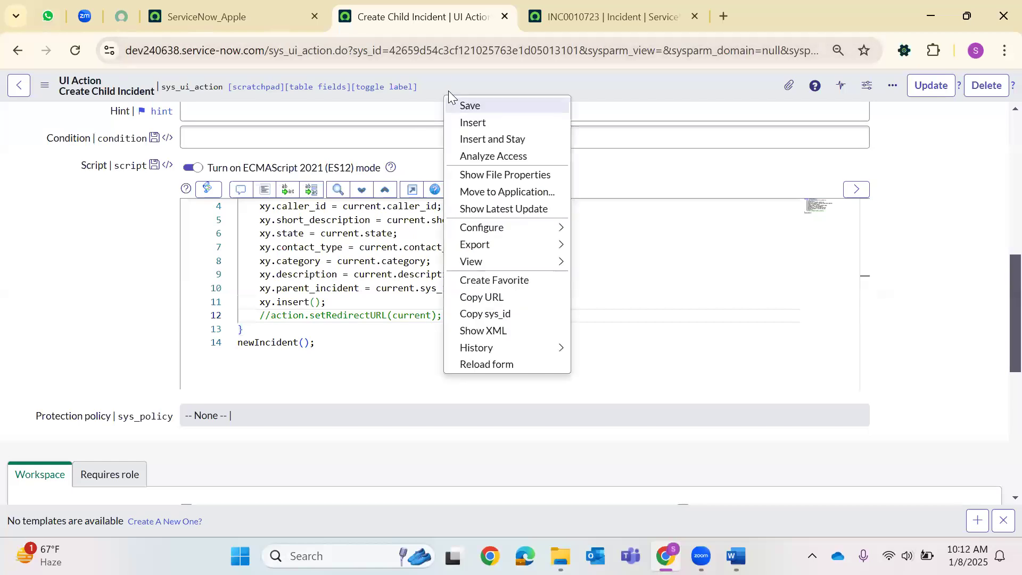
click(547, 105)
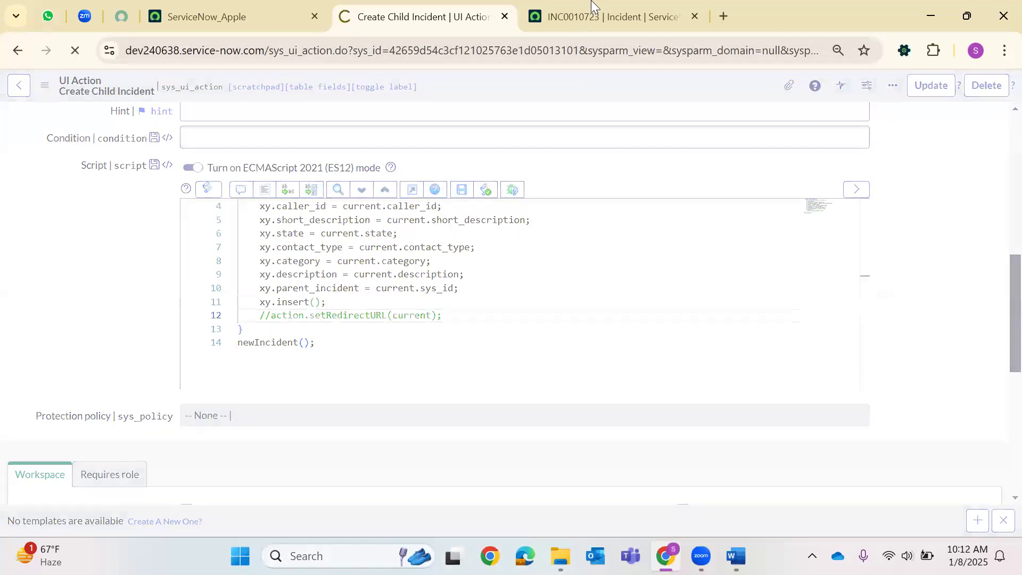
Create another child incident from INC0010723.
click(593, 5)
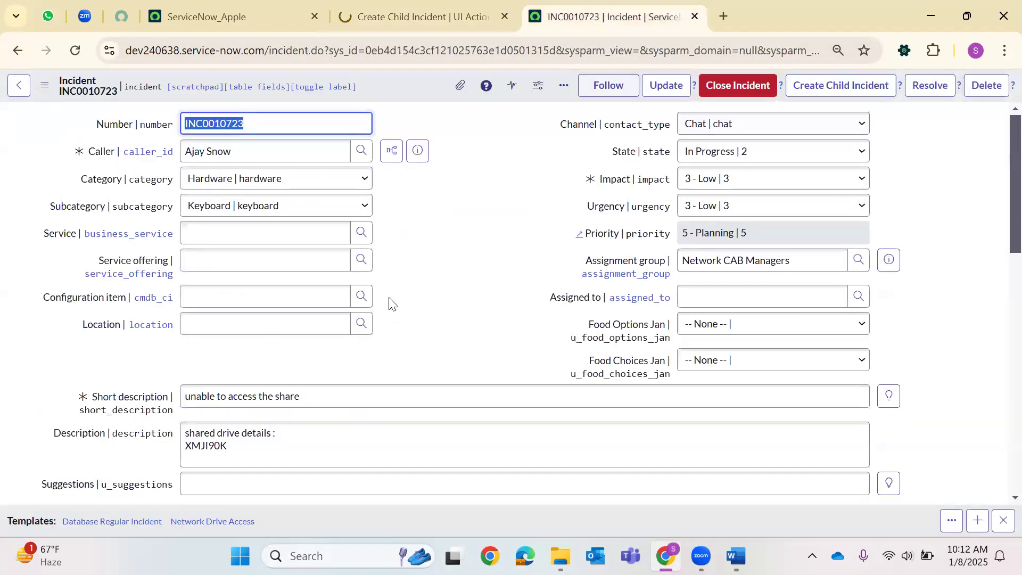
scroll(114, 277, down, 15)
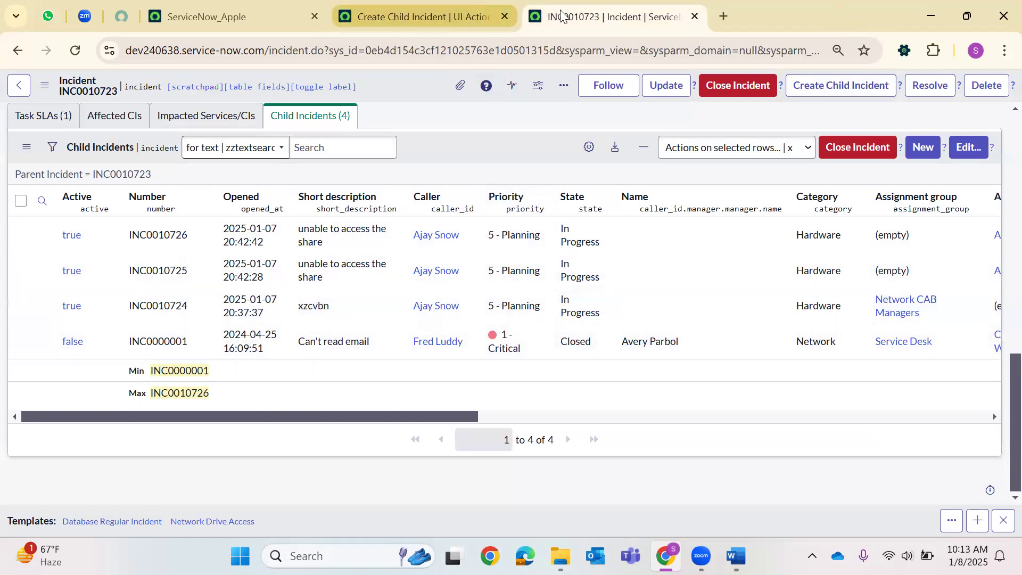
click(836, 86)
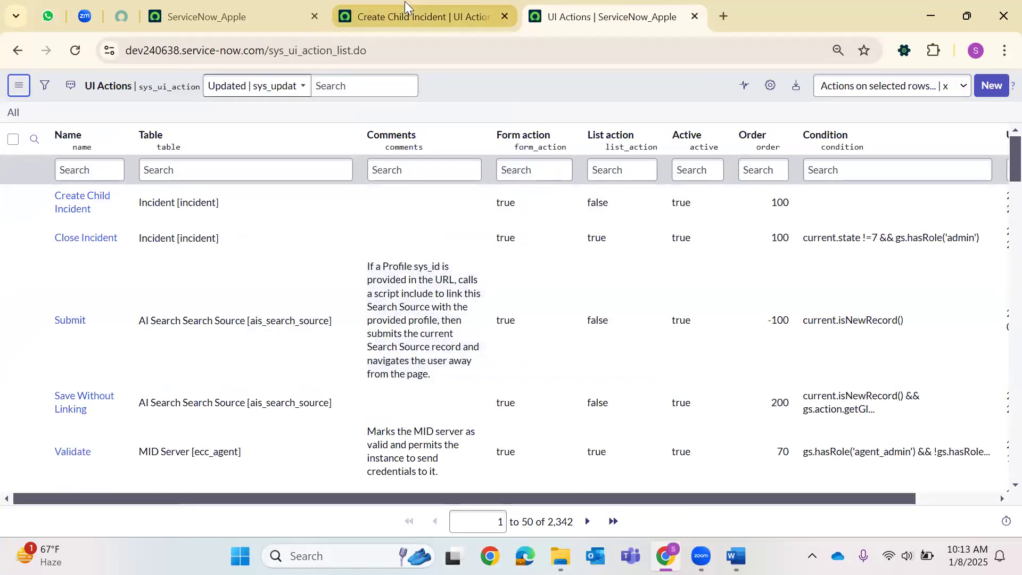
click(406, 7)
scroll(409, 176, down, 10)
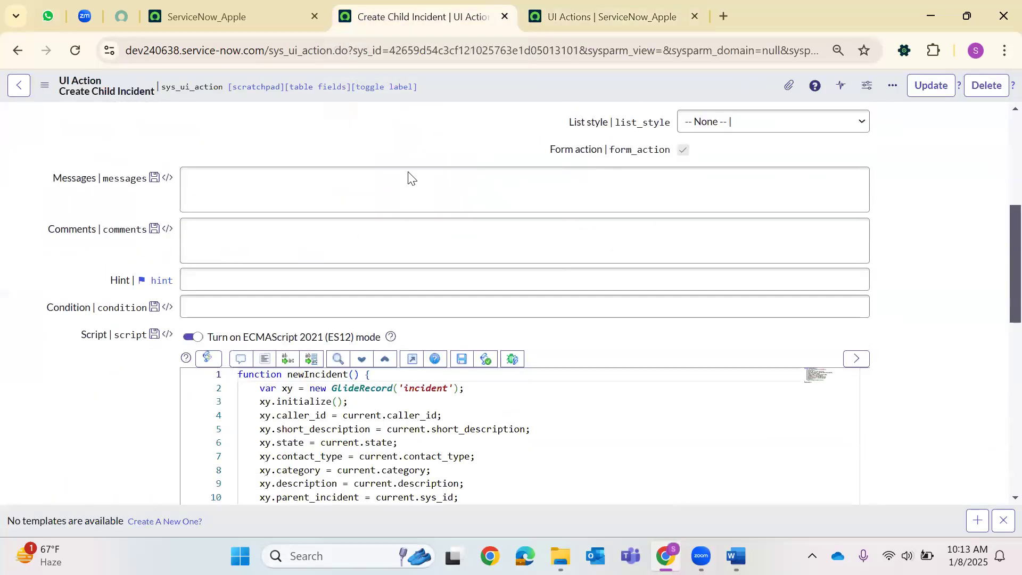
click(270, 277)
key(BackSpace)
key(BackSpace)
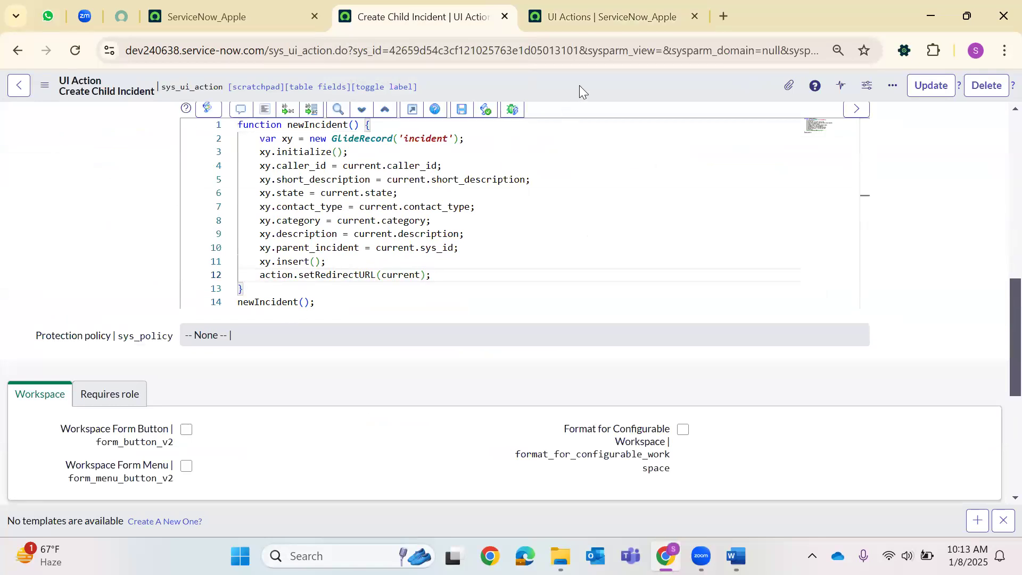
right_click(579, 86)
click(604, 96)
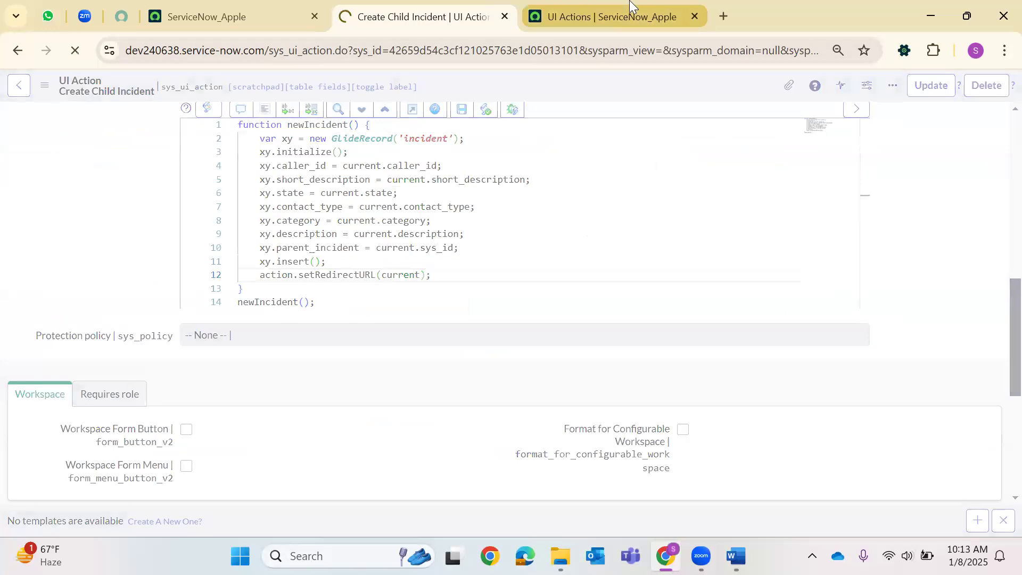
mouse_move(628, 4)
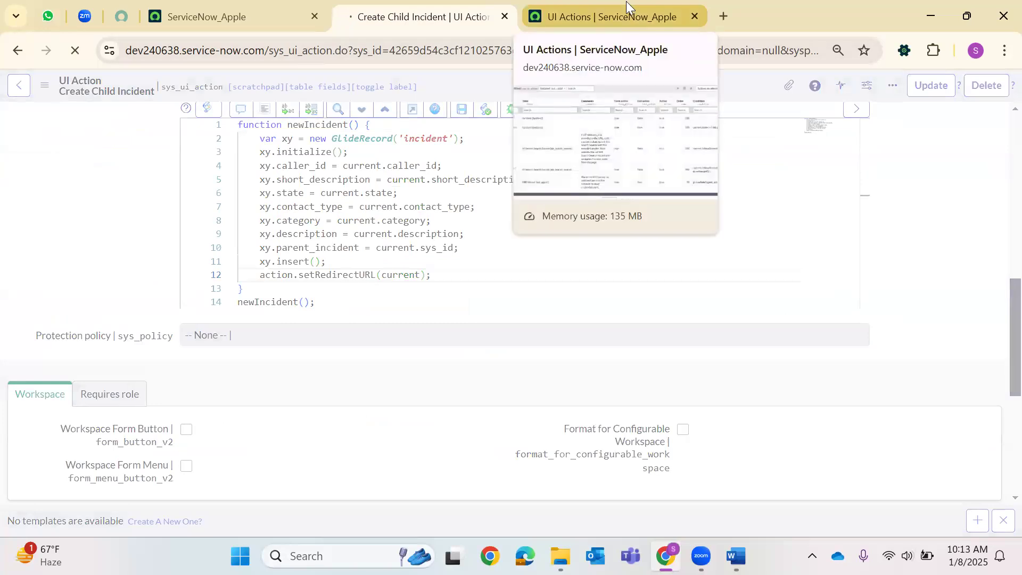
click(181, 15)
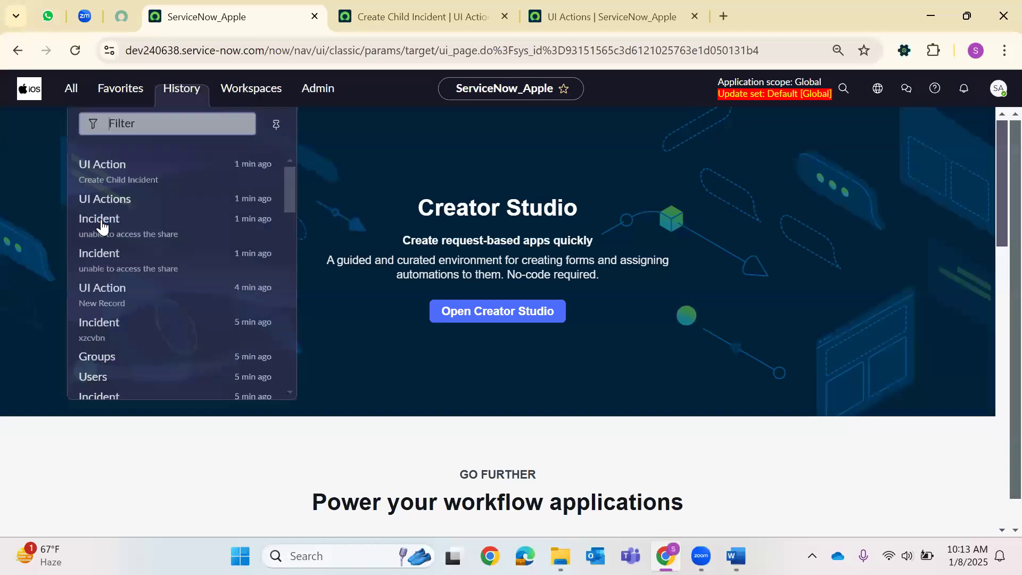
right_click(104, 219)
click(171, 239)
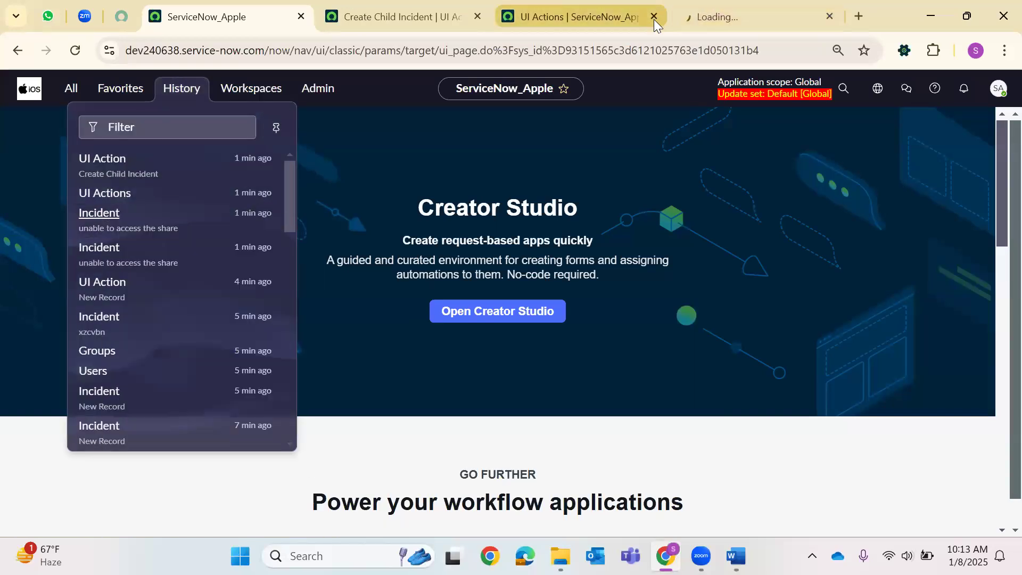
click(654, 17)
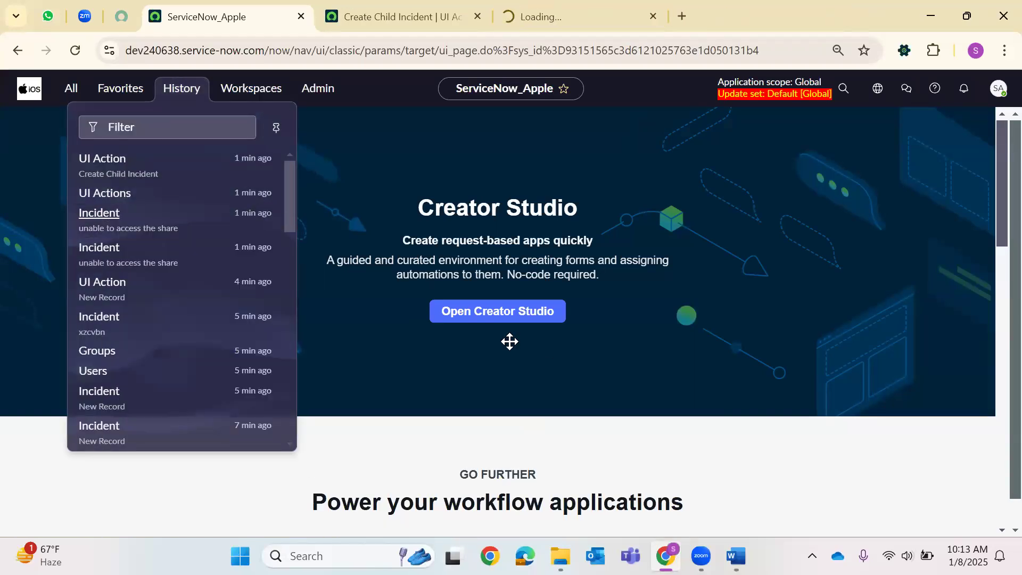
click(654, 7)
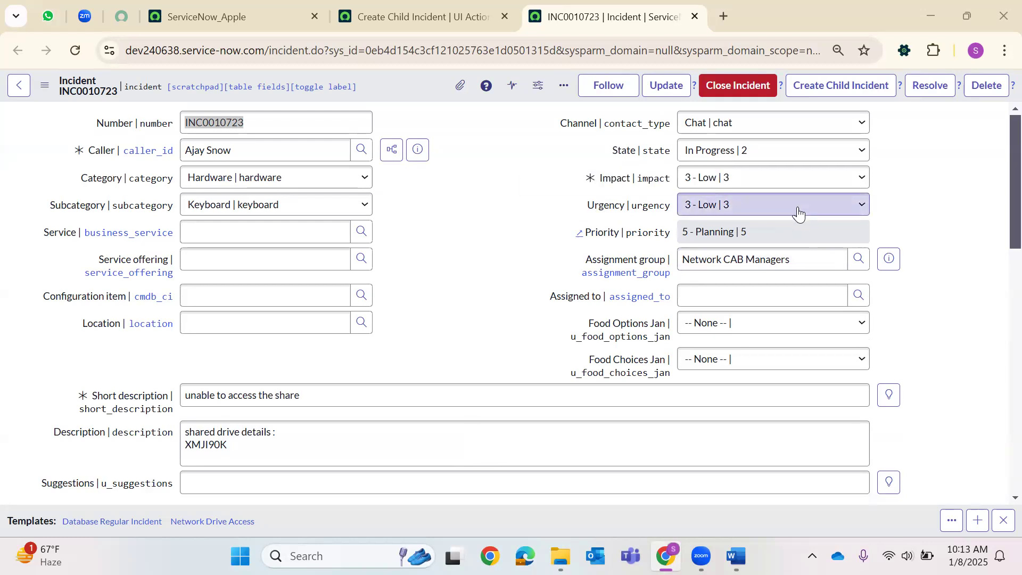
scroll(797, 212, down, 15)
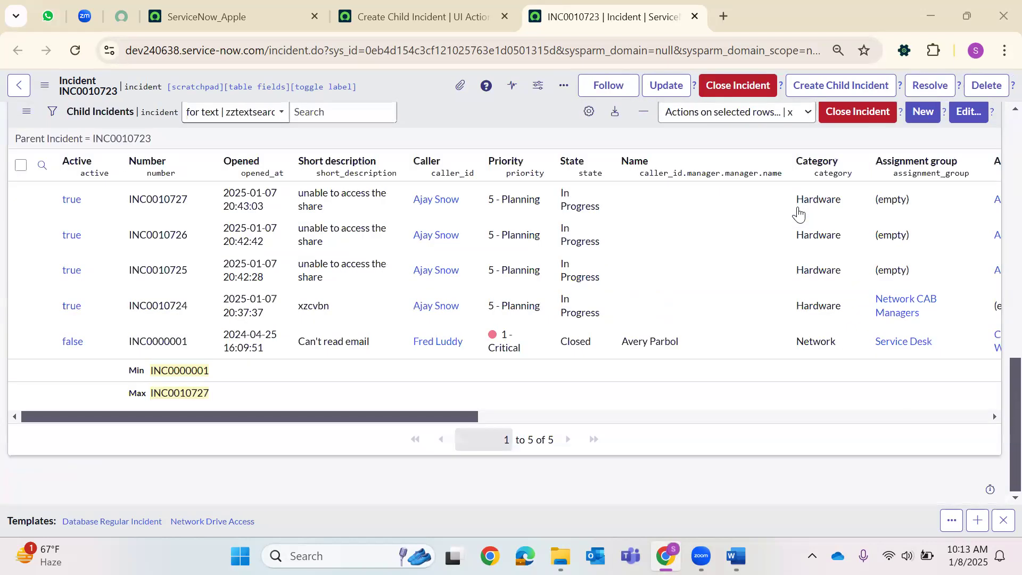
scroll(793, 202, up, 9)
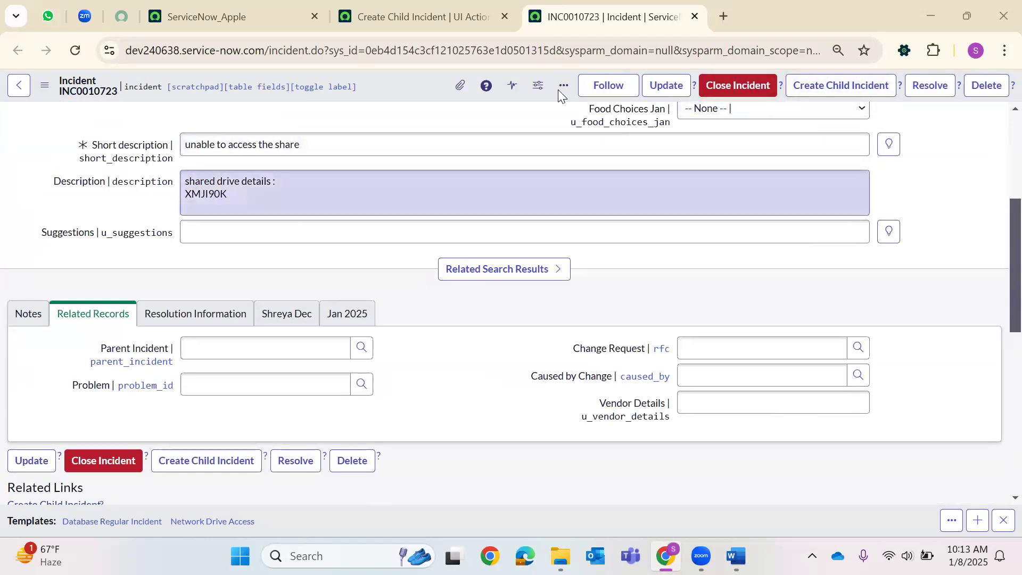
Load a blank new incident form by replacing the URL's sys_id with -1.
double_click(409, 56)
text(-1)
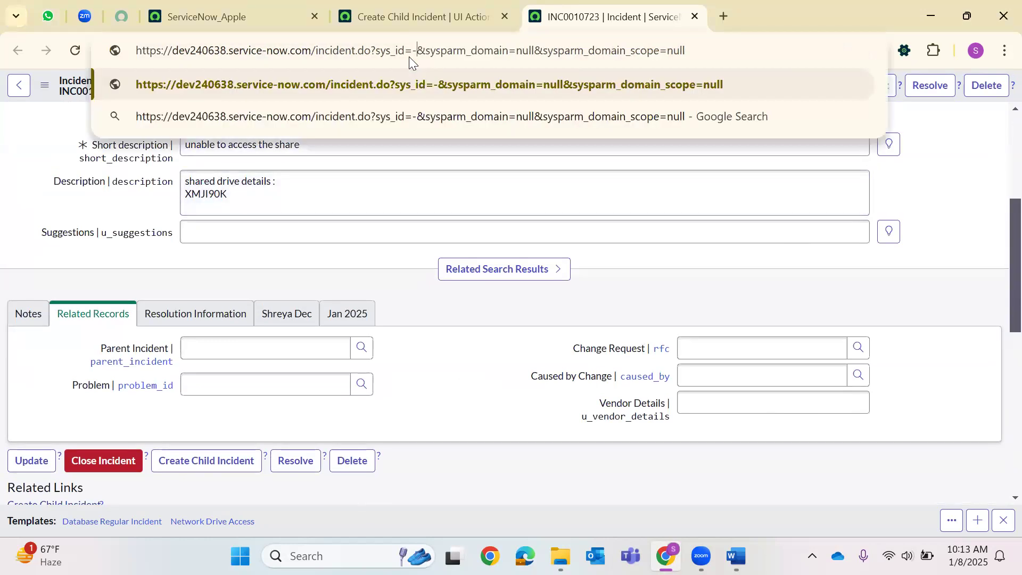
key(Return)
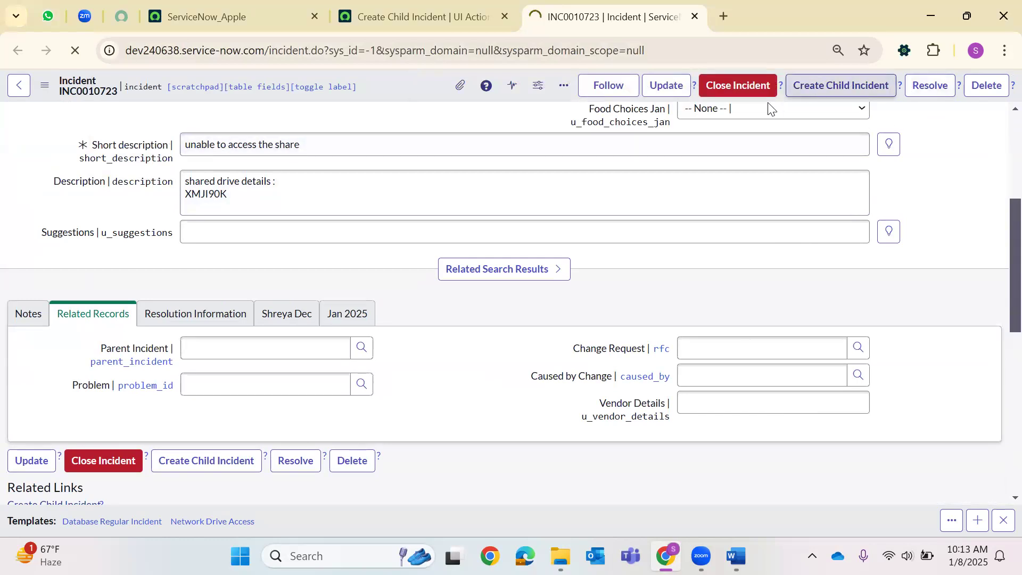
Pick a caller, enter short description 'creating the new shared dr', and start the description.
click(361, 153)
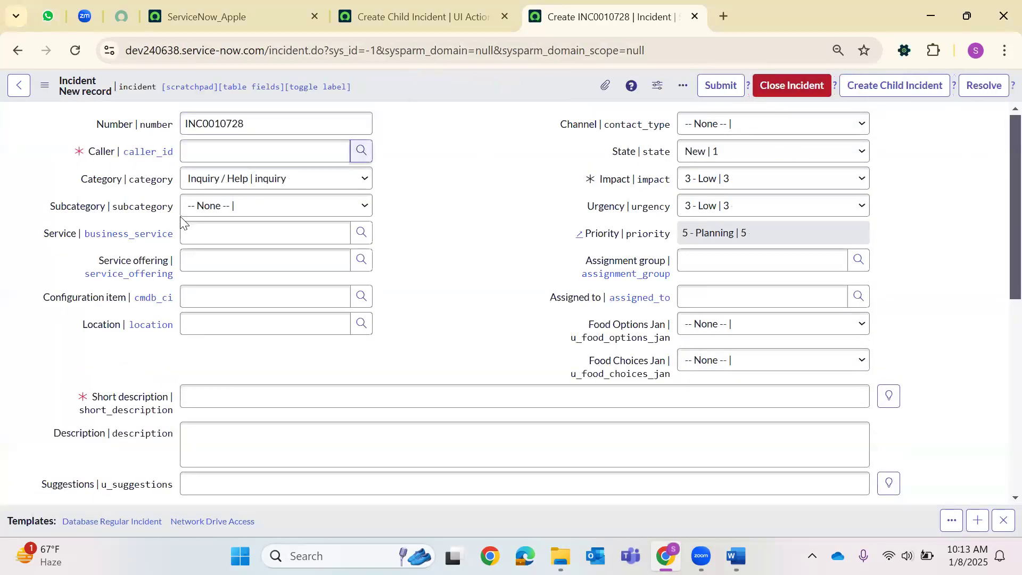
click(85, 461)
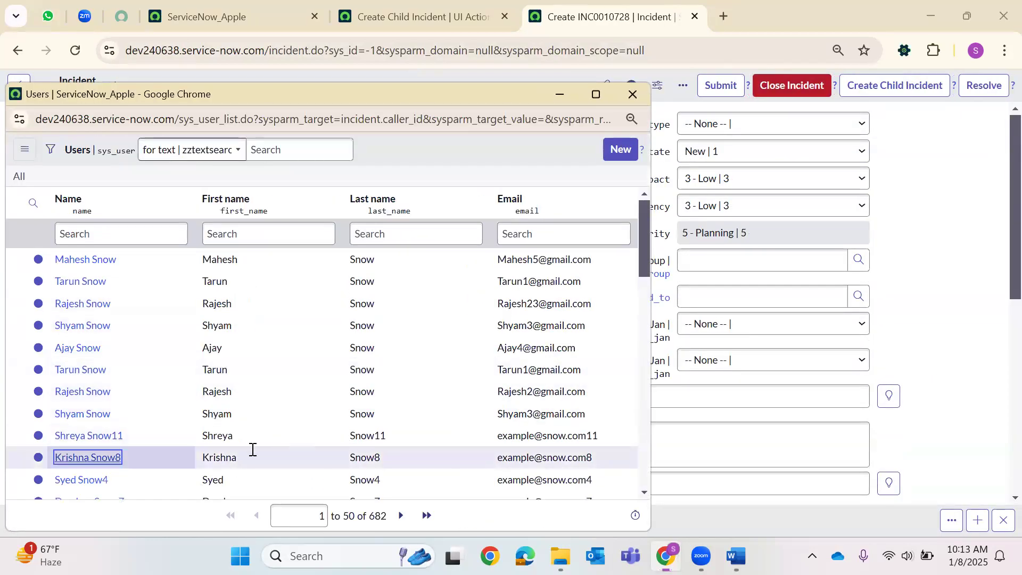
click(241, 400)
text(creating the new shared )
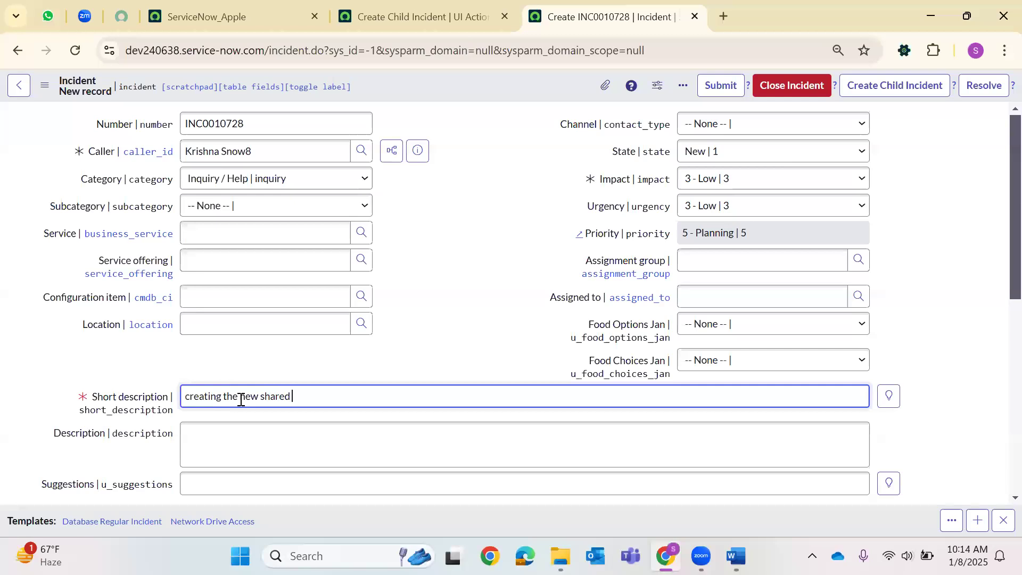
text(dr)
click(242, 448)
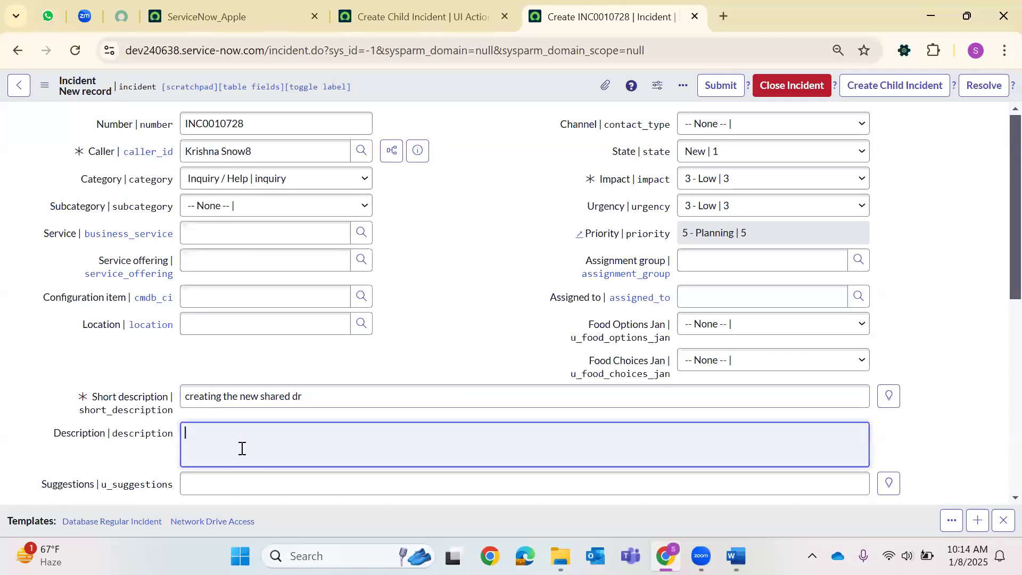
text(un)
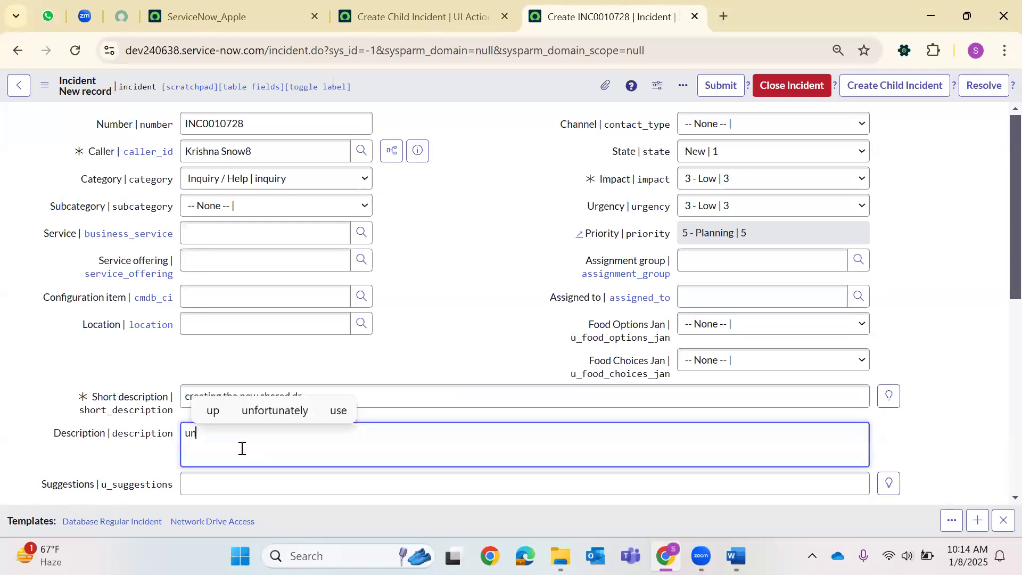
text(able to create a new shared drive access)
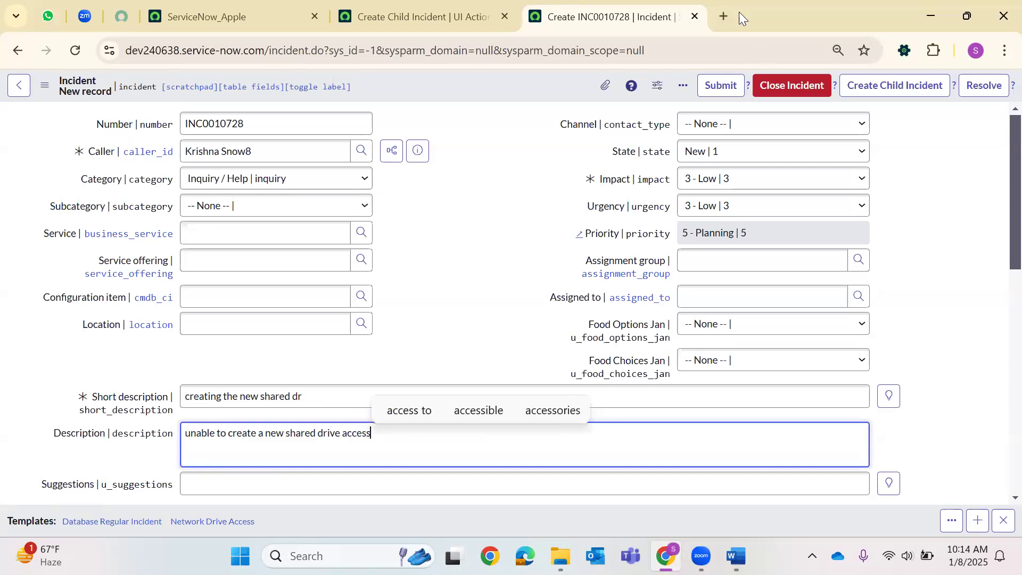
Set Channel to Phone, State to In Progress, and assignment group March 2025.
right_click(510, 76)
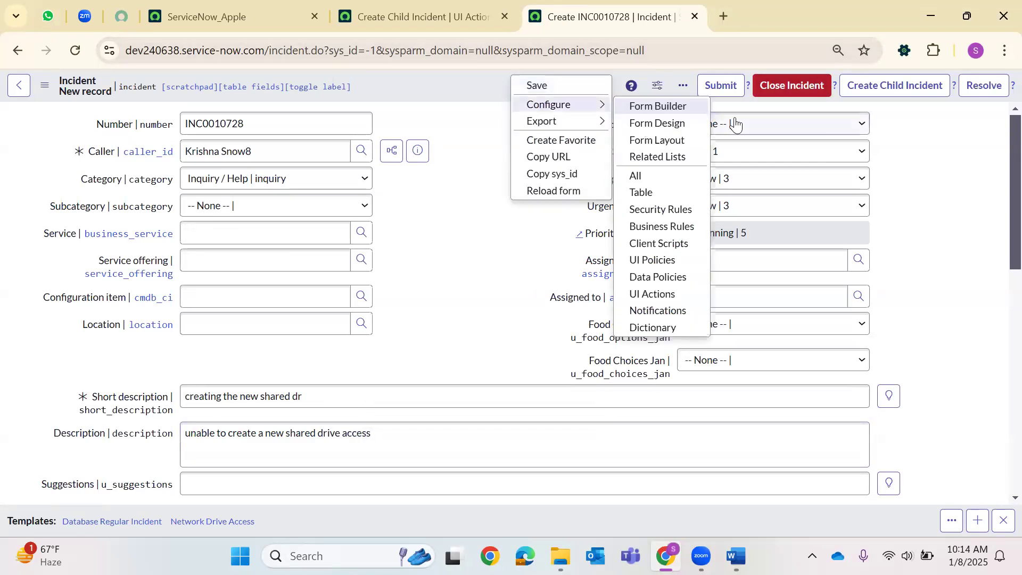
click(746, 174)
click(746, 128)
click(730, 202)
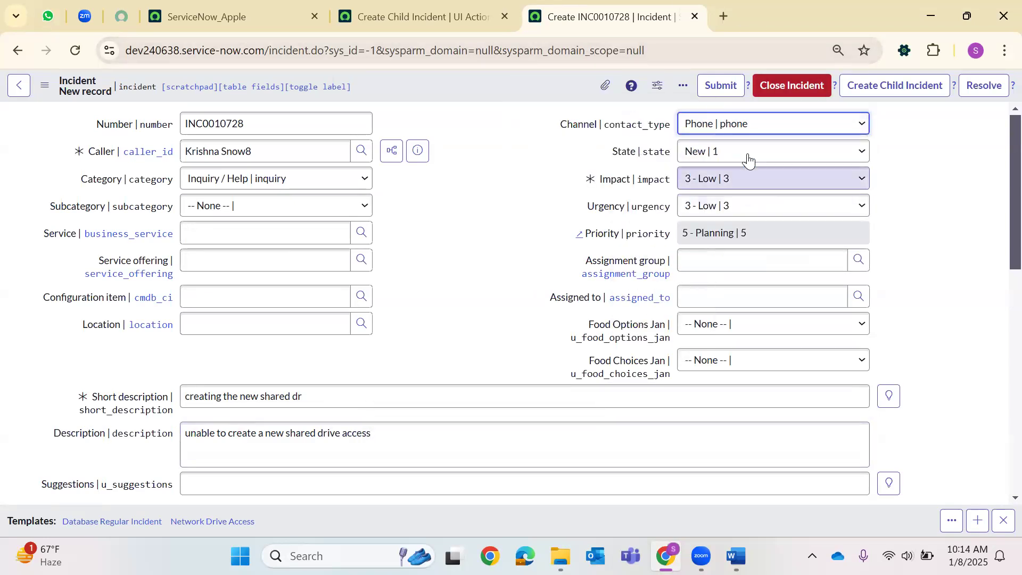
click(745, 153)
click(729, 191)
click(858, 259)
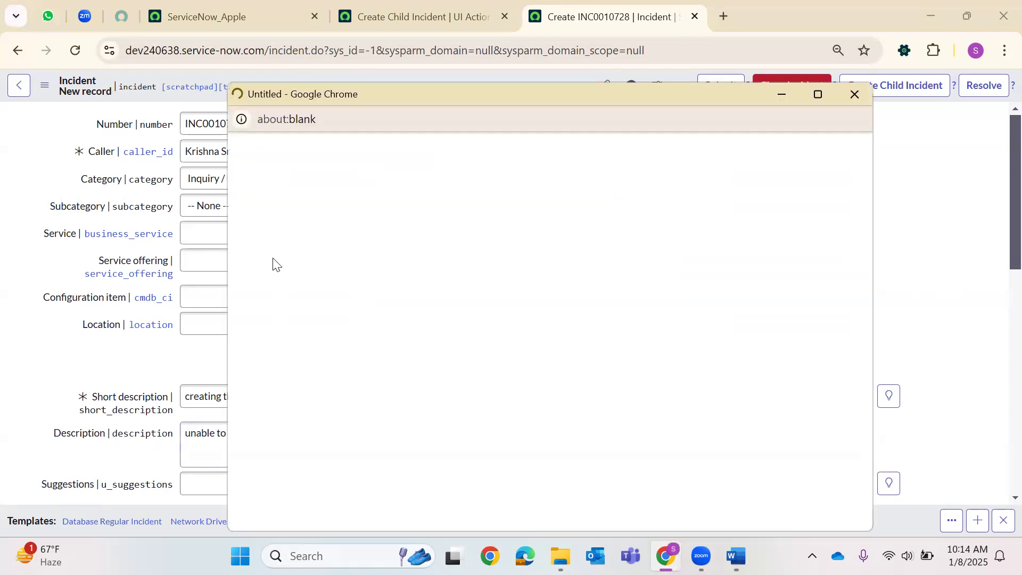
key(Return)
Set category Database and subcategory MS SQL Server, then save the incident.
click(212, 206)
click(212, 179)
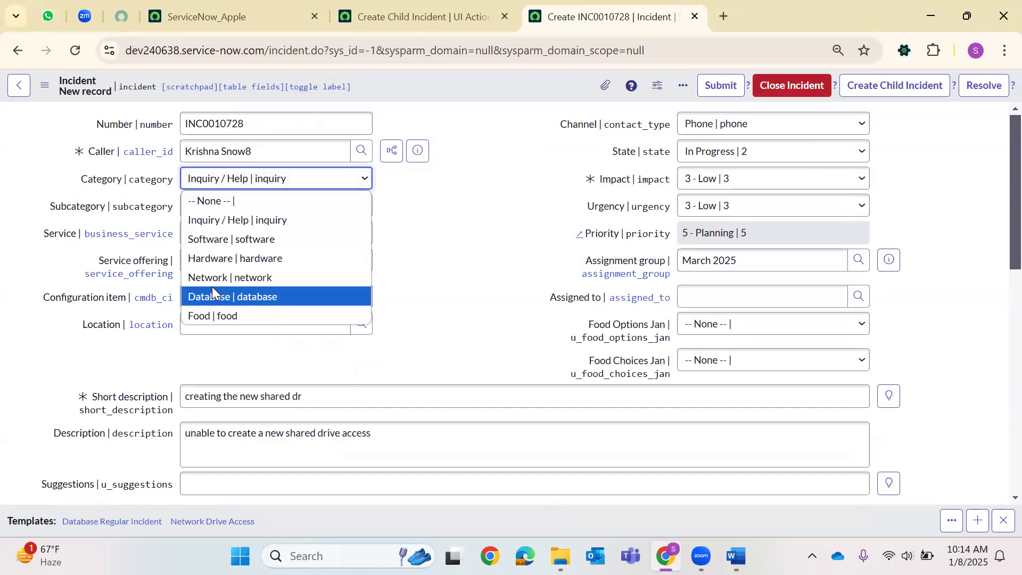
click(212, 294)
click(223, 207)
click(210, 270)
right_click(460, 88)
click(489, 98)
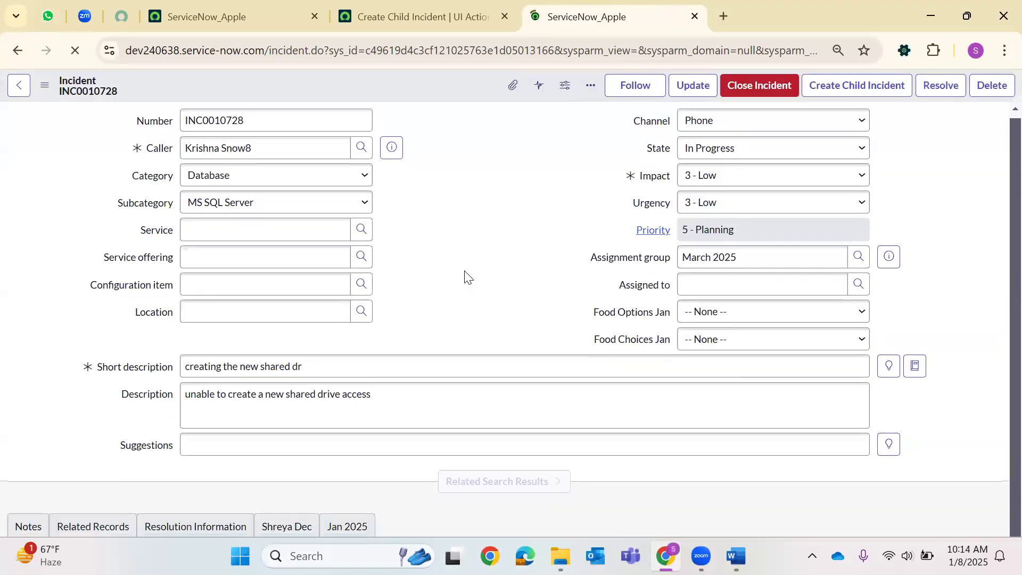
Open child incident INC0010729 from the Child Incidents list in a new tab.
scroll(399, 339, down, 4)
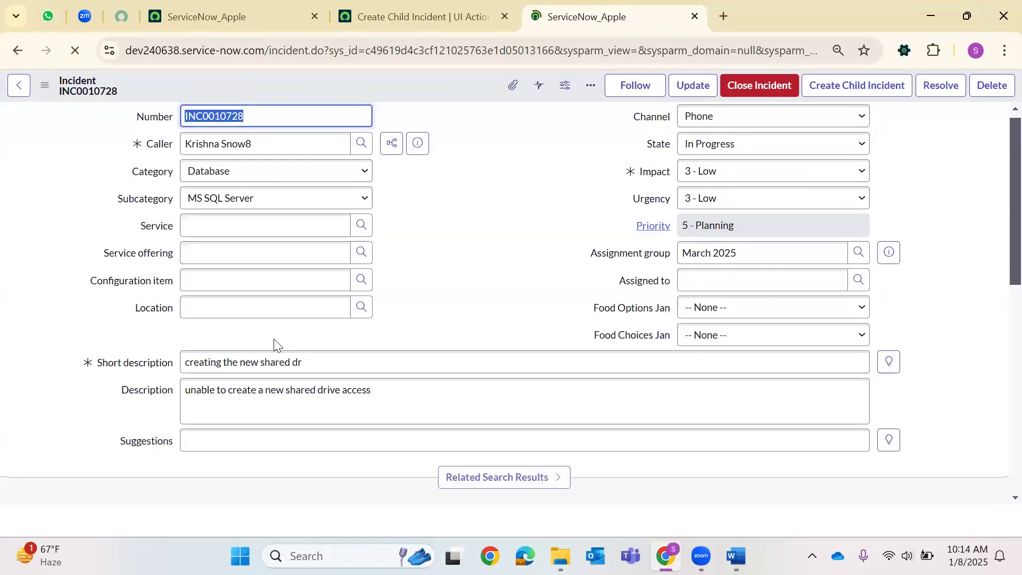
scroll(265, 351, down, 5)
scroll(124, 334, down, 5)
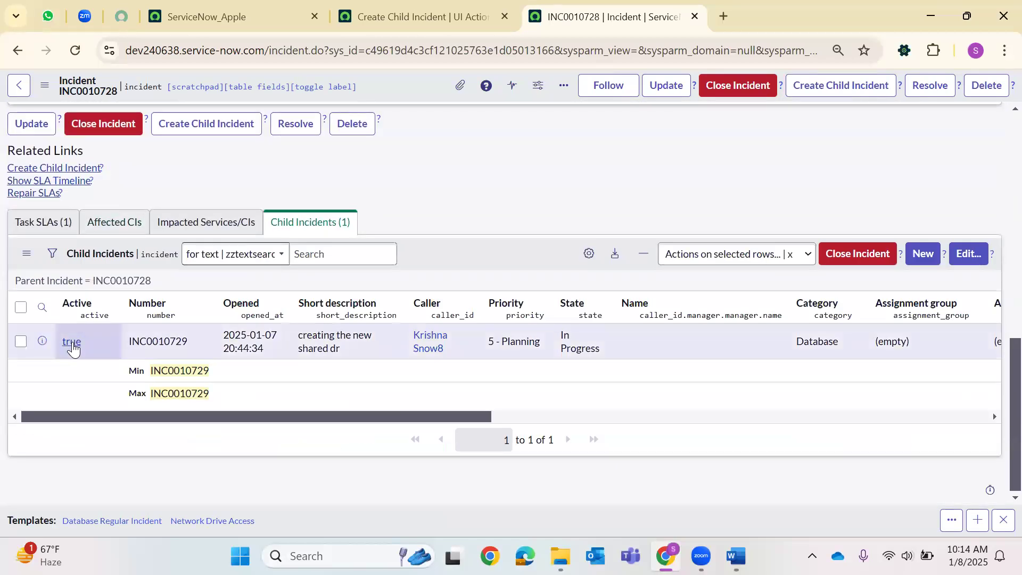
right_click(73, 346)
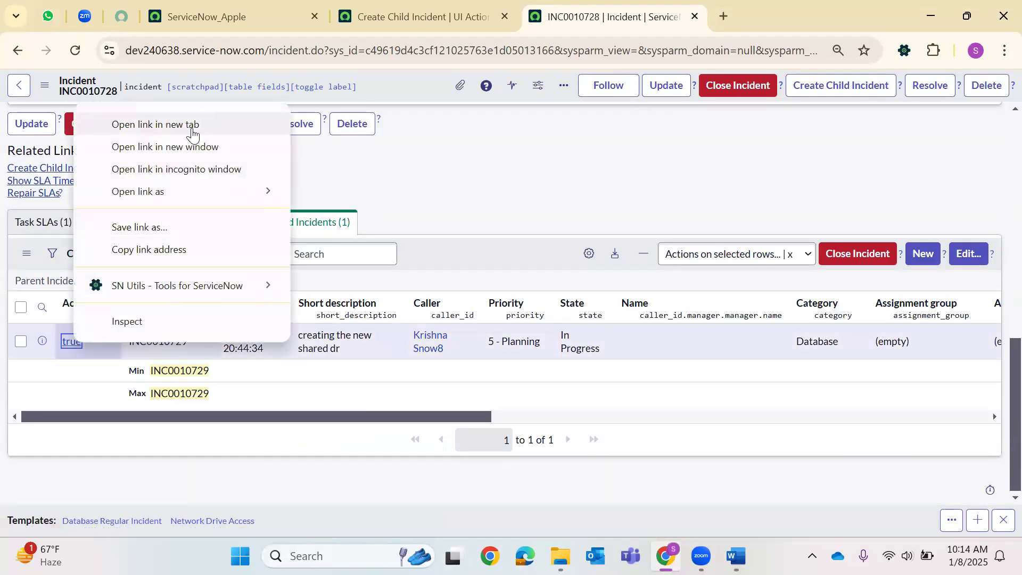
click(192, 125)
Compare child INC0010729 with parent INC0010728 across the two tabs.
scroll(588, 190, up, 10)
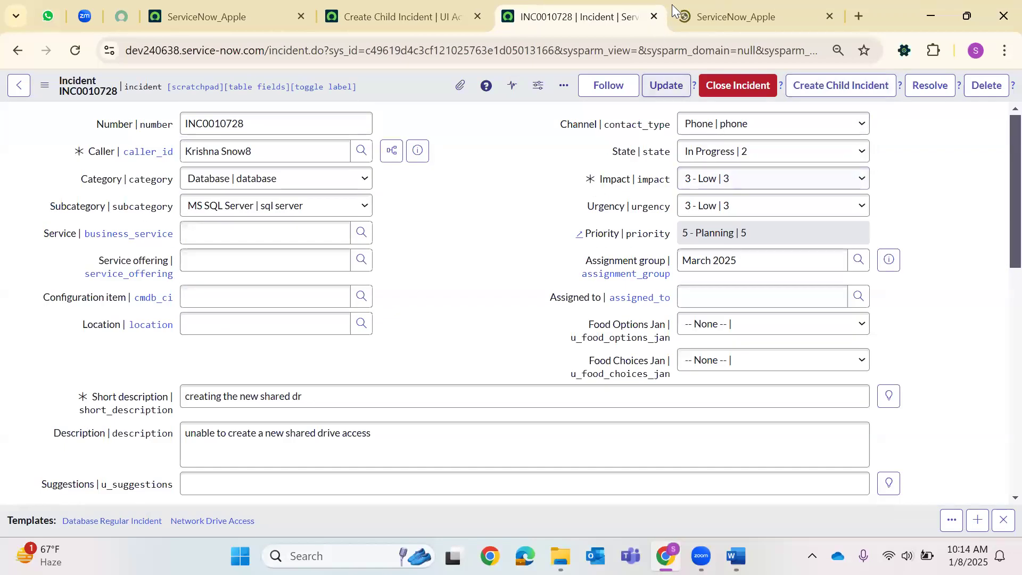
click(673, 7)
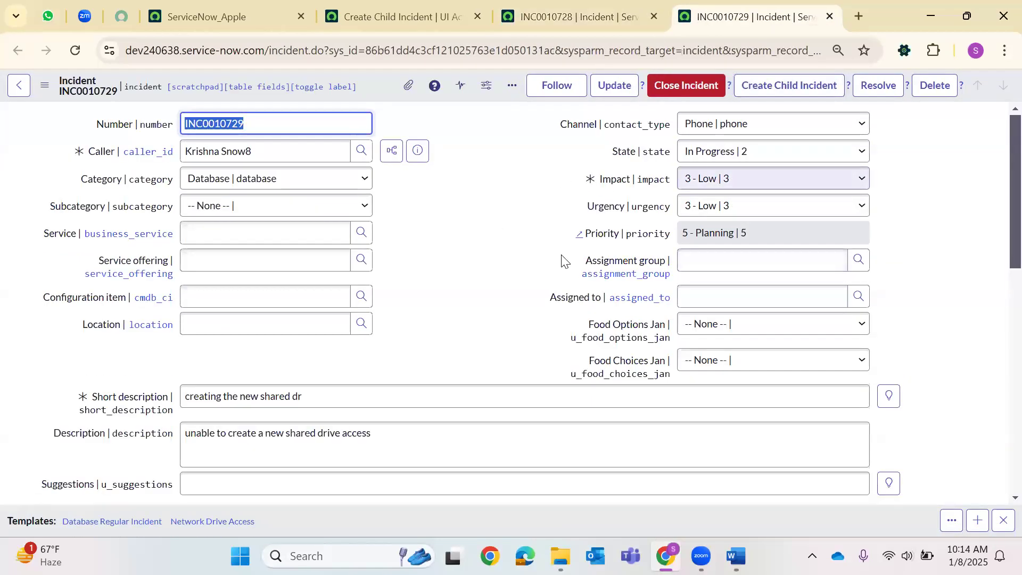
click(575, 6)
click(745, 16)
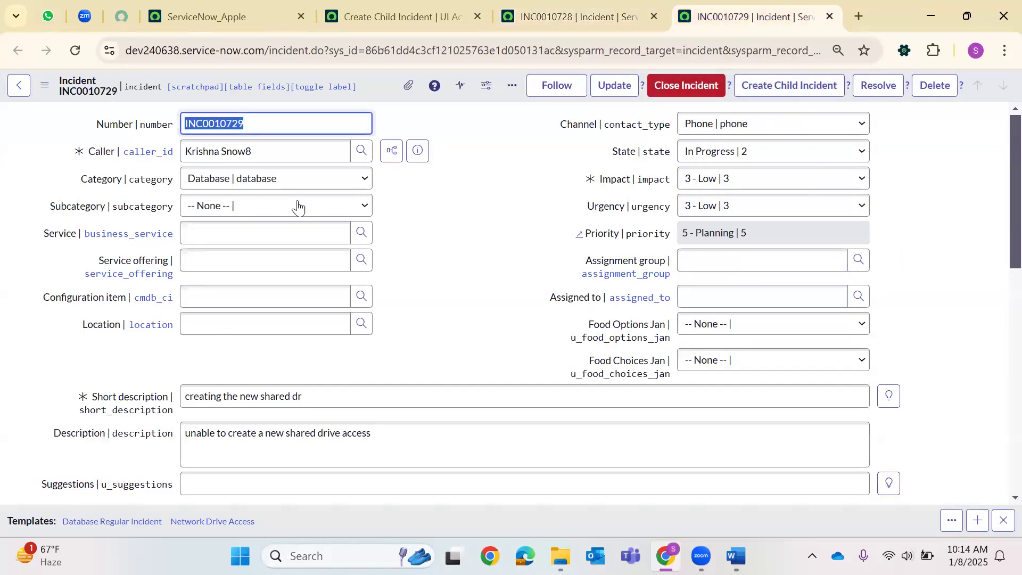
click(569, 26)
key(ctrl+shift+Tab)
Add subcategory and assignment_group copy lines after the category line, then save the UI Action.
scroll(325, 337, down, 10)
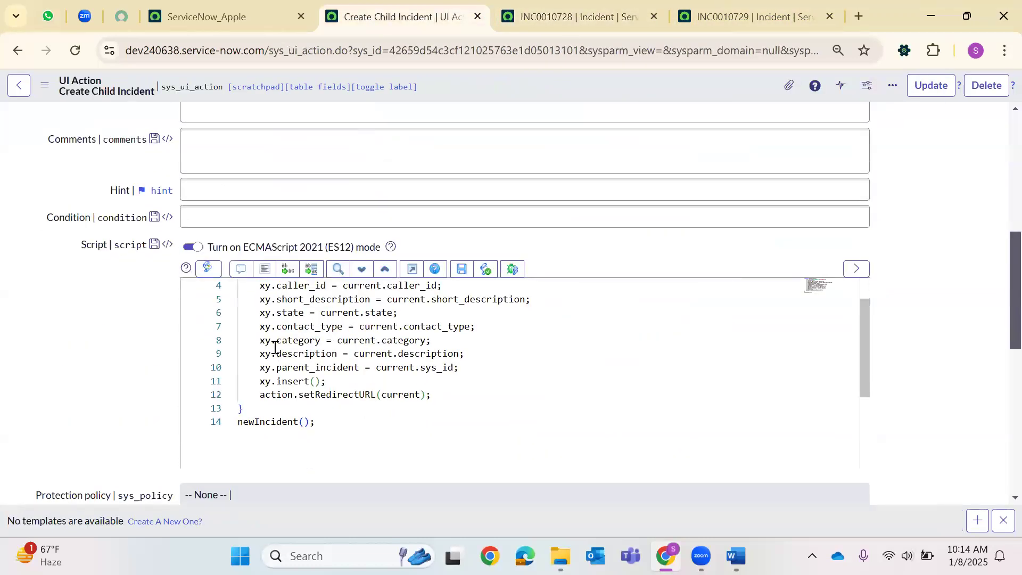
click(452, 340)
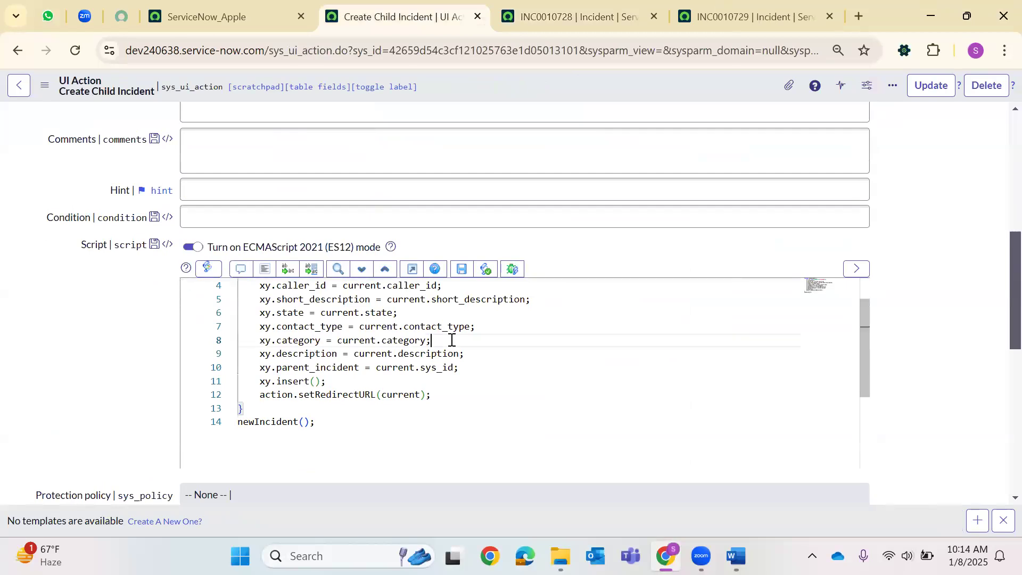
key(Return)
text(xy.sub)
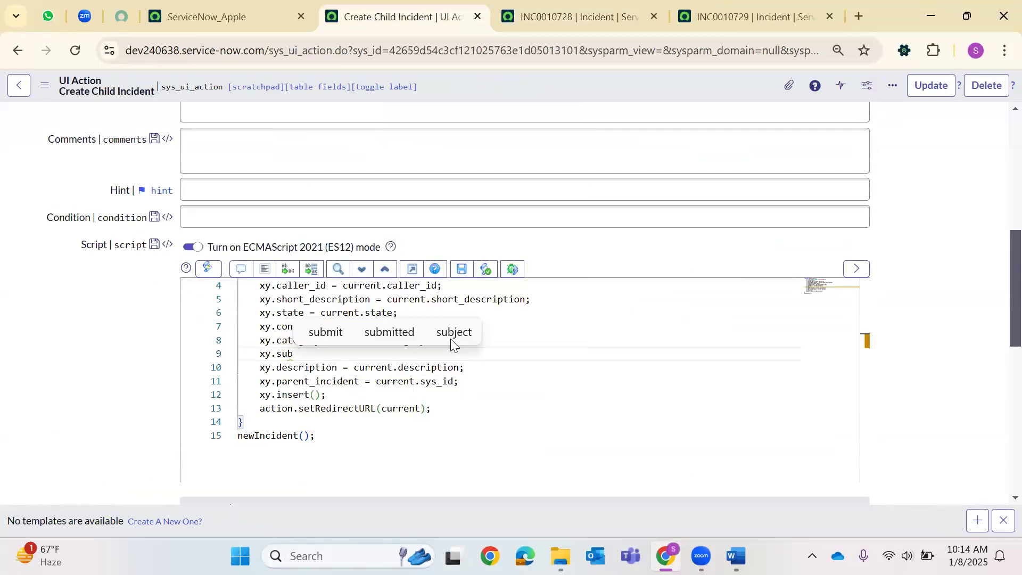
text(categ)
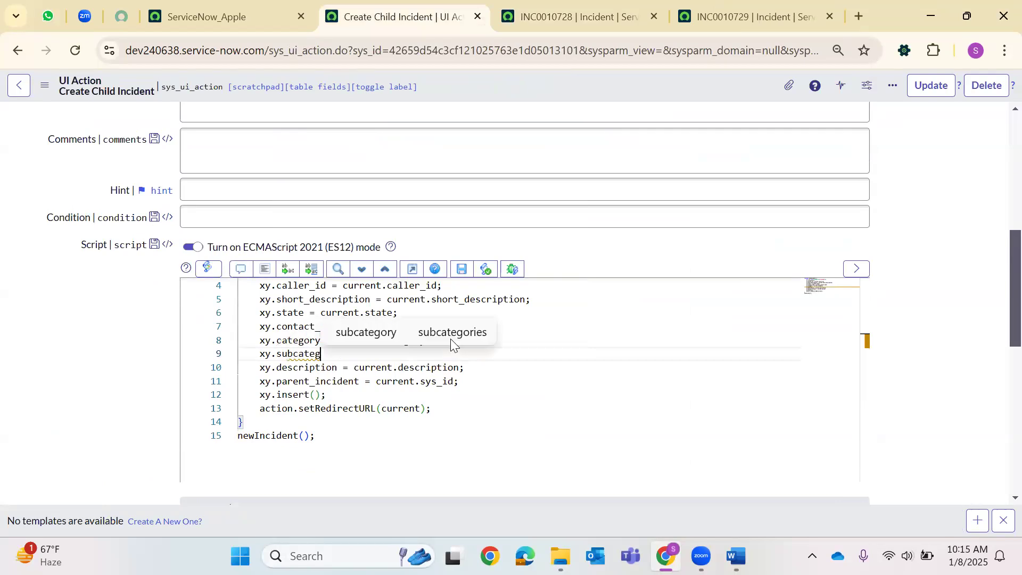
text(ory )
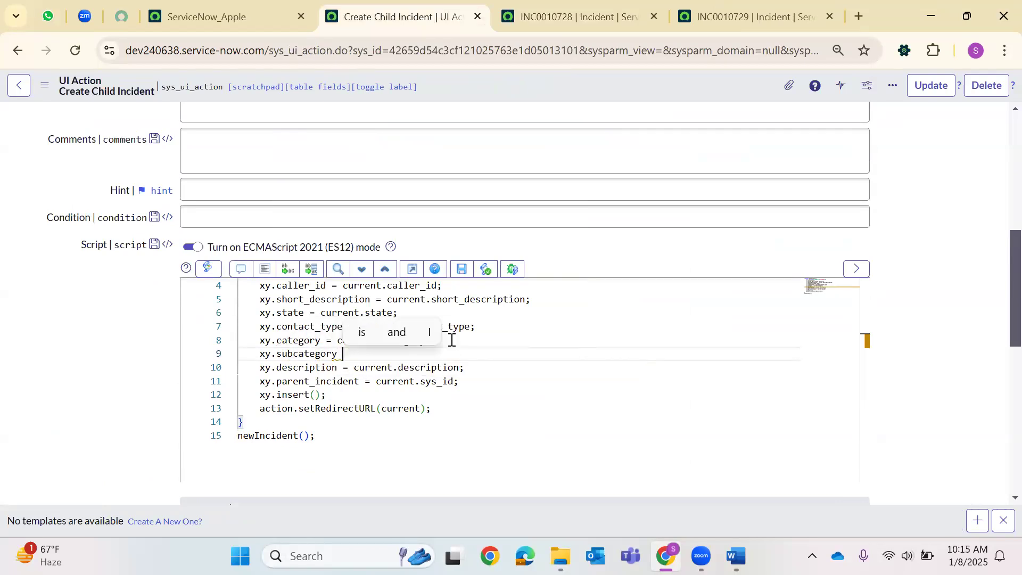
text(= cu)
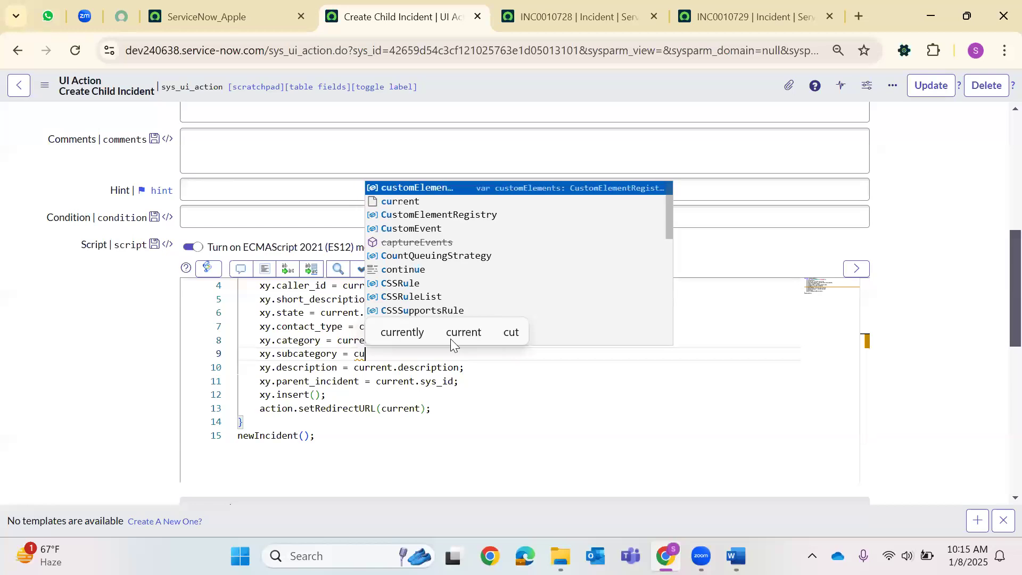
text(rrent.su)
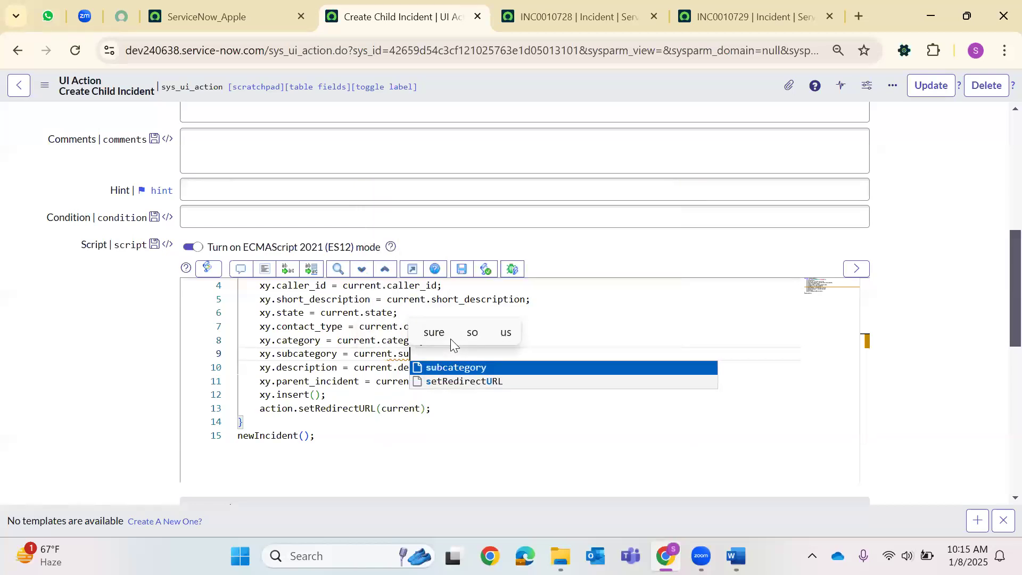
text(bcategory;)
key(Return)
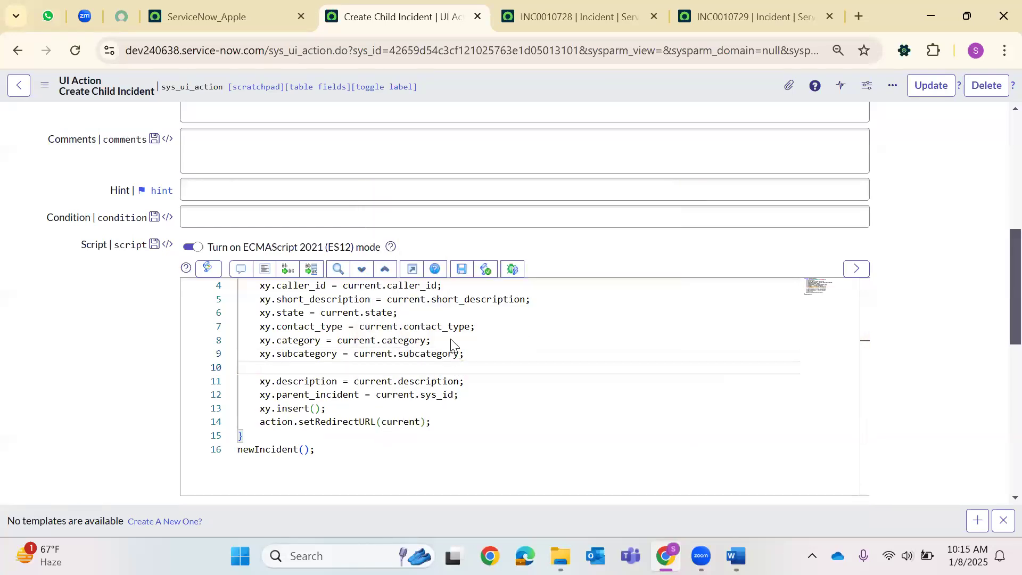
text(xy.ass)
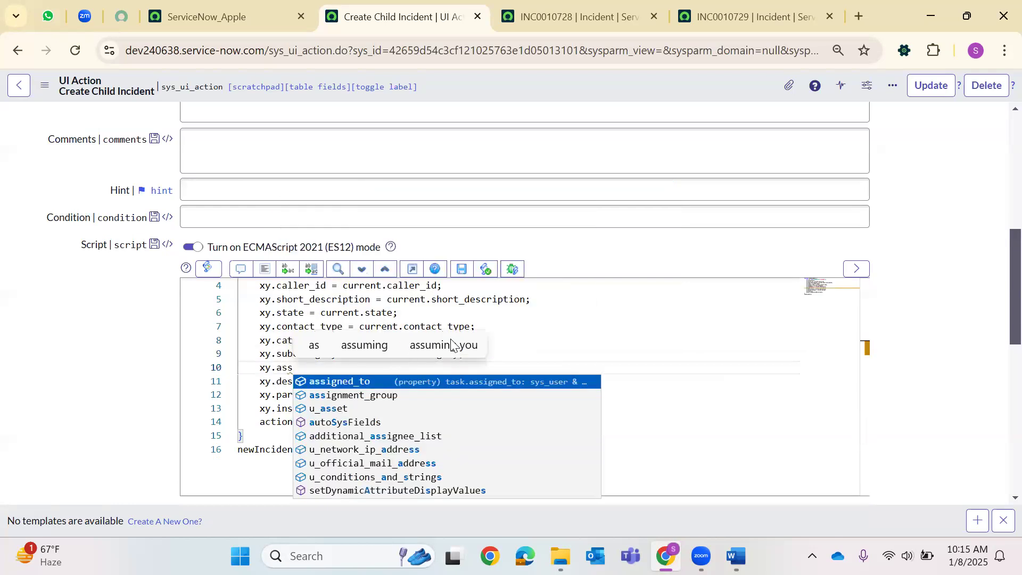
text(ignment_group = c)
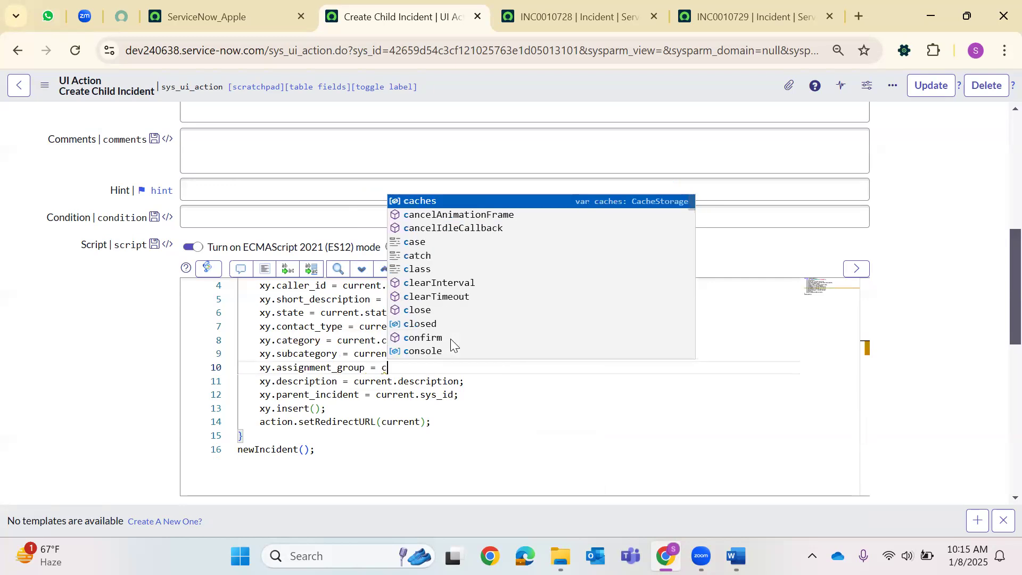
text(urrent.a)
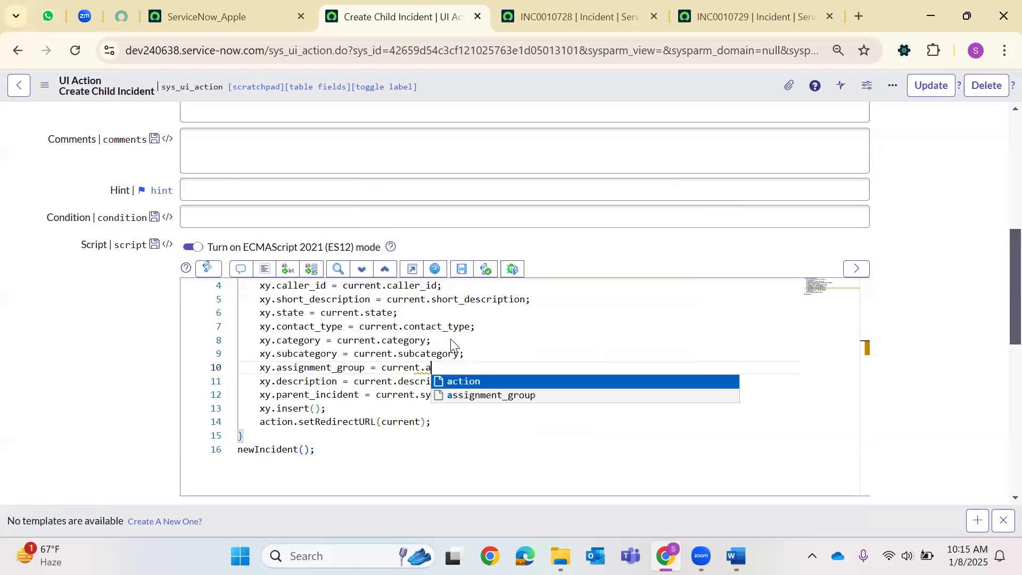
text(ssignment_group')
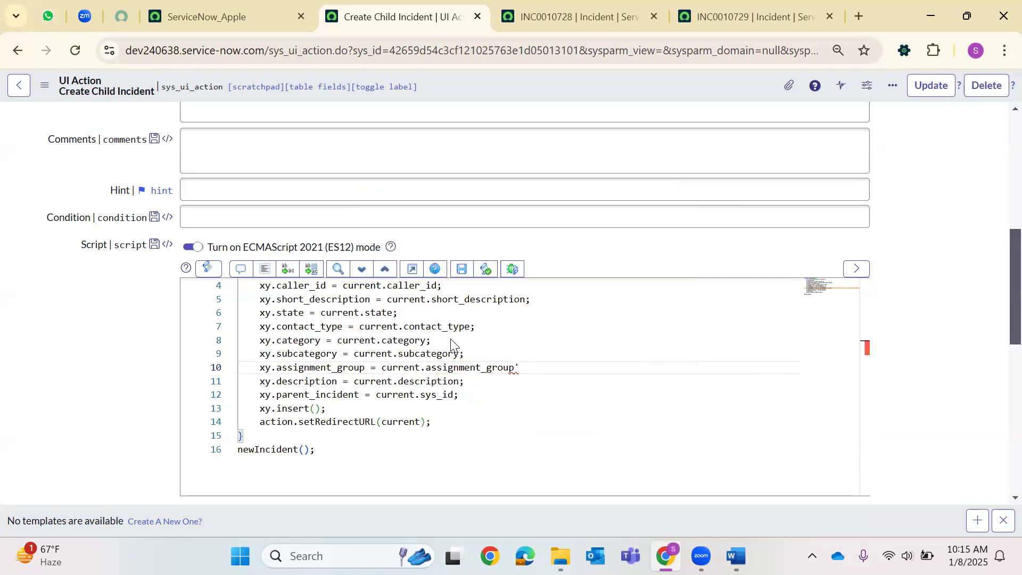
key(BackSpace)
text(;)
right_click(483, 86)
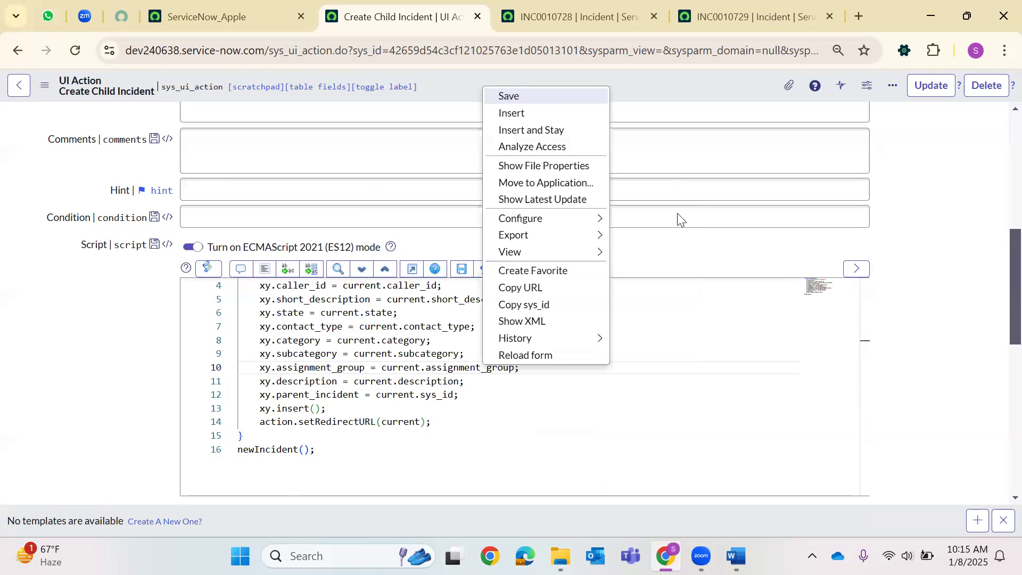
key(ctrl+s)
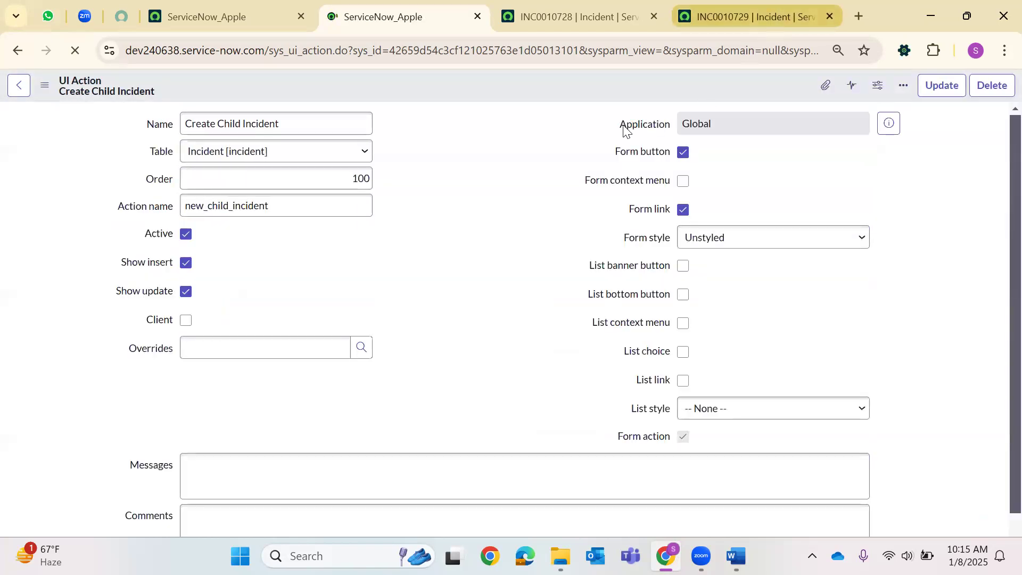
On INC0010729, set subcategory MS SQL Server and assignment group ITSM App-Dev.
click(745, 16)
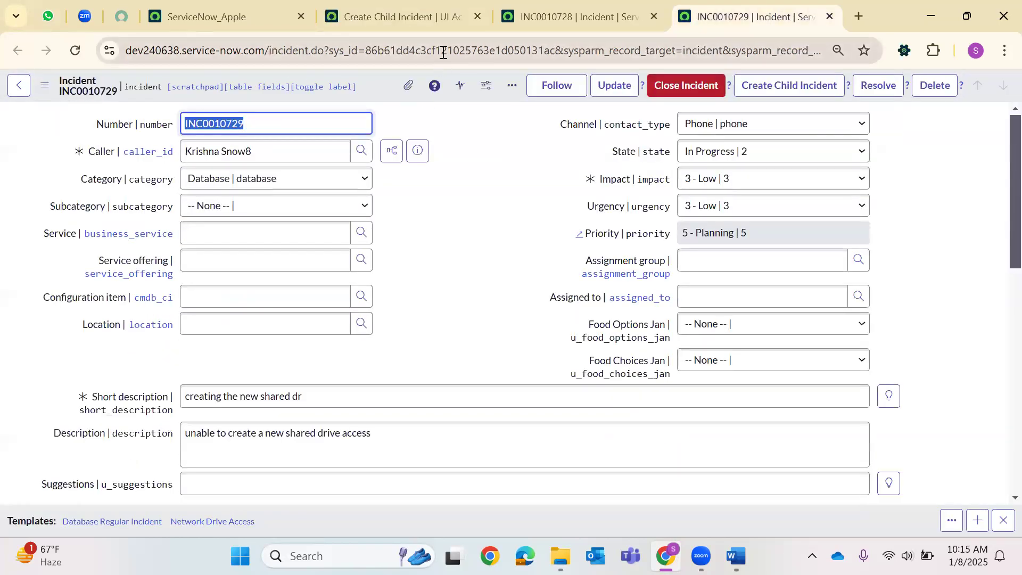
click(256, 206)
click(229, 262)
click(859, 260)
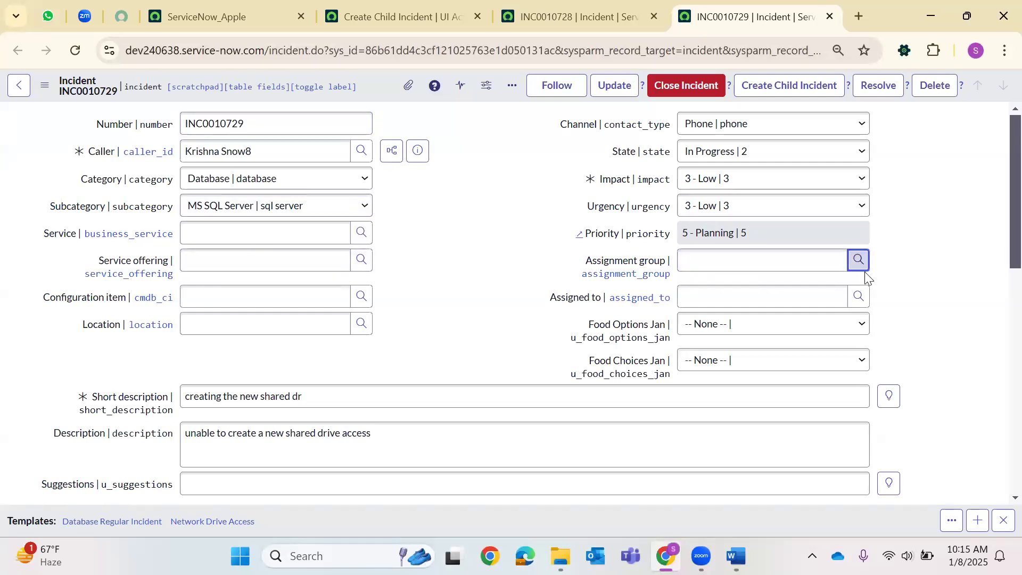
scroll(324, 436, down, 5)
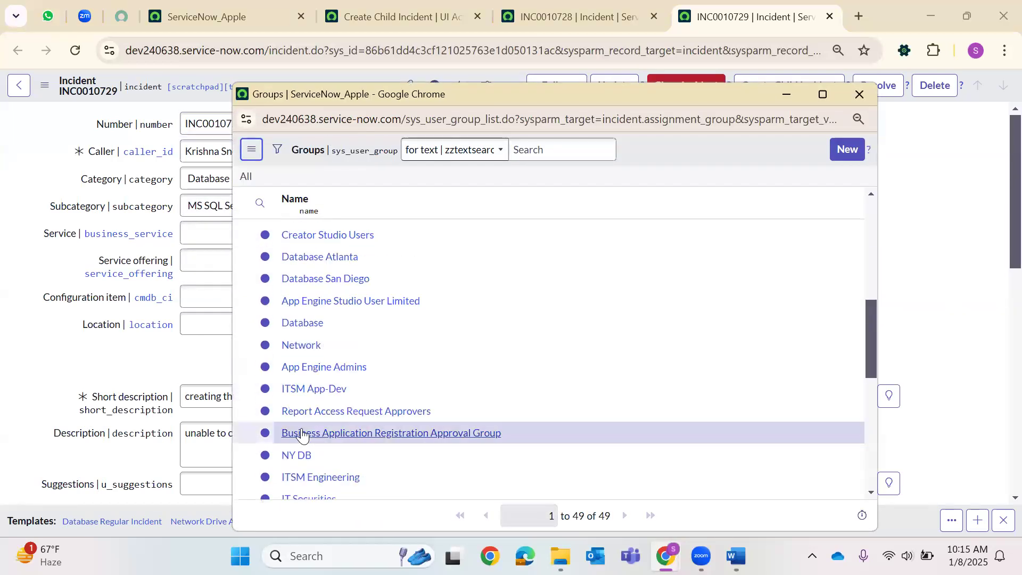
click(311, 388)
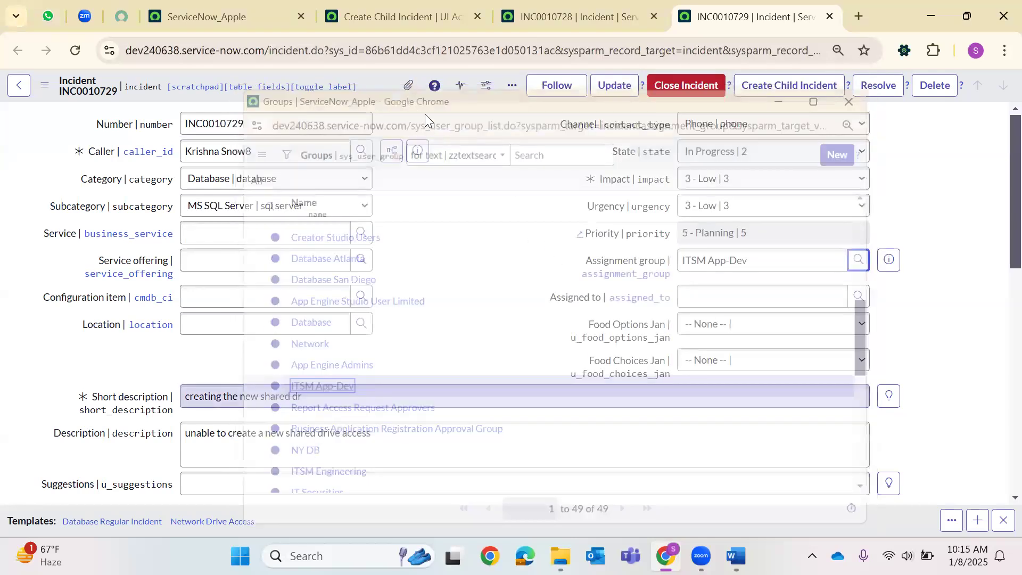
Create a child incident from INC0010729 and open child INC0010730 in a new tab.
right_click(363, 80)
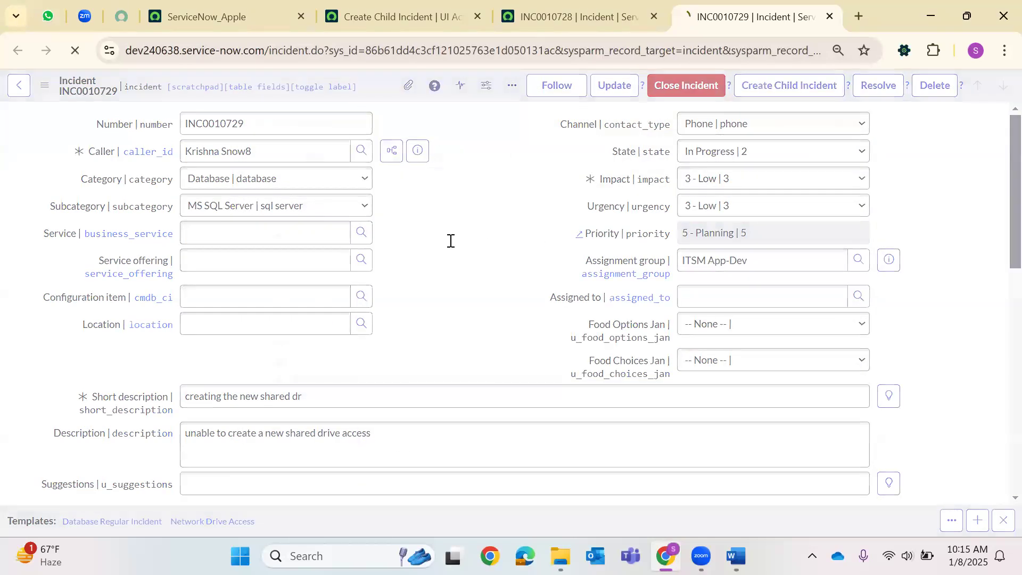
scroll(424, 270, down, 10)
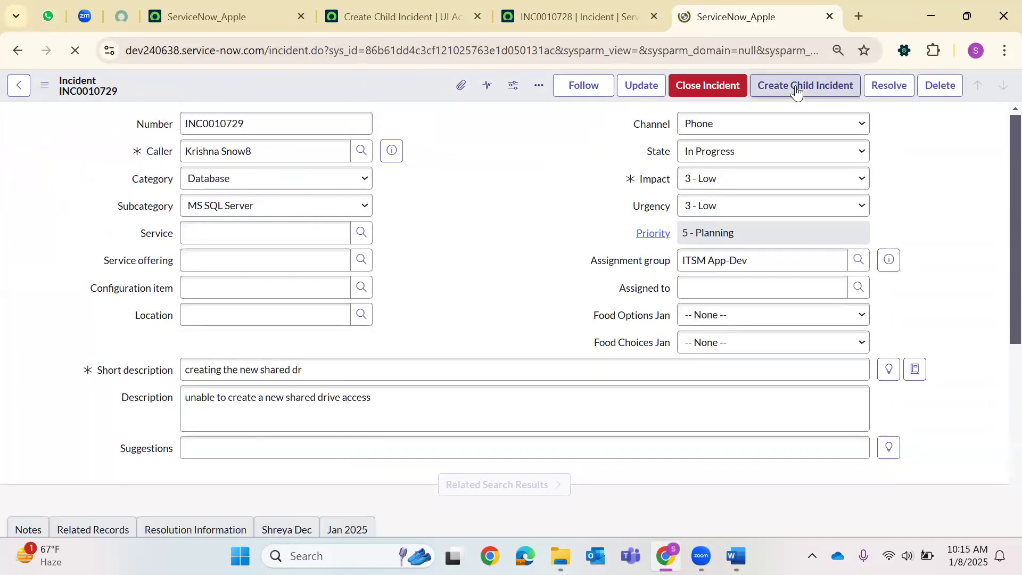
click(795, 88)
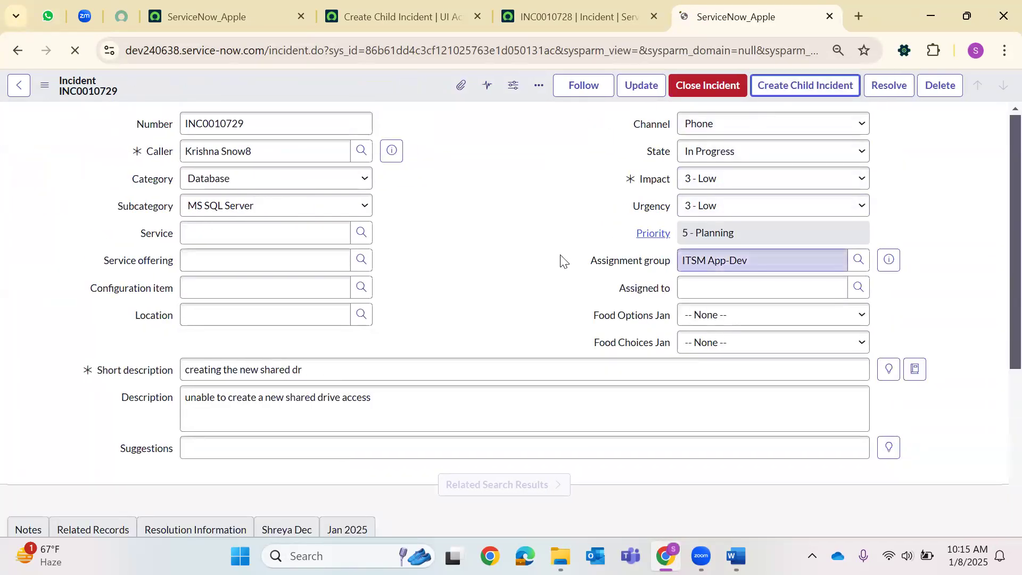
scroll(554, 266, down, 6)
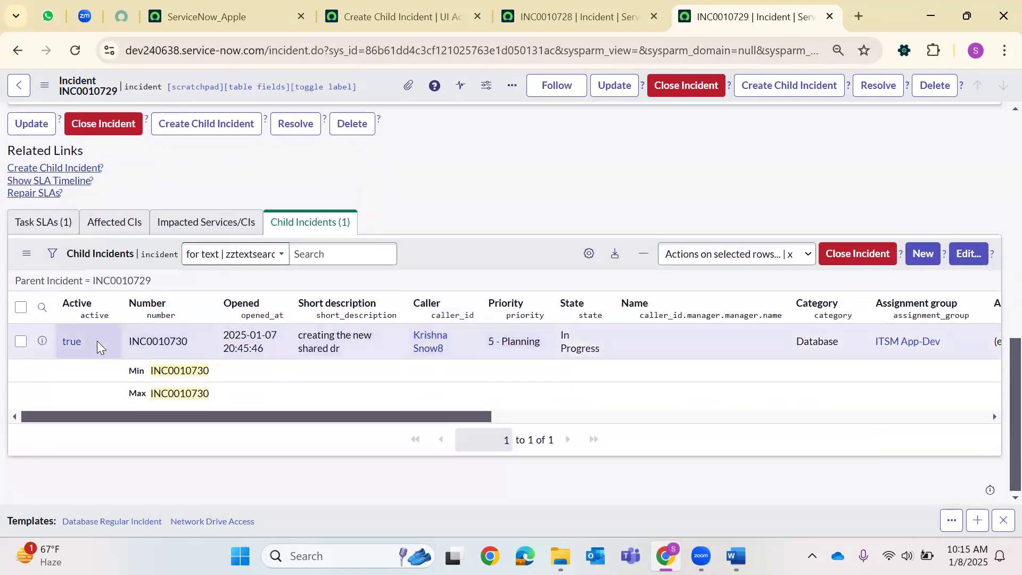
right_click(73, 345)
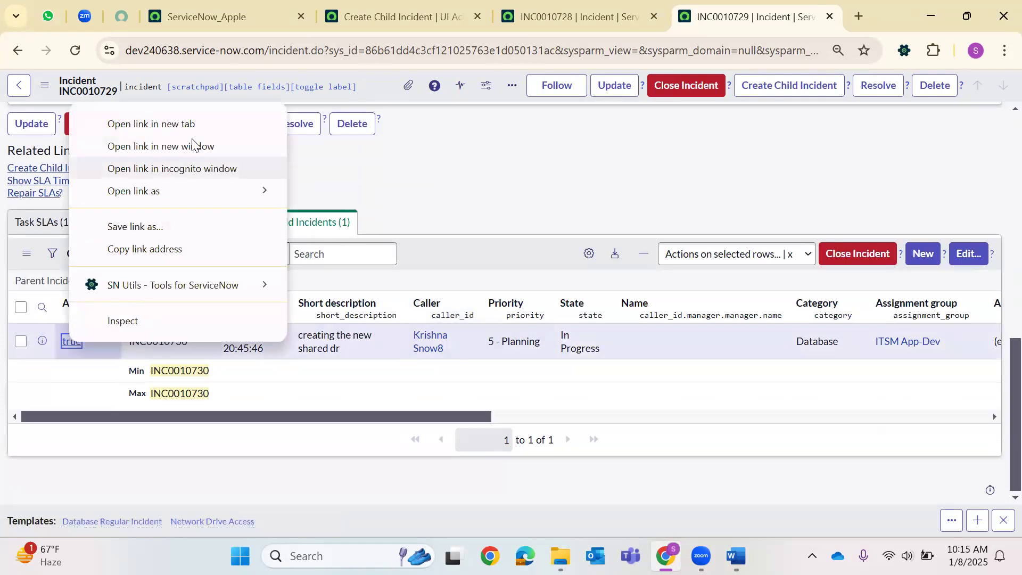
click(151, 124)
click(783, 17)
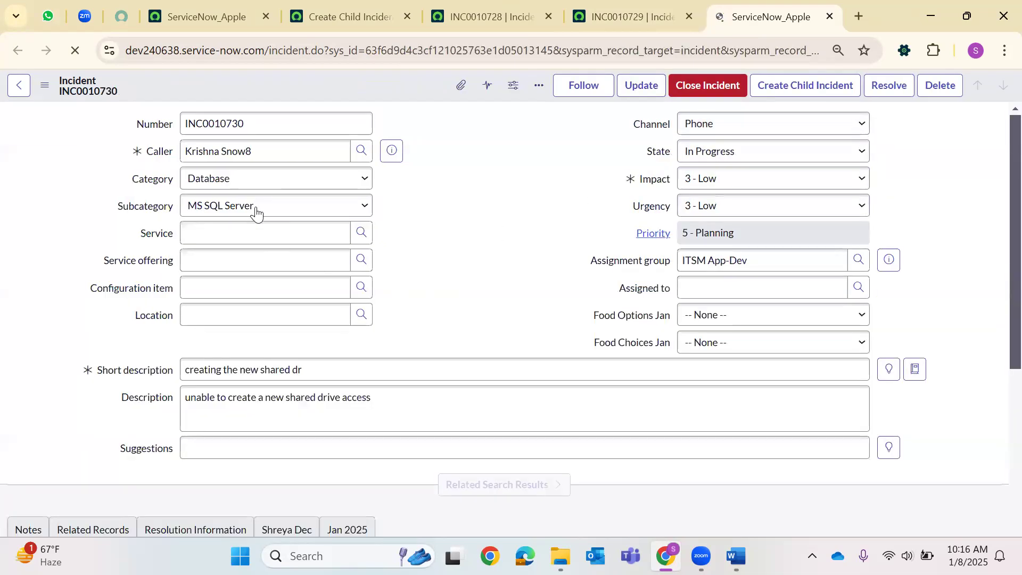
Verify INC0010730's parent and copied fields, then close the INC0010728 and INC0010729 tabs.
scroll(574, 290, down, 5)
scroll(568, 286, down, 3)
scroll(569, 286, up, 6)
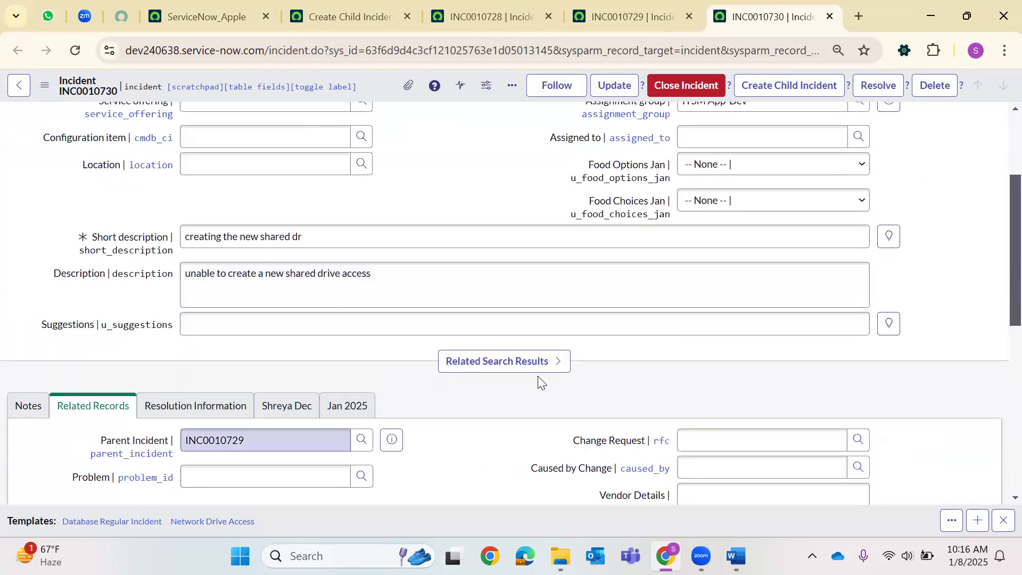
scroll(538, 376, up, 3)
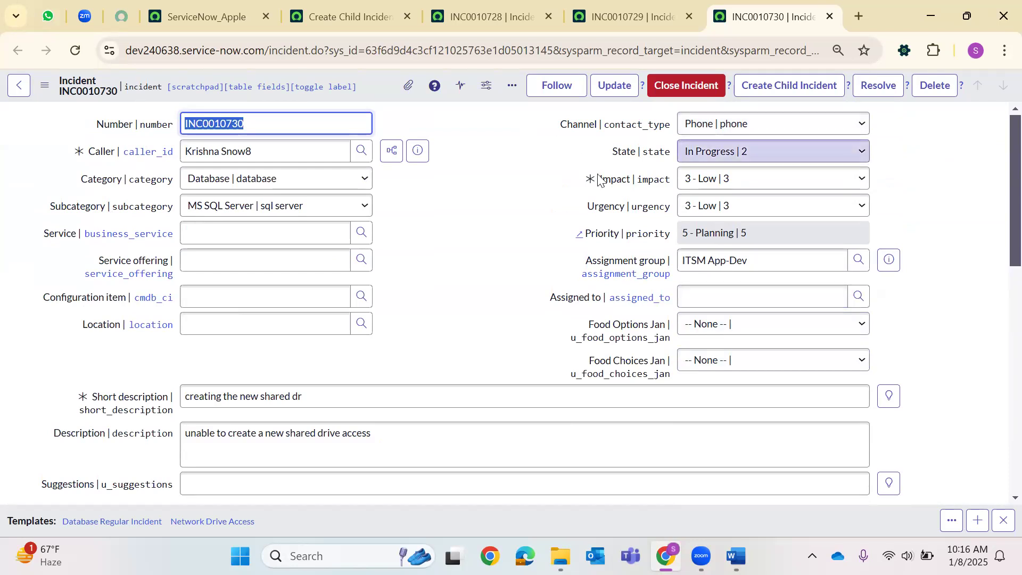
scroll(598, 179, down, 10)
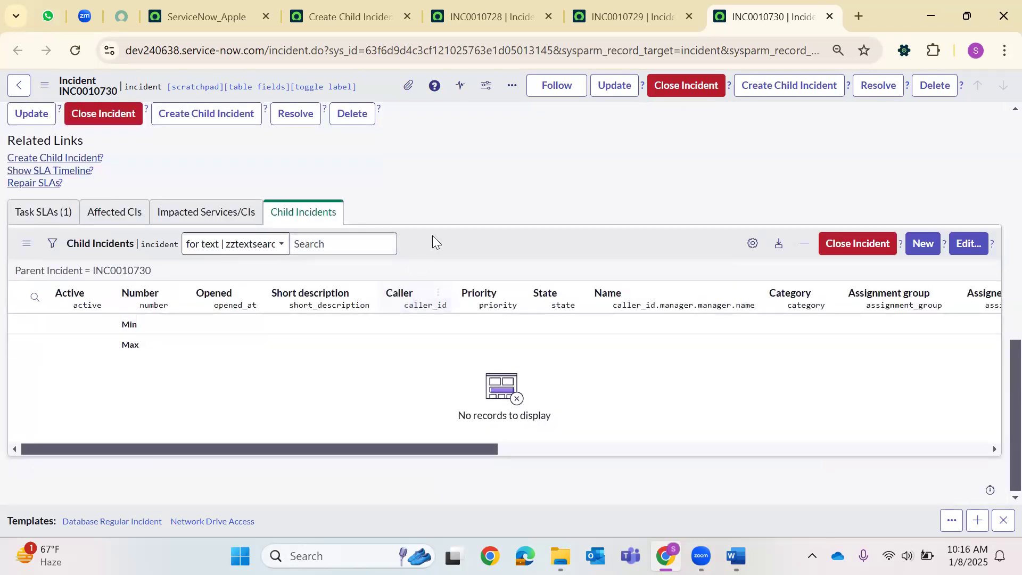
scroll(573, 263, up, 10)
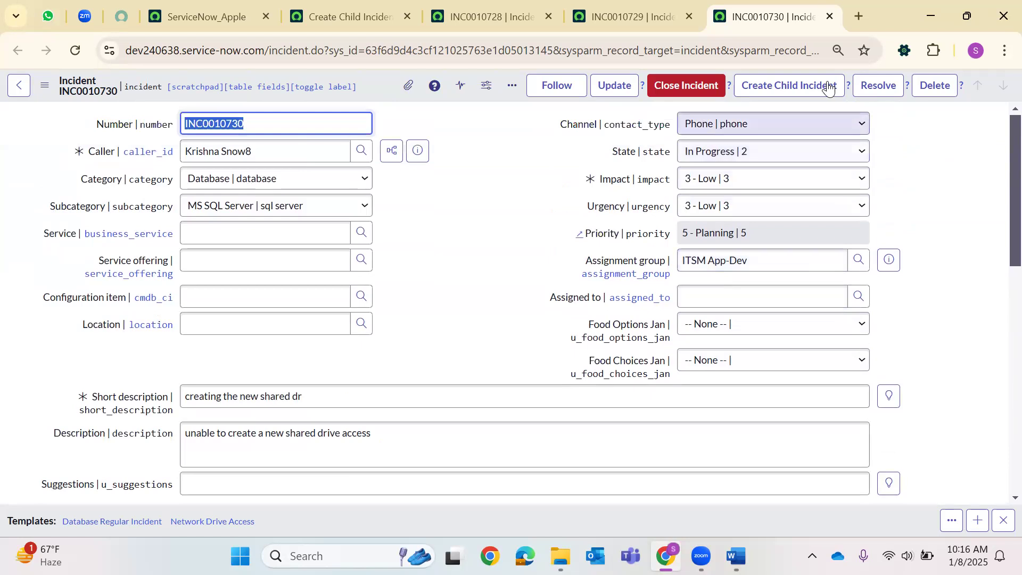
click(548, 17)
click(549, 17)
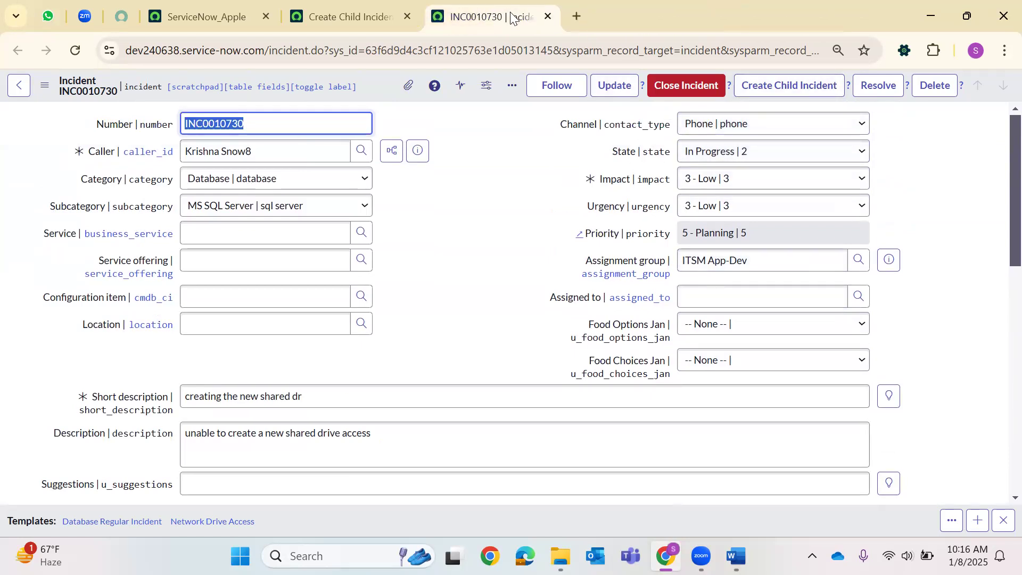
Close the INC0010730 and Create Child Incident tabs, then bring up the All menu filtered to 'UI Action'.
click(548, 17)
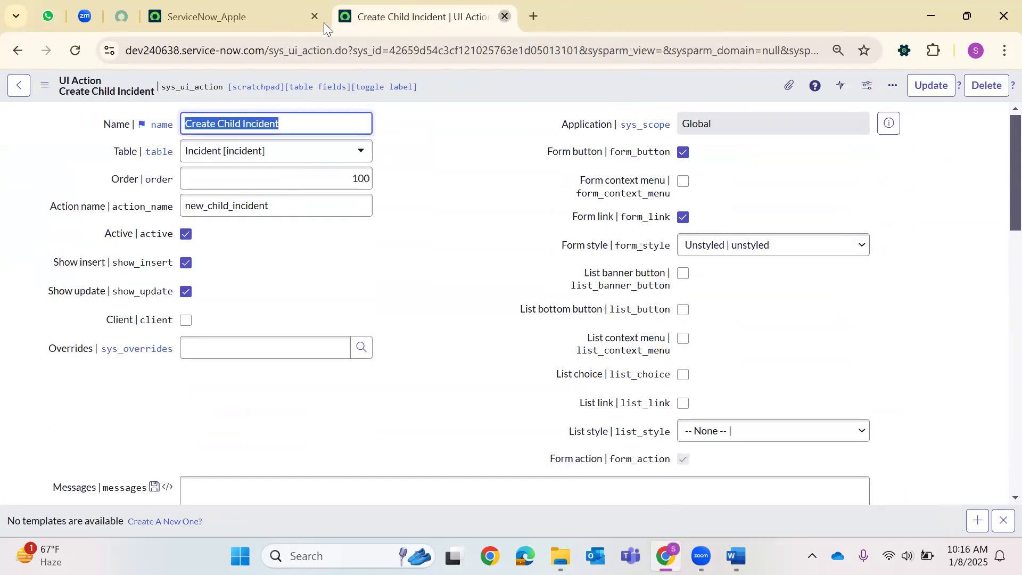
key(ctrl+w)
click(76, 85)
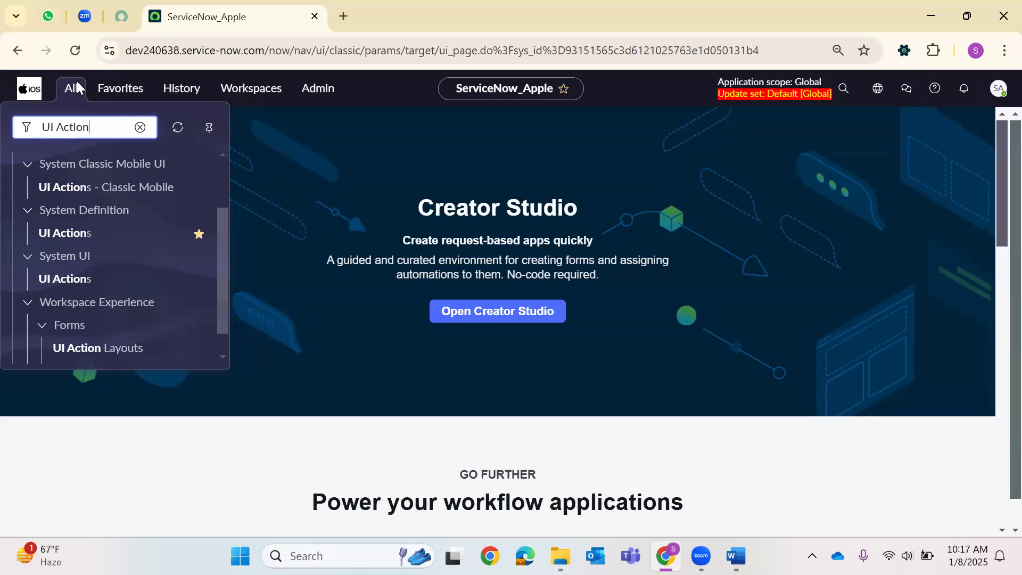
Open System Definition > UI Actions in a new browser tab and switch to it.
right_click(81, 236)
click(249, 255)
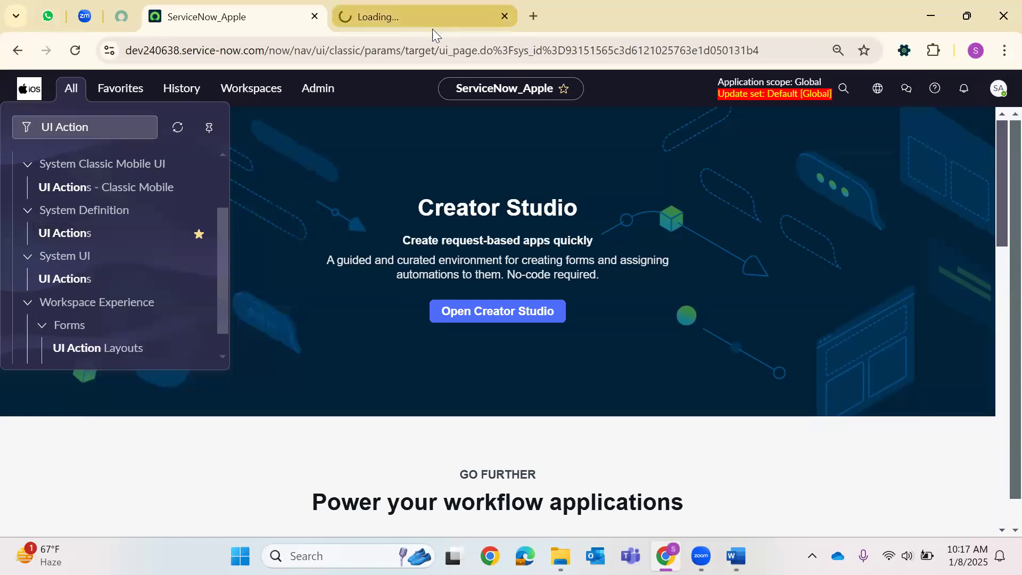
click(432, 27)
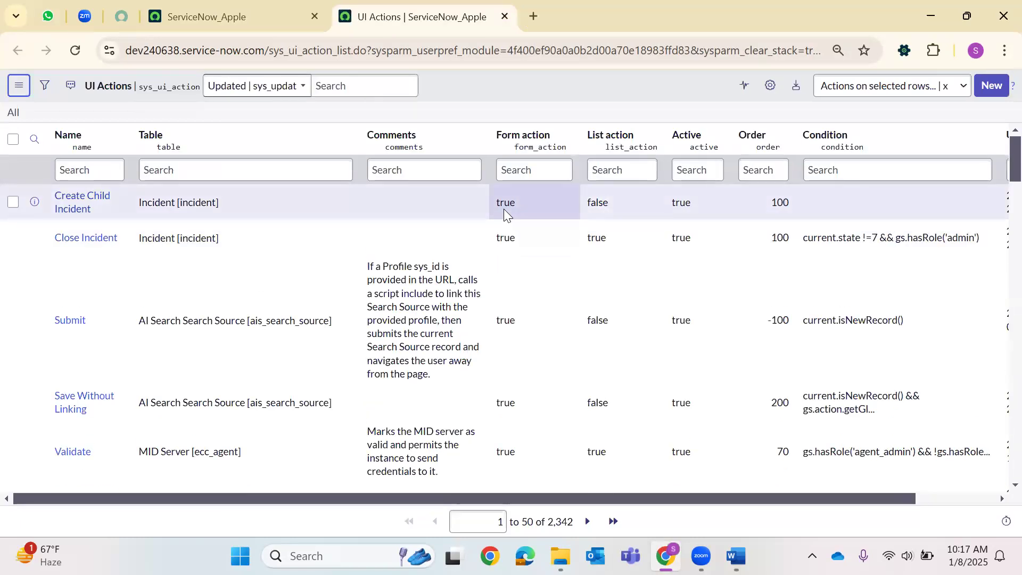
Start a blank UI Action record from the UI Actions list.
click(992, 89)
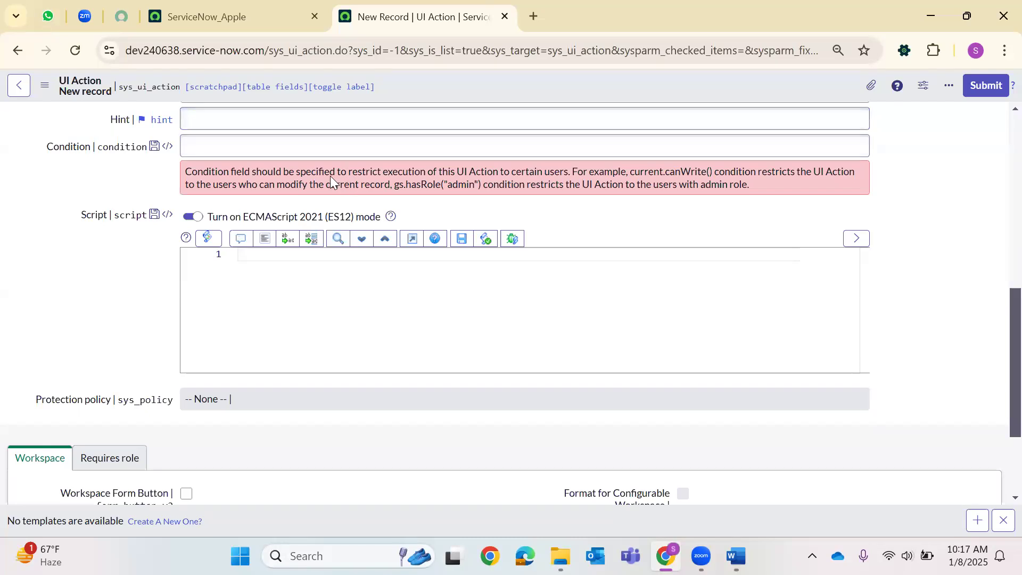
scroll(319, 181, up, 10)
Name the UI Action CurrentTime on the Incident table with action name current_time.
scroll(299, 208, up, 2)
click(223, 124)
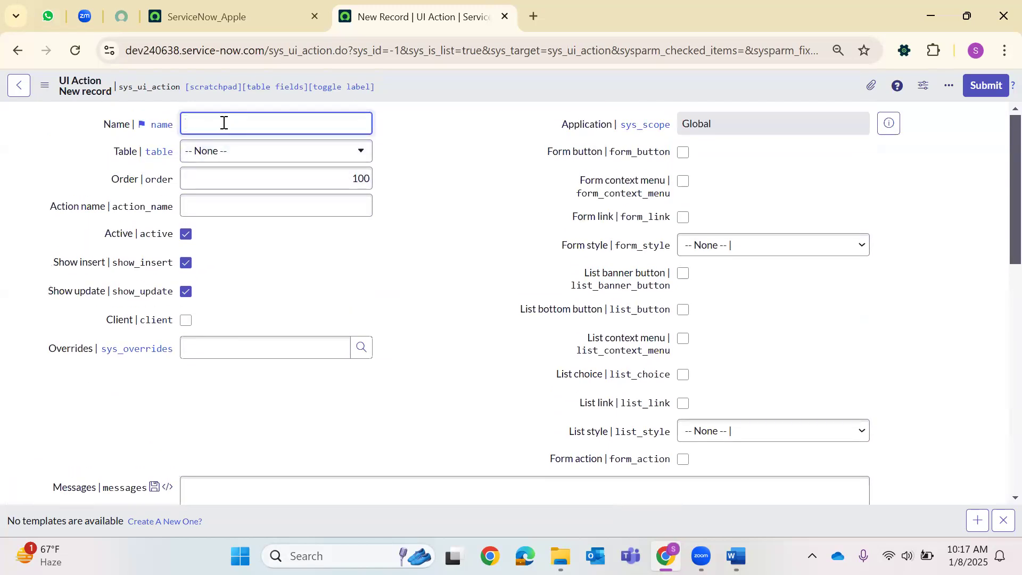
text(Current)
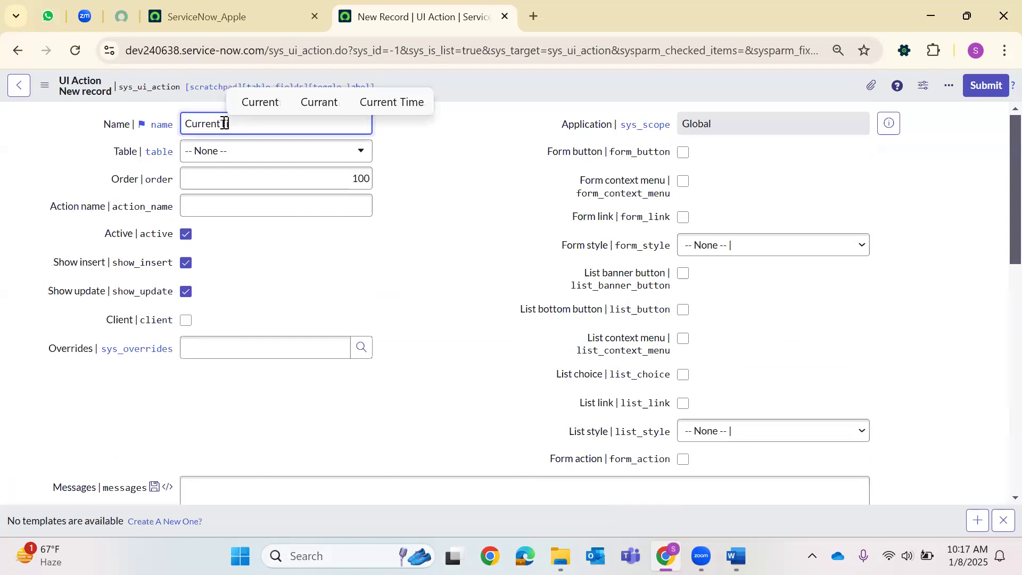
text(Time)
click(222, 153)
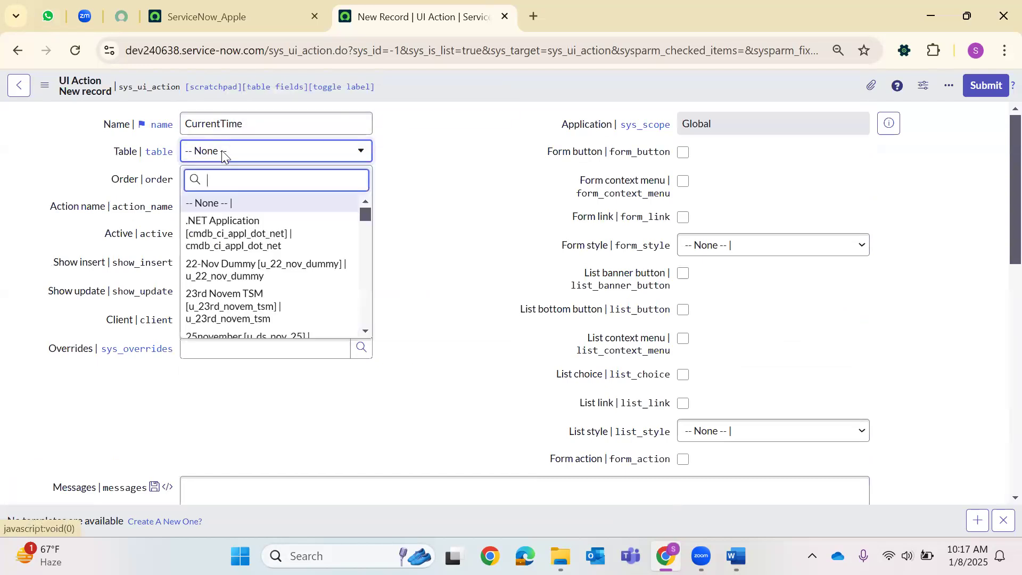
text(inci)
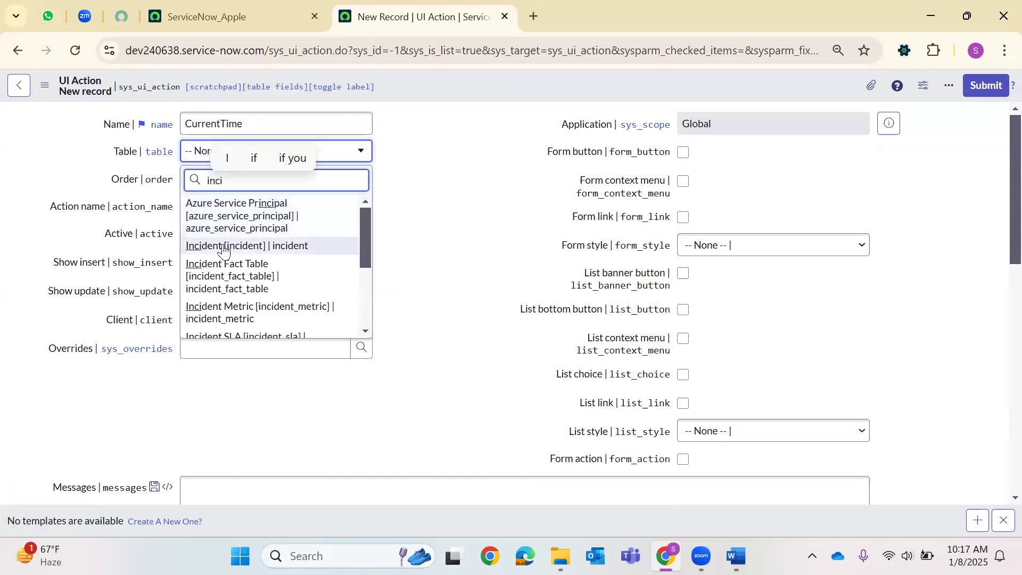
click(225, 246)
click(250, 203)
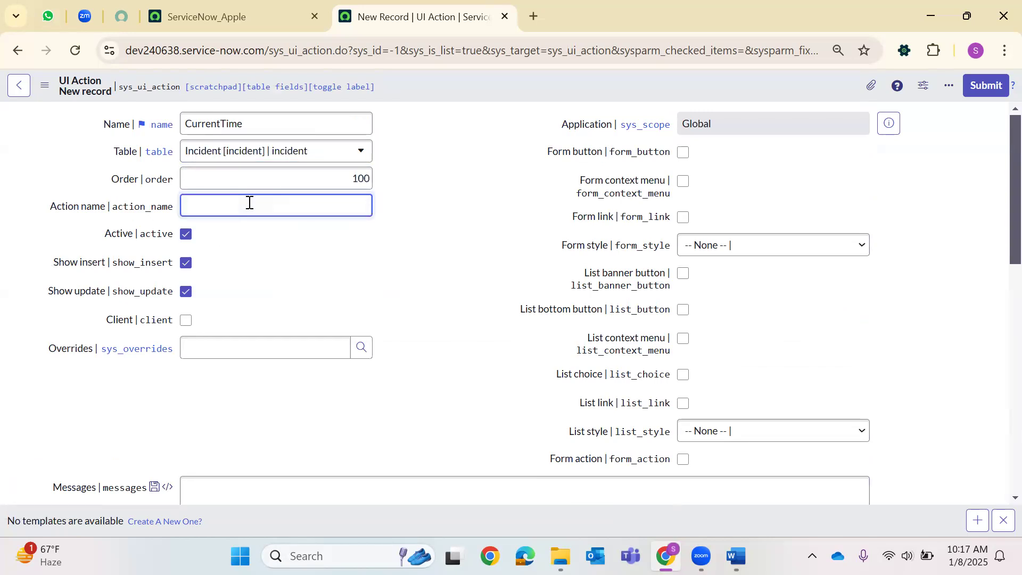
text(current_time)
Make it a Primary-style form button that runs on the Client.
click(683, 152)
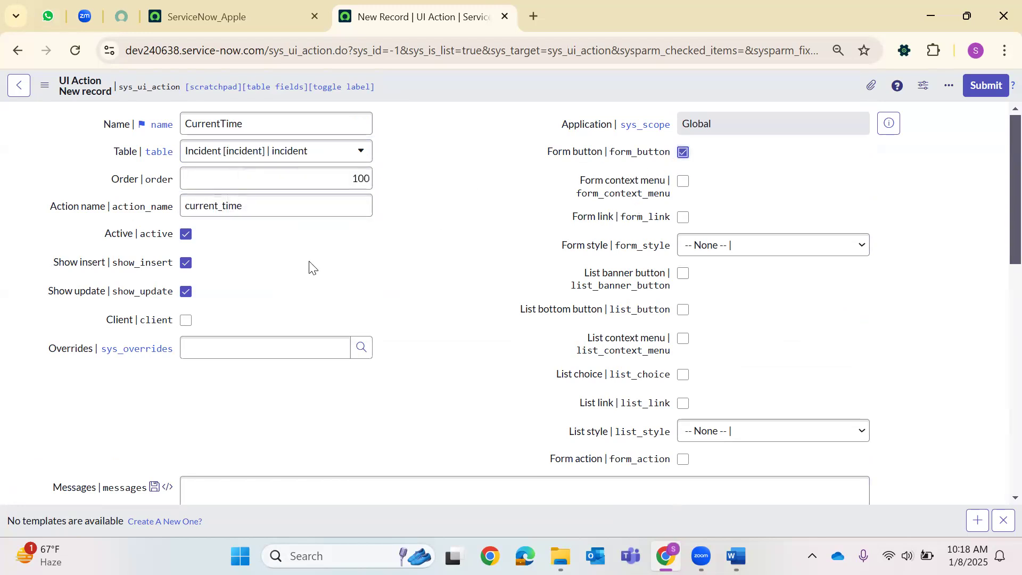
click(737, 253)
click(725, 285)
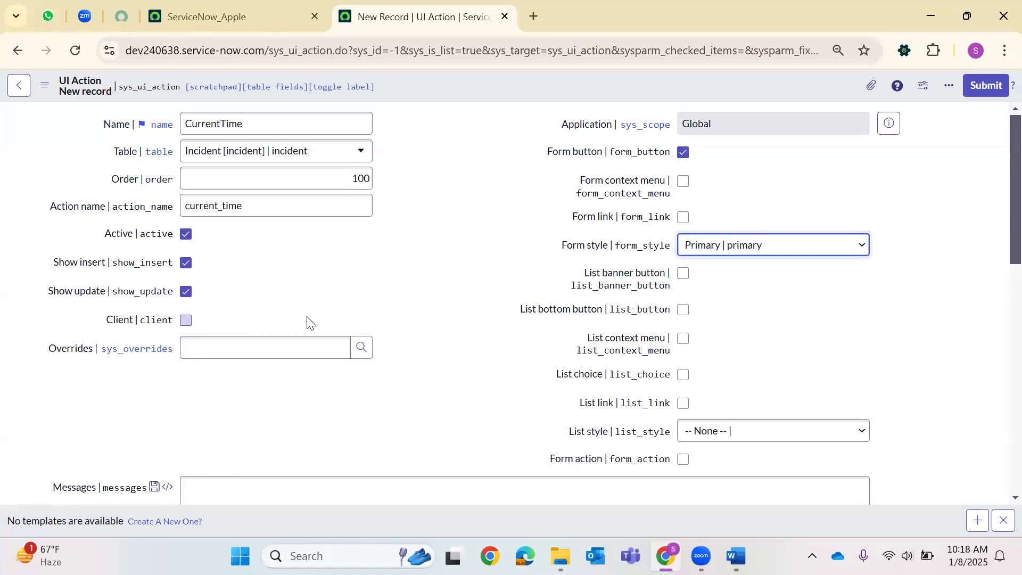
click(307, 322)
scroll(328, 318, down, 3)
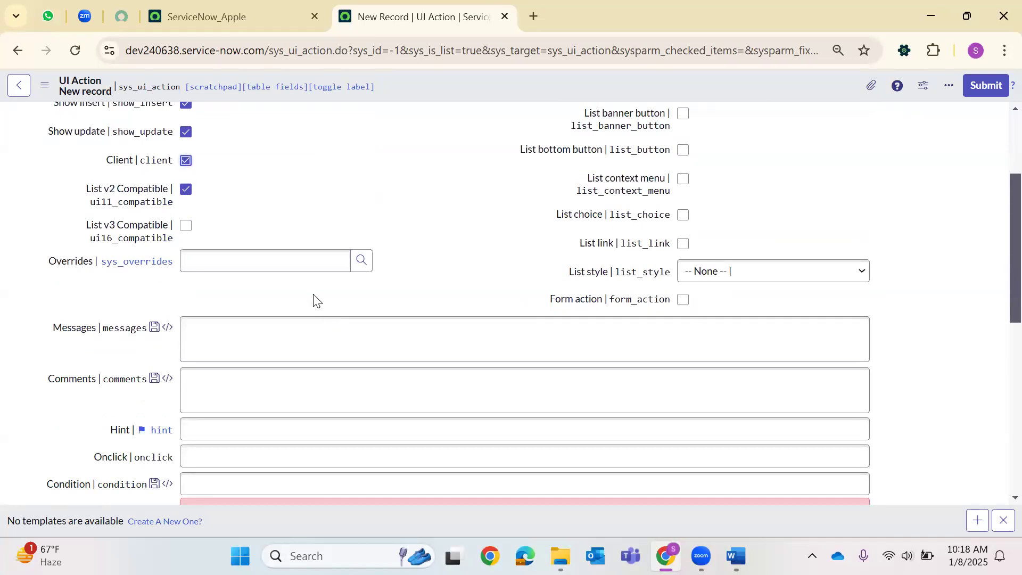
scroll(315, 299, down, 5)
Enter runClientScript(); as the UI Action's condition.
click(250, 321)
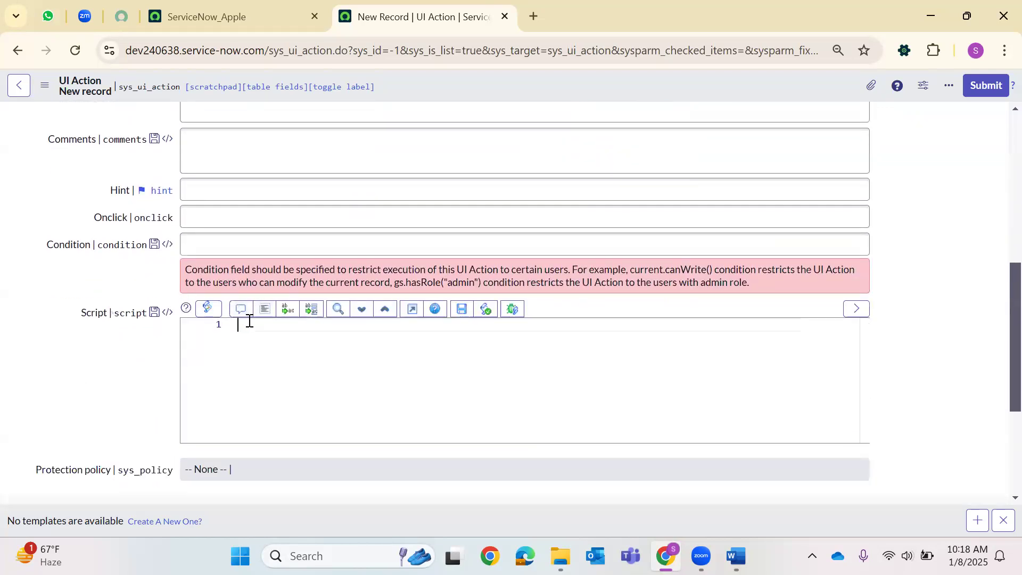
click(208, 240)
text(r)
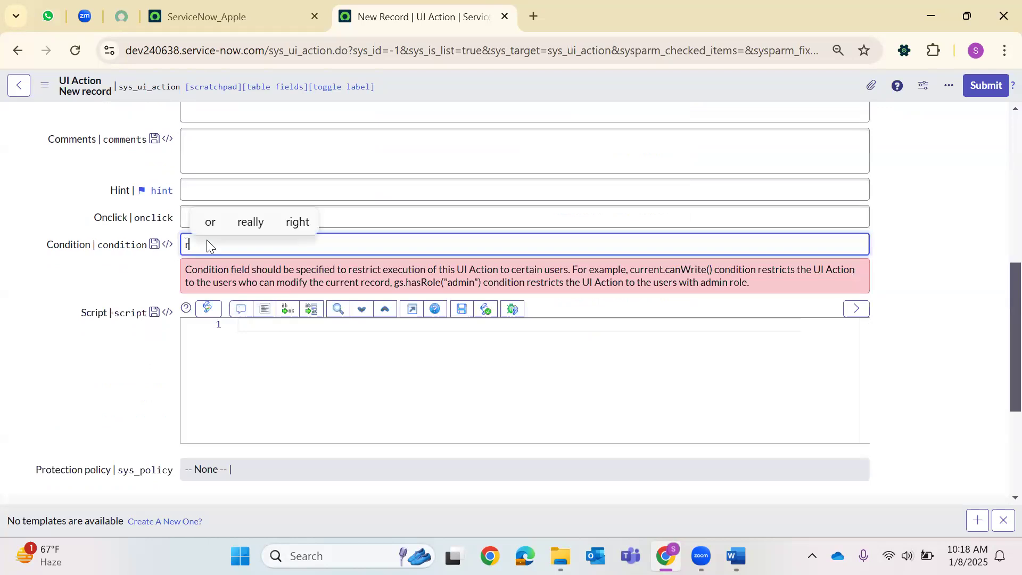
text(unClie)
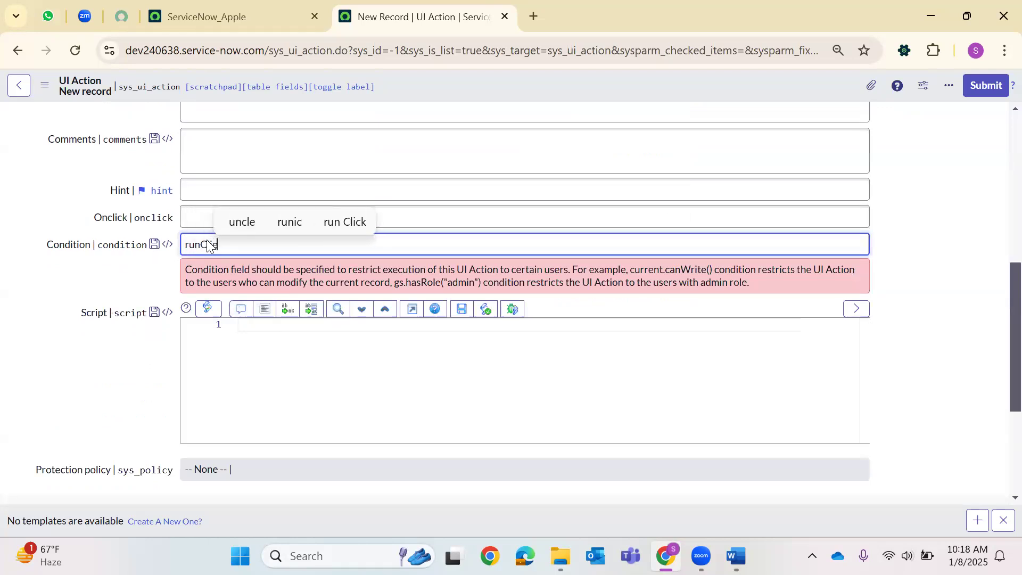
text(ntScript();)
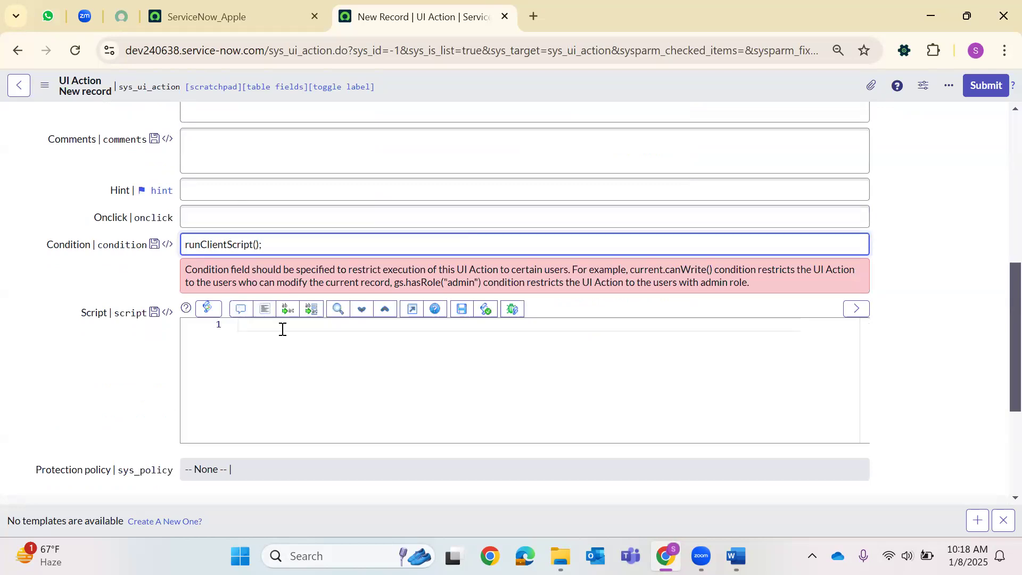
click(278, 331)
Write function runClientScript(){ with alert('Form is getting loaded and Today is Jan 8th');.
text(function)
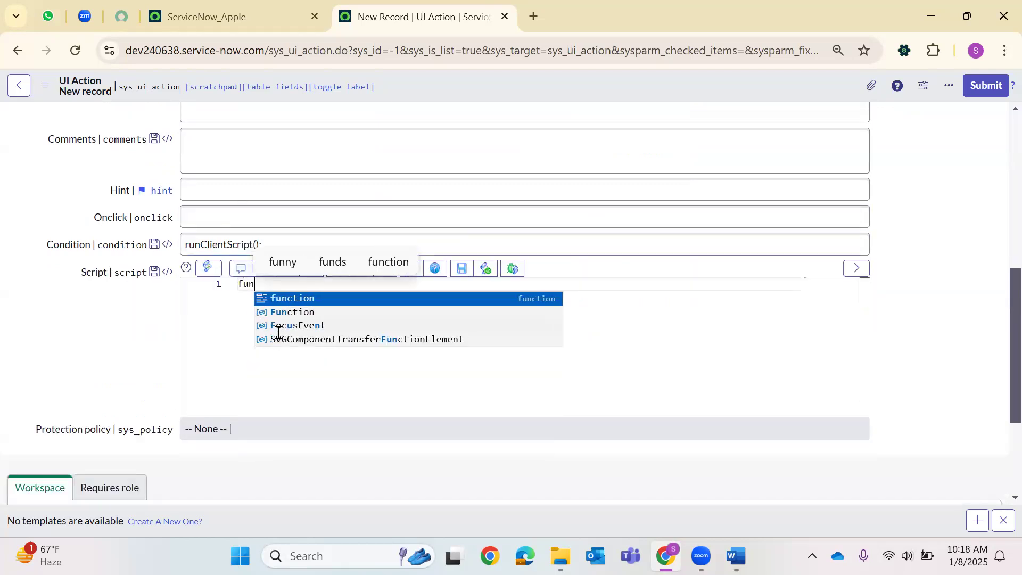
double_click(221, 244)
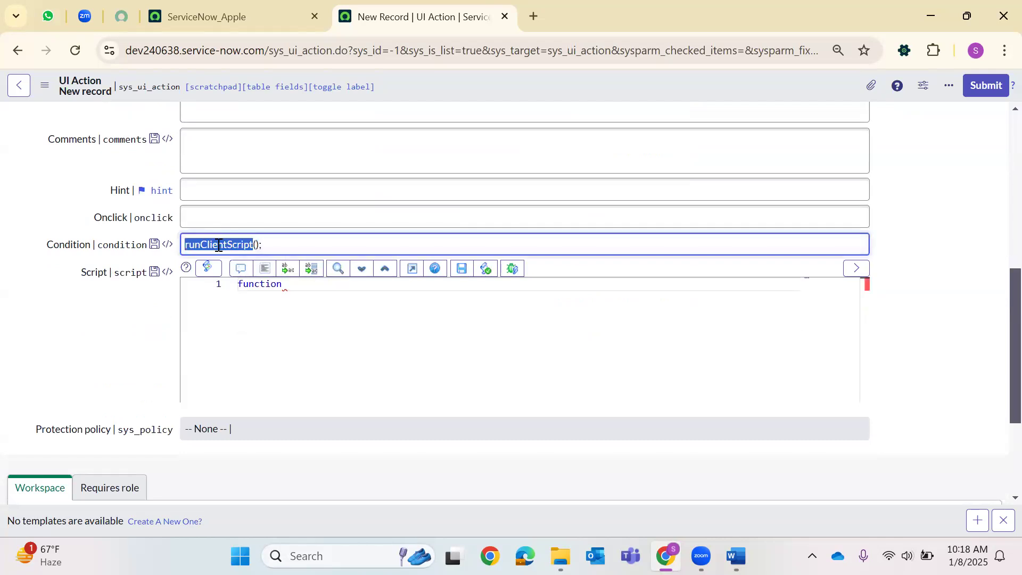
right_click(221, 246)
click(260, 326)
click(292, 282)
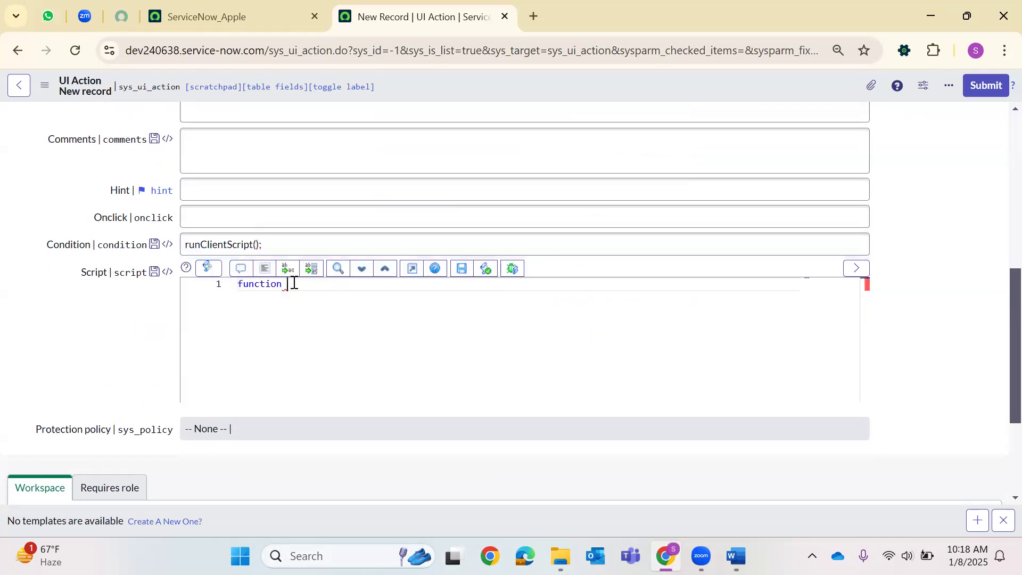
right_click(292, 282)
key(ctrl+v)
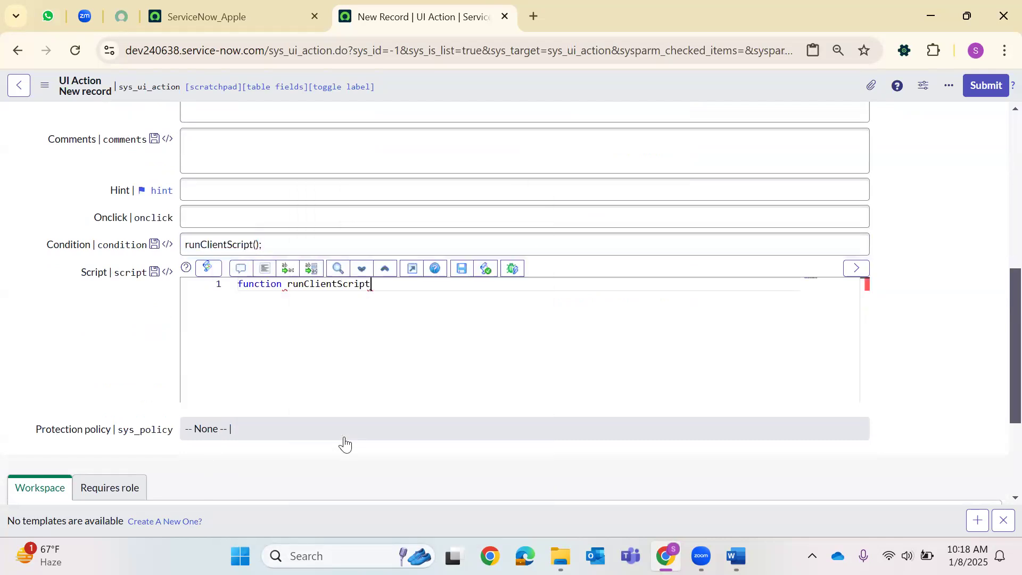
text((){)
key(Return)
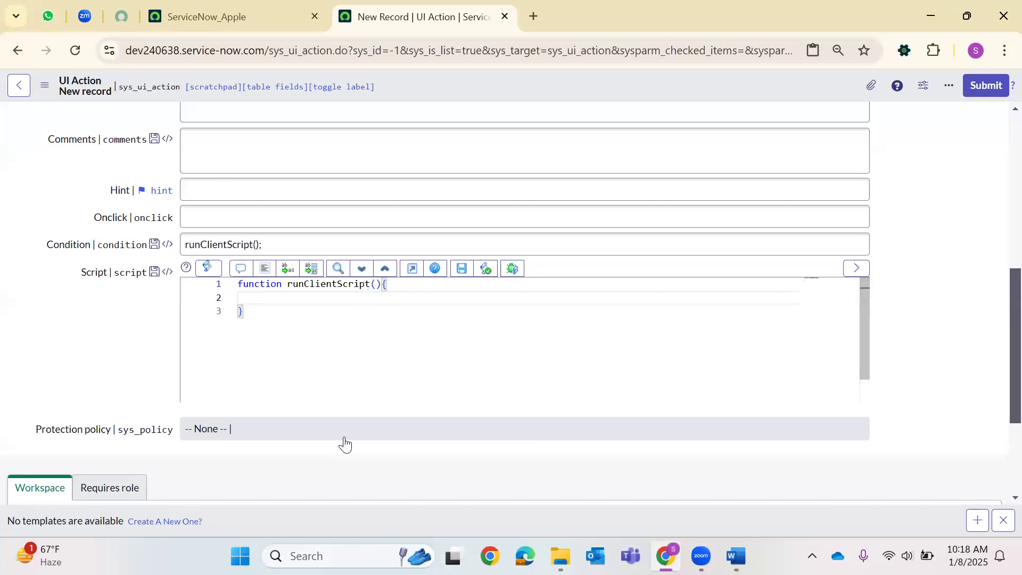
text(alert()
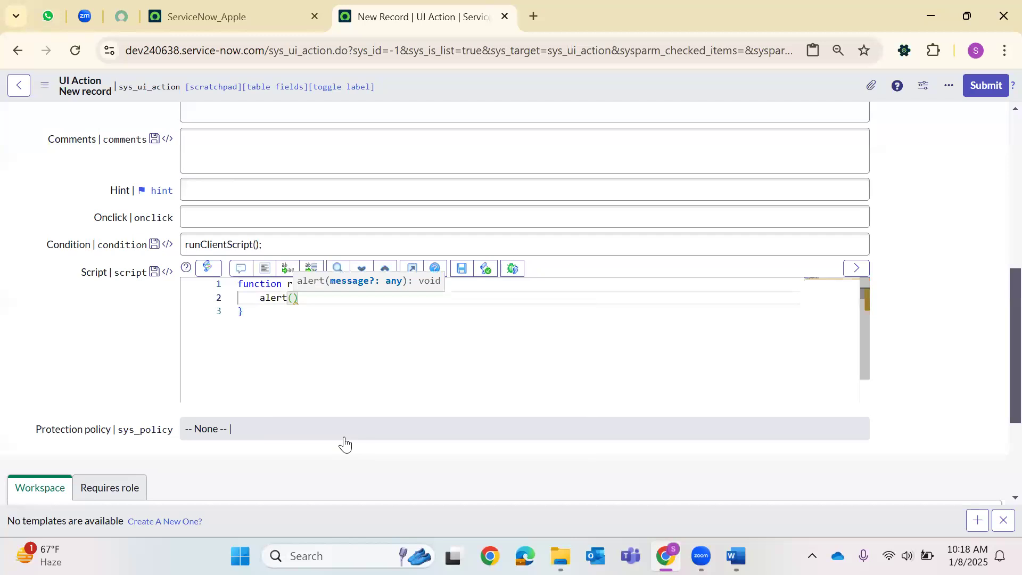
text(')
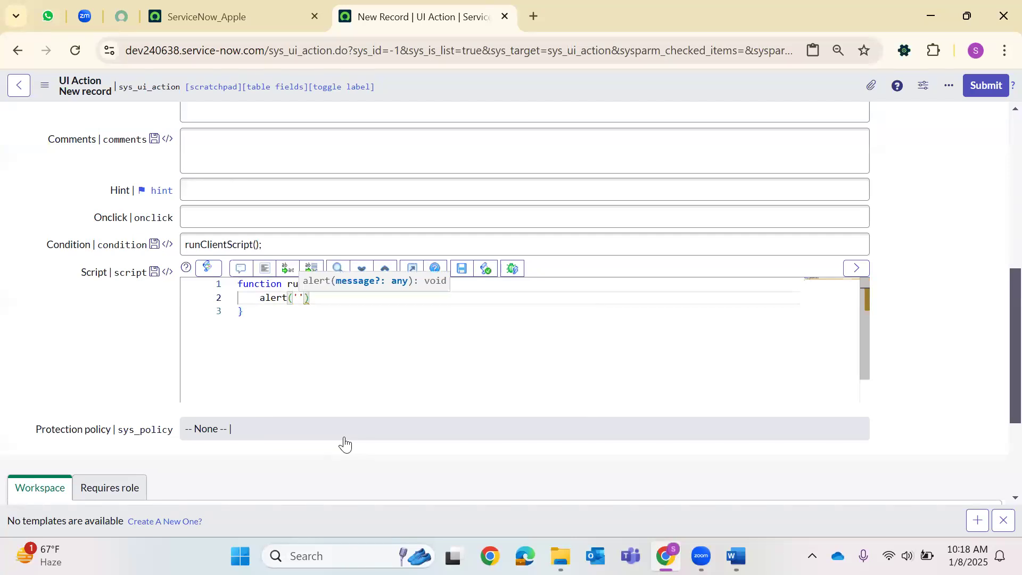
text(Form is )
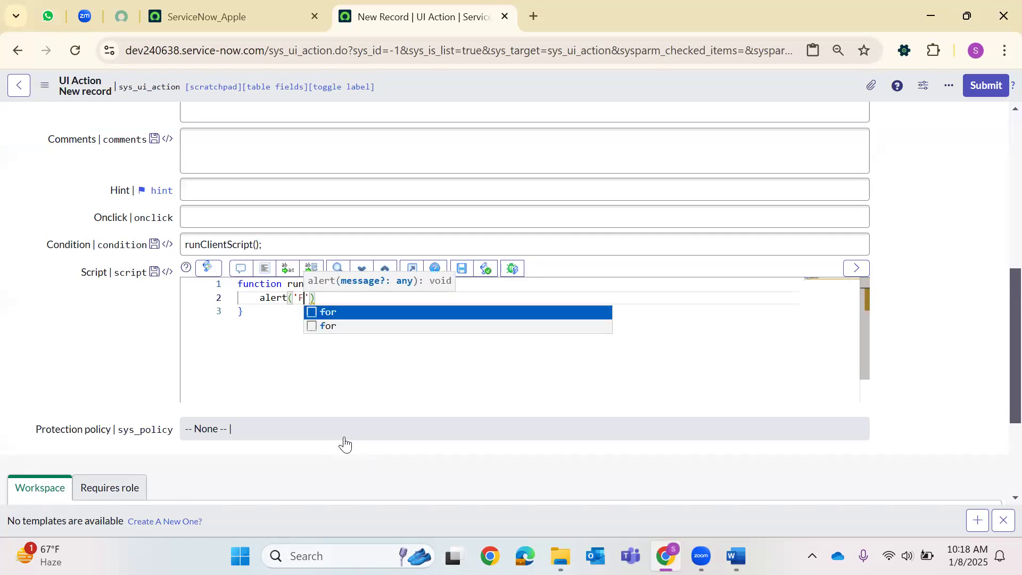
text(getting loade)
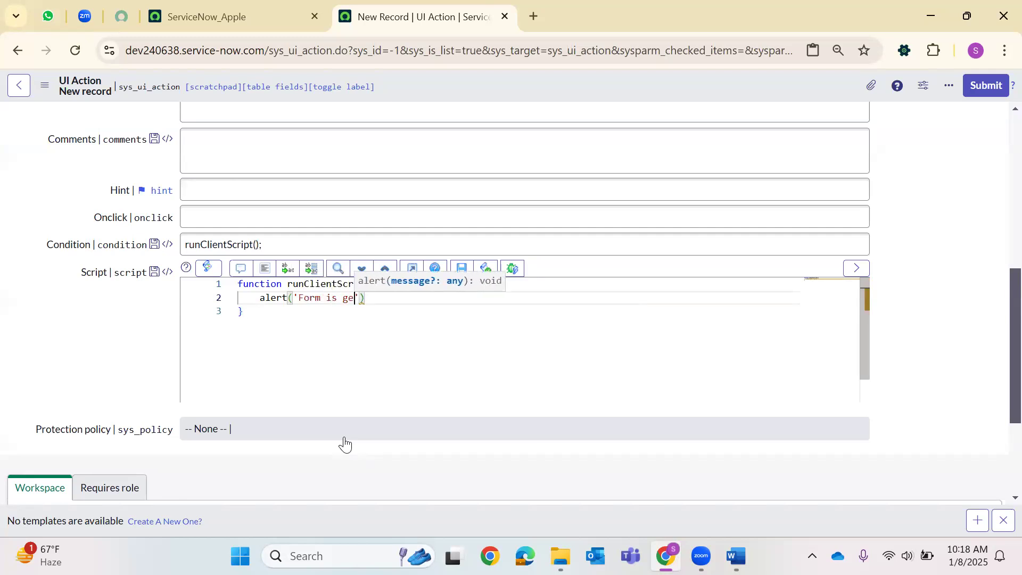
text(d and Today)
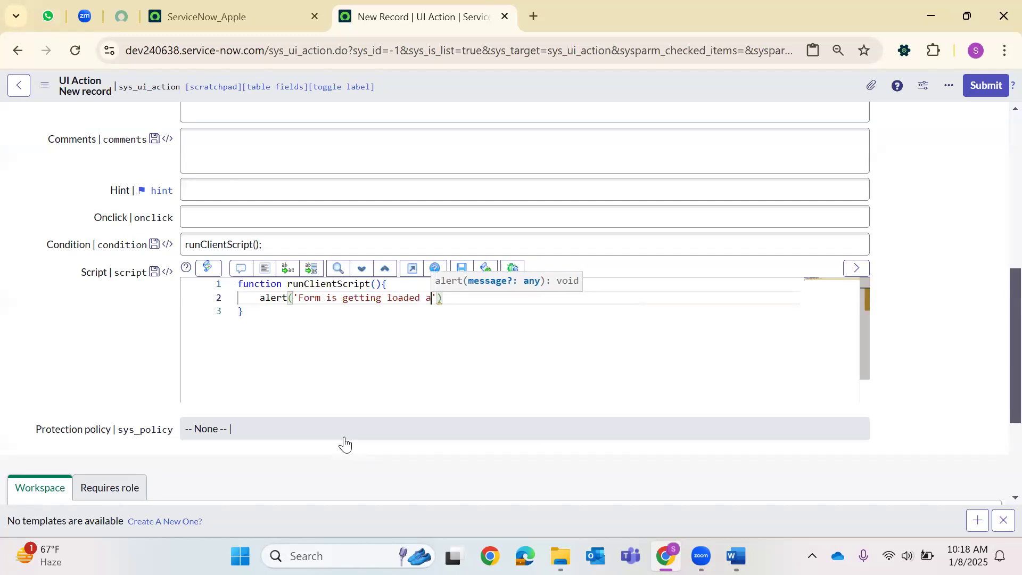
text( is Jan 8)
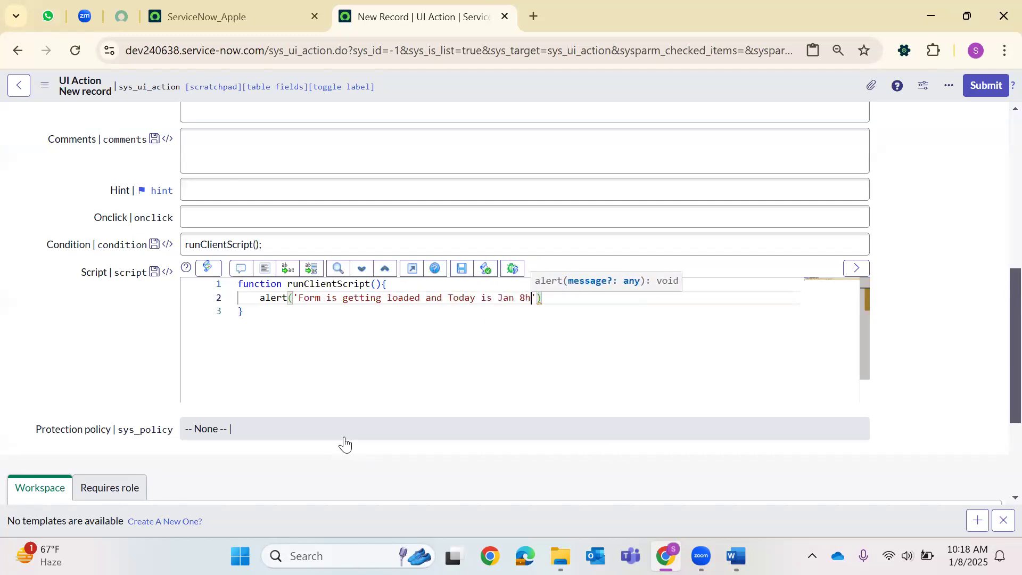
text(th');)
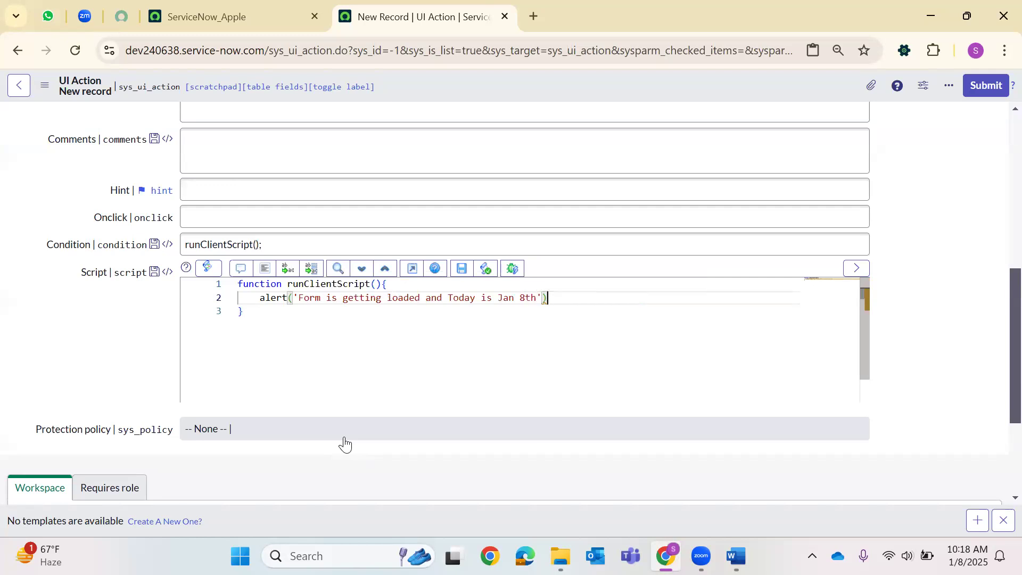
Add gsftSubmit(null,g_form.getFormElement(),'current_time'); on line 3, copying current_time from Action name.
key(Return)
text(g)
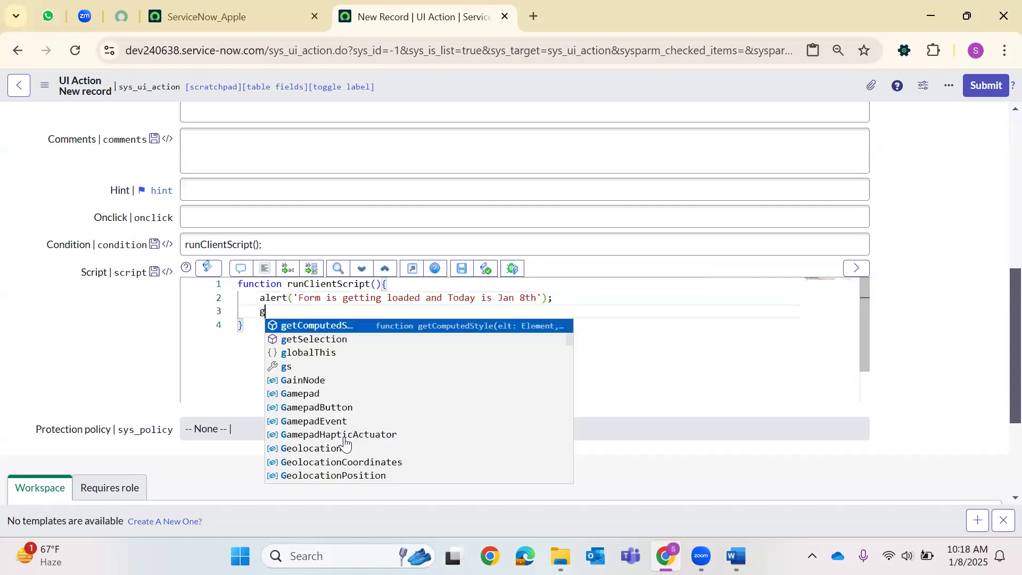
text(sfts)
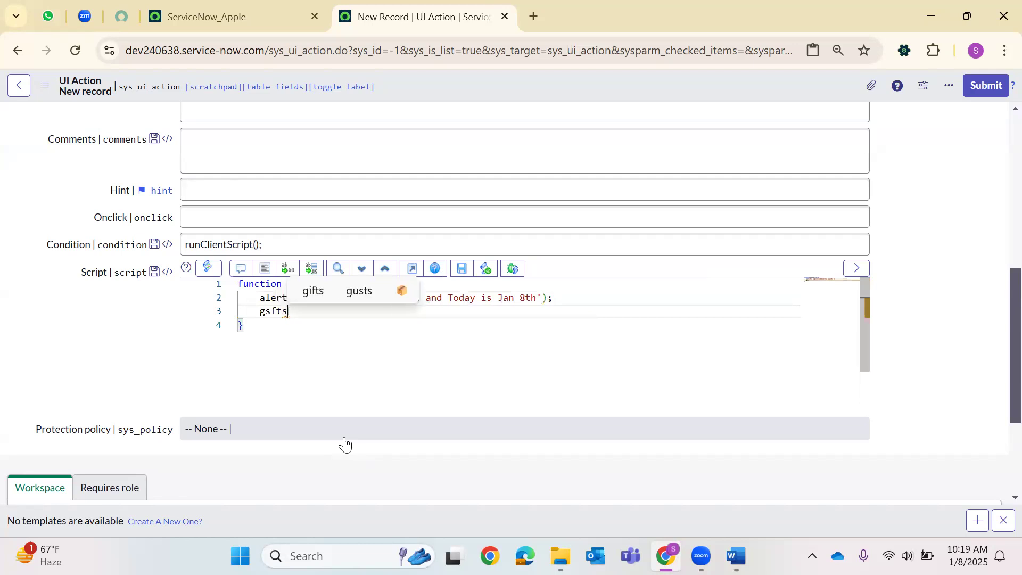
key(BackSpace)
text(Submit())
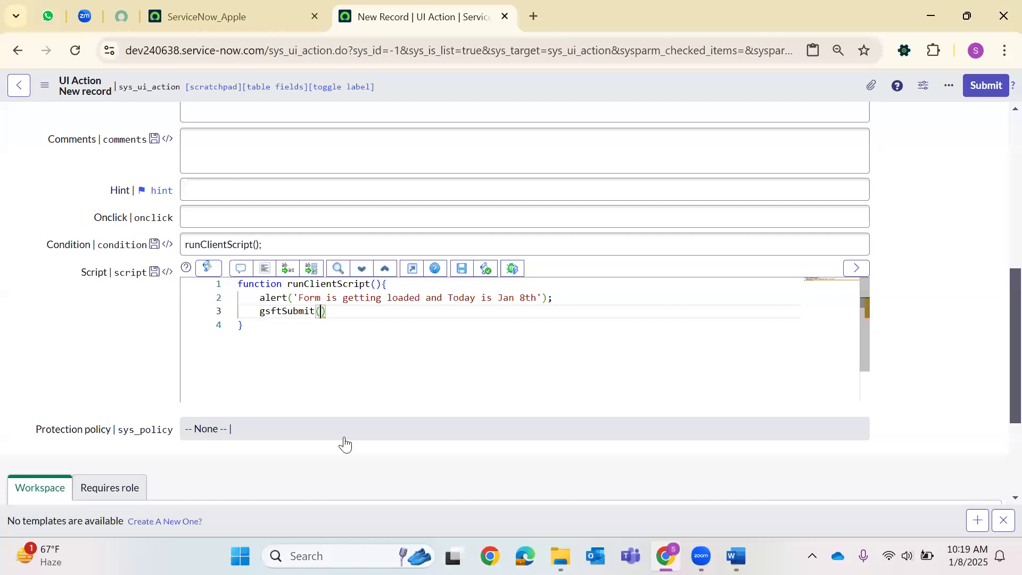
text(null,g_form.get)
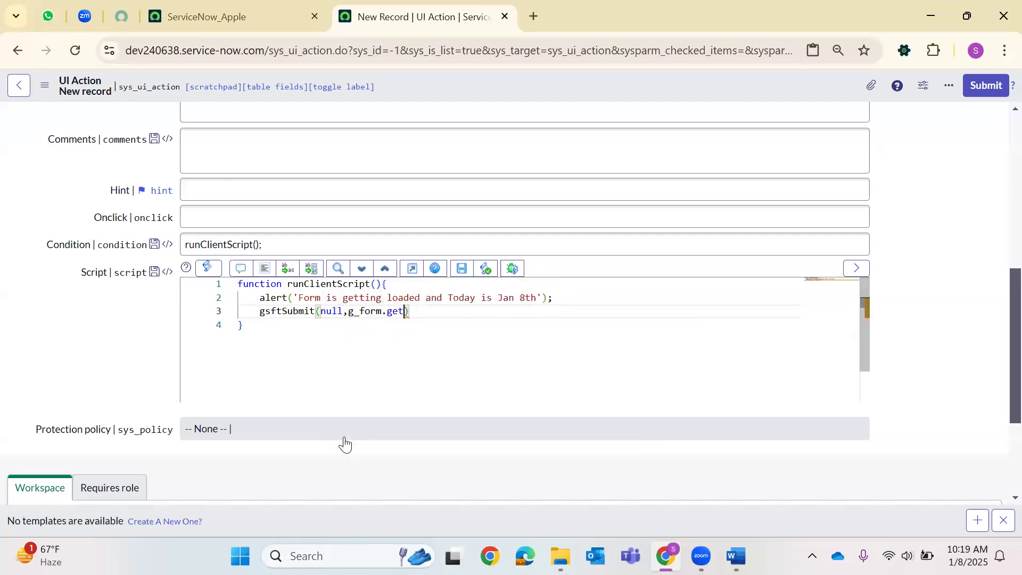
text(For)
text(mElement)
text(()
text(),')
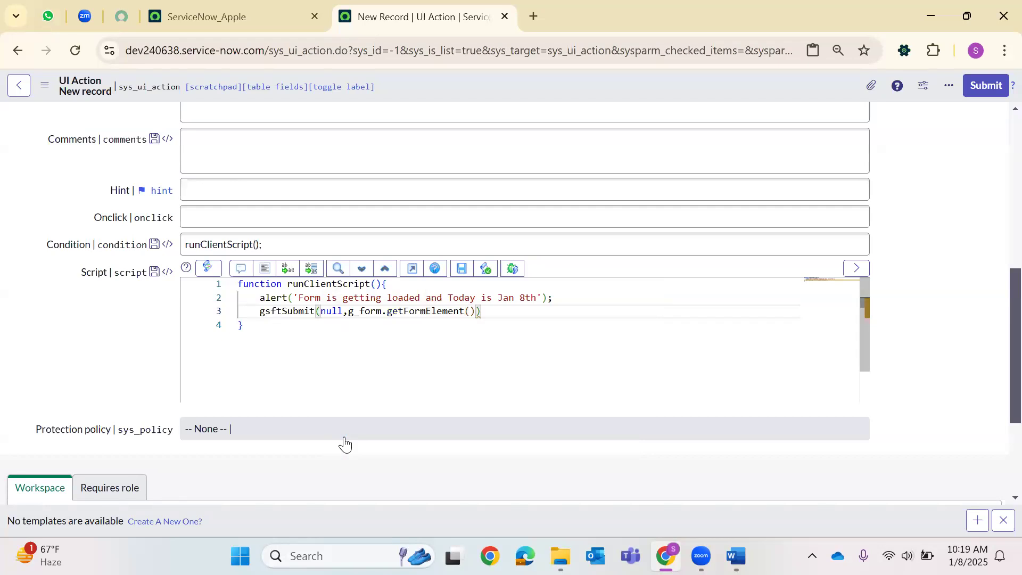
scroll(313, 171, up, 10)
click(207, 213)
double_click(206, 214)
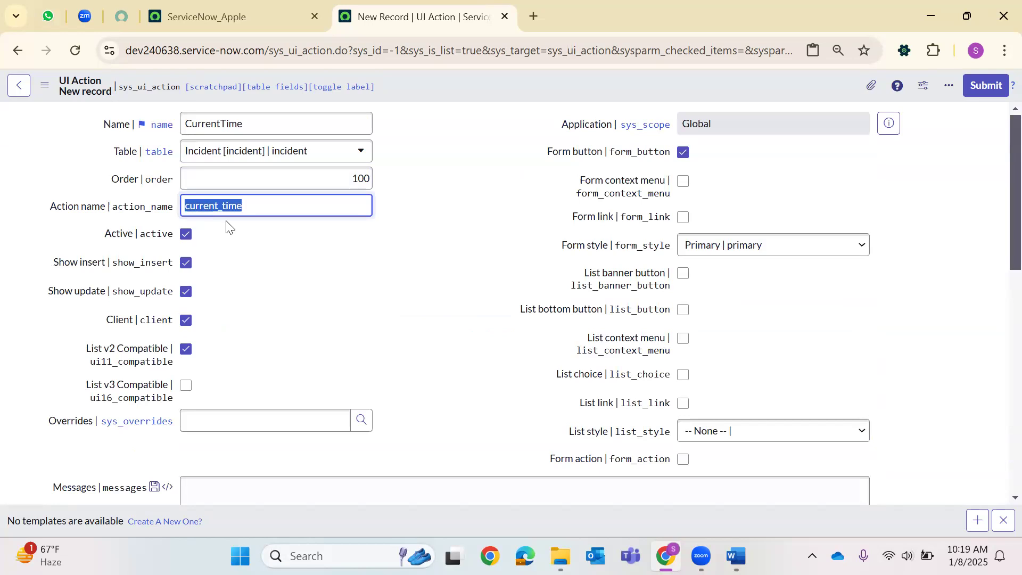
scroll(228, 225, down, 10)
click(486, 311)
key(ctrl+v)
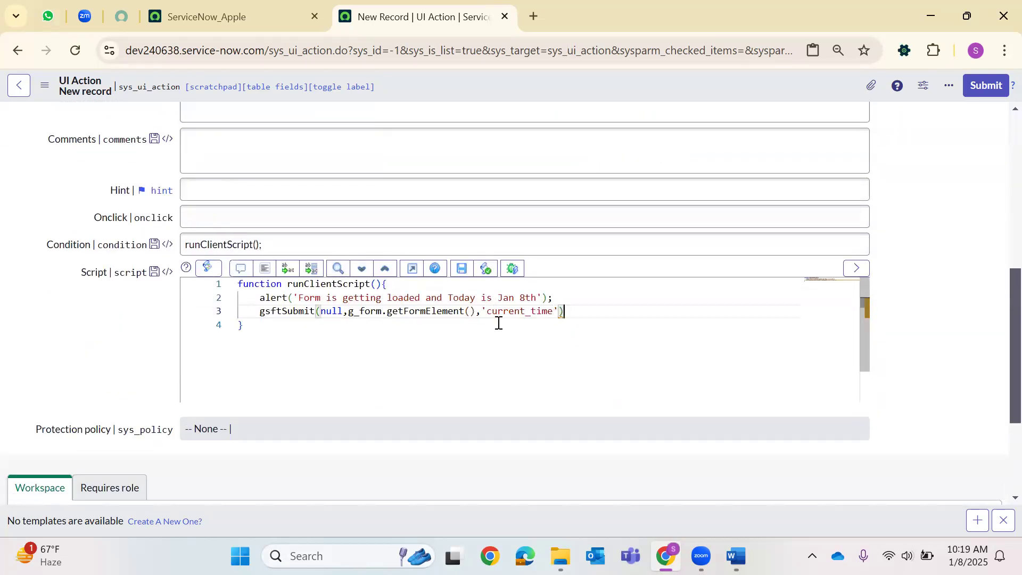
key(End)
text(;)
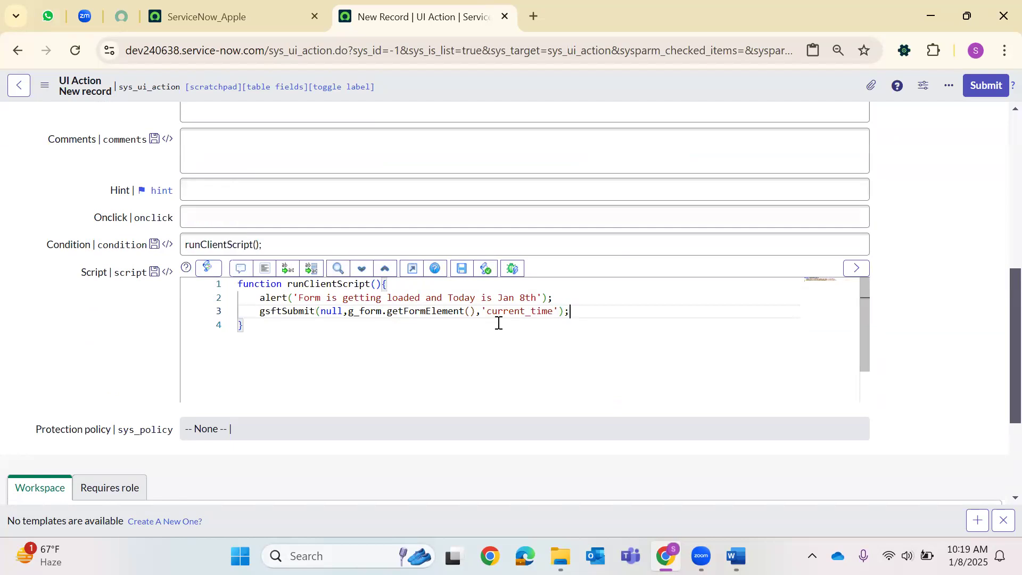
Add if(typeof window == 'undefined'){ on a new line after the client function.
click(306, 327)
key(Return)
text(if)
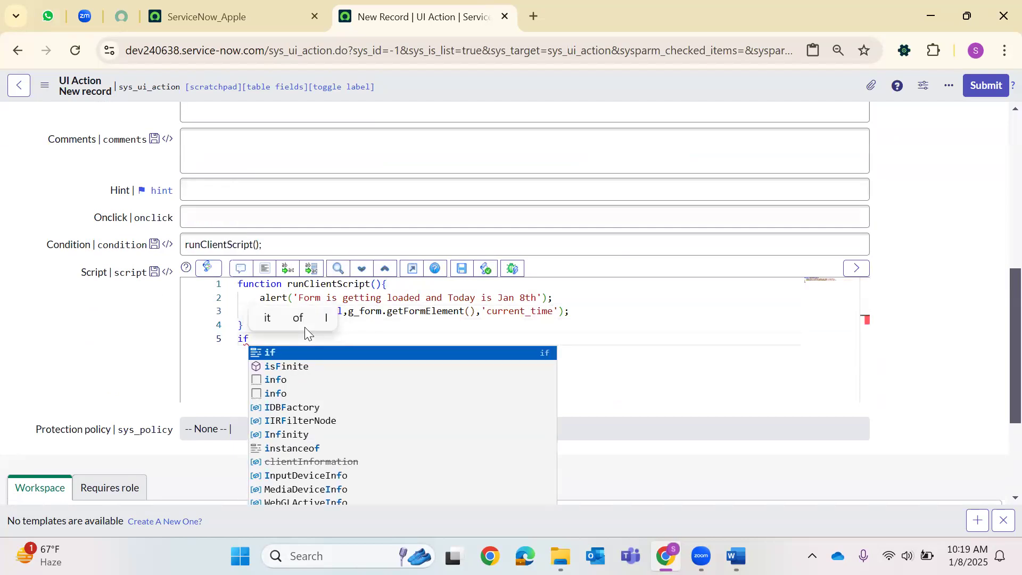
text((TypeError)
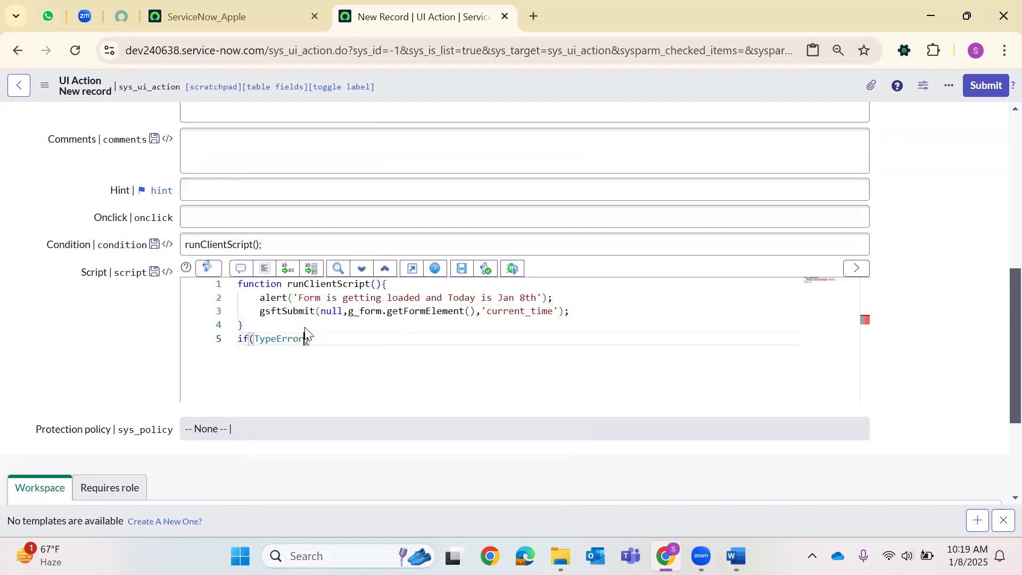
key(BackSpace)
key(BackSpace)
key(BackSpace)
key(Return)
text(window )
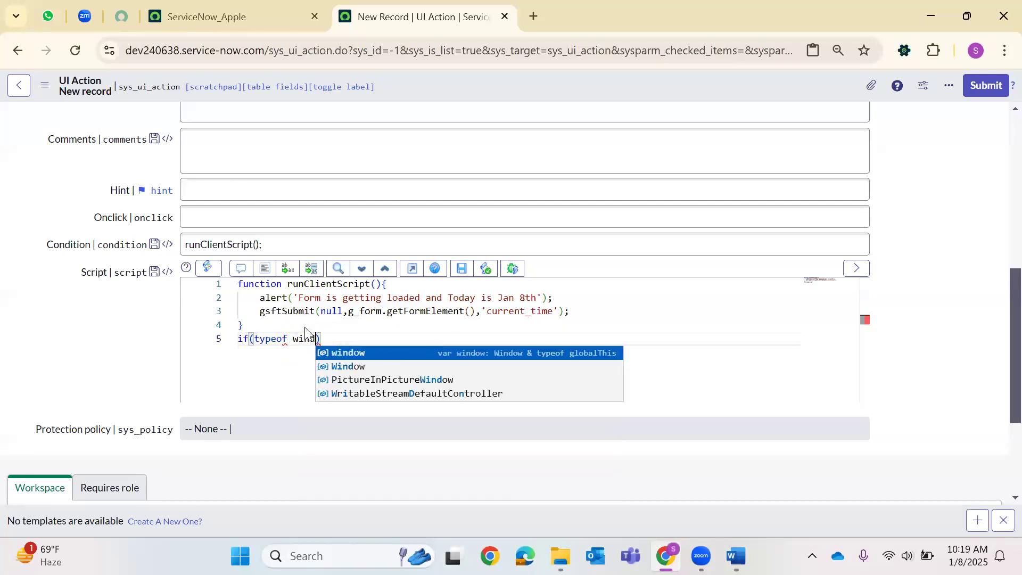
text(== ')
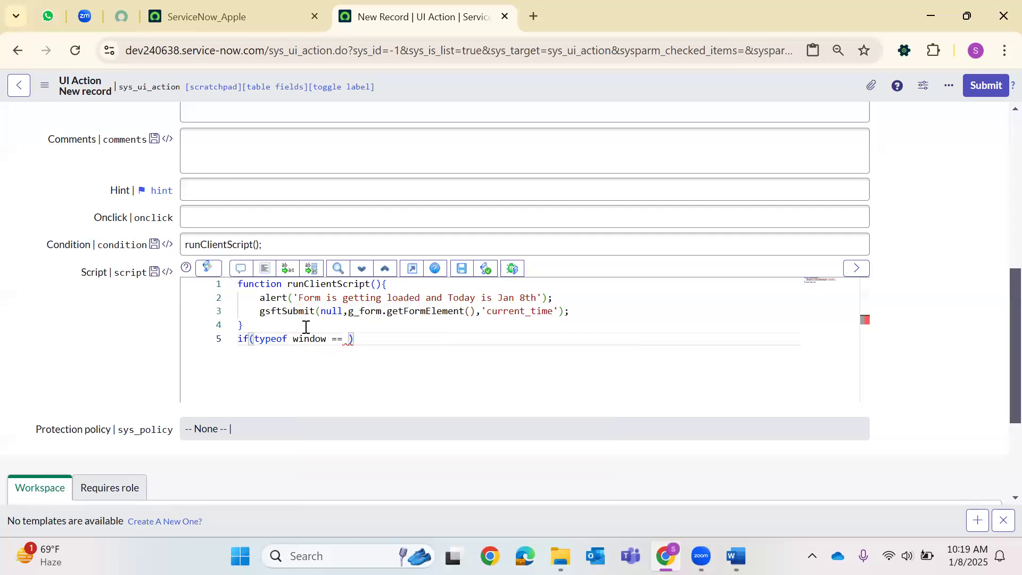
text(unde)
key(Return)
key(End)
text({)
Call runServerCode(); inside the if block and add a blank line after it.
key(Return)
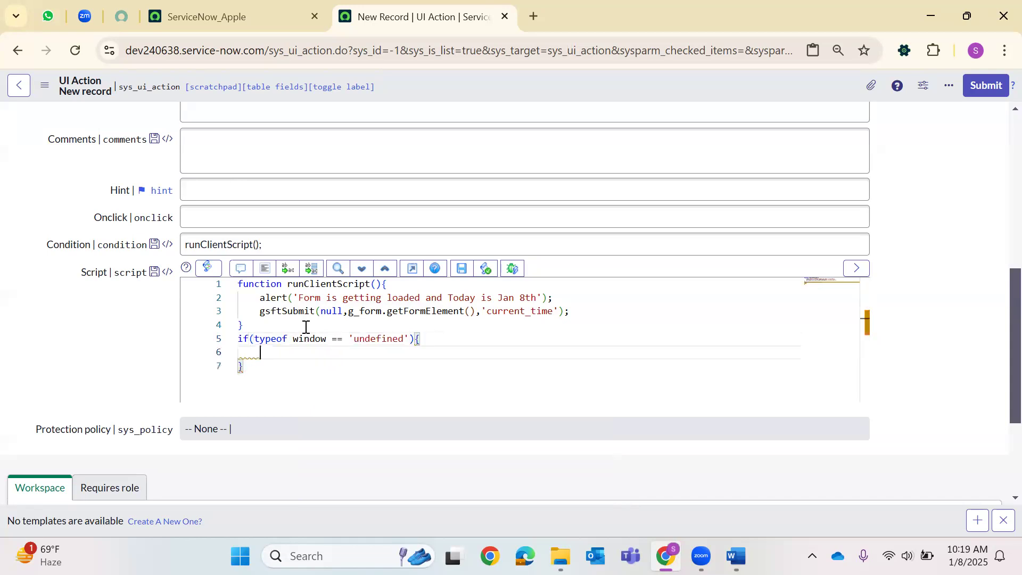
text(runSe)
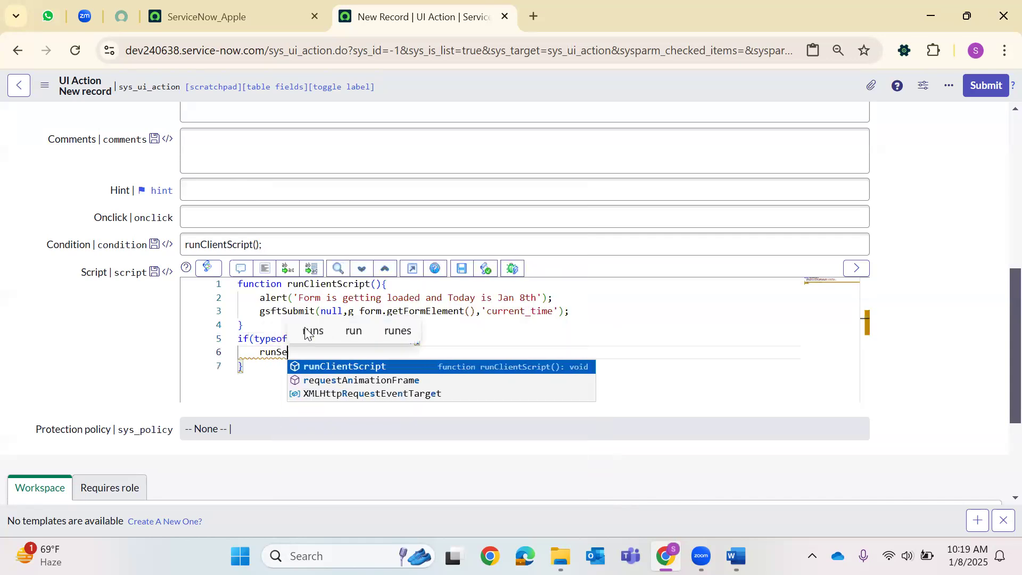
text(rverCode())
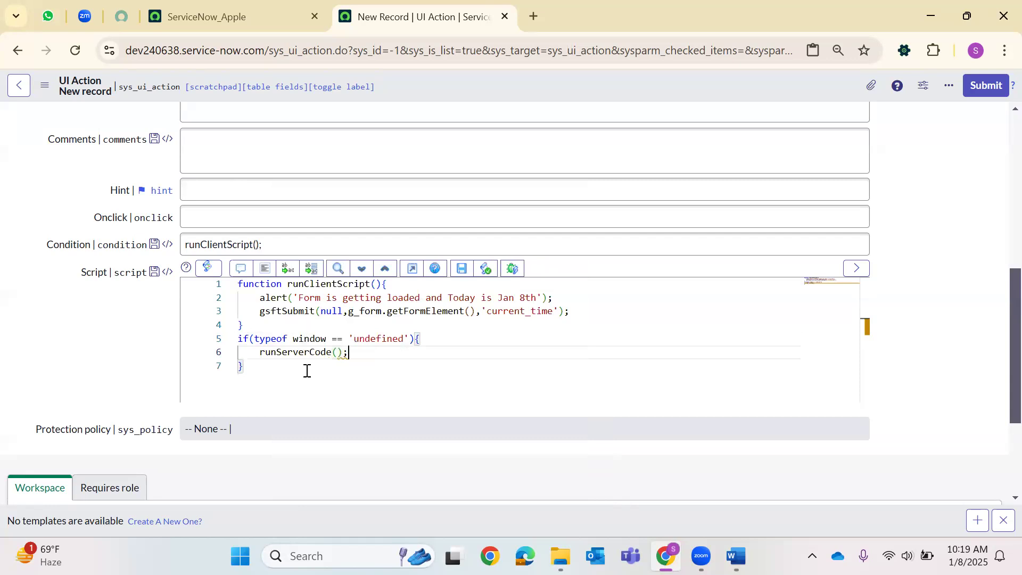
text(;)
click(291, 372)
key(Return)
key(Return)
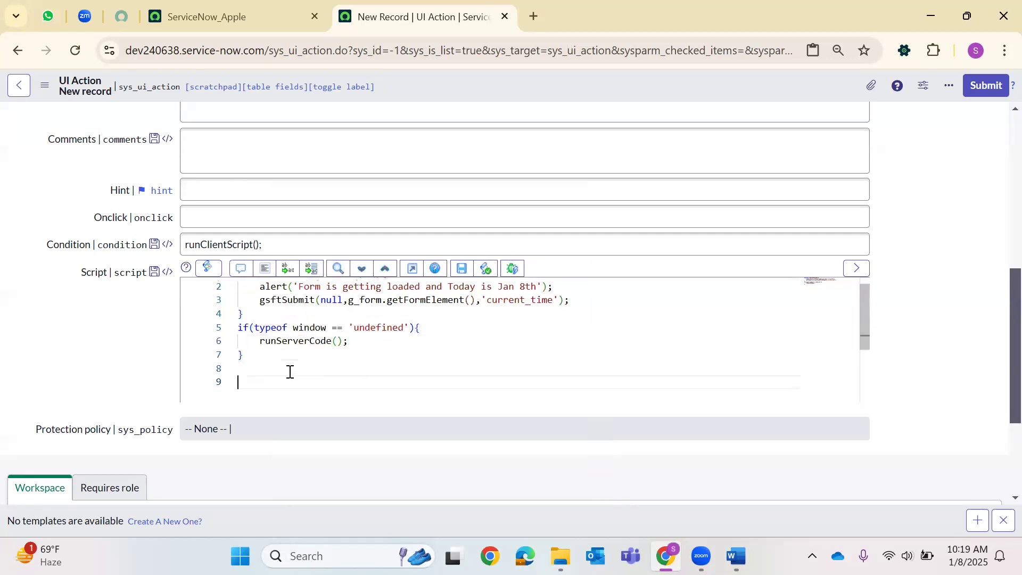
Declare function runServerCode(){ below the if block, reusing the copied name.
key(BackSpace)
text(function)
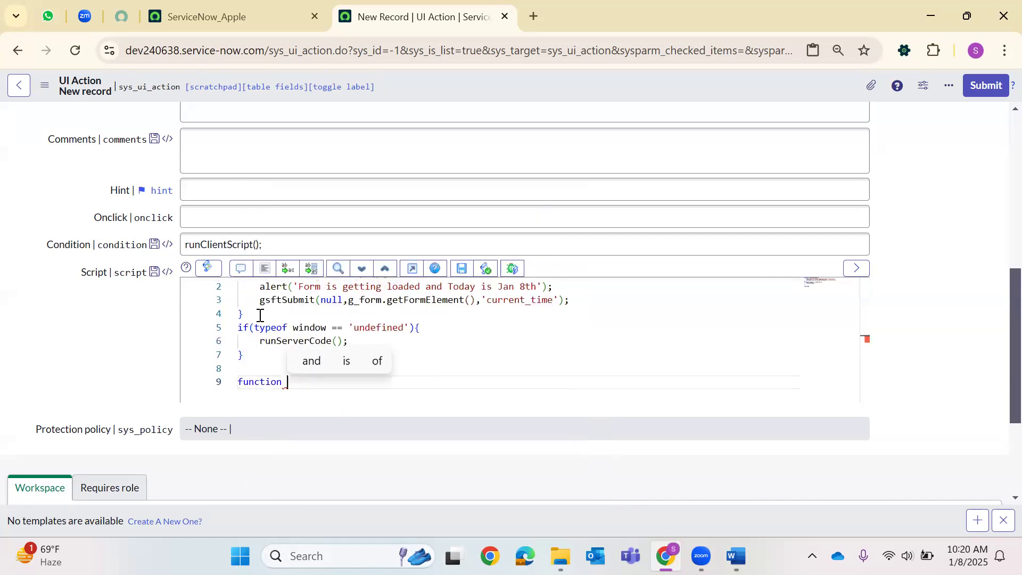
click(277, 341)
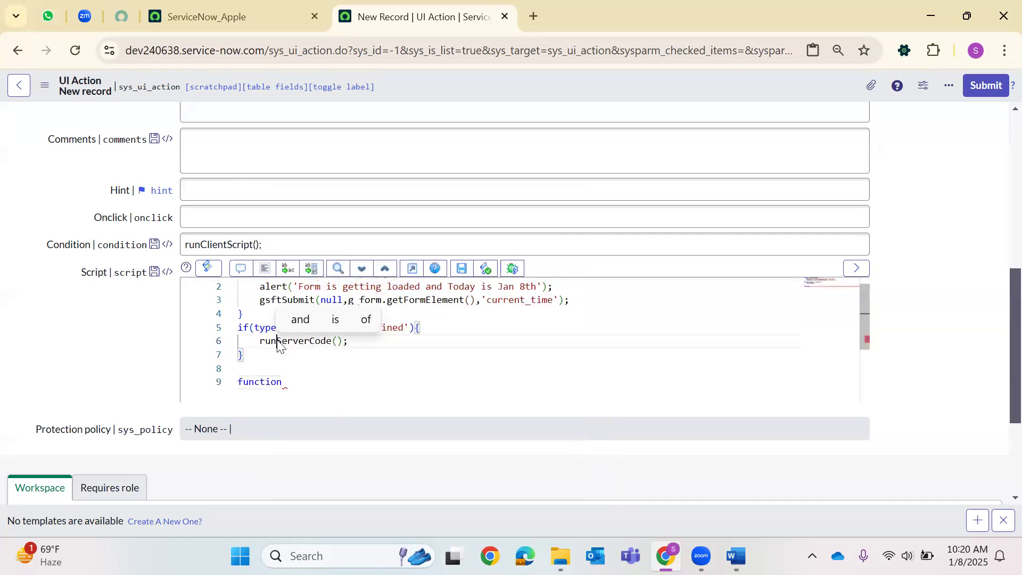
double_click(308, 343)
key(ctrl+c)
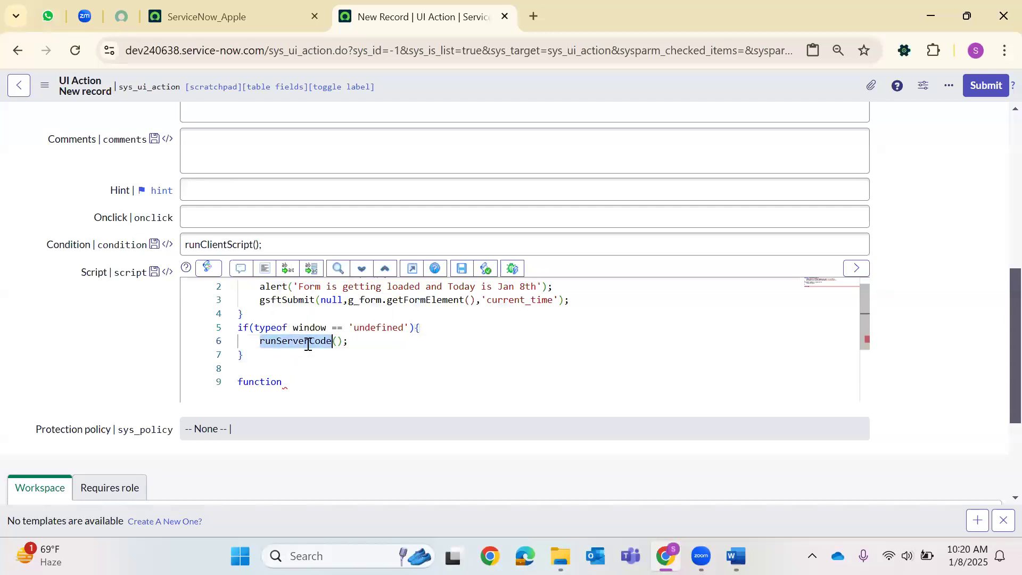
click(303, 377)
right_click(302, 381)
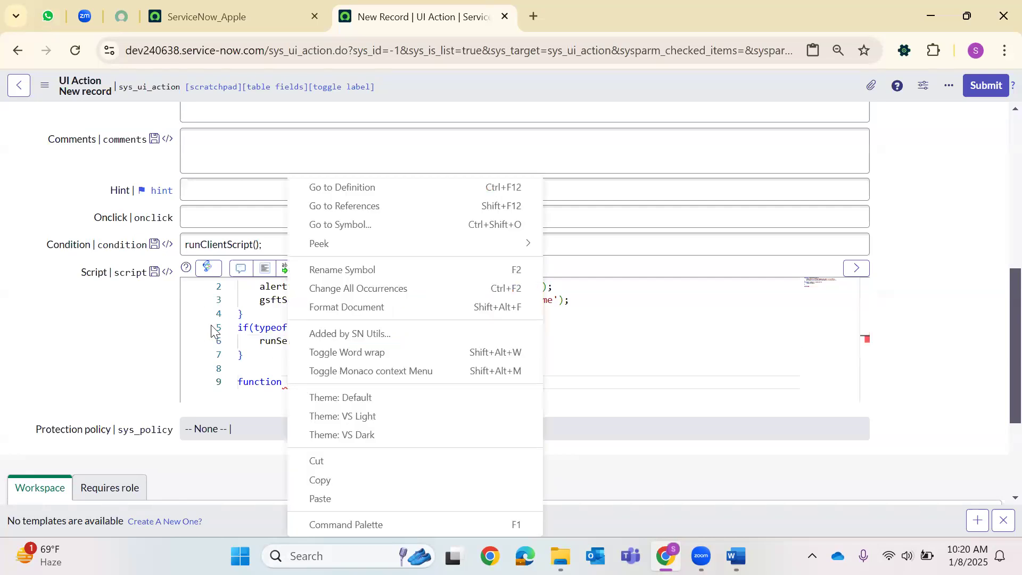
key(Escape)
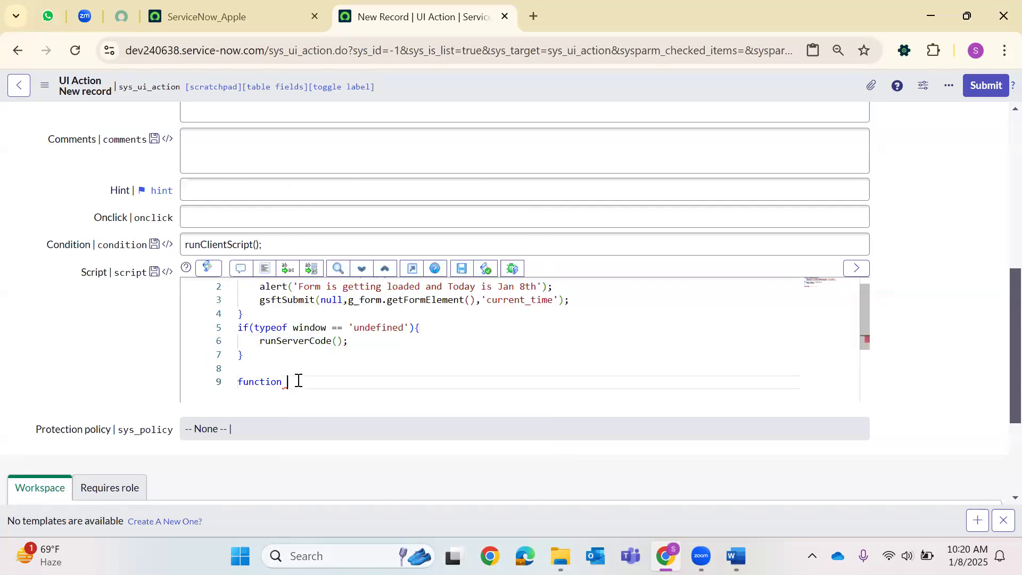
key(ctrl+v)
text((){)
key(Return)
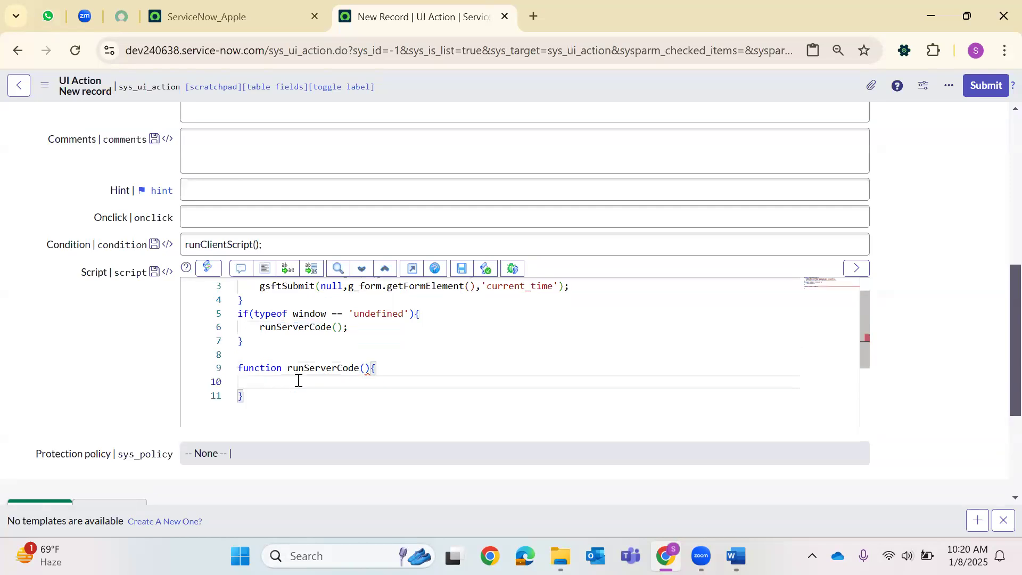
Write current.description = gs.now(); and current.update(); in the function body.
text(curren)
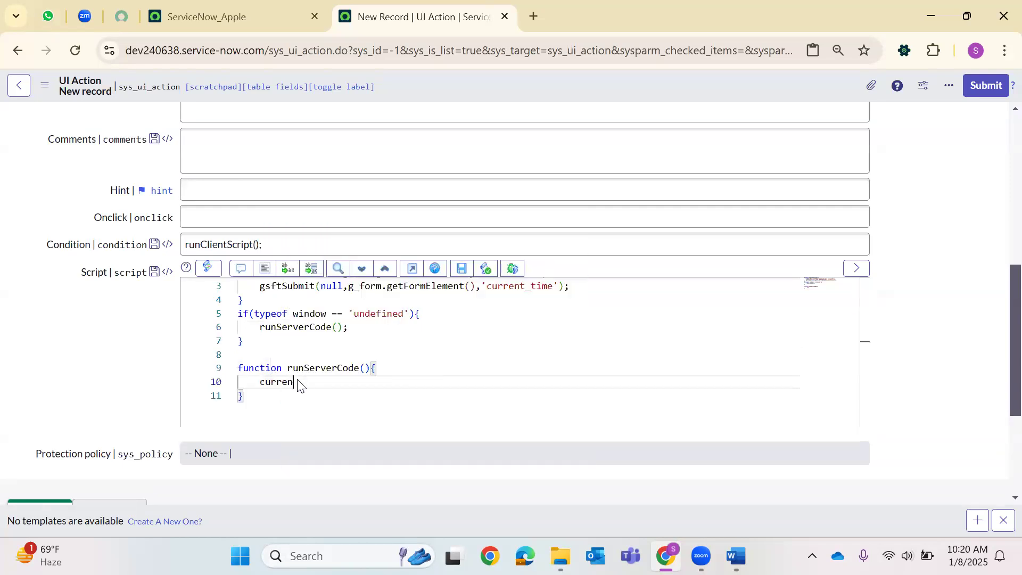
text(t.desc)
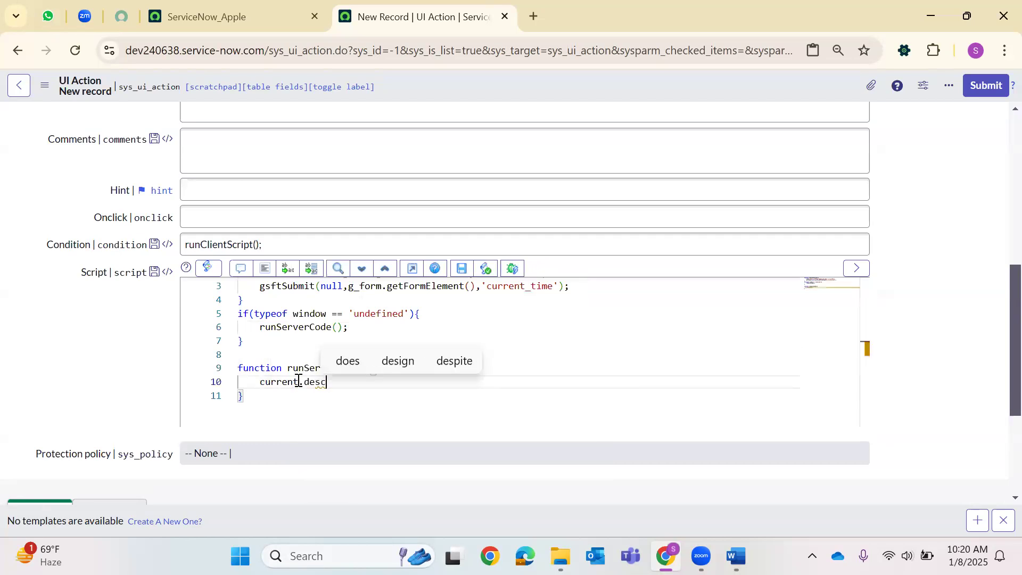
text(ription )
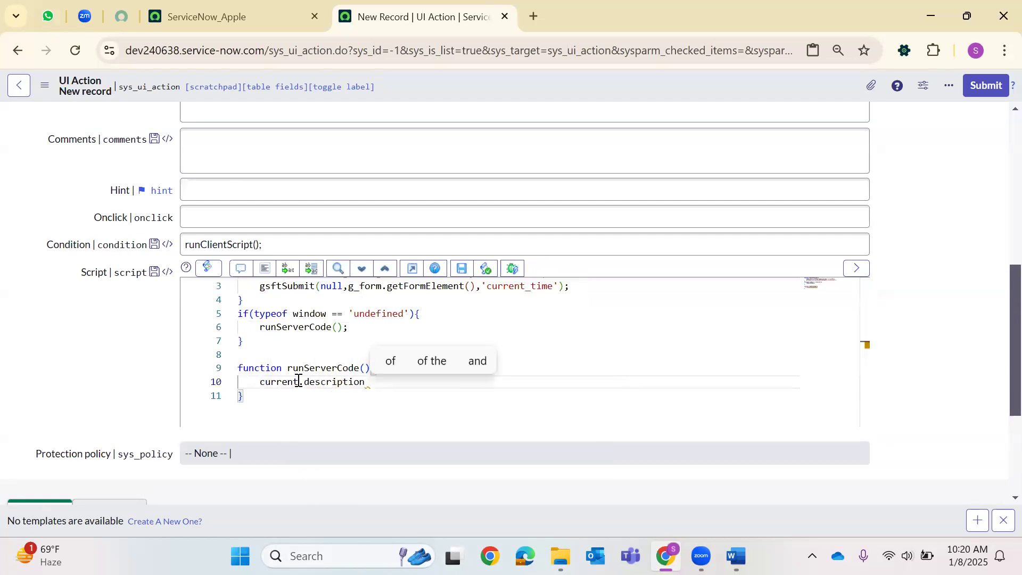
text(= g)
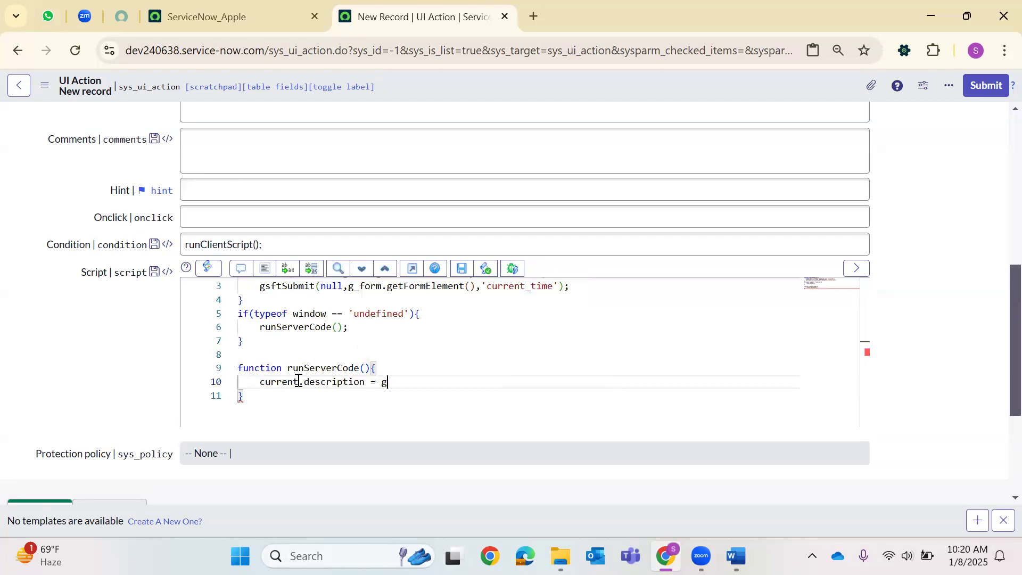
text(s.now)
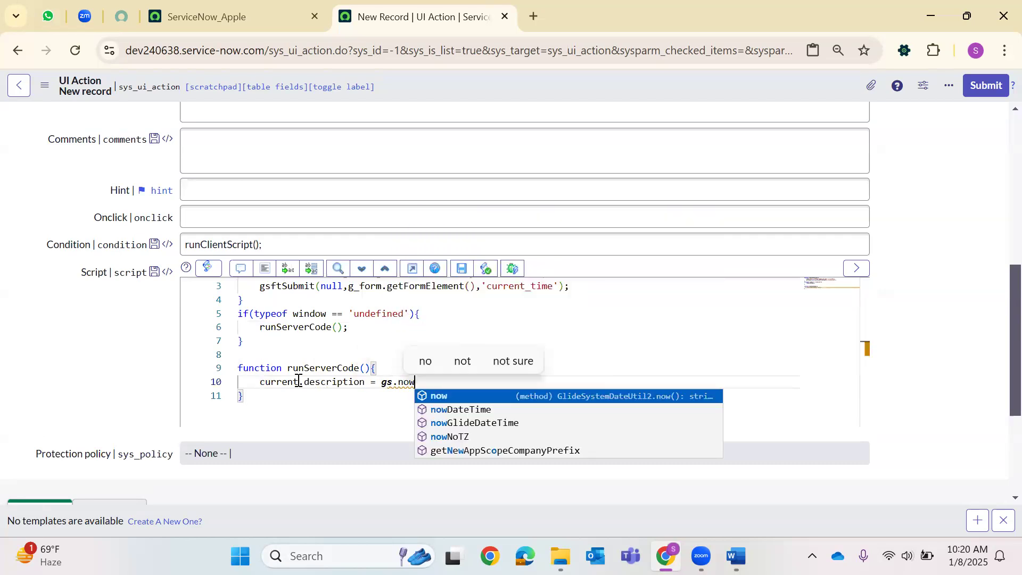
text(();)
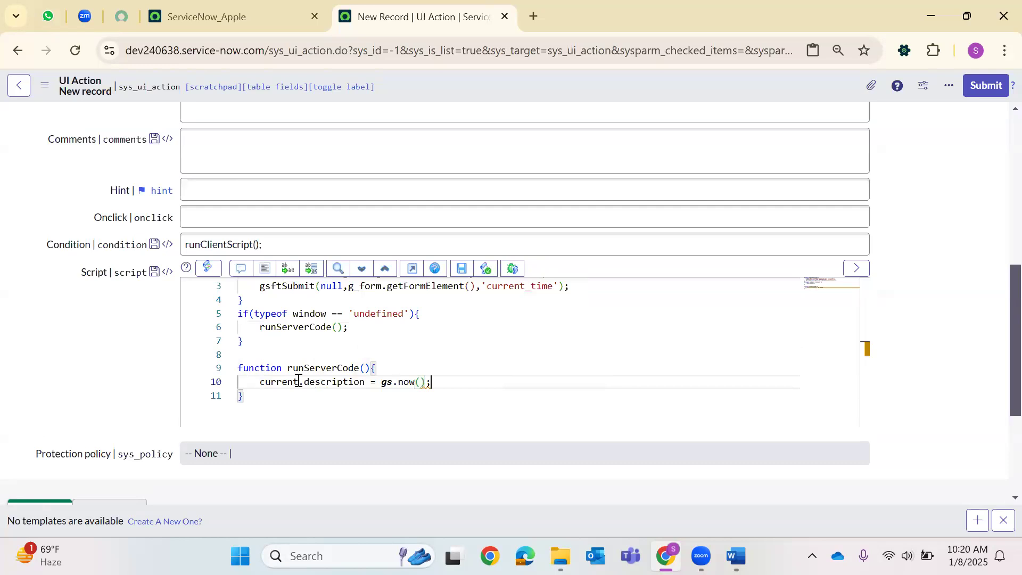
key(Return)
text(curre)
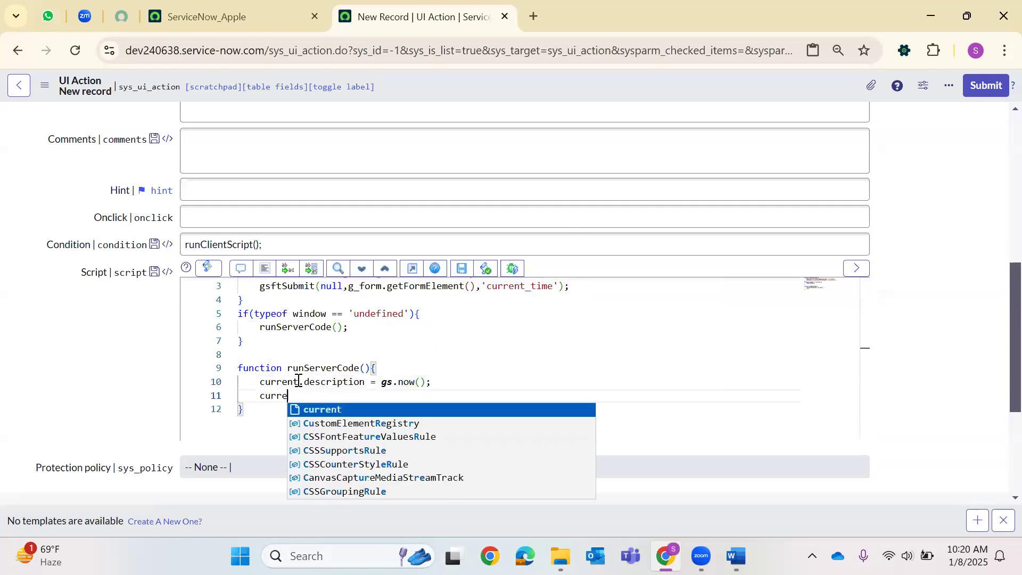
text(nt.update())
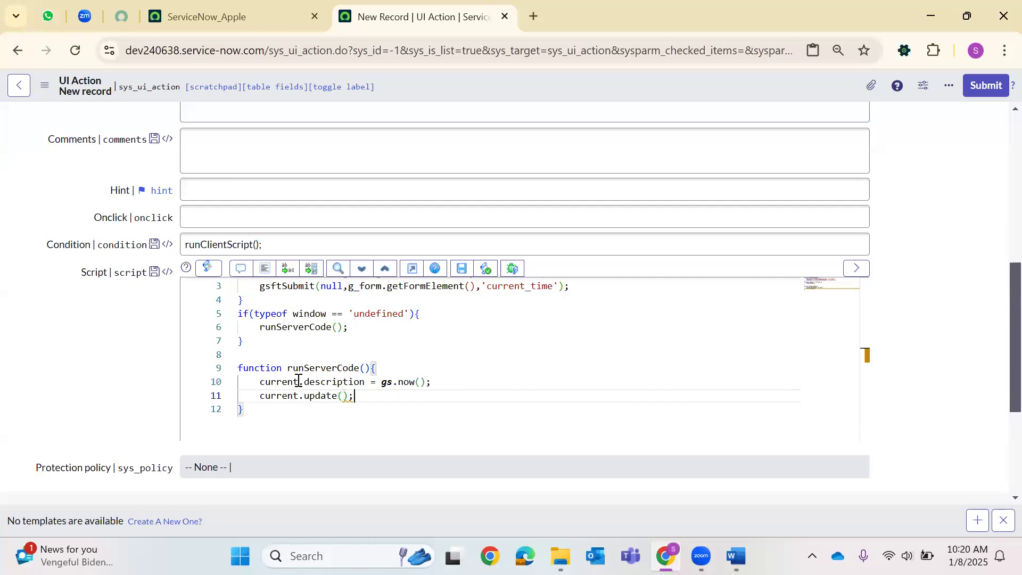
text(;)
scroll(373, 336, up, 1)
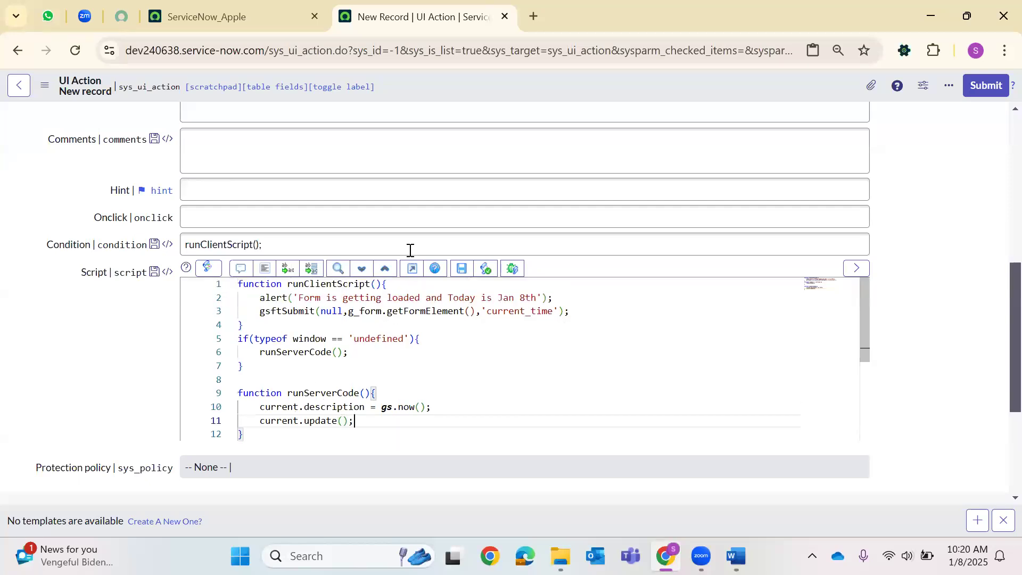
Save the CurrentTime UI Action, then open a new incident form via Incident.DO in the navigator.
right_click(511, 98)
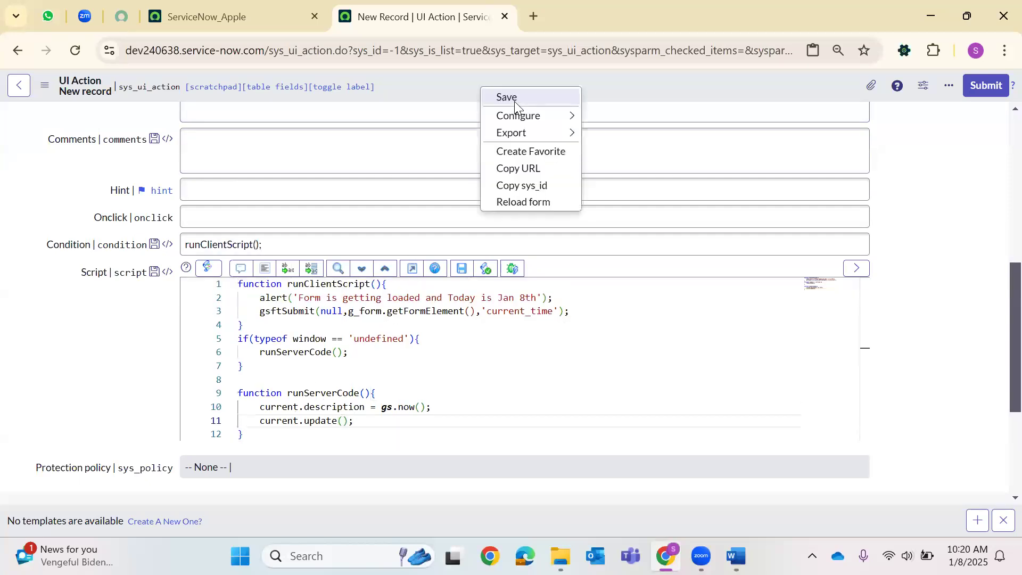
click(514, 98)
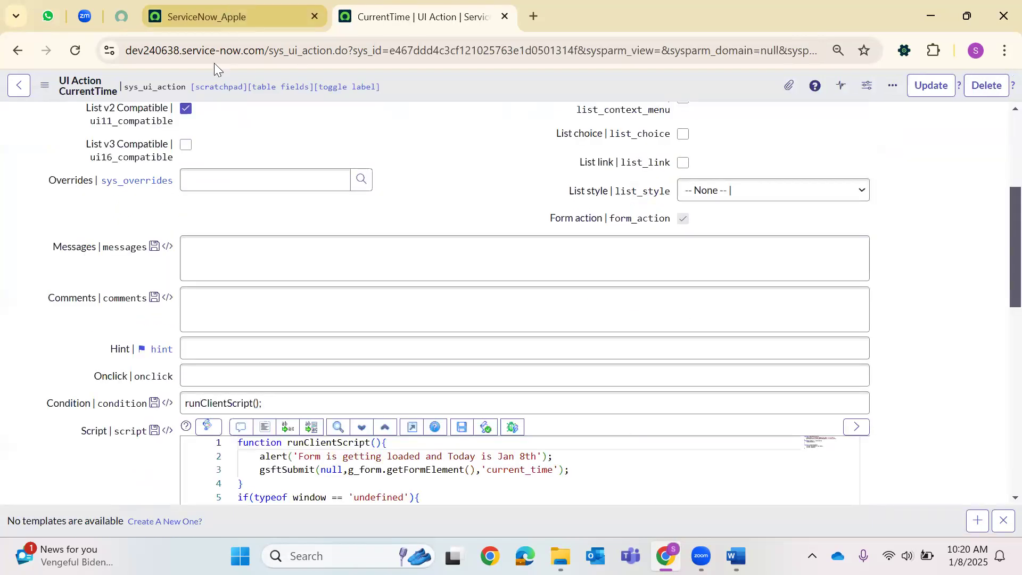
click(213, 17)
click(71, 88)
key(ctrl+a)
key(BackSpace)
text(Inciden)
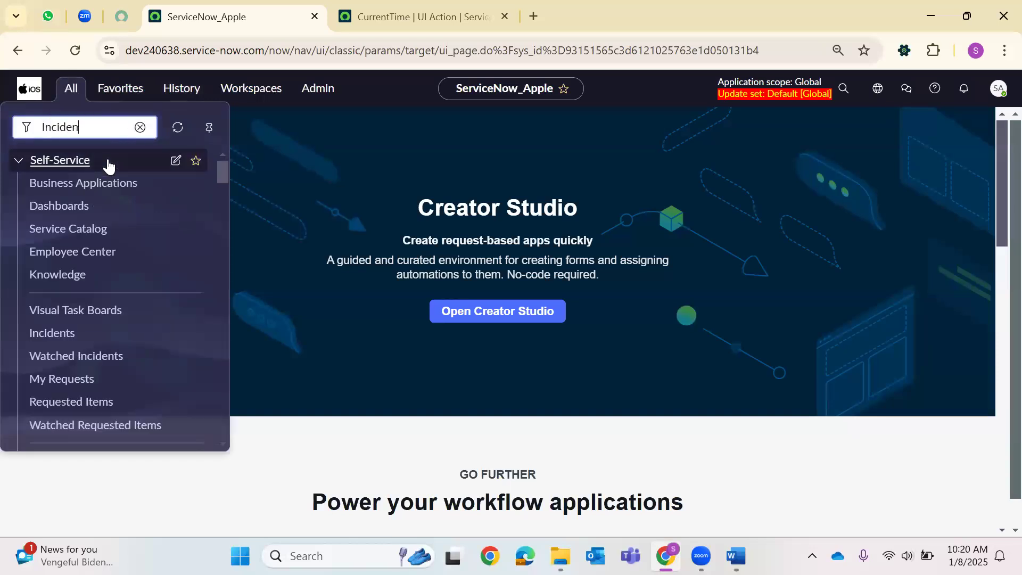
text(t.DO)
key(Return)
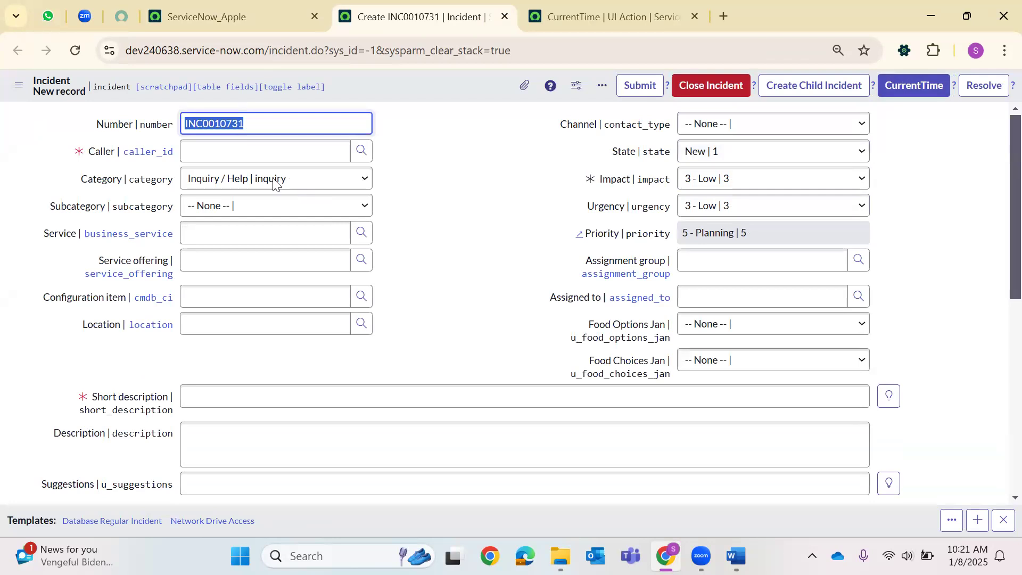
Pick a caller from the lookup and enter short description 'cvbnm,.'.
click(361, 151)
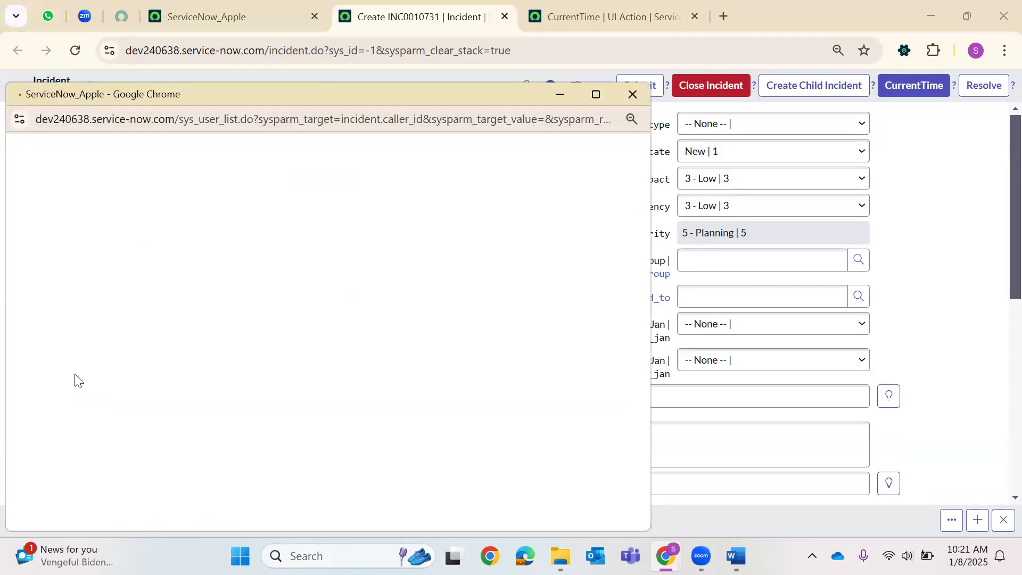
click(81, 481)
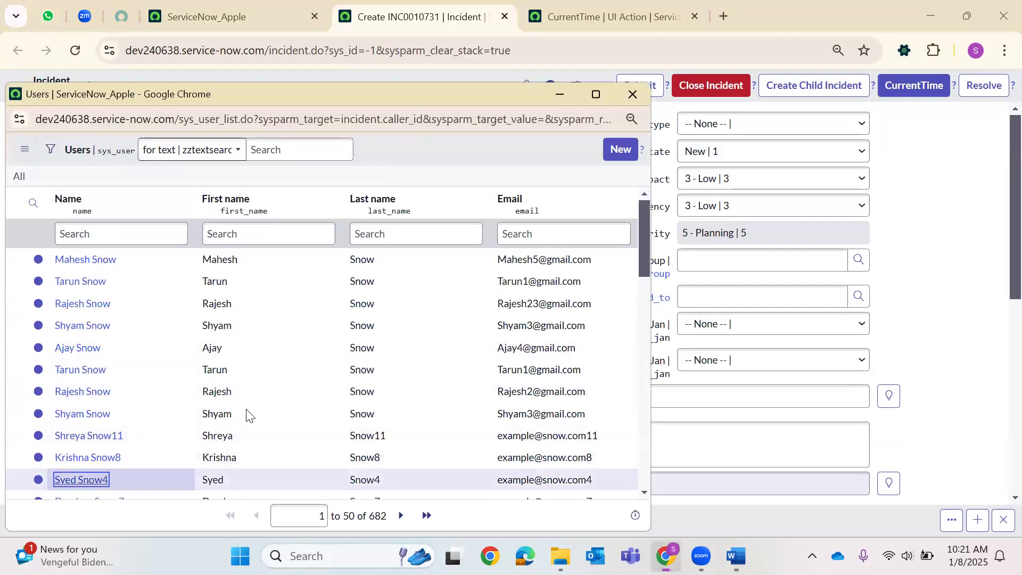
click(246, 396)
text(cvbnm,.)
Save the incident, run CurrentTime on it, and return to the UI Action tab.
right_click(437, 91)
click(461, 101)
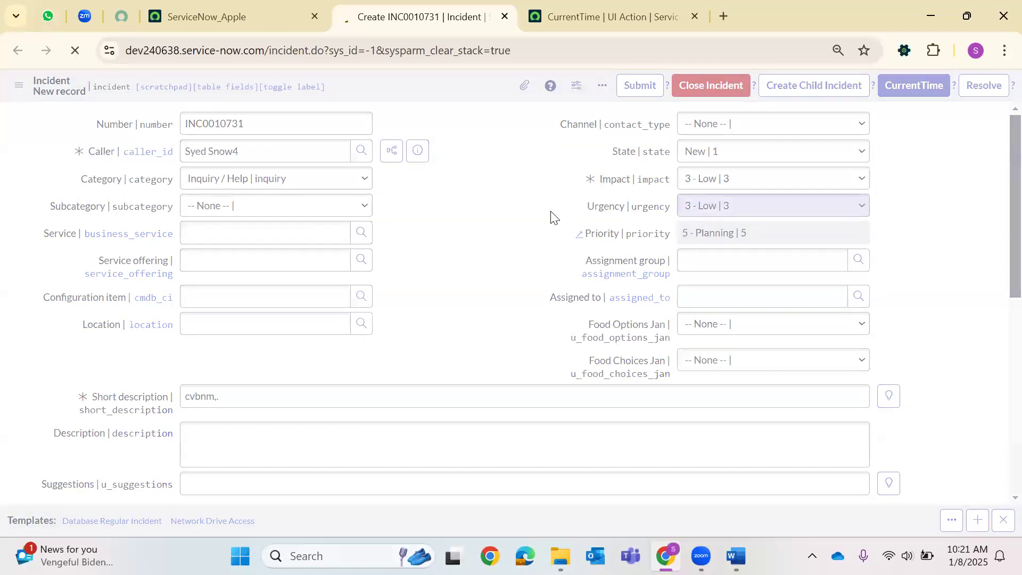
click(894, 85)
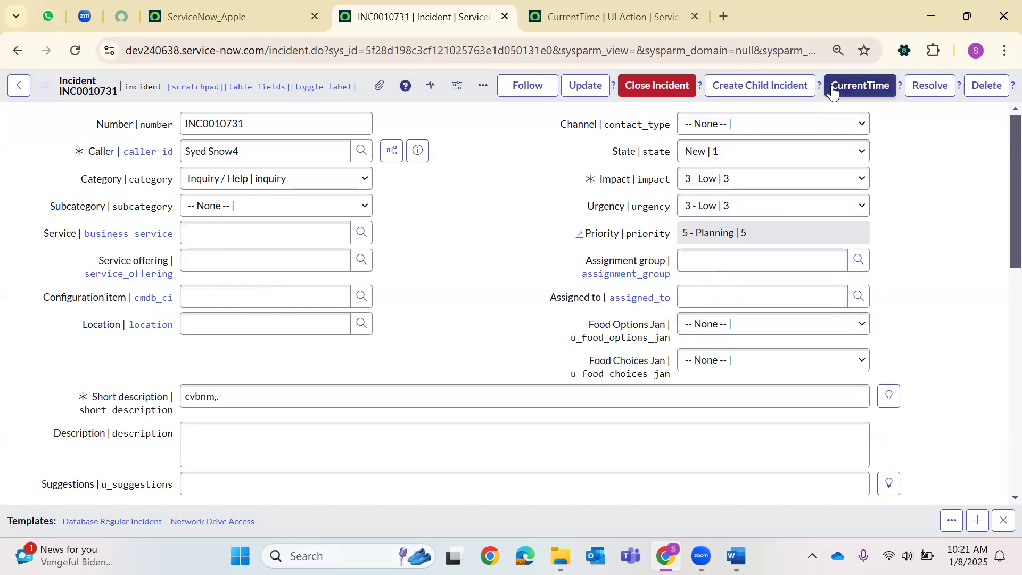
key(ctrl+Tab)
Review line 10's current.description = gs.now() and reformat the UI Action script code.
scroll(452, 315, down, 5)
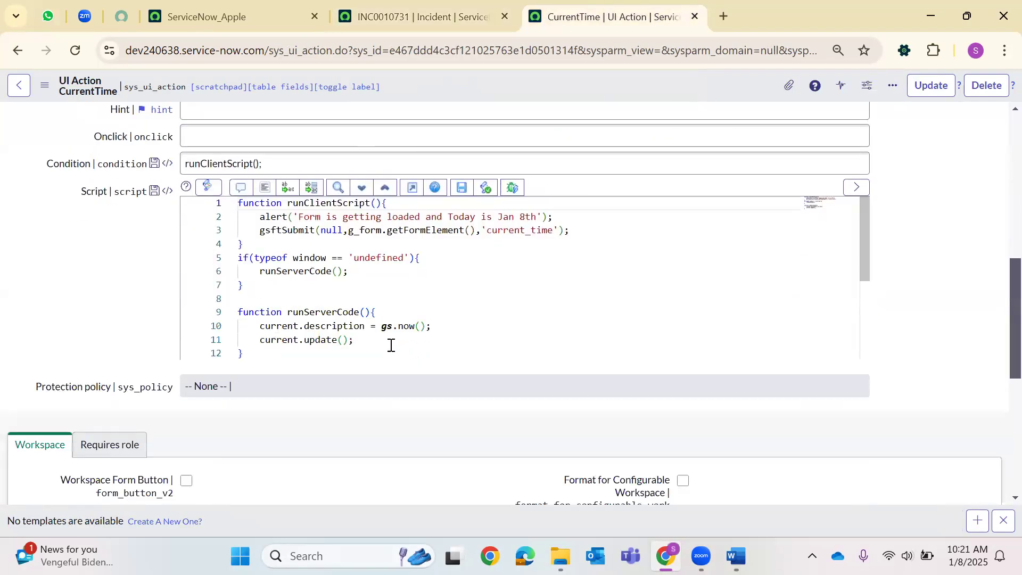
double_click(397, 328)
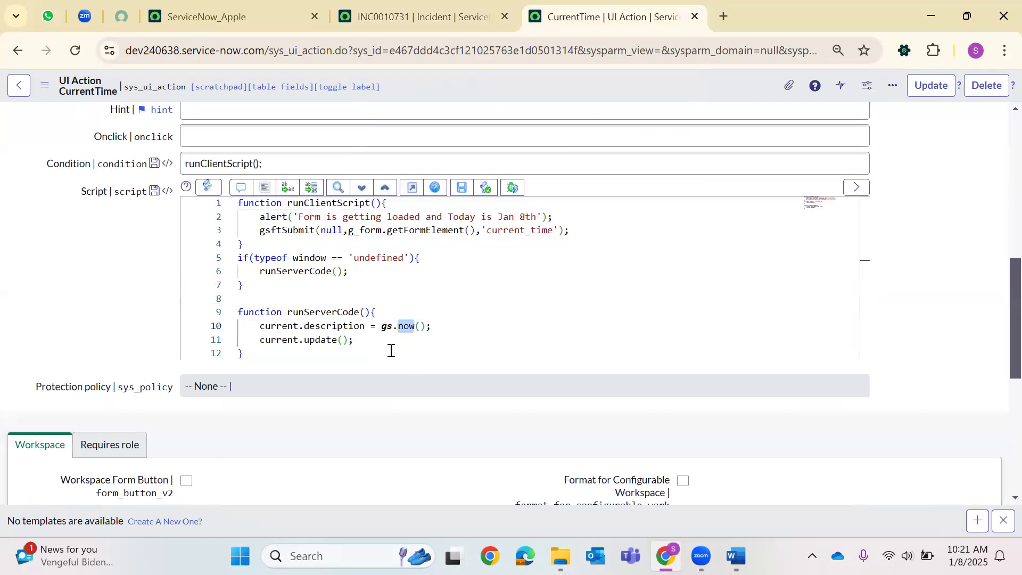
double_click(343, 326)
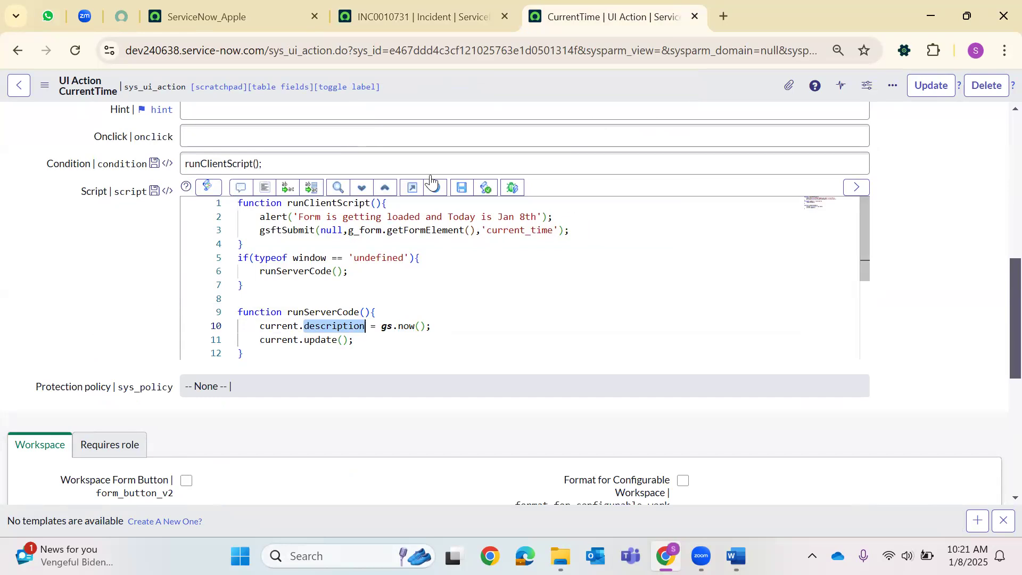
scroll(520, 194, up, 9)
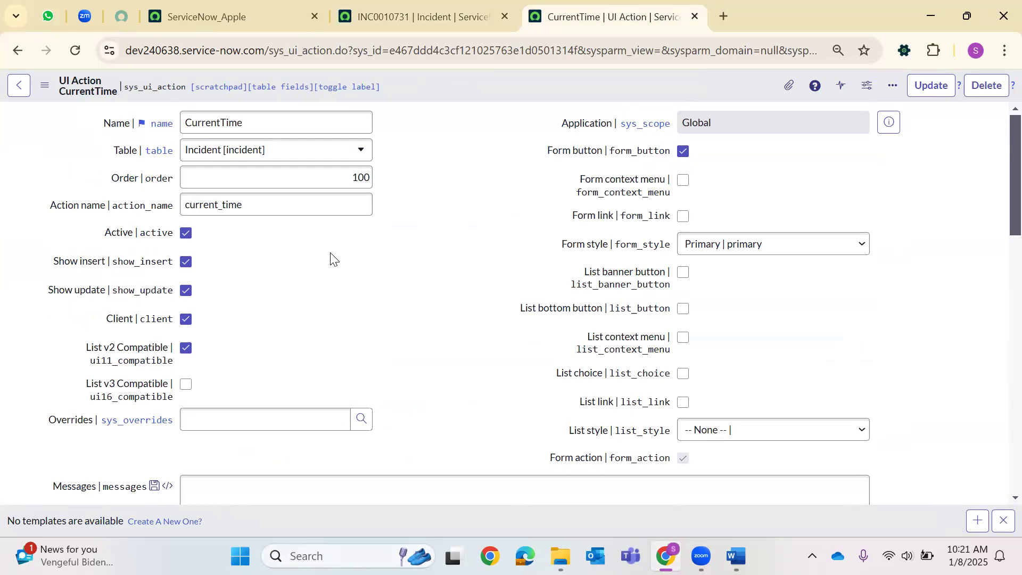
scroll(359, 317, down, 7)
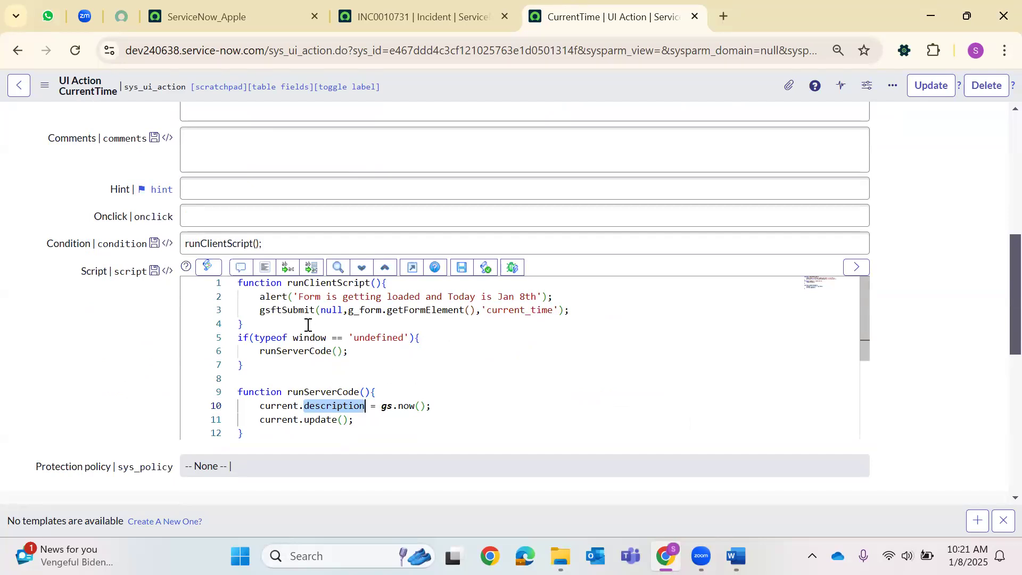
click(265, 269)
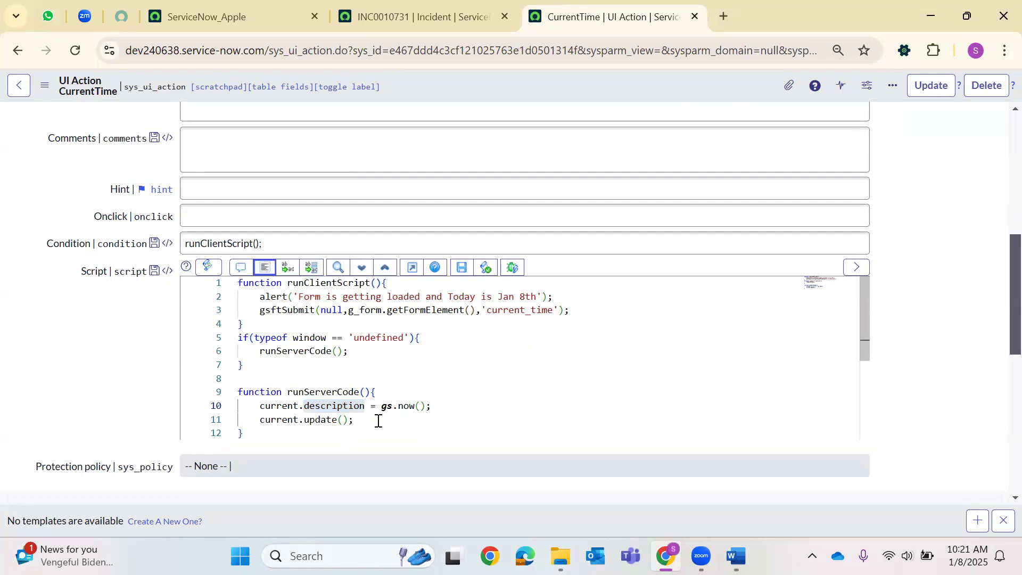
click(394, 418)
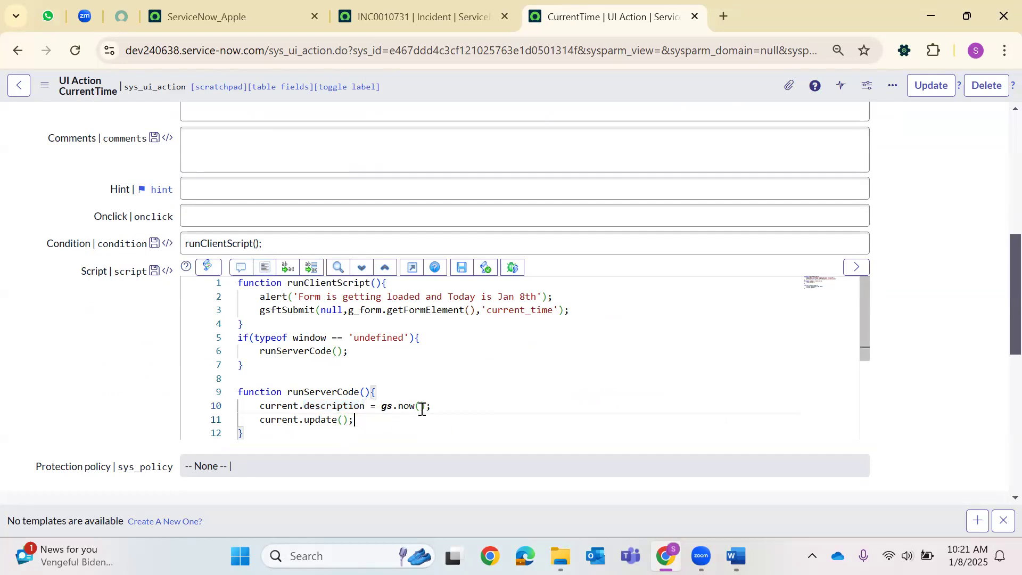
click(447, 389)
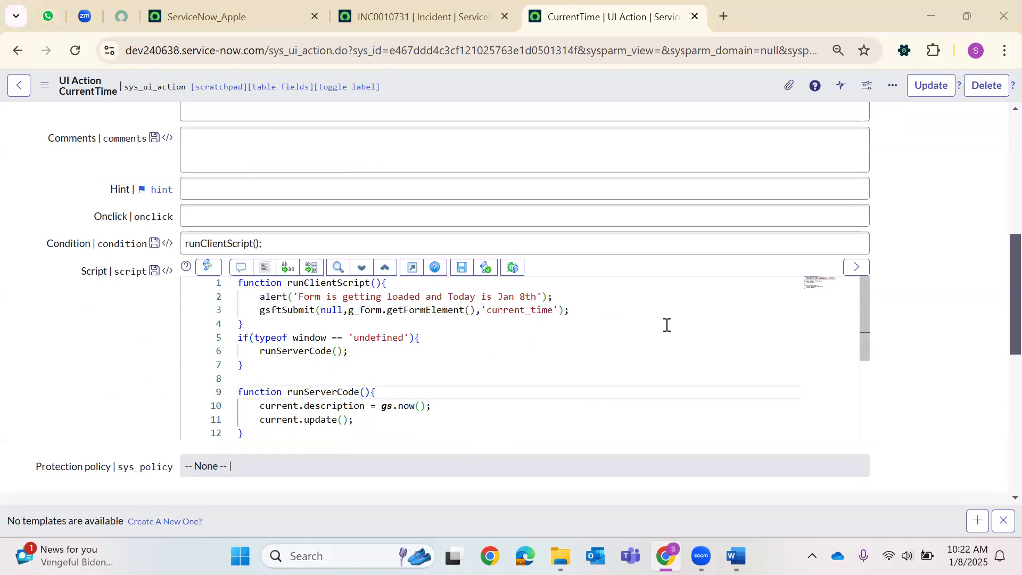
Run CurrentTime on incident INC0010731, then reselect 'now' on line 10 of the script.
click(421, 17)
key(ctrl+Tab)
key(ctrl+a)
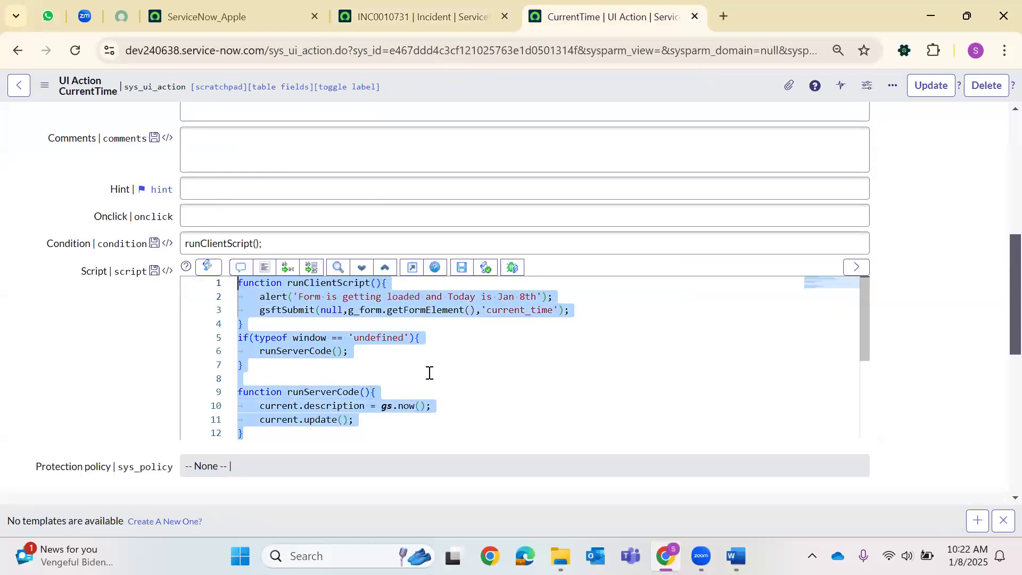
click(495, 8)
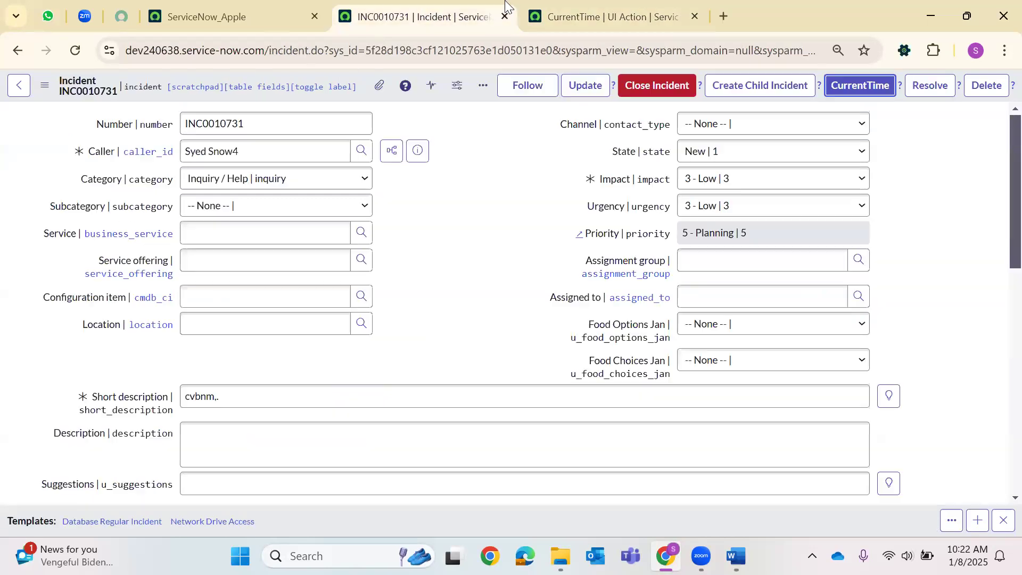
click(874, 85)
click(585, 16)
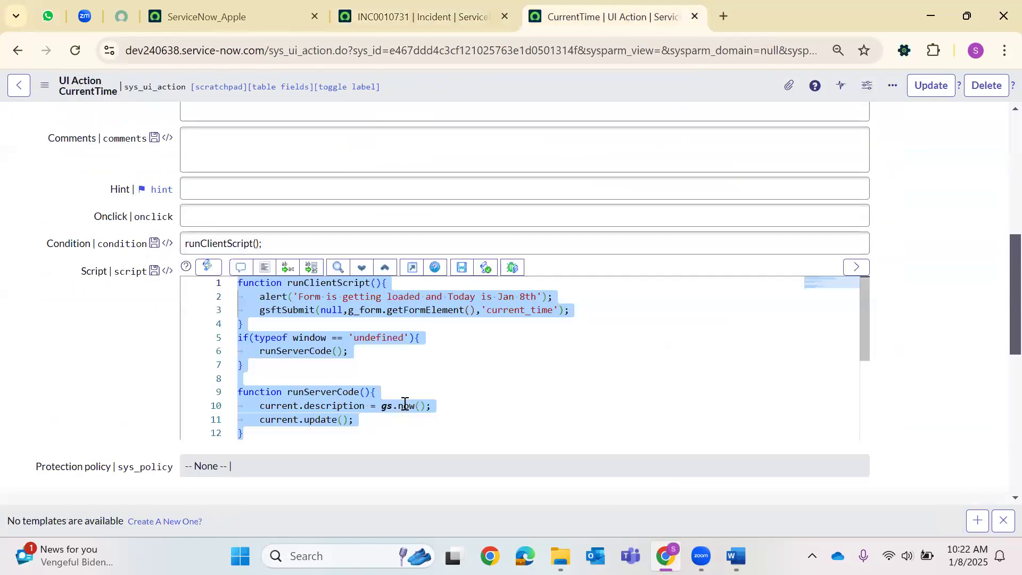
double_click(405, 407)
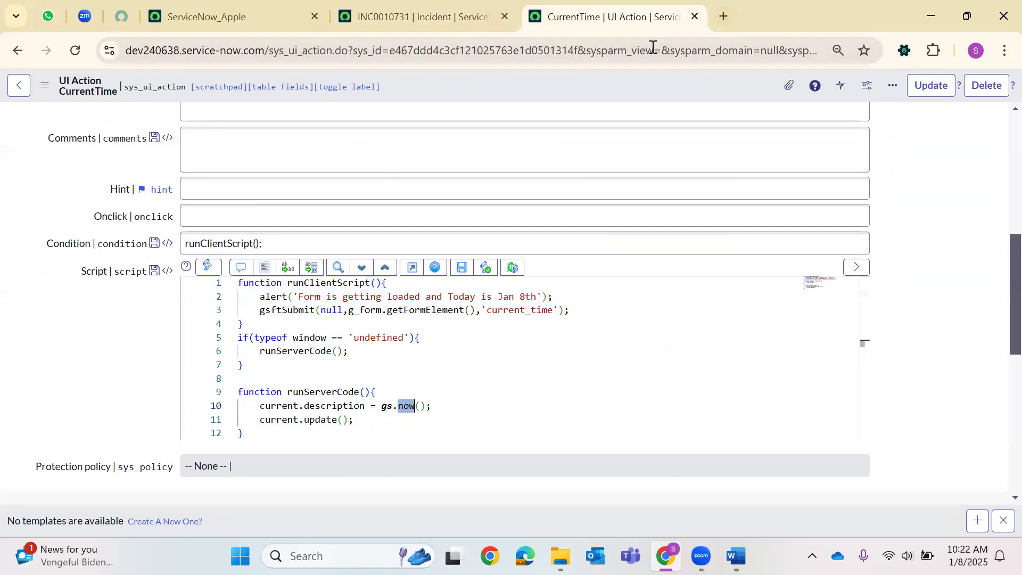
Search Google for gs.now() and open the ServiceNow Community thread about scoped applications.
click(723, 16)
text(g)
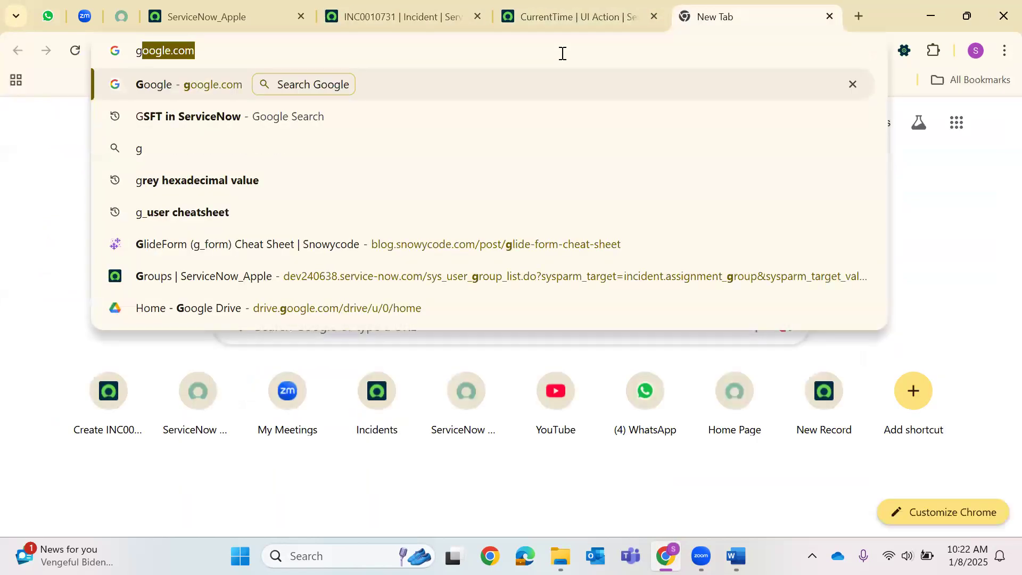
text(s.now())
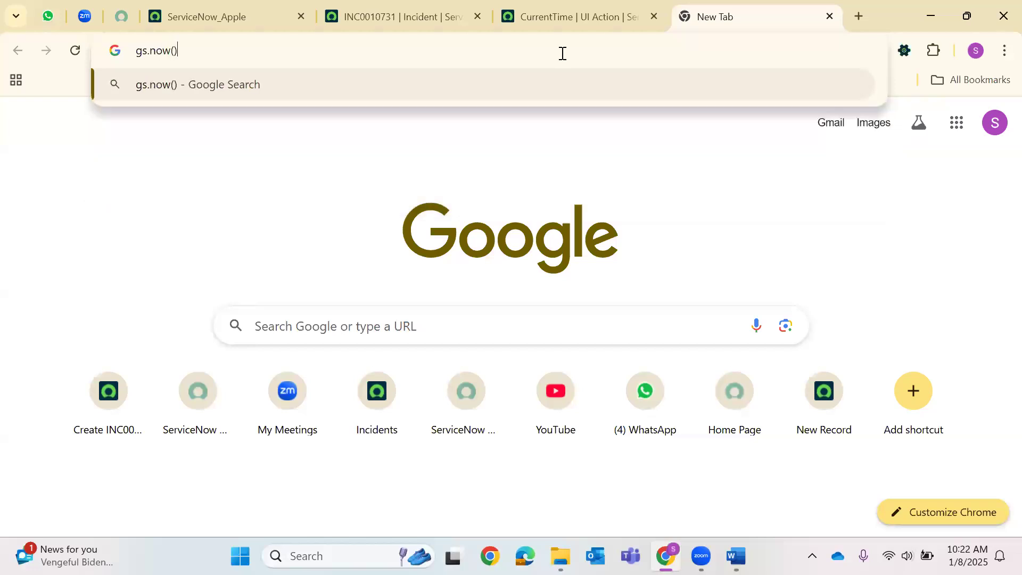
key(Return)
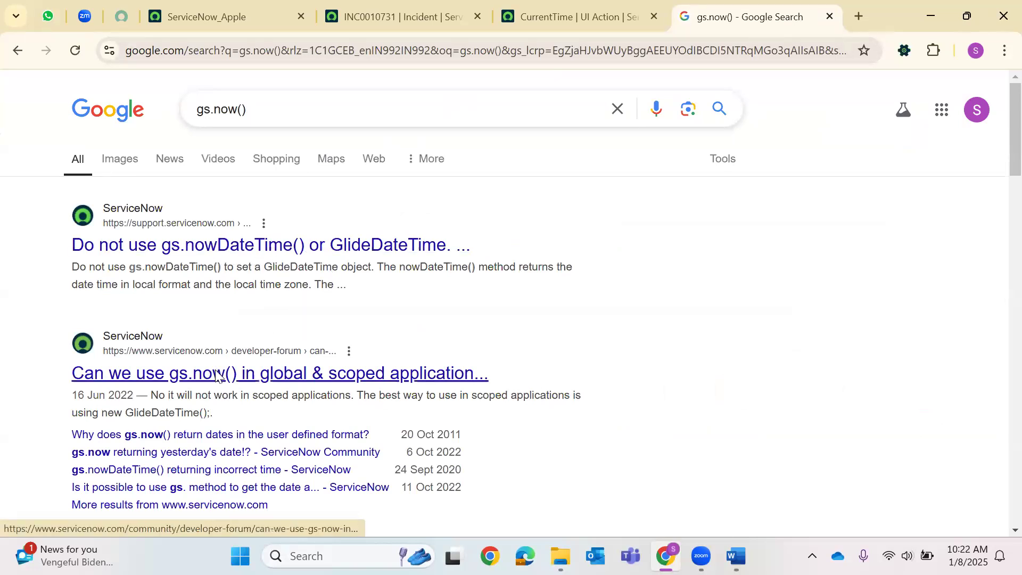
click(288, 385)
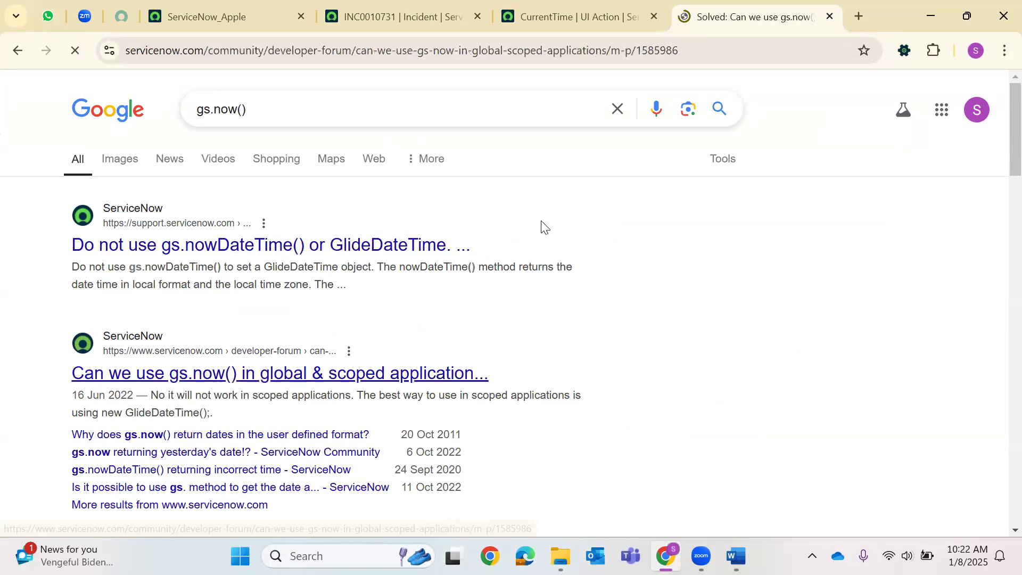
Read the thread's replies recommending GlideDateTime, then return to the CurrentTime script.
click(566, 11)
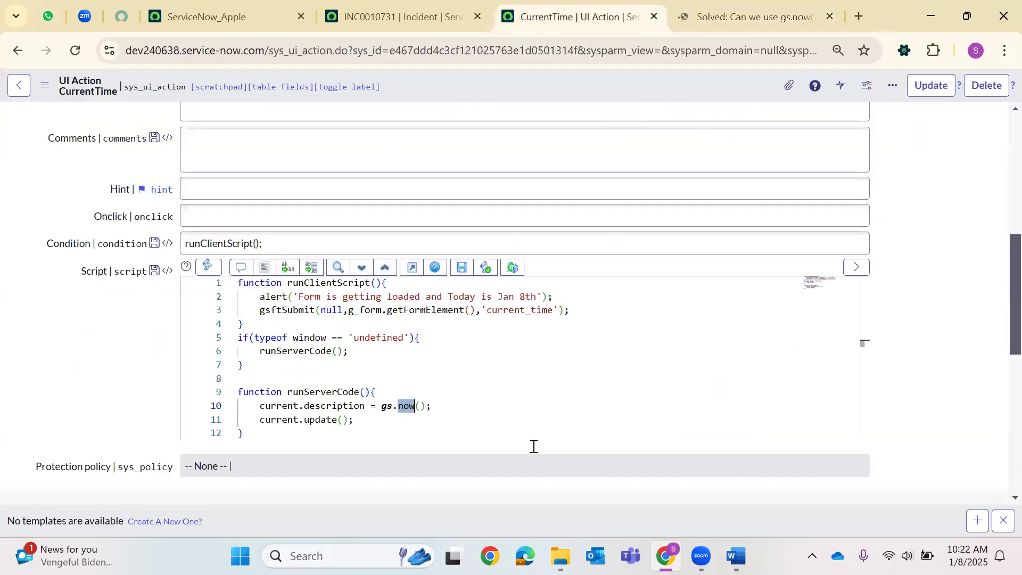
key(ctrl+Tab)
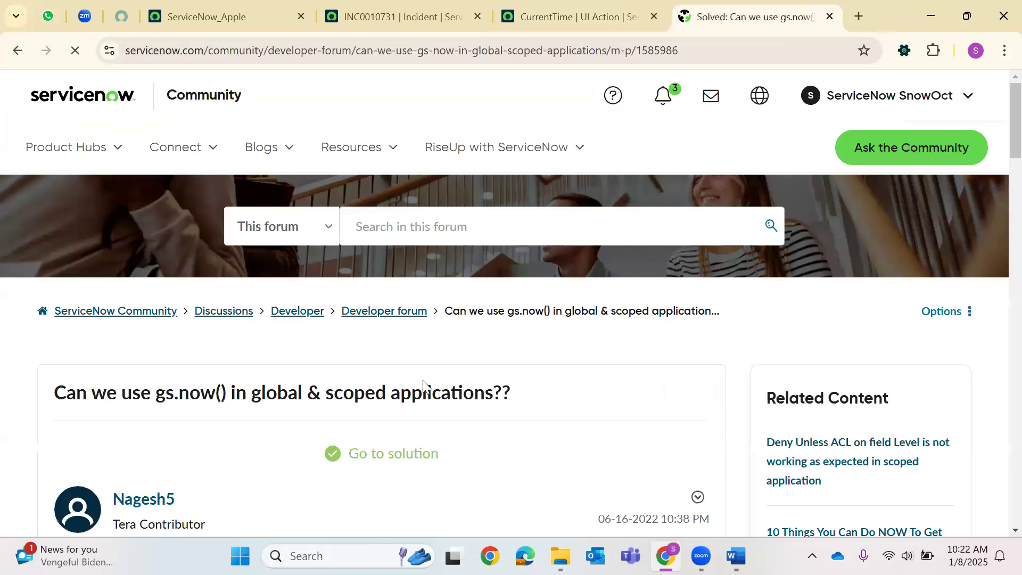
scroll(297, 386, down, 2)
scroll(297, 386, down, 10)
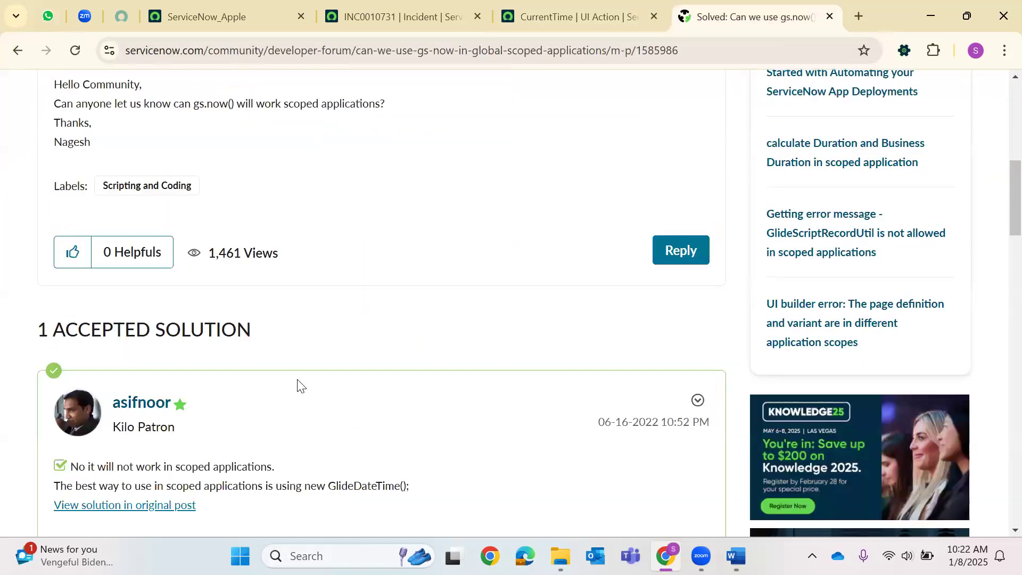
scroll(300, 384, down, 12)
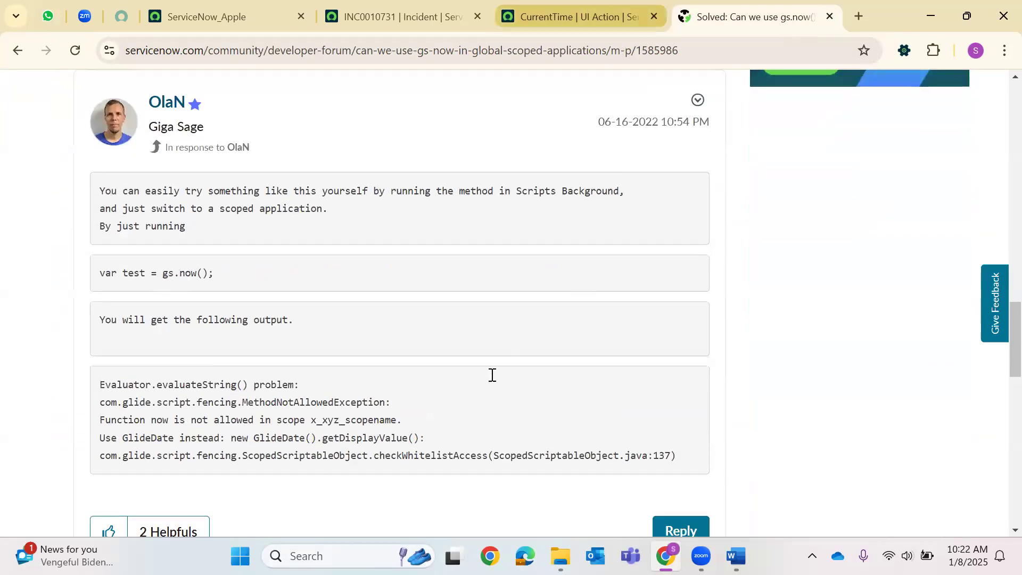
key(ctrl+shift+Tab)
click(425, 407)
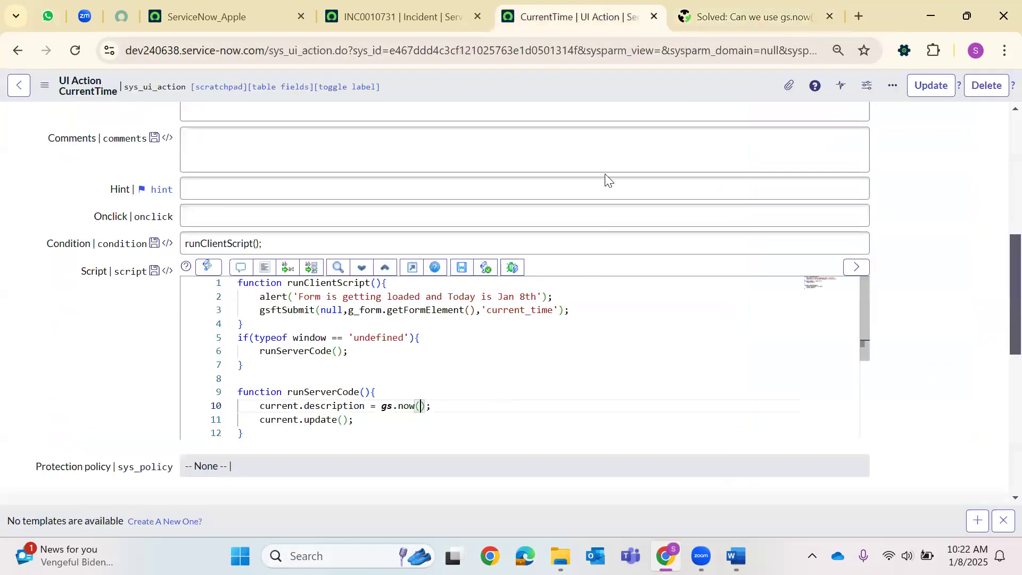
Replace 'description' on line 10 with u_suggestions copied from the incident form.
double_click(333, 406)
key(BackSpace)
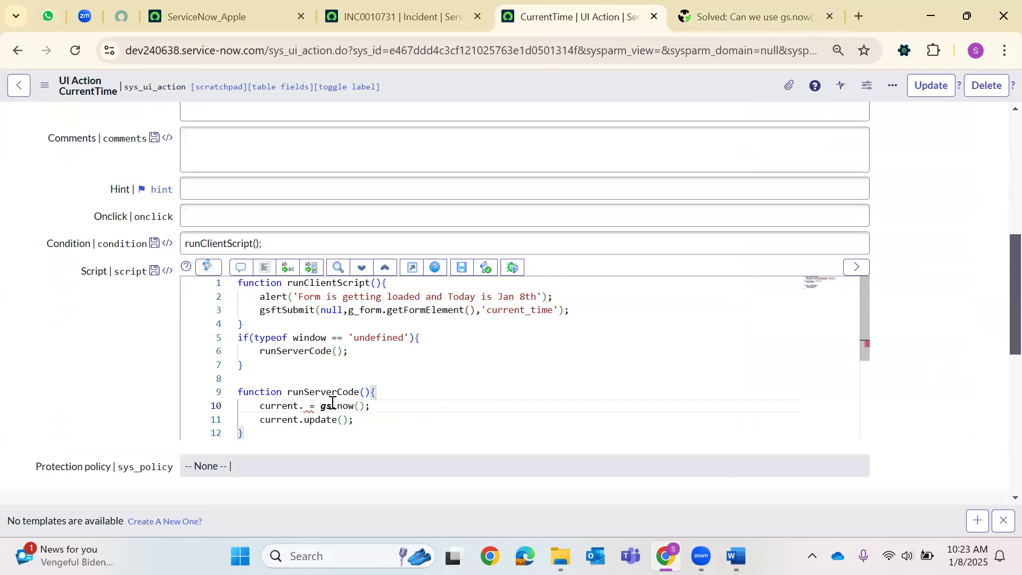
text(u)
key(Escape)
click(682, 8)
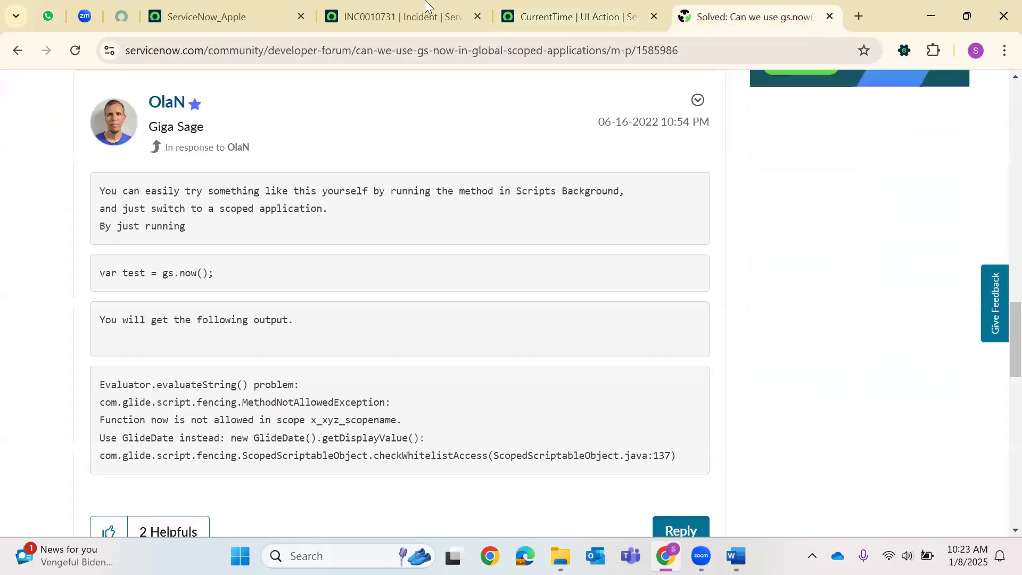
click(399, 16)
double_click(153, 324)
key(ctrl+c)
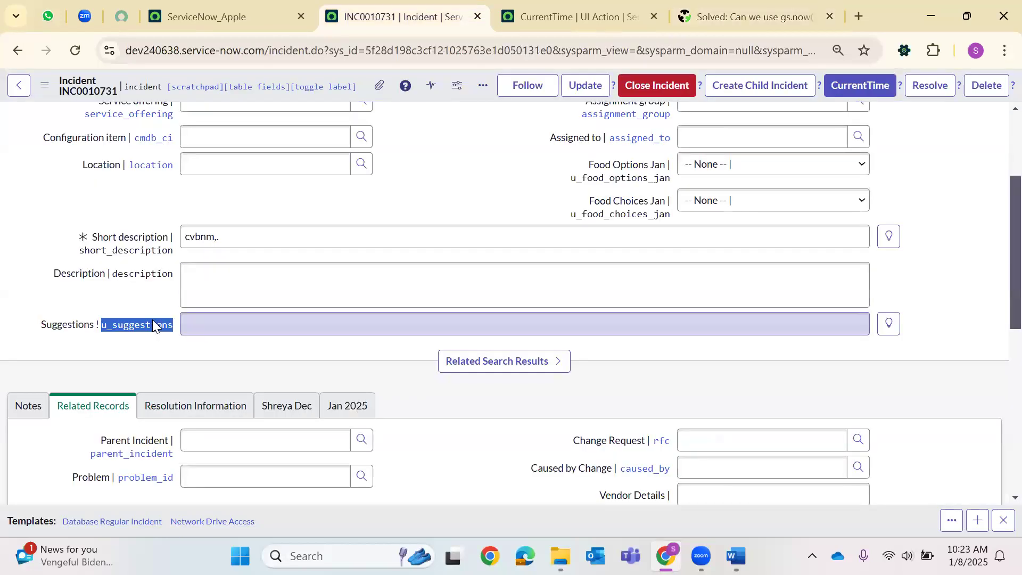
key(ctrl+Tab)
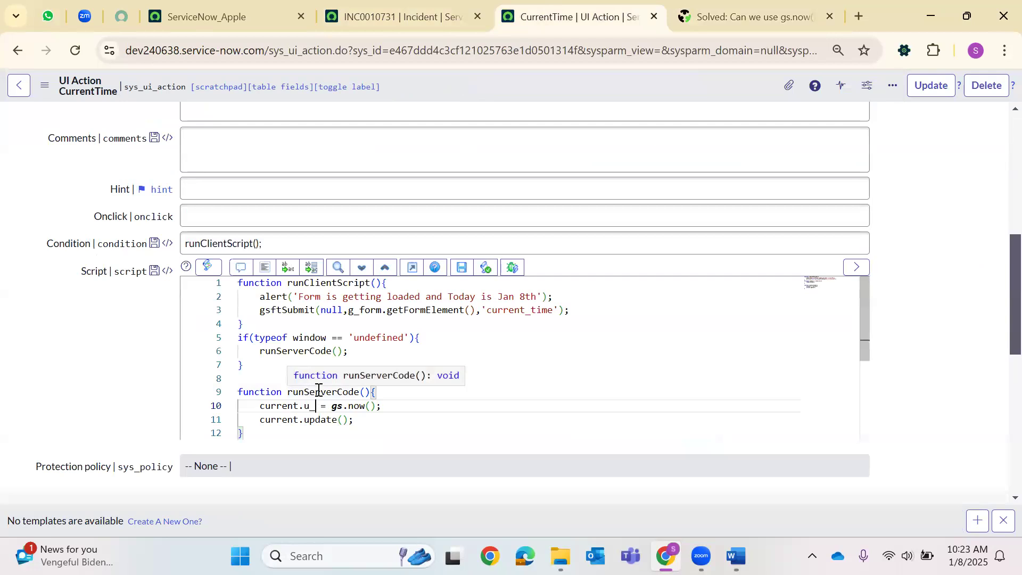
key(ctrl+v)
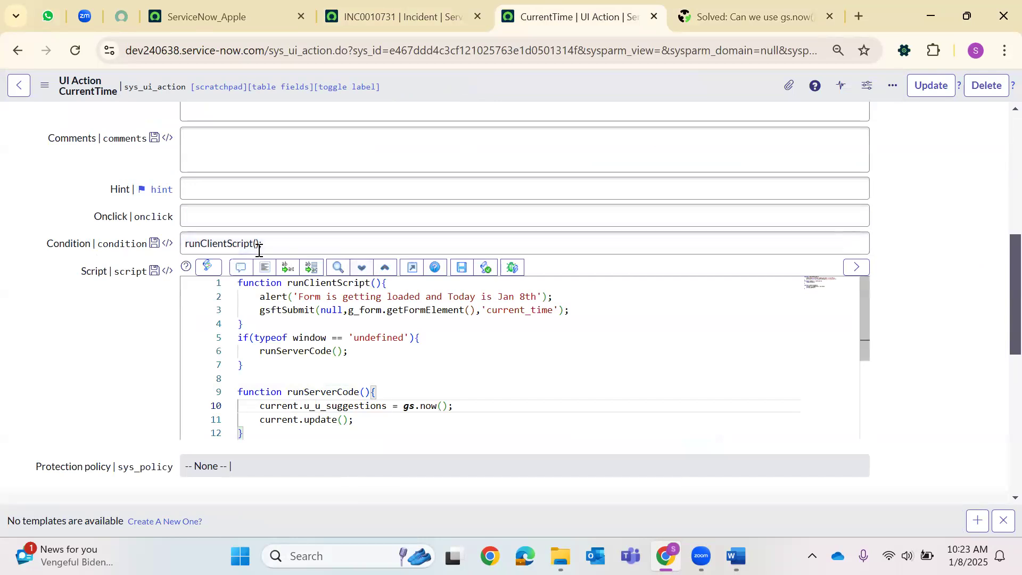
scroll(340, 229, up, 4)
scroll(329, 233, up, 1)
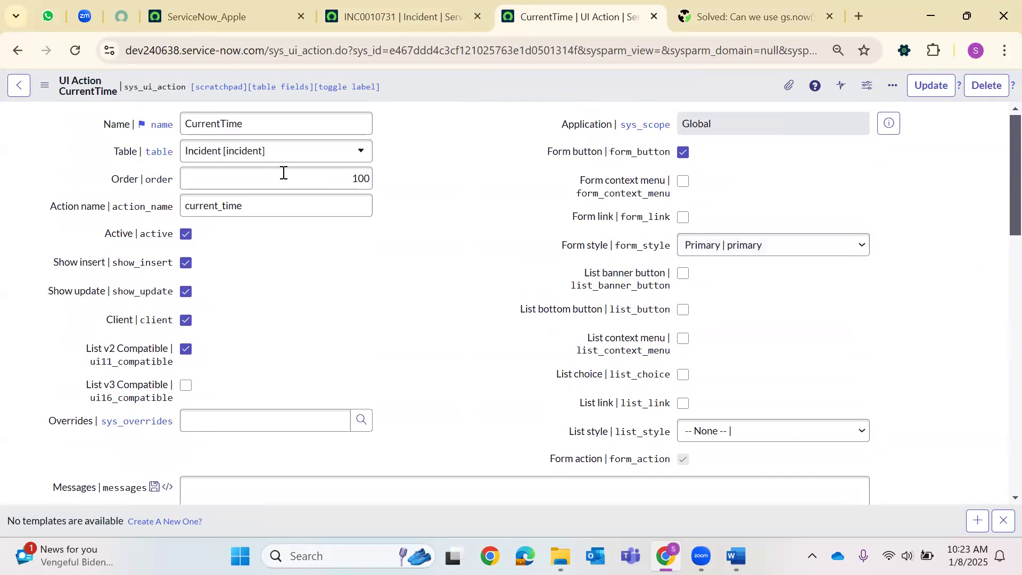
Save the edited CurrentTime UI Action, then reload INC0010731 and run CurrentTime again.
right_click(472, 77)
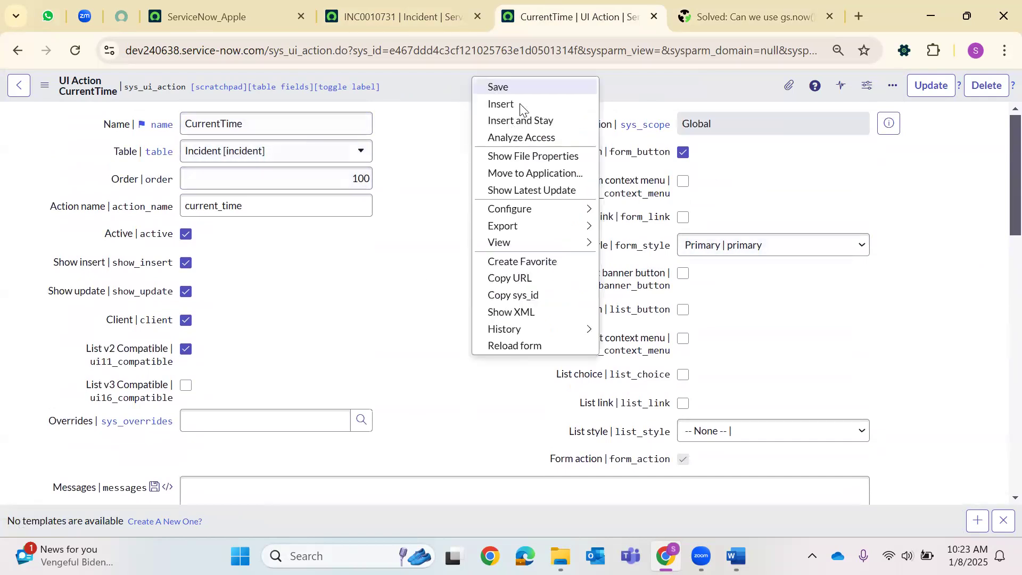
click(515, 89)
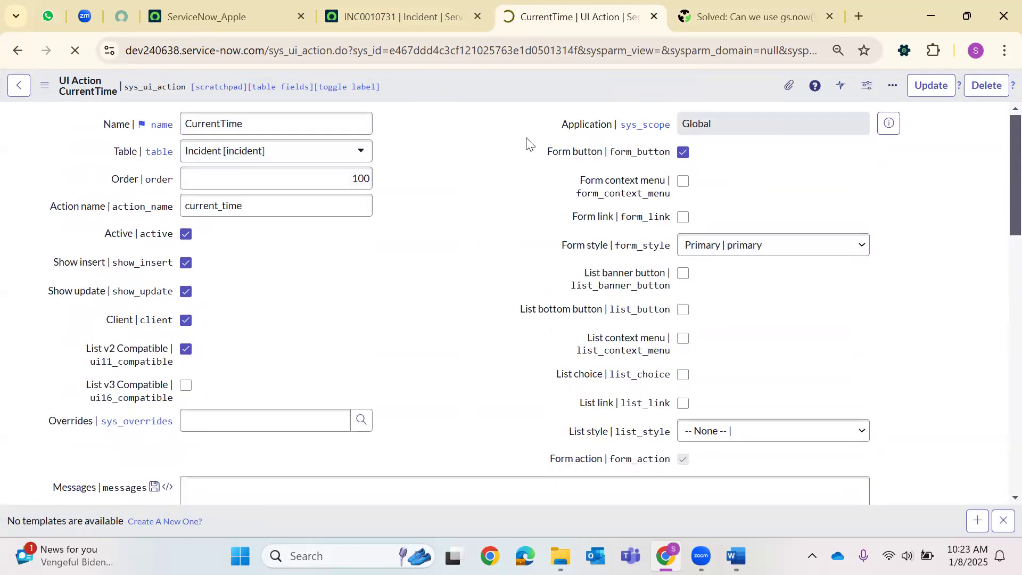
click(381, 7)
click(80, 49)
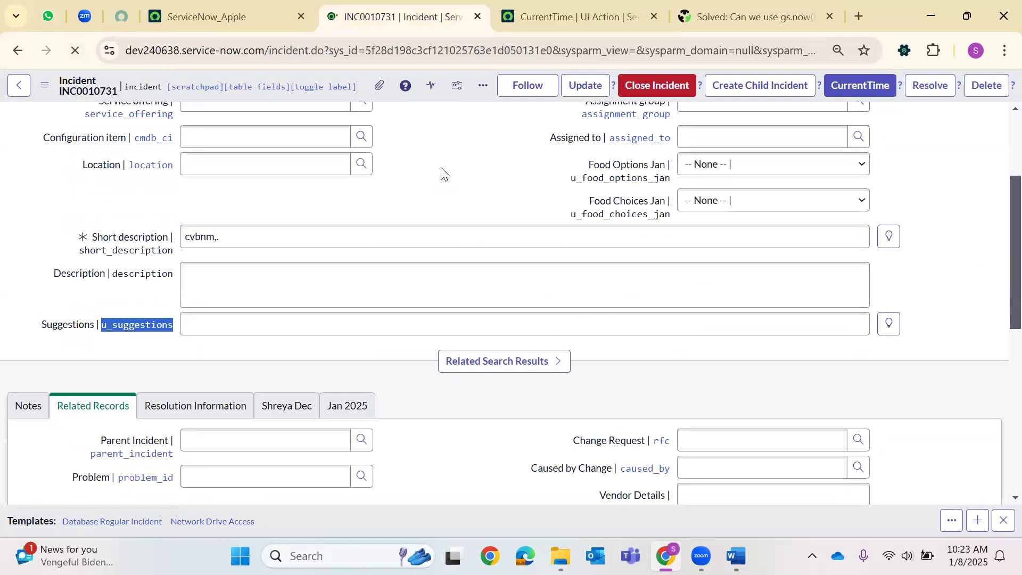
click(865, 86)
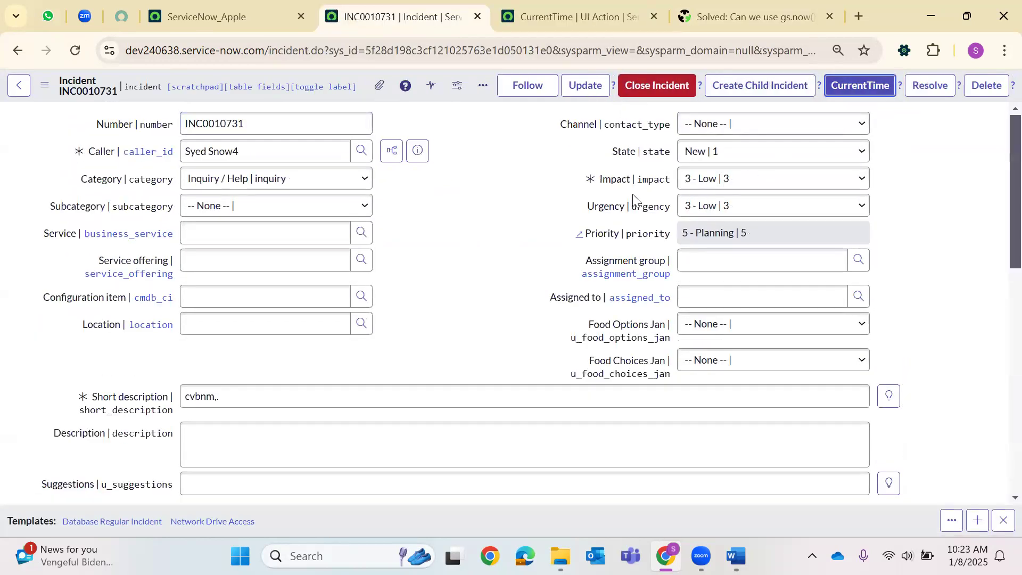